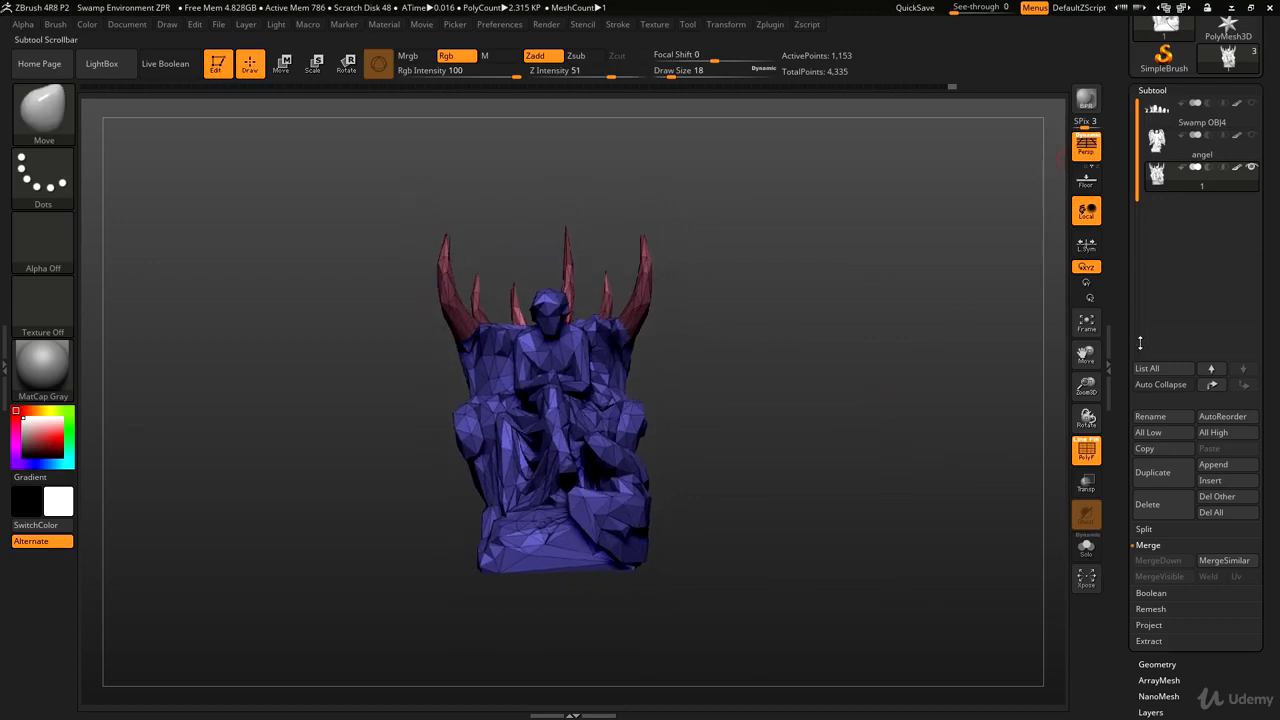
# Step: Show the angel and Swamp OBJ4 subtools and move the horned throne statue to the end of the lineup beside the angel
pyautogui.click(1251, 135)
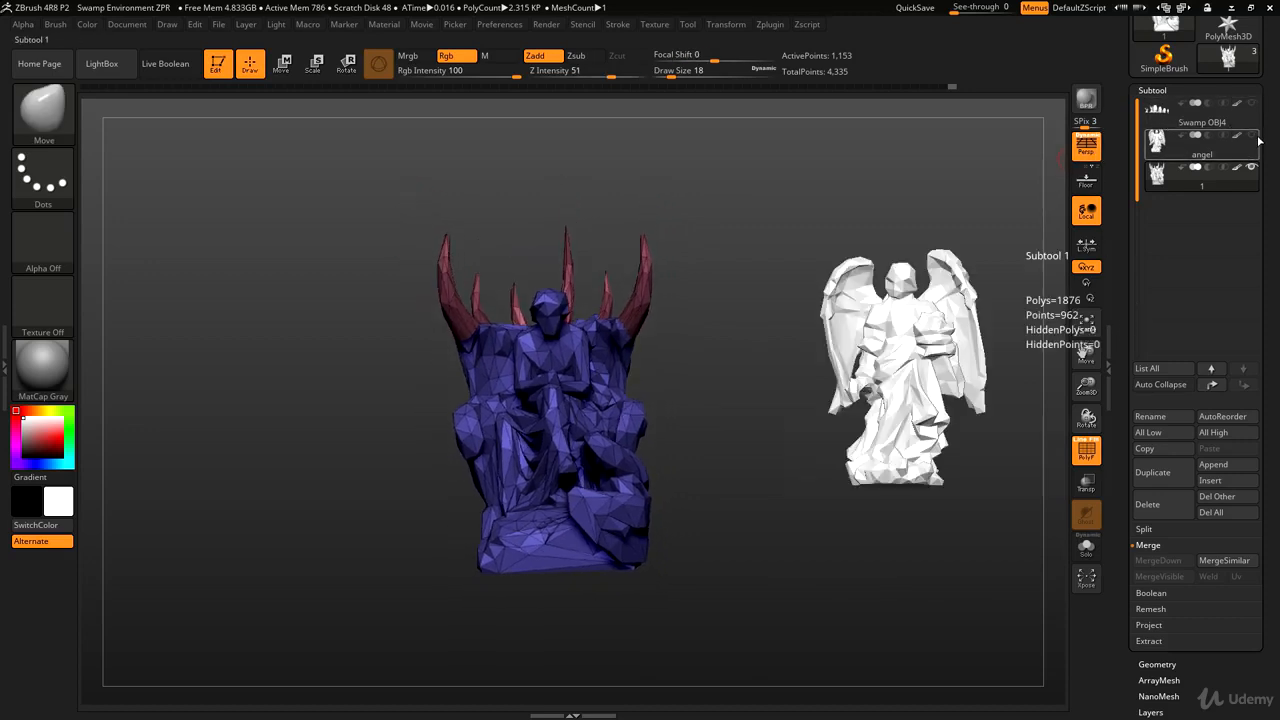
pyautogui.click(1251, 103)
pyautogui.moveTo(883, 164); pyautogui.dragTo(898, 276)
pyautogui.click(281, 66)
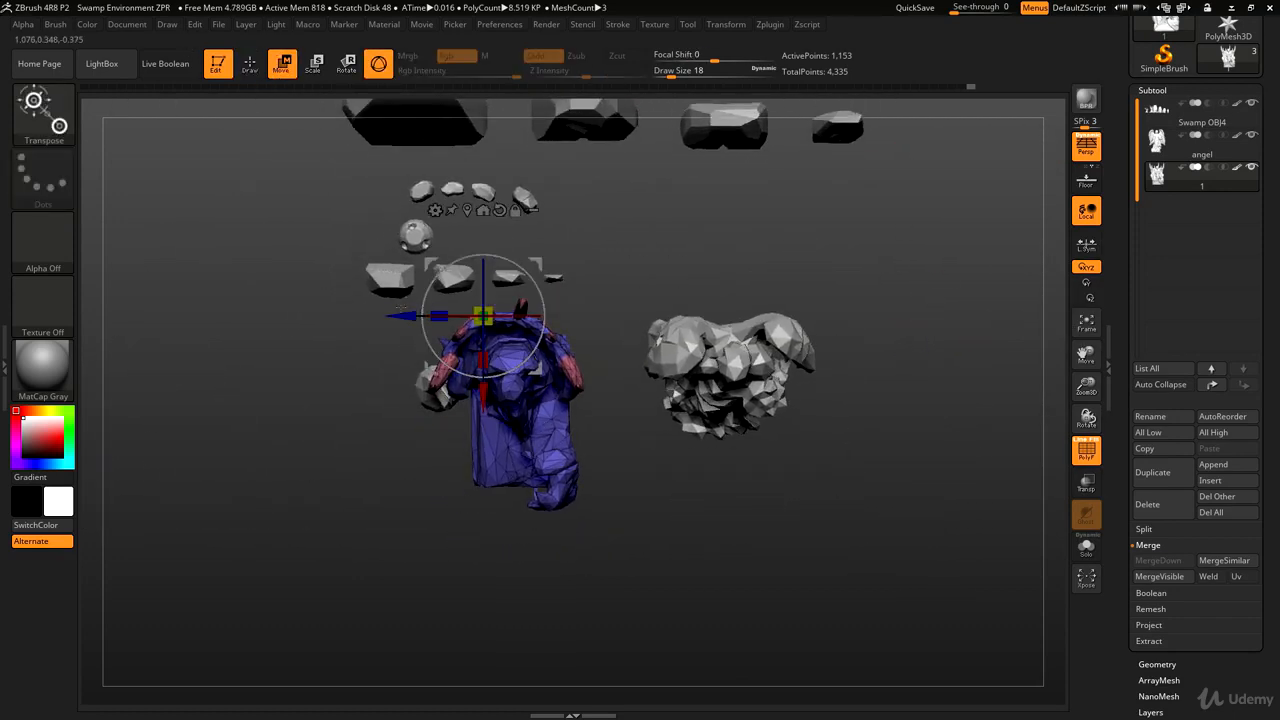
pyautogui.moveTo(490, 316); pyautogui.dragTo(895, 316)
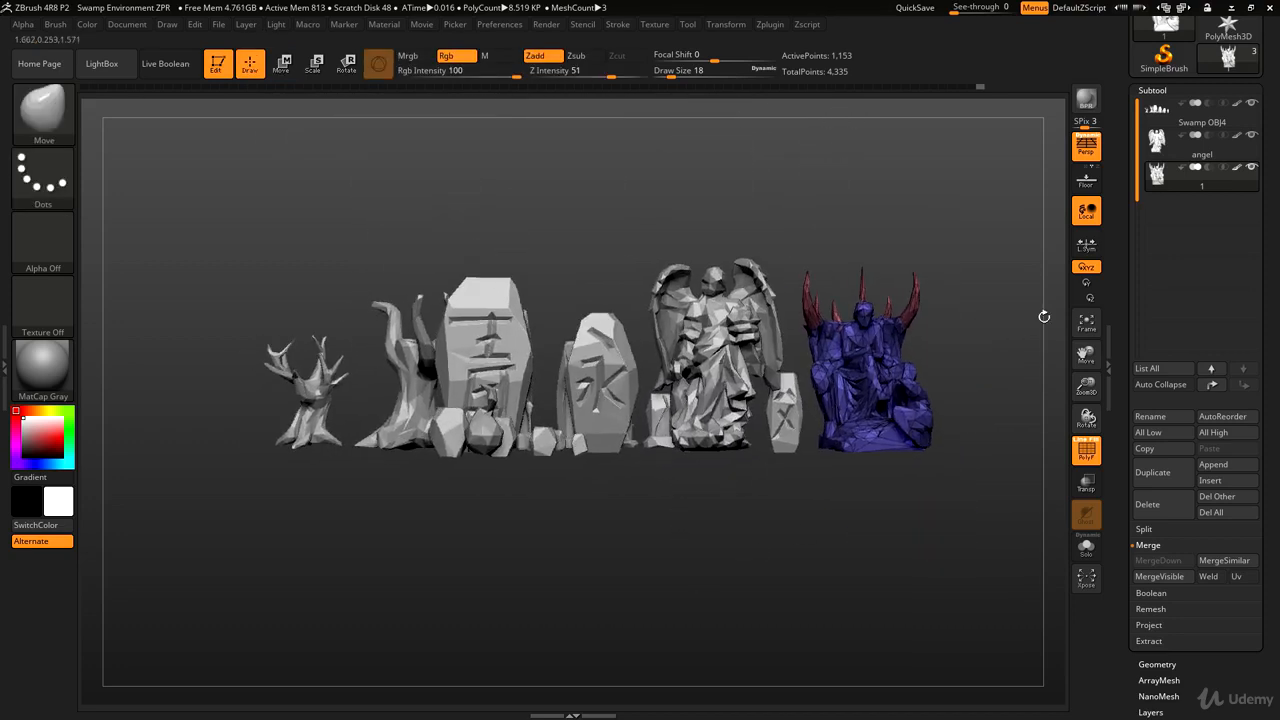
# Step: Merge the angel and throne subtools down into Swamp OBJ4
pyautogui.click(1200, 110)
pyautogui.moveTo(1122, 115); pyautogui.dragTo(1122, 222)
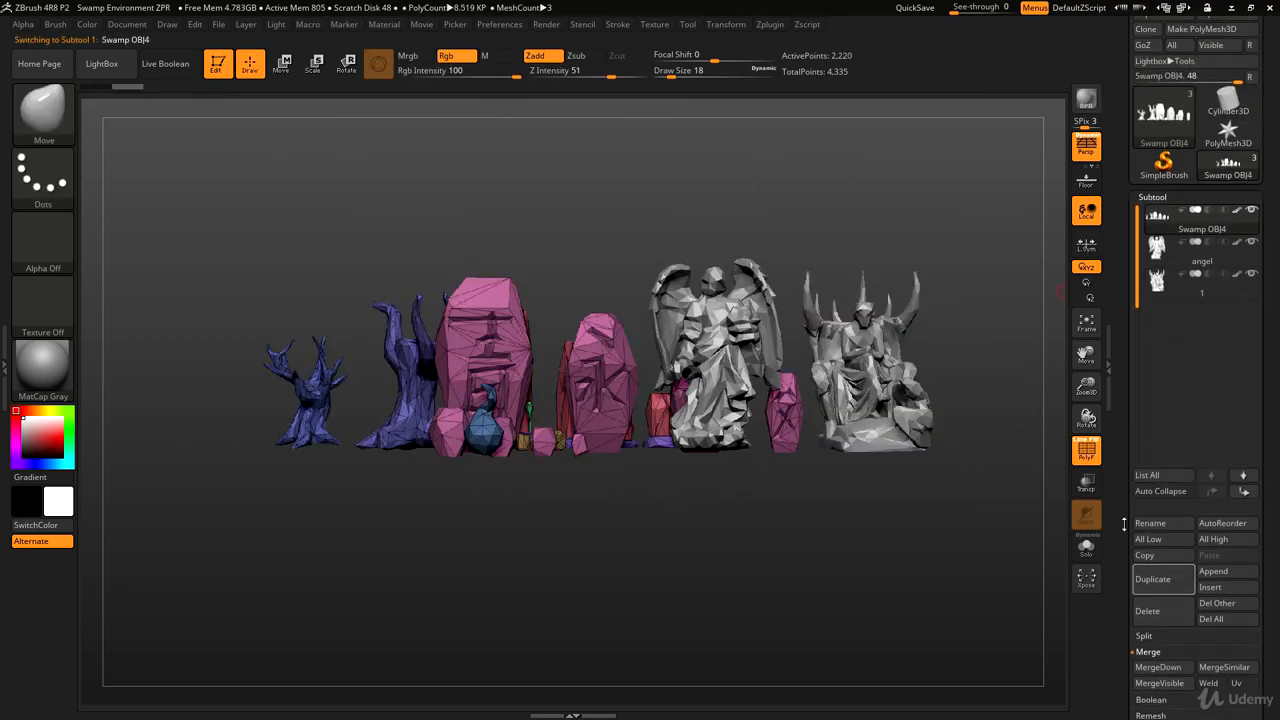
pyautogui.click(1152, 667)
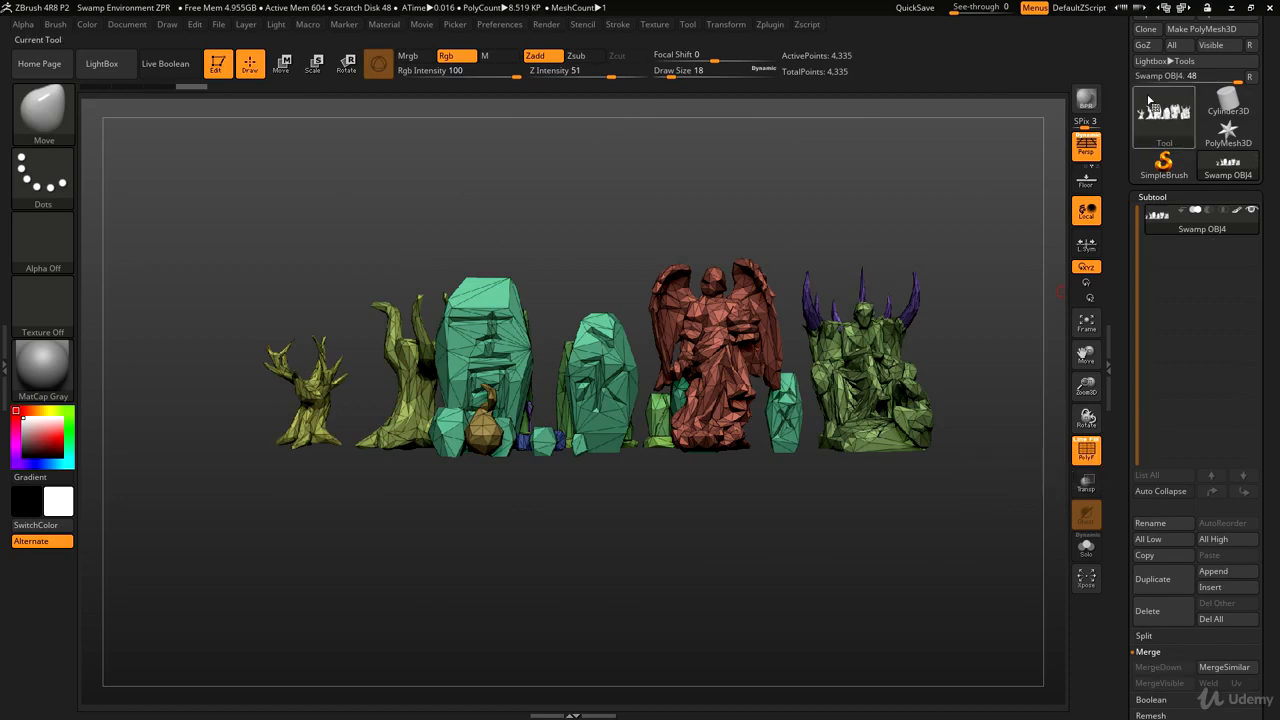
# Step: Save the project over Swamp Environment ZPR in the Zbrush folder inside Fantasy Low Poly
pyautogui.moveTo(1118, 70); pyautogui.dragTo(1110, 167)
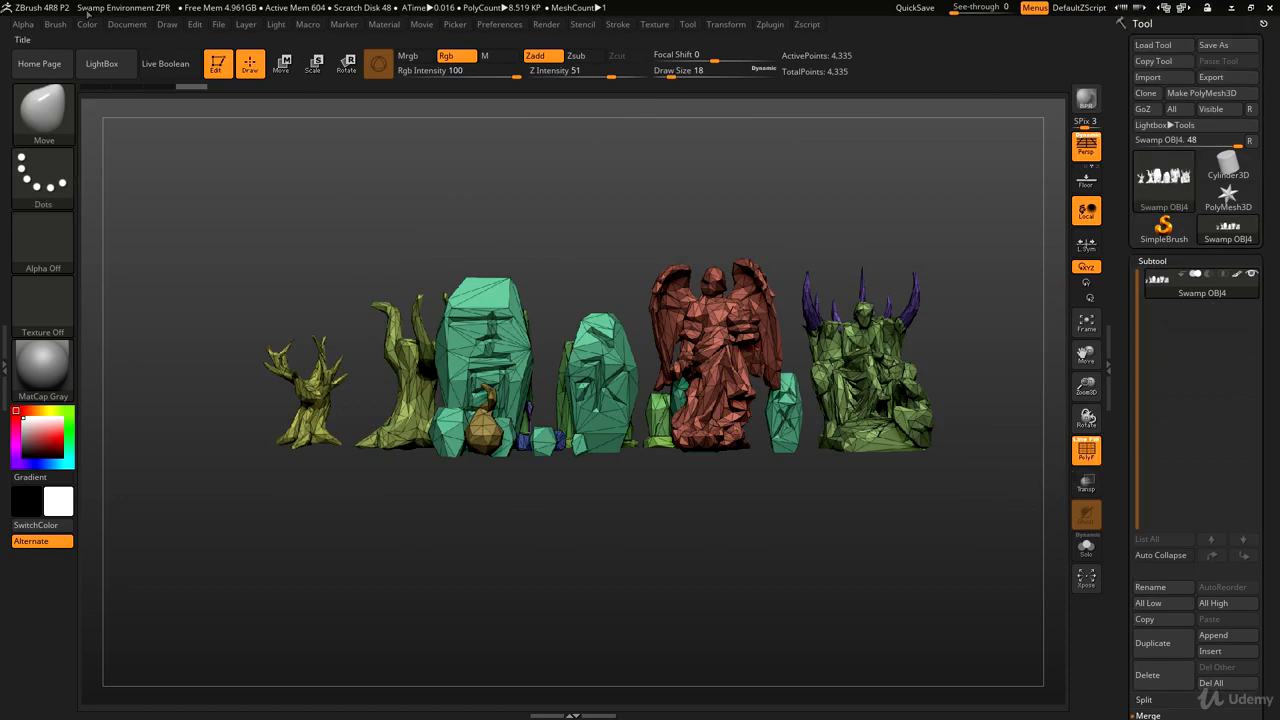
pyautogui.click(219, 24)
pyautogui.click(312, 50)
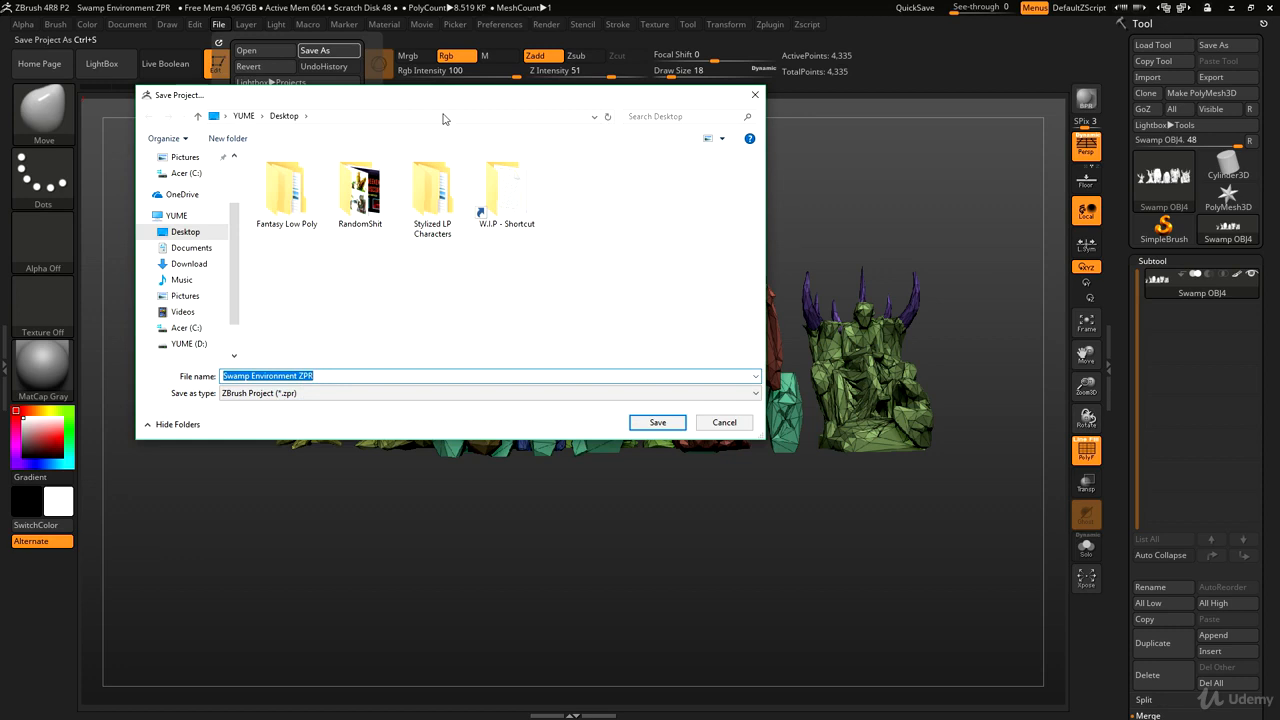
pyautogui.doubleClick(286, 190)
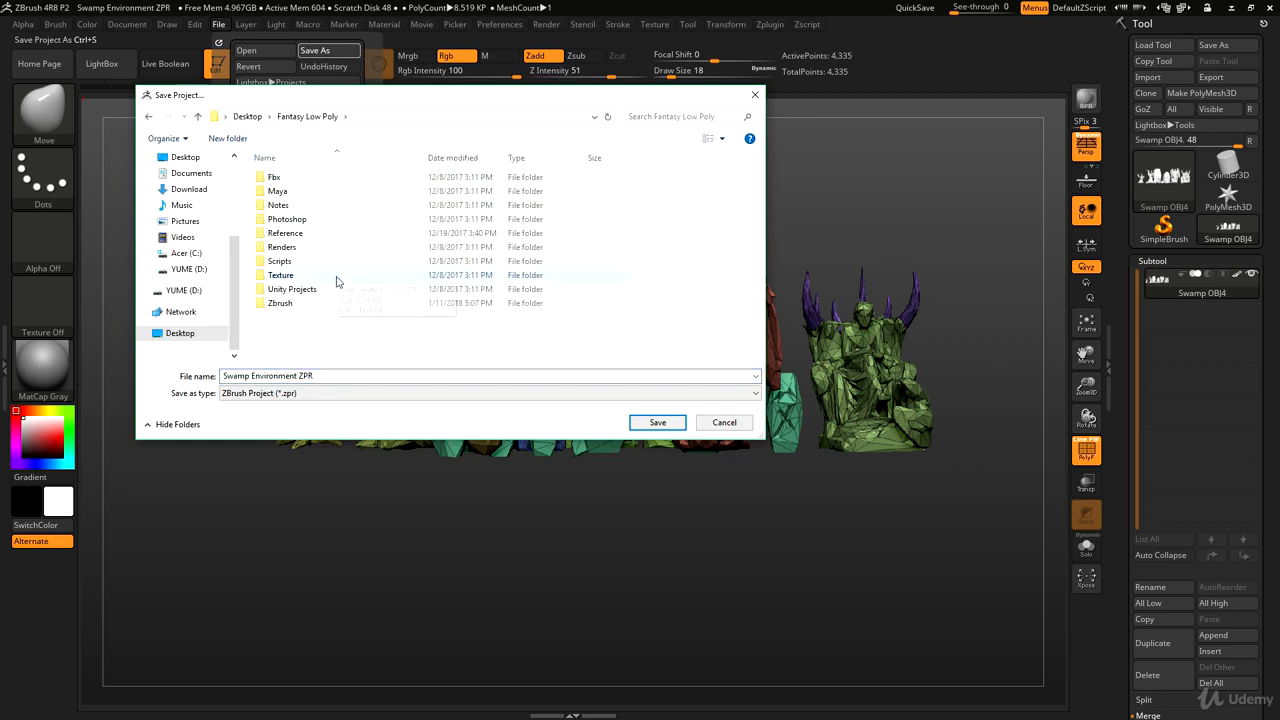
pyautogui.doubleClick(280, 304)
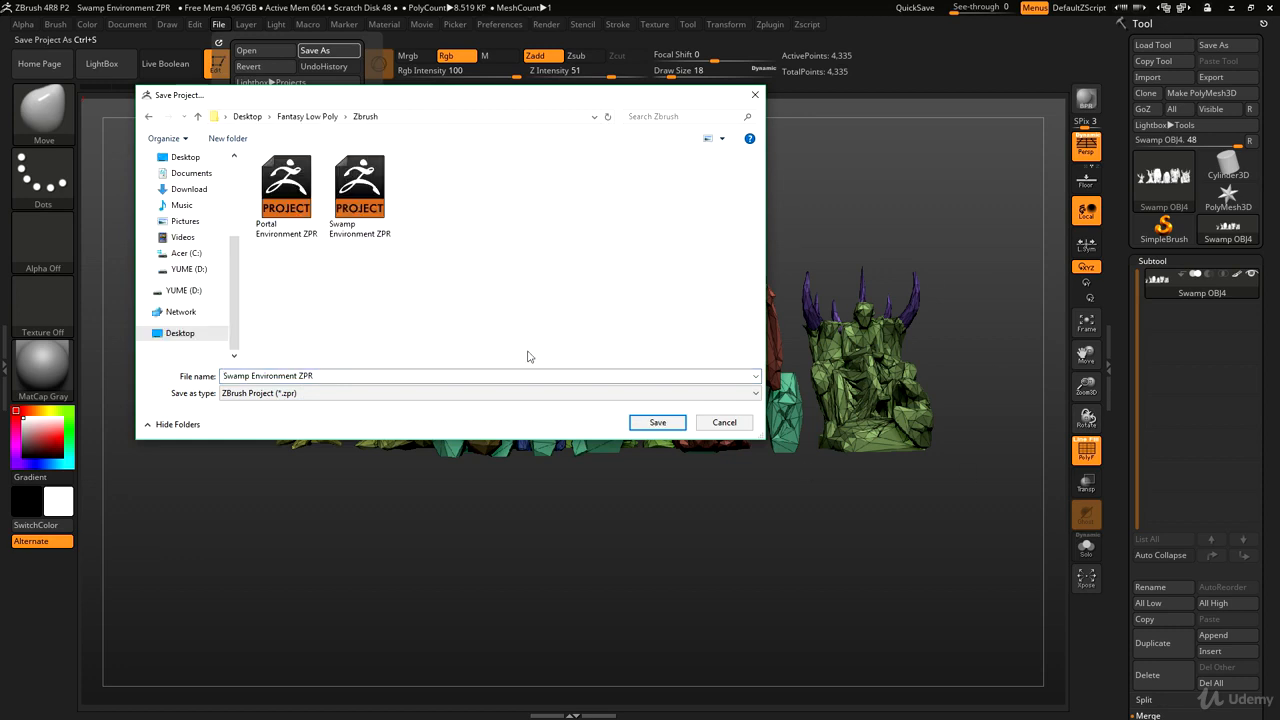
pyautogui.doubleClick(377, 187)
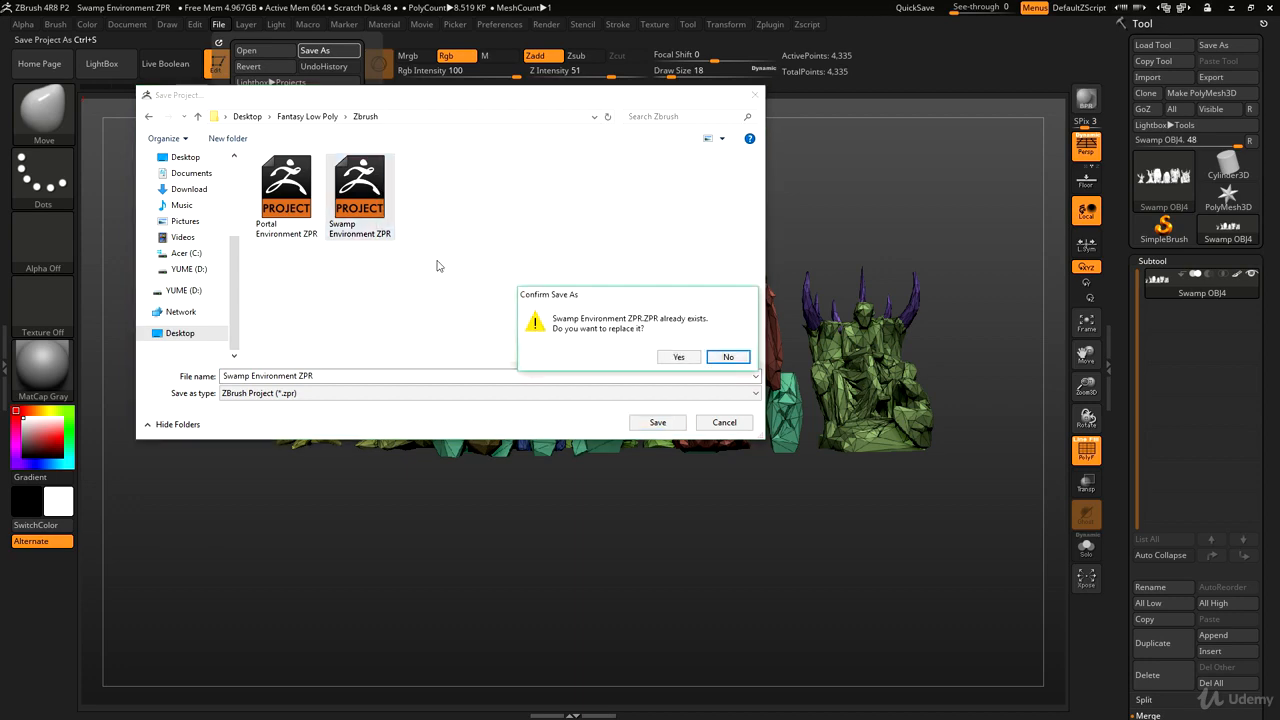
pyautogui.click(677, 358)
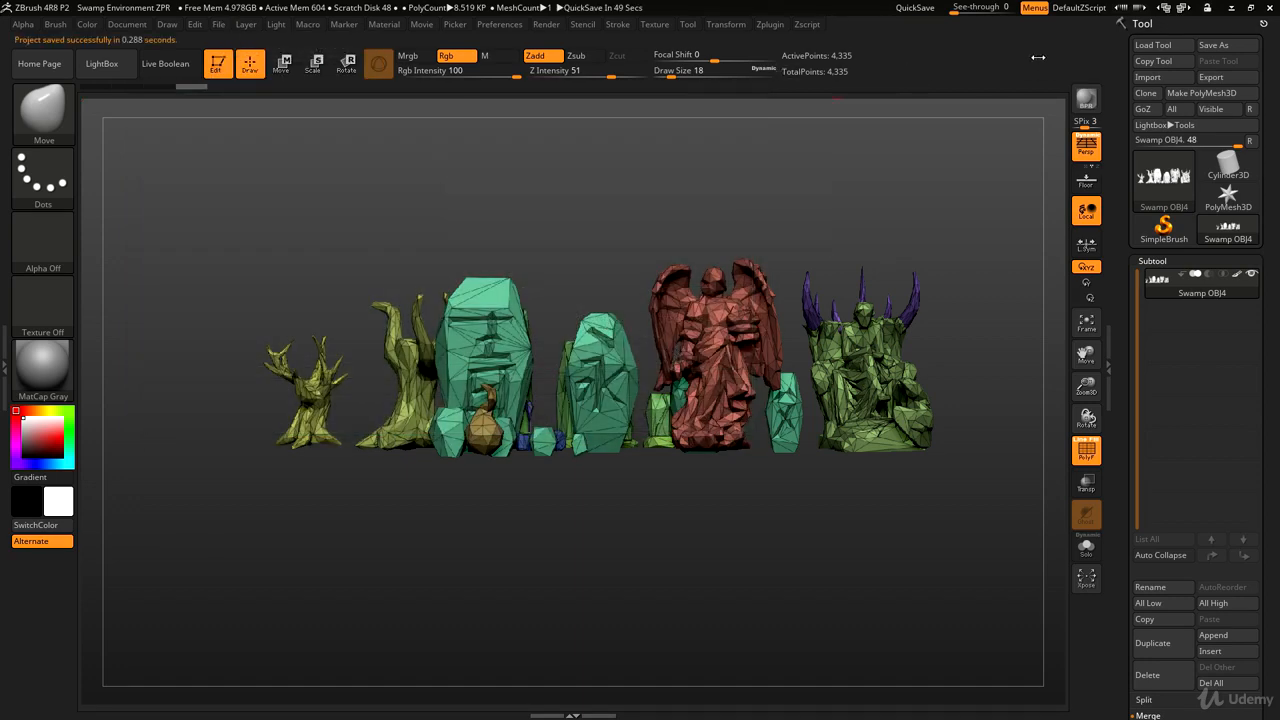
# Step: Export the merged mesh in OBJ format as SwampModelsFromZbrush in the Zbrush folder
pyautogui.moveTo(894, 210); pyautogui.dragTo(945, 200)
pyautogui.click(1211, 77)
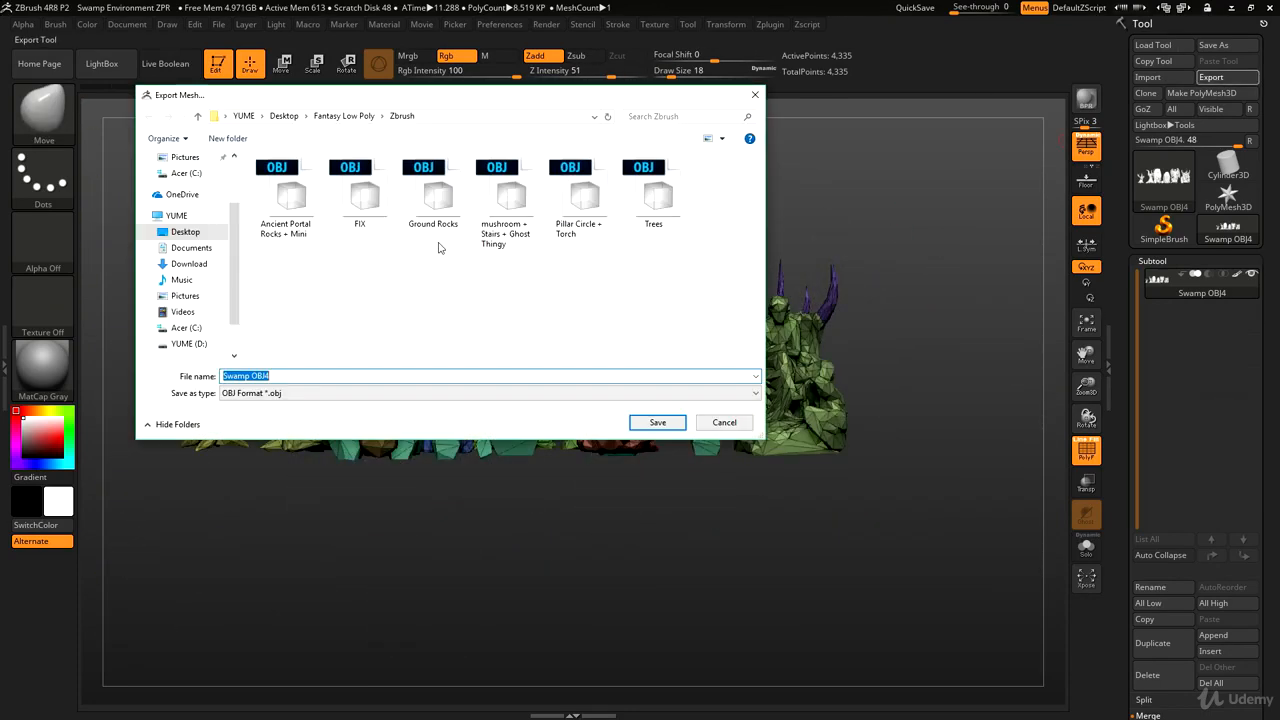
pyautogui.moveTo(315, 373); pyautogui.dragTo(227, 359)
pyautogui.write('Swamp')
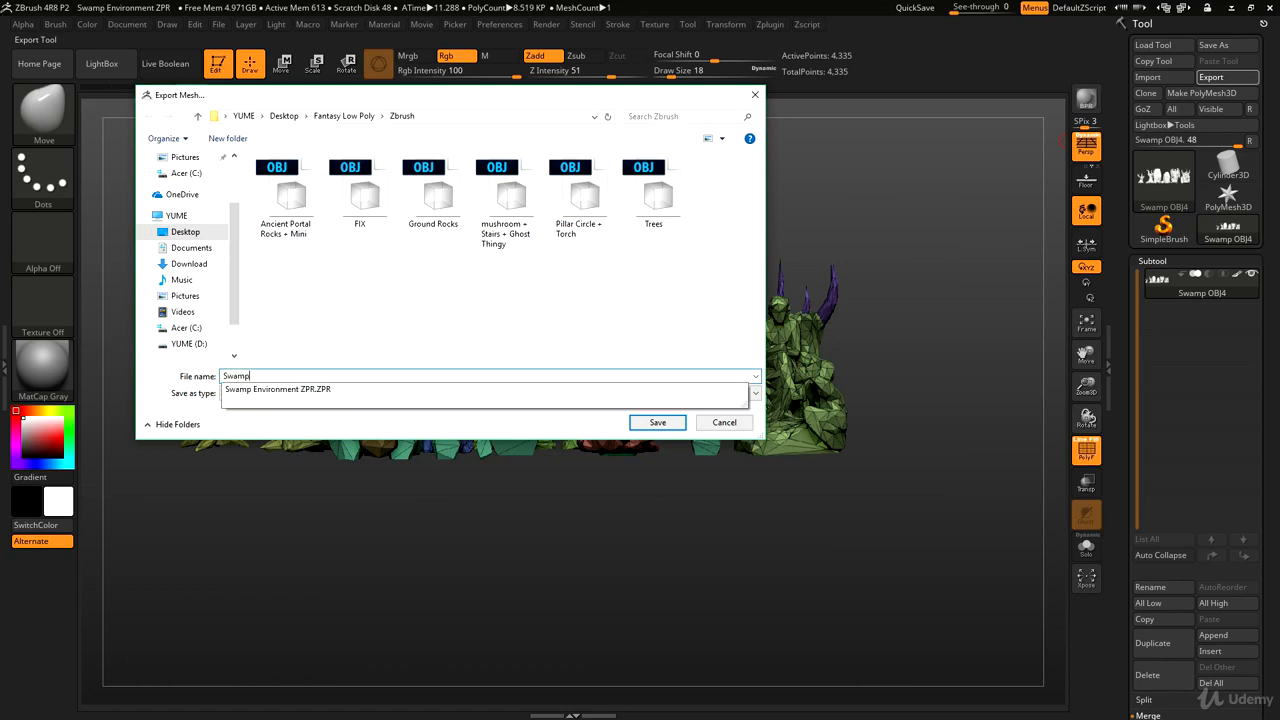
pyautogui.write('ModelsFromZbrush')
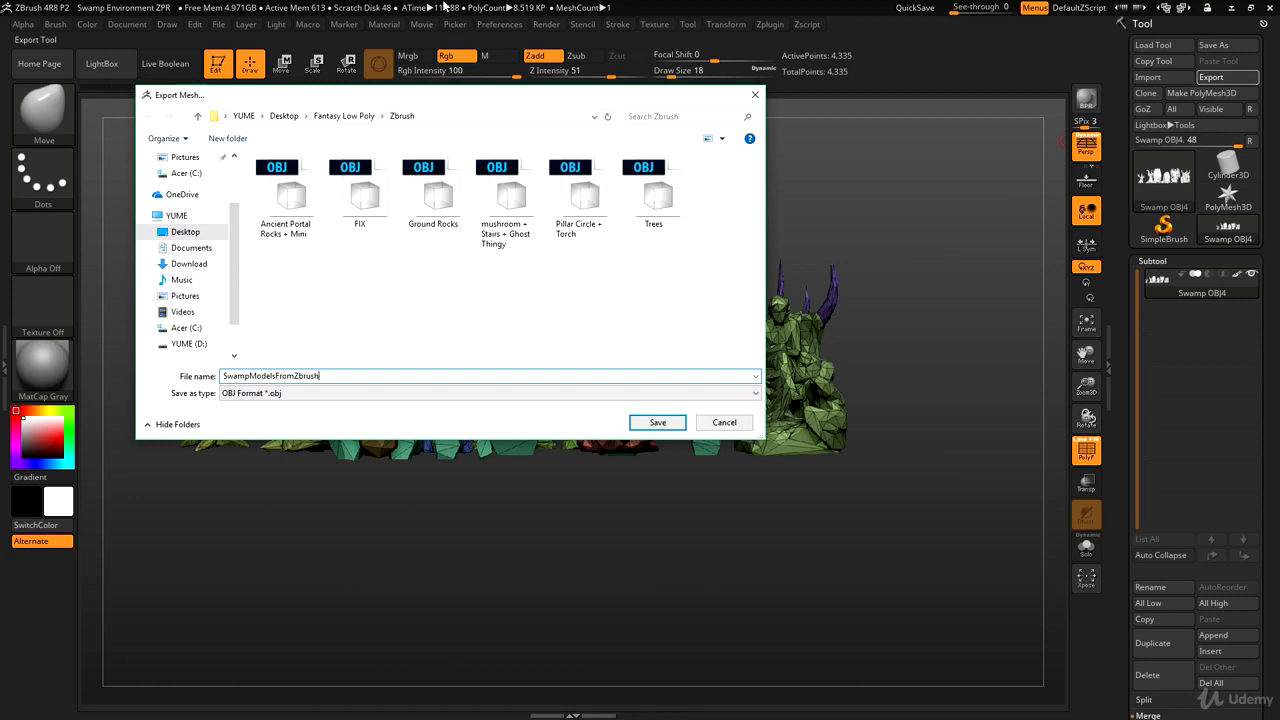
pyautogui.click(656, 423)
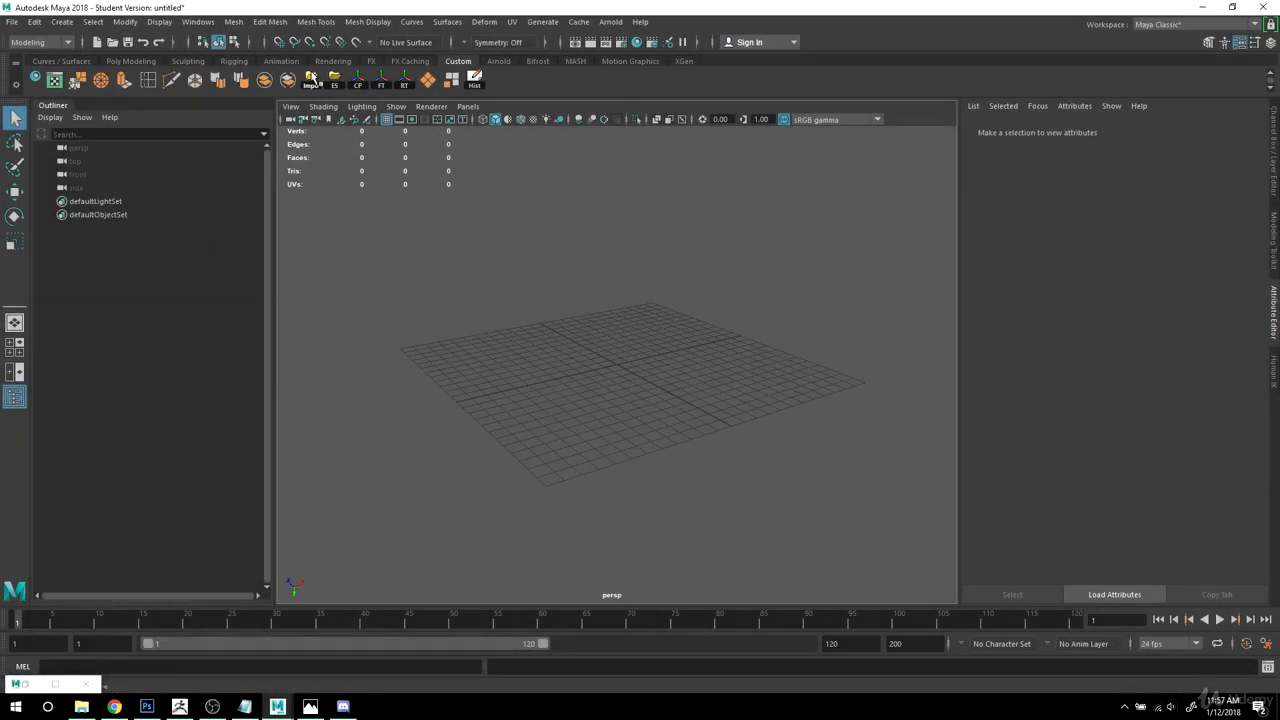
# Step: In Maya, import SwampModelsFromZbrush.OBJ from the Zbrush folder inside Fantasy Low Poly on the desktop
pyautogui.click(312, 79)
pyautogui.click(314, 234)
pyautogui.click(306, 243)
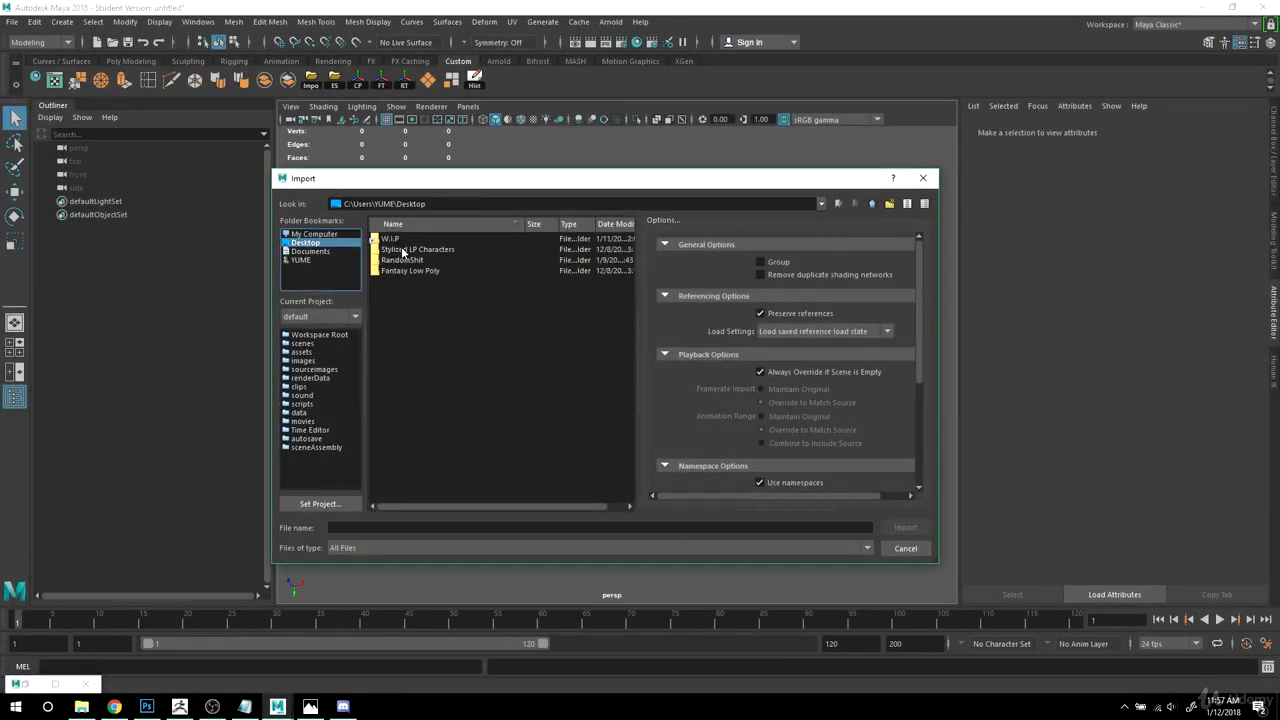
pyautogui.doubleClick(399, 271)
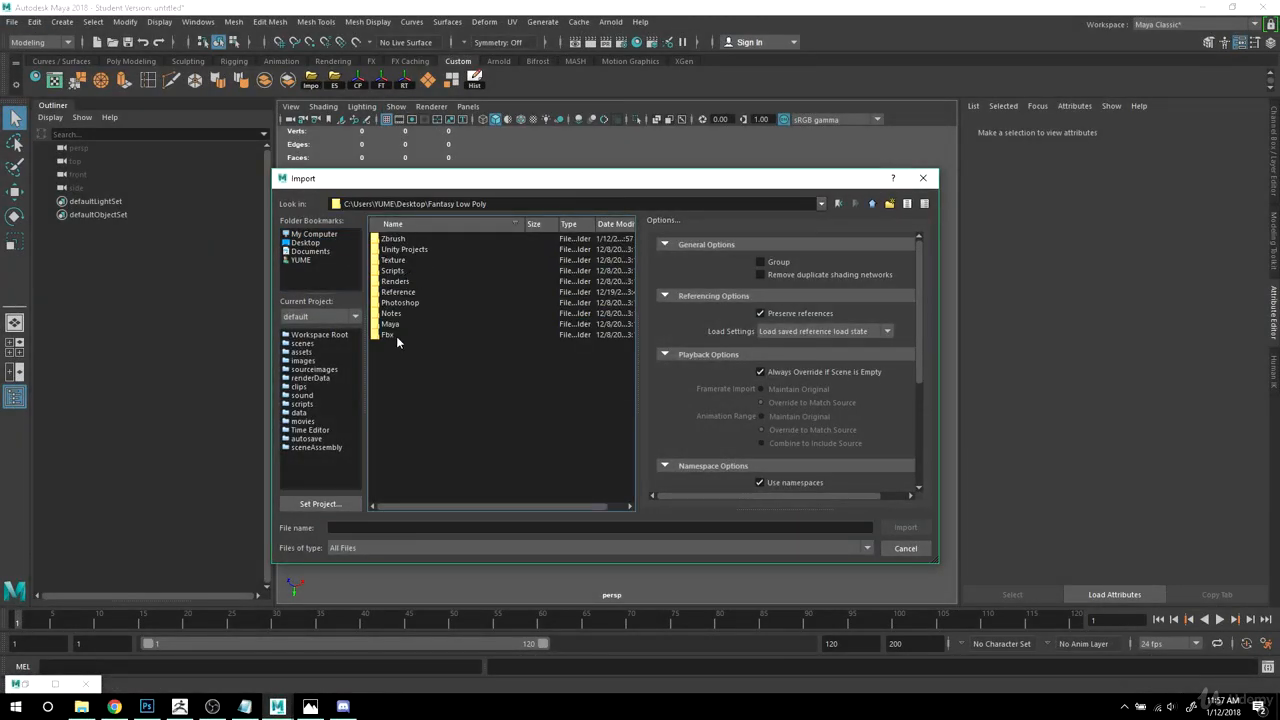
pyautogui.doubleClick(394, 239)
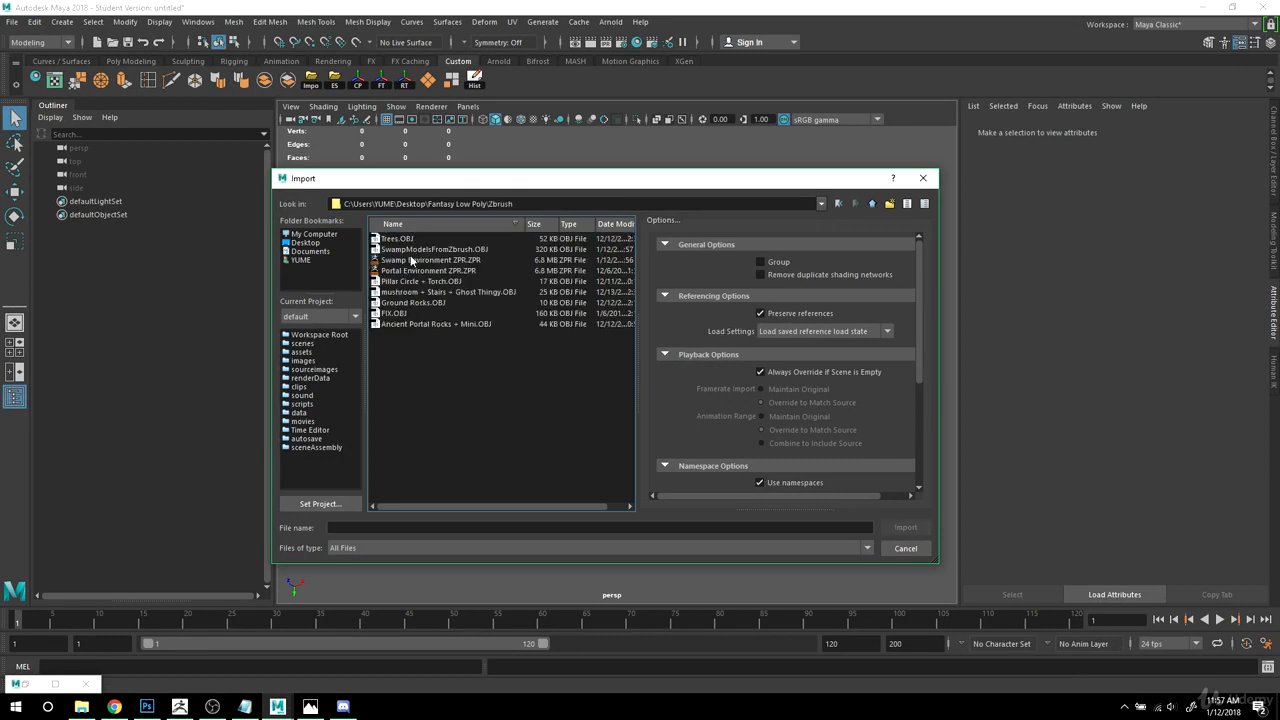
pyautogui.click(428, 250)
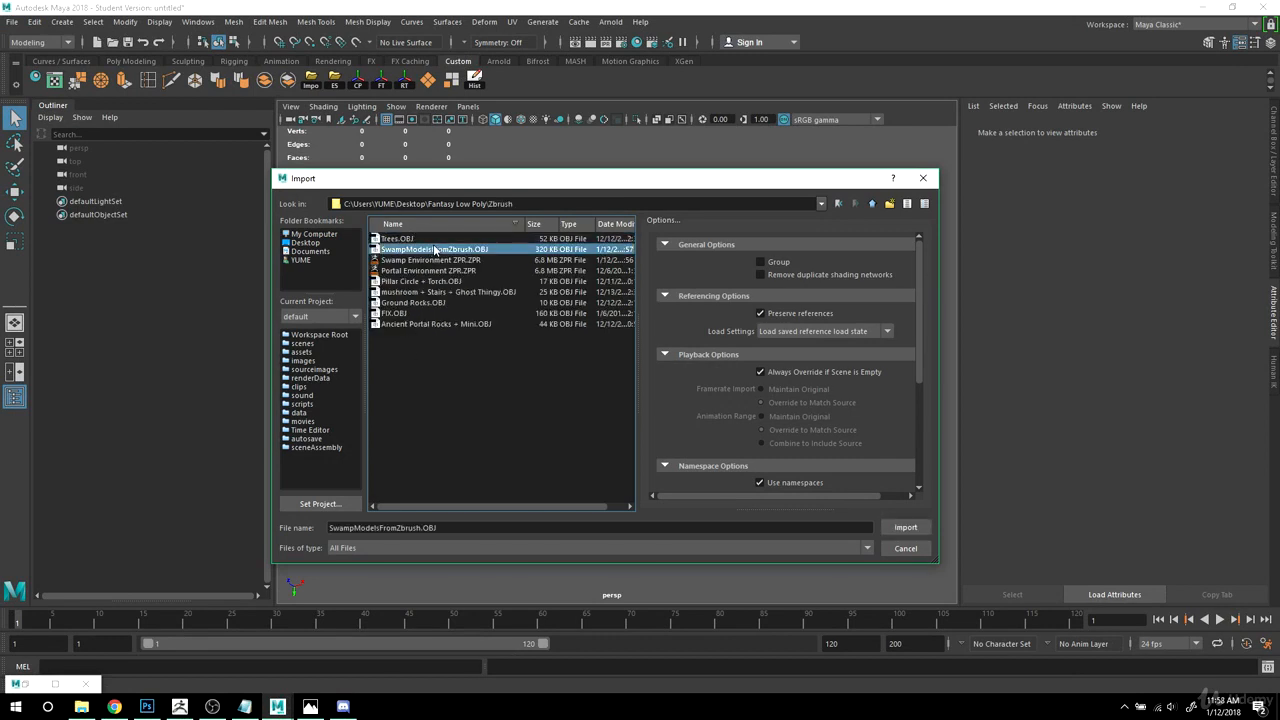
pyautogui.doubleClick(434, 249)
# Step: Examine the imported swamp models from several angles and select individual groups to see which meshes each contains
pyautogui.keyDown('alt'); pyautogui.moveTo(538, 421); pyautogui.dragTo(560, 500); pyautogui.keyUp('alt')
pyautogui.keyDown('alt'); pyautogui.moveTo(680, 224); pyautogui.dragTo(660, 395); pyautogui.keyUp('alt')
pyautogui.keyDown('alt'); pyautogui.moveTo(660, 395); pyautogui.dragTo(800, 392, button='right'); pyautogui.keyUp('alt')
pyautogui.keyDown('alt'); pyautogui.moveTo(760, 470); pyautogui.dragTo(700, 395); pyautogui.keyUp('alt')
pyautogui.keyDown('alt'); pyautogui.moveTo(660, 397); pyautogui.dragTo(770, 397, button='right'); pyautogui.keyUp('alt')
pyautogui.click(143, 228)
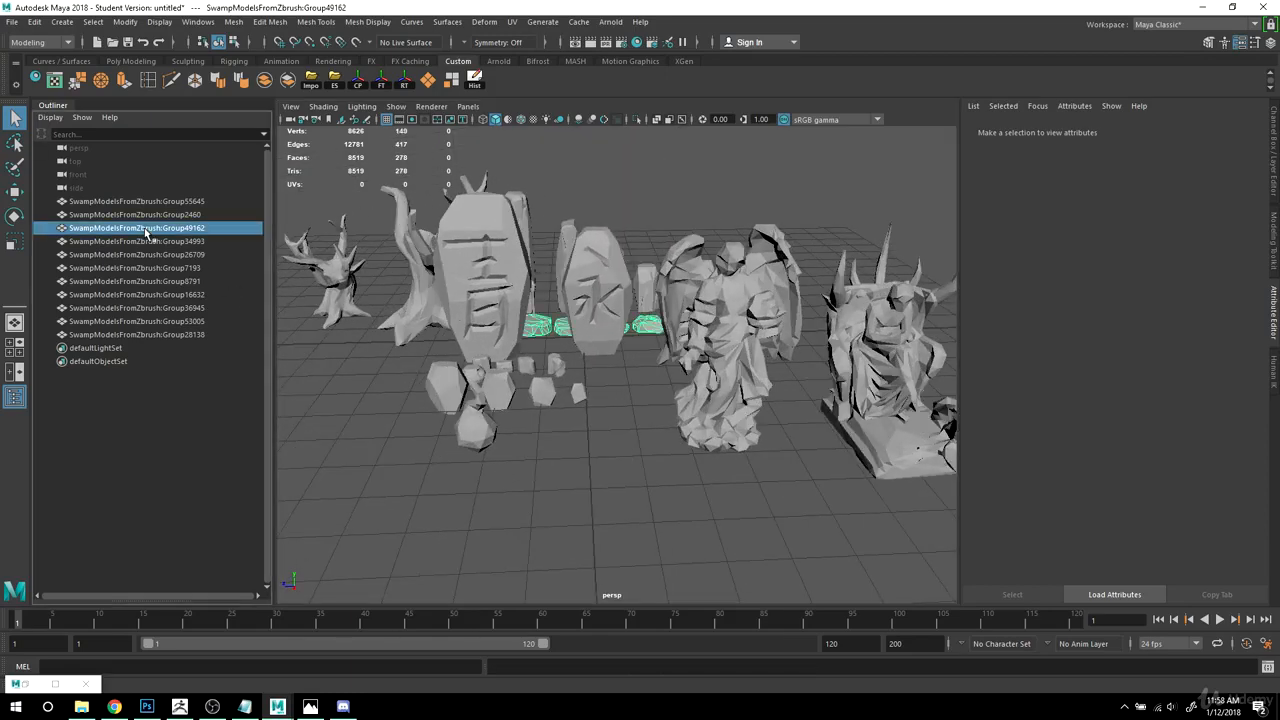
pyautogui.keyDown('alt'); pyautogui.moveTo(408, 222); pyautogui.dragTo(840, 360); pyautogui.keyUp('alt')
pyautogui.click(130, 242)
pyautogui.click(127, 269)
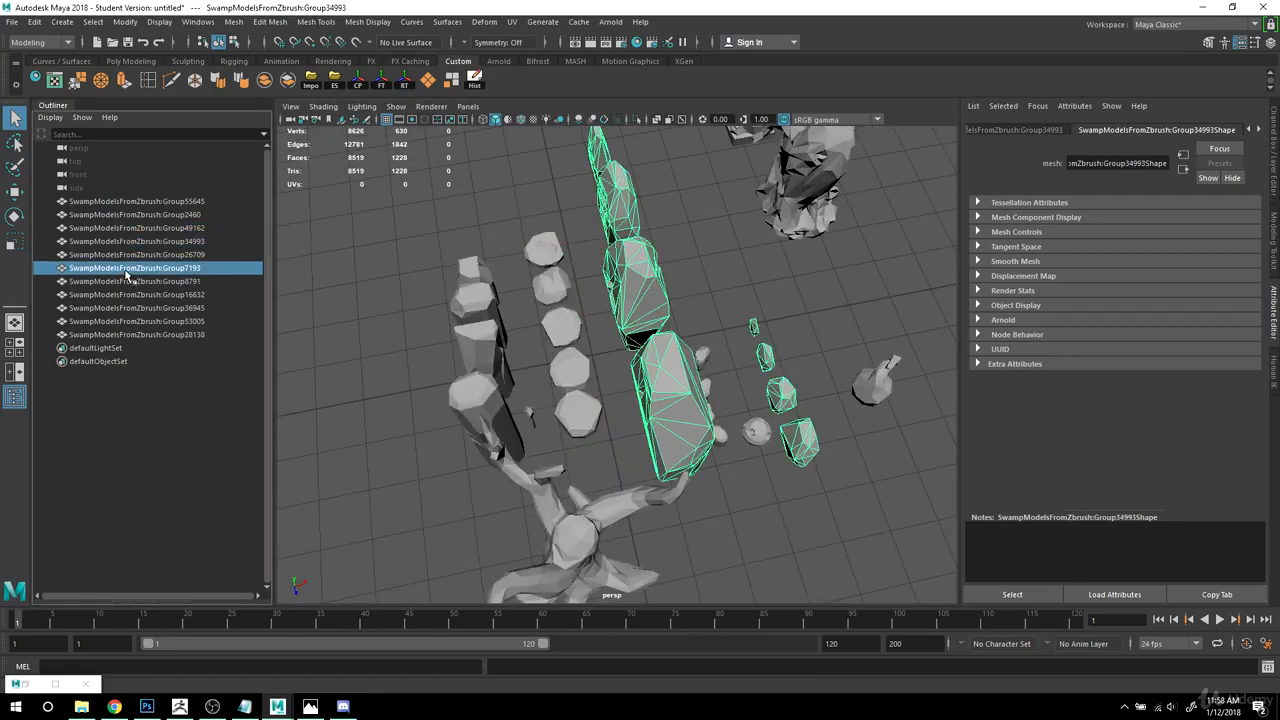
pyautogui.click(129, 308)
pyautogui.keyDown('alt'); pyautogui.moveTo(760, 450); pyautogui.dragTo(600, 360); pyautogui.keyUp('alt')
pyautogui.keyDown('alt'); pyautogui.moveTo(600, 360); pyautogui.dragTo(505, 350, button='right'); pyautogui.keyUp('alt')
pyautogui.keyDown('alt'); pyautogui.moveTo(700, 440); pyautogui.dragTo(646, 380); pyautogui.keyUp('alt')
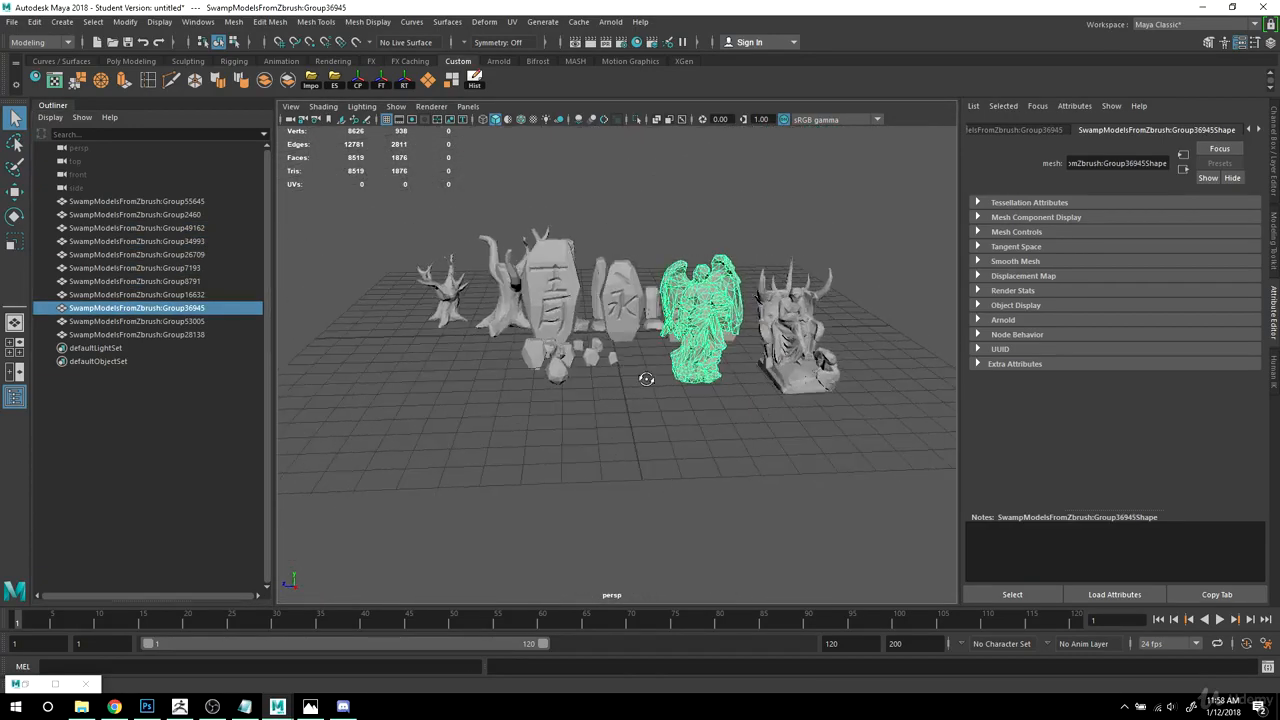
pyautogui.keyDown('alt'); pyautogui.moveTo(628, 408); pyautogui.dragTo(743, 420, button='right'); pyautogui.keyUp('alt')
pyautogui.keyDown('alt'); pyautogui.moveTo(725, 424); pyautogui.dragTo(630, 459); pyautogui.keyUp('alt')
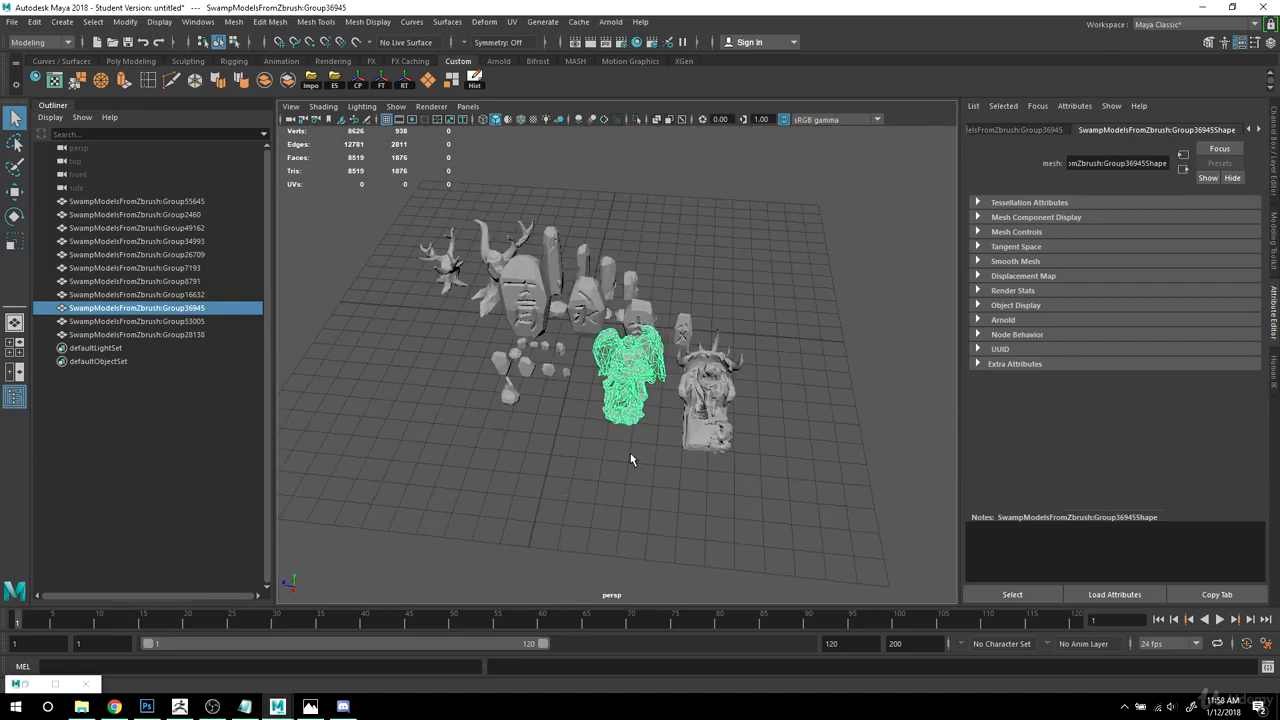
# Step: Separate the carved stone tablet group into individual meshes
pyautogui.moveTo(372, 190); pyautogui.dragTo(857, 575)
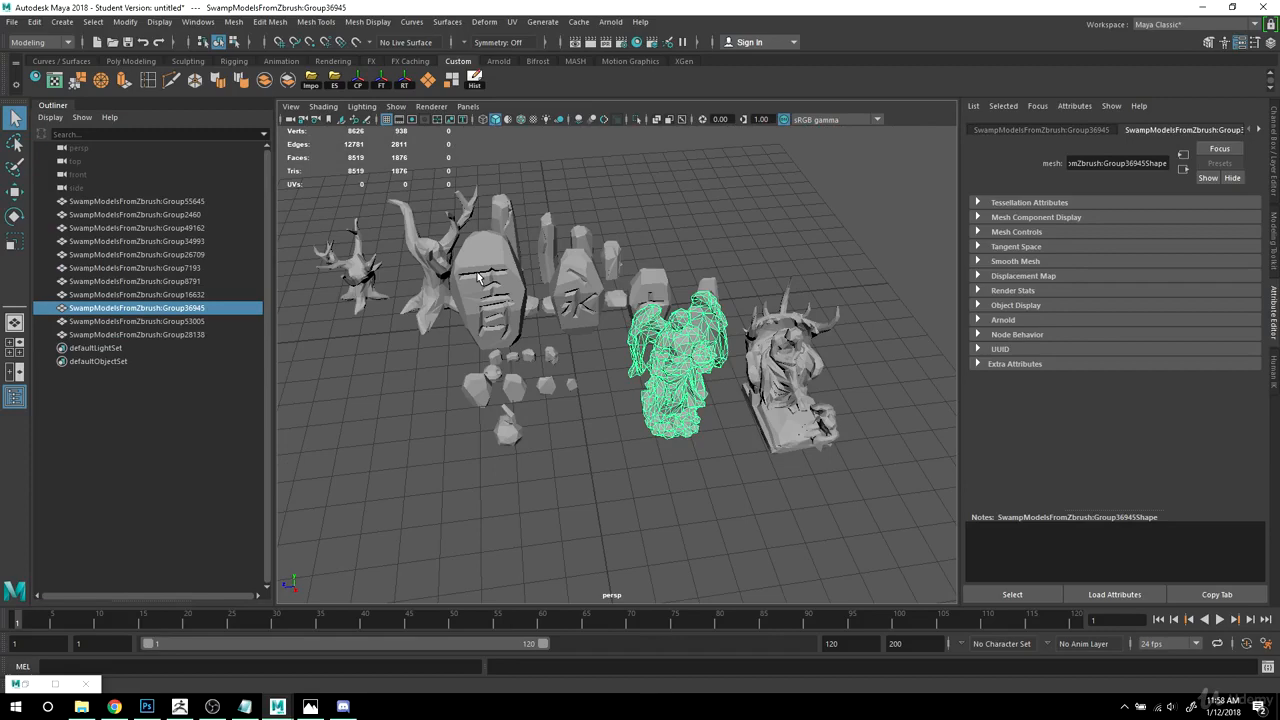
pyautogui.click(477, 273)
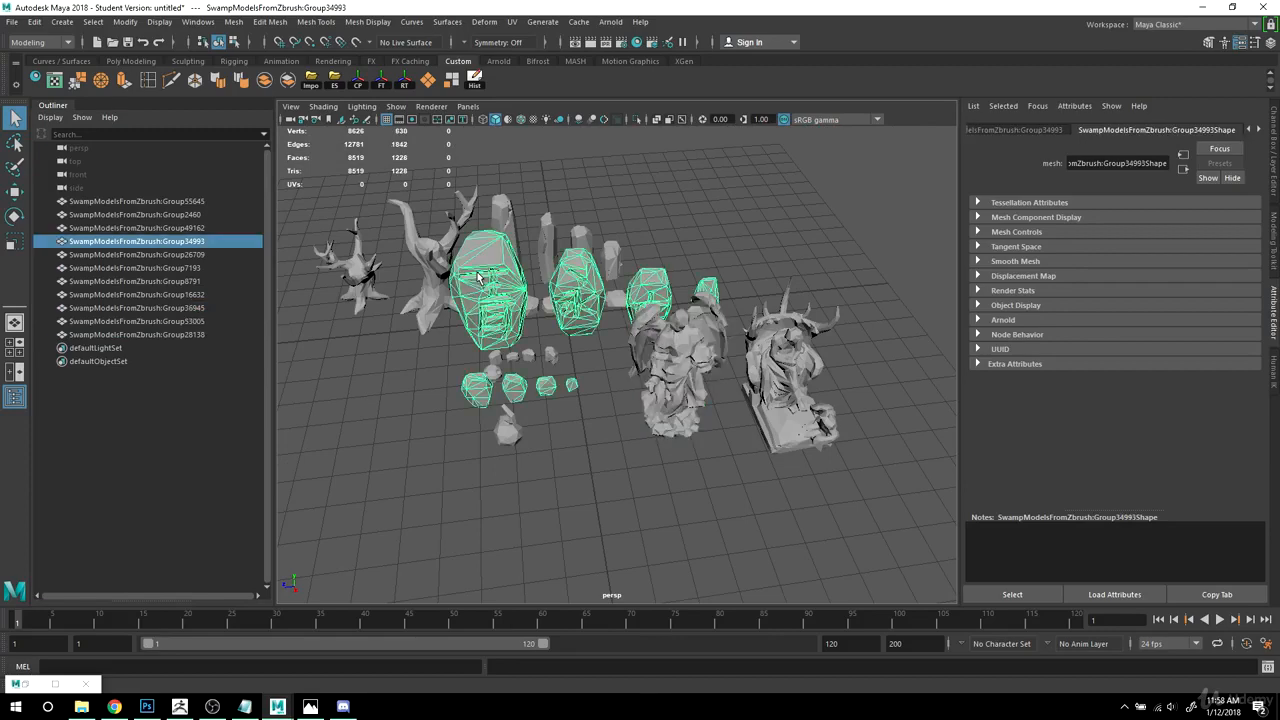
pyautogui.click(288, 80)
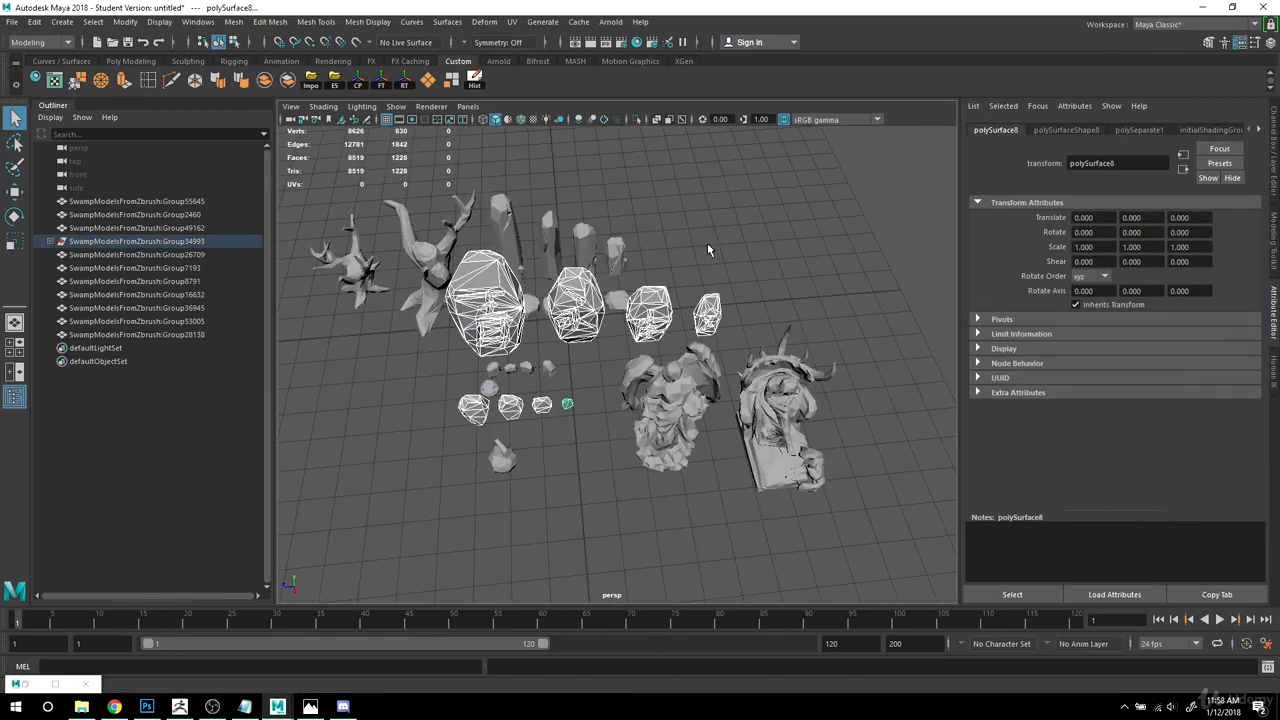
# Step: Try to separate all the imported models into individual meshes at once
pyautogui.moveTo(334, 200); pyautogui.dragTo(857, 529)
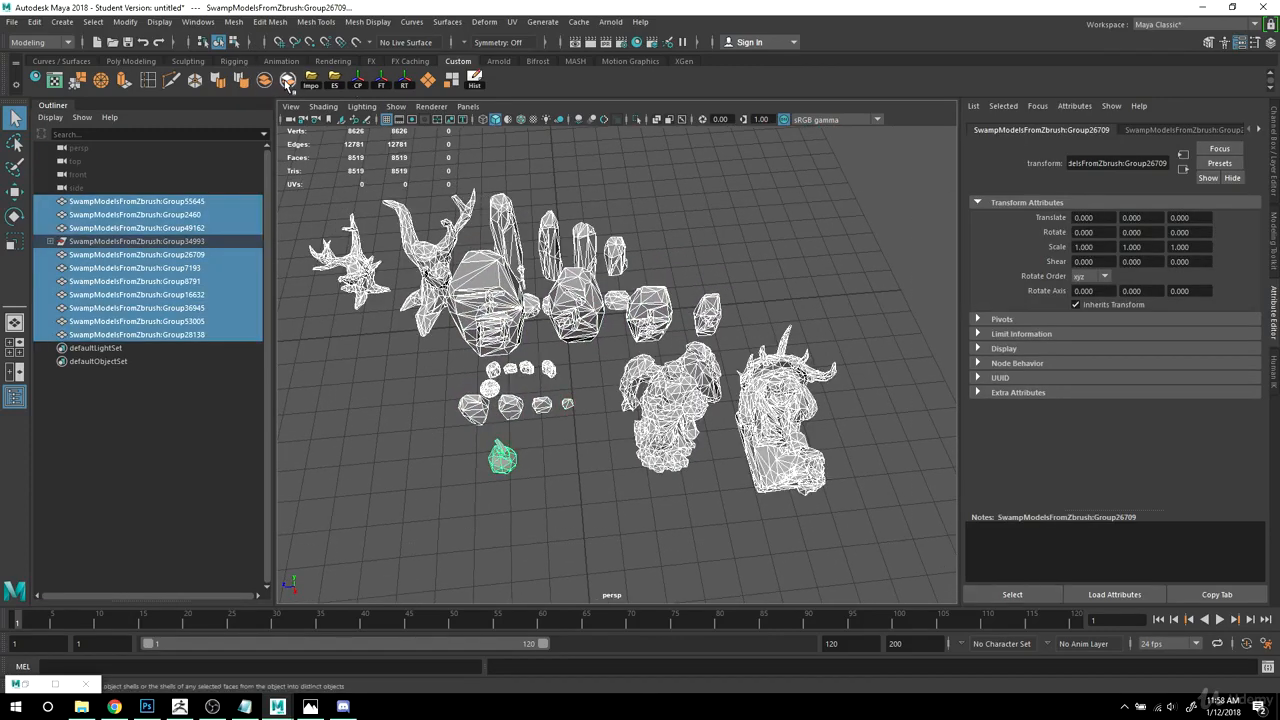
pyautogui.click(288, 80)
pyautogui.keyDown('alt'); pyautogui.moveTo(633, 278); pyautogui.dragTo(702, 263, button='middle'); pyautogui.keyUp('alt')
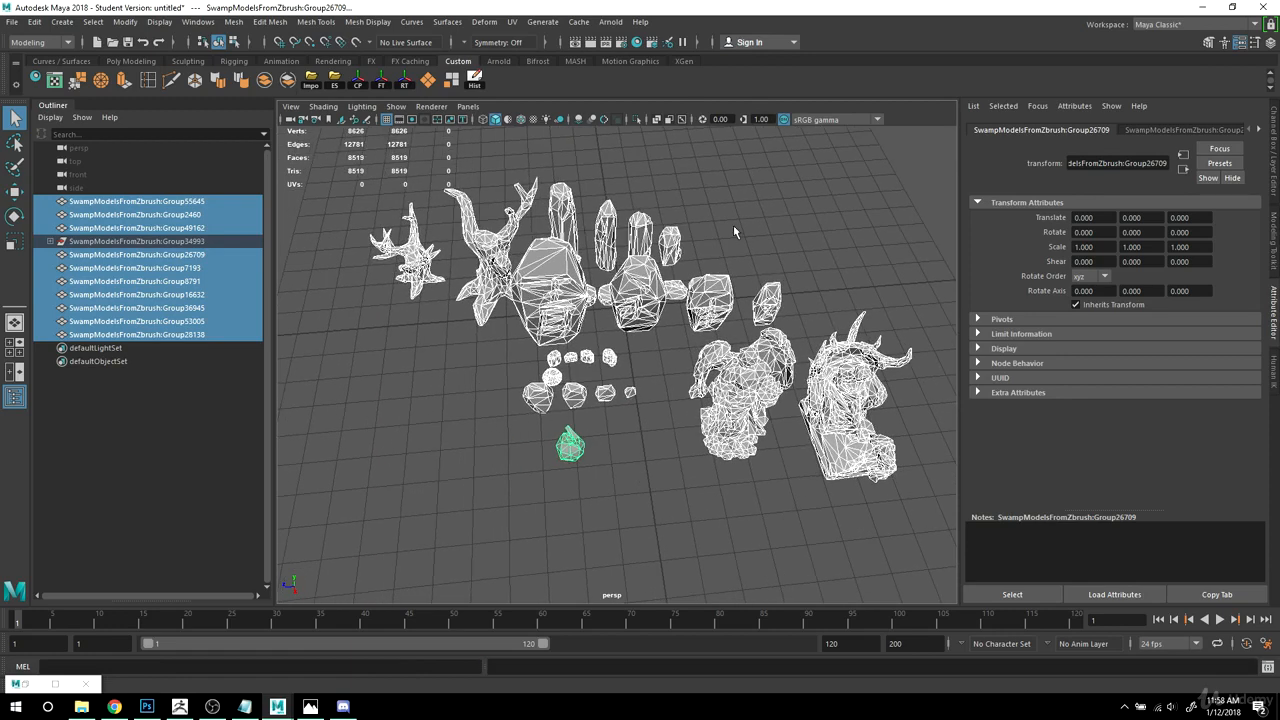
pyautogui.click(763, 208)
# Step: Separate the tall rear pillar group and the row of flat round stones into individual meshes
pyautogui.click(674, 236)
pyautogui.keyDown('alt'); pyautogui.moveTo(786, 231); pyautogui.dragTo(770, 272); pyautogui.keyUp('alt')
pyautogui.click(289, 82)
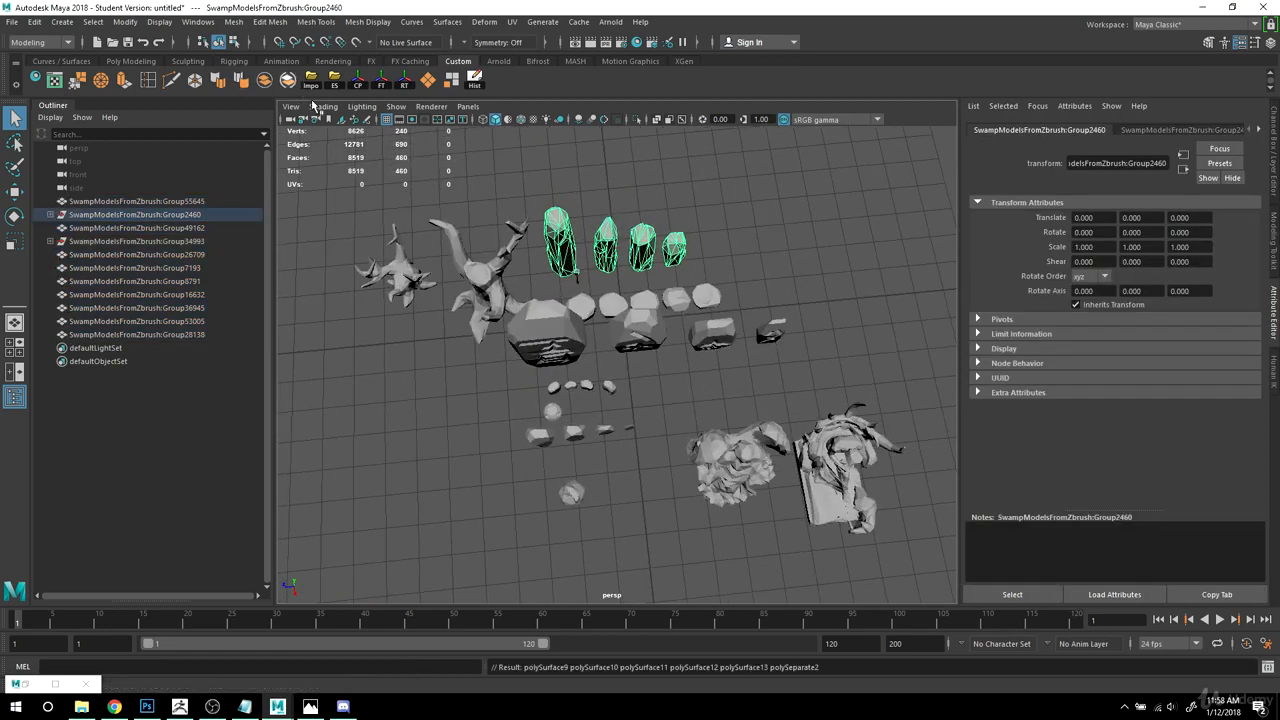
pyautogui.click(480, 278)
pyautogui.keyDown('alt'); pyautogui.moveTo(488, 276); pyautogui.dragTo(498, 332); pyautogui.keyUp('alt')
pyautogui.click(614, 321)
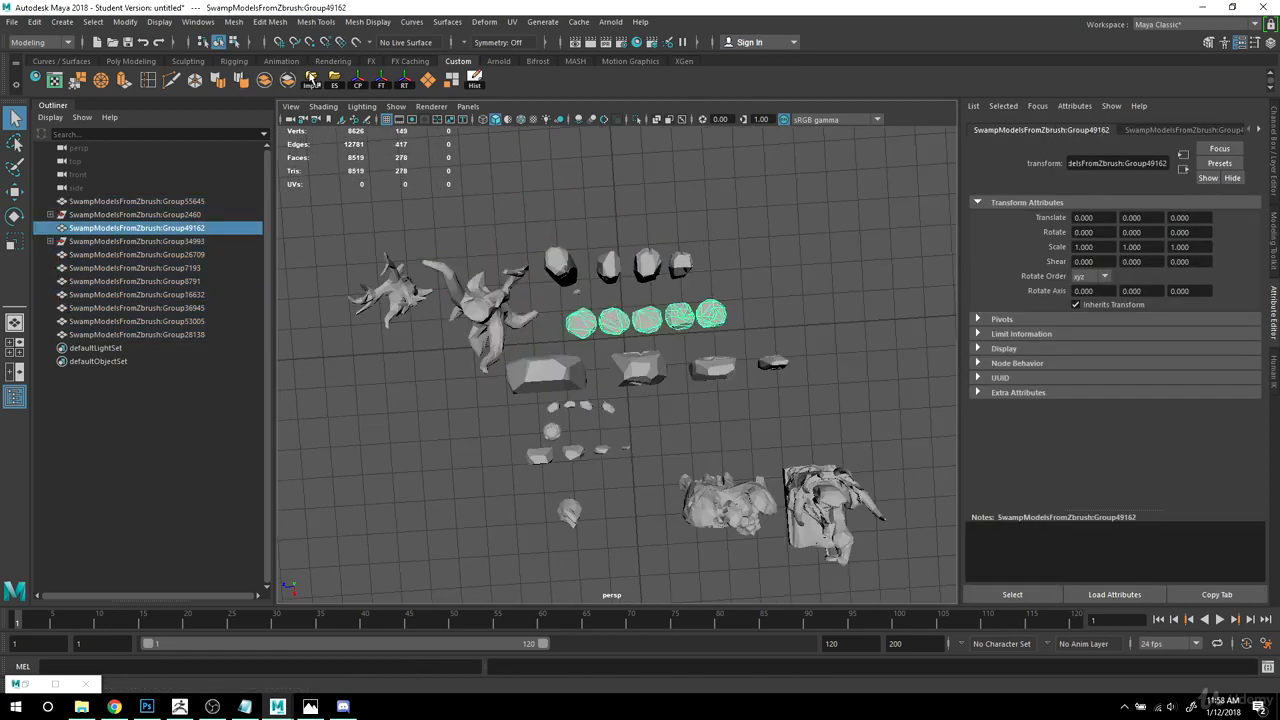
pyautogui.click(289, 82)
# Step: Separate the group of small rocks in front of the tablets into individual meshes
pyautogui.keyDown('alt'); pyautogui.moveTo(405, 432); pyautogui.dragTo(423, 420); pyautogui.keyUp('alt')
pyautogui.click(572, 372)
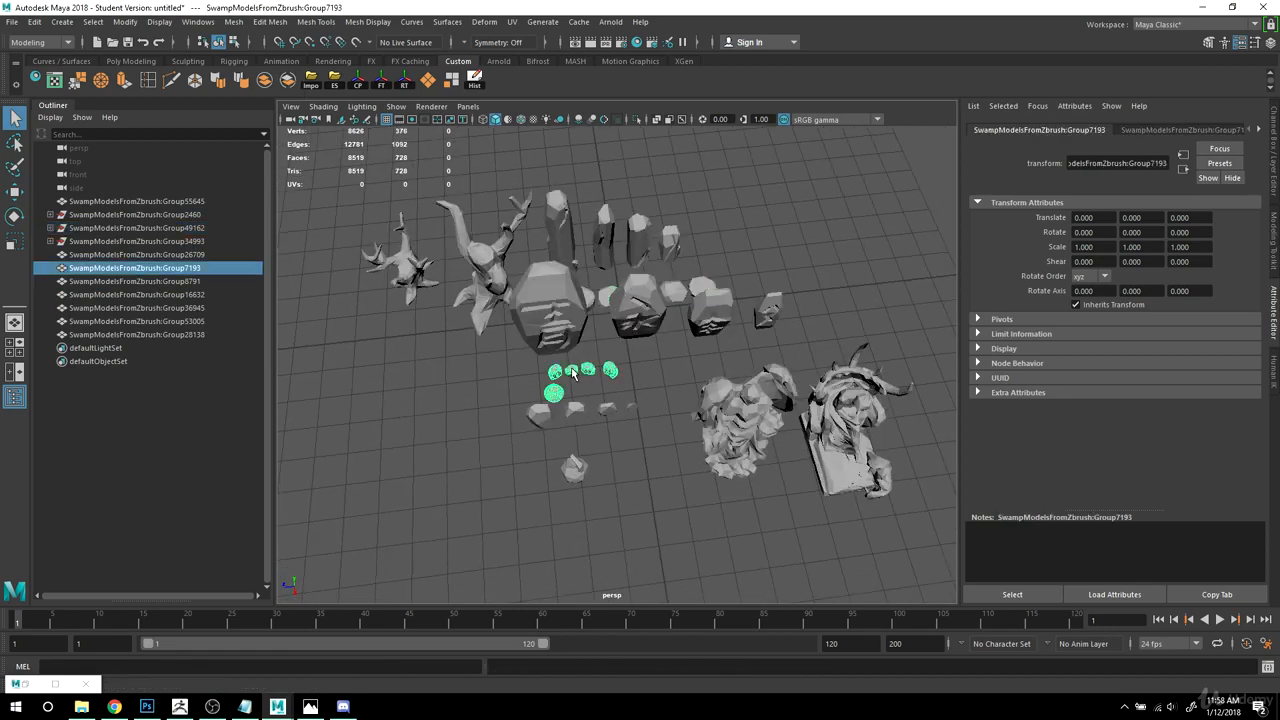
pyautogui.click(289, 82)
# Step: Select the frontmost small rocks and the pot-shaped model one by one to check which meshes are already separate
pyautogui.click(553, 416)
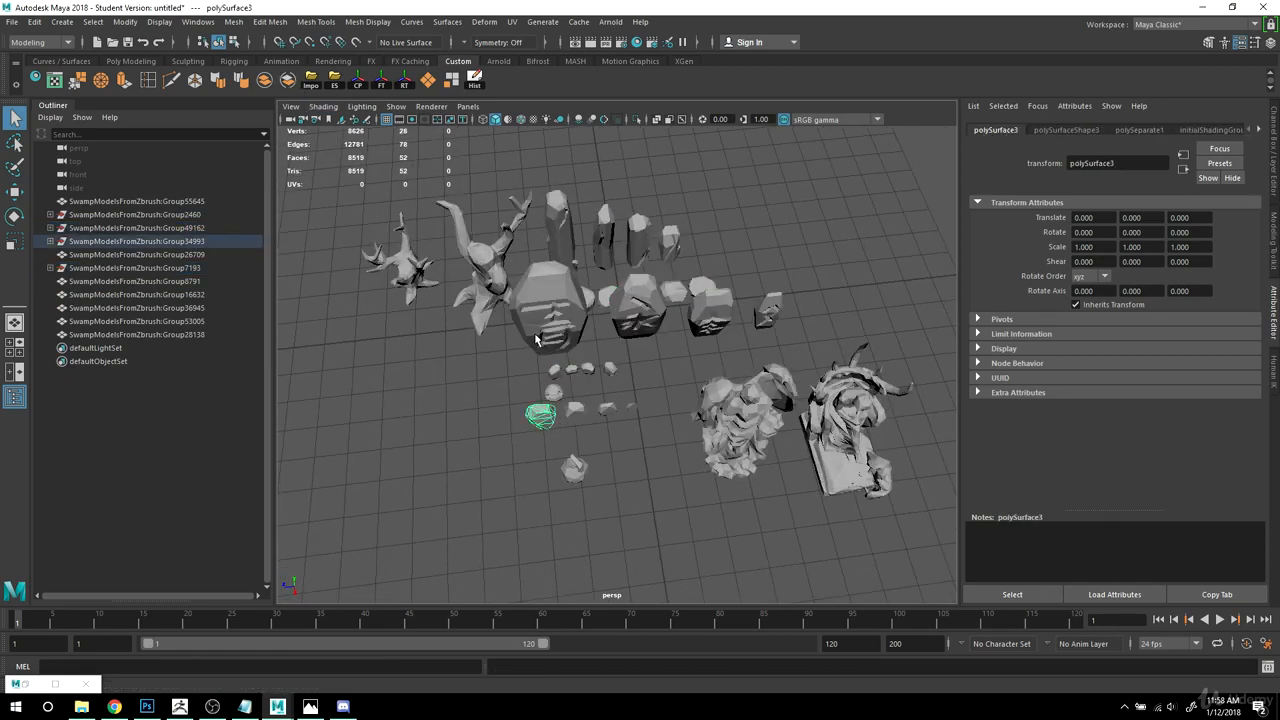
pyautogui.click(576, 409)
pyautogui.click(606, 408)
pyautogui.click(630, 407)
pyautogui.click(571, 469)
pyautogui.keyDown('alt'); pyautogui.moveTo(515, 470); pyautogui.dragTo(621, 497); pyautogui.keyUp('alt')
pyautogui.click(621, 497)
# Step: Move all the swamp models together sideways off the grid, leaving the grid area empty
pyautogui.moveTo(425, 165); pyautogui.dragTo(837, 508)
pyautogui.press('w')
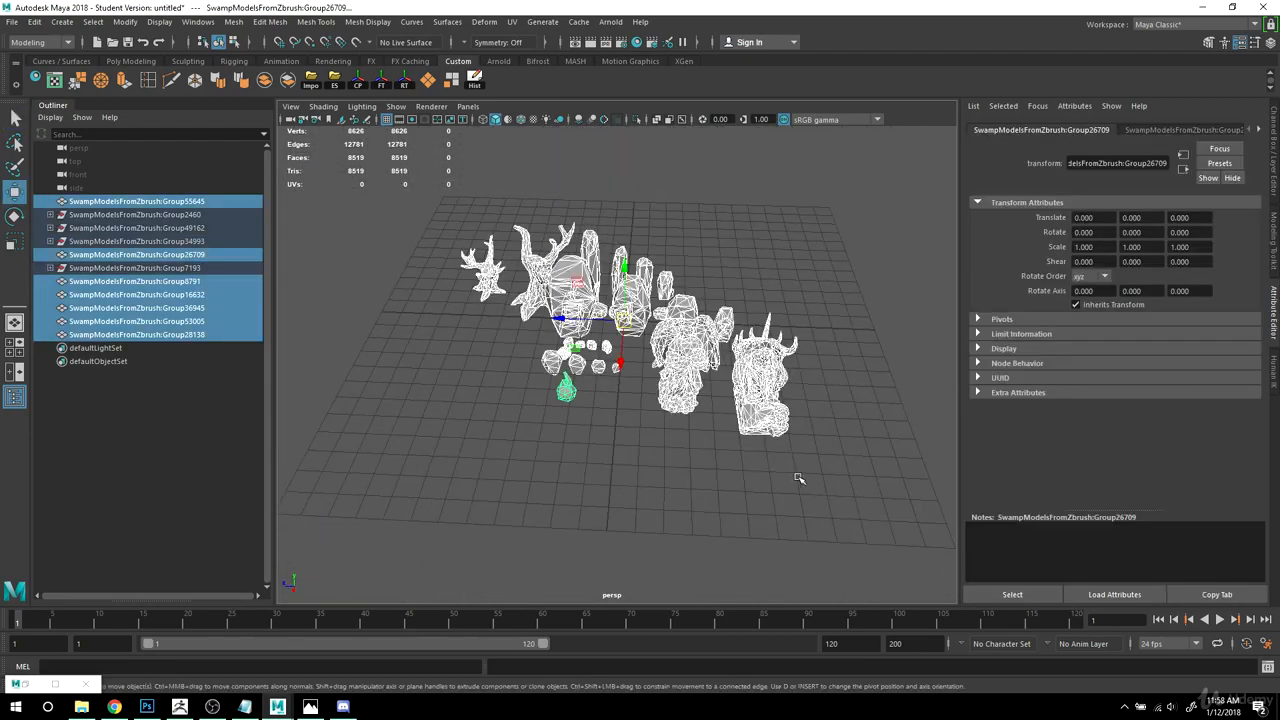
pyautogui.keyDown('alt'); pyautogui.moveTo(797, 477); pyautogui.dragTo(668, 418, button='right'); pyautogui.keyUp('alt')
pyautogui.keyDown('alt'); pyautogui.moveTo(668, 418); pyautogui.dragTo(640, 410, button='middle'); pyautogui.keyUp('alt')
pyautogui.moveTo(530, 330); pyautogui.dragTo(783, 369)
pyautogui.keyDown('alt'); pyautogui.moveTo(746, 452); pyautogui.dragTo(688, 446, button='middle'); pyautogui.keyUp('alt')
pyautogui.click(729, 451)
pyautogui.keyDown('alt'); pyautogui.moveTo(729, 451); pyautogui.dragTo(775, 273); pyautogui.keyUp('alt')
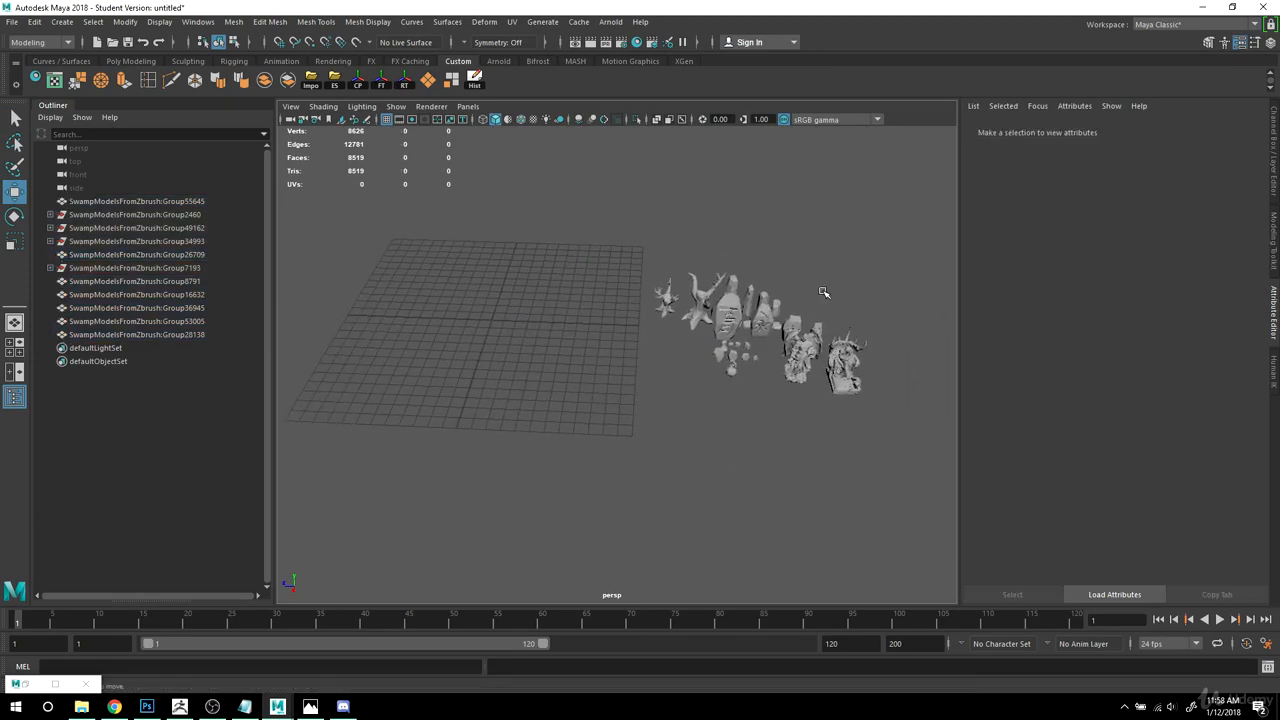
pyautogui.keyDown('alt'); pyautogui.moveTo(561, 412); pyautogui.dragTo(646, 410); pyautogui.keyUp('alt')
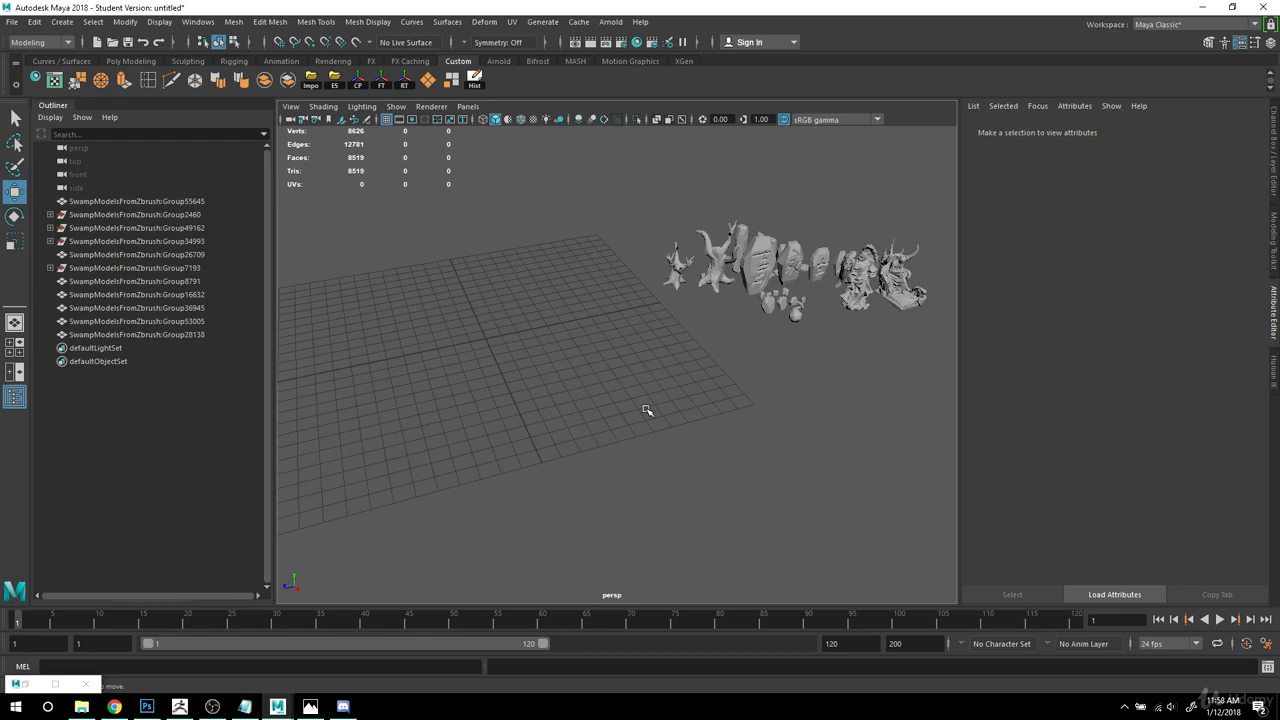
# Step: Open the Swamp Asset List note from the Notes folder of the Fantasy Low Poly project on the desktop
pyautogui.click(81, 706)
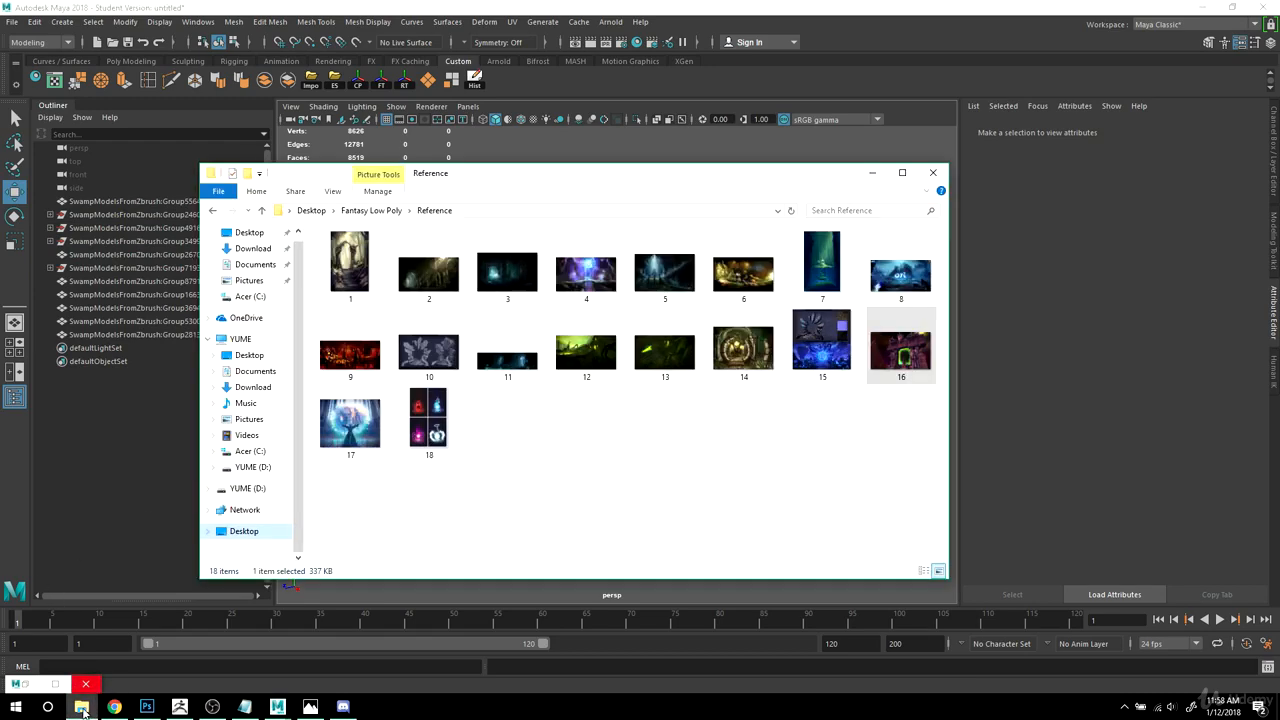
pyautogui.middleClick(240, 237)
pyautogui.moveTo(530, 197); pyautogui.dragTo(474, 184)
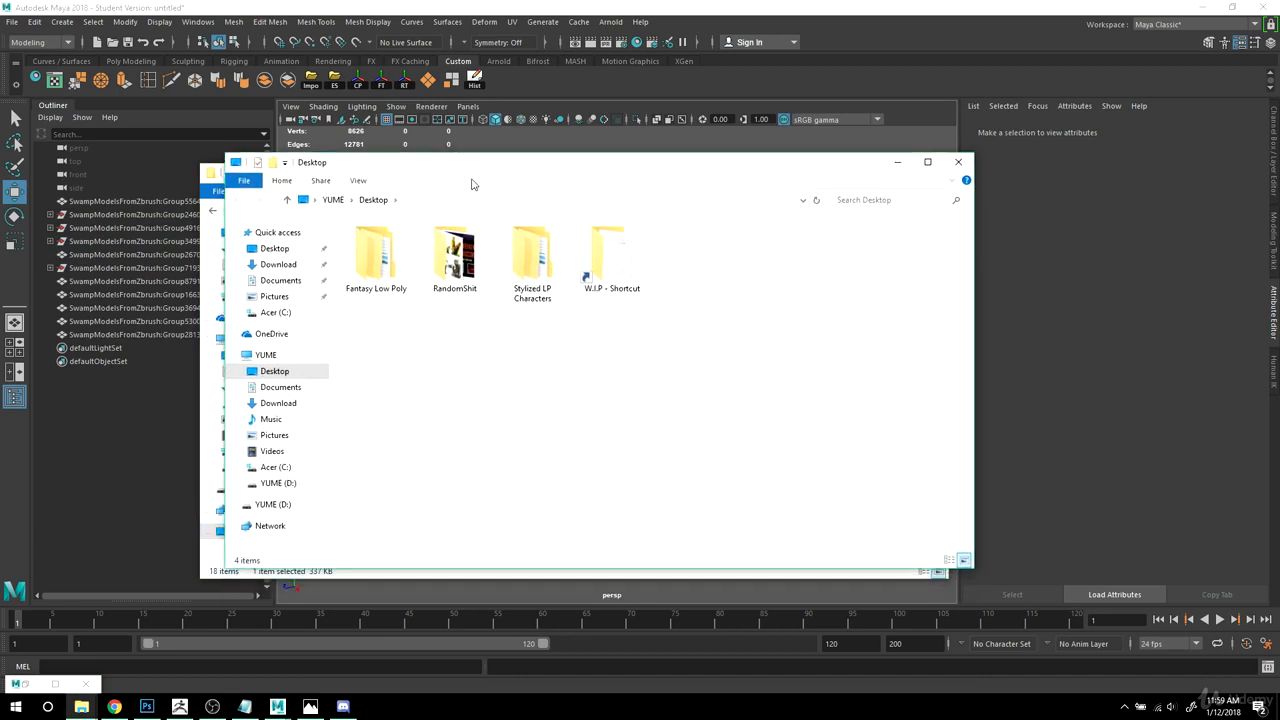
pyautogui.doubleClick(376, 252)
pyautogui.doubleClick(391, 270)
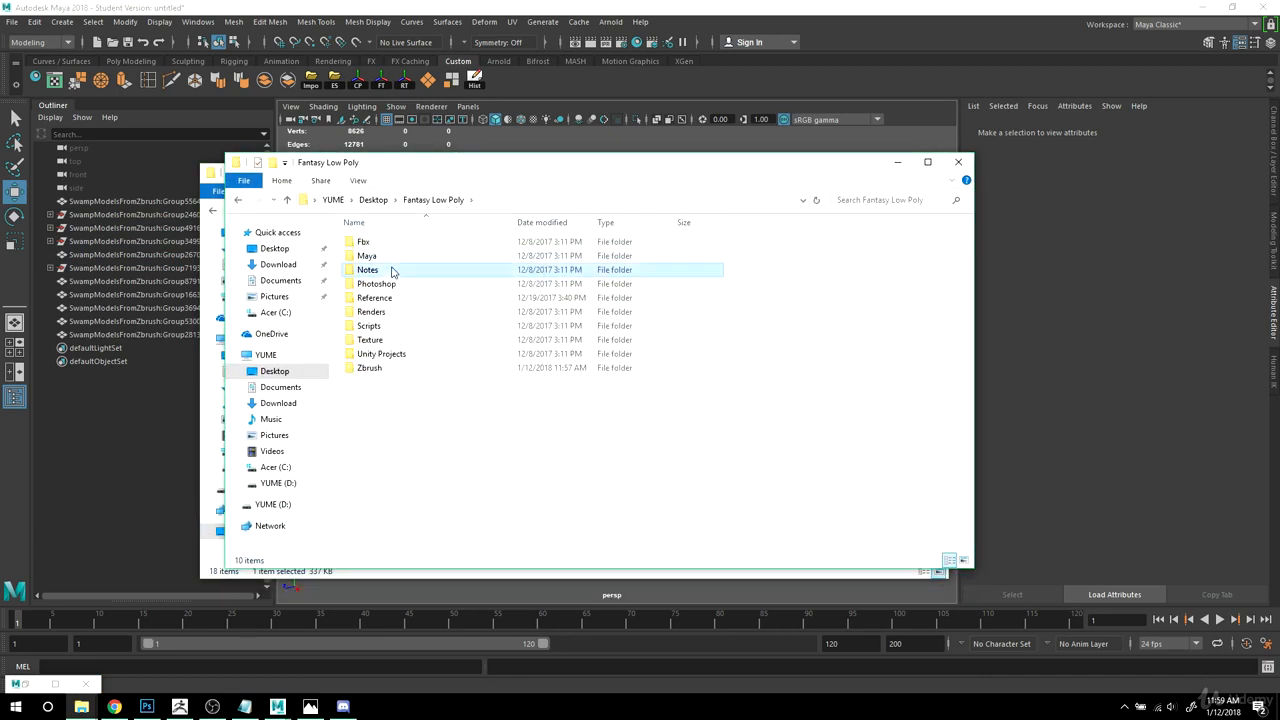
pyautogui.doubleClick(388, 270)
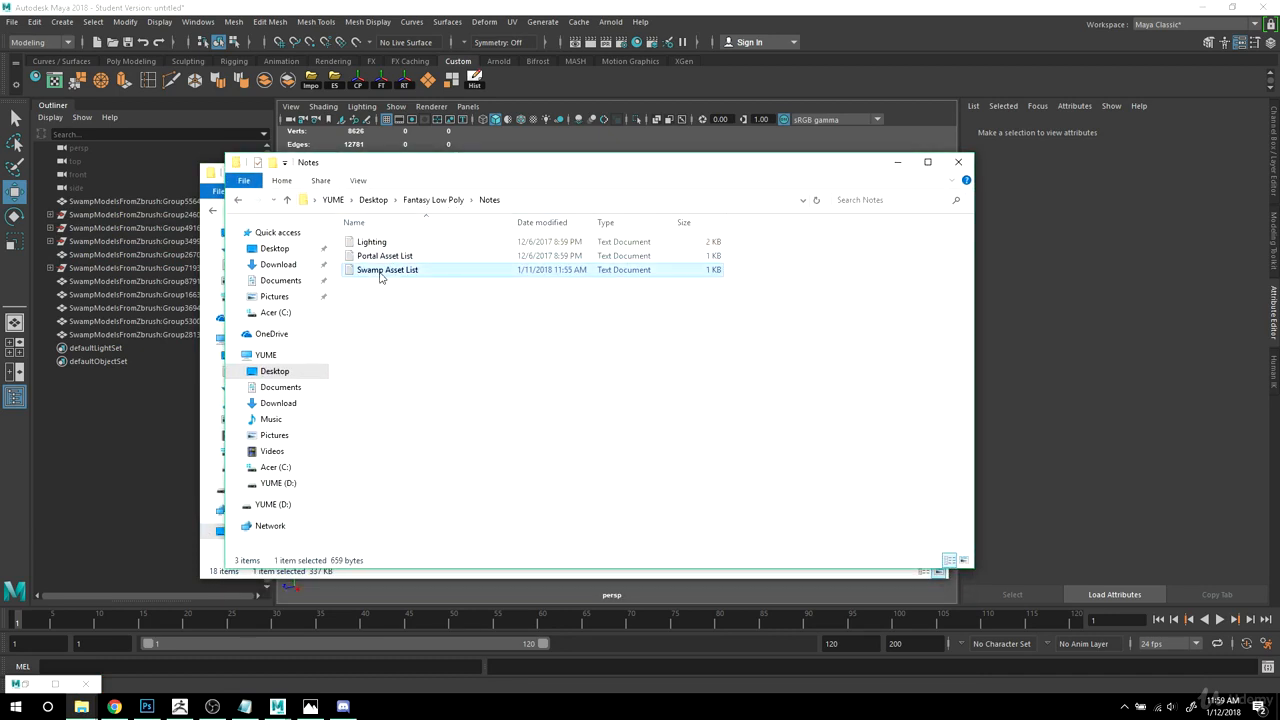
pyautogui.moveTo(828, 189); pyautogui.dragTo(408, 260)
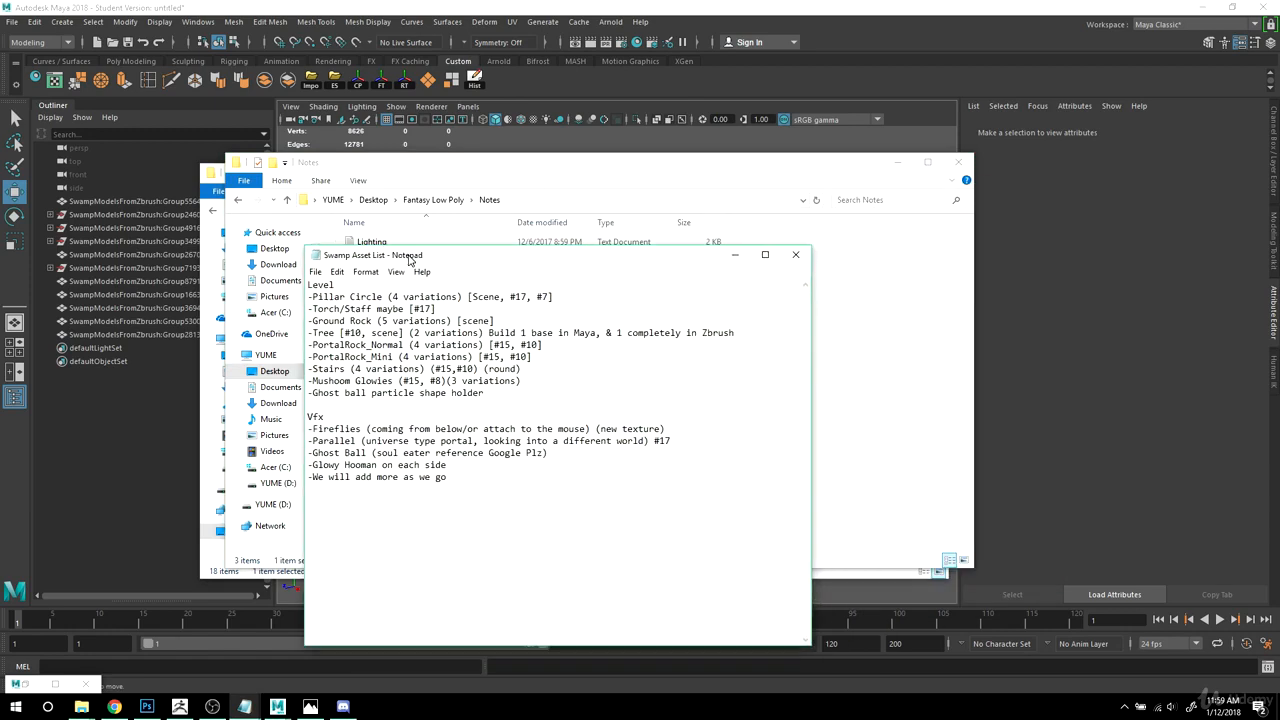
# Step: Close the Notes folder window, minimize the Reference folder window and reposition the asset list over the Maya viewport
pyautogui.click(958, 162)
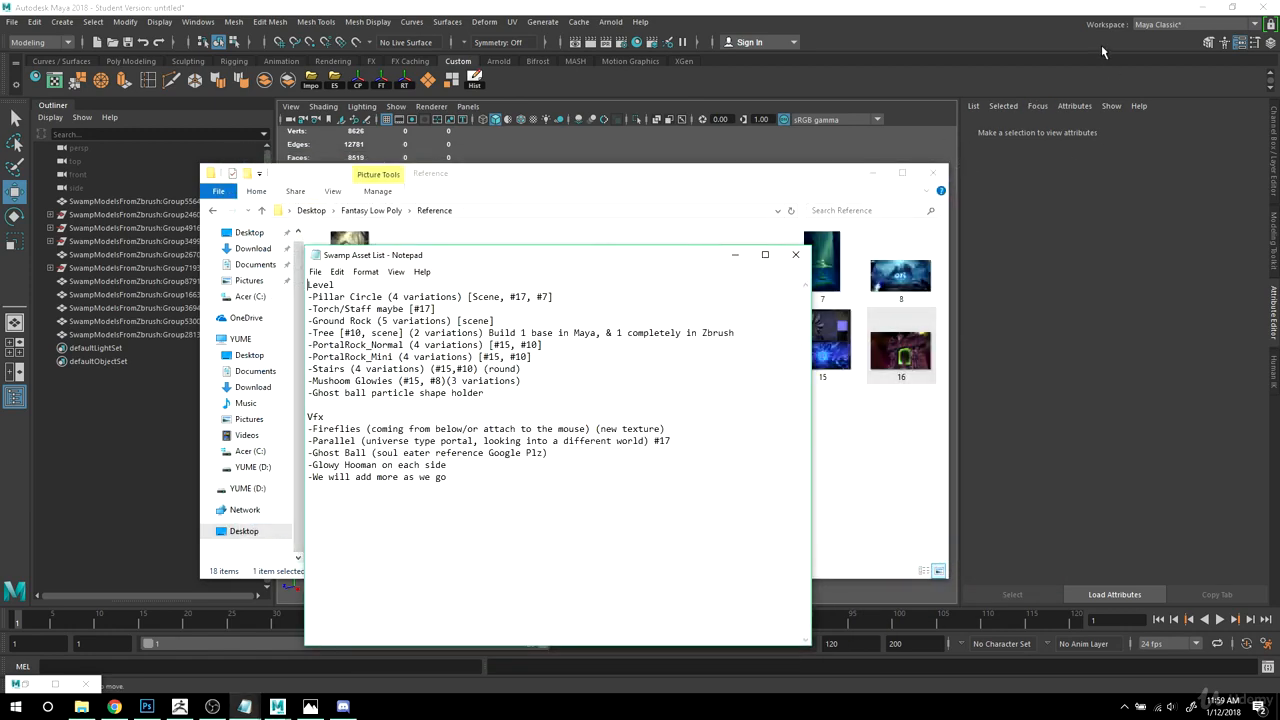
pyautogui.moveTo(645, 182); pyautogui.dragTo(645, 122)
pyautogui.click(872, 114)
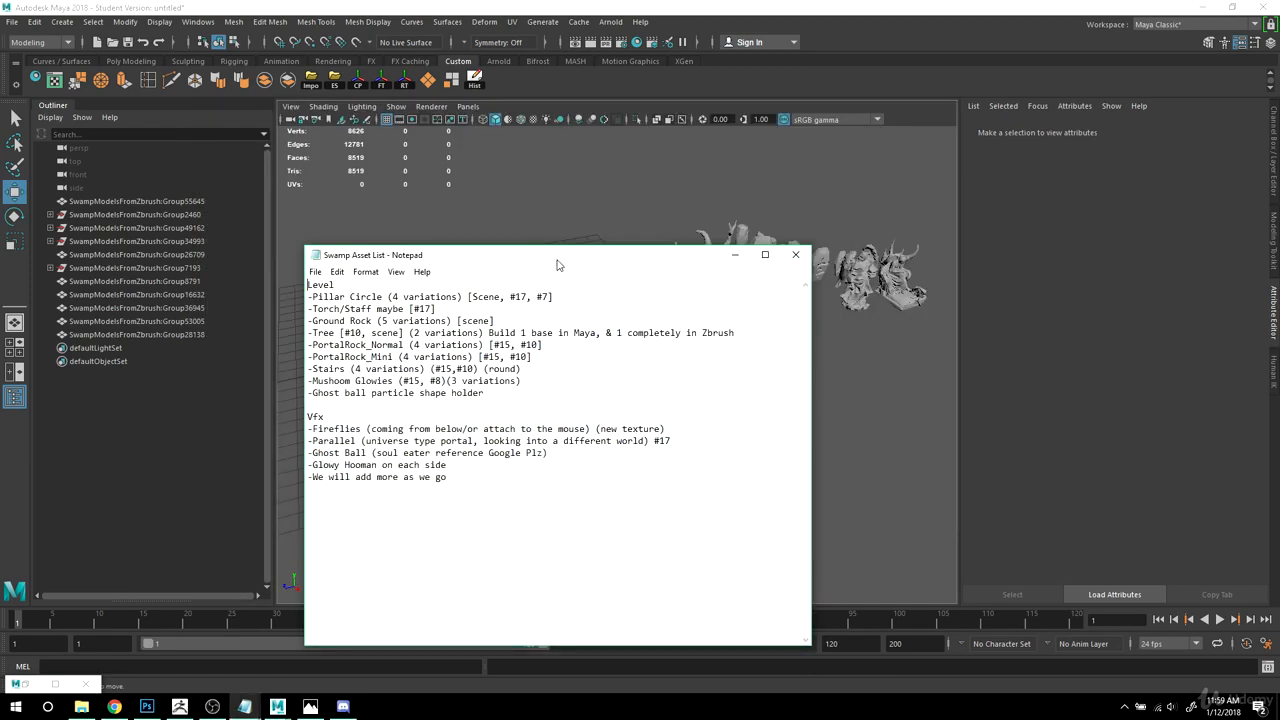
pyautogui.moveTo(558, 258); pyautogui.dragTo(552, 155)
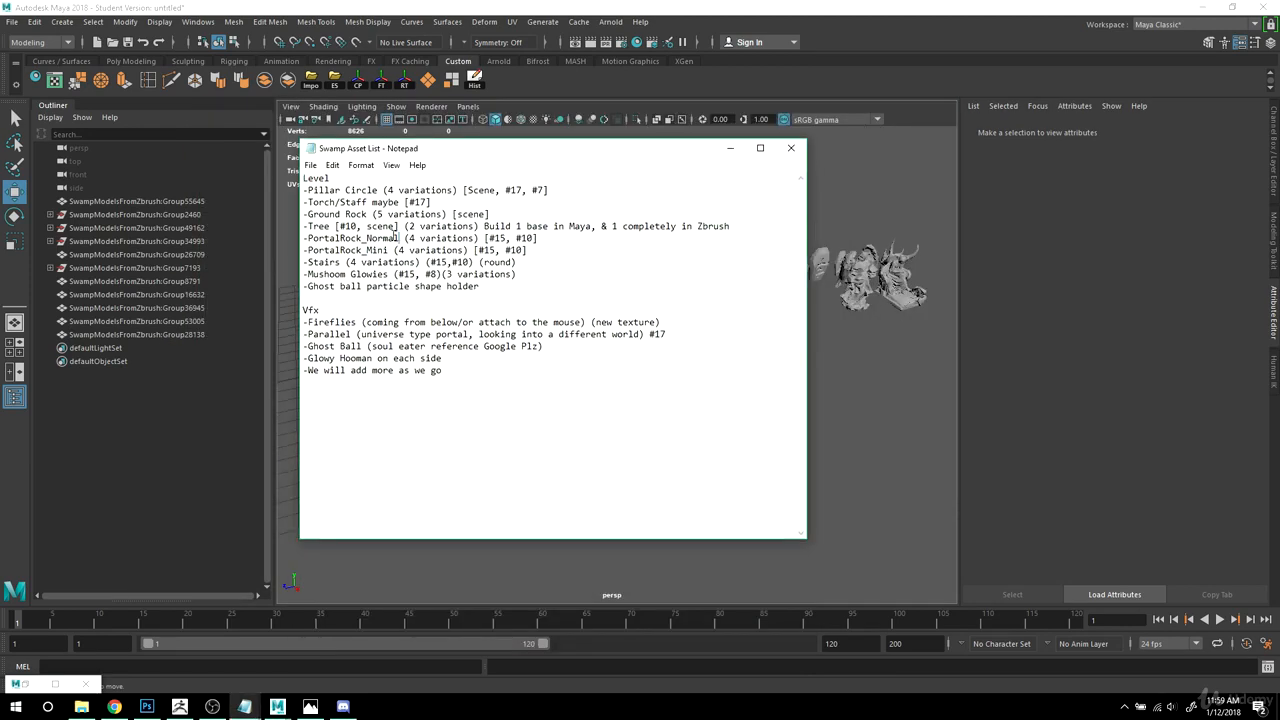
# Step: Review the asset list, highlighting the PortalRock_Normal entry and the whole Level section
pyautogui.moveTo(399, 238); pyautogui.dragTo(314, 239)
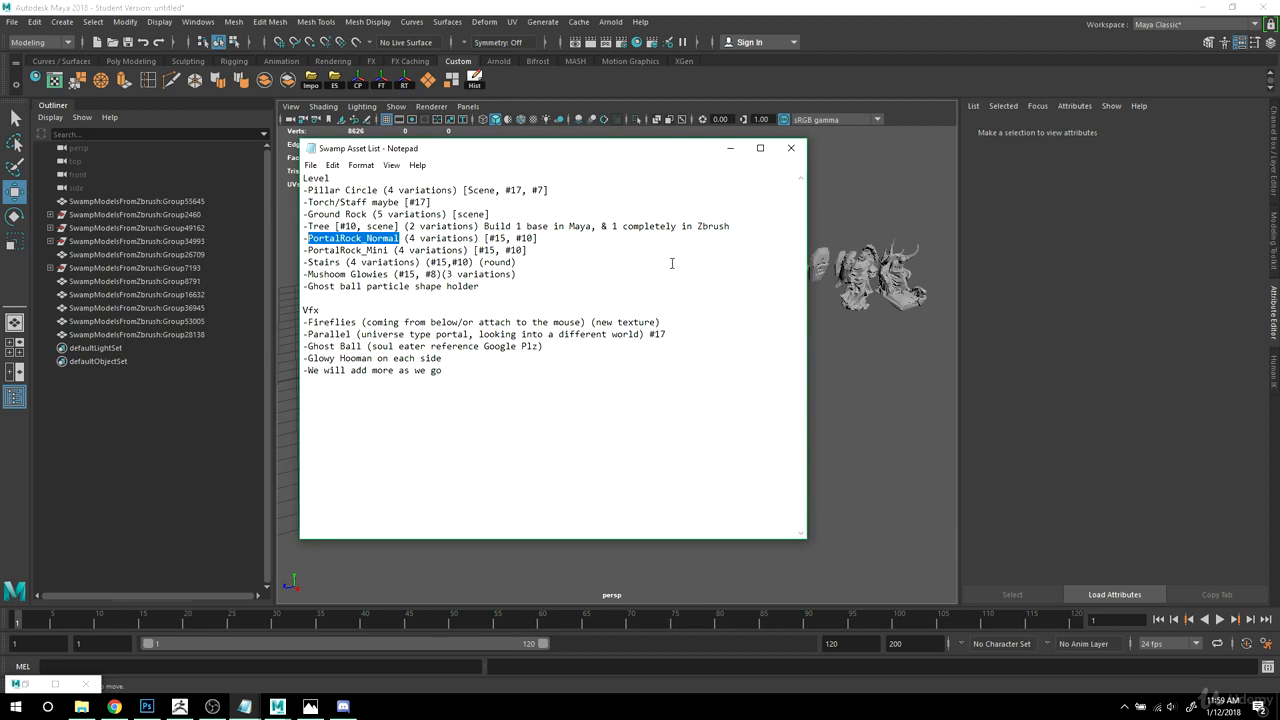
pyautogui.click(446, 238)
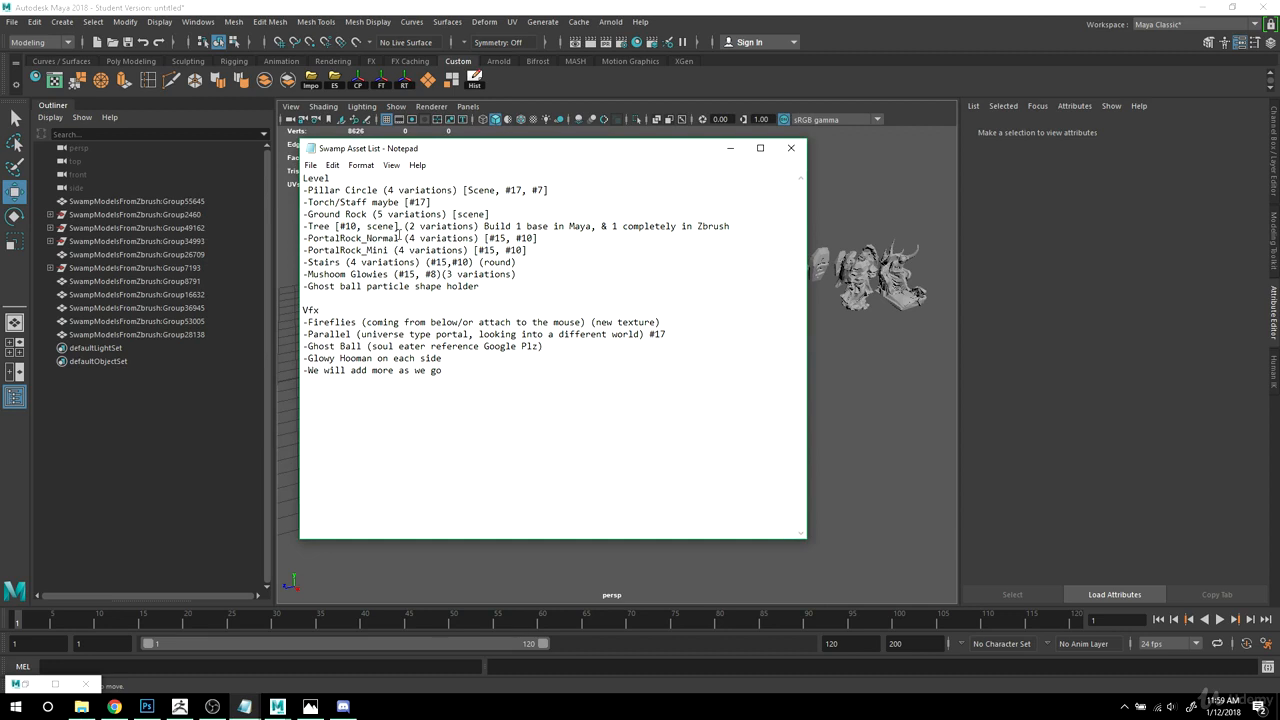
pyautogui.moveTo(399, 238); pyautogui.dragTo(310, 240)
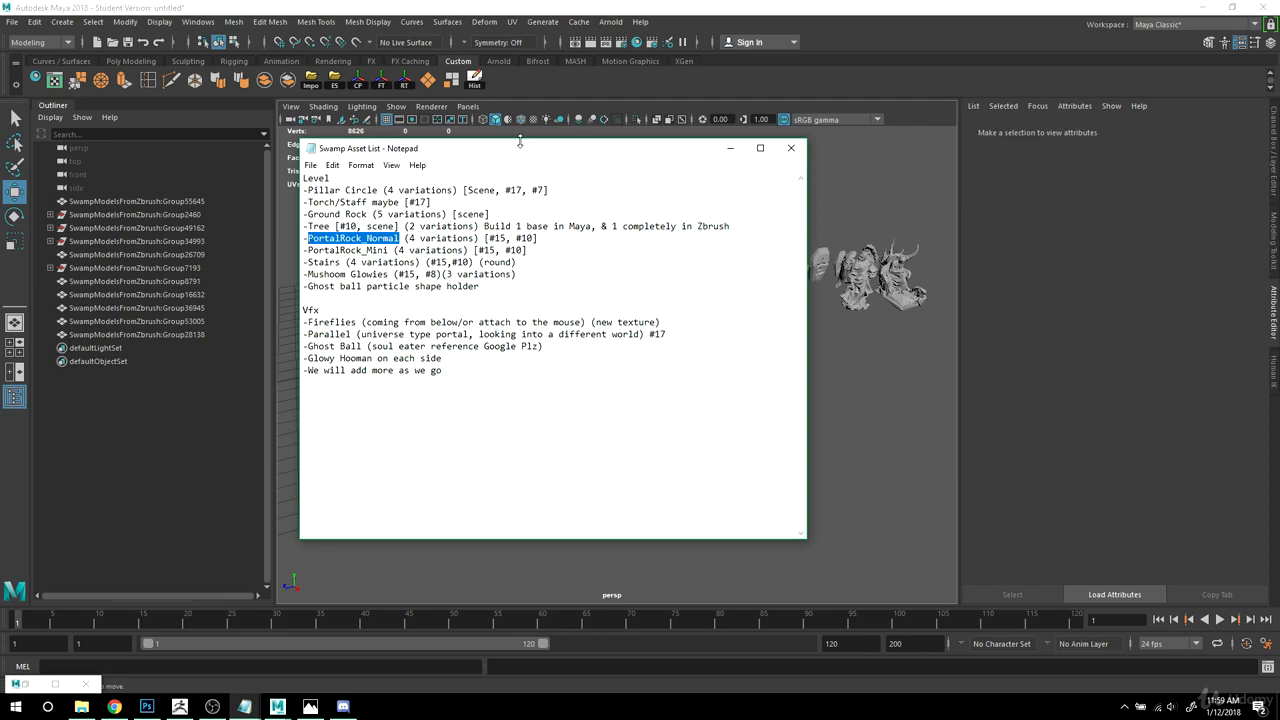
pyautogui.moveTo(520, 143); pyautogui.dragTo(367, 214)
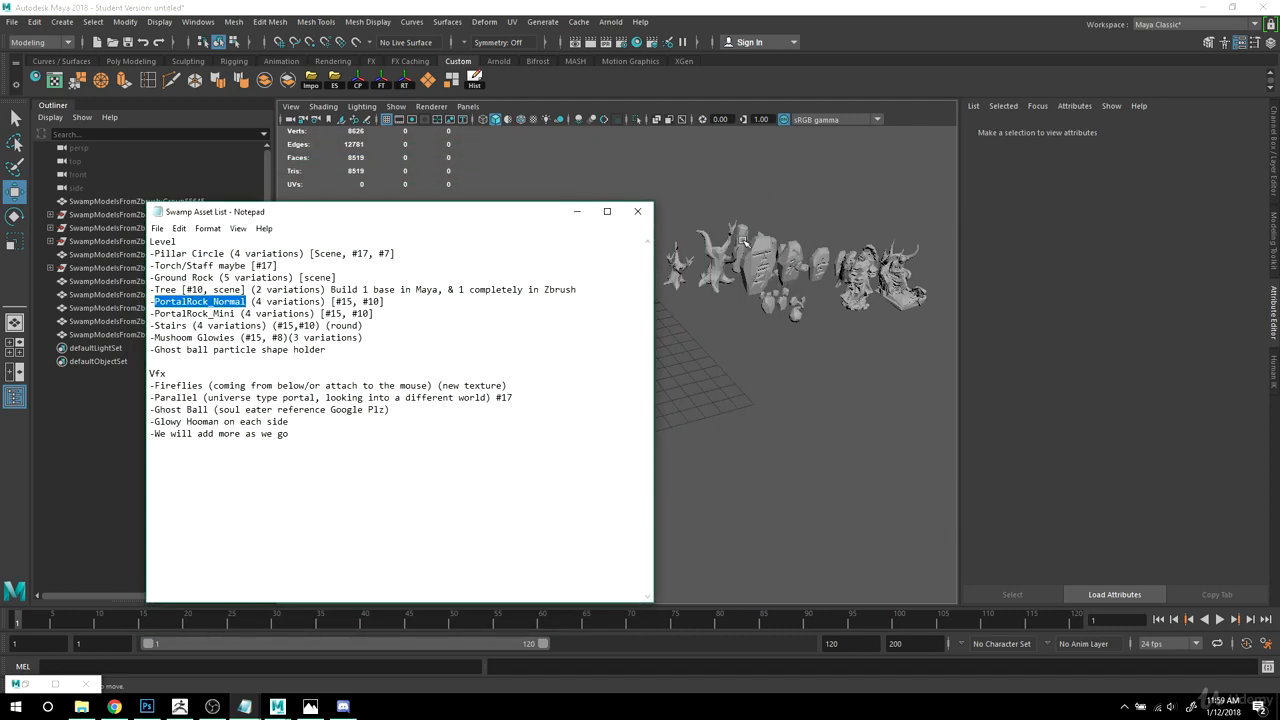
pyautogui.click(227, 289)
pyautogui.moveTo(236, 215); pyautogui.dragTo(346, 160)
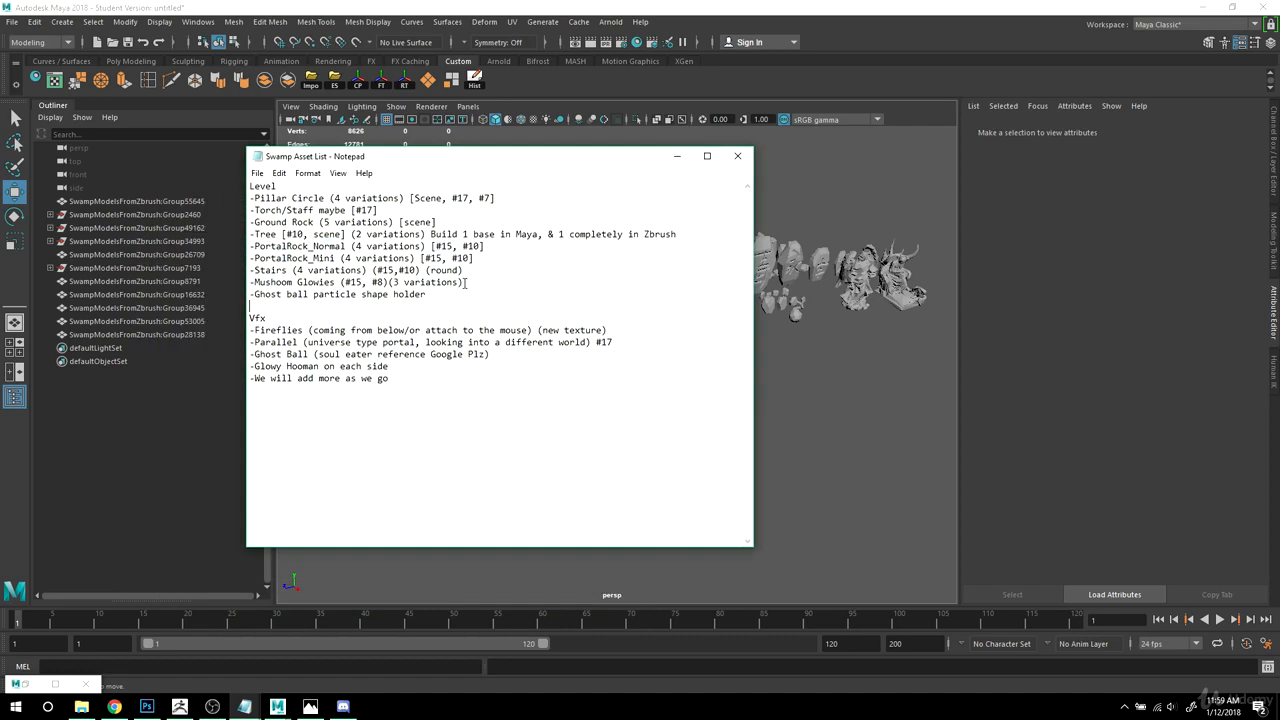
pyautogui.moveTo(465, 292); pyautogui.dragTo(252, 182)
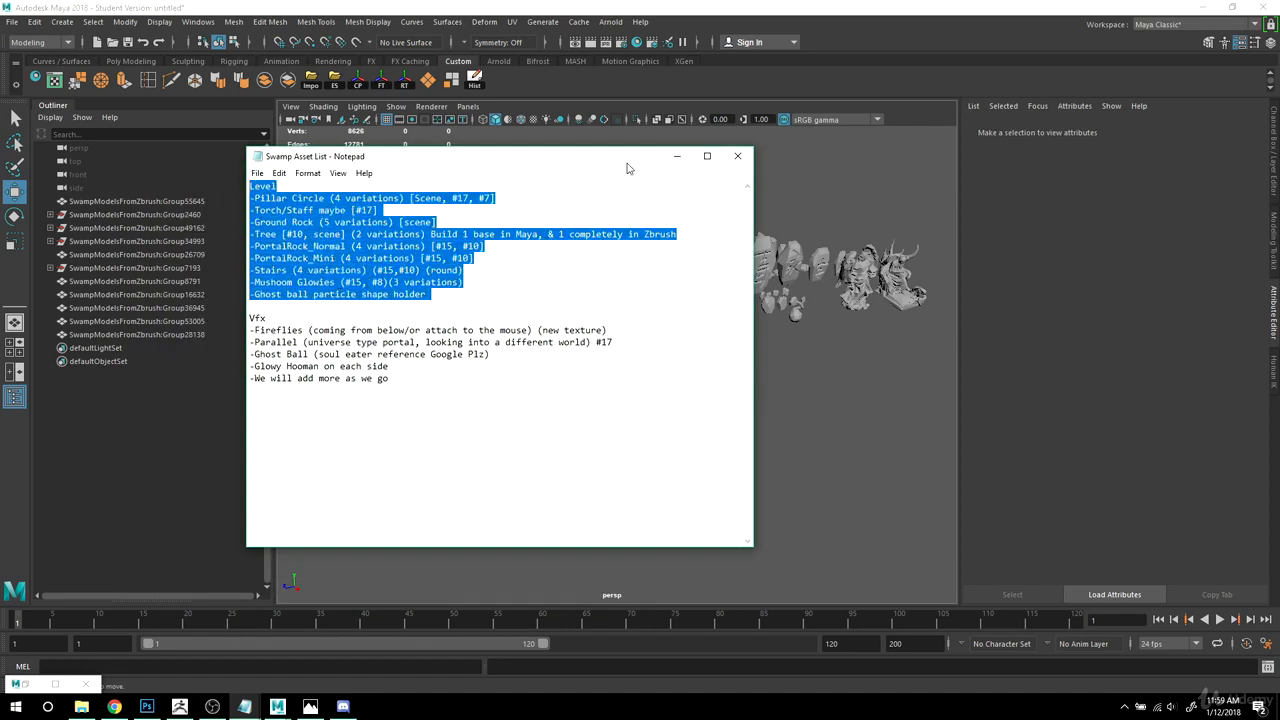
# Step: Put the asset list away, inspect the small tree up close in Maya and locate the Outliner command
pyautogui.click(677, 156)
pyautogui.keyDown('alt'); pyautogui.moveTo(535, 487); pyautogui.dragTo(800, 474, button='right'); pyautogui.keyUp('alt')
pyautogui.keyDown('alt'); pyautogui.moveTo(800, 474); pyautogui.dragTo(740, 466); pyautogui.keyUp('alt')
pyautogui.scroll(-3, 673, 456)
pyautogui.click(658, 298)
pyautogui.press('f')
pyautogui.keyDown('alt'); pyautogui.moveTo(660, 485); pyautogui.dragTo(797, 469); pyautogui.keyUp('alt')
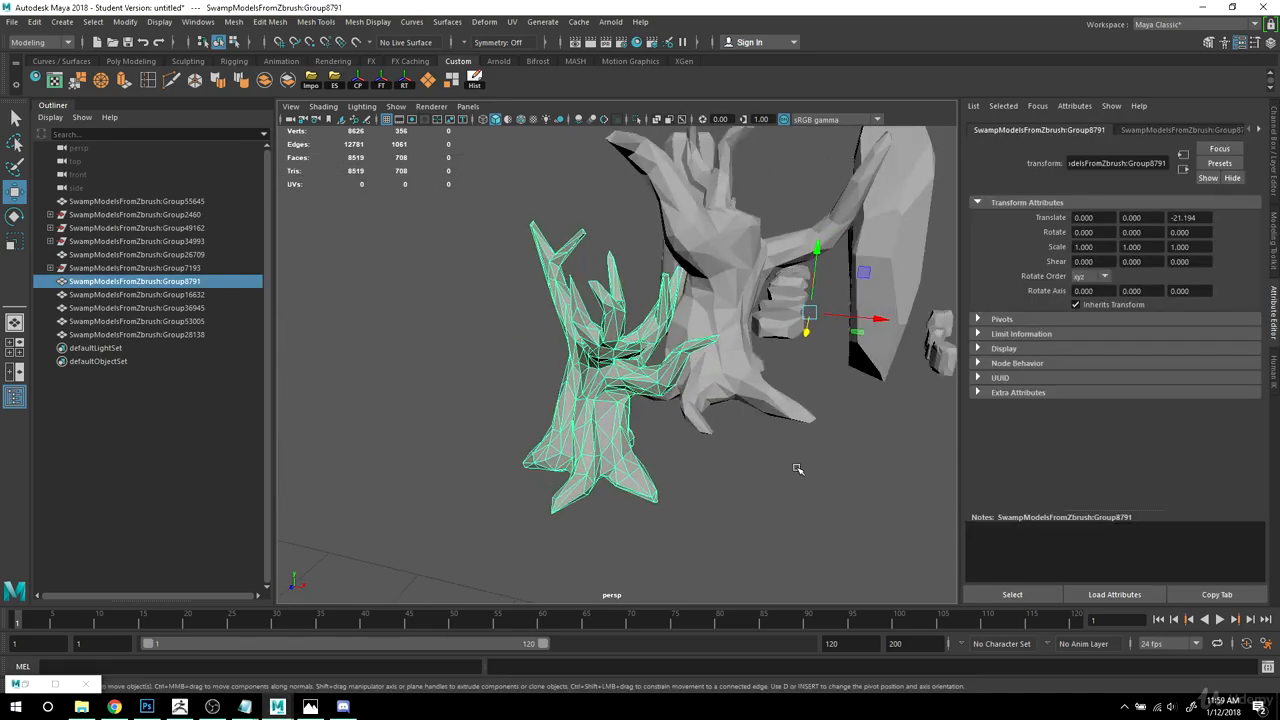
pyautogui.keyDown('alt'); pyautogui.moveTo(797, 469); pyautogui.dragTo(673, 434, button='right'); pyautogui.keyUp('alt')
pyautogui.keyDown('alt'); pyautogui.moveTo(673, 434); pyautogui.dragTo(760, 410); pyautogui.keyUp('alt')
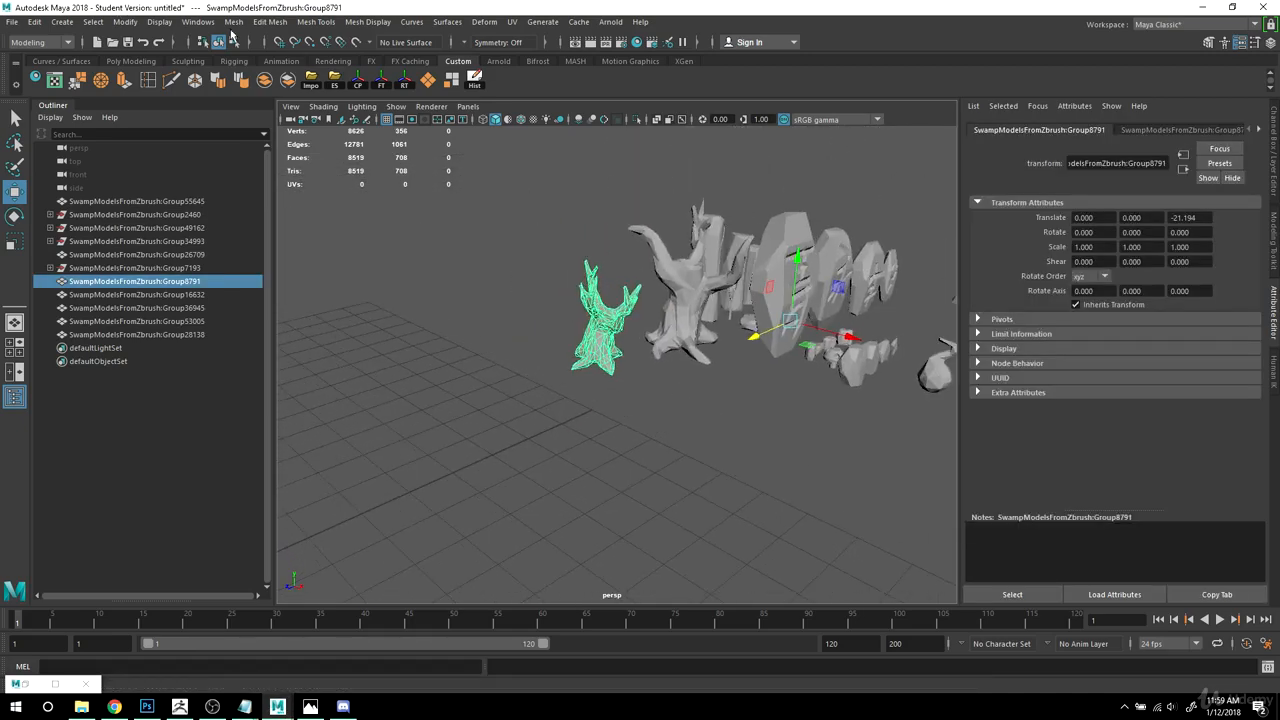
pyautogui.click(209, 22)
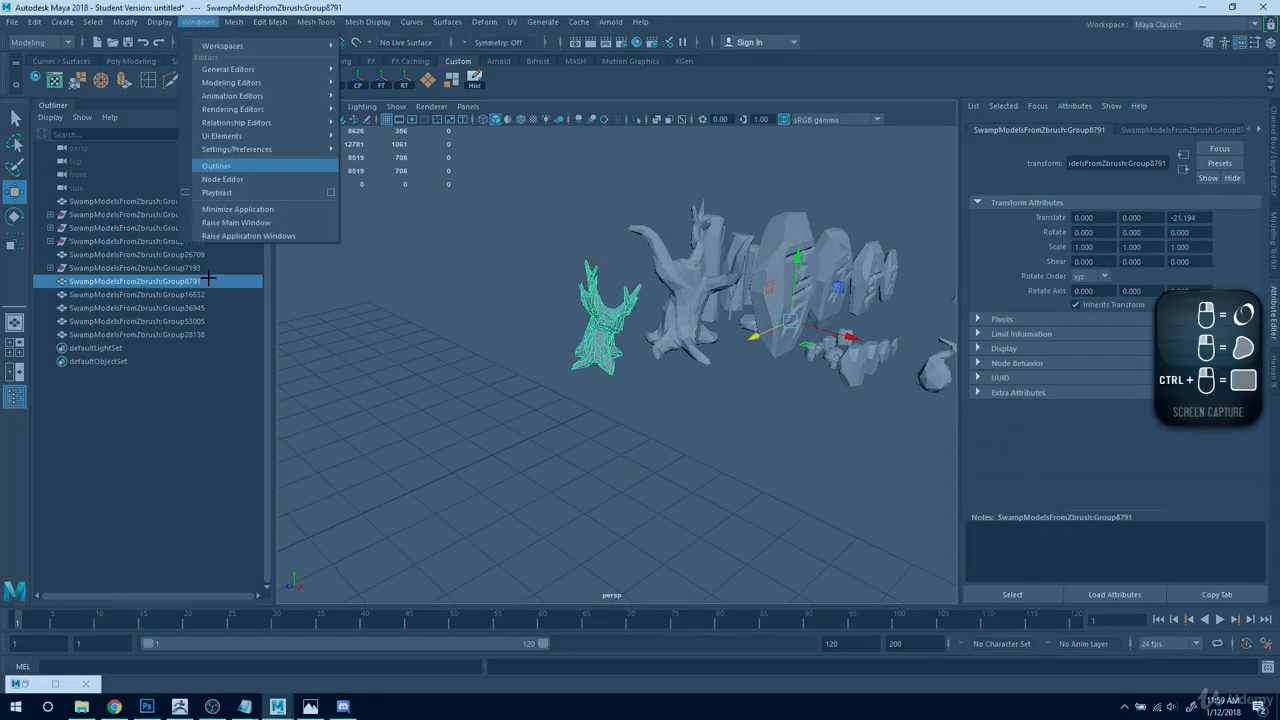
pyautogui.moveTo(208, 278); pyautogui.dragTo(196, 275)
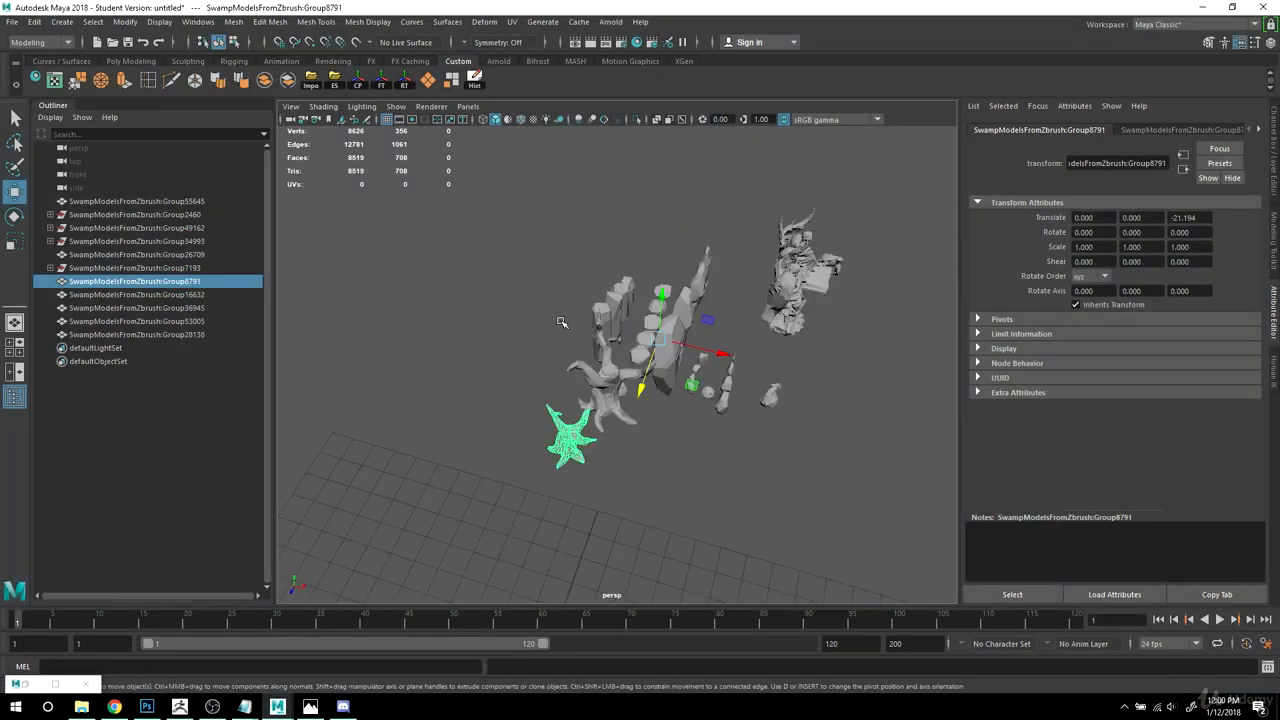
# Step: Center the pivots of all the swamp models on their own geometry
pyautogui.moveTo(471, 195); pyautogui.dragTo(897, 534)
pyautogui.press('4')
pyautogui.click(358, 88)
pyautogui.press('f')
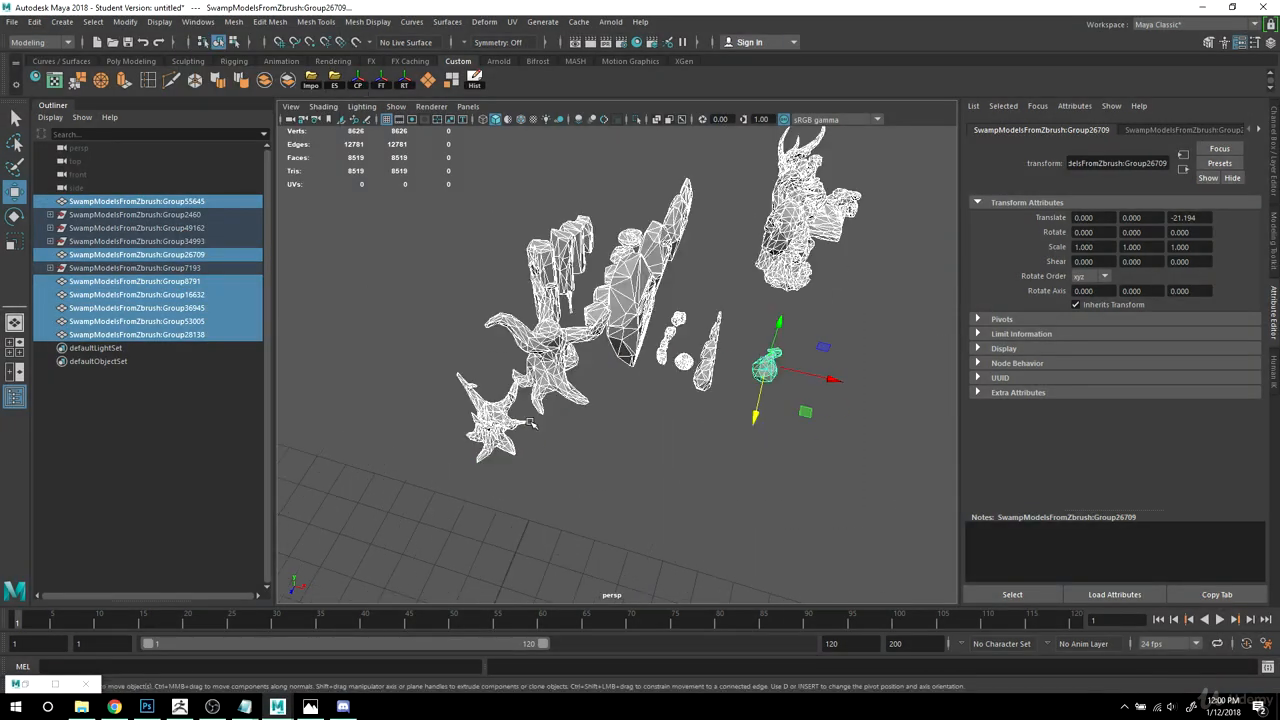
# Step: Select the trees, rocks and large rear models one by one to check where their pivots sit
pyautogui.click(501, 416)
pyautogui.keyDown('alt'); pyautogui.moveTo(632, 435); pyautogui.dragTo(595, 420); pyautogui.keyUp('alt')
pyautogui.click(588, 374)
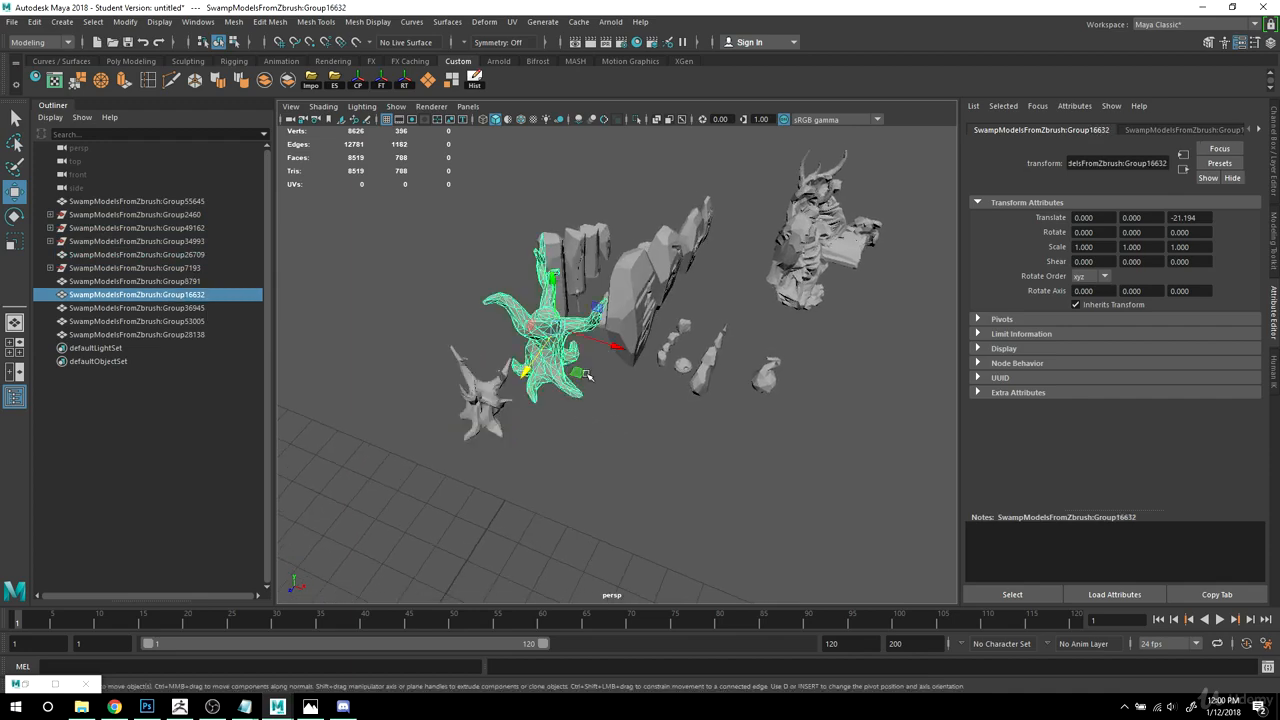
pyautogui.click(704, 378)
pyautogui.keyDown('alt'); pyautogui.moveTo(788, 407); pyautogui.dragTo(758, 402); pyautogui.keyUp('alt')
pyautogui.click(759, 402)
pyautogui.click(805, 336)
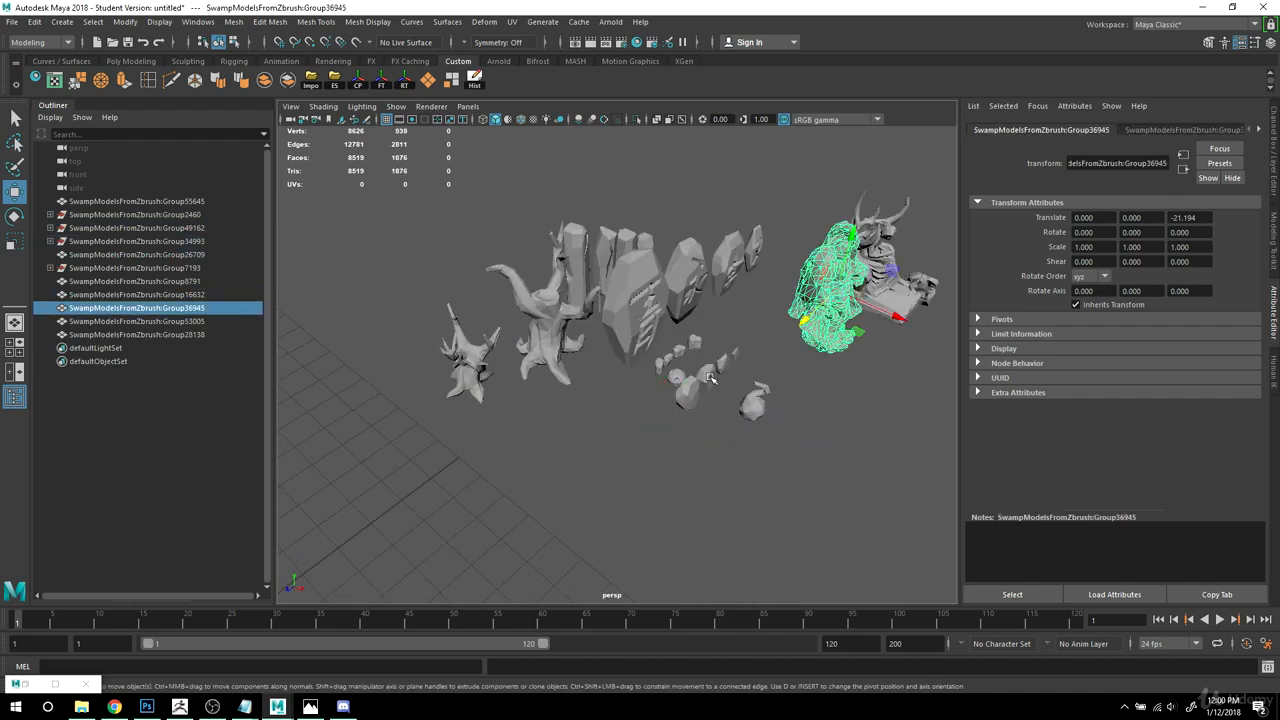
pyautogui.click(710, 378)
pyautogui.click(752, 342)
pyautogui.click(465, 354)
# Step: Inspect the group of flat round stones in the Outliner, including its child meshes and its transform3 node
pyautogui.keyDown('alt'); pyautogui.moveTo(430, 400); pyautogui.dragTo(529, 419, button='right'); pyautogui.keyUp('alt')
pyautogui.keyDown('alt'); pyautogui.moveTo(529, 419); pyautogui.dragTo(550, 415, button='middle'); pyautogui.keyUp('alt')
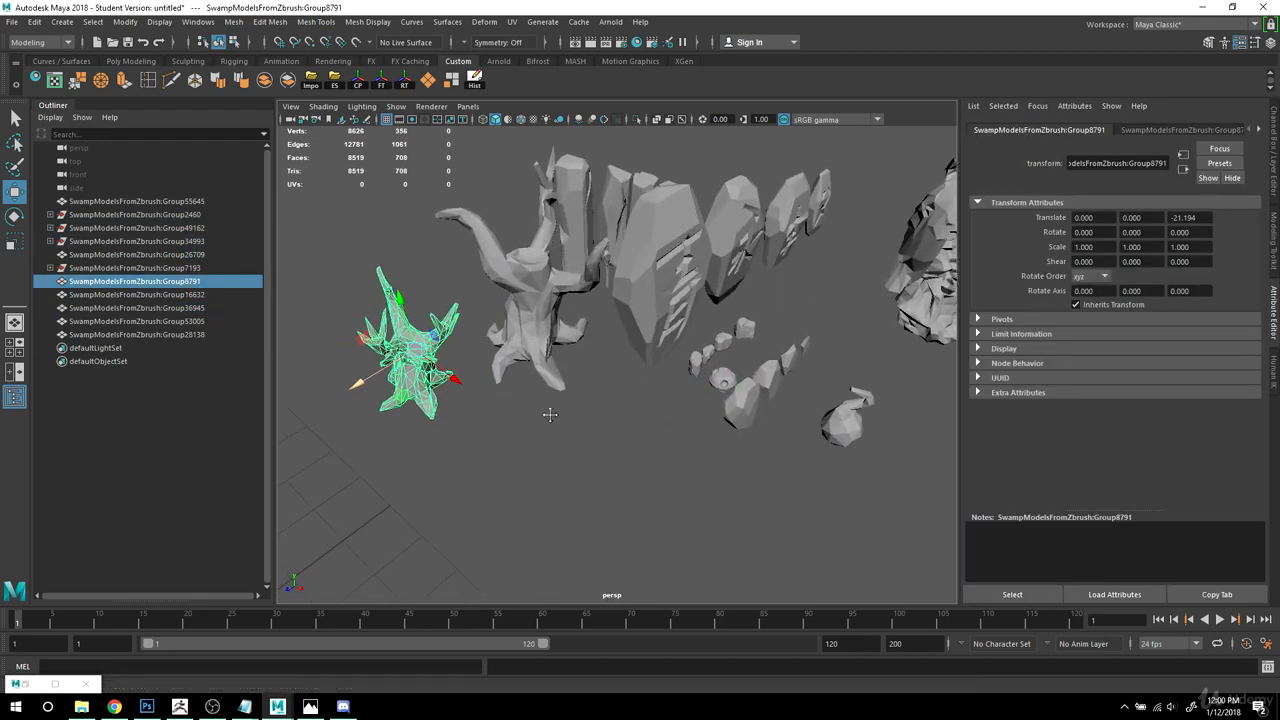
pyautogui.keyDown('alt'); pyautogui.moveTo(550, 415); pyautogui.dragTo(573, 419); pyautogui.keyUp('alt')
pyautogui.click(109, 228)
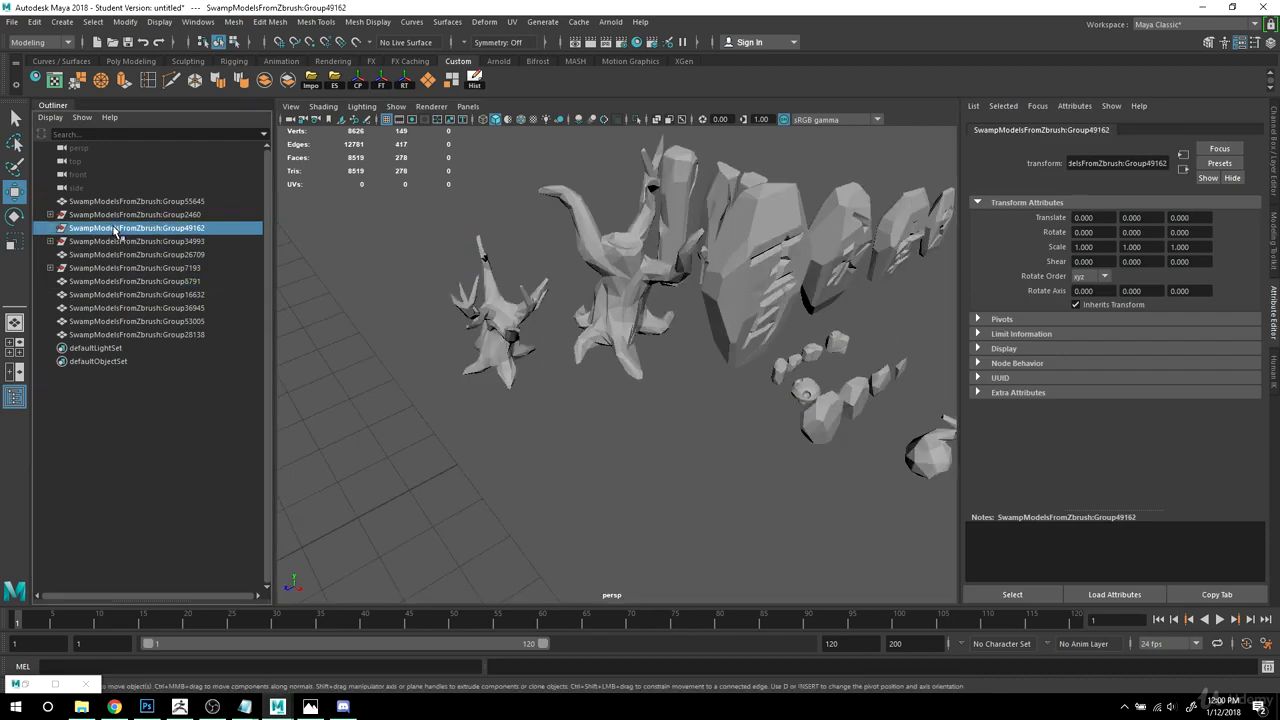
pyautogui.keyDown('alt'); pyautogui.moveTo(760, 330); pyautogui.dragTo(690, 330, button='right'); pyautogui.keyUp('alt')
pyautogui.keyDown('alt'); pyautogui.moveTo(690, 330); pyautogui.dragTo(600, 345, button='middle'); pyautogui.keyUp('alt')
pyautogui.keyDown('alt'); pyautogui.moveTo(600, 345); pyautogui.dragTo(796, 400); pyautogui.keyUp('alt')
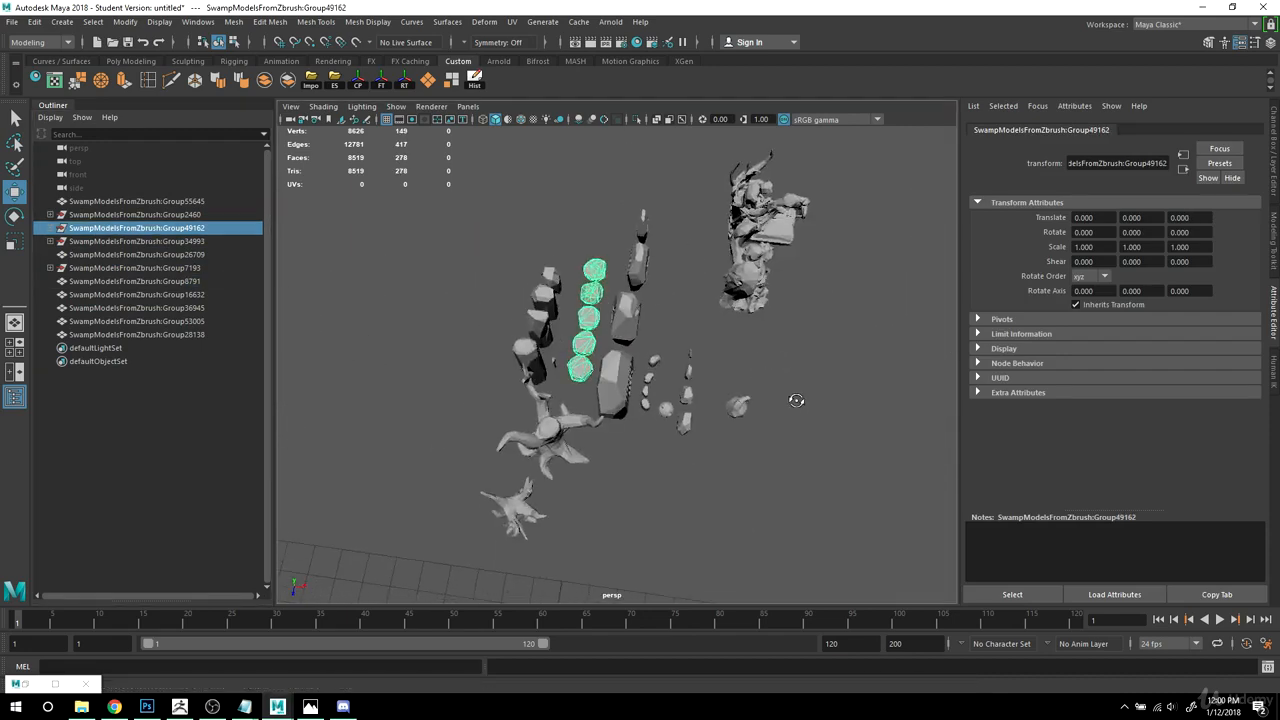
pyautogui.click(145, 214)
pyautogui.click(125, 228)
pyautogui.click(50, 228)
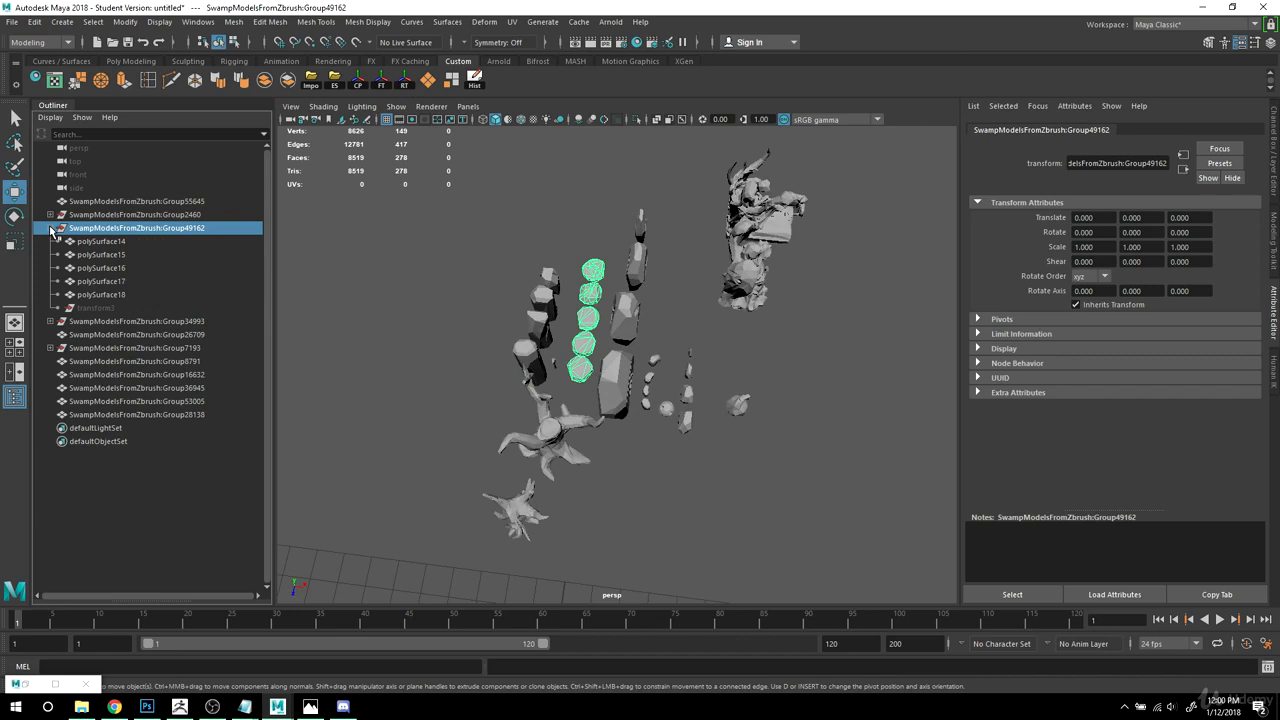
pyautogui.click(106, 308)
pyautogui.scroll(-6, 630, 377)
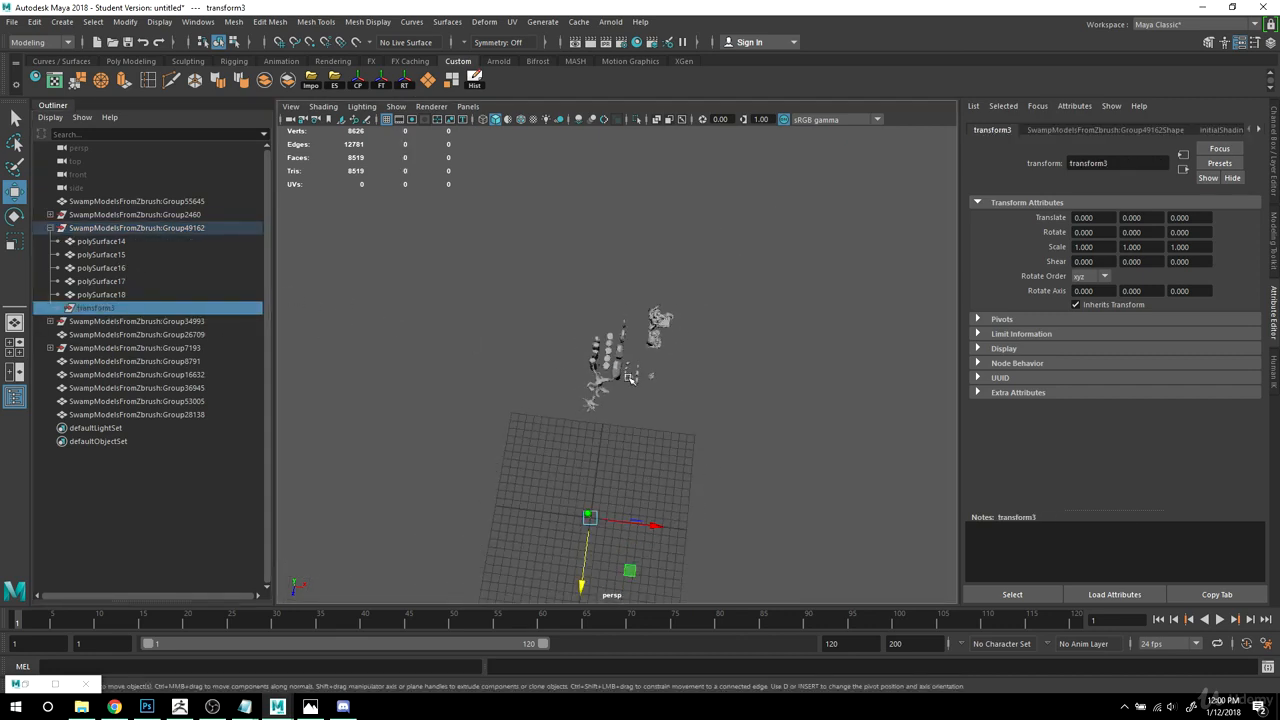
pyautogui.click(52, 228)
# Step: Move the small tree's pivot down to the base of its trunk, snapping it to a vertex
pyautogui.scroll(5, 610, 348)
pyautogui.click(550, 460)
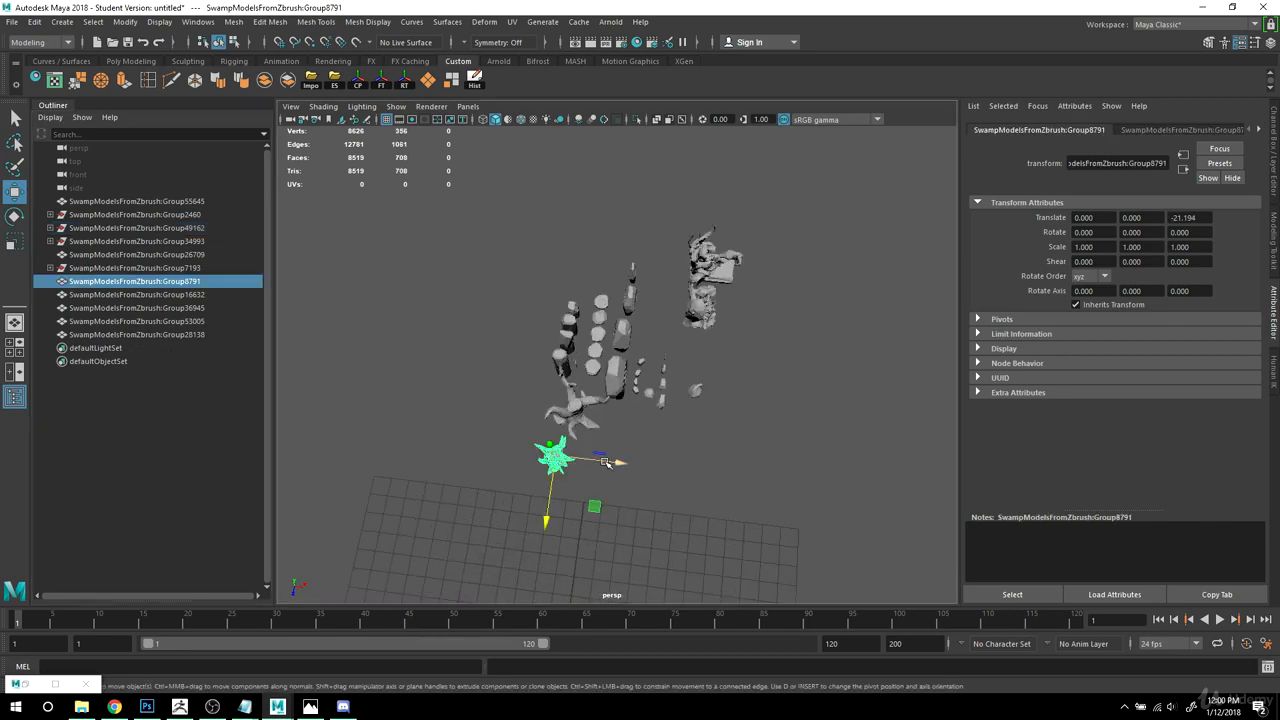
pyautogui.press('f')
pyautogui.keyDown('alt'); pyautogui.moveTo(717, 398); pyautogui.dragTo(686, 406); pyautogui.keyUp('alt')
pyautogui.press('d')
pyautogui.press('v')
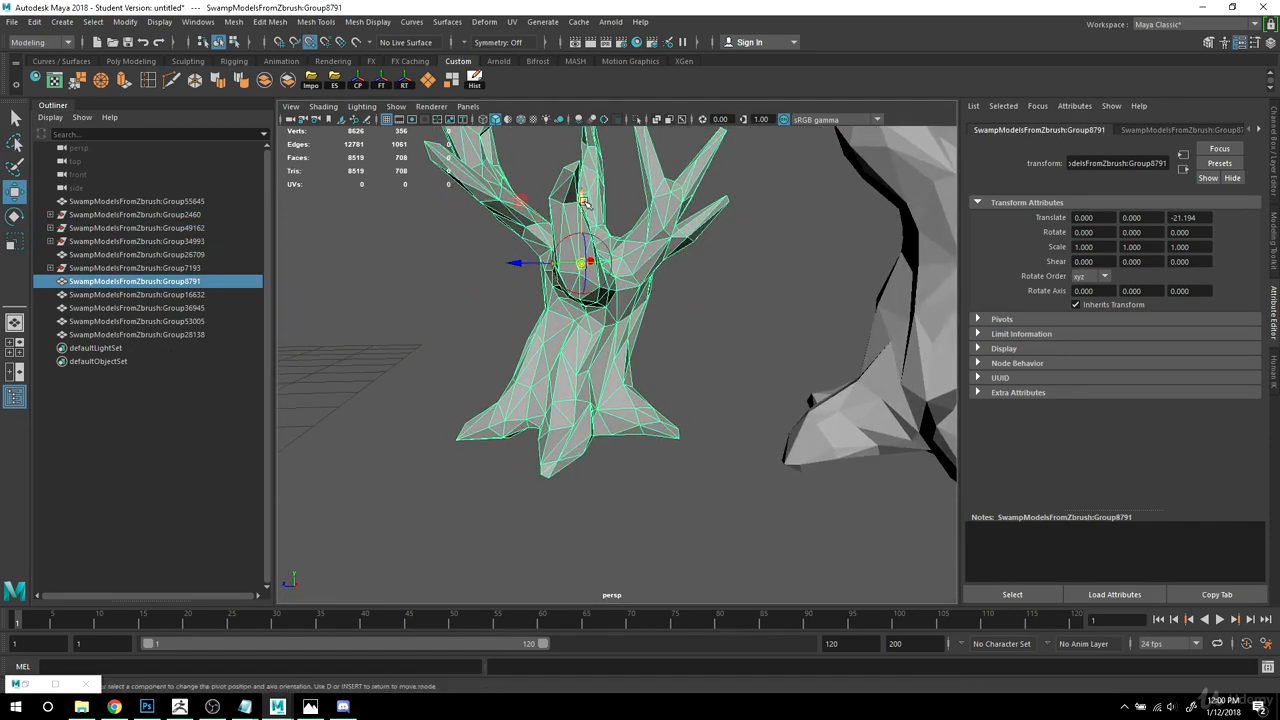
pyautogui.moveTo(585, 215); pyautogui.dragTo(597, 637)
pyautogui.keyDown('alt'); pyautogui.moveTo(657, 471); pyautogui.dragTo(667, 499); pyautogui.keyUp('alt')
pyautogui.keyDown('alt'); pyautogui.moveTo(667, 499); pyautogui.dragTo(792, 365, button='middle'); pyautogui.keyUp('alt')
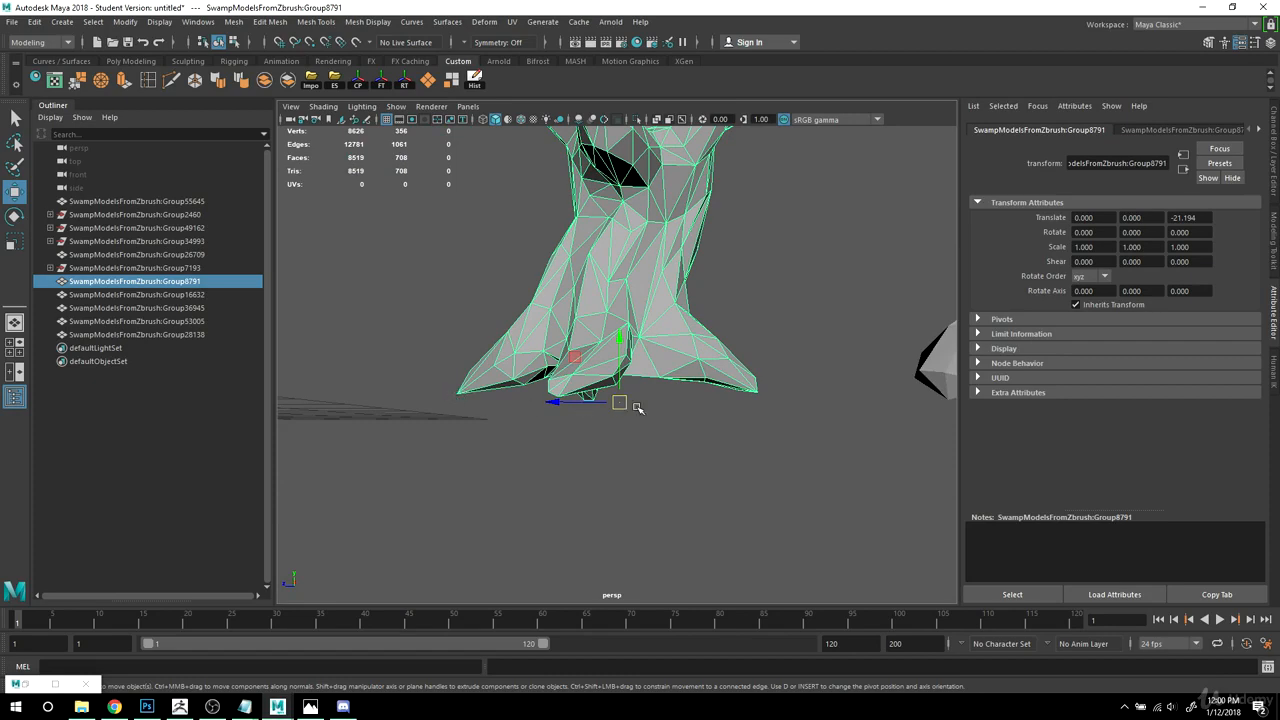
pyautogui.keyDown('alt'); pyautogui.moveTo(743, 407); pyautogui.dragTo(723, 491, button='middle'); pyautogui.keyUp('alt')
pyautogui.press('d')
pyautogui.press('v')
pyautogui.moveTo(581, 388); pyautogui.dragTo(576, 438)
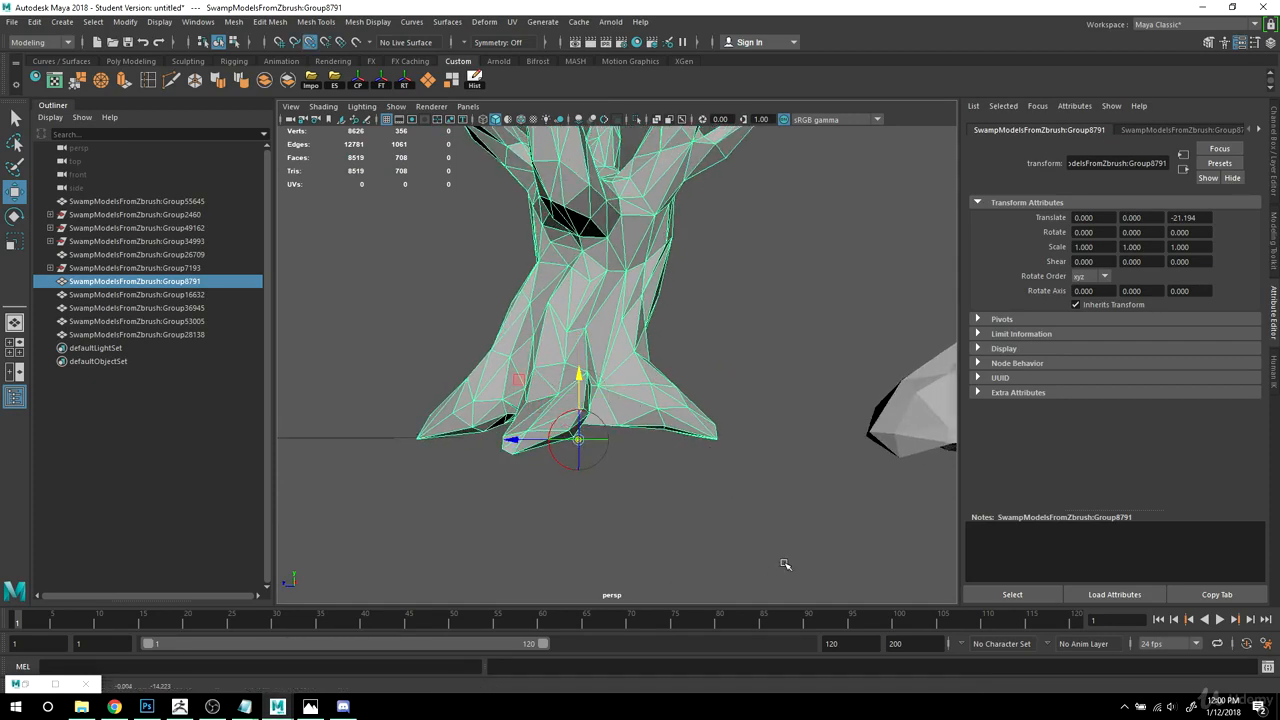
# Step: Move the larger tree's pivot down to the base of its trunk
pyautogui.keyDown('alt'); pyautogui.moveTo(785, 565); pyautogui.dragTo(700, 355); pyautogui.keyUp('alt')
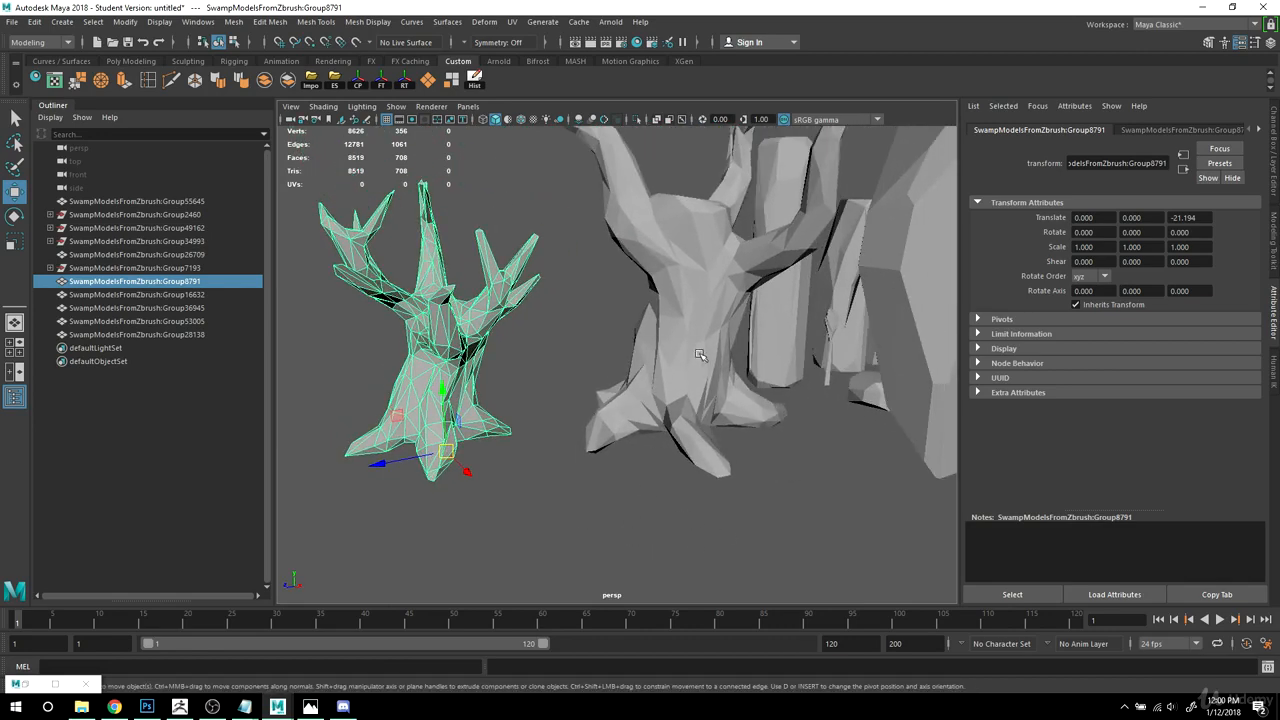
pyautogui.click(700, 355)
pyautogui.press('f')
pyautogui.keyDown('alt'); pyautogui.moveTo(681, 493); pyautogui.dragTo(563, 365); pyautogui.keyUp('alt')
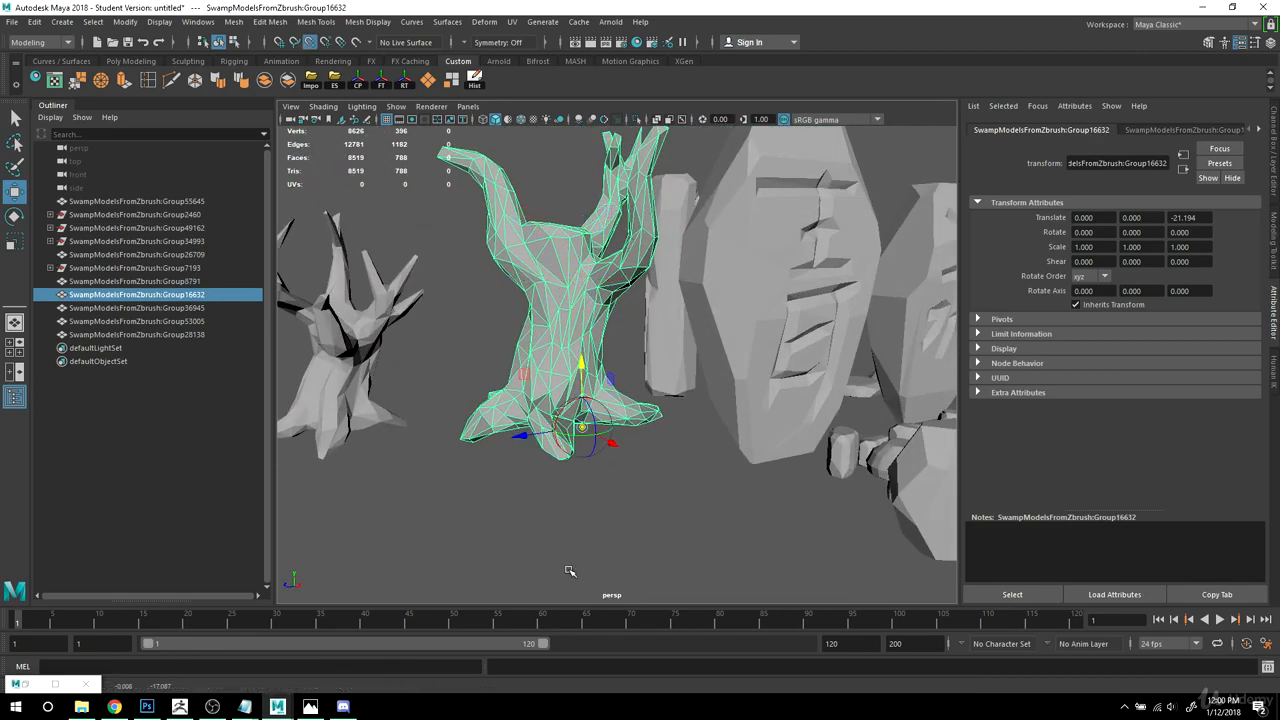
pyautogui.scroll(-5, 568, 571)
pyautogui.keyDown('alt'); pyautogui.moveTo(568, 571); pyautogui.dragTo(593, 496); pyautogui.keyUp('alt')
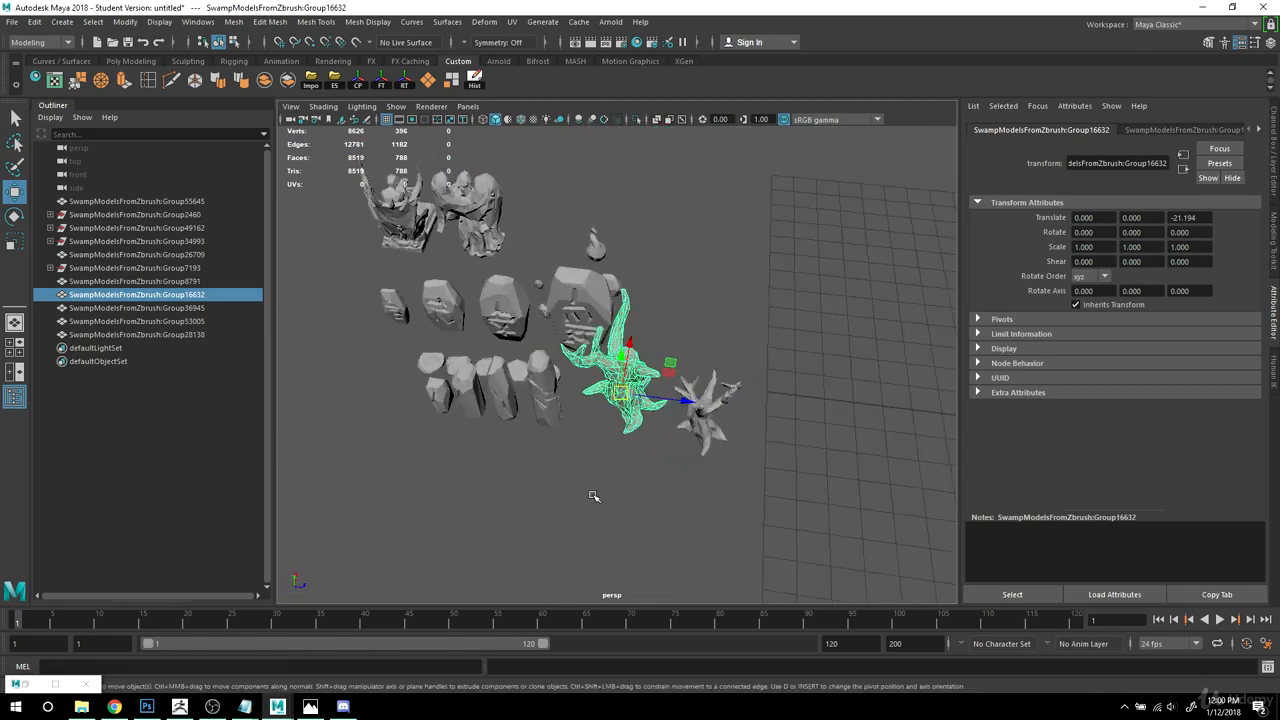
pyautogui.scroll(3, 593, 496)
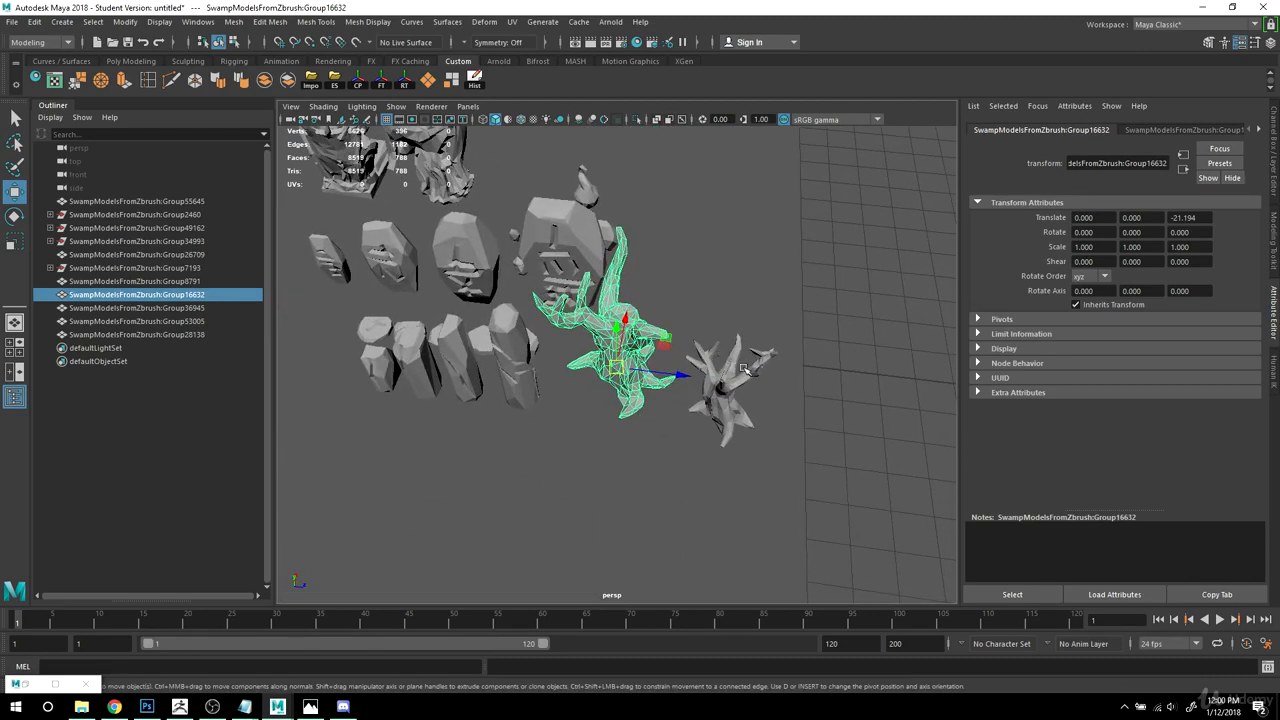
pyautogui.scroll(-5, 858, 306)
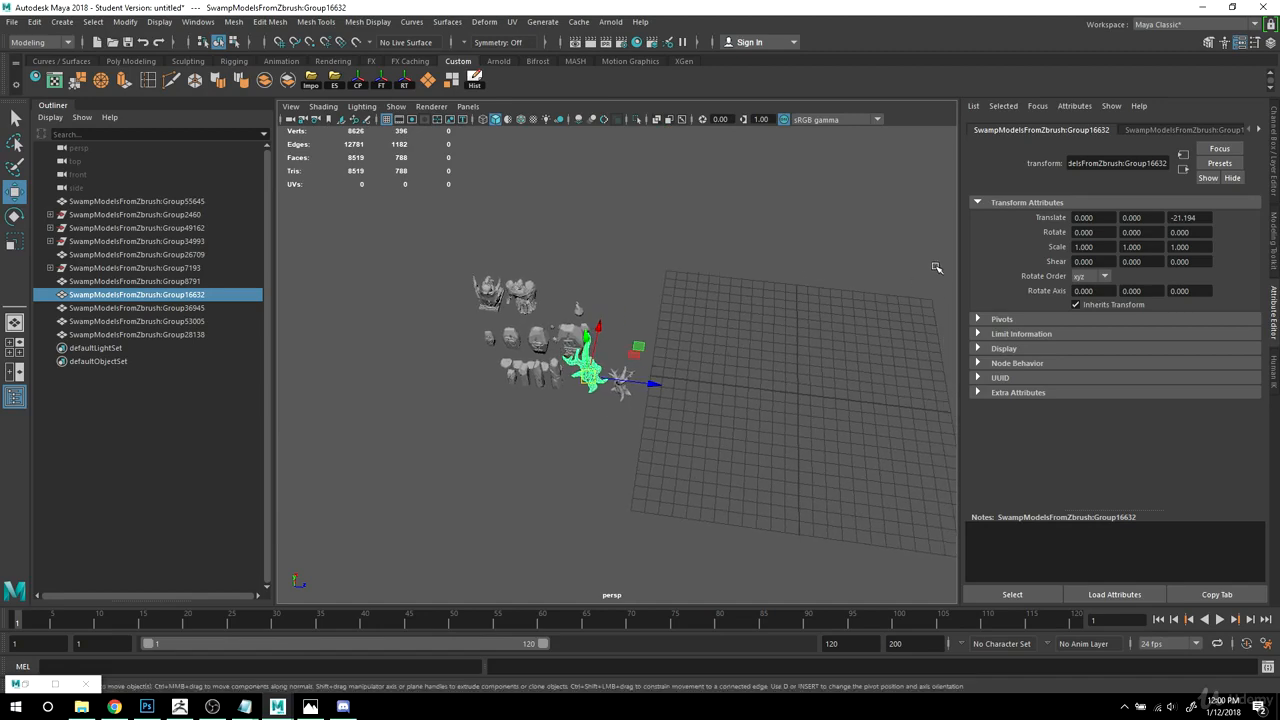
# Step: Move the tallest pillar's pivot down to its base
pyautogui.scroll(6, 706, 500)
pyautogui.keyDown('alt'); pyautogui.moveTo(569, 493); pyautogui.dragTo(612, 450); pyautogui.keyUp('alt')
pyautogui.click(558, 445)
pyautogui.press('f')
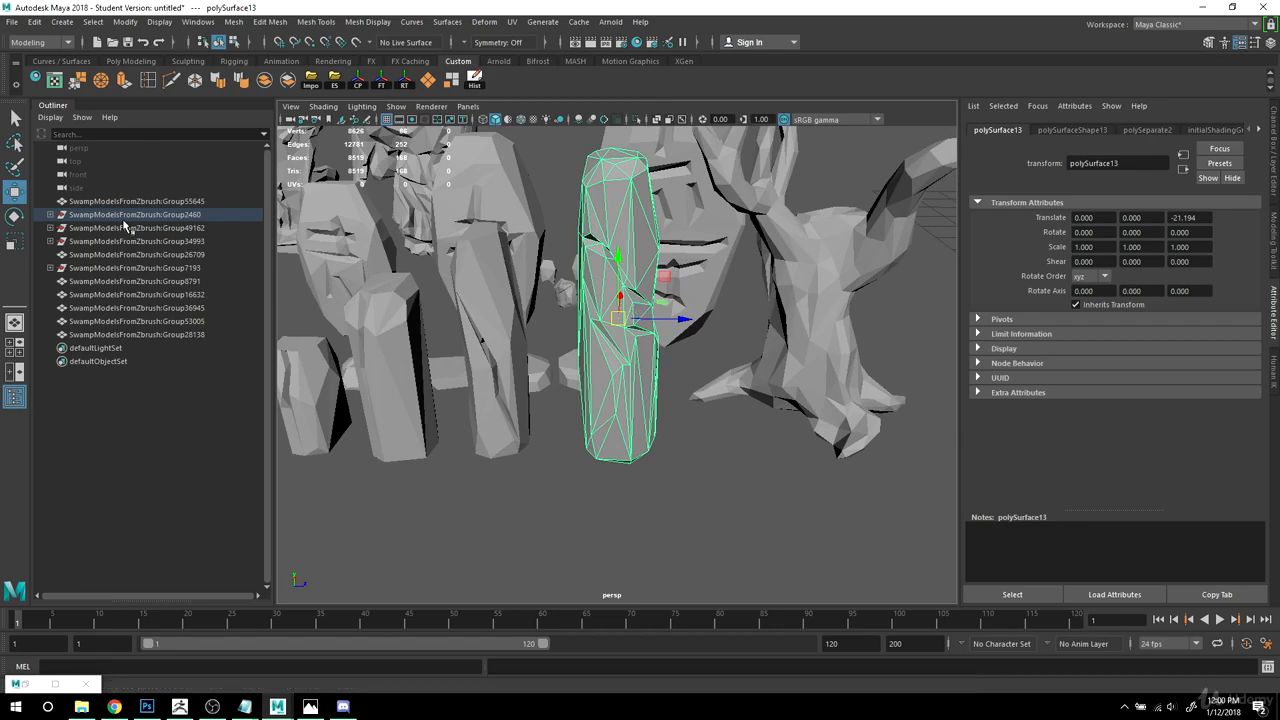
pyautogui.keyDown('alt'); pyautogui.moveTo(660, 290); pyautogui.dragTo(697, 432); pyautogui.keyUp('alt')
pyautogui.moveTo(628, 290); pyautogui.dragTo(593, 572)
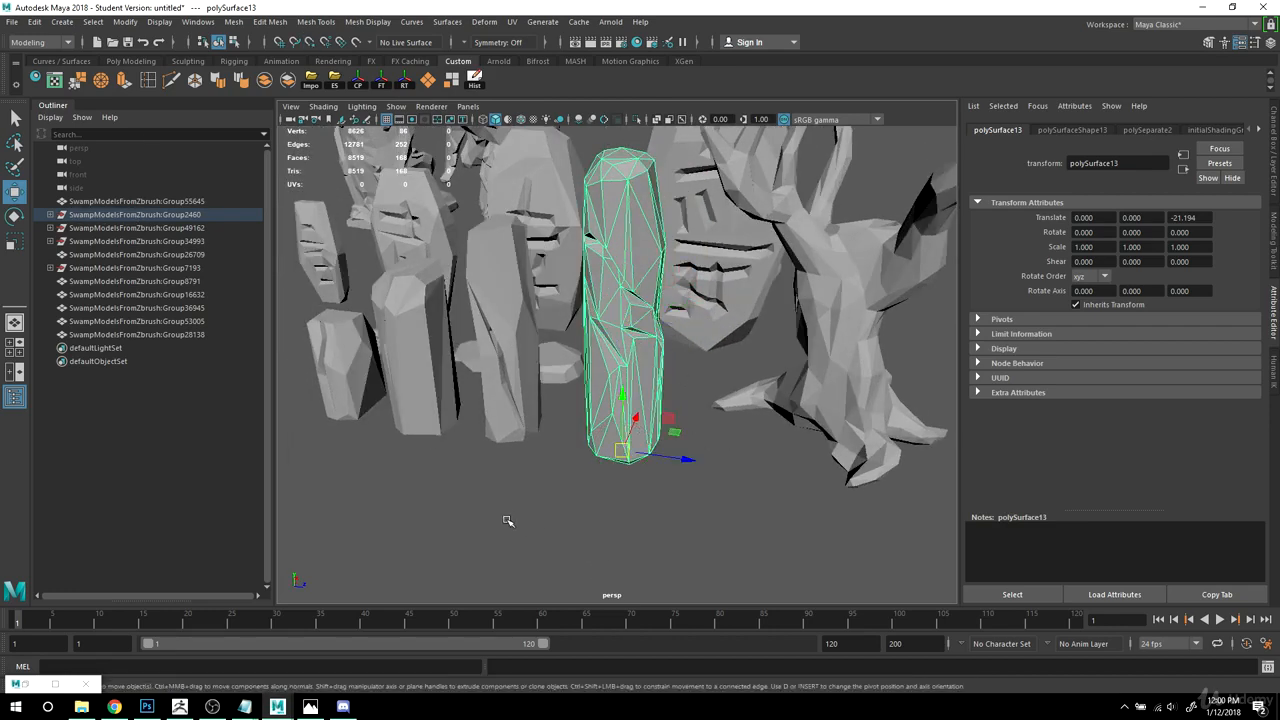
# Step: Move the pivots of the two medium-height pillars down to their bases, snapping to vertices
pyautogui.keyDown('alt'); pyautogui.moveTo(506, 520); pyautogui.dragTo(486, 549); pyautogui.keyUp('alt')
pyautogui.click(484, 300)
pyautogui.press('d')
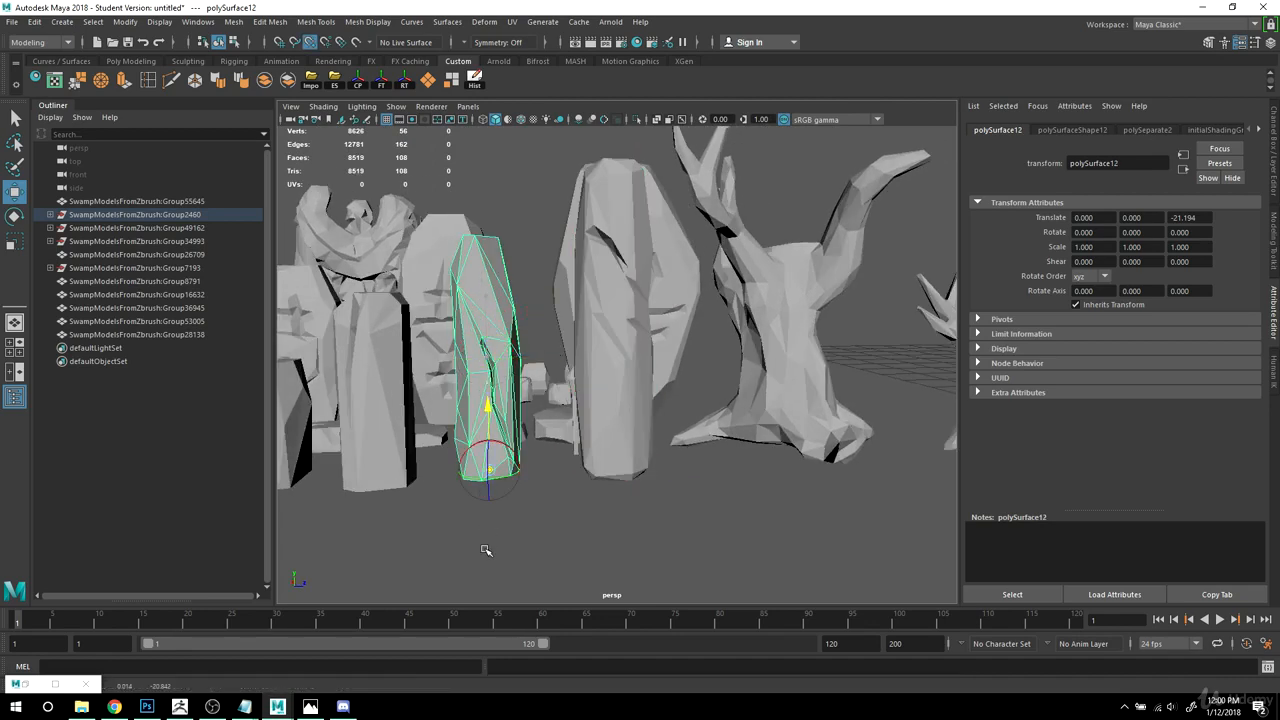
pyautogui.keyDown('alt'); pyautogui.moveTo(423, 486); pyautogui.dragTo(650, 384, button='middle'); pyautogui.keyUp('alt')
pyautogui.click(634, 304)
pyautogui.press('d')
pyautogui.press('v')
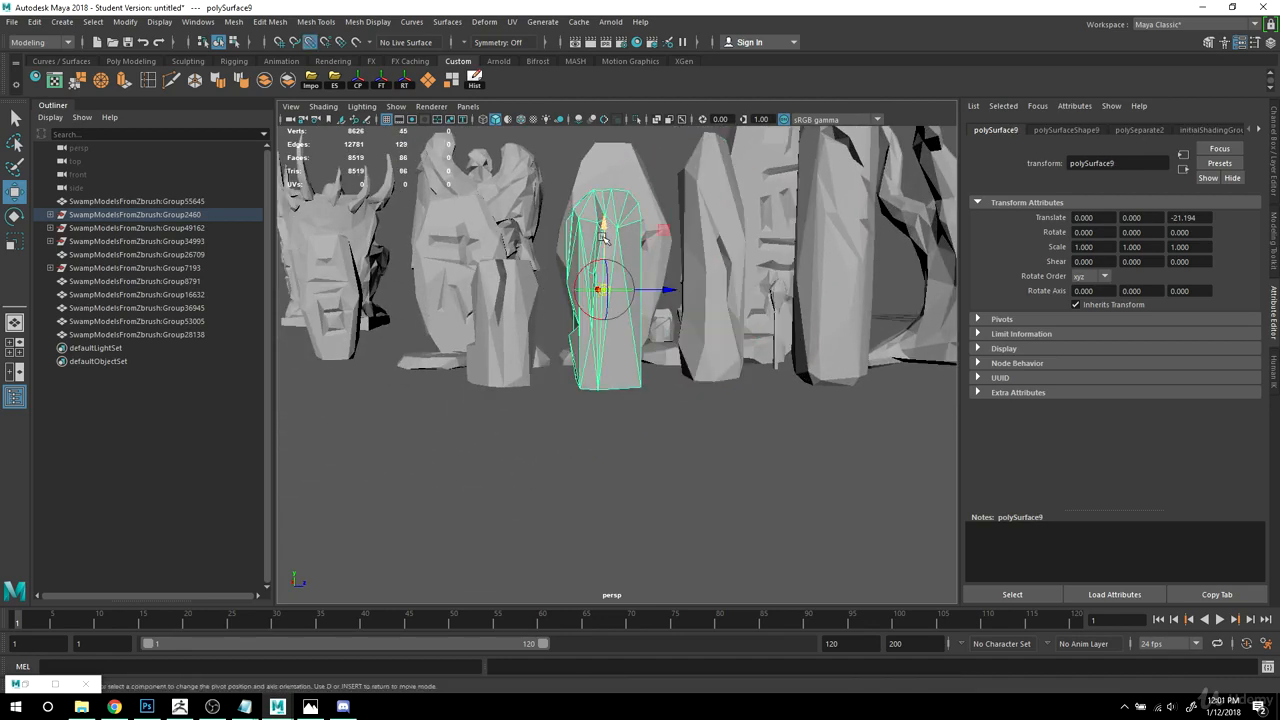
pyautogui.moveTo(604, 228); pyautogui.dragTo(594, 400)
# Step: Snap the shortest pillar's pivot down to a vertex at its base
pyautogui.click(505, 345)
pyautogui.press('d')
pyautogui.press('v')
pyautogui.moveTo(504, 264); pyautogui.dragTo(501, 424)
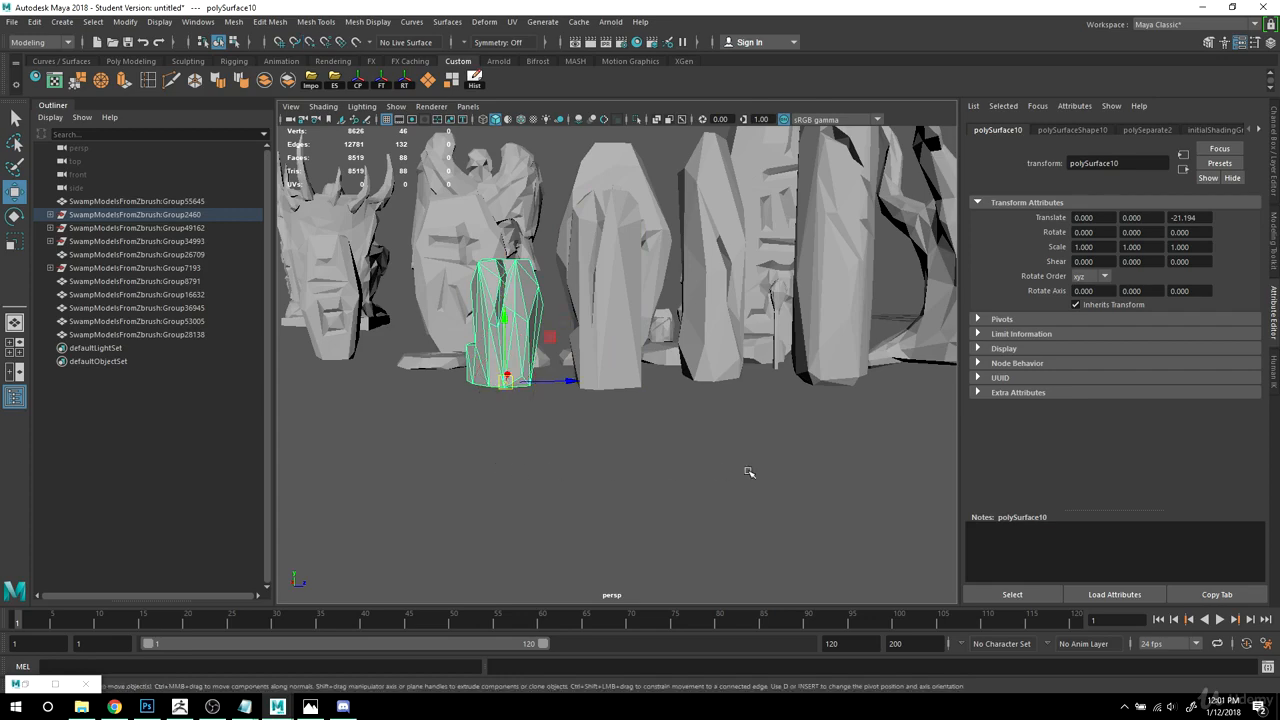
# Step: Move both trees and the four pillars together sideways, well clear of the flat stones, then clear the selection
pyautogui.keyDown('alt'); pyautogui.moveTo(746, 389); pyautogui.dragTo(697, 470); pyautogui.keyUp('alt')
pyautogui.moveTo(595, 503); pyautogui.dragTo(591, 506)
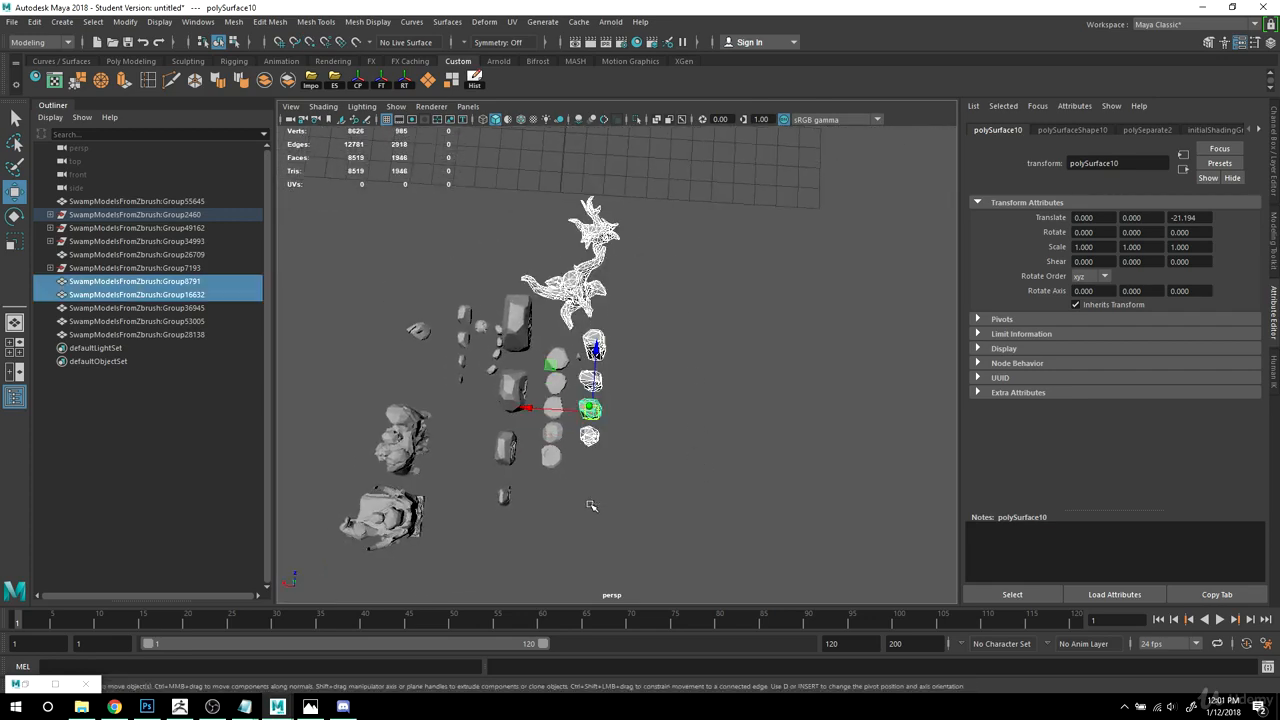
pyautogui.moveTo(527, 405); pyautogui.dragTo(745, 412)
pyautogui.click(594, 377)
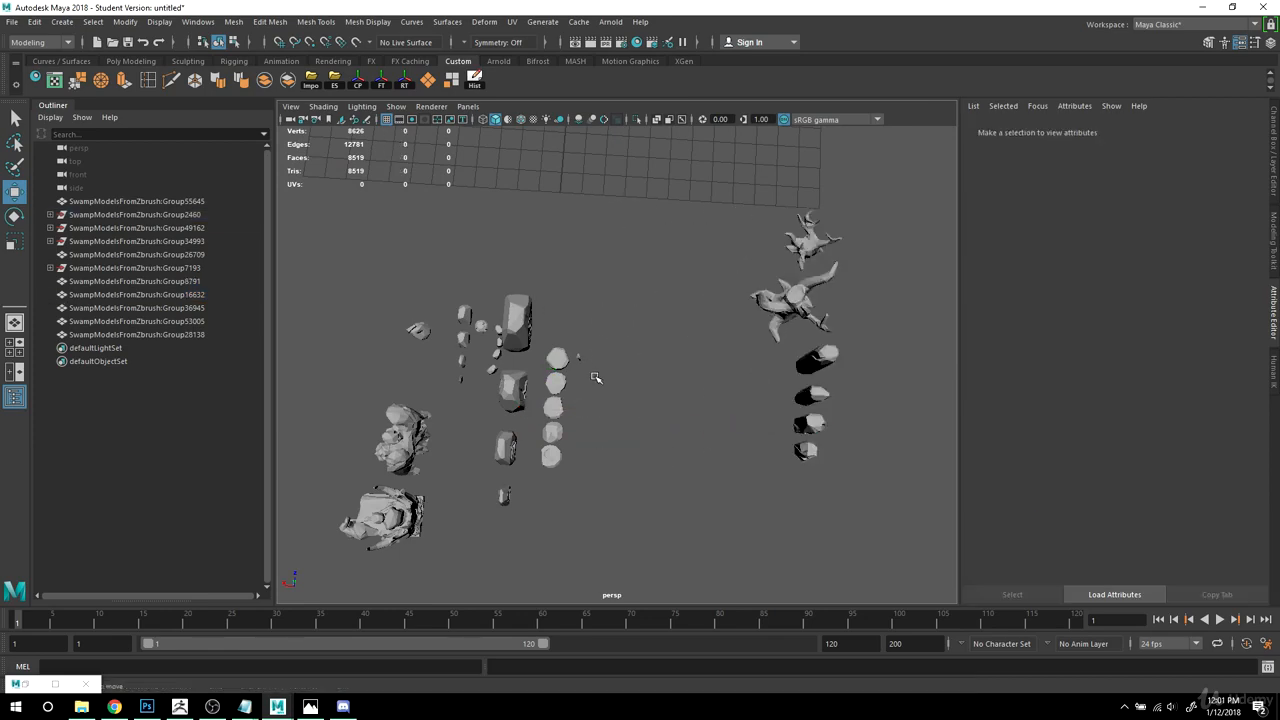
# Step: Select the small stalk model beside the flat stones and snap its distant pivot to the bottom of the stalk
pyautogui.click(579, 357)
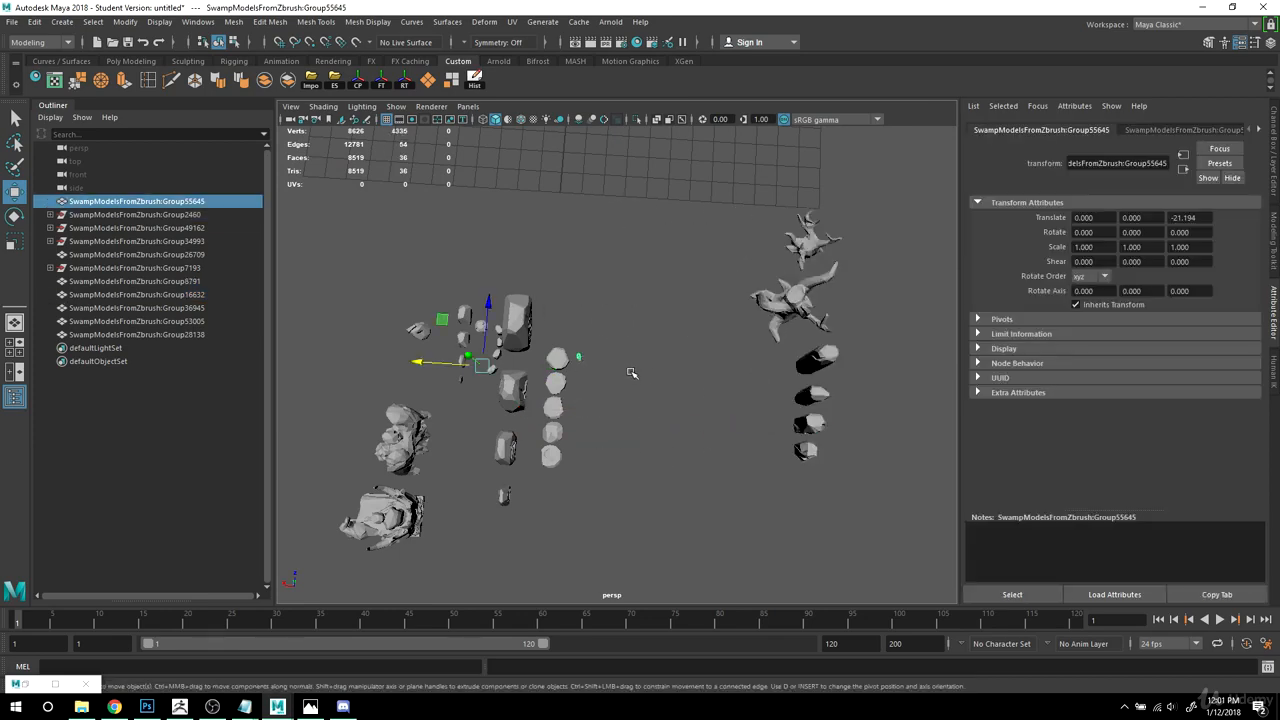
pyautogui.press('f')
pyautogui.keyDown('alt'); pyautogui.moveTo(719, 490); pyautogui.dragTo(533, 420); pyautogui.keyUp('alt')
pyautogui.keyDown('alt'); pyautogui.moveTo(533, 420); pyautogui.dragTo(791, 506, button='right'); pyautogui.keyUp('alt')
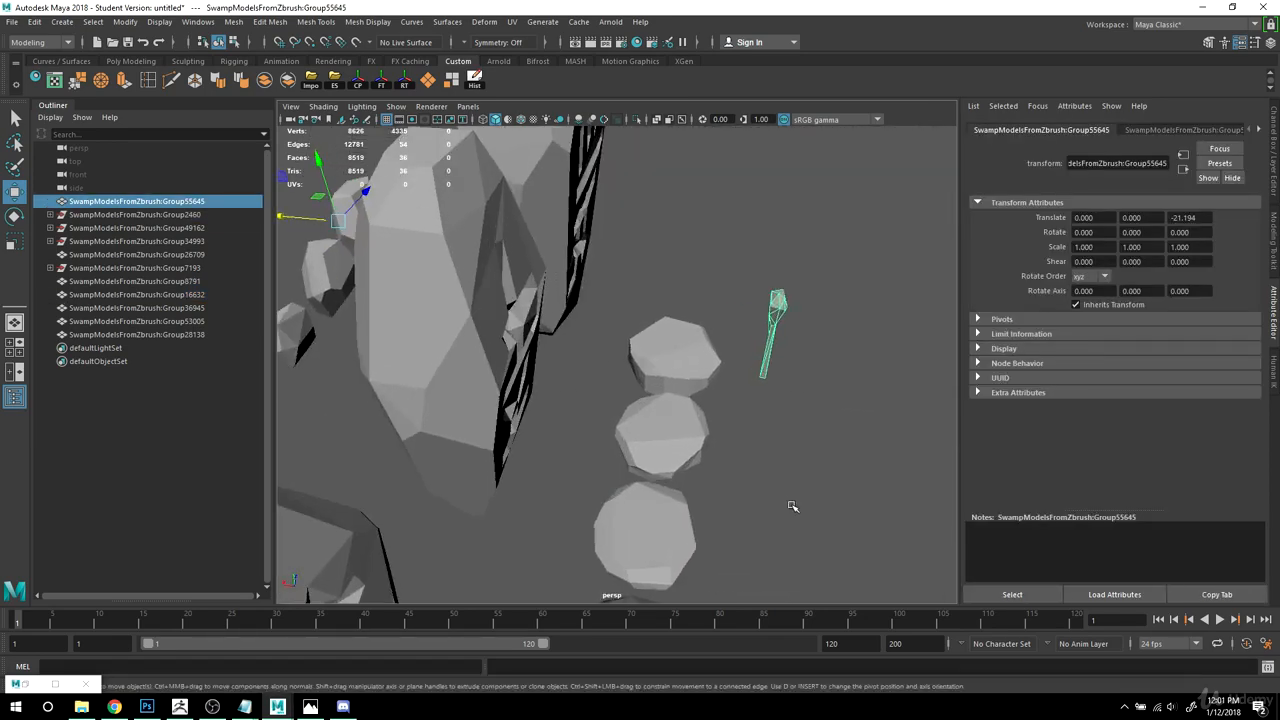
pyautogui.keyDown('alt'); pyautogui.moveTo(791, 506); pyautogui.dragTo(720, 457, button='middle'); pyautogui.keyUp('alt')
pyautogui.keyDown('alt'); pyautogui.moveTo(720, 457); pyautogui.dragTo(711, 429); pyautogui.keyUp('alt')
pyautogui.keyDown('alt'); pyautogui.moveTo(711, 429); pyautogui.dragTo(654, 458, button='middle'); pyautogui.keyUp('alt')
pyautogui.keyDown('alt'); pyautogui.moveTo(654, 458); pyautogui.dragTo(614, 462, button='right'); pyautogui.keyUp('alt')
pyautogui.keyDown('alt'); pyautogui.moveTo(594, 463); pyautogui.dragTo(672, 453, button='middle'); pyautogui.keyUp('alt')
pyautogui.keyDown('alt'); pyautogui.moveTo(672, 453); pyautogui.dragTo(613, 448, button='right'); pyautogui.keyUp('alt')
pyautogui.keyDown('alt'); pyautogui.moveTo(613, 448); pyautogui.dragTo(441, 341); pyautogui.keyUp('alt')
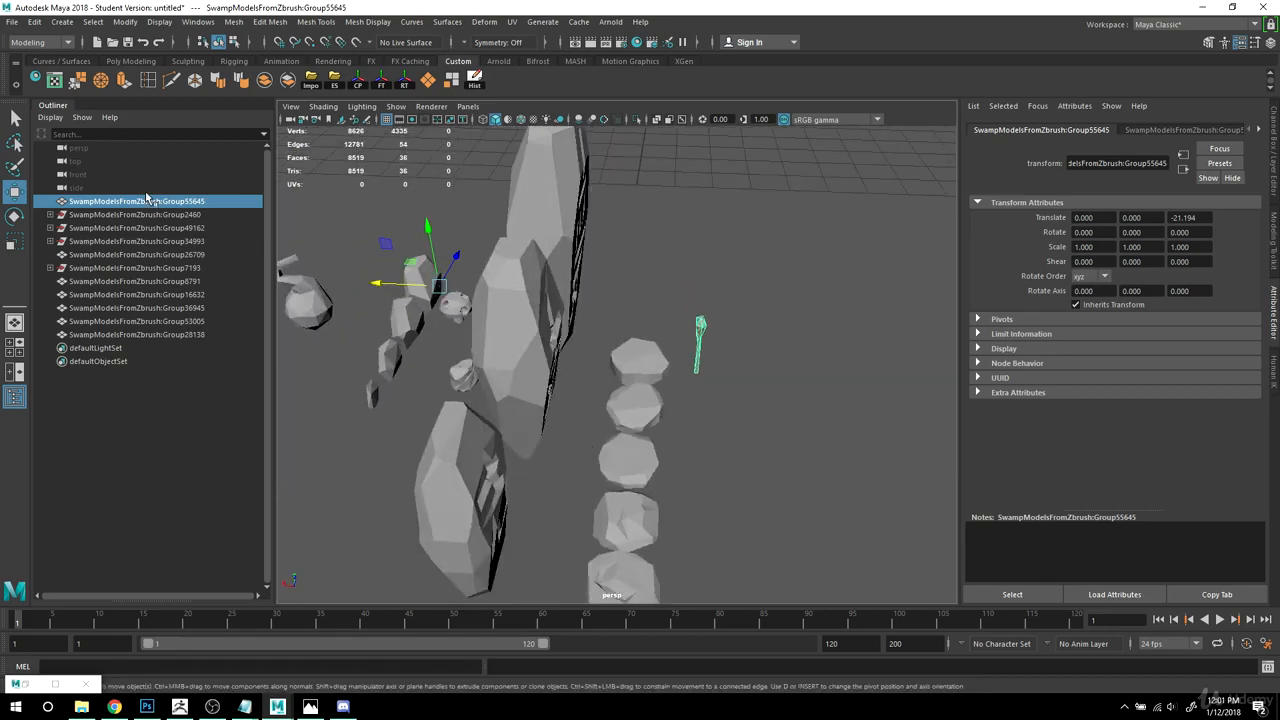
pyautogui.keyDown('alt'); pyautogui.moveTo(869, 415); pyautogui.dragTo(853, 441); pyautogui.keyUp('alt')
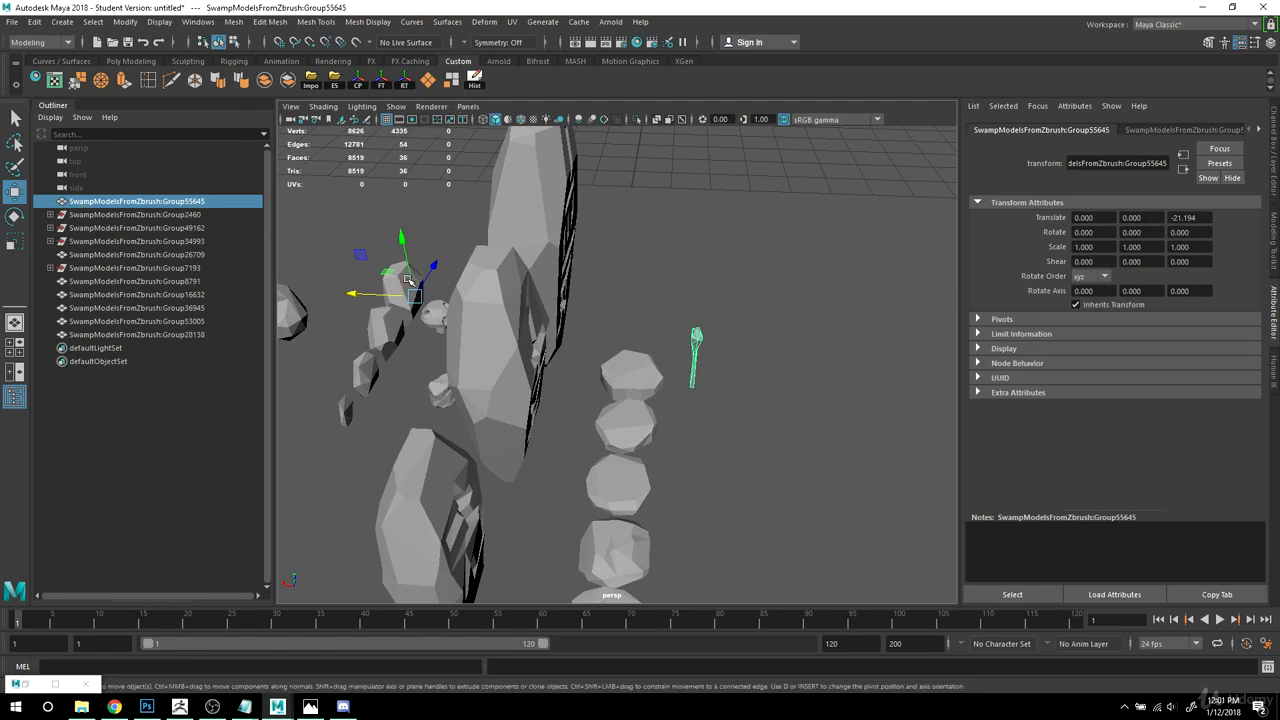
pyautogui.keyDown('alt'); pyautogui.moveTo(665, 392); pyautogui.dragTo(906, 388); pyautogui.keyUp('alt')
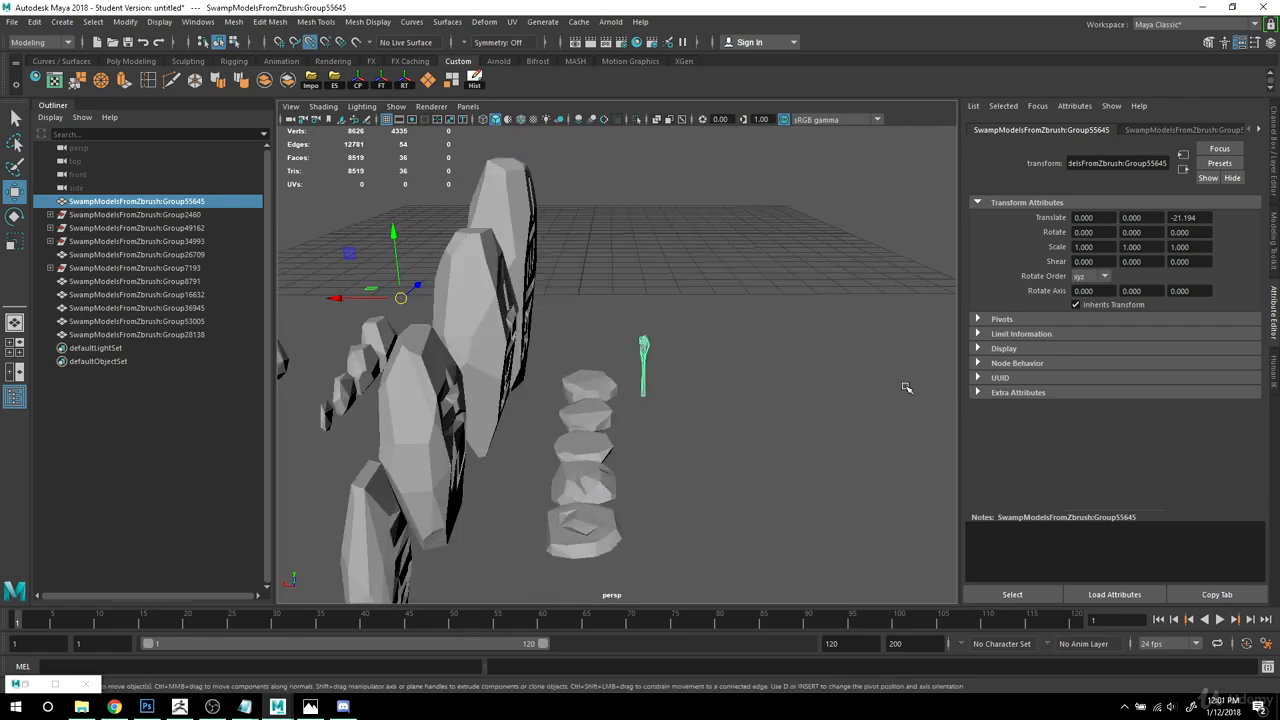
pyautogui.press('d')
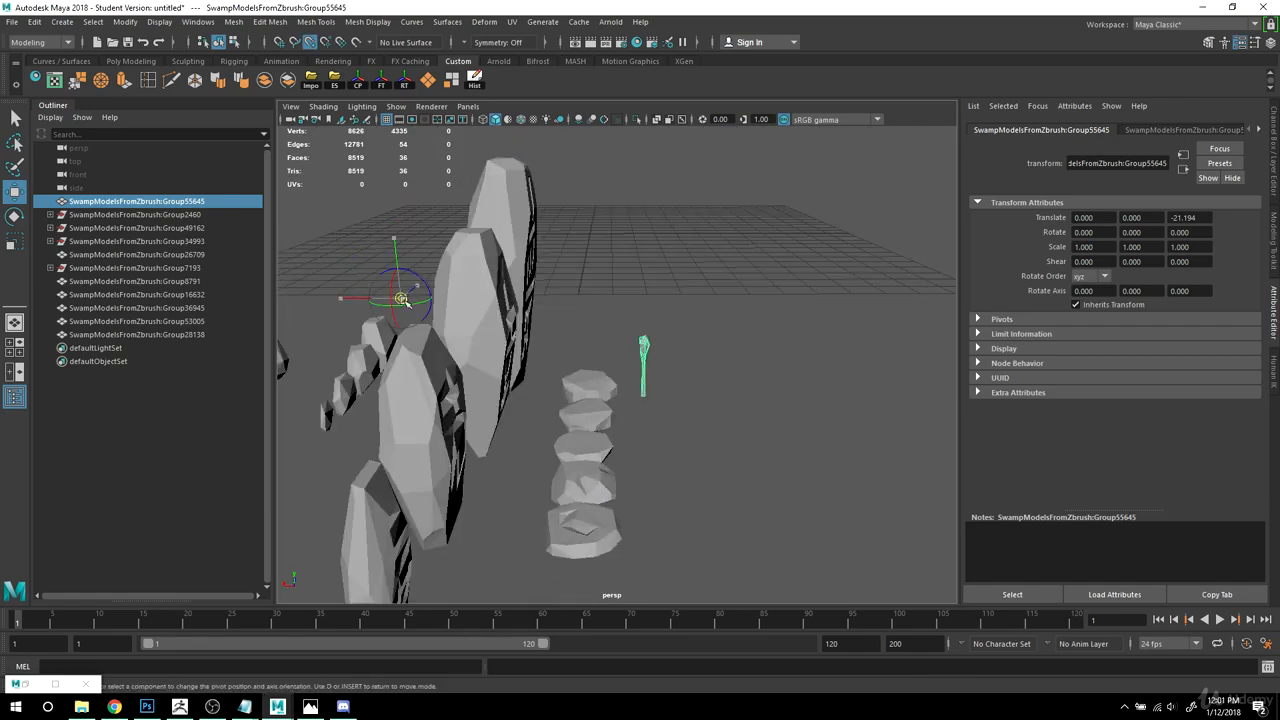
pyautogui.moveTo(401, 299); pyautogui.dragTo(605, 448)
pyautogui.press('d')
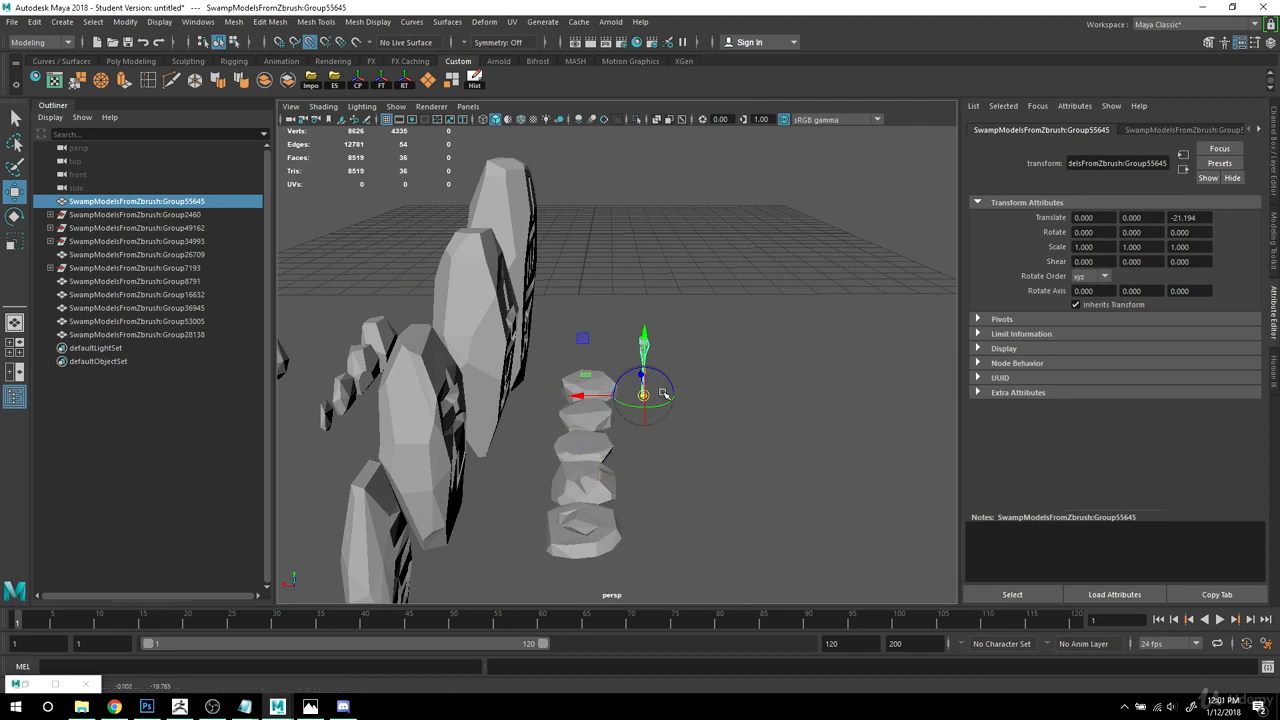
# Step: Try snapping the stalk model's pivot to vertices on the carved stone behind it
pyautogui.press('a')
pyautogui.keyDown('alt'); pyautogui.moveTo(740, 444); pyautogui.dragTo(900, 458, button='right'); pyautogui.keyUp('alt')
pyautogui.keyDown('alt'); pyautogui.moveTo(900, 458); pyautogui.dragTo(537, 380, button='middle'); pyautogui.keyUp('alt')
pyautogui.keyDown('alt'); pyautogui.moveTo(537, 380); pyautogui.dragTo(731, 470, button='right'); pyautogui.keyUp('alt')
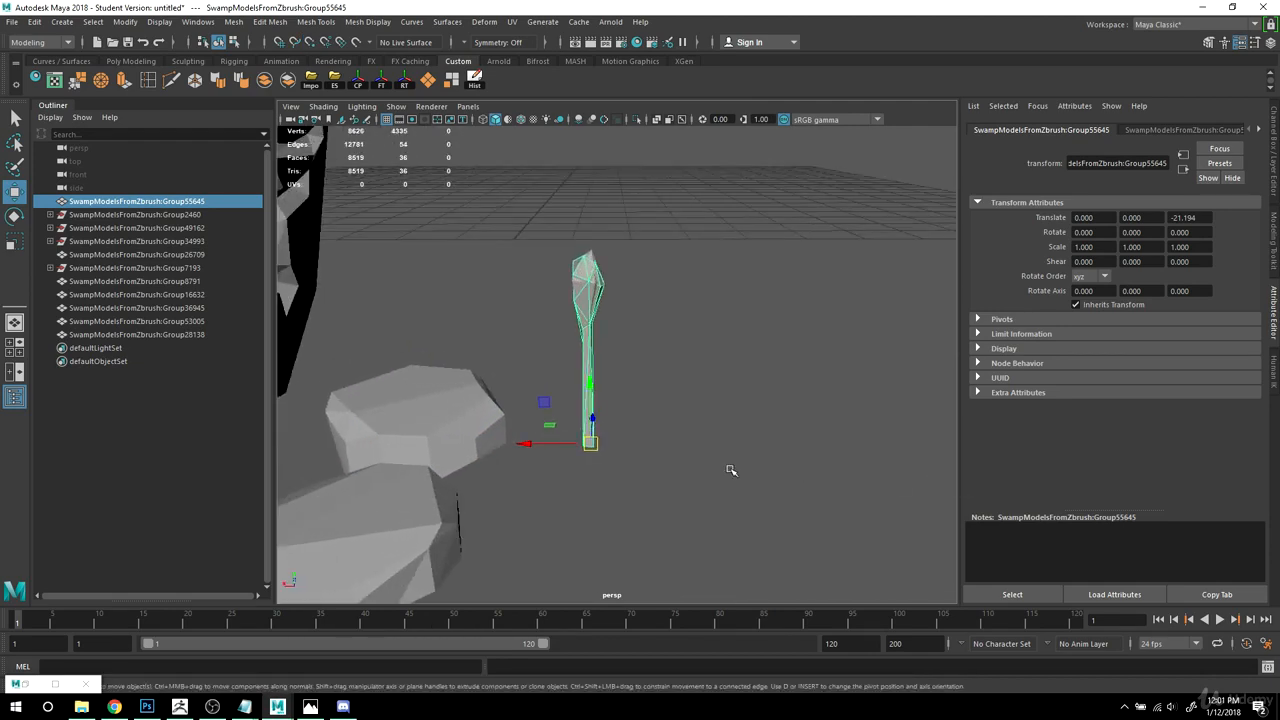
pyautogui.keyDown('alt'); pyautogui.moveTo(731, 470); pyautogui.dragTo(511, 452); pyautogui.keyUp('alt')
pyautogui.press('a')
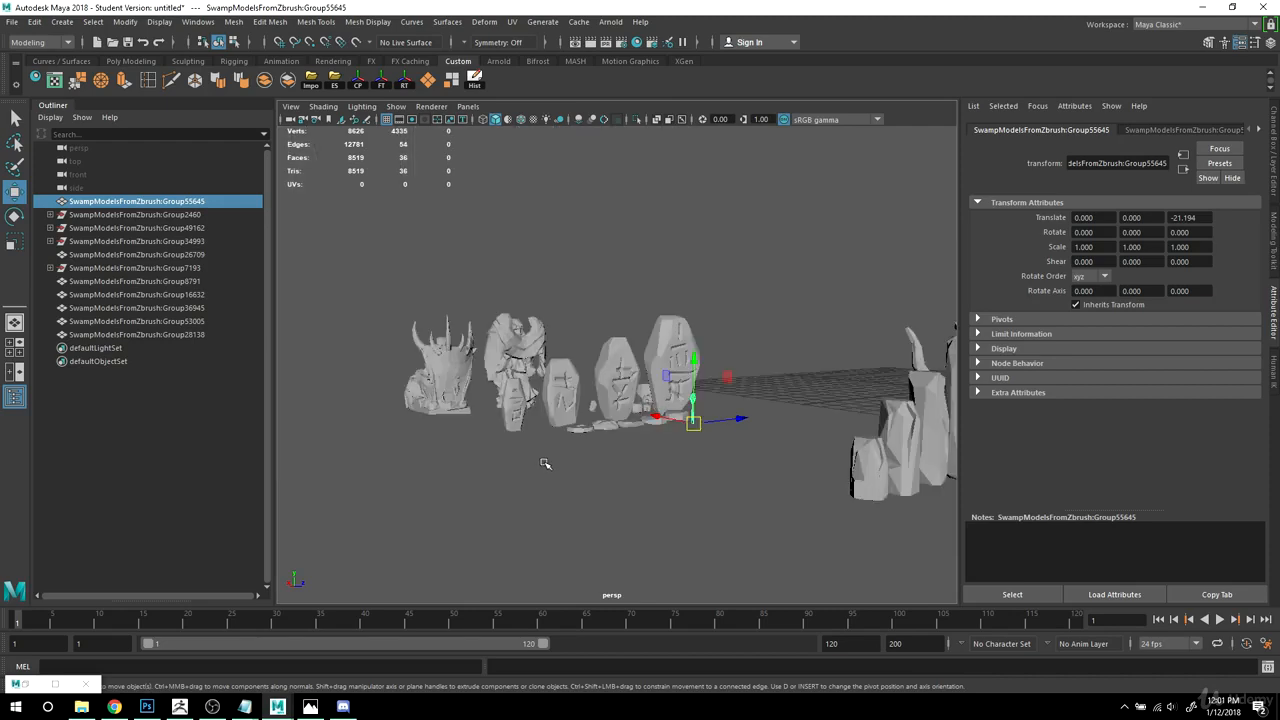
pyautogui.keyDown('alt'); pyautogui.moveTo(543, 463); pyautogui.dragTo(874, 523, button='right'); pyautogui.keyUp('alt')
pyautogui.keyDown('alt'); pyautogui.moveTo(874, 523); pyautogui.dragTo(651, 334, button='middle'); pyautogui.keyUp('alt')
pyautogui.keyDown('alt'); pyautogui.moveTo(651, 334); pyautogui.dragTo(634, 471); pyautogui.keyUp('alt')
pyautogui.hotkey('d', 'v')
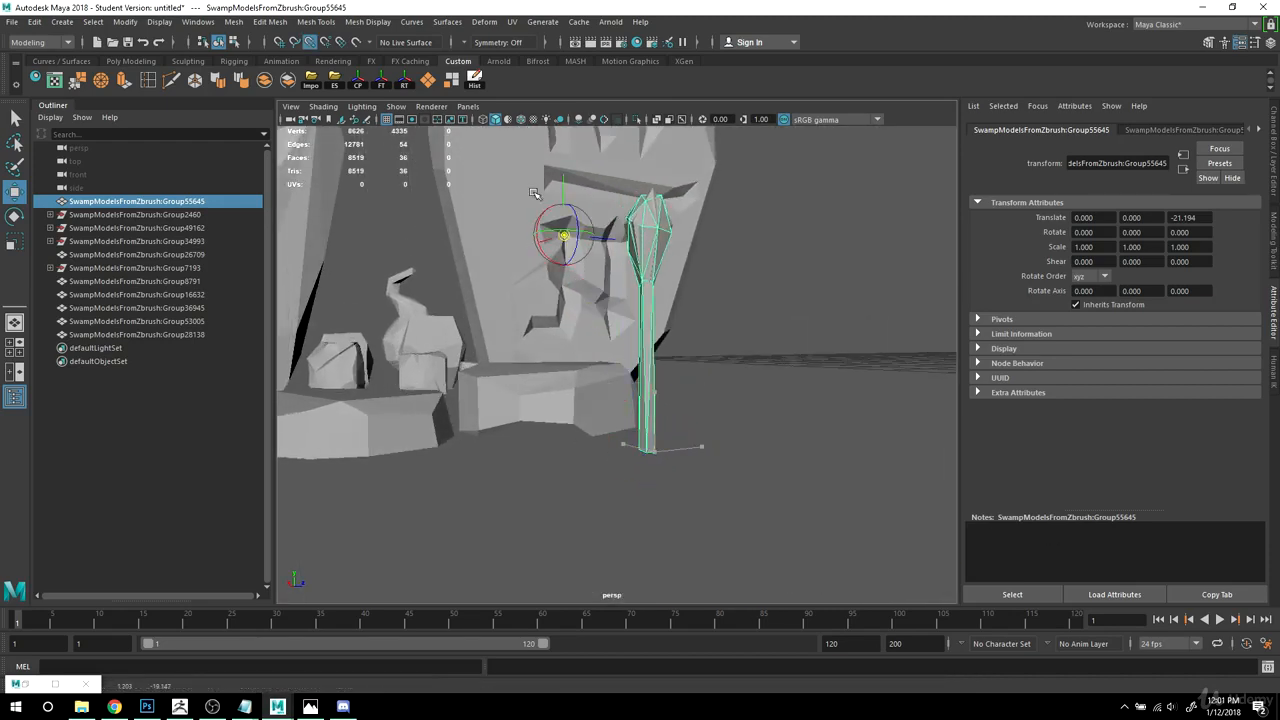
pyautogui.keyDown('alt'); pyautogui.moveTo(897, 471); pyautogui.dragTo(900, 474); pyautogui.keyUp('alt')
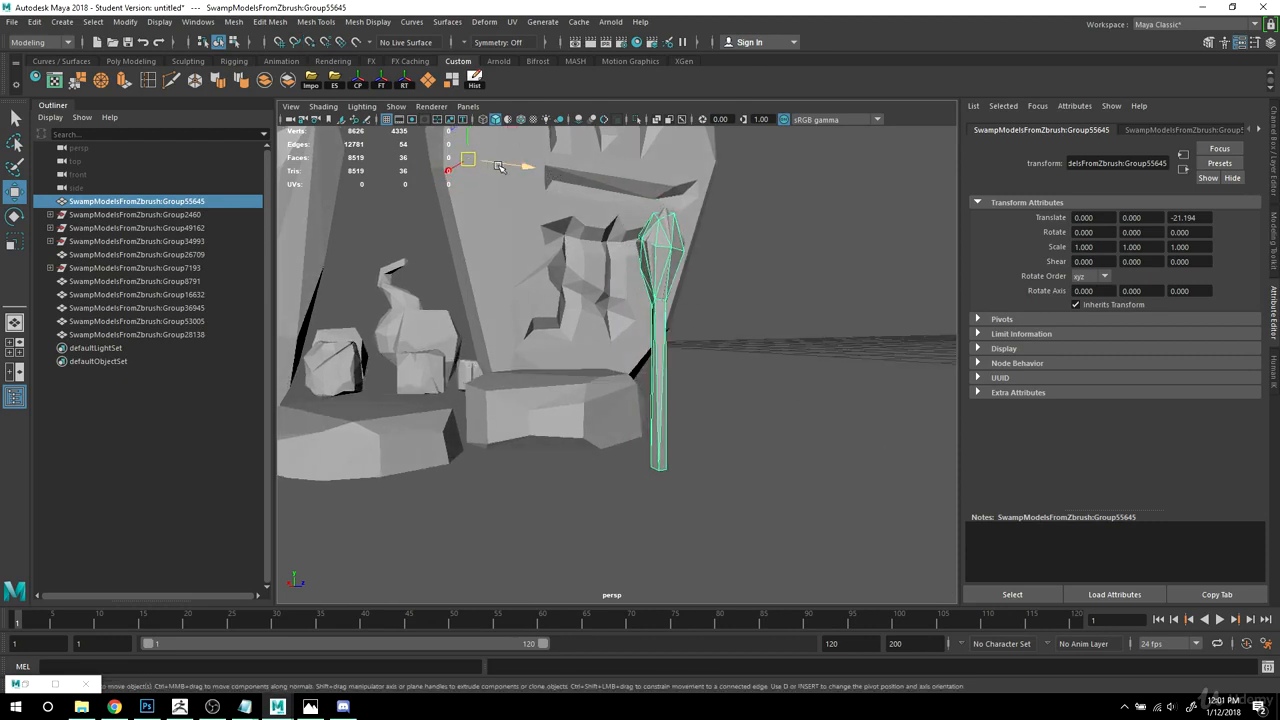
# Step: Snap the stalk model's pivot back onto the bottom end of the stalk, aligning it to the picked component
pyautogui.press('d')
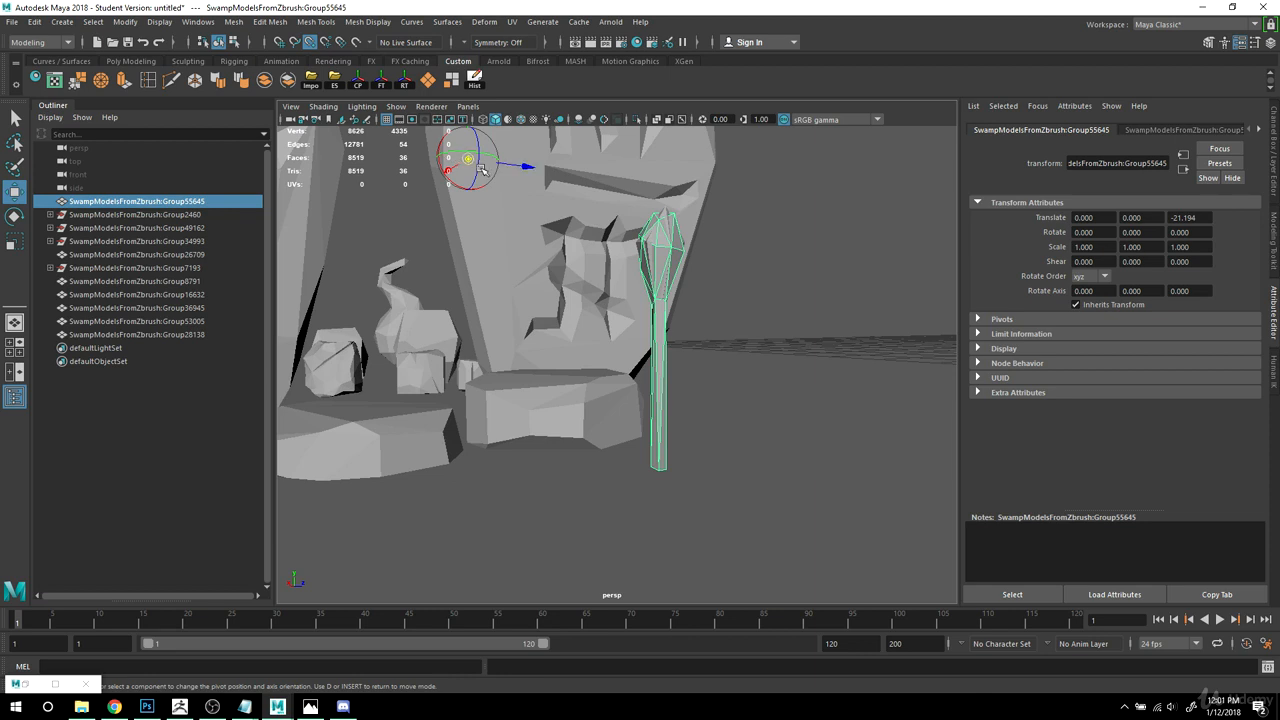
pyautogui.click(659, 473)
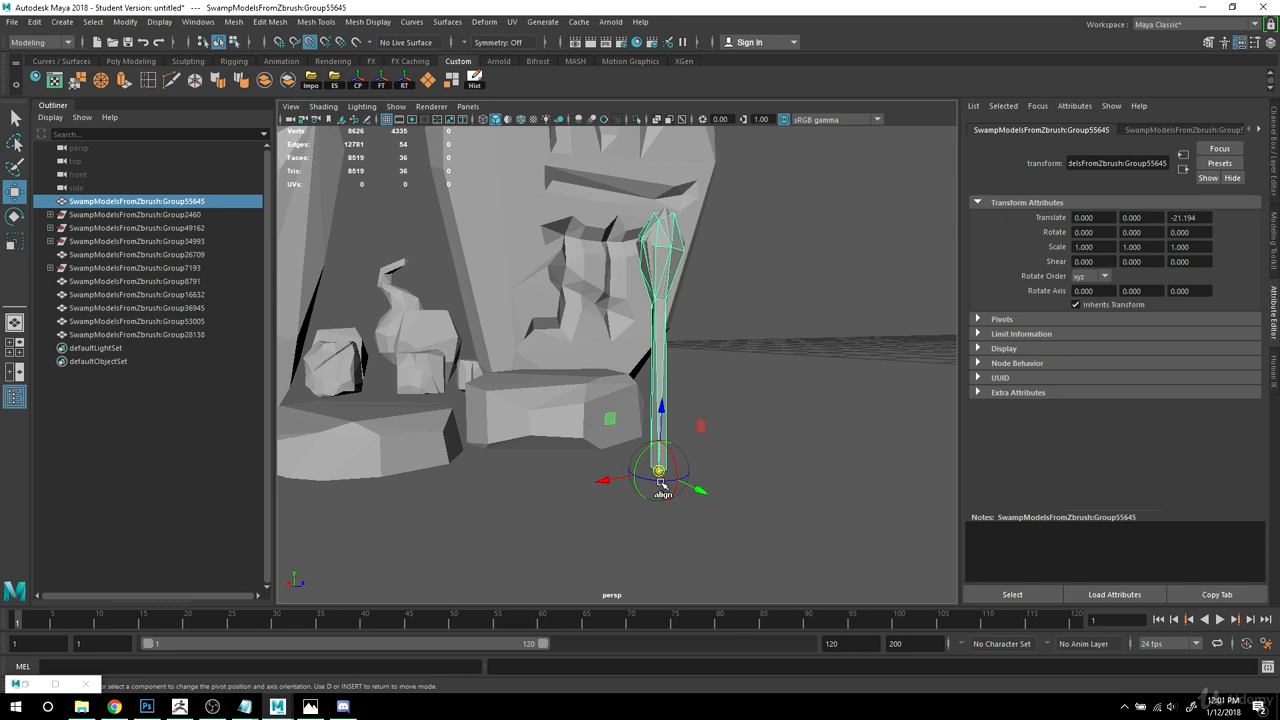
pyautogui.press('d')
pyautogui.keyDown('alt'); pyautogui.moveTo(849, 471); pyautogui.dragTo(817, 449); pyautogui.keyUp('alt')
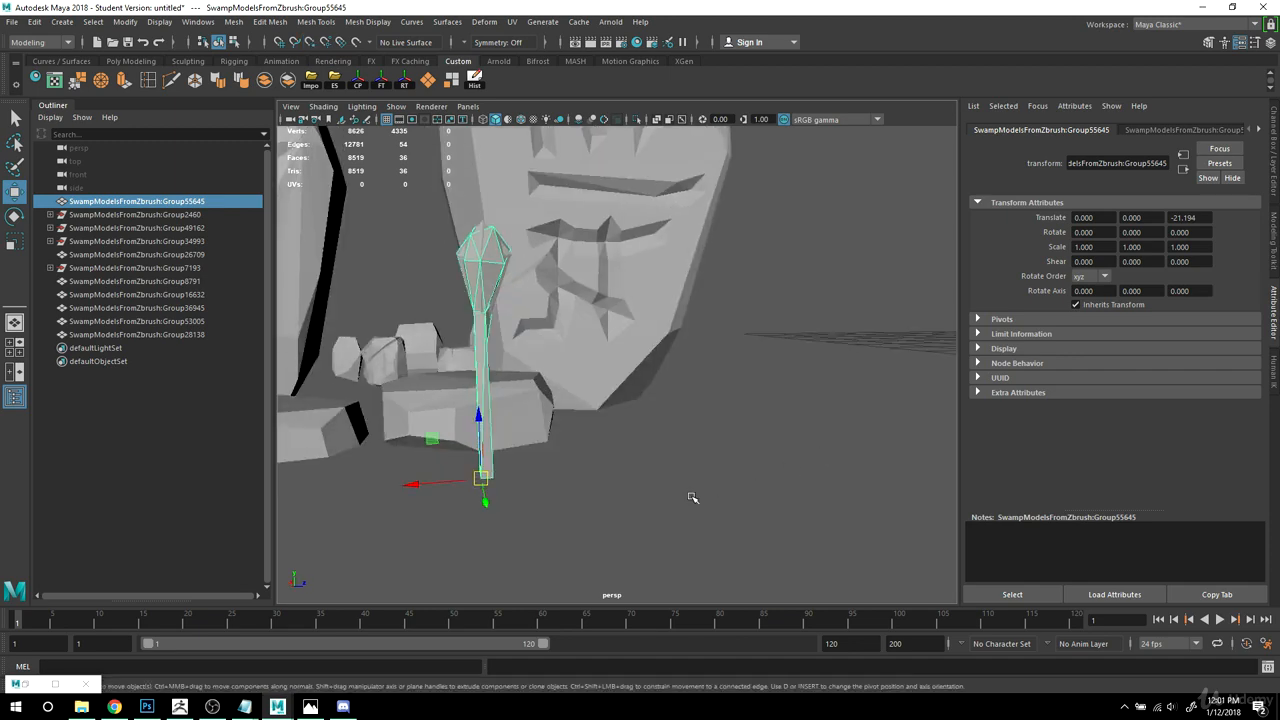
# Step: Examine the stalk model from afar and close up to check where the pivot sits at its base
pyautogui.keyDown('alt'); pyautogui.moveTo(689, 500); pyautogui.dragTo(743, 451); pyautogui.keyUp('alt')
pyautogui.scroll(-8, 651, 411)
pyautogui.scroll(-2, 700, 445)
pyautogui.keyDown('alt'); pyautogui.moveTo(640, 440); pyautogui.dragTo(526, 475, button='middle'); pyautogui.keyUp('alt')
pyautogui.keyDown('alt'); pyautogui.moveTo(549, 471); pyautogui.dragTo(559, 450); pyautogui.keyUp('alt')
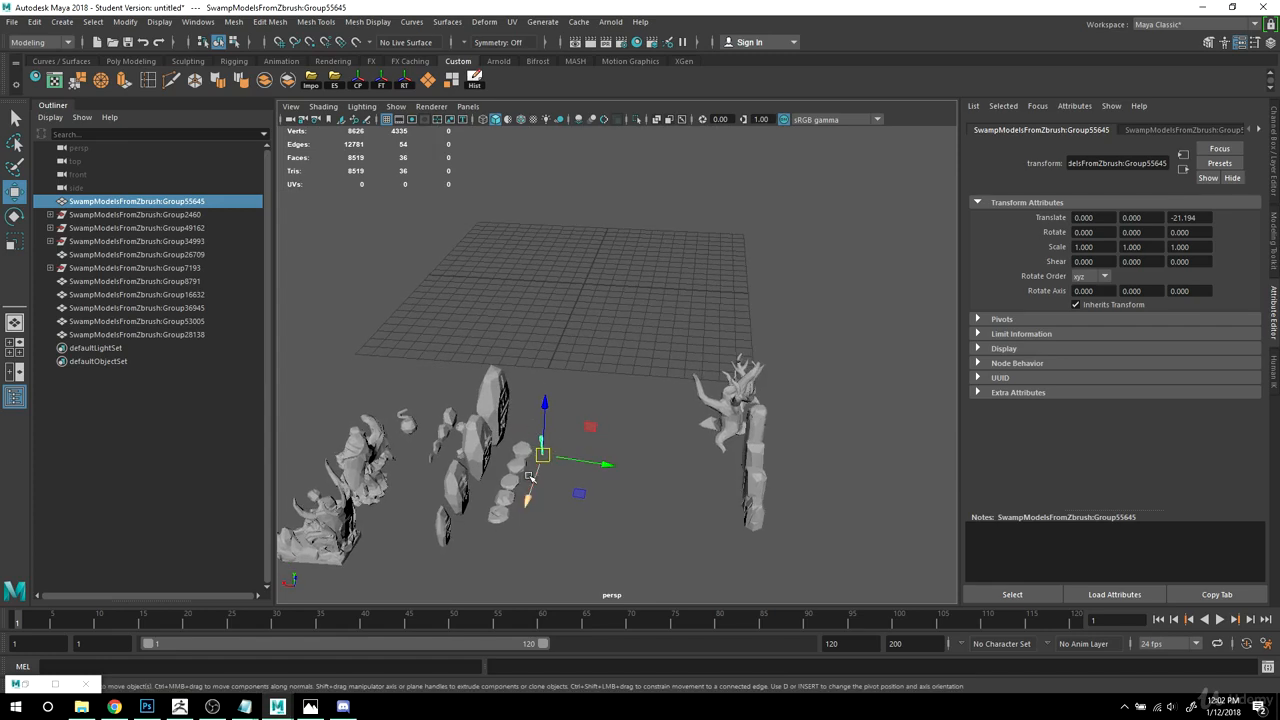
pyautogui.keyDown('alt'); pyautogui.moveTo(561, 475); pyautogui.dragTo(594, 432, button='middle'); pyautogui.keyUp('alt')
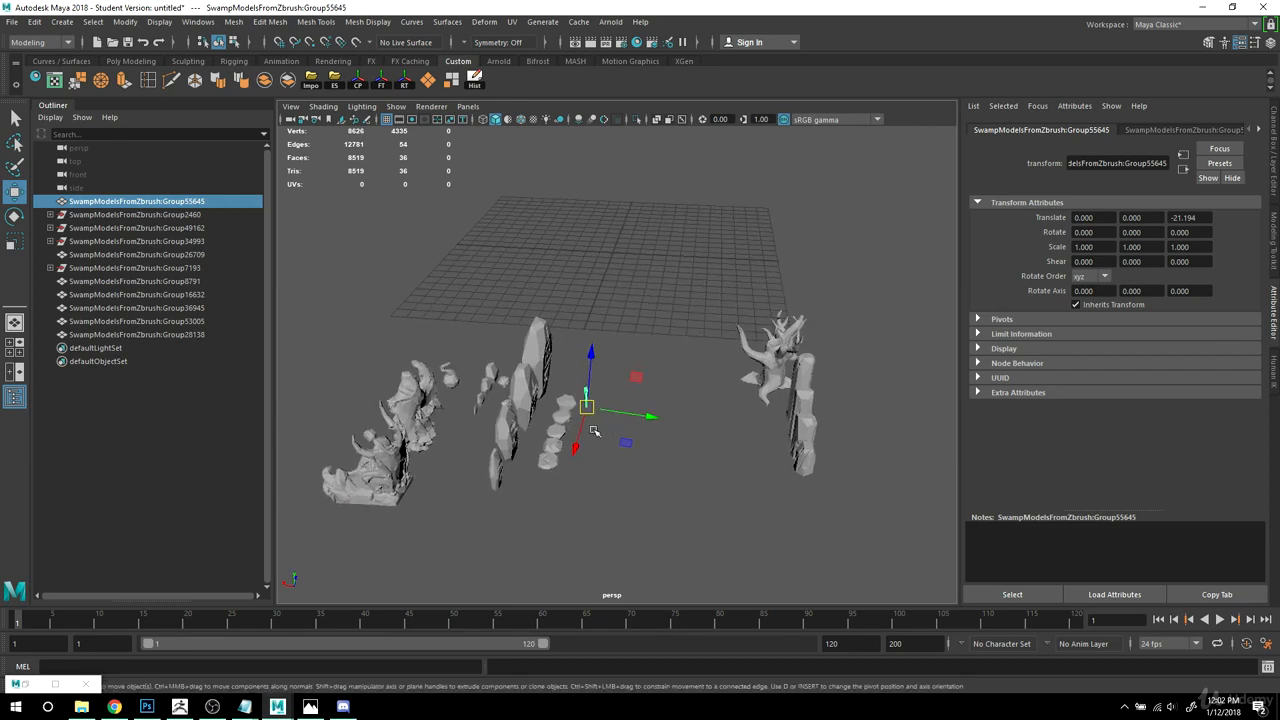
pyautogui.keyDown('alt'); pyautogui.moveTo(594, 432); pyautogui.dragTo(669, 541, button='right'); pyautogui.keyUp('alt')
pyautogui.keyDown('alt'); pyautogui.moveTo(669, 541); pyautogui.dragTo(494, 506); pyautogui.keyUp('alt')
pyautogui.keyDown('alt'); pyautogui.moveTo(494, 506); pyautogui.dragTo(564, 446, button='middle'); pyautogui.keyUp('alt')
pyautogui.keyDown('alt'); pyautogui.moveTo(564, 446); pyautogui.dragTo(652, 456, button='right'); pyautogui.keyUp('alt')
pyautogui.keyDown('alt'); pyautogui.moveTo(540, 494); pyautogui.dragTo(601, 498, button='middle'); pyautogui.keyUp('alt')
pyautogui.keyDown('alt'); pyautogui.moveTo(531, 499); pyautogui.dragTo(626, 514, button='right'); pyautogui.keyUp('alt')
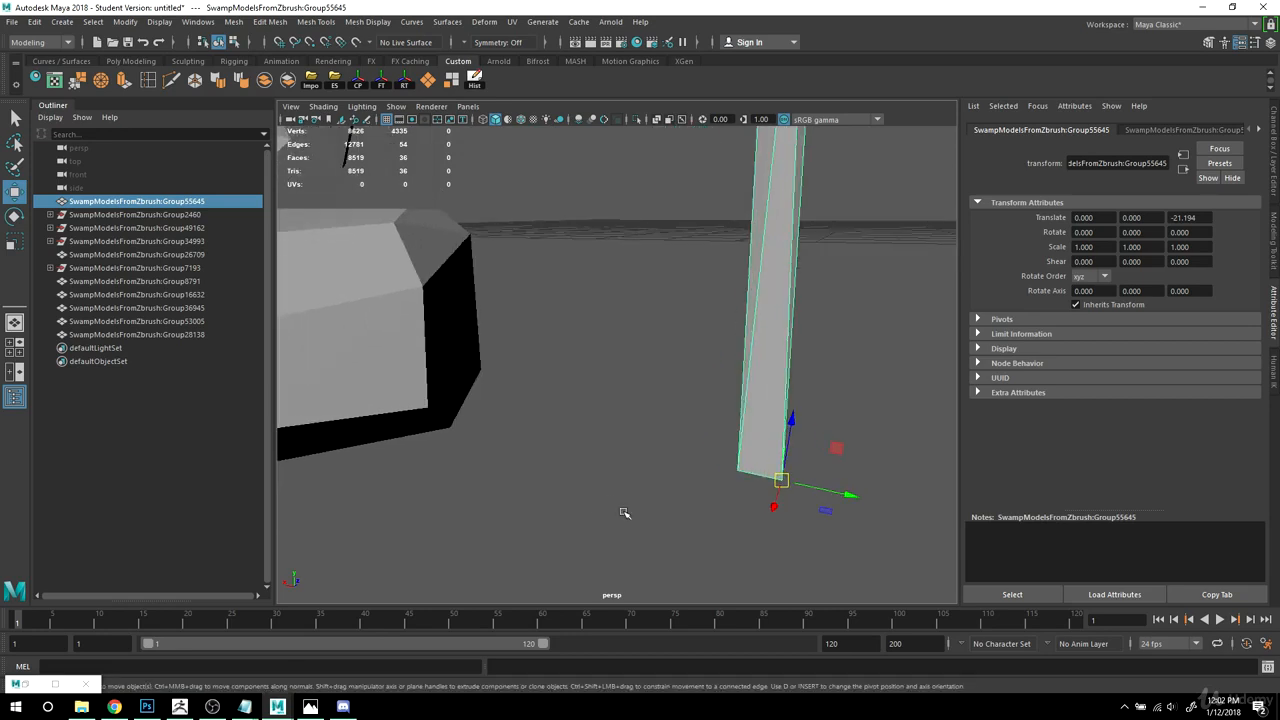
pyautogui.keyDown('alt'); pyautogui.moveTo(626, 514); pyautogui.dragTo(562, 494, button='middle'); pyautogui.keyUp('alt')
pyautogui.moveTo(626, 500)
pyautogui.keyDown('alt'); pyautogui.mouseDown()
pyautogui.moveTo(626, 484)
pyautogui.moveTo(629, 503)
pyautogui.mouseUp(); pyautogui.keyUp('alt')
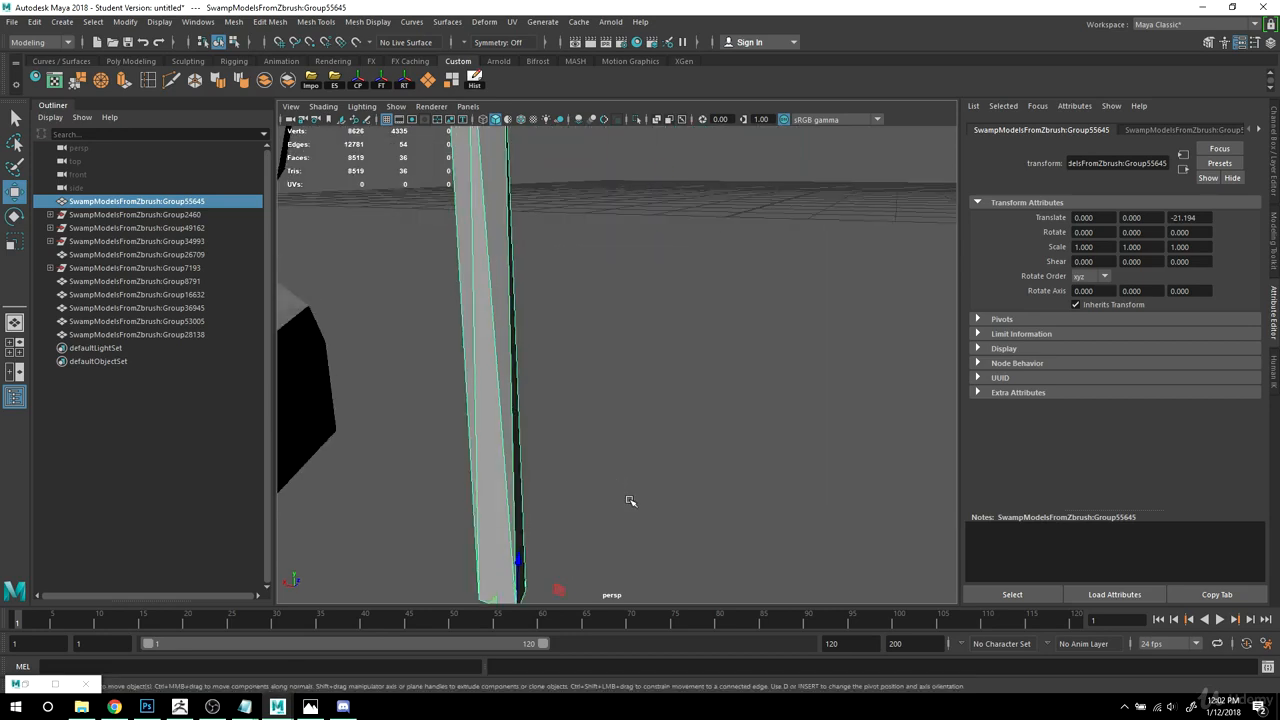
# Step: Adjust the stalk model's pivot sideways in the top view to bring it closer to the stalk's centre
pyautogui.press('space')
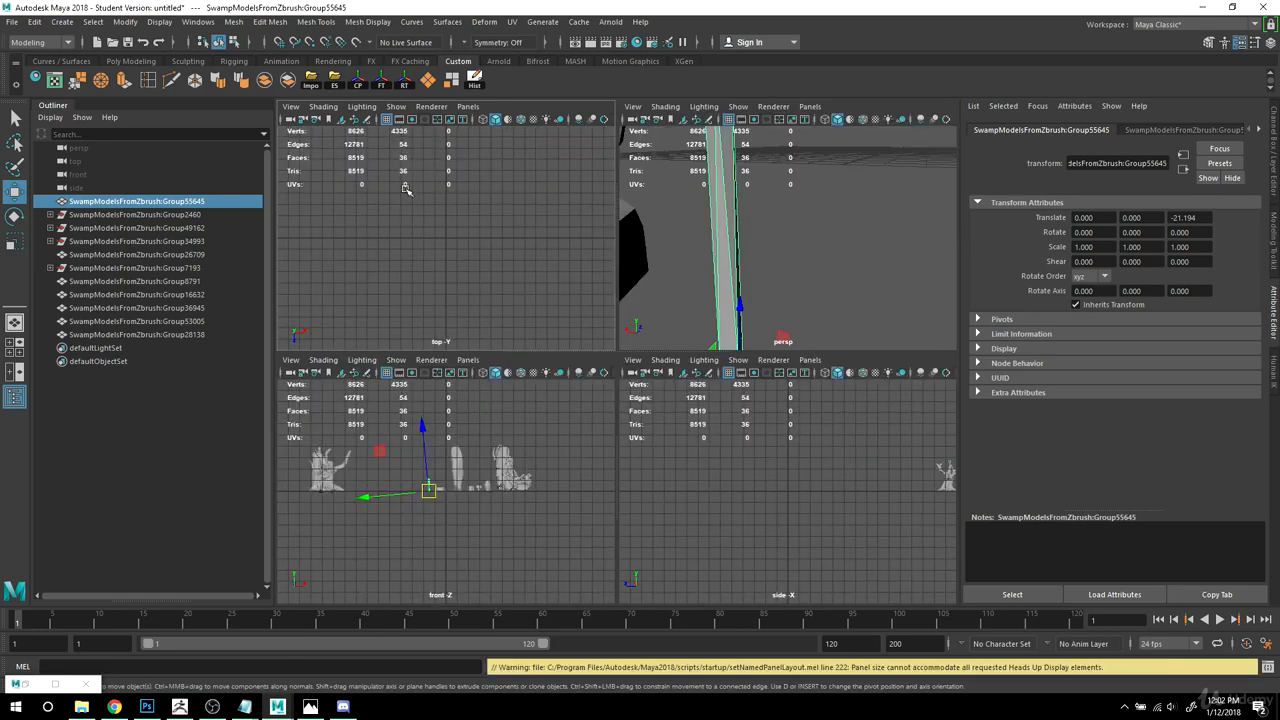
pyautogui.press('space')
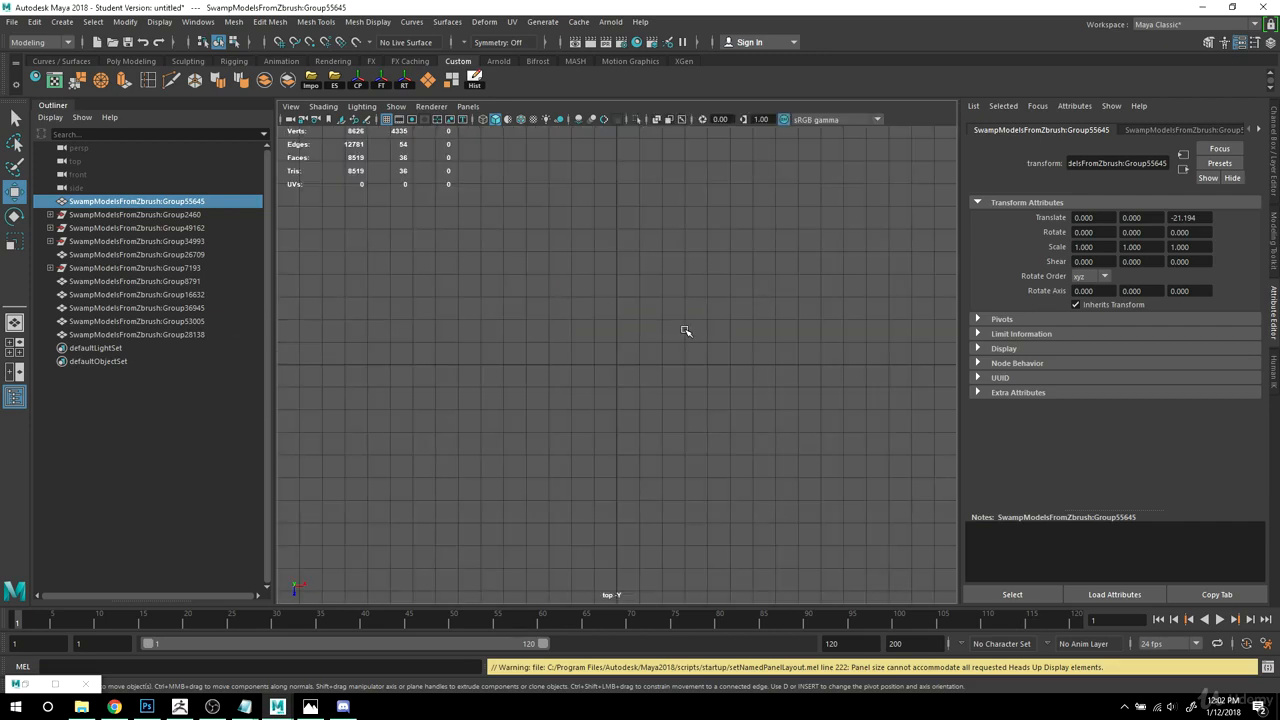
pyautogui.press('a')
pyautogui.keyDown('alt'); pyautogui.moveTo(349, 420); pyautogui.dragTo(423, 469, button='right'); pyautogui.keyUp('alt')
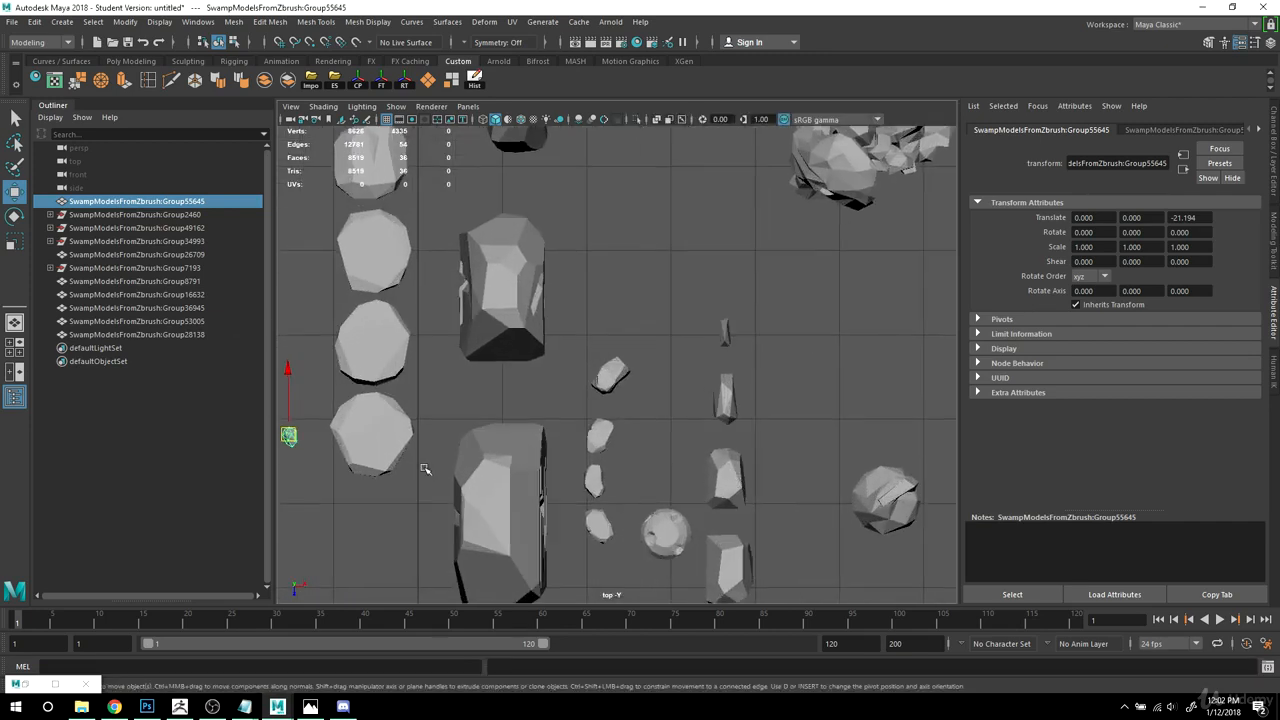
pyautogui.keyDown('alt'); pyautogui.moveTo(423, 469); pyautogui.dragTo(590, 441, button='middle'); pyautogui.keyUp('alt')
pyautogui.keyDown('alt'); pyautogui.moveTo(410, 445); pyautogui.dragTo(531, 473, button='right'); pyautogui.keyUp('alt')
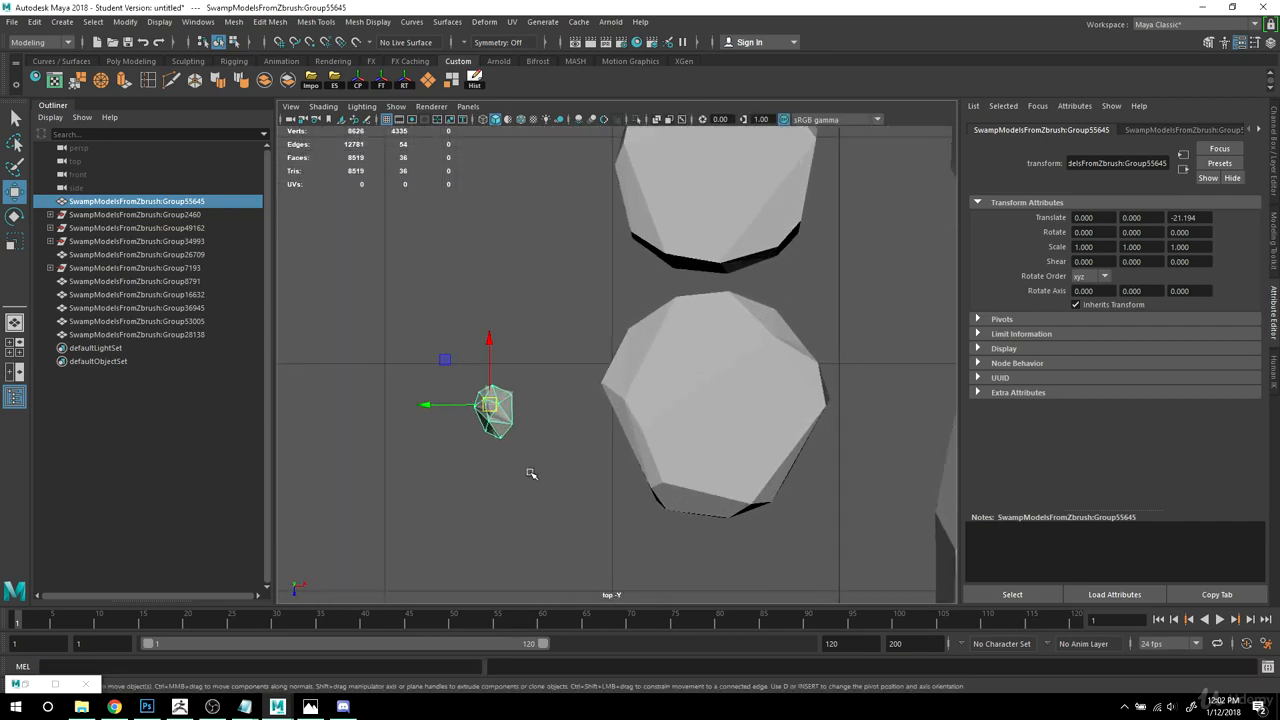
pyautogui.press('d')
pyautogui.moveTo(429, 405); pyautogui.dragTo(437, 405)
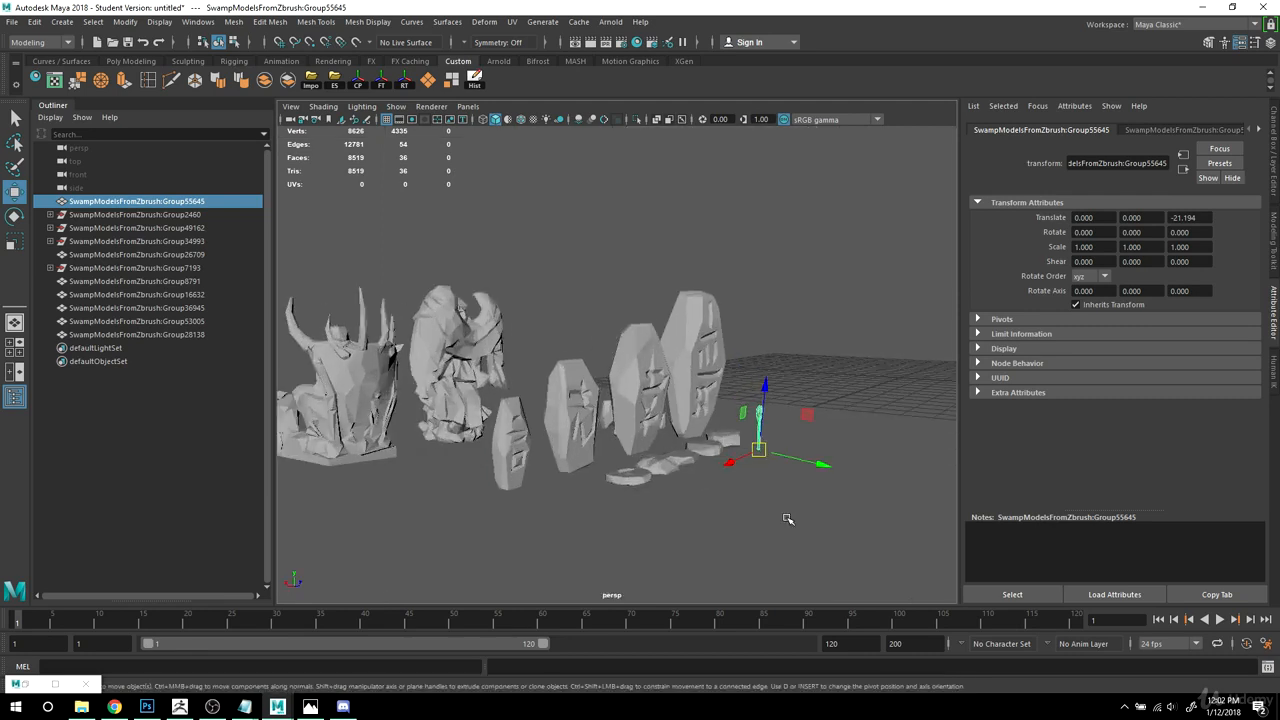
# Step: Freeze the stalk model's transformations
pyautogui.keyDown('alt'); pyautogui.moveTo(788, 520); pyautogui.dragTo(557, 494, button='middle'); pyautogui.keyUp('alt')
pyautogui.press('[')
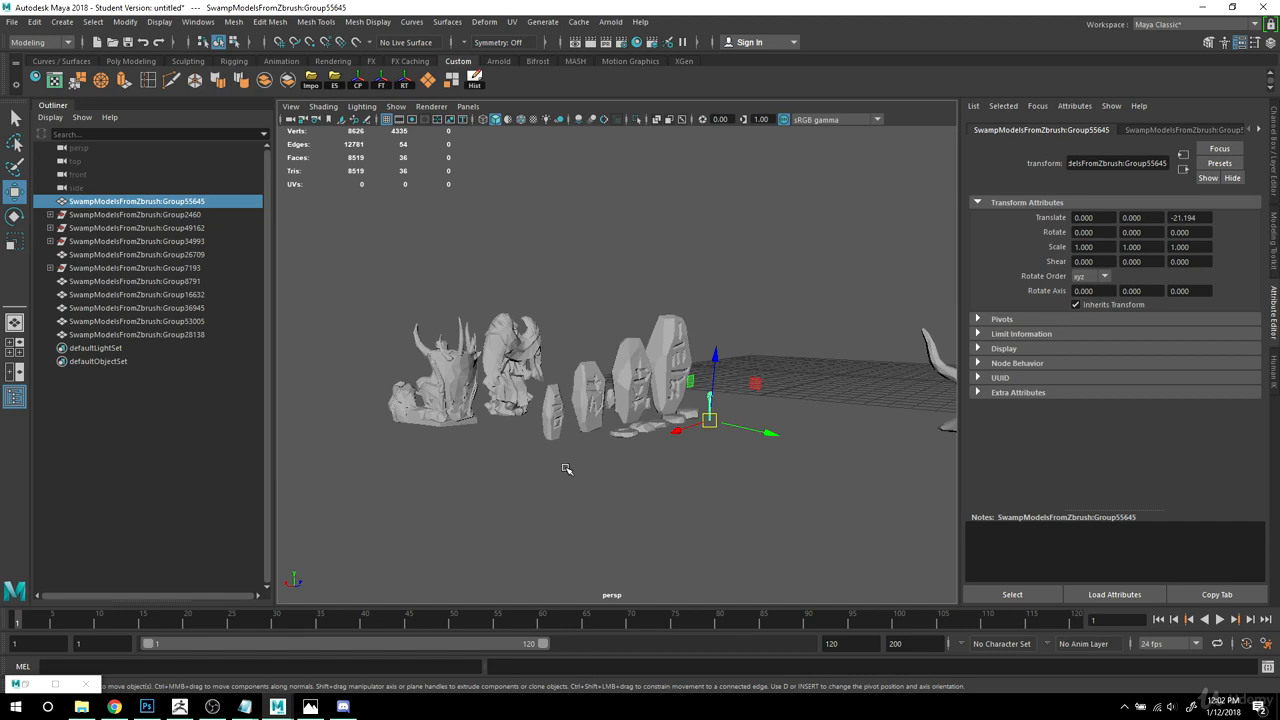
pyautogui.keyDown('alt'); pyautogui.moveTo(680, 489); pyautogui.dragTo(640, 489, button='middle'); pyautogui.keyUp('alt')
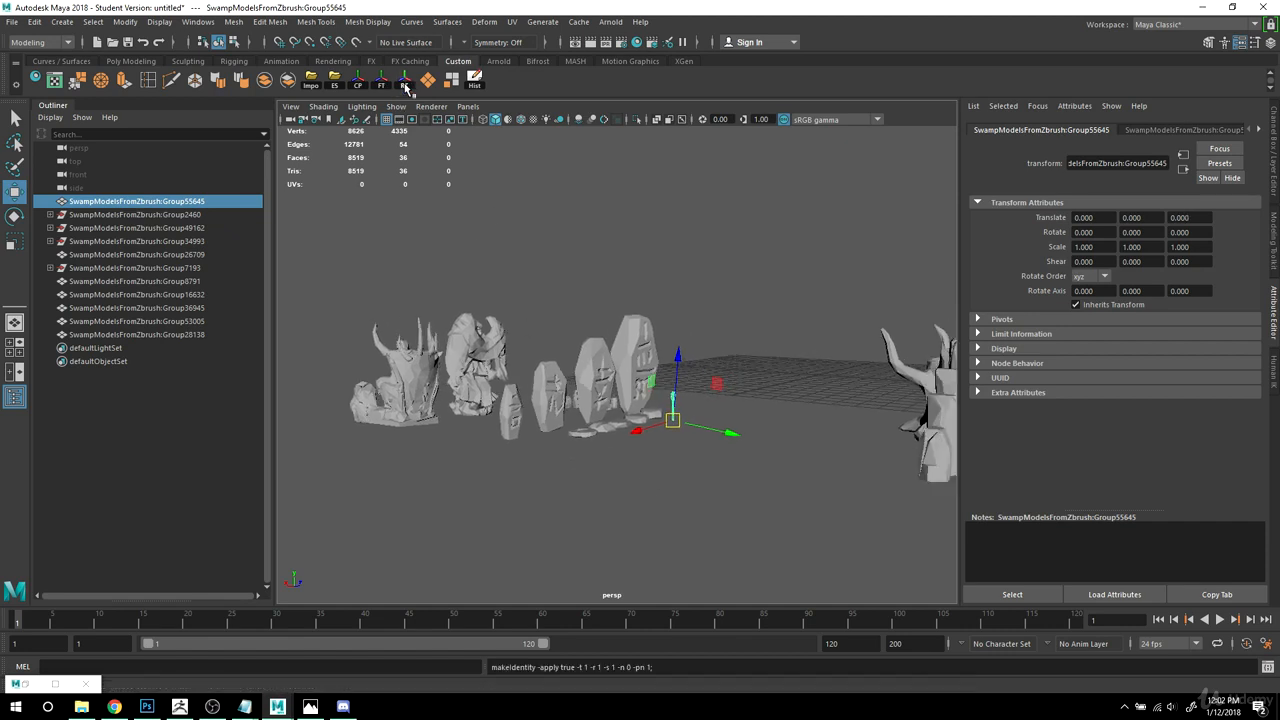
# Step: Undo the reset that sent the stalk model's pivot to the grid origin
pyautogui.keyDown('alt'); pyautogui.moveTo(832, 342); pyautogui.dragTo(860, 418); pyautogui.keyUp('alt')
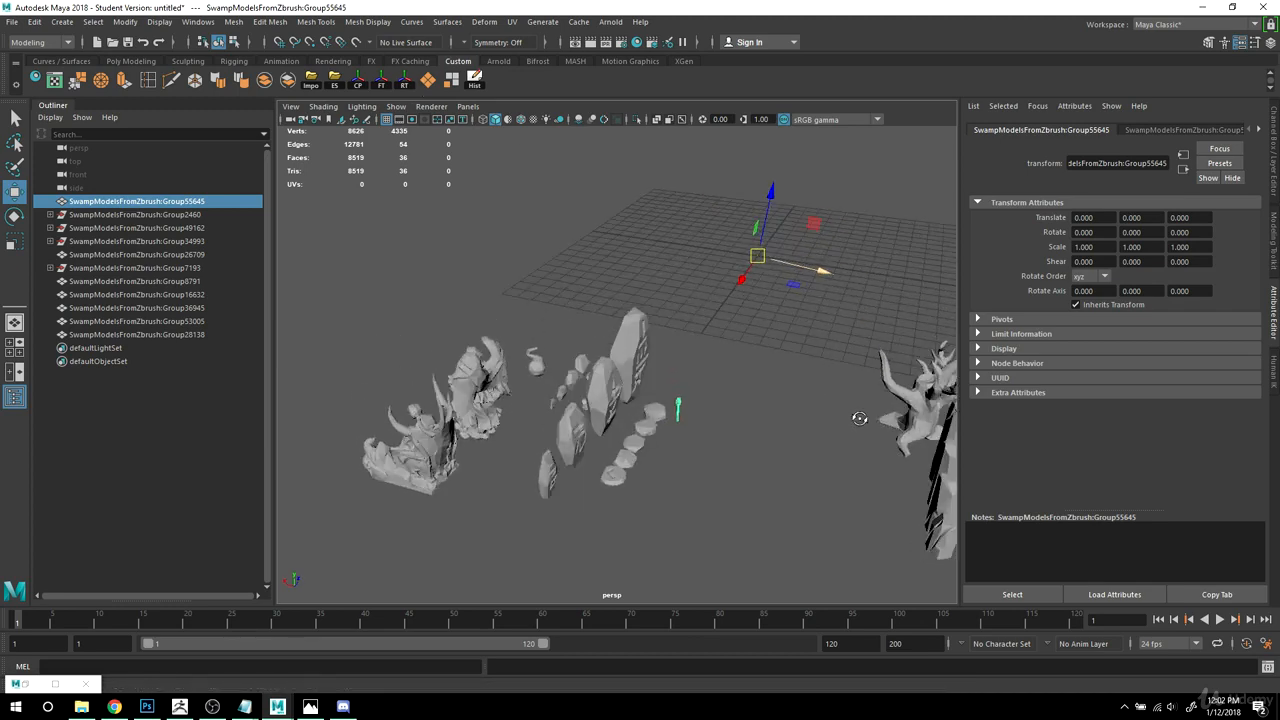
pyautogui.hotkey('ctrl', 'z')
pyautogui.keyDown('alt'); pyautogui.moveTo(782, 418); pyautogui.dragTo(579, 452); pyautogui.keyUp('alt')
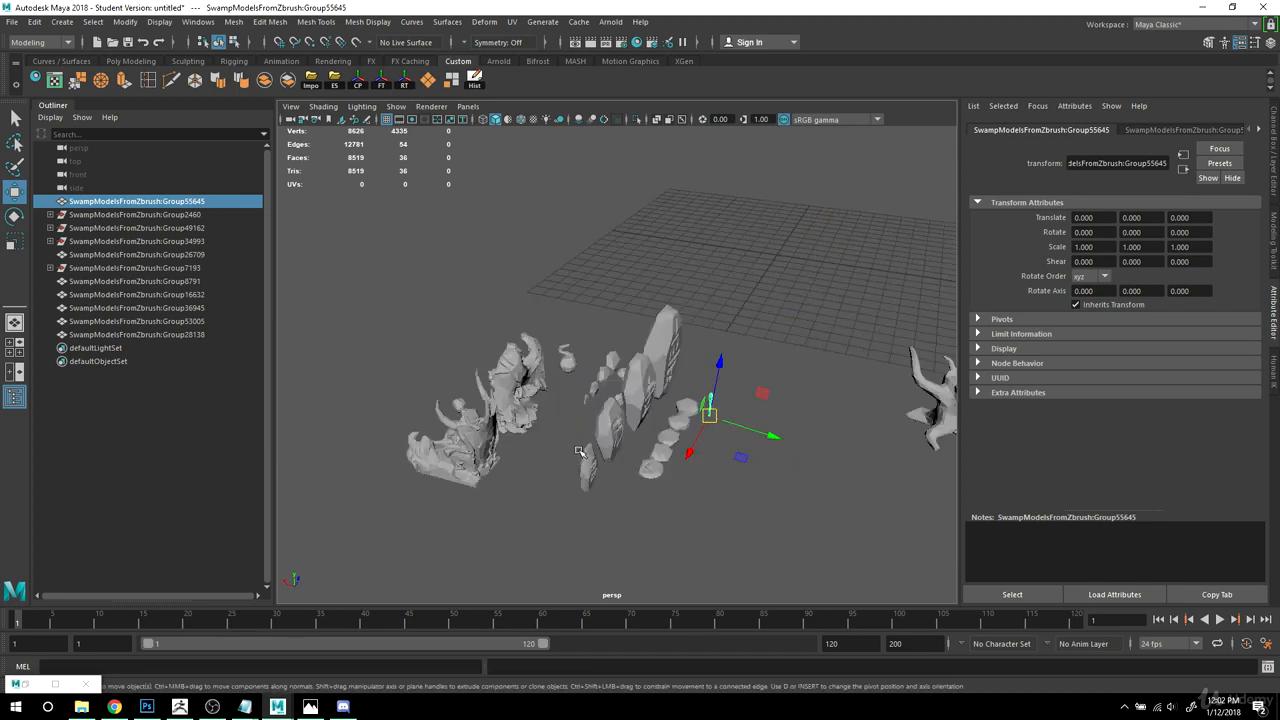
# Step: Create a polygon plane at the grid's centre and scale it up uniformly to about 19 units wide
pyautogui.keyDown('alt'); pyautogui.moveTo(702, 500); pyautogui.dragTo(613, 374); pyautogui.keyUp('alt')
pyautogui.click(428, 80)
pyautogui.press('r')
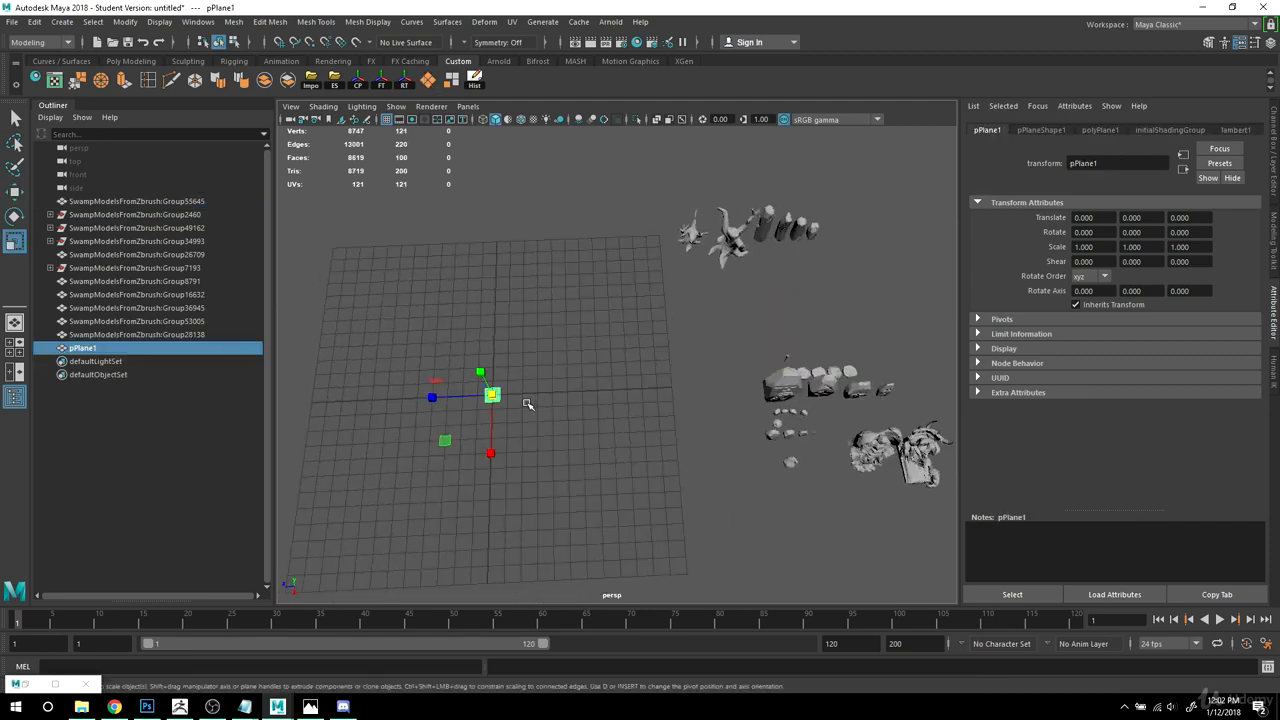
pyautogui.moveTo(493, 395); pyautogui.dragTo(840, 362)
# Step: Set the plane's width and height subdivisions to 2 each
pyautogui.click(1098, 130)
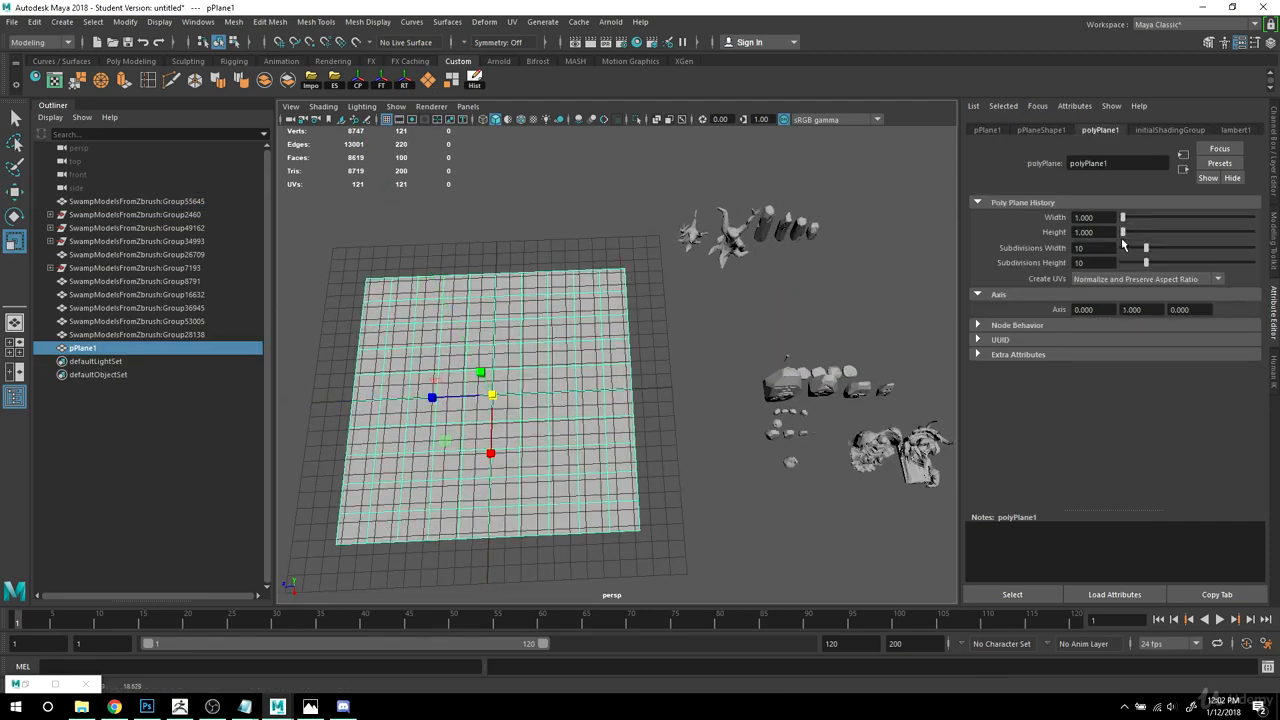
pyautogui.write('2')
pyautogui.press('Tab')
pyautogui.write('2')
pyautogui.press('Return')
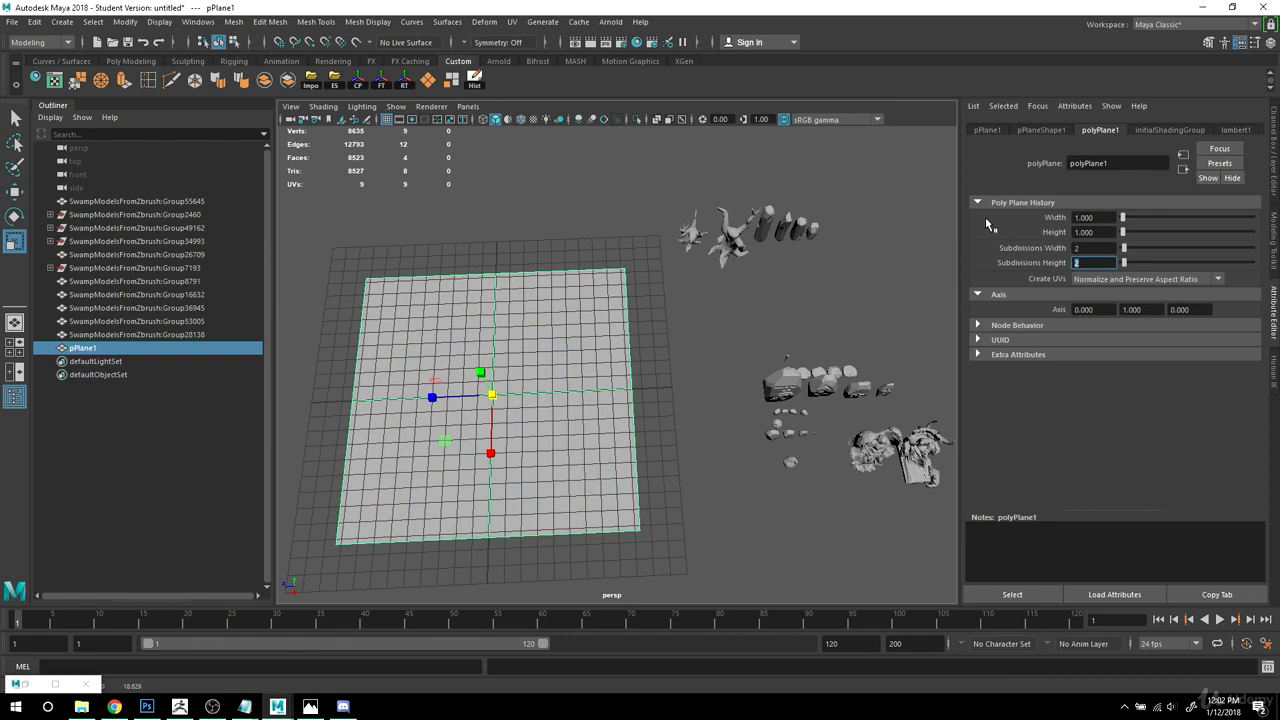
# Step: Select the stalk model and snap it onto the grid origin at the centre of the plane
pyautogui.keyDown('alt'); pyautogui.moveTo(575, 355); pyautogui.dragTo(626, 354, button='right'); pyautogui.keyUp('alt')
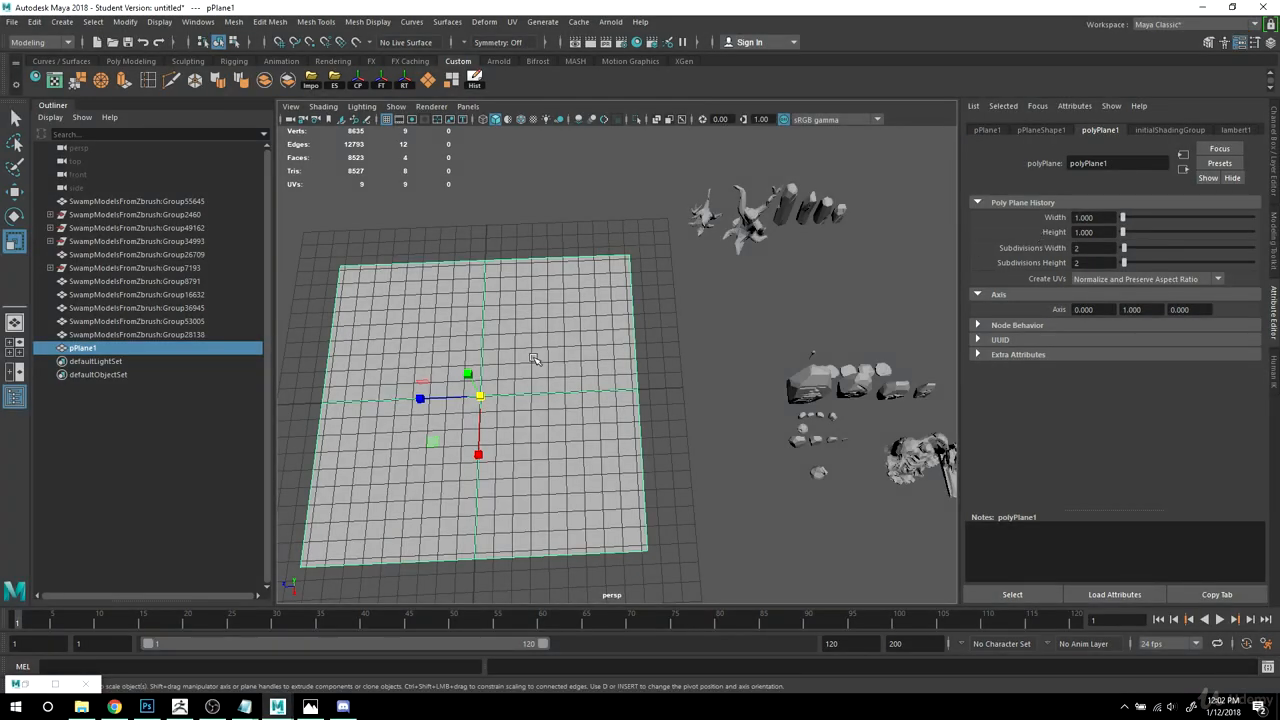
pyautogui.keyDown('alt'); pyautogui.moveTo(531, 356); pyautogui.dragTo(585, 364, button='right'); pyautogui.keyUp('alt')
pyautogui.keyDown('alt'); pyautogui.moveTo(585, 364); pyautogui.dragTo(587, 354, button='middle'); pyautogui.keyUp('alt')
pyautogui.click(838, 336)
pyautogui.press('w')
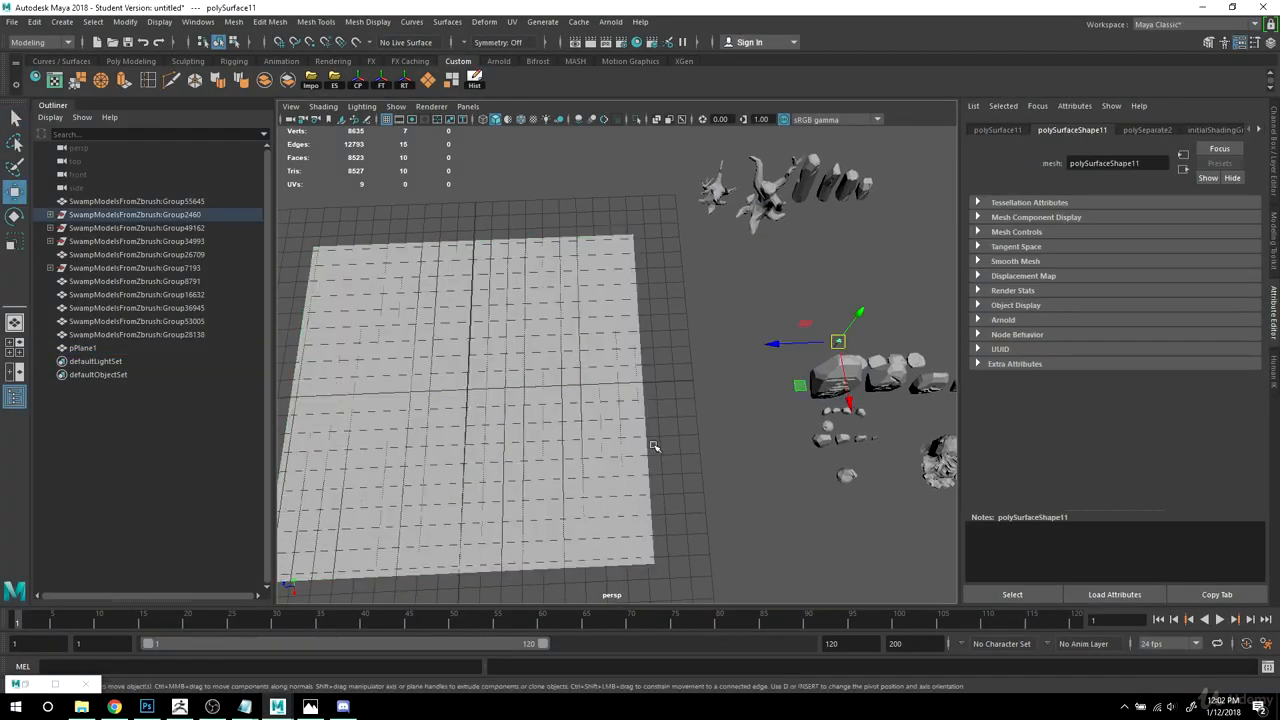
pyautogui.keyDown('alt'); pyautogui.moveTo(652, 446); pyautogui.dragTo(630, 242); pyautogui.keyUp('alt')
pyautogui.press('q')
pyautogui.click(802, 208)
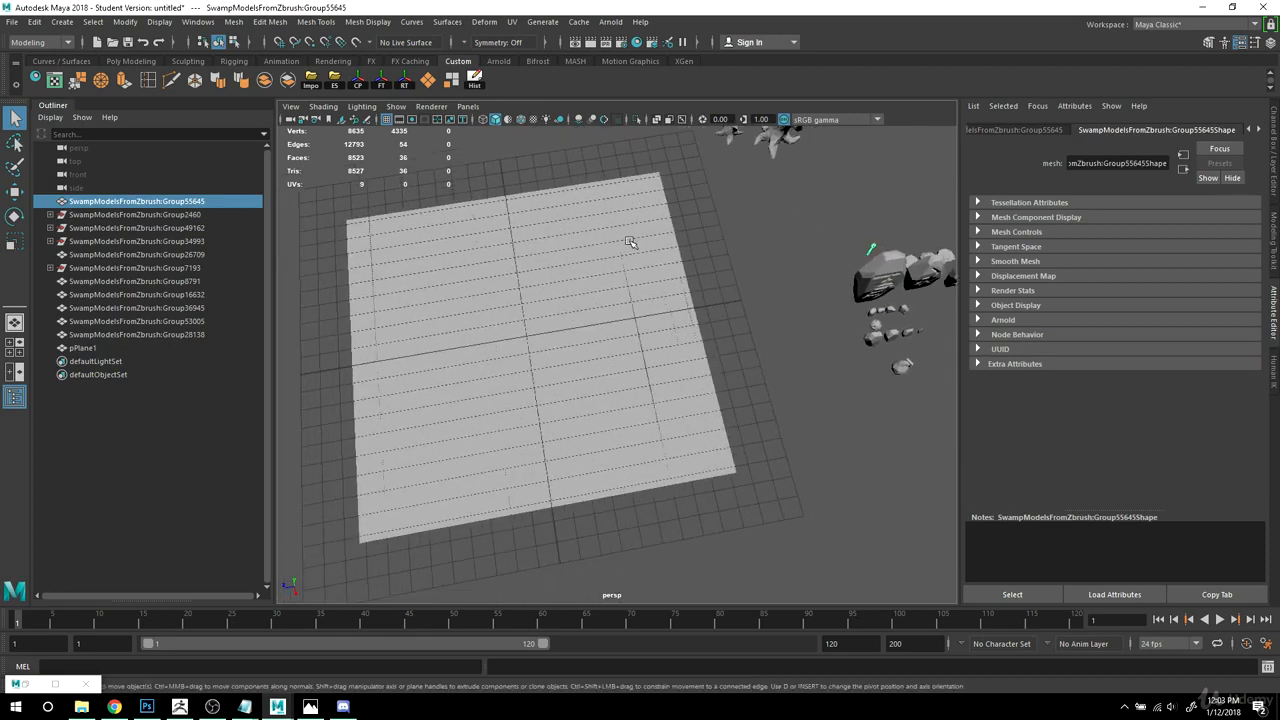
pyautogui.moveTo(866, 255); pyautogui.dragTo(567, 314)
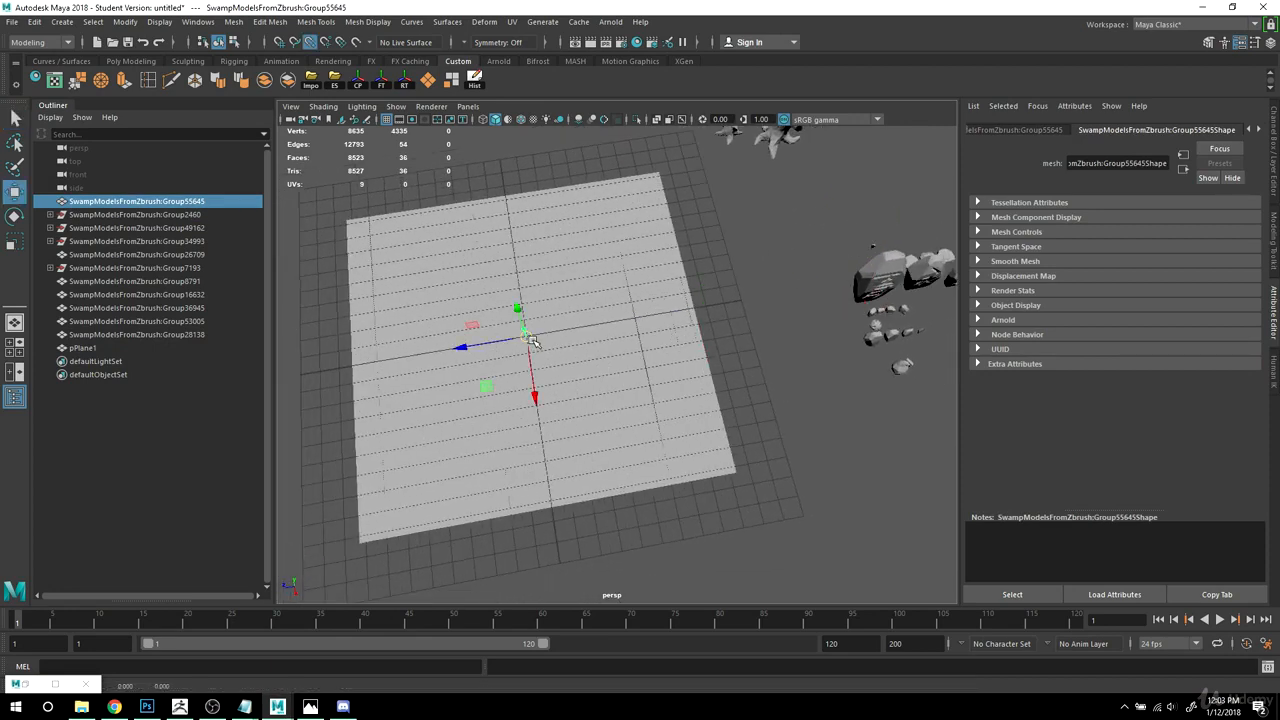
# Step: Freeze the stalk model's transformations at the grid origin
pyautogui.press('f')
pyautogui.keyDown('alt'); pyautogui.moveTo(648, 355); pyautogui.dragTo(866, 360, button='right'); pyautogui.keyUp('alt')
pyautogui.keyDown('alt'); pyautogui.moveTo(730, 384); pyautogui.dragTo(606, 289); pyautogui.keyUp('alt')
pyautogui.keyDown('alt'); pyautogui.moveTo(606, 289); pyautogui.dragTo(545, 316, button='middle'); pyautogui.keyUp('alt')
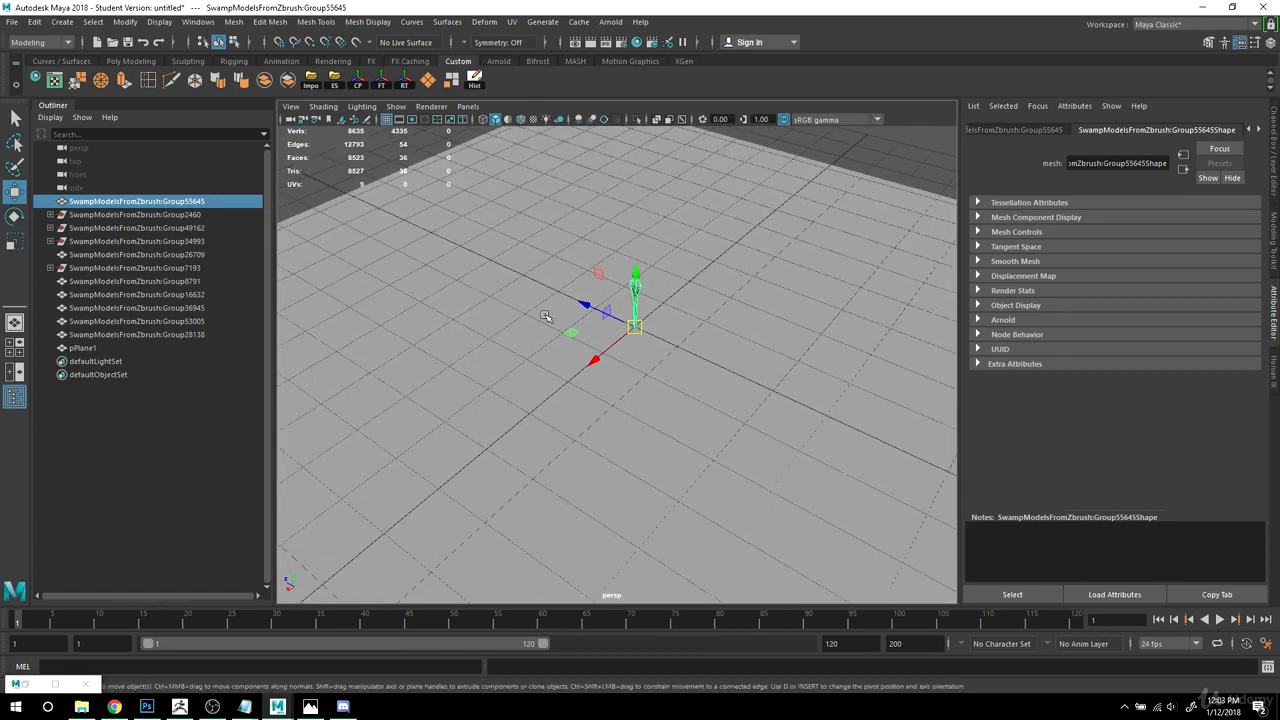
pyautogui.scroll(3, 545, 316)
pyautogui.scroll(-6, 617, 360)
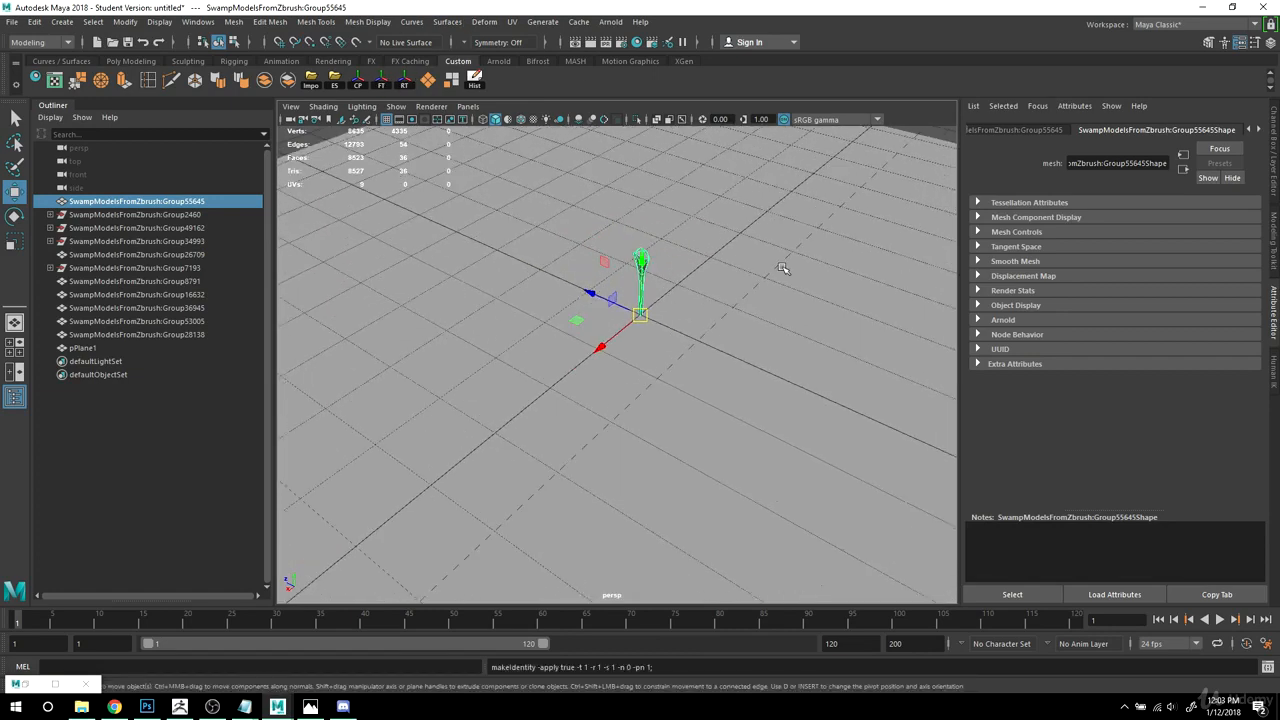
# Step: Add the ground plane to the stalk selection and combine both into one mesh
pyautogui.click(660, 328)
pyautogui.scroll(3, 660, 328)
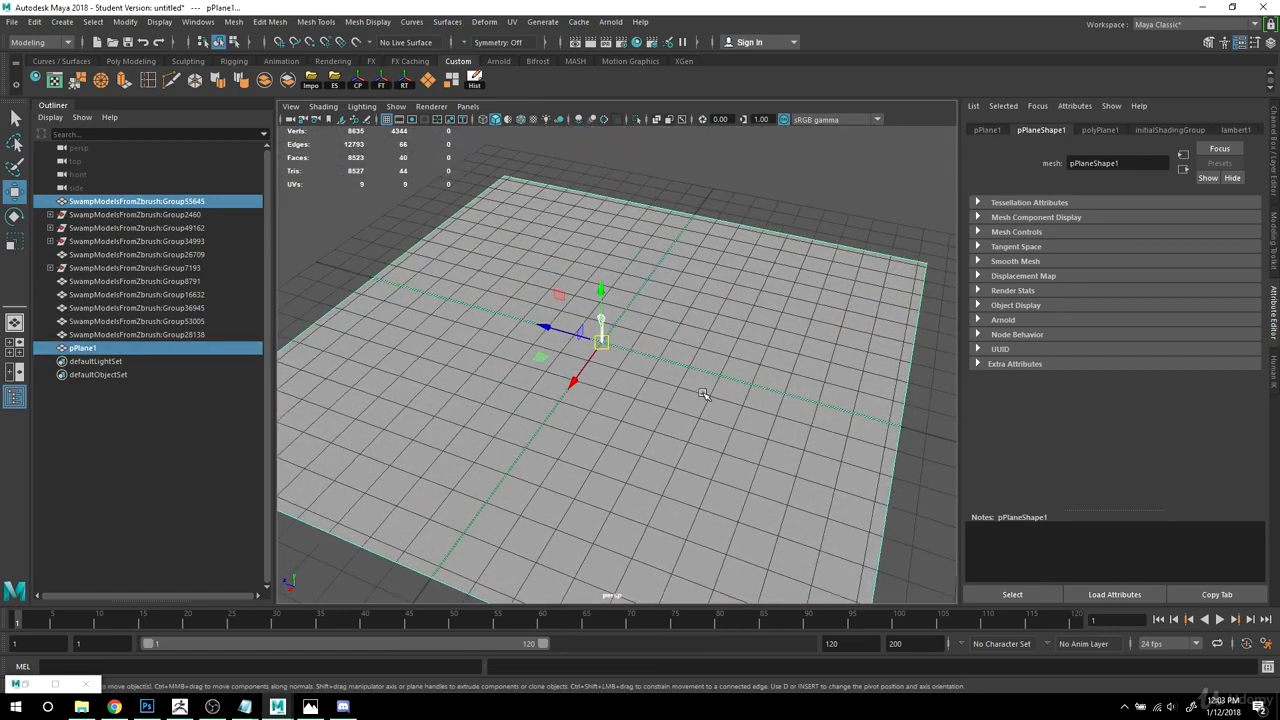
pyautogui.keyDown('alt'); pyautogui.moveTo(660, 328); pyautogui.dragTo(694, 346); pyautogui.keyUp('alt')
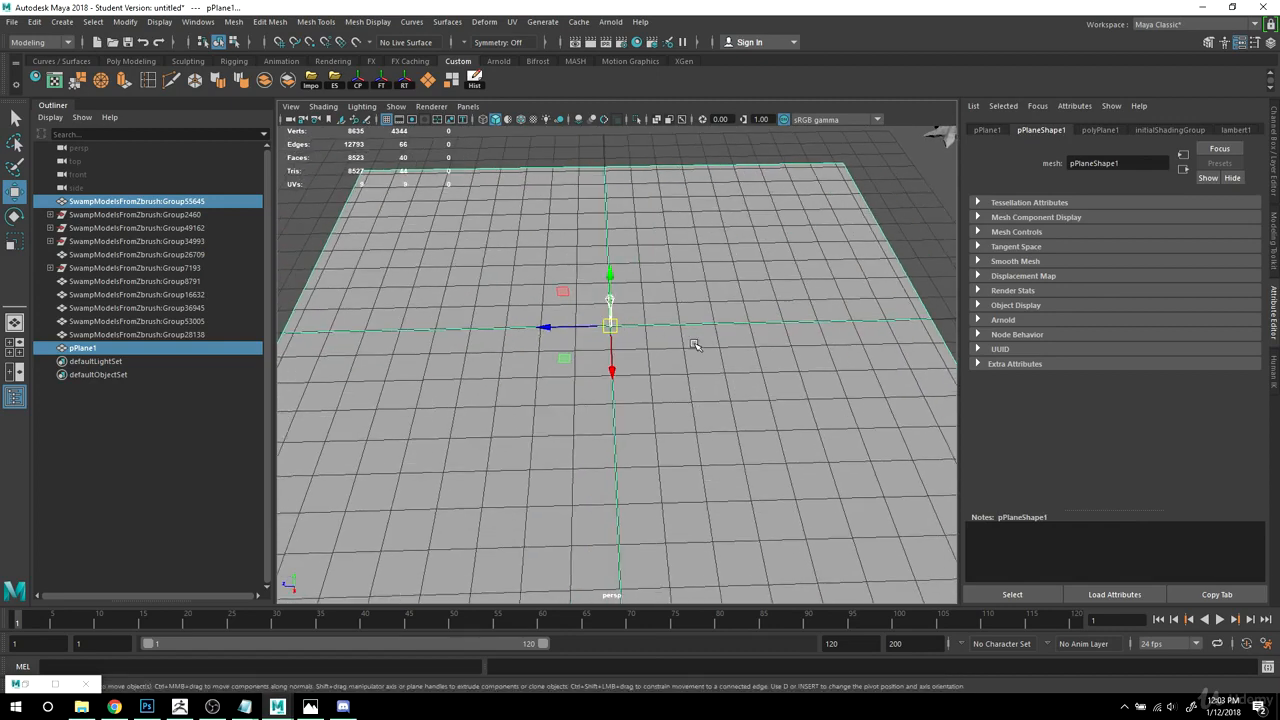
pyautogui.click(265, 85)
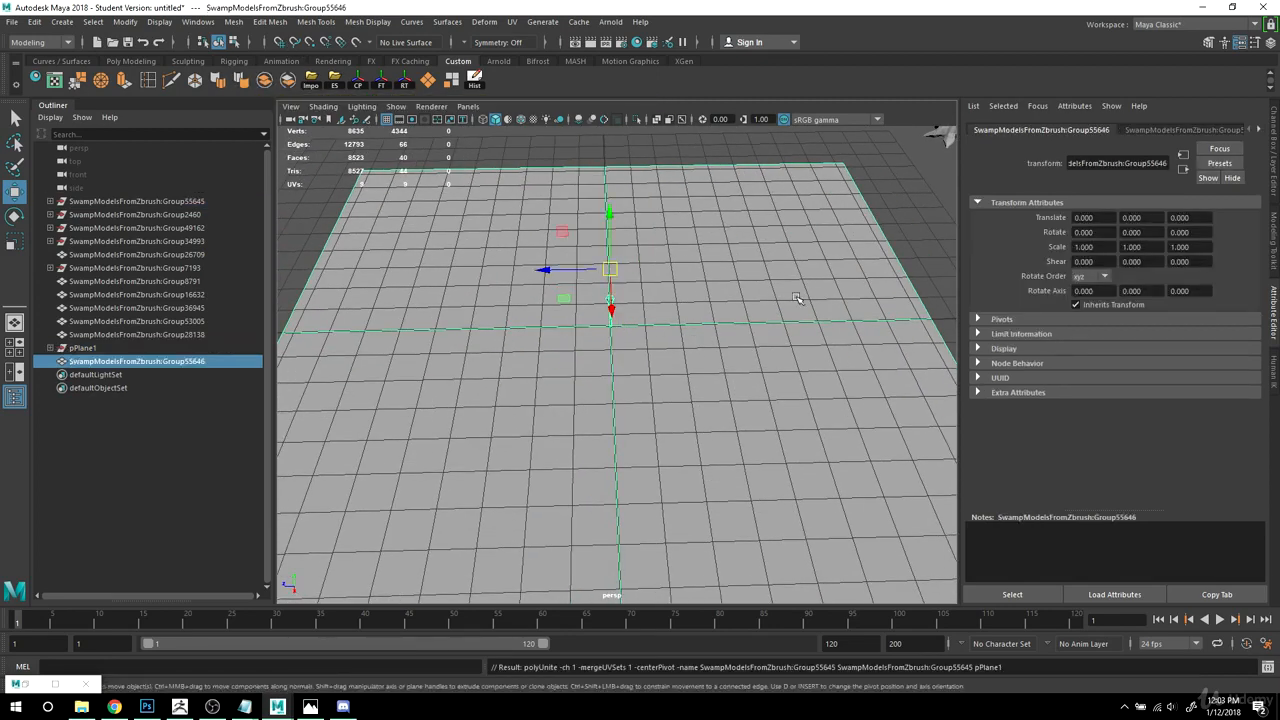
# Step: Freeze the combined mesh's transformations and reset its pivot to the grid origin
pyautogui.keyDown('alt'); pyautogui.moveTo(700, 320); pyautogui.dragTo(528, 128); pyautogui.keyUp('alt')
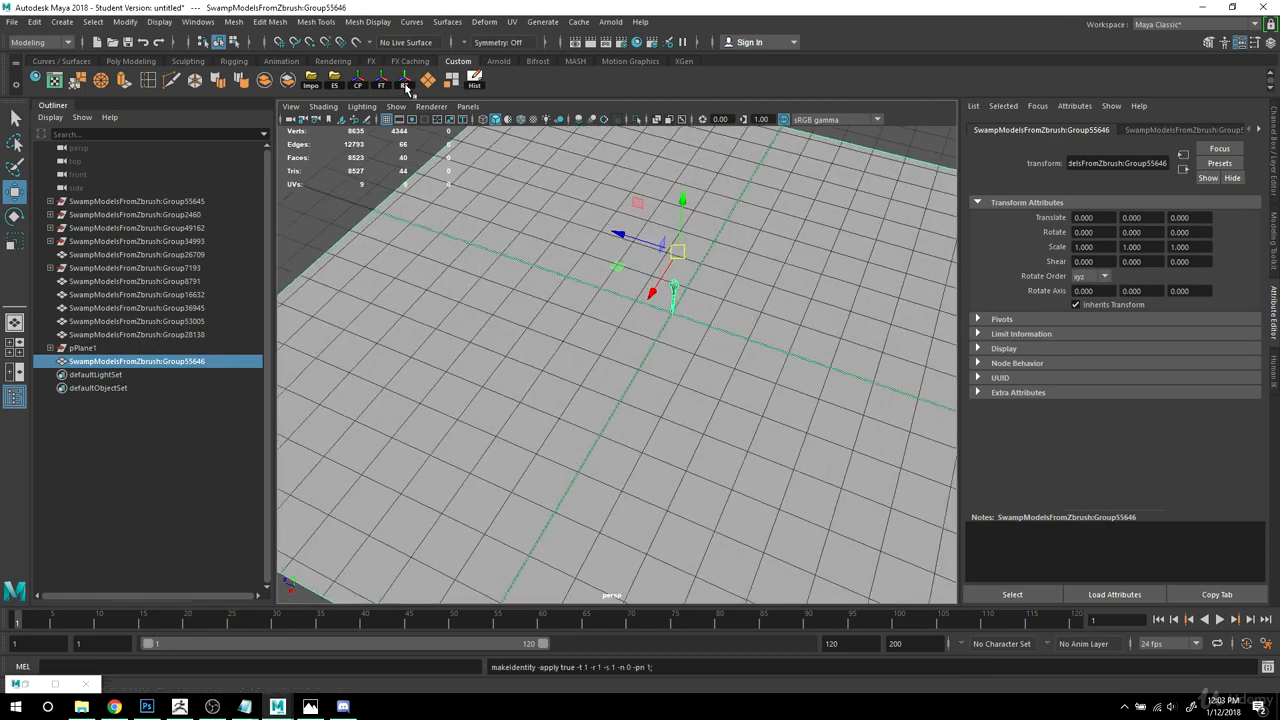
pyautogui.keyDown('alt'); pyautogui.moveTo(776, 312); pyautogui.dragTo(815, 291); pyautogui.keyUp('alt')
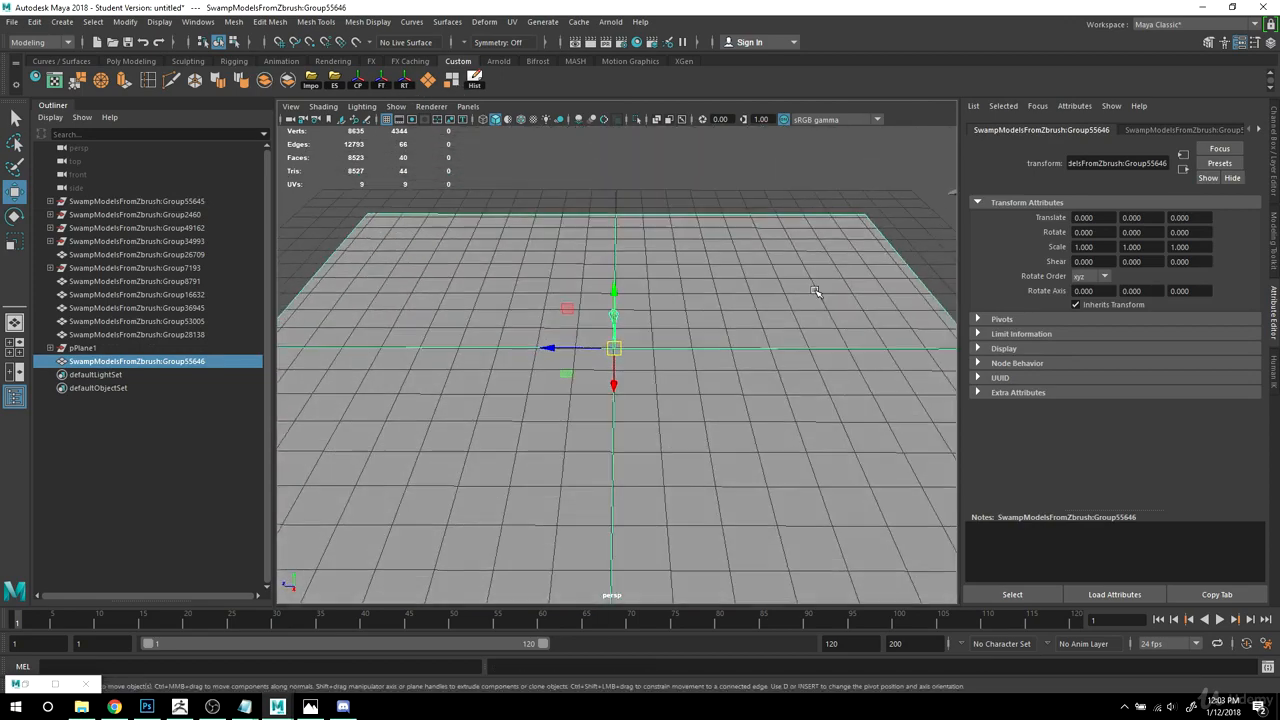
# Step: Delete the four plane faces from the combined mesh, keeping only the stalk
pyautogui.rightClick(680, 277)
pyautogui.moveTo(681, 302); pyautogui.dragTo(681, 312, button='right')
pyautogui.click(677, 279)
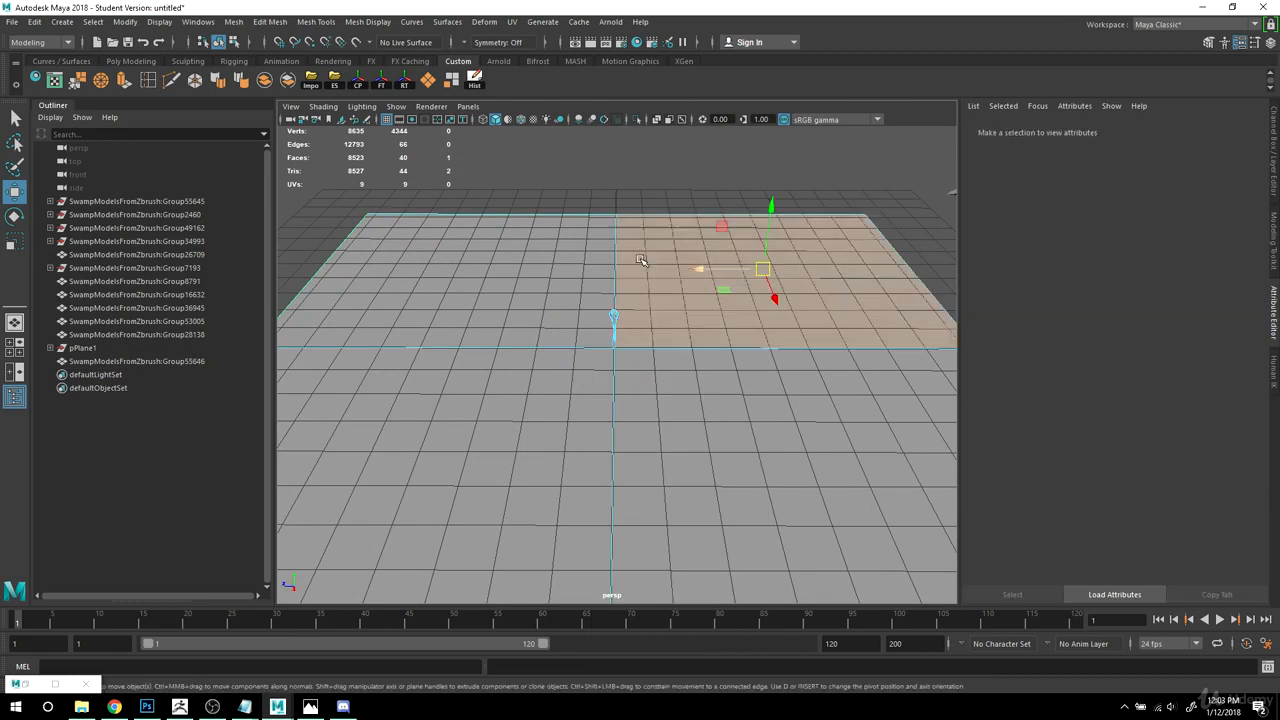
pyautogui.keyDown('shift'); pyautogui.click(558, 279); pyautogui.keyUp('shift')
pyautogui.keyDown('shift'); pyautogui.click(529, 434); pyautogui.keyUp('shift')
pyautogui.keyDown('shift'); pyautogui.click(741, 431); pyautogui.keyUp('shift')
pyautogui.press('Delete')
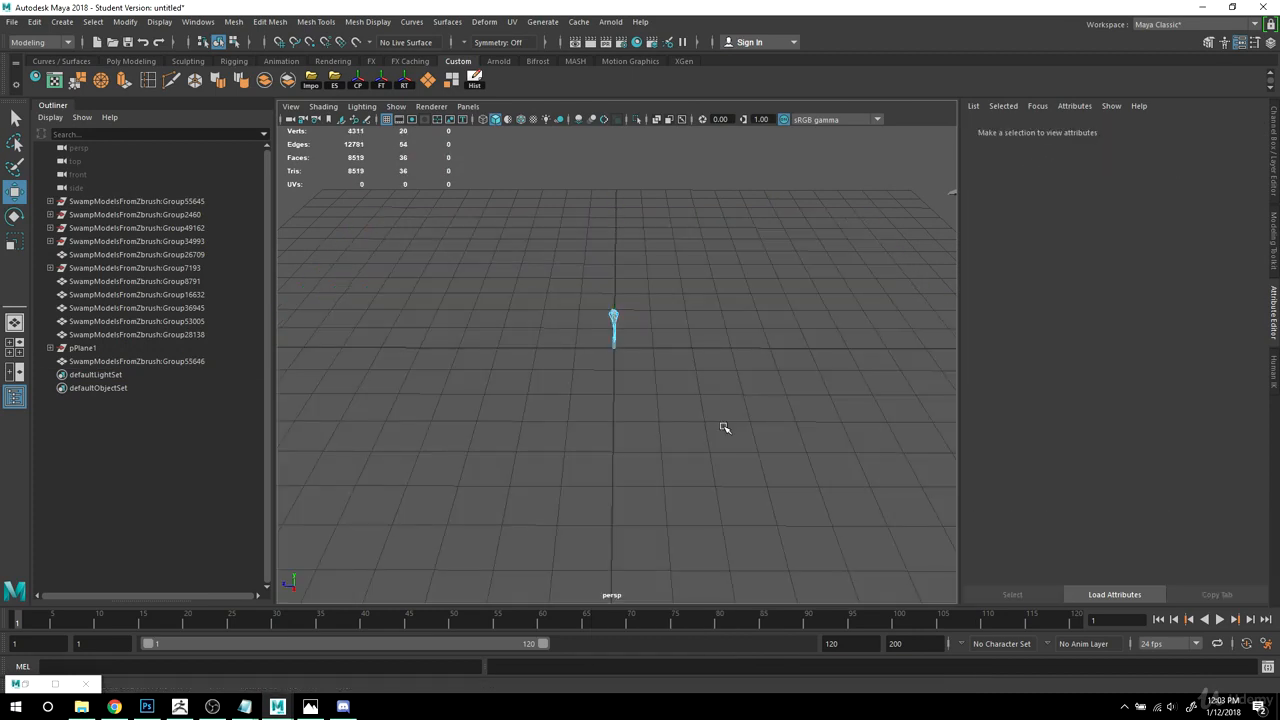
# Step: Reselect the stalk as an object and examine its pivot at the base from close up and afar
pyautogui.moveTo(594, 323); pyautogui.dragTo(660, 306, button='right')
pyautogui.click(623, 329)
pyautogui.click(615, 325)
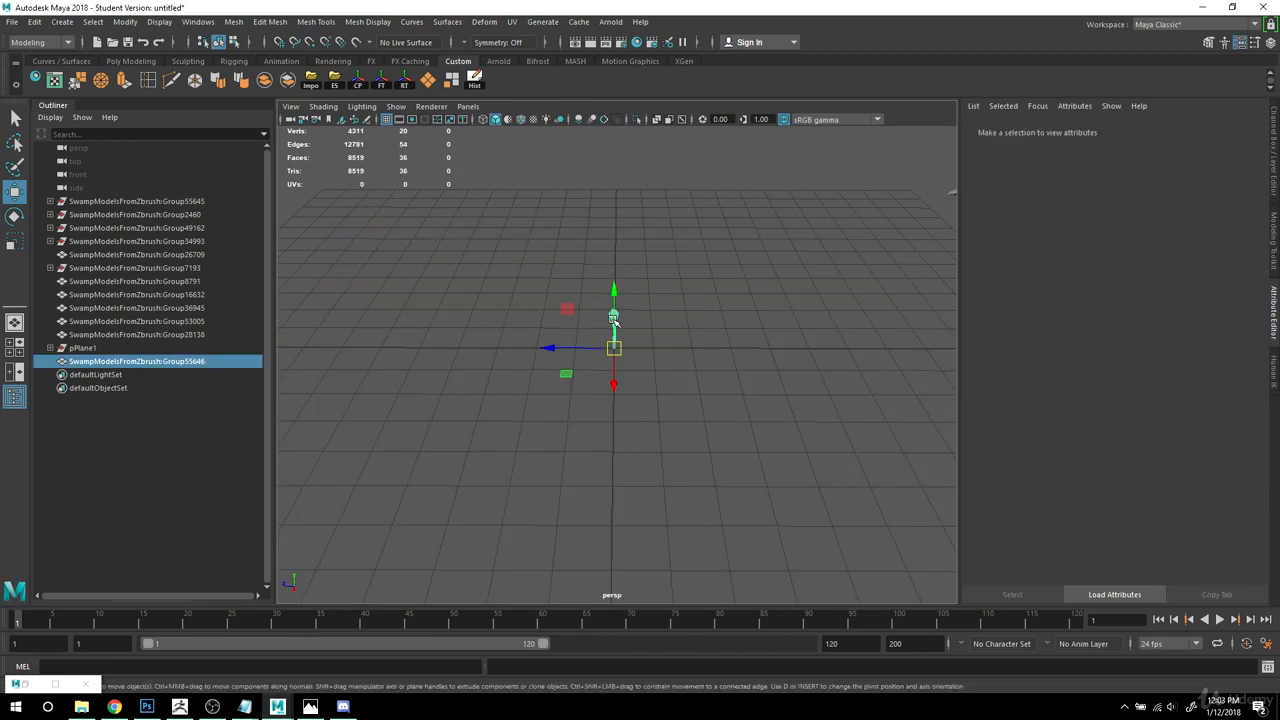
pyautogui.keyDown('alt'); pyautogui.moveTo(802, 385); pyautogui.dragTo(637, 364, button='right'); pyautogui.keyUp('alt')
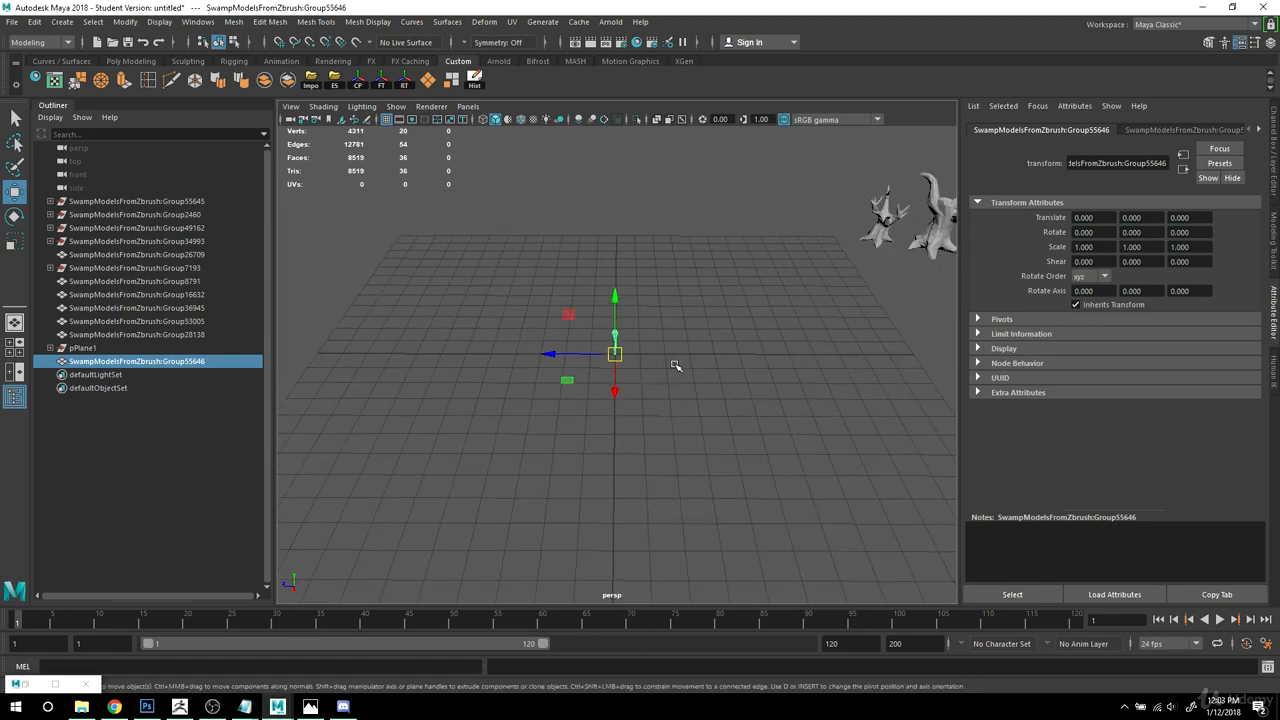
pyautogui.press('f')
pyautogui.keyDown('alt'); pyautogui.moveTo(698, 415); pyautogui.dragTo(1005, 372); pyautogui.keyUp('alt')
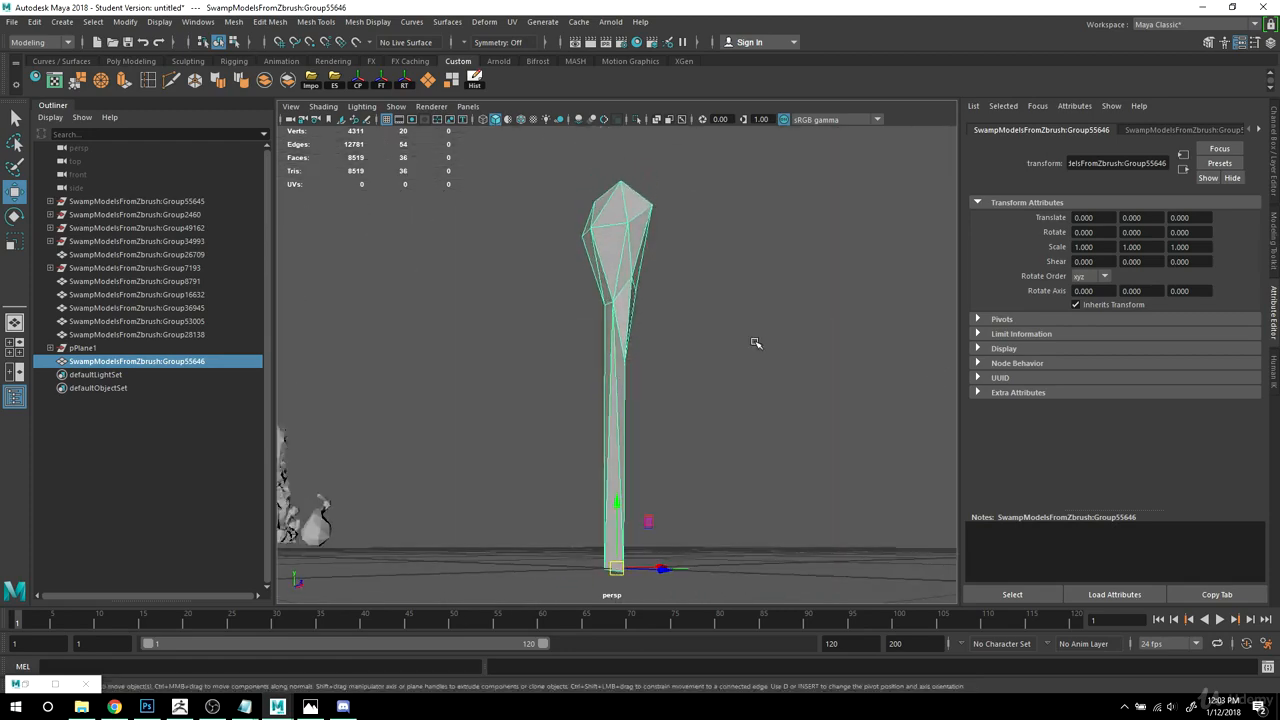
pyautogui.keyDown('alt'); pyautogui.moveTo(754, 340); pyautogui.dragTo(577, 417); pyautogui.keyUp('alt')
pyautogui.keyDown('alt'); pyautogui.moveTo(800, 380); pyautogui.dragTo(679, 357, button='right'); pyautogui.keyUp('alt')
pyautogui.keyDown('alt'); pyautogui.moveTo(679, 357); pyautogui.dragTo(443, 386); pyautogui.keyUp('alt')
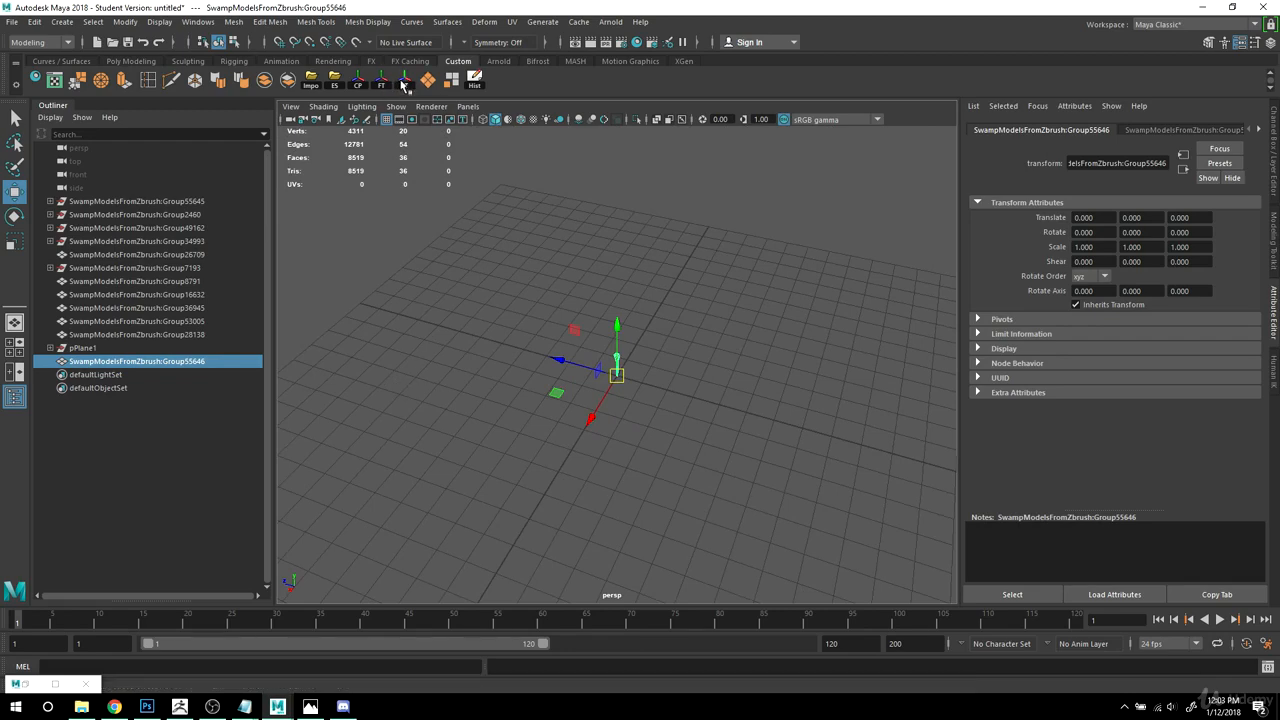
# Step: Move the stalk along the ground to about -9 in X and -16 in Z, near the tree models, and deselect it
pyautogui.keyDown('alt'); pyautogui.moveTo(592, 240); pyautogui.dragTo(710, 338); pyautogui.keyUp('alt')
pyautogui.keyDown('alt'); pyautogui.moveTo(583, 382); pyautogui.dragTo(604, 429); pyautogui.keyUp('alt')
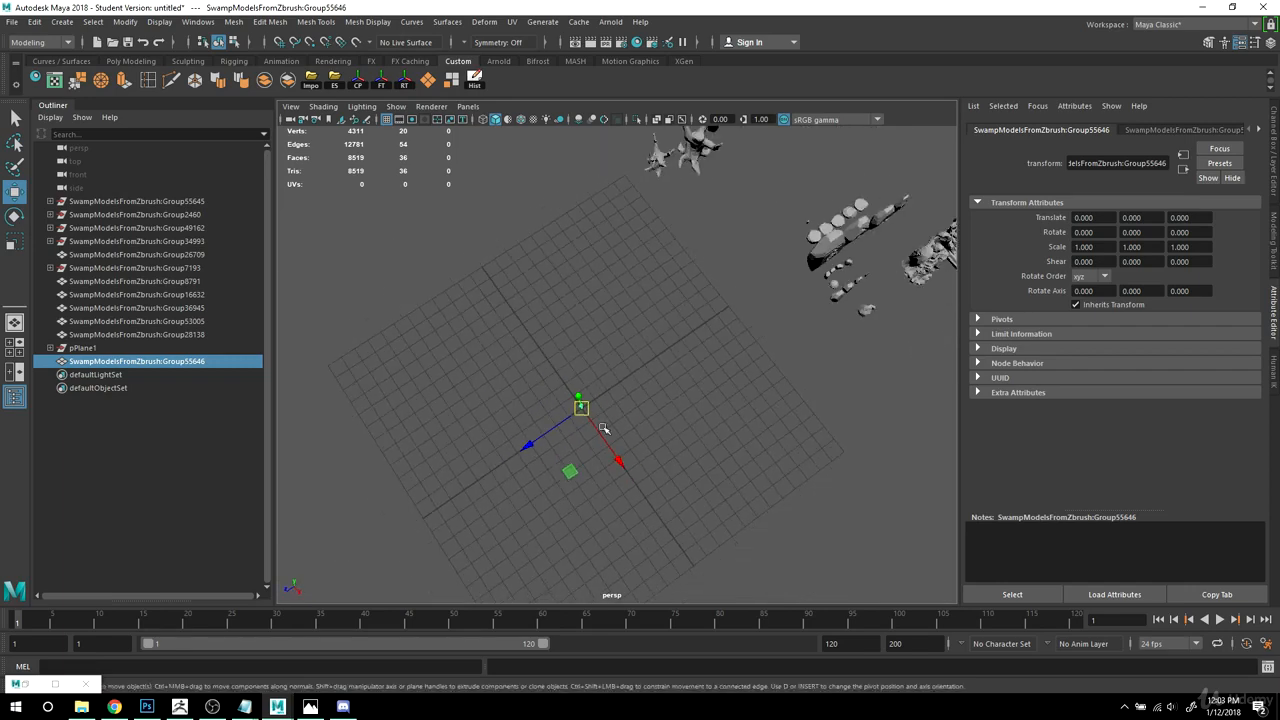
pyautogui.moveTo(570, 471); pyautogui.dragTo(666, 223, button='middle')
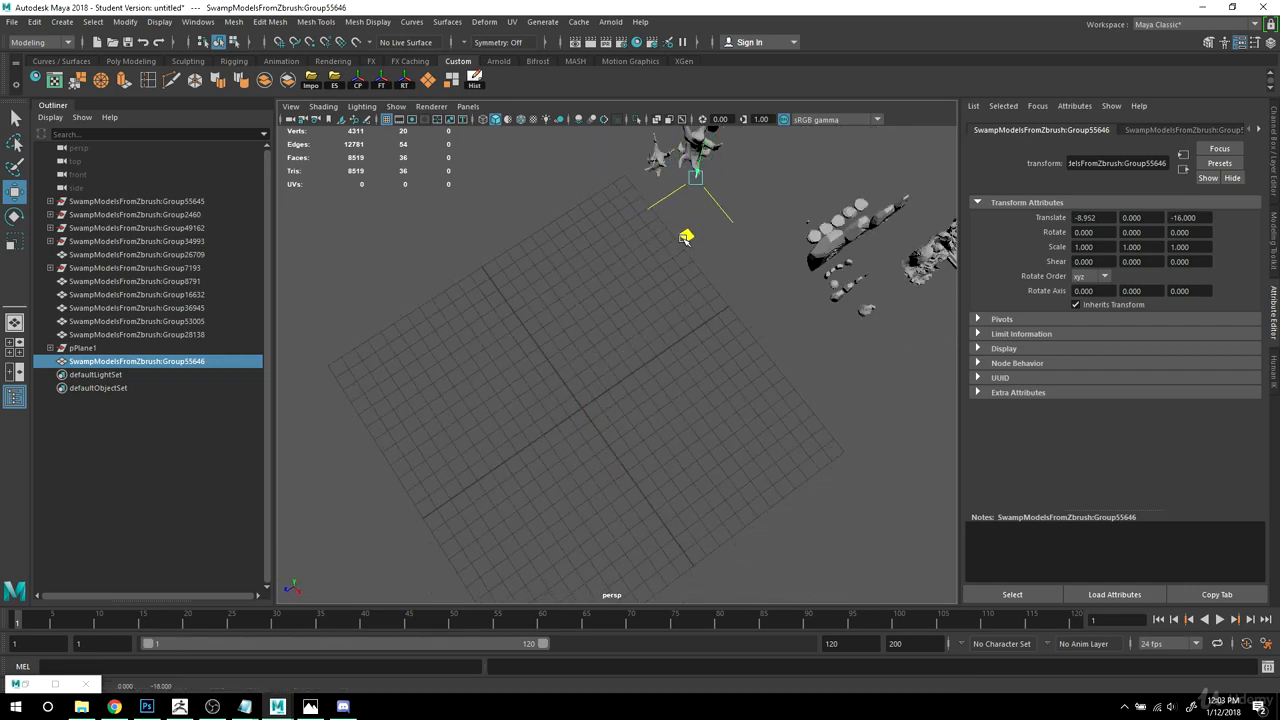
pyautogui.click(720, 283)
# Step: Examine the remaining models beside the grid, including the flat stepping stone next to the small crystal
pyautogui.keyDown('alt'); pyautogui.moveTo(720, 283); pyautogui.dragTo(643, 403, button='middle'); pyautogui.keyUp('alt')
pyautogui.keyDown('alt'); pyautogui.moveTo(643, 403); pyautogui.dragTo(677, 326); pyautogui.keyUp('alt')
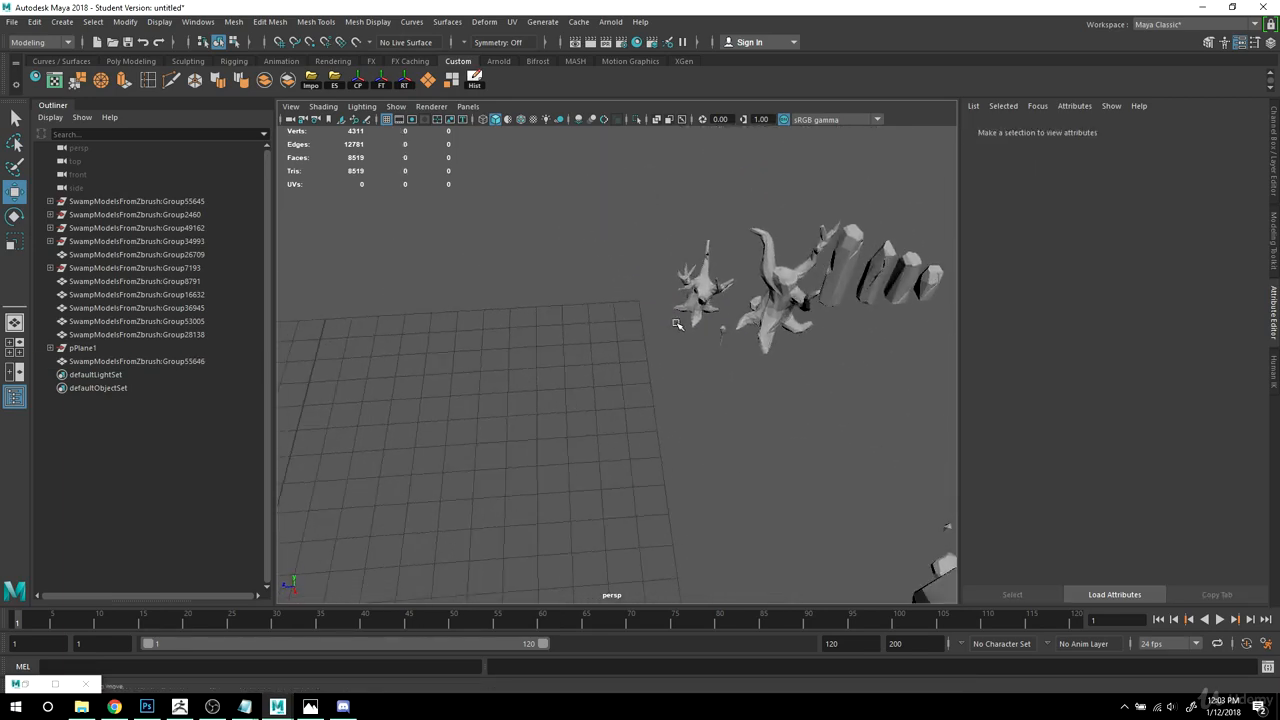
pyautogui.keyDown('alt'); pyautogui.moveTo(677, 326); pyautogui.dragTo(609, 222, button='middle'); pyautogui.keyUp('alt')
pyautogui.keyDown('alt'); pyautogui.moveTo(609, 222); pyautogui.dragTo(606, 257); pyautogui.keyUp('alt')
pyautogui.scroll(-4, 630, 277)
pyautogui.keyDown('alt'); pyautogui.moveTo(654, 297); pyautogui.dragTo(648, 314); pyautogui.keyUp('alt')
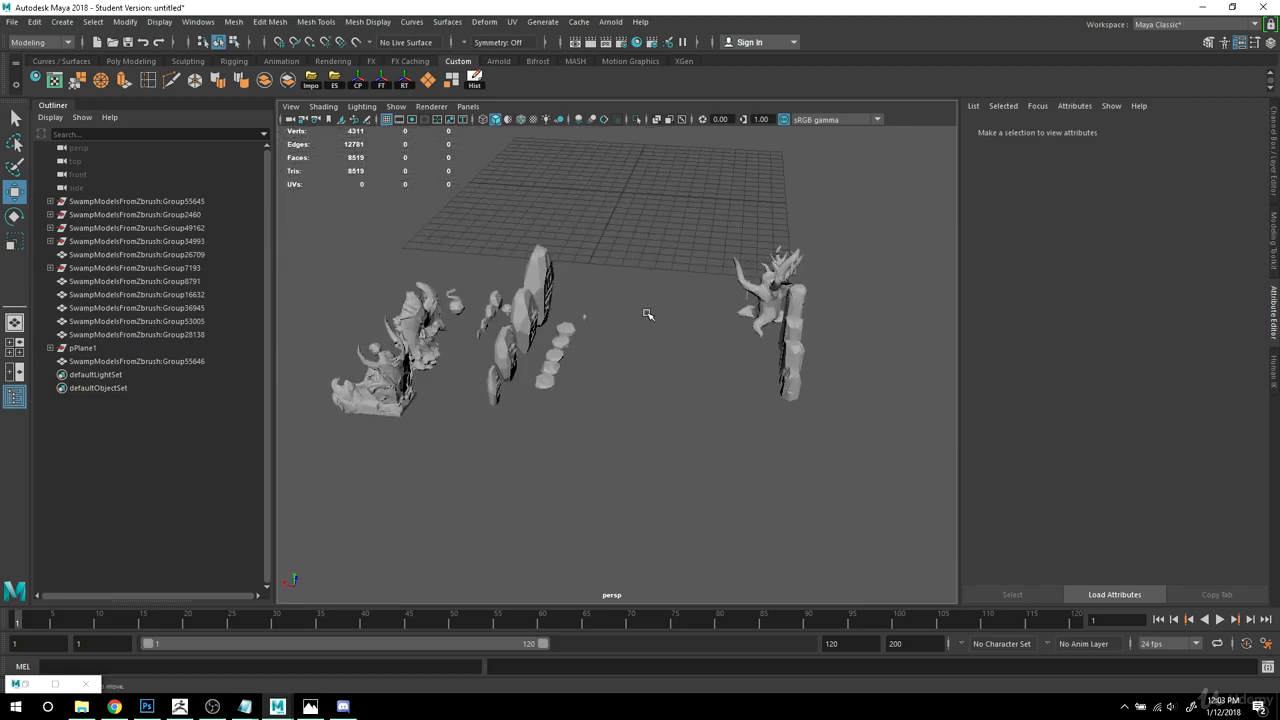
pyautogui.click(566, 330)
pyautogui.press('f')
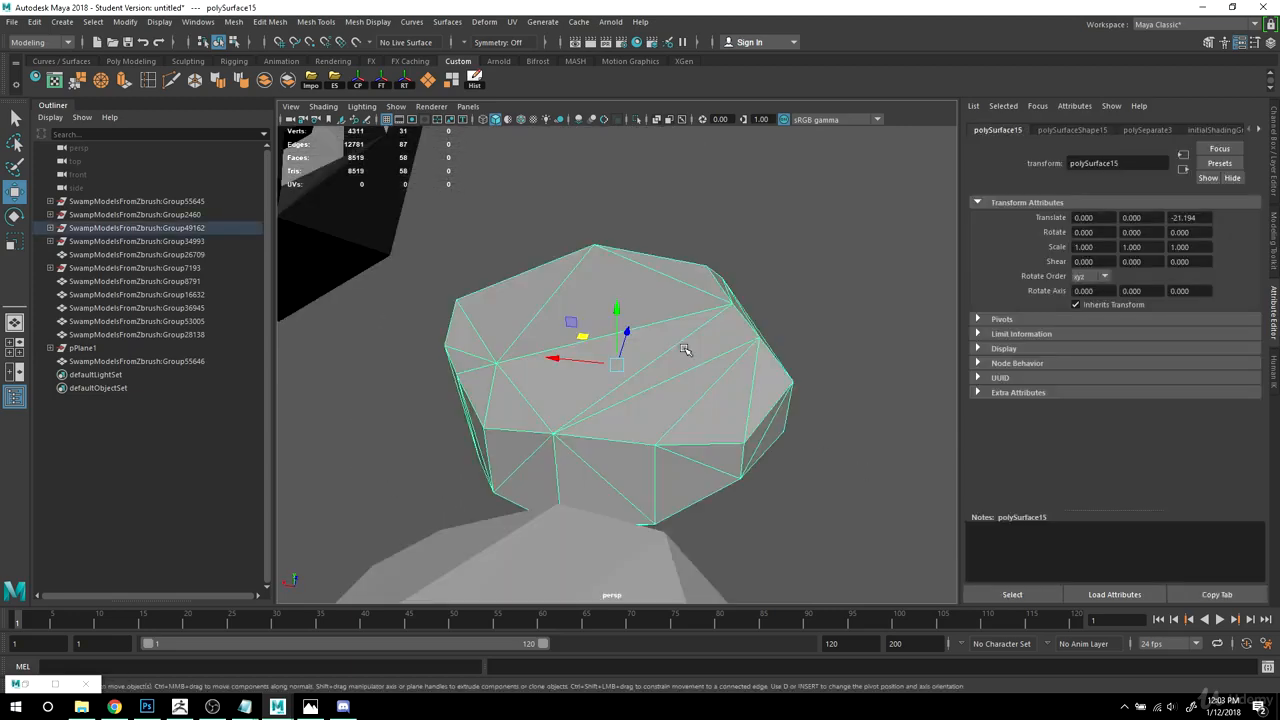
pyautogui.scroll(-6, 802, 409)
pyautogui.keyDown('alt'); pyautogui.moveTo(802, 409); pyautogui.dragTo(692, 365); pyautogui.keyUp('alt')
pyautogui.scroll(-2, 703, 392)
# Step: Try to lower the pivot of the small crystal beside the last stepping stone to its bottom tip
pyautogui.click(744, 425)
pyautogui.scroll(5, 822, 457)
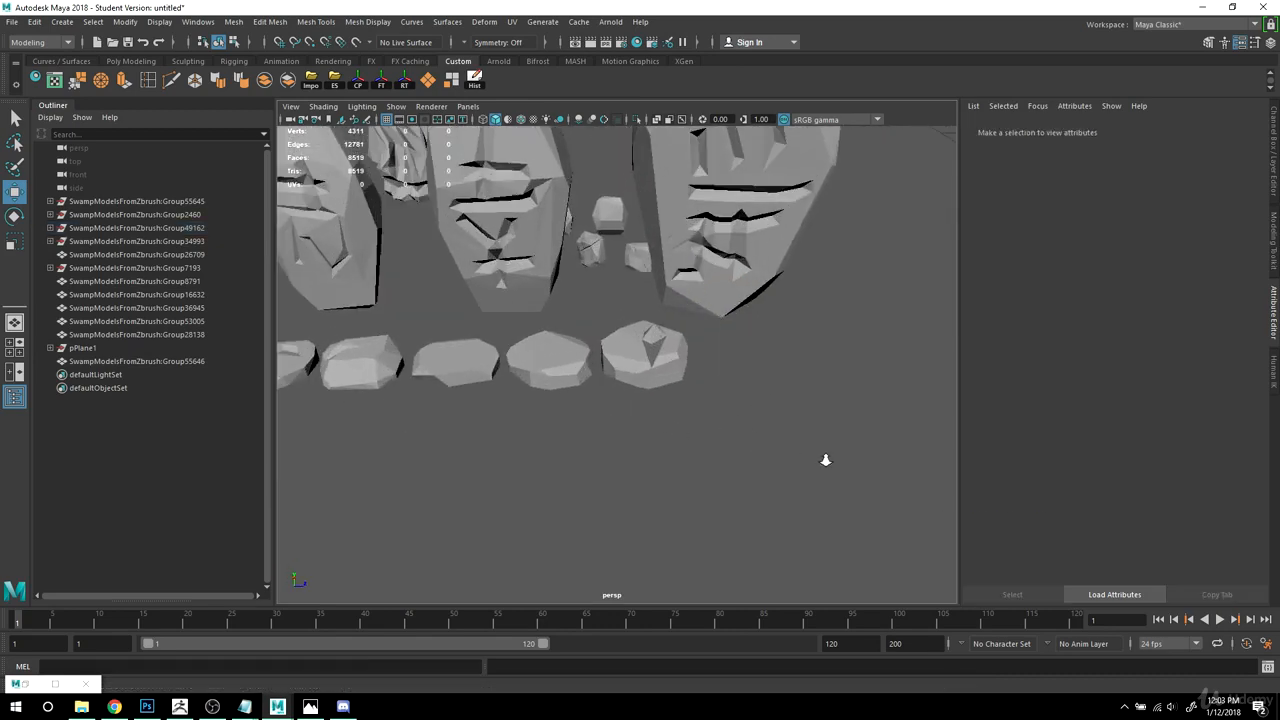
pyautogui.keyDown('alt'); pyautogui.moveTo(630, 440); pyautogui.dragTo(677, 380); pyautogui.keyUp('alt')
pyautogui.click(719, 336)
pyautogui.scroll(-1, 780, 412)
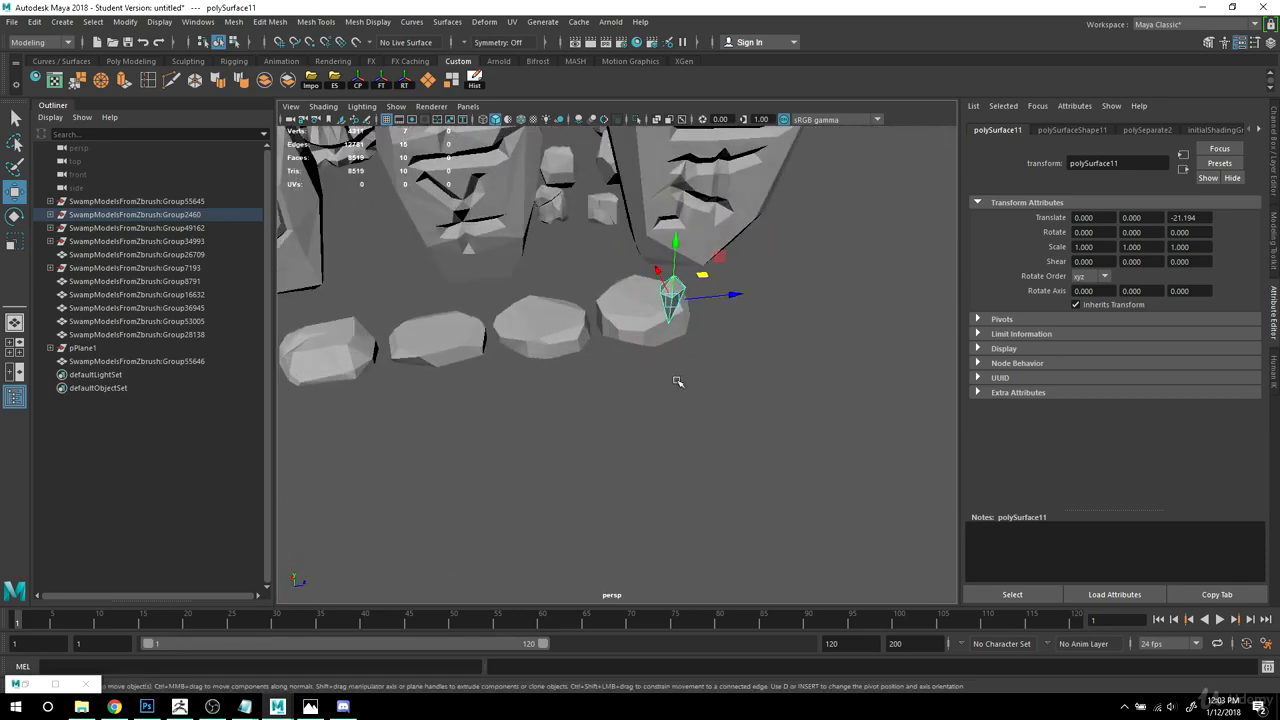
pyautogui.keyDown('alt'); pyautogui.moveTo(677, 380); pyautogui.dragTo(723, 403, button='right'); pyautogui.keyUp('alt')
pyautogui.keyDown('alt'); pyautogui.moveTo(723, 403); pyautogui.dragTo(716, 410); pyautogui.keyUp('alt')
pyautogui.keyDown('alt'); pyautogui.moveTo(642, 387); pyautogui.dragTo(695, 412); pyautogui.keyUp('alt')
pyautogui.press('d')
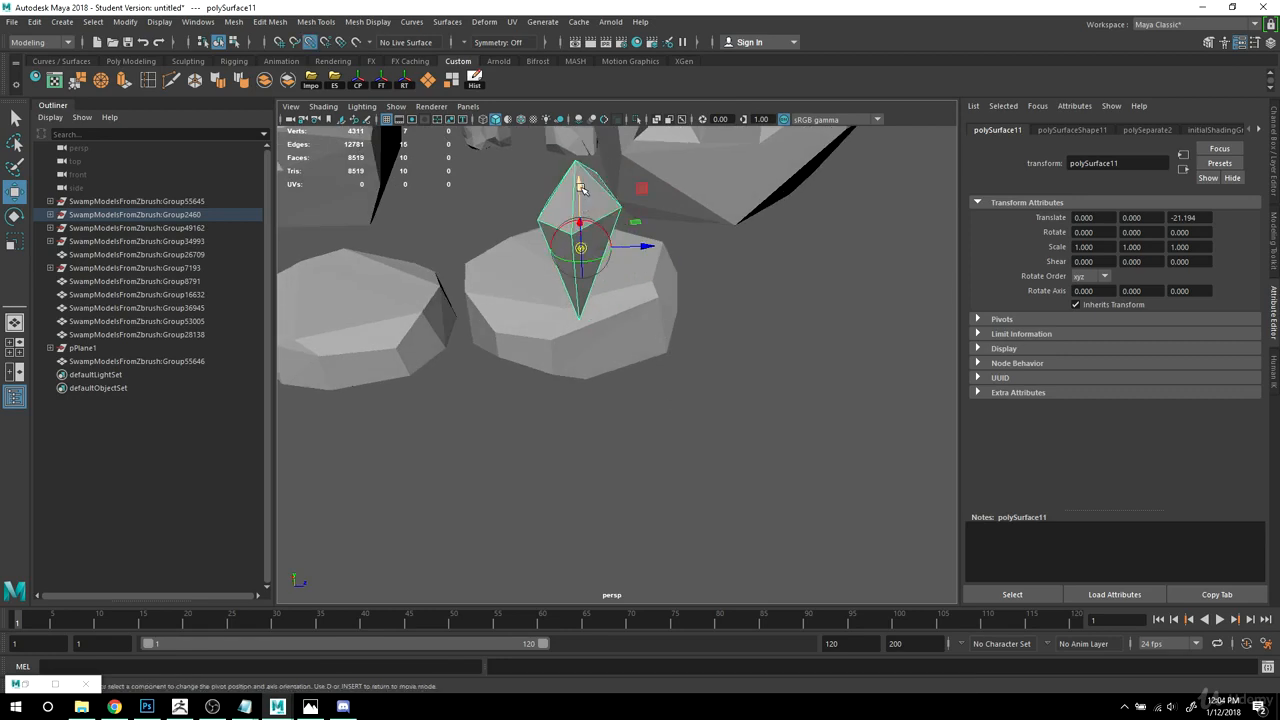
pyautogui.moveTo(580, 187); pyautogui.dragTo(586, 405)
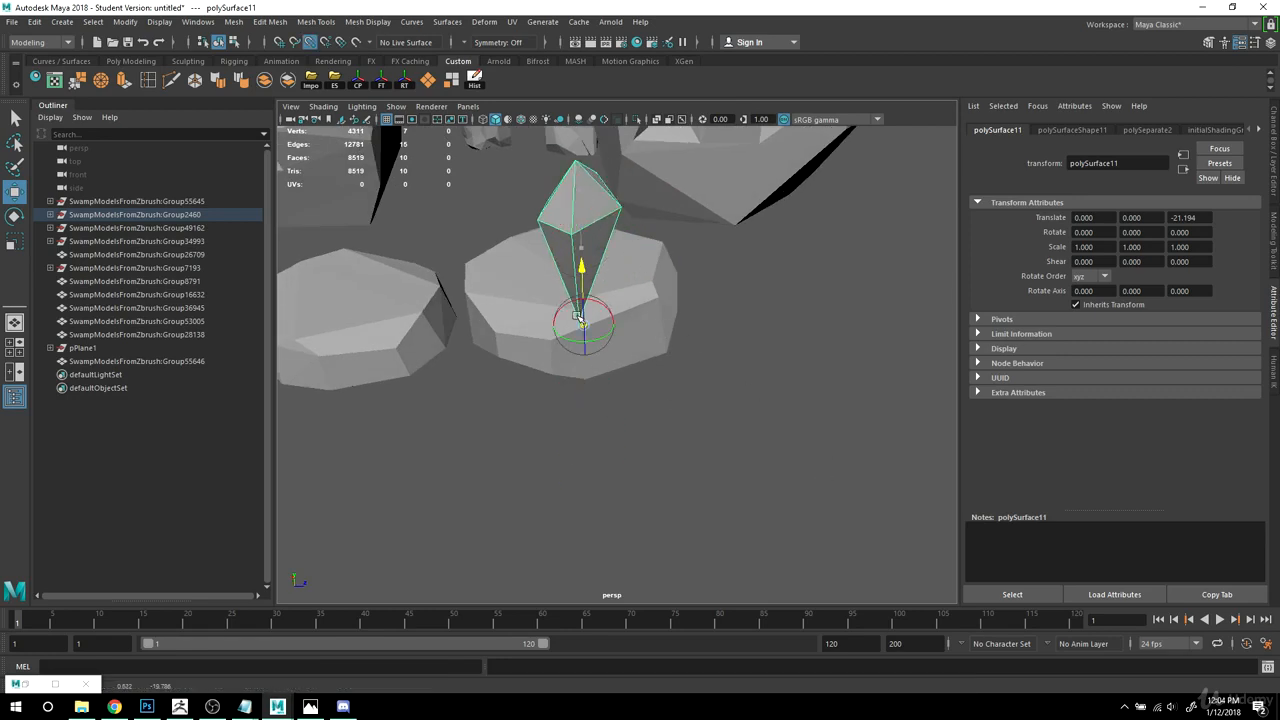
pyautogui.press('d')
# Step: Examine the crystal's bottom tip up close from several angles to check how its pivot lines up
pyautogui.press('f')
pyautogui.keyDown('alt'); pyautogui.moveTo(685, 463); pyautogui.dragTo(766, 480, button='right'); pyautogui.keyUp('alt')
pyautogui.keyDown('alt'); pyautogui.moveTo(716, 520); pyautogui.dragTo(668, 386, button='middle'); pyautogui.keyUp('alt')
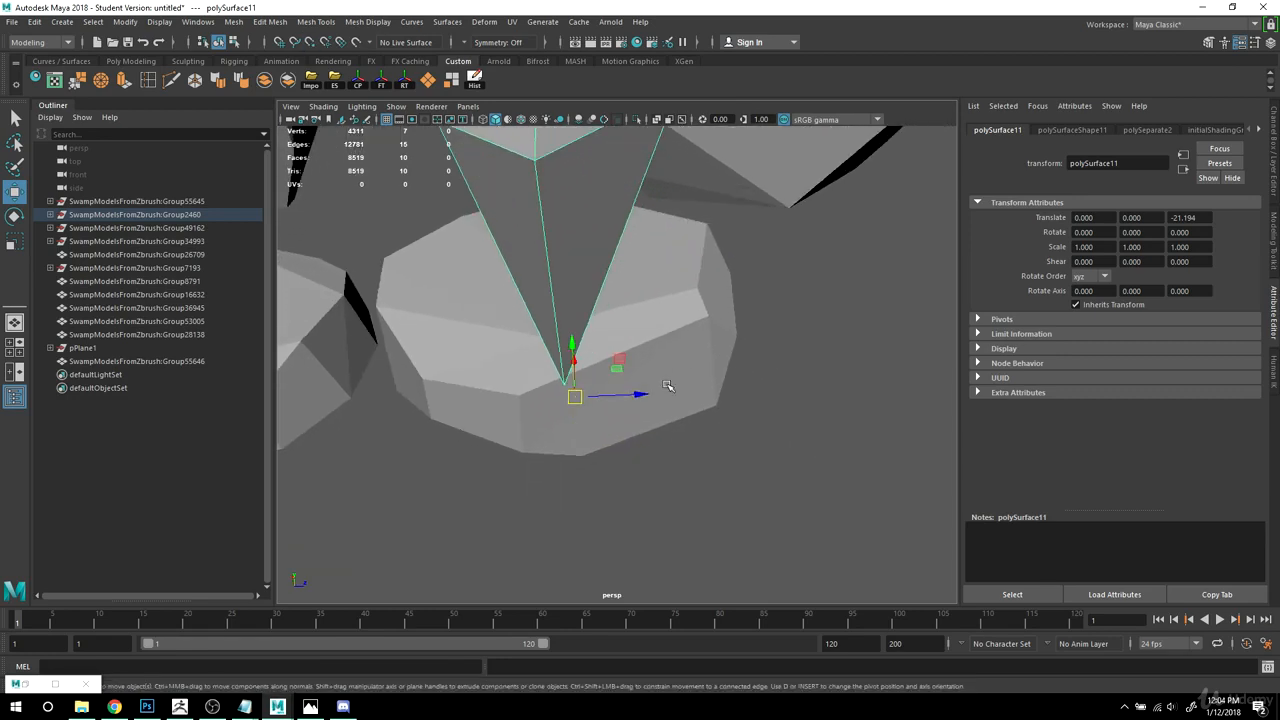
pyautogui.keyDown('alt'); pyautogui.moveTo(668, 386); pyautogui.dragTo(785, 365); pyautogui.keyUp('alt')
pyautogui.press('d')
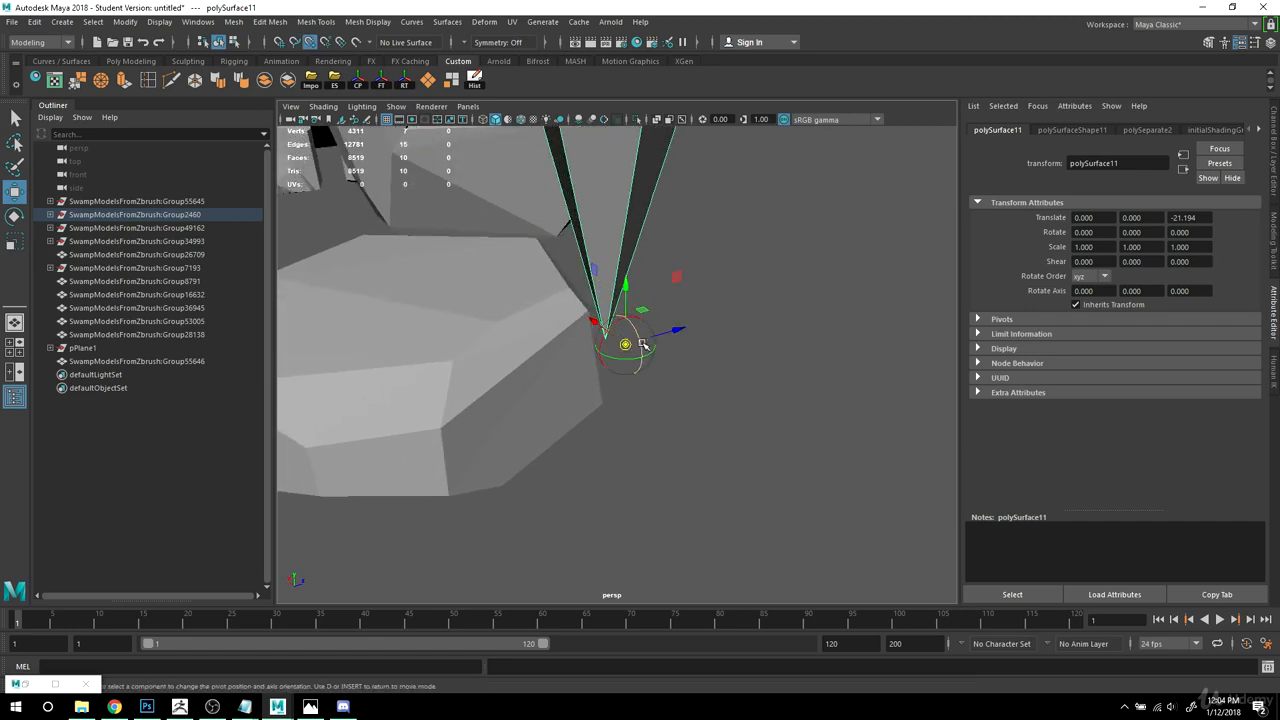
pyautogui.press('d')
pyautogui.keyDown('alt'); pyautogui.moveTo(694, 346); pyautogui.dragTo(663, 343, button='right'); pyautogui.keyUp('alt')
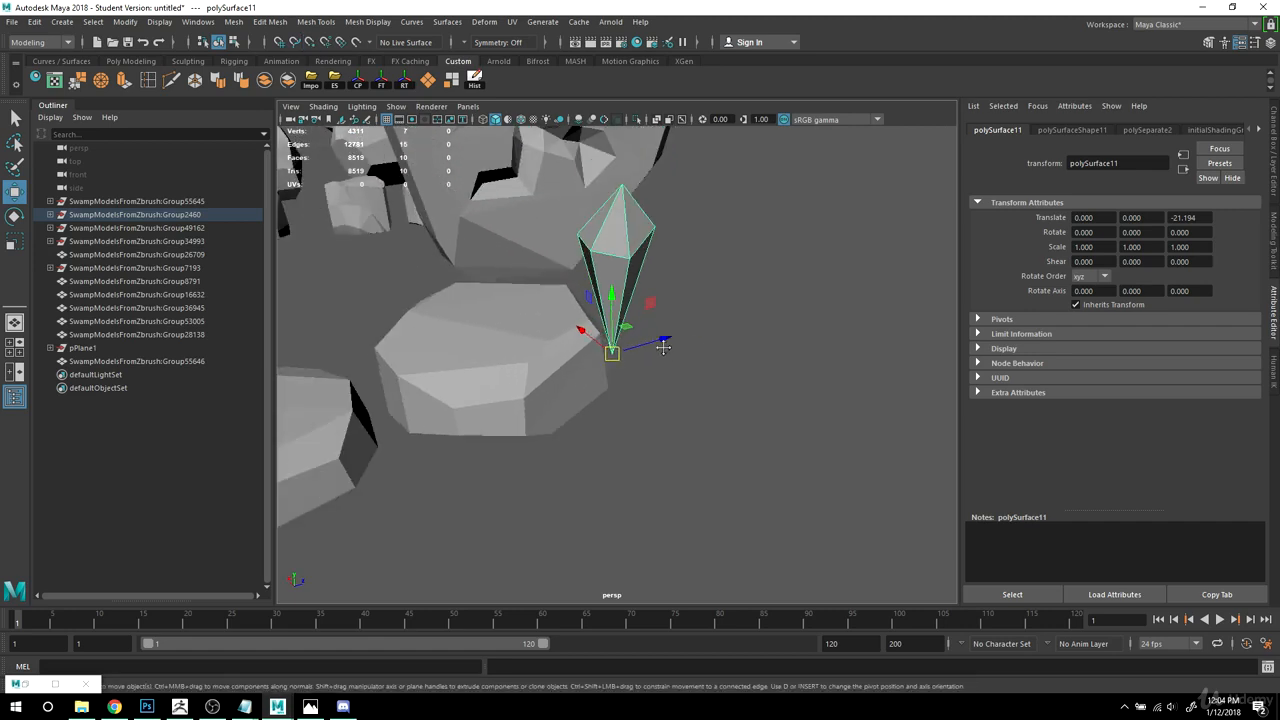
# Step: Return the crystal's pivot to its centre and lower it vertically to the height of its bottom tip
pyautogui.keyDown('alt'); pyautogui.moveTo(663, 343); pyautogui.dragTo(653, 361, button='middle'); pyautogui.keyUp('alt')
pyautogui.keyDown('alt'); pyautogui.moveTo(653, 361); pyautogui.dragTo(686, 349, button='right'); pyautogui.keyUp('alt')
pyautogui.keyDown('alt'); pyautogui.moveTo(683, 295); pyautogui.dragTo(763, 420); pyautogui.keyUp('alt')
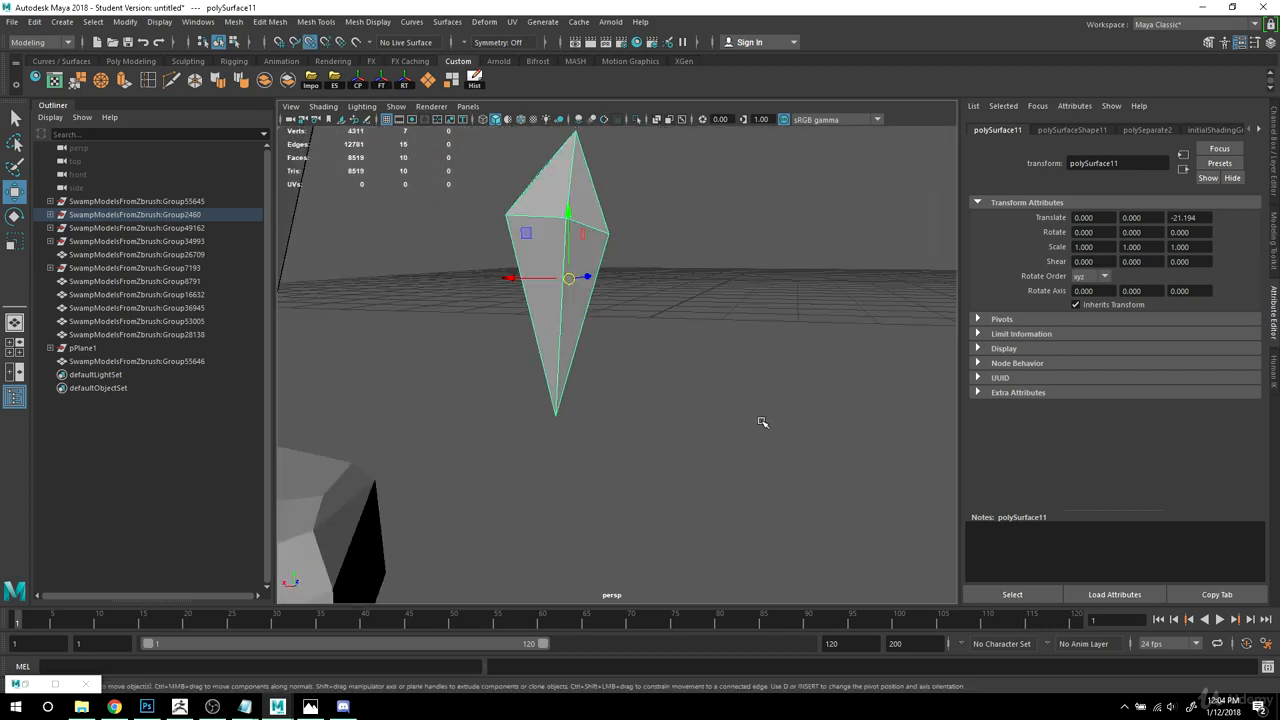
pyautogui.press('d')
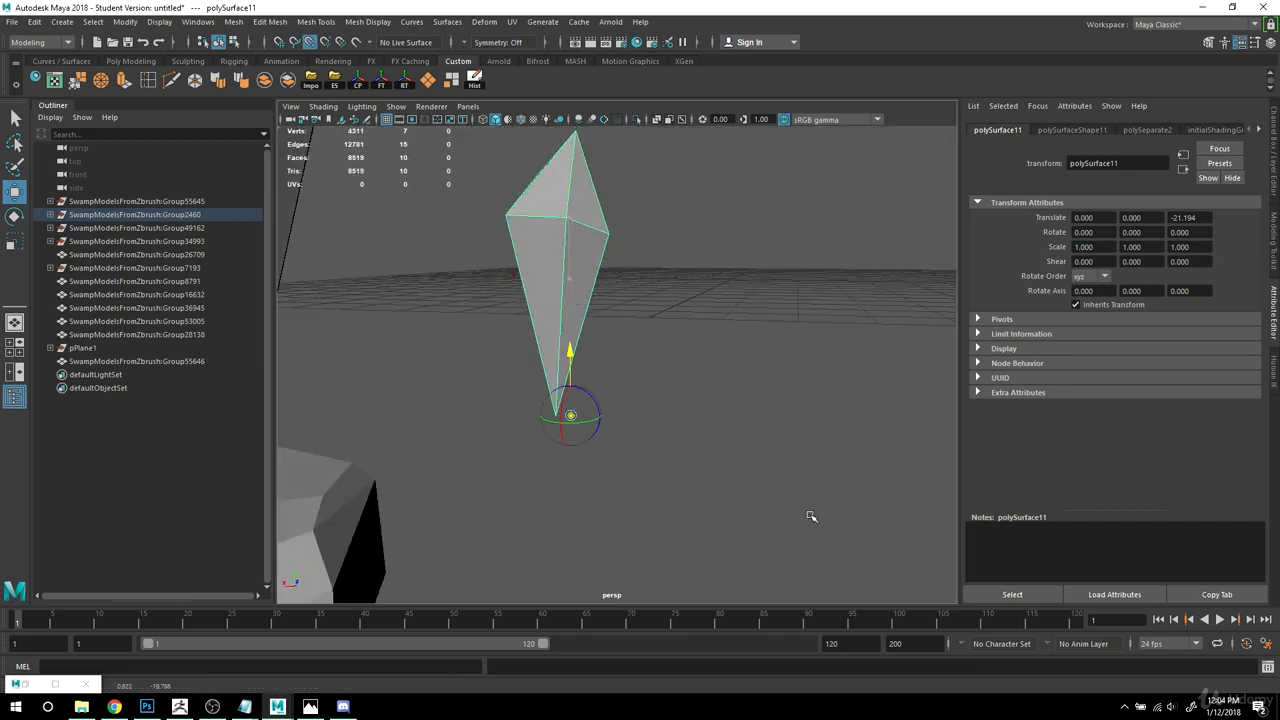
pyautogui.press('d')
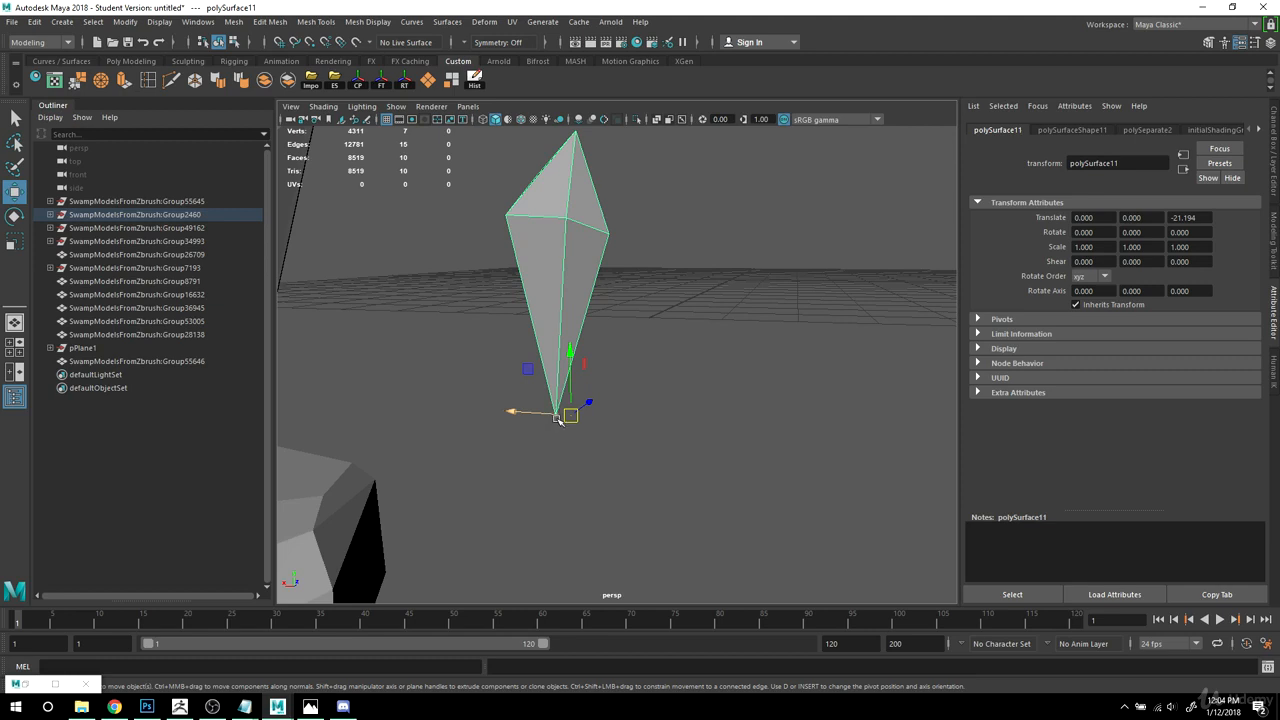
# Step: Move the small crystal across the grid to the finished models beside the tree
pyautogui.keyDown('alt'); pyautogui.moveTo(622, 444); pyautogui.dragTo(661, 438); pyautogui.keyUp('alt')
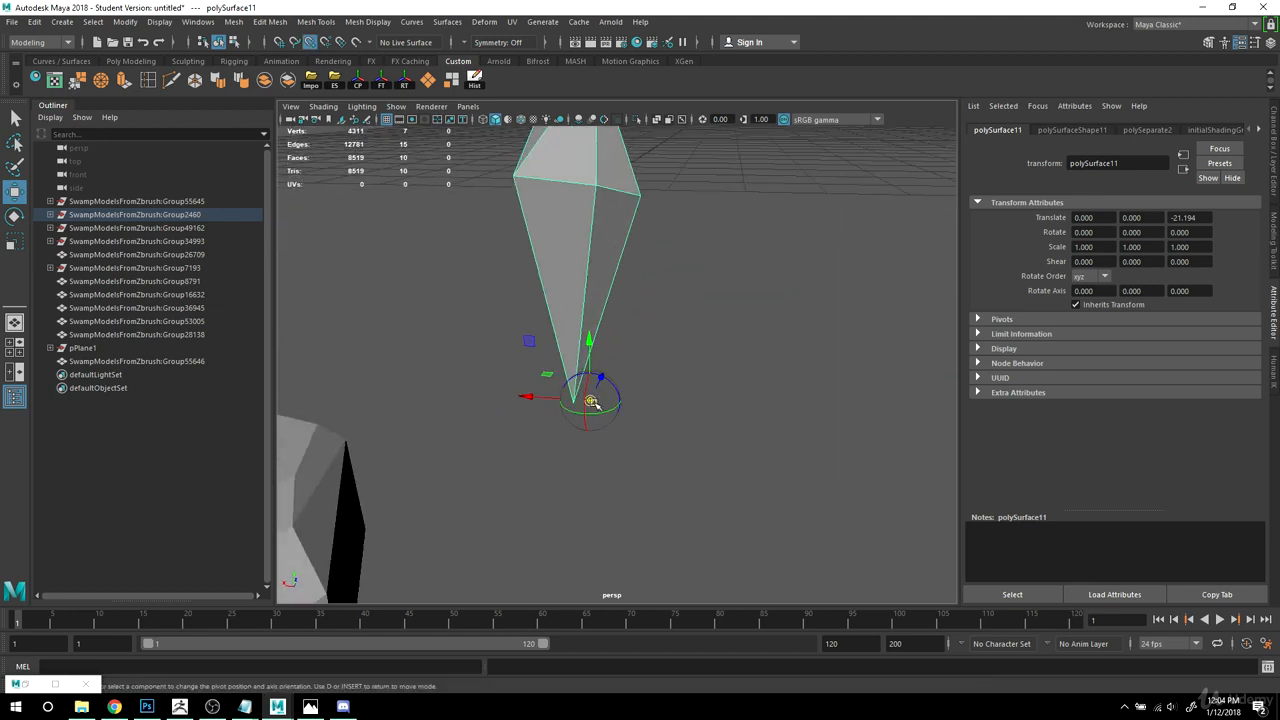
pyautogui.keyDown('alt'); pyautogui.moveTo(568, 400); pyautogui.dragTo(298, 343, button='right'); pyautogui.keyUp('alt')
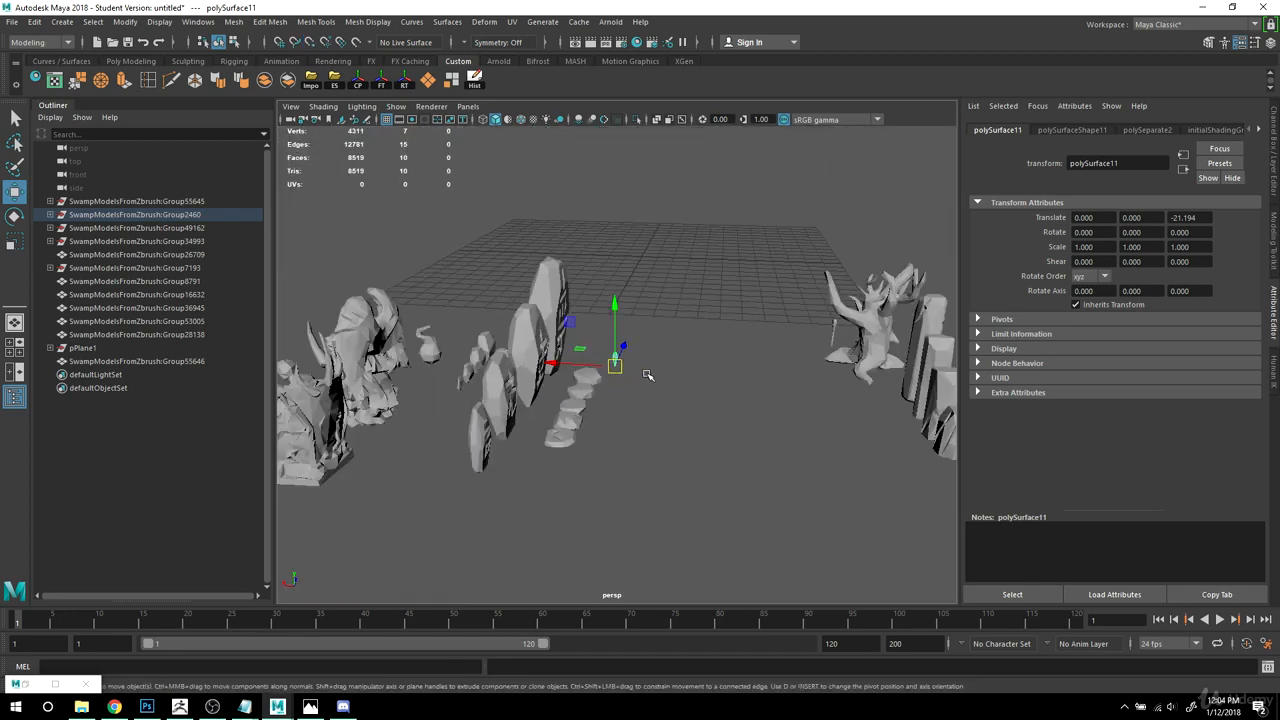
pyautogui.moveTo(557, 367); pyautogui.dragTo(832, 377)
pyautogui.click(795, 383)
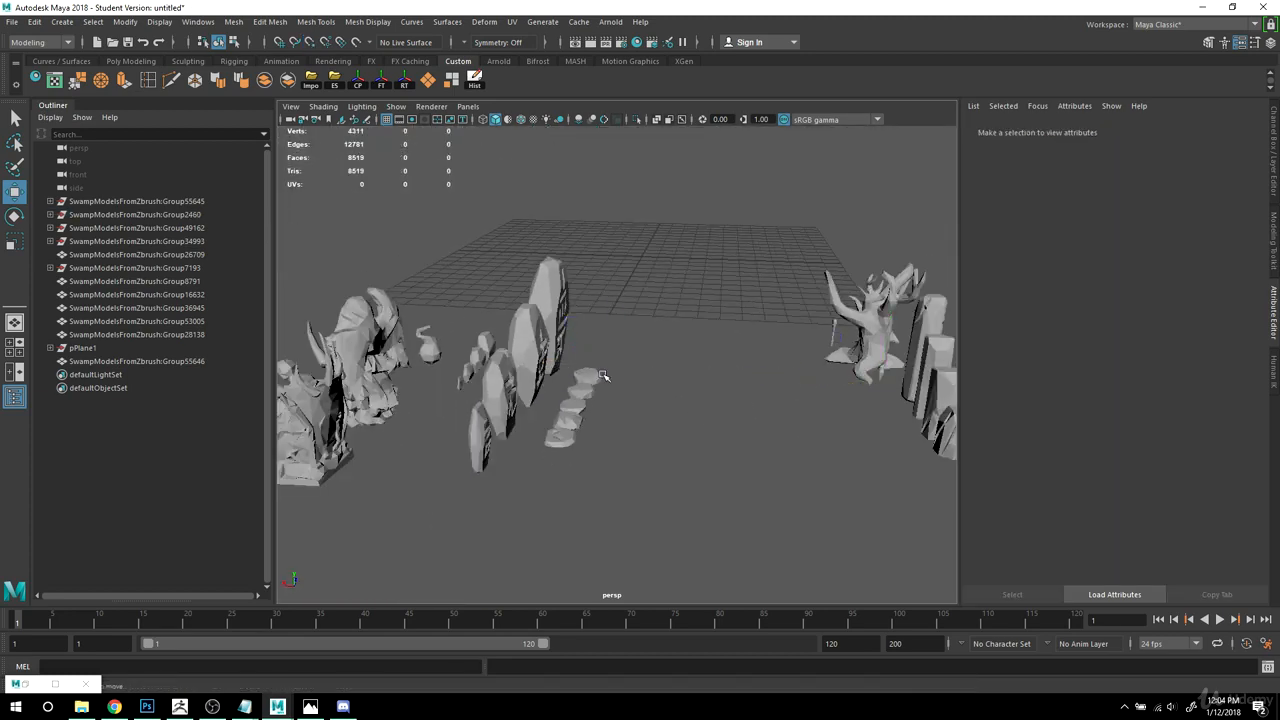
# Step: Lower the pivot of the stepping stone at the tallest carved stone's foot to the stone's underside
pyautogui.click(585, 372)
pyautogui.press('f')
pyautogui.keyDown('alt'); pyautogui.moveTo(646, 446); pyautogui.dragTo(597, 475, button='right'); pyautogui.keyUp('alt')
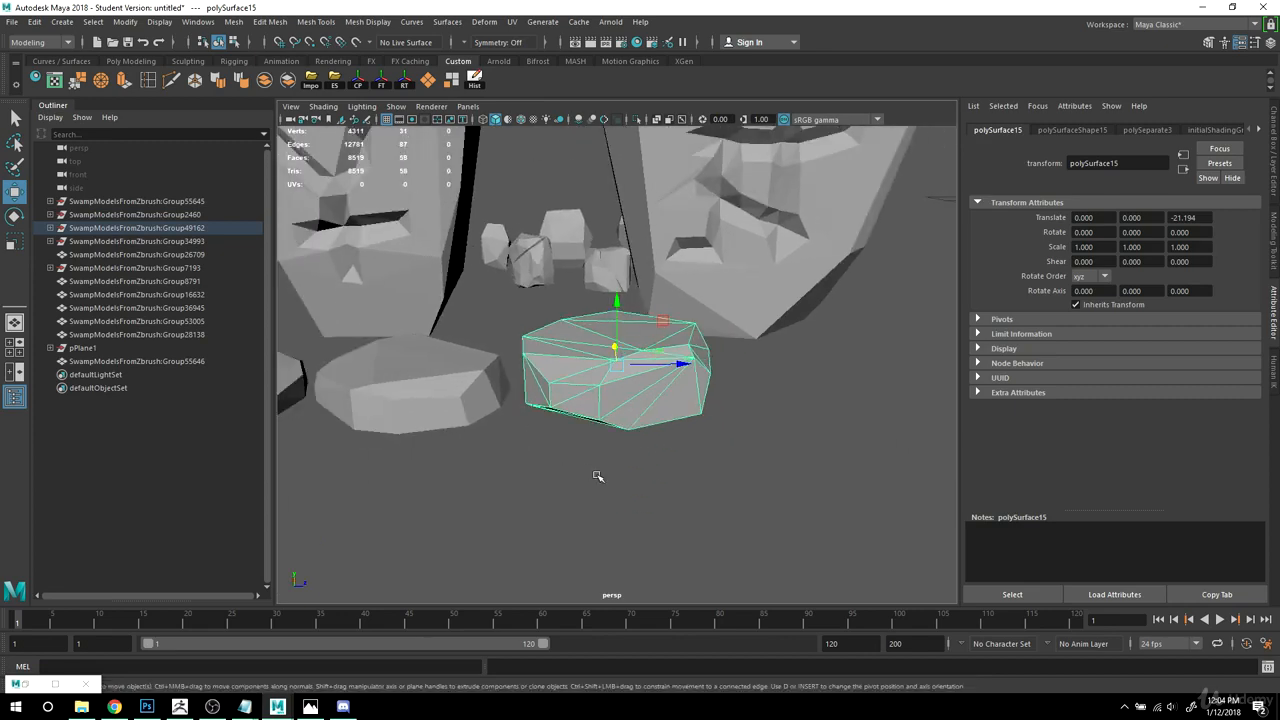
pyautogui.keyDown('alt'); pyautogui.moveTo(597, 475); pyautogui.dragTo(609, 440); pyautogui.keyUp('alt')
pyautogui.keyDown('alt'); pyautogui.moveTo(609, 440); pyautogui.dragTo(500, 451, button='right'); pyautogui.keyUp('alt')
pyautogui.keyDown('alt'); pyautogui.moveTo(500, 451); pyautogui.dragTo(674, 511); pyautogui.keyUp('alt')
pyautogui.press('d')
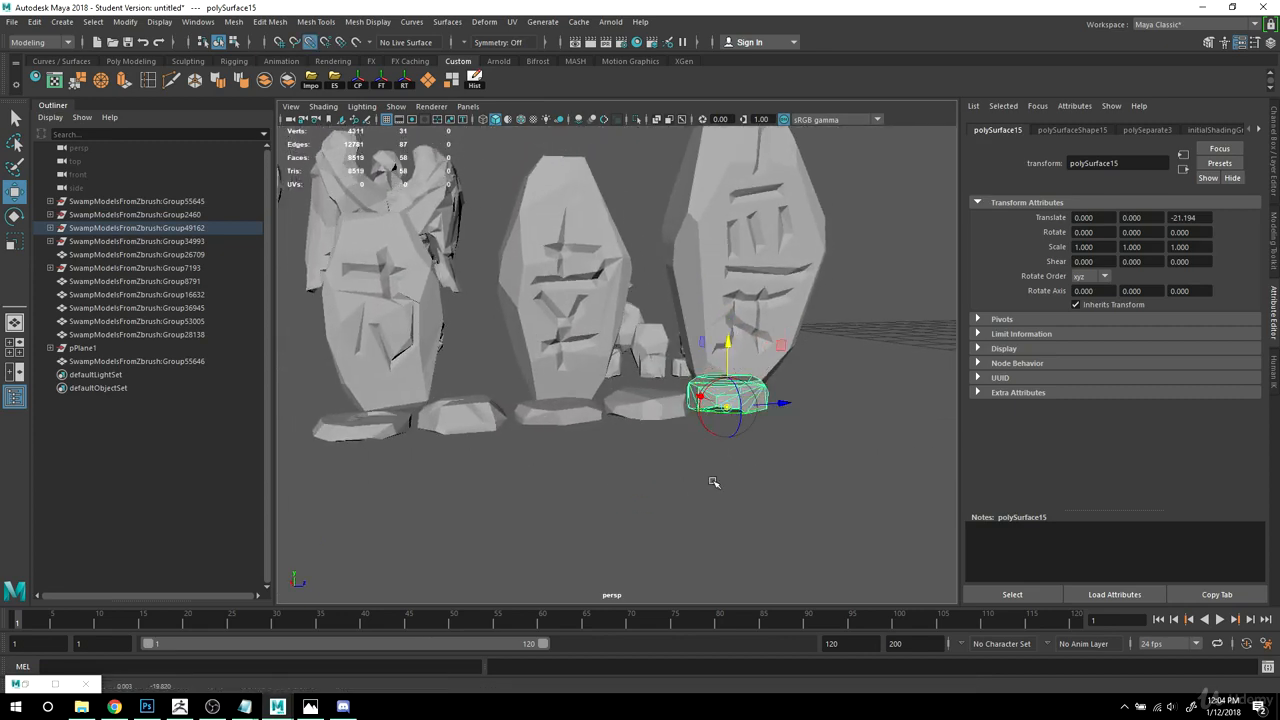
# Step: Lower the pivots of the other four stepping stones in the row to their undersides, one stone at a time
pyautogui.click(636, 398)
pyautogui.moveTo(664, 479); pyautogui.dragTo(664, 476)
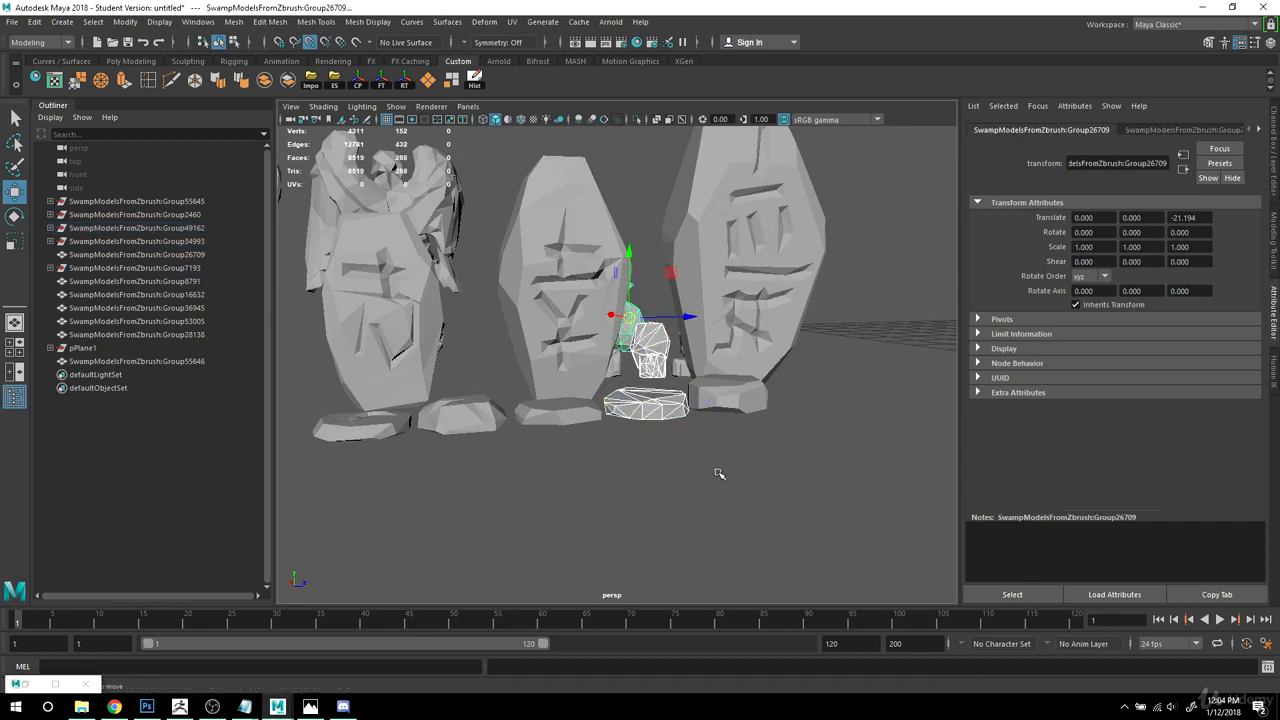
pyautogui.press('d')
pyautogui.click(558, 410)
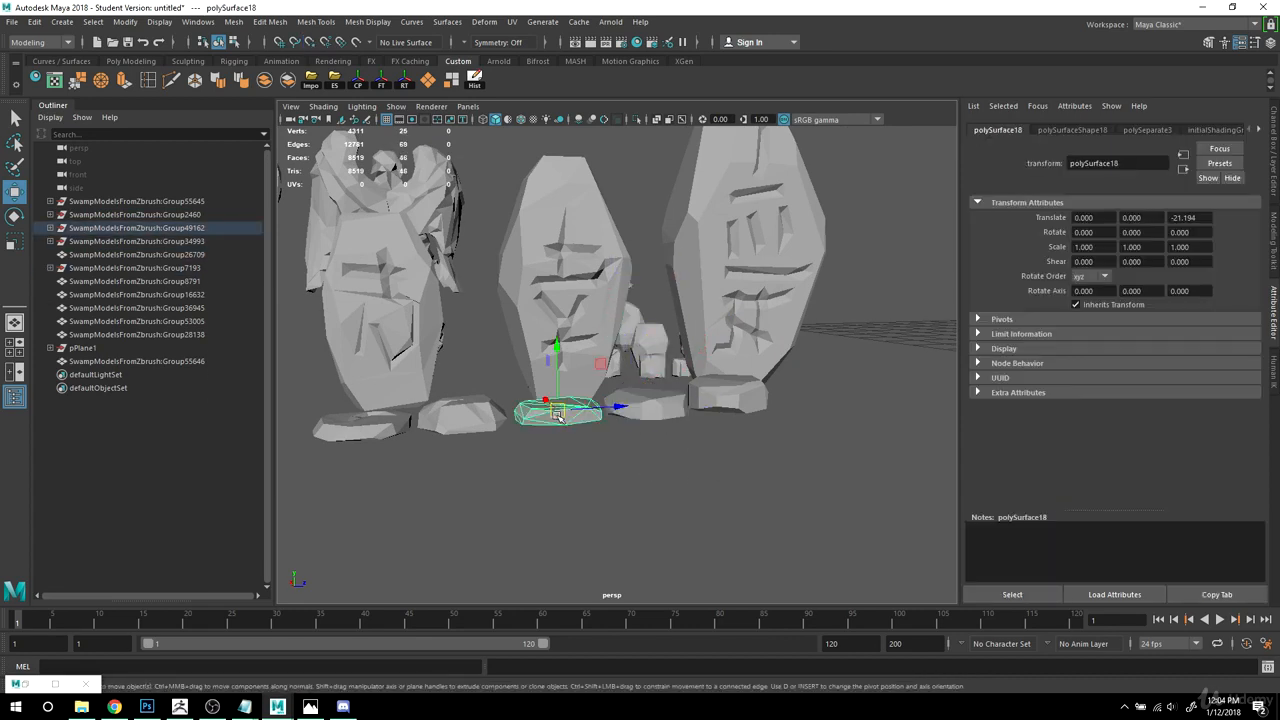
pyautogui.press('d')
pyautogui.click(475, 420)
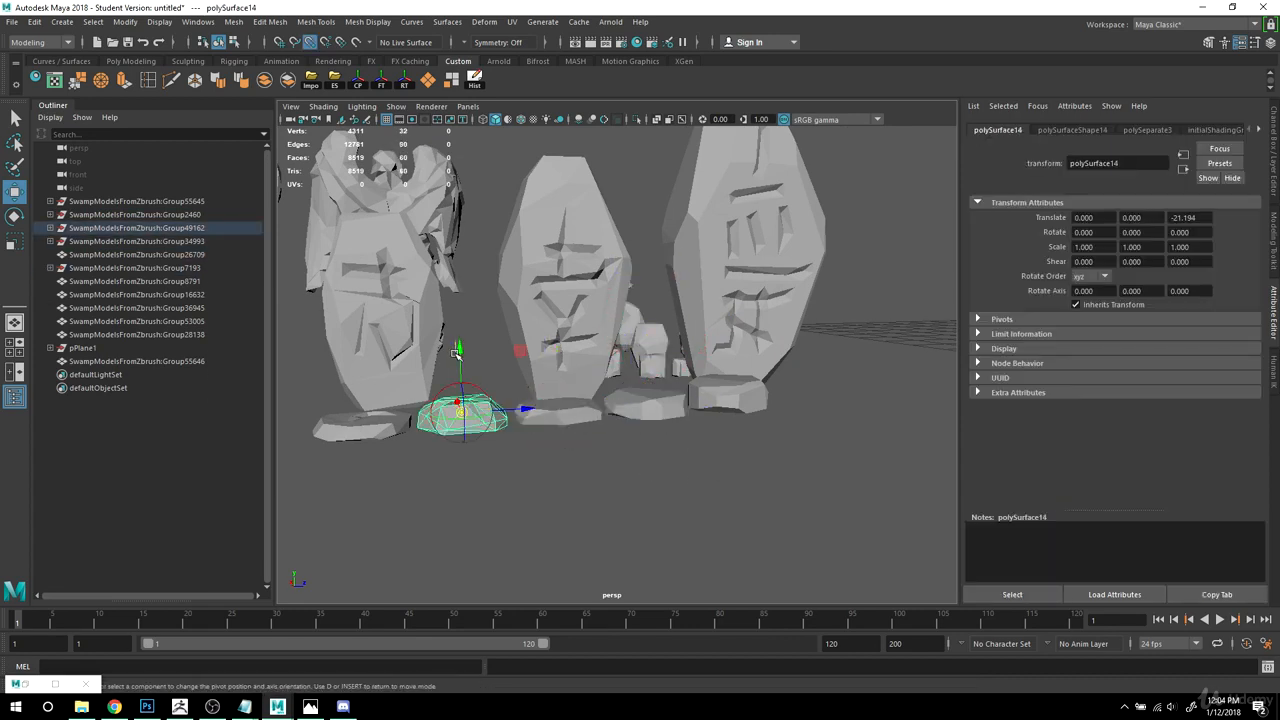
pyautogui.click(380, 425)
pyautogui.press('d')
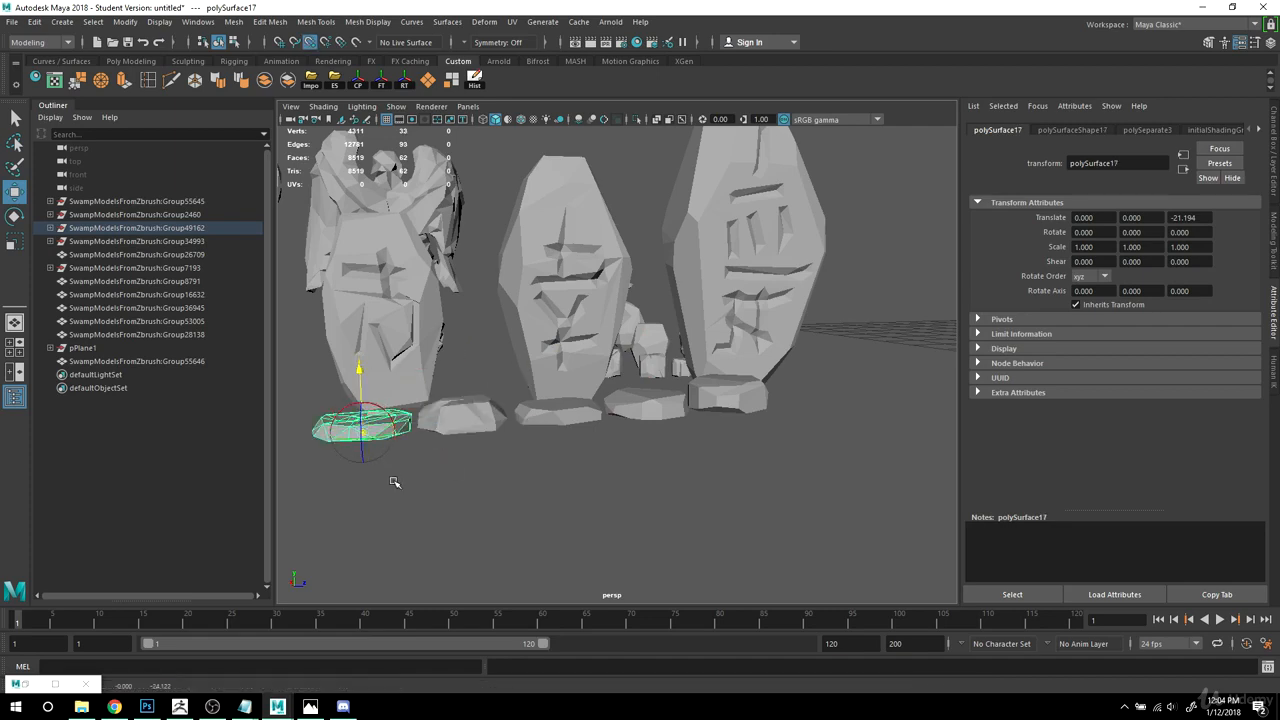
# Step: Select all five stepping stones and move them together to about -9.27 in X, in front of the tree
pyautogui.keyDown('alt'); pyautogui.moveTo(630, 468); pyautogui.dragTo(638, 354); pyautogui.keyUp('alt')
pyautogui.moveTo(521, 543); pyautogui.dragTo(521, 543)
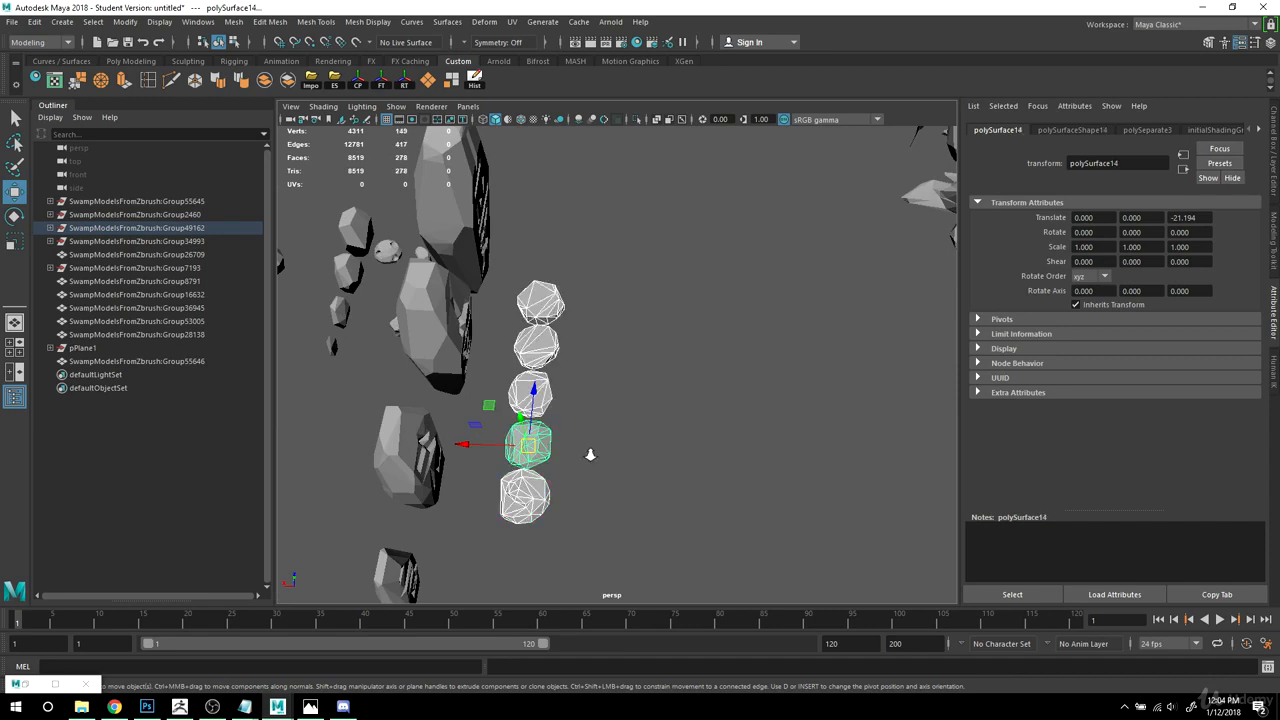
pyautogui.keyDown('alt'); pyautogui.moveTo(587, 453); pyautogui.dragTo(638, 397); pyautogui.keyUp('alt')
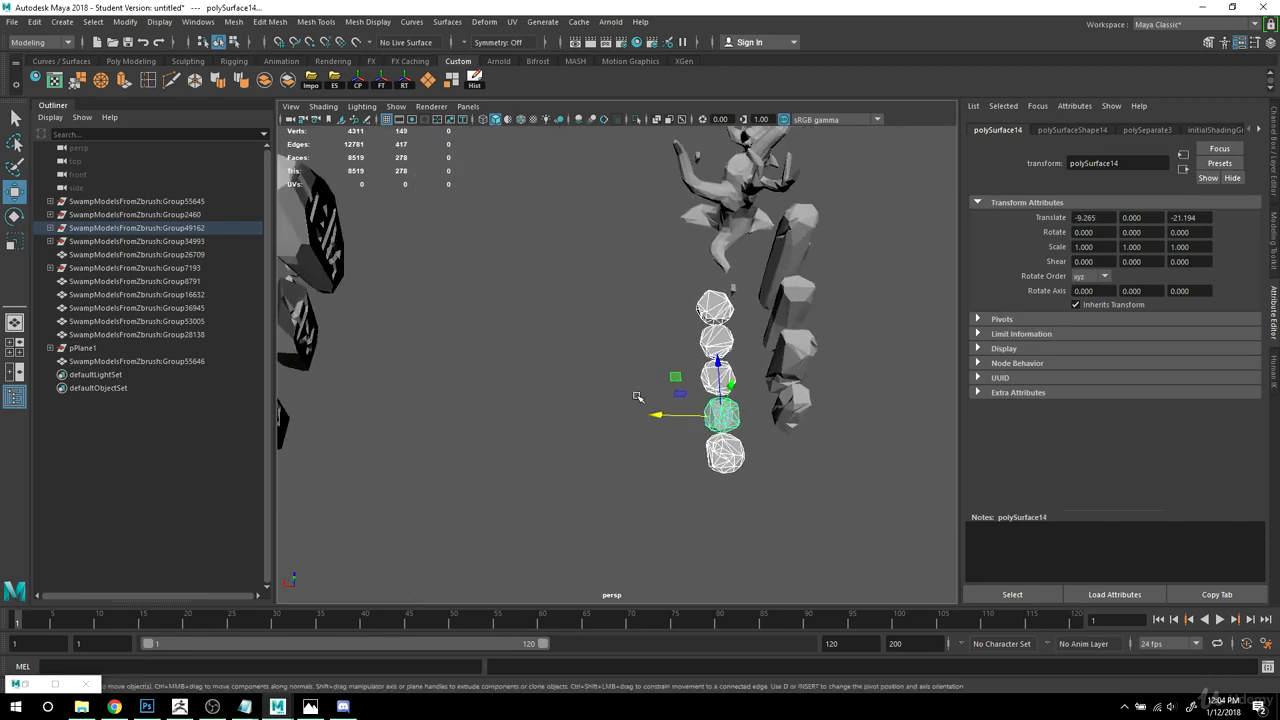
pyautogui.click(494, 386)
pyautogui.keyDown('alt'); pyautogui.moveTo(494, 386); pyautogui.dragTo(634, 403, button='middle'); pyautogui.keyUp('alt')
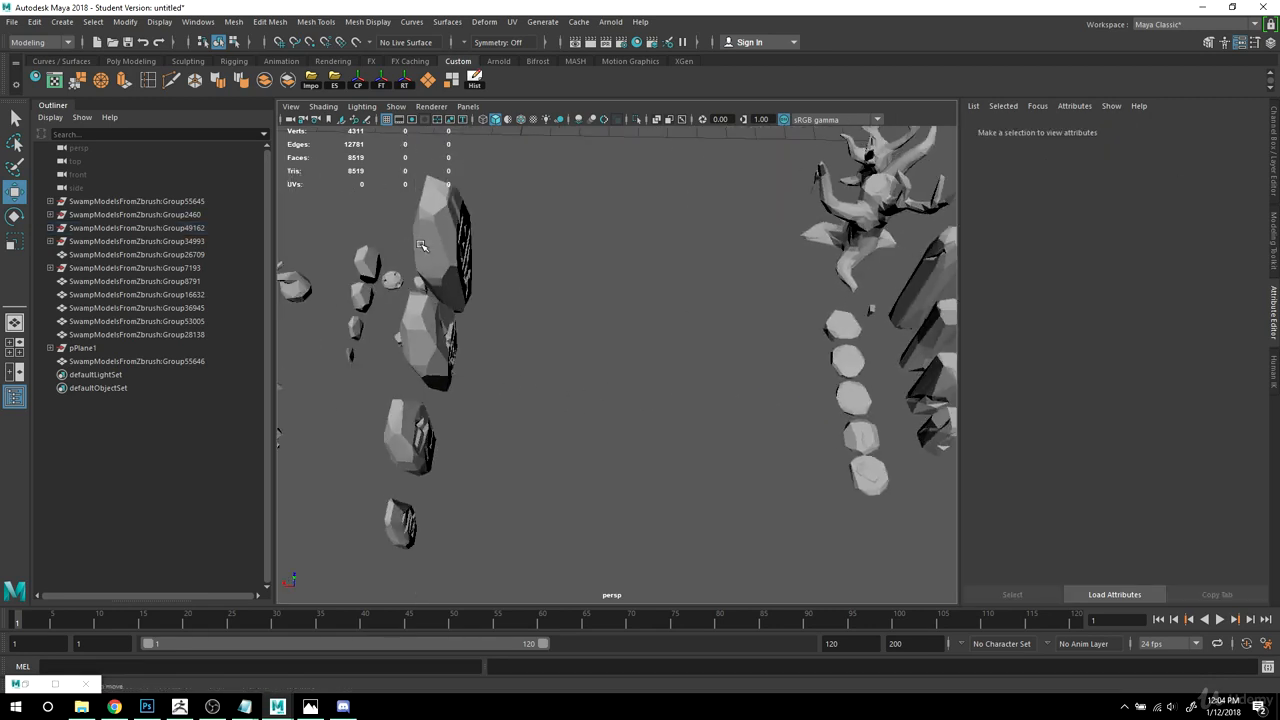
# Step: Lower the pivots of the two tallest carved rune stones to the bottom of each stone
pyautogui.click(426, 246)
pyautogui.press('f')
pyautogui.keyDown('alt'); pyautogui.moveTo(716, 398); pyautogui.dragTo(660, 398); pyautogui.keyUp('alt')
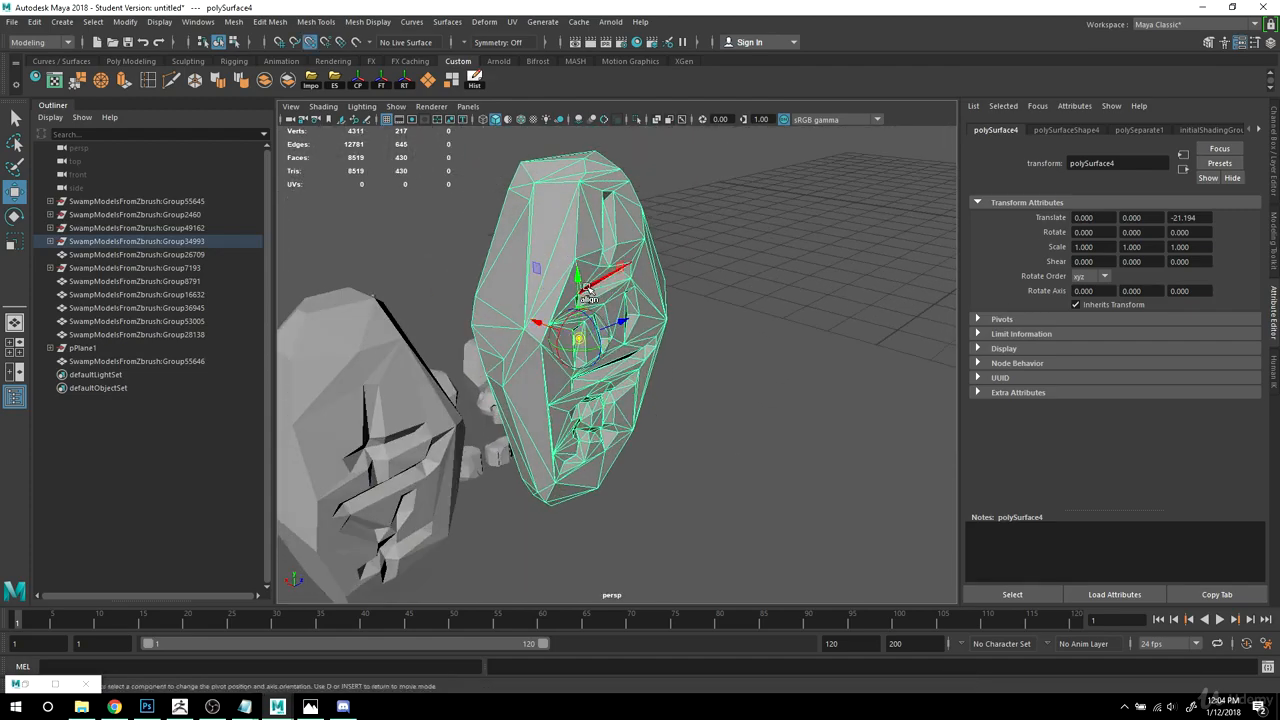
pyautogui.keyDown('alt'); pyautogui.moveTo(585, 583); pyautogui.dragTo(622, 408); pyautogui.keyUp('alt')
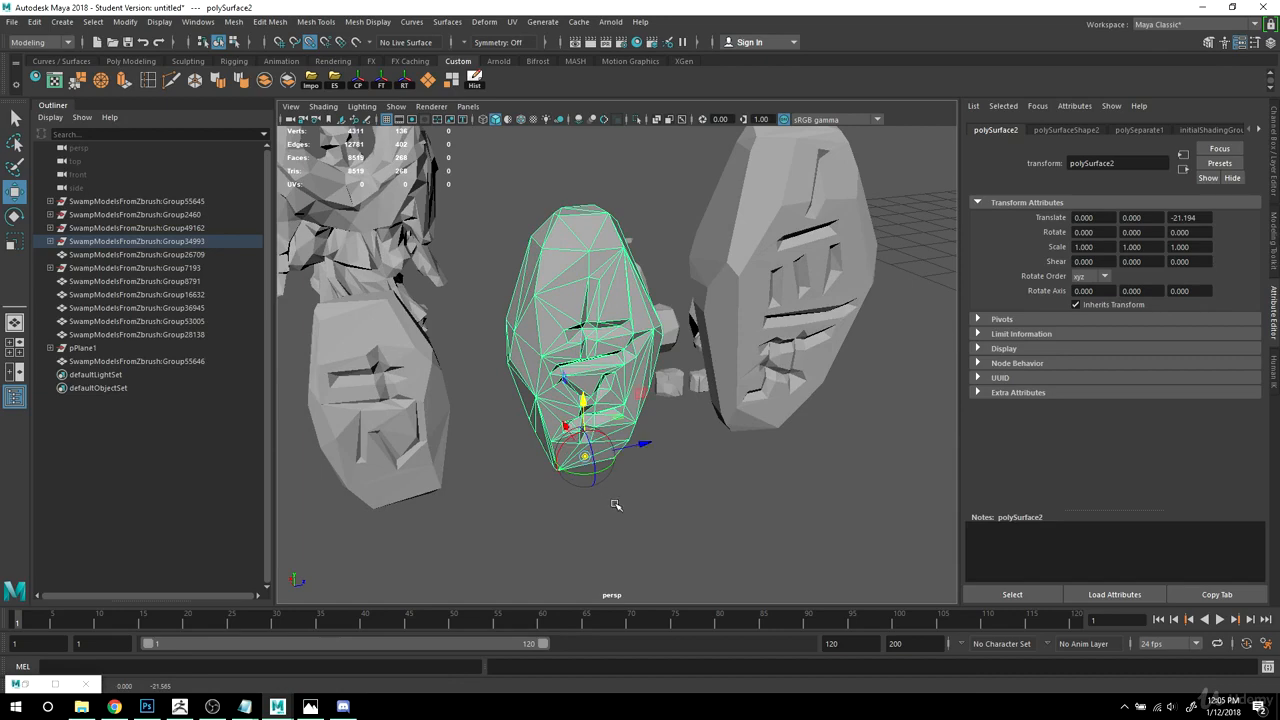
pyautogui.keyDown('alt'); pyautogui.moveTo(724, 496); pyautogui.dragTo(694, 466); pyautogui.keyUp('alt')
pyautogui.keyDown('alt'); pyautogui.moveTo(490, 436); pyautogui.dragTo(689, 453, button='middle'); pyautogui.keyUp('alt')
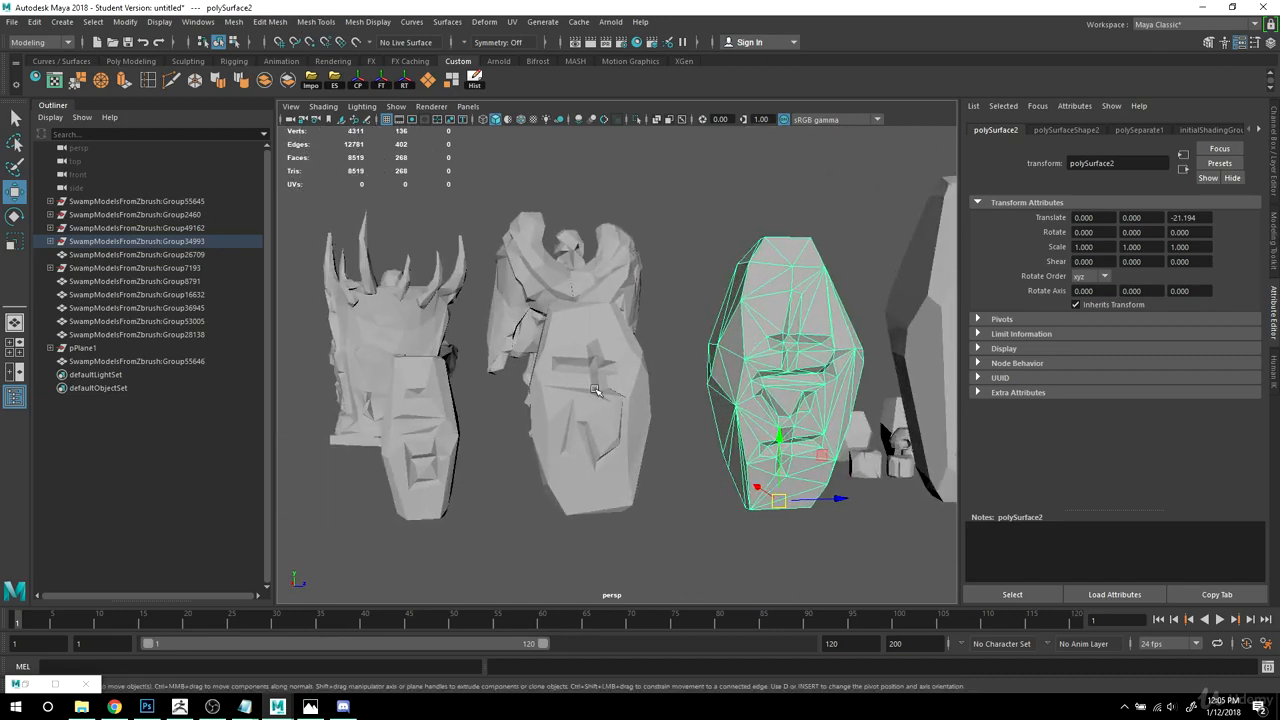
# Step: Lower the pivots of the two smaller carved rune stones to their bases
pyautogui.click(590, 430)
pyautogui.keyDown('alt'); pyautogui.moveTo(590, 430); pyautogui.dragTo(612, 386); pyautogui.keyUp('alt')
pyautogui.press('d')
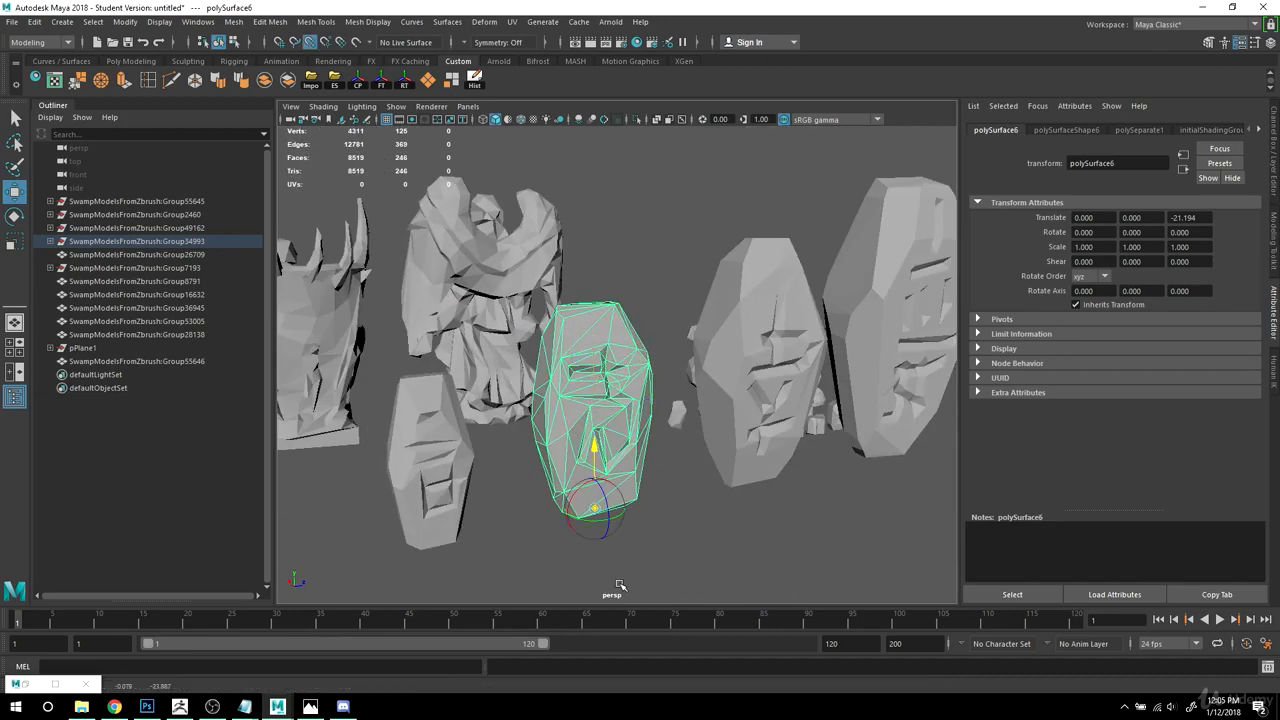
pyautogui.keyDown('alt'); pyautogui.moveTo(619, 585); pyautogui.dragTo(508, 386); pyautogui.keyUp('alt')
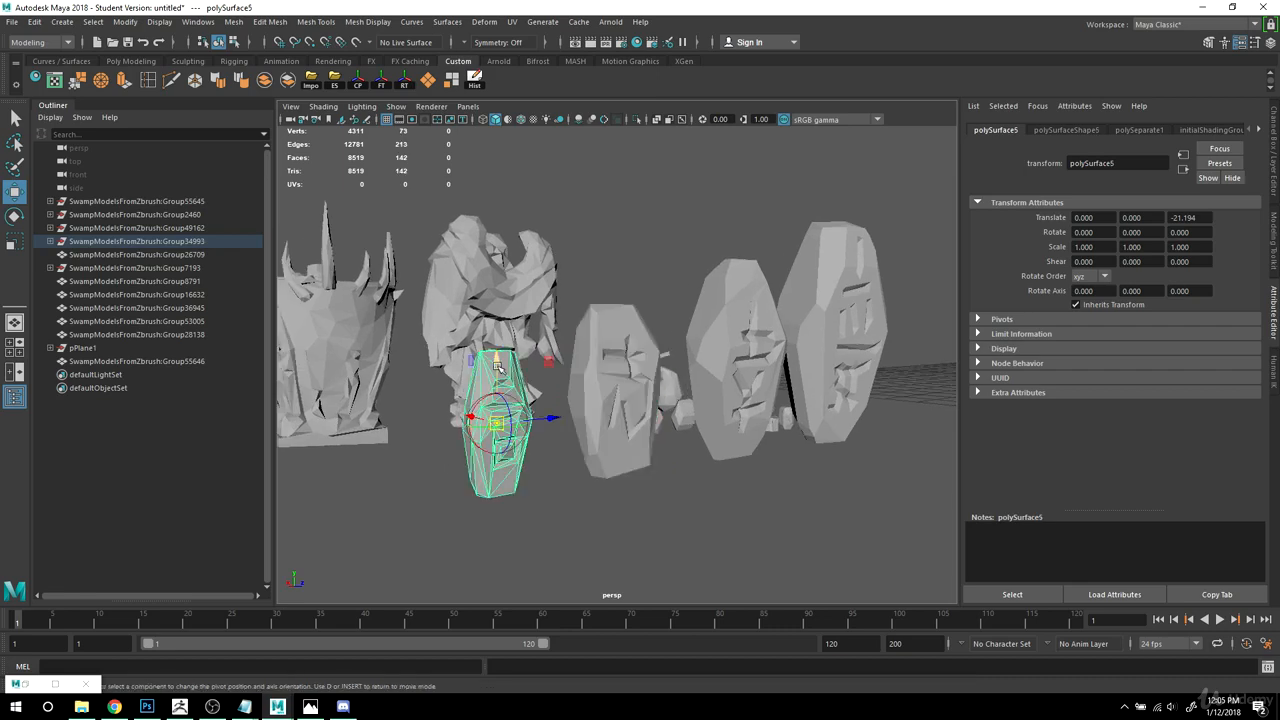
# Step: Move the four carved rune stones across the scene to stand beside the finished stepping stones
pyautogui.keyDown('alt'); pyautogui.moveTo(502, 528); pyautogui.dragTo(676, 512); pyautogui.keyUp('alt')
pyautogui.moveTo(572, 508); pyautogui.dragTo(645, 441)
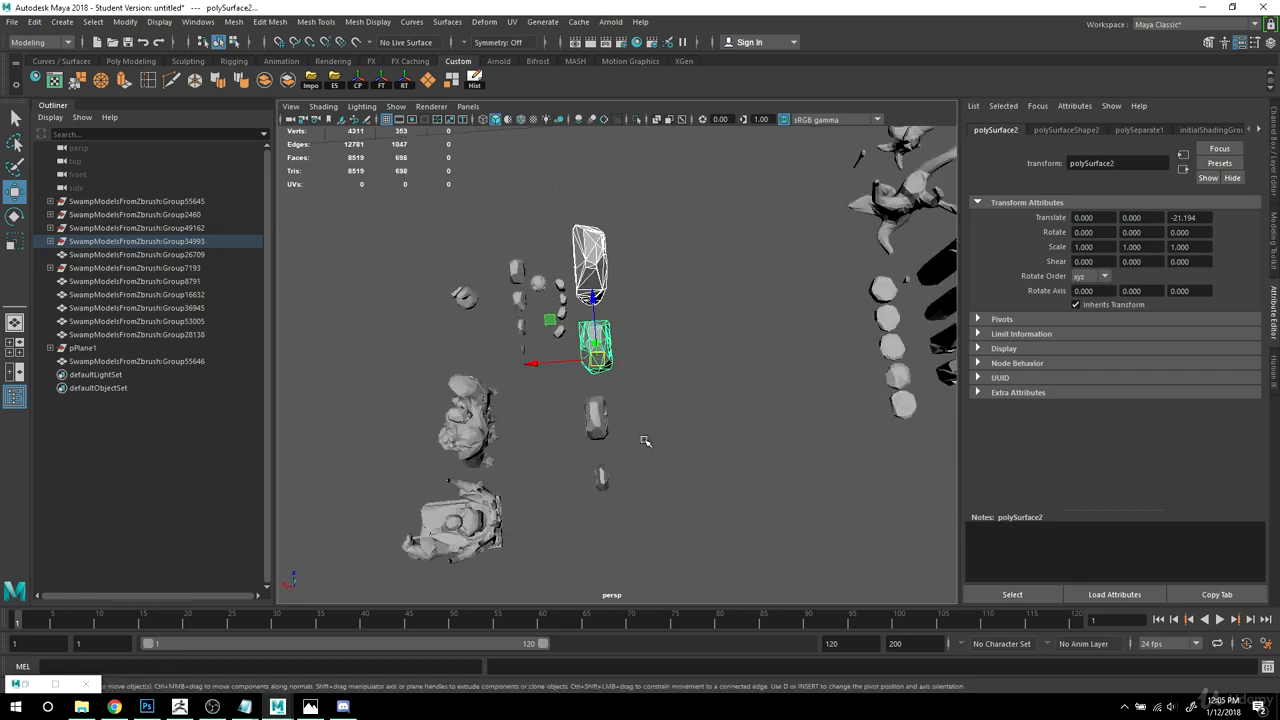
pyautogui.moveTo(540, 486); pyautogui.dragTo(805, 462)
pyautogui.click(599, 359)
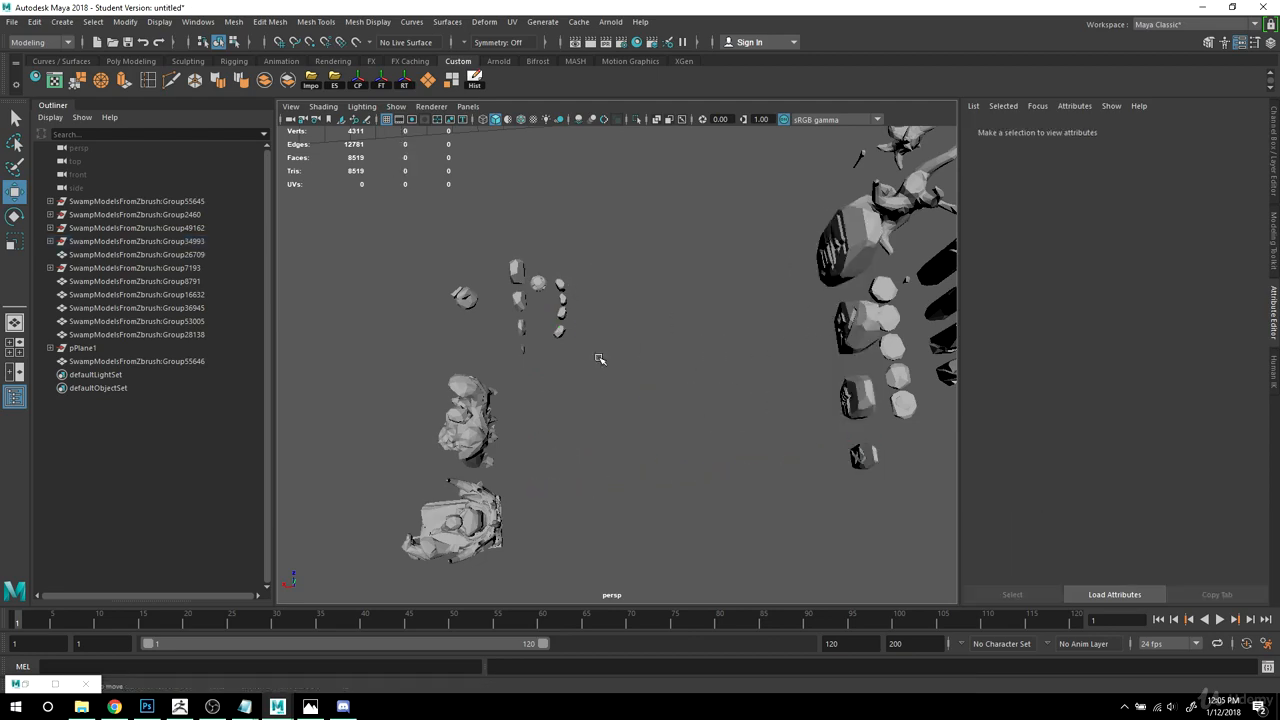
# Step: Lower the pivot of the tallest small rock, next to the mushroom, to its base
pyautogui.click(561, 283)
pyautogui.press('f')
pyautogui.keyDown('alt'); pyautogui.moveTo(808, 396); pyautogui.dragTo(629, 357); pyautogui.keyUp('alt')
pyautogui.scroll(-3, 629, 357)
pyautogui.keyDown('alt'); pyautogui.moveTo(634, 440); pyautogui.dragTo(662, 412); pyautogui.keyUp('alt')
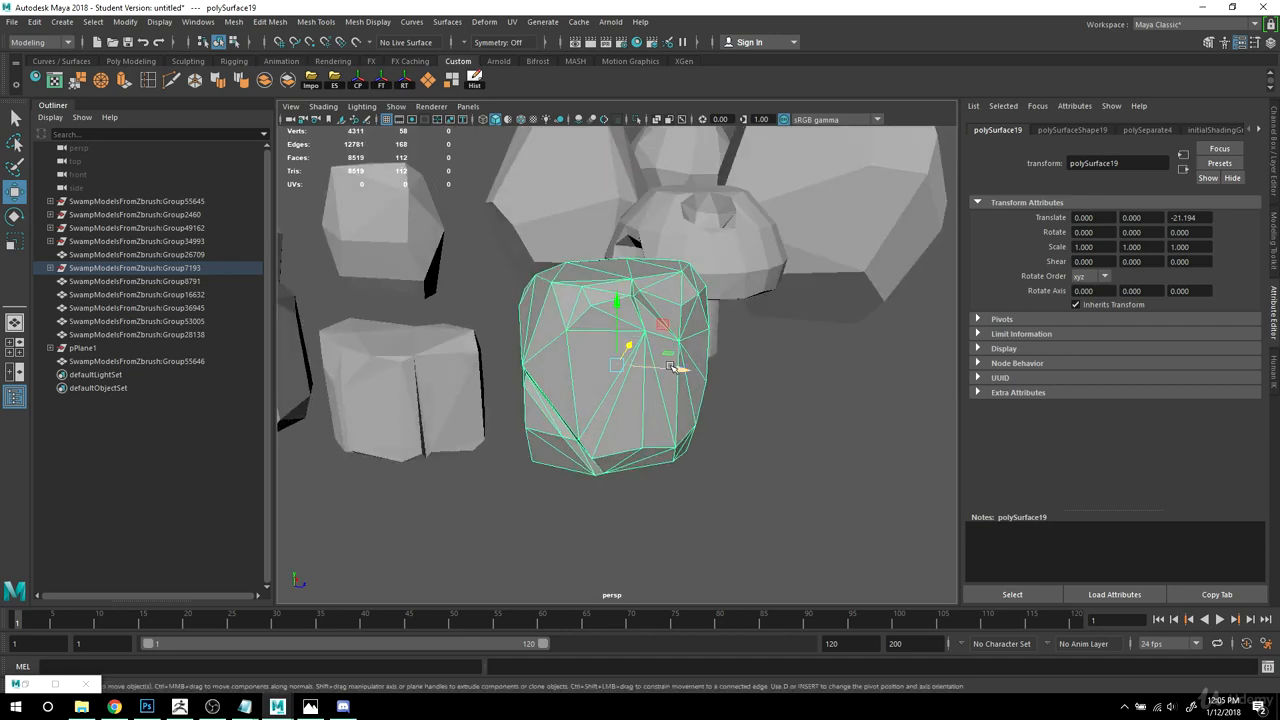
pyautogui.keyDown('alt'); pyautogui.moveTo(474, 459); pyautogui.dragTo(697, 460, button='middle'); pyautogui.keyUp('alt')
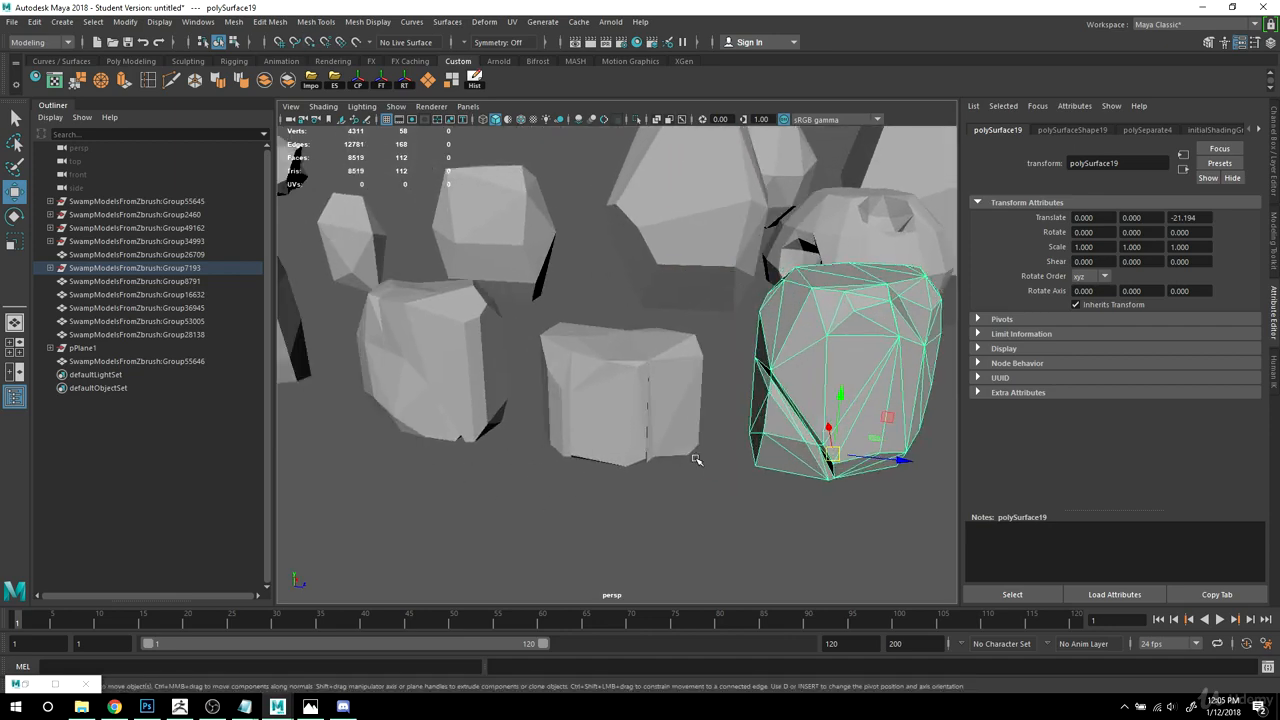
# Step: Lower the pivot of the short split rock beside it and snap its height to the rock's base
pyautogui.click(648, 396)
pyautogui.press('d')
pyautogui.moveTo(624, 386); pyautogui.dragTo(628, 452)
pyautogui.press('d')
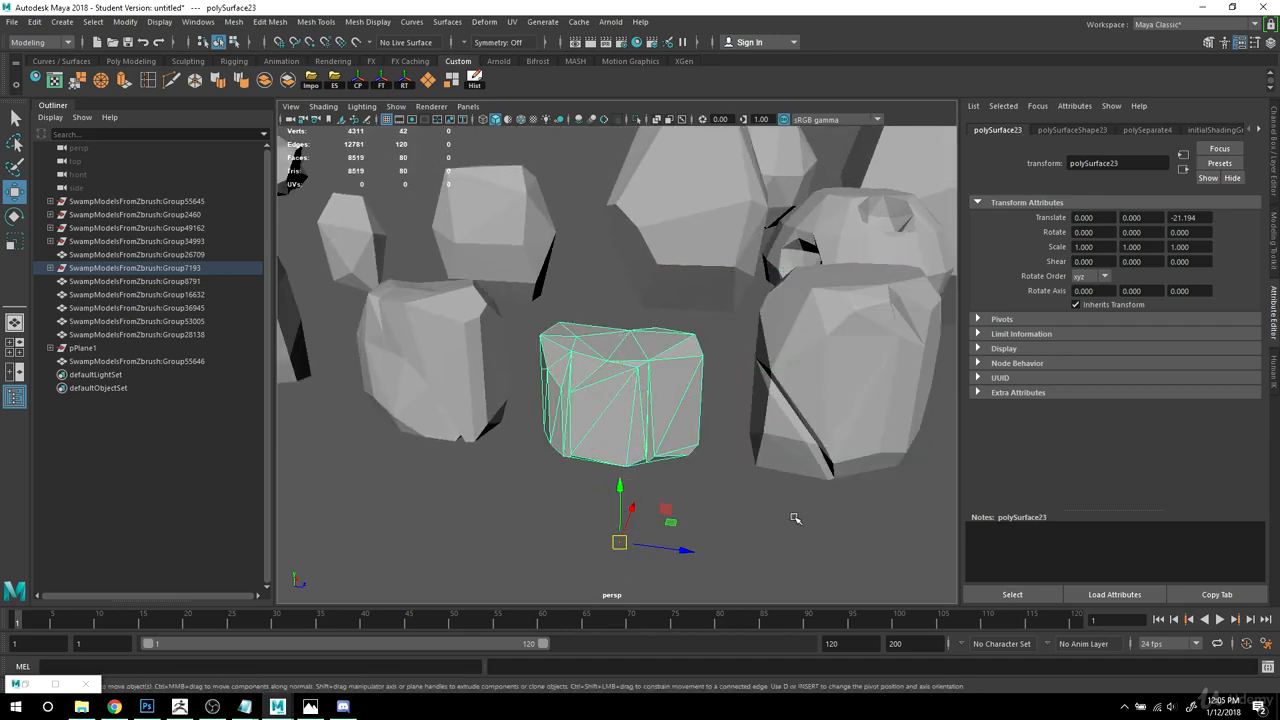
pyautogui.keyDown('alt'); pyautogui.moveTo(795, 517); pyautogui.dragTo(812, 470); pyautogui.keyUp('alt')
pyautogui.keyDown('alt'); pyautogui.moveTo(814, 523); pyautogui.dragTo(783, 494, button='middle'); pyautogui.keyUp('alt')
pyautogui.scroll(-1, 783, 494)
pyautogui.press('d')
pyautogui.press('v')
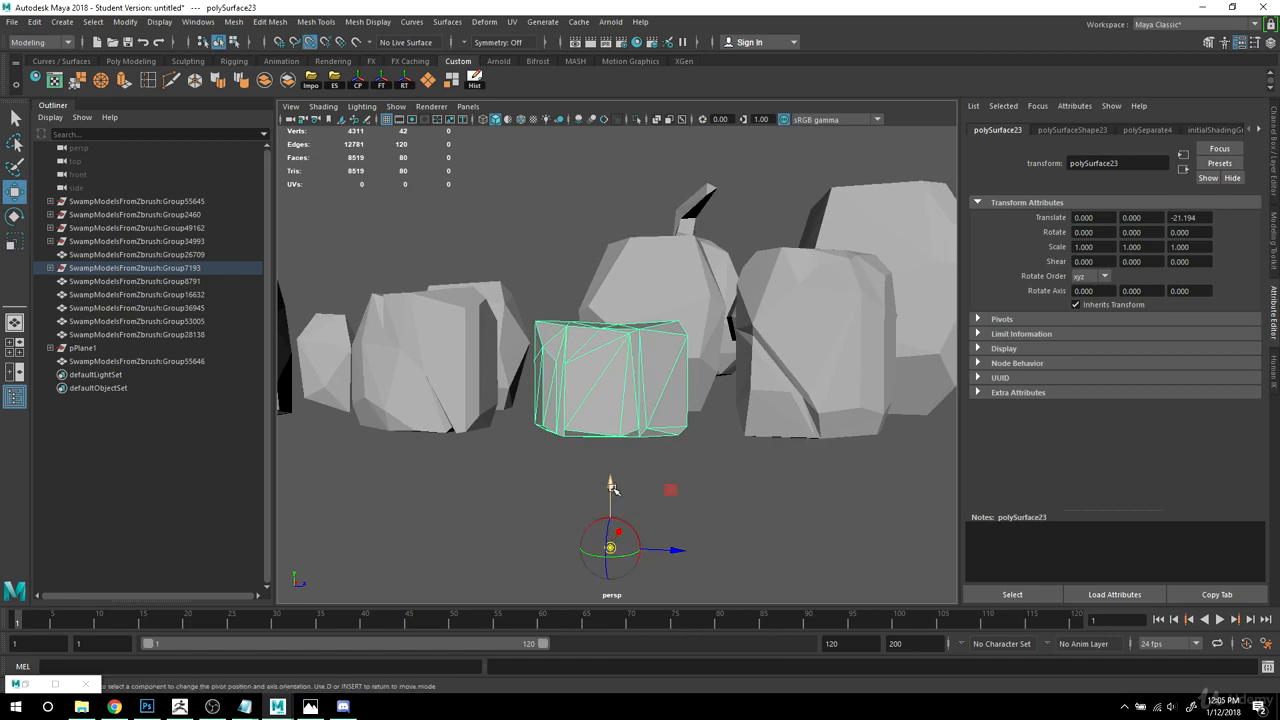
pyautogui.click(821, 369)
# Step: Lower the pivots of the last two small rocks in the front row to their bases
pyautogui.click(433, 340)
pyautogui.press('d')
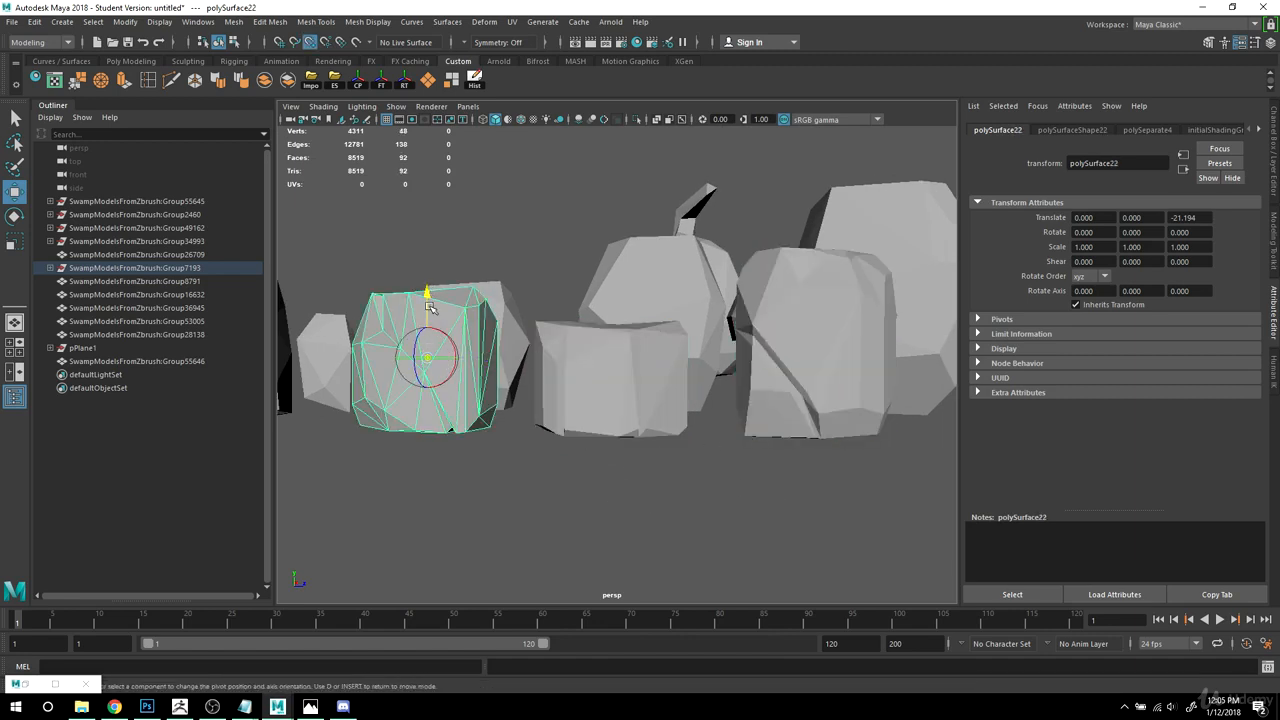
pyautogui.keyDown('alt'); pyautogui.moveTo(366, 499); pyautogui.dragTo(721, 448); pyautogui.keyUp('alt')
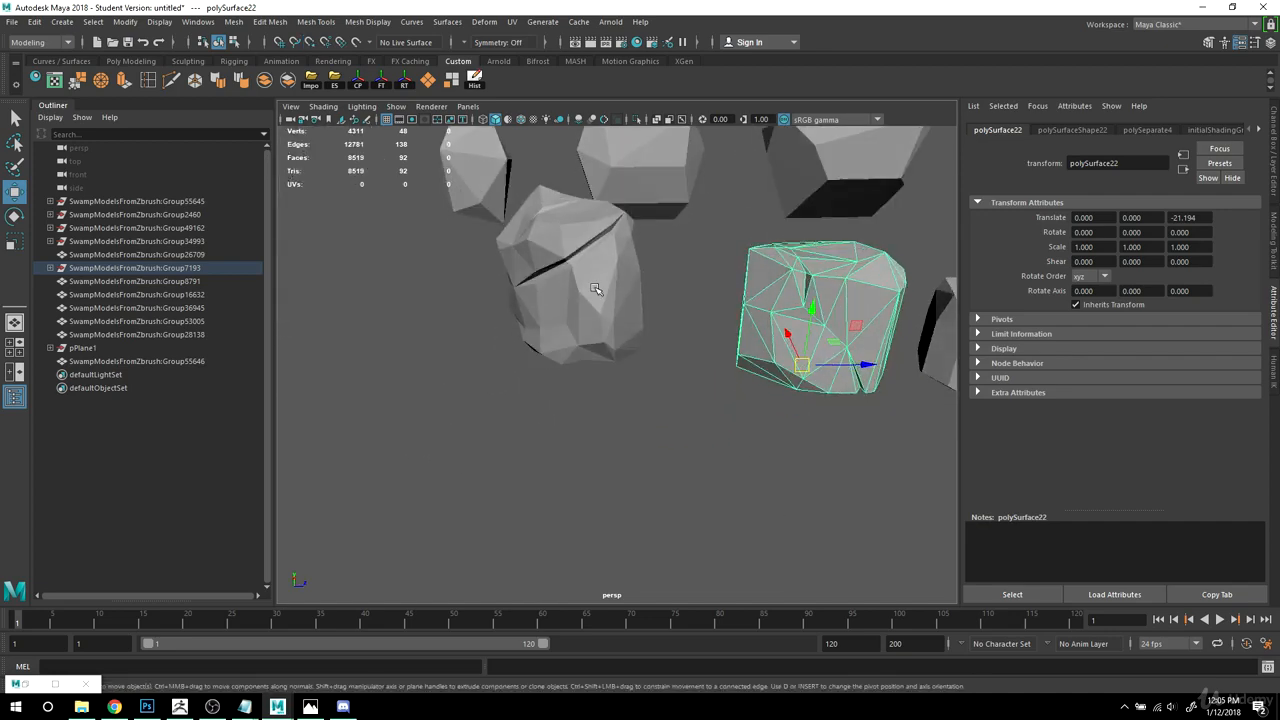
pyautogui.click(566, 215)
pyautogui.keyDown('alt'); pyautogui.moveTo(579, 441); pyautogui.dragTo(403, 389, button='right'); pyautogui.keyUp('alt')
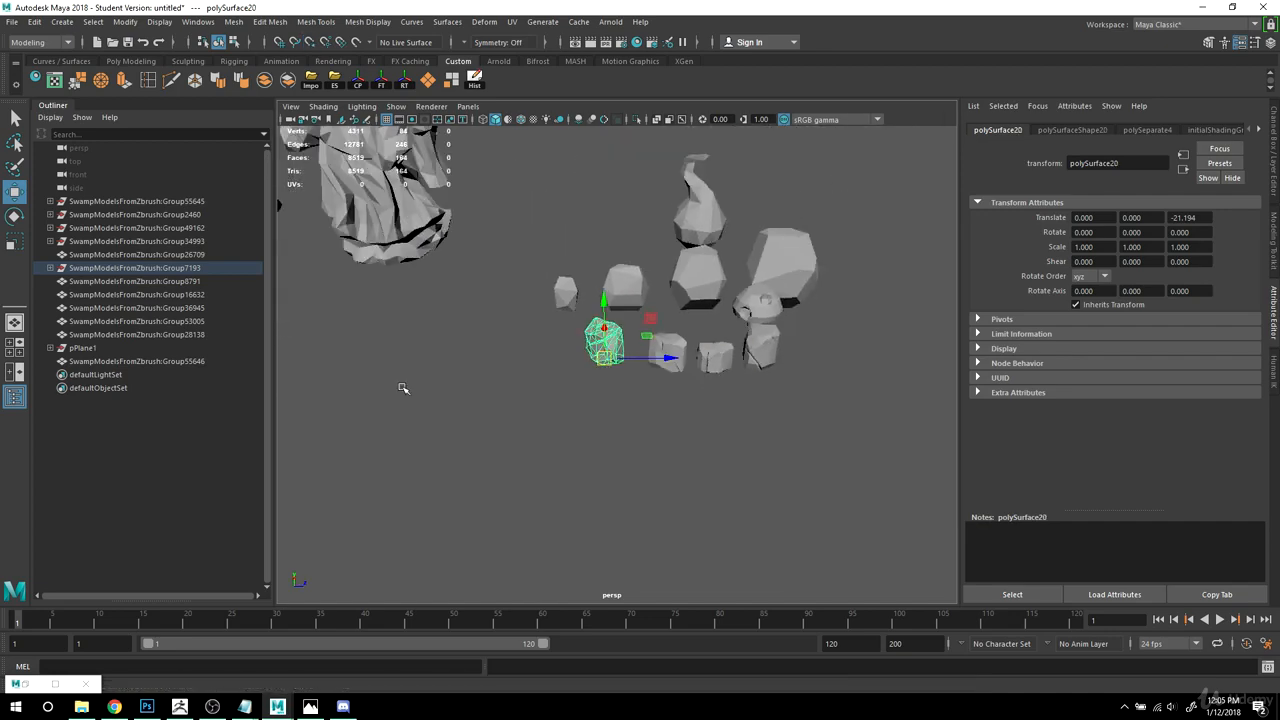
# Step: Select the four small rocks and move them across to sit beside the finished carved stones
pyautogui.keyDown('alt'); pyautogui.moveTo(403, 389); pyautogui.dragTo(668, 228); pyautogui.keyUp('alt')
pyautogui.moveTo(573, 410); pyautogui.dragTo(575, 408)
pyautogui.keyDown('alt'); pyautogui.moveTo(575, 408); pyautogui.dragTo(666, 363); pyautogui.keyUp('alt')
pyautogui.keyDown('alt'); pyautogui.moveTo(826, 366); pyautogui.dragTo(606, 391, button='middle'); pyautogui.keyUp('alt')
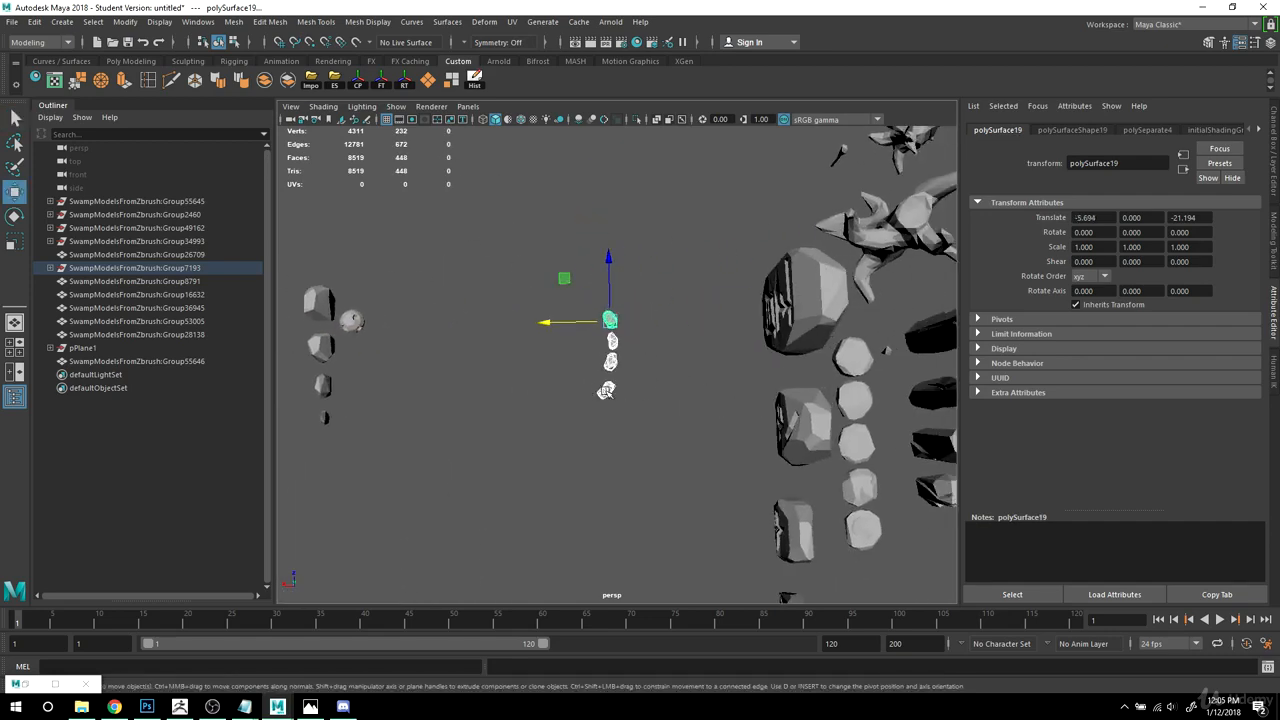
pyautogui.moveTo(546, 320); pyautogui.dragTo(682, 320)
pyautogui.click(414, 334)
# Step: Slide the mushroom cap off its stem to about -21.77 in Z and lower its pivot to the cap's underside
pyautogui.click(360, 320)
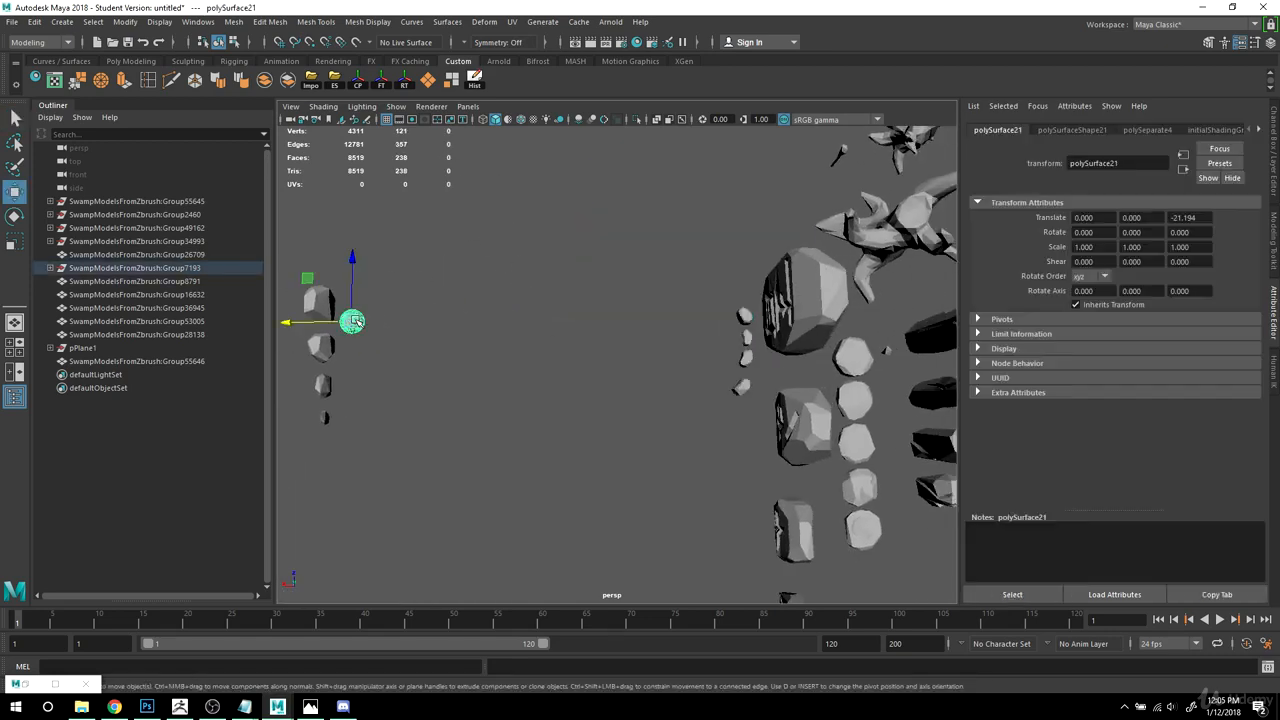
pyautogui.press('f')
pyautogui.keyDown('alt'); pyautogui.moveTo(841, 396); pyautogui.dragTo(754, 349); pyautogui.keyUp('alt')
pyautogui.keyDown('alt'); pyautogui.moveTo(754, 349); pyautogui.dragTo(631, 389, button='right'); pyautogui.keyUp('alt')
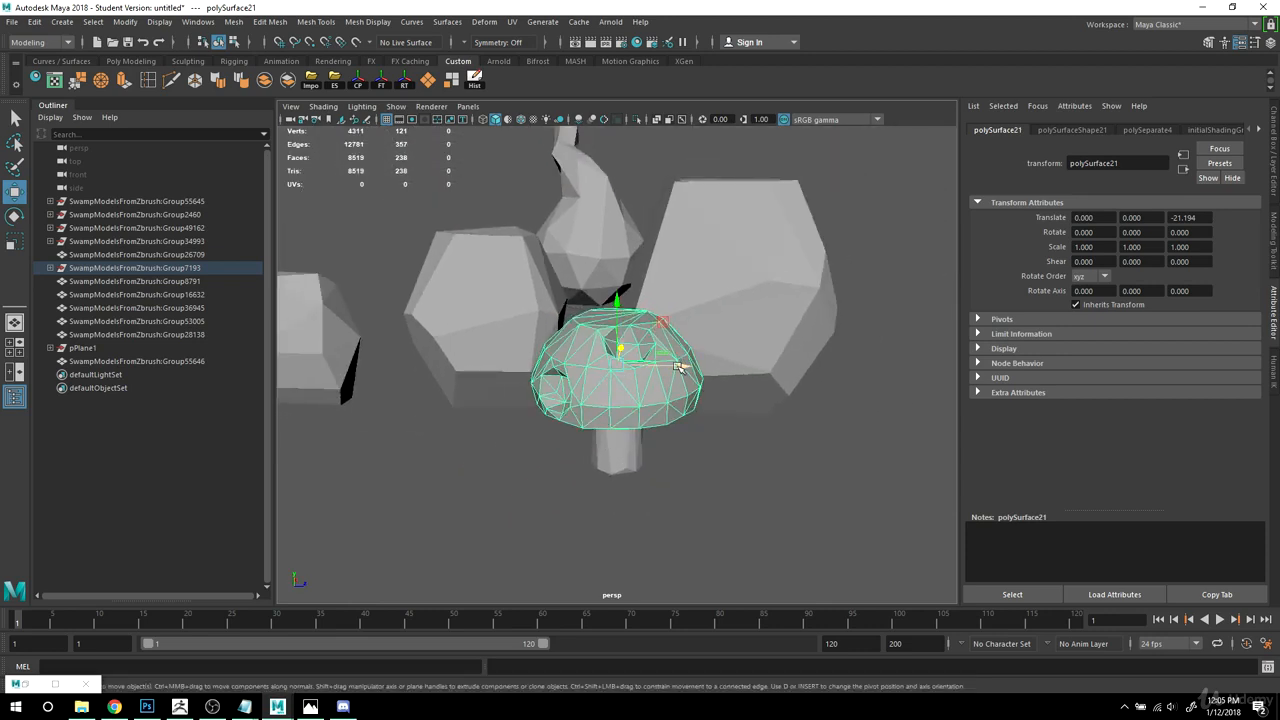
pyautogui.moveTo(678, 367); pyautogui.dragTo(518, 362)
pyautogui.keyDown('alt'); pyautogui.moveTo(502, 398); pyautogui.dragTo(522, 364, button='middle'); pyautogui.keyUp('alt')
pyautogui.press('d')
pyautogui.press('v')
pyautogui.moveTo(475, 274); pyautogui.dragTo(478, 308)
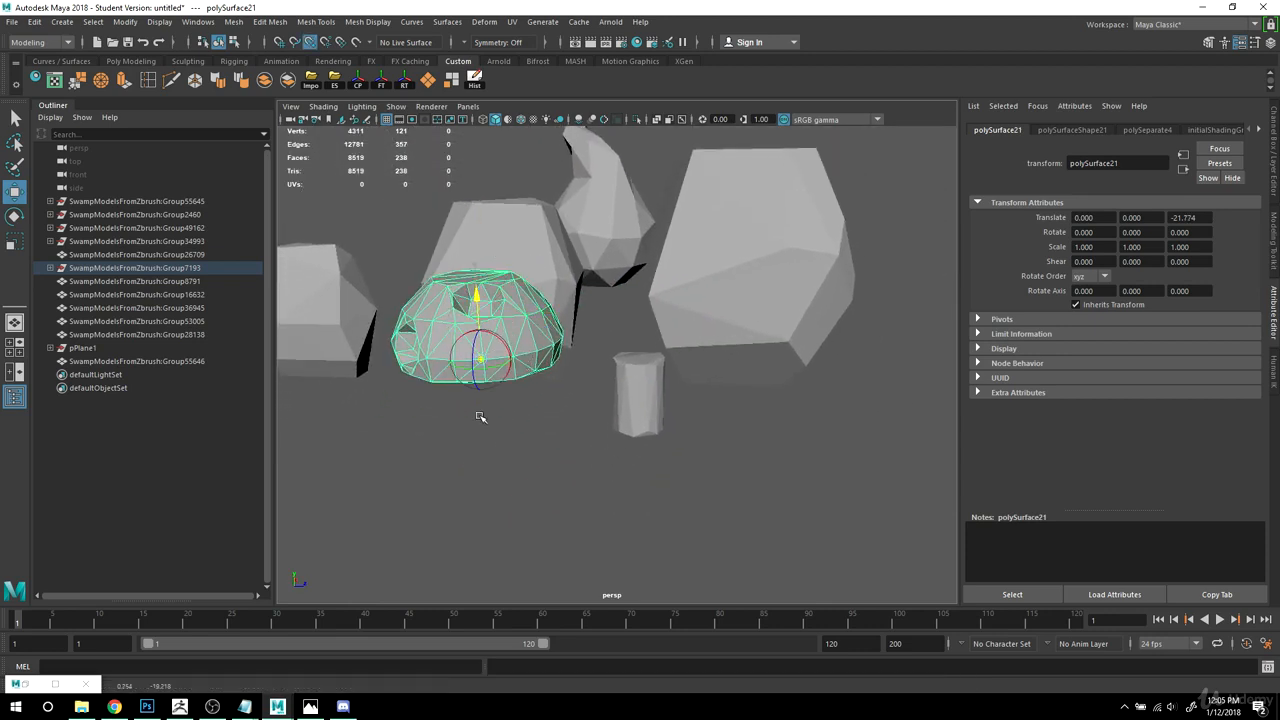
# Step: Lower the pivot of the mushroom stem to its bottom
pyautogui.click(641, 376)
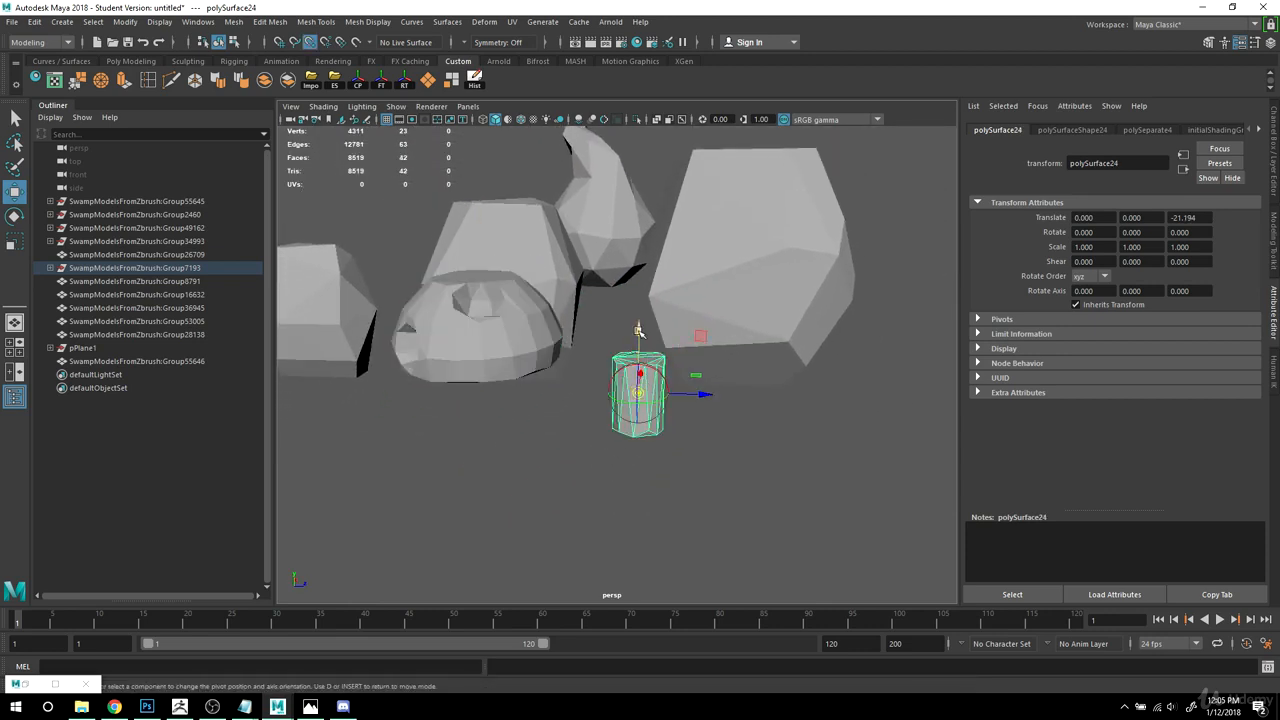
pyautogui.keyDown('alt'); pyautogui.moveTo(786, 483); pyautogui.dragTo(760, 560); pyautogui.keyUp('alt')
pyautogui.keyDown('alt'); pyautogui.moveTo(760, 560); pyautogui.dragTo(649, 511, button='right'); pyautogui.keyUp('alt')
pyautogui.keyDown('alt'); pyautogui.moveTo(649, 511); pyautogui.dragTo(654, 480); pyautogui.keyUp('alt')
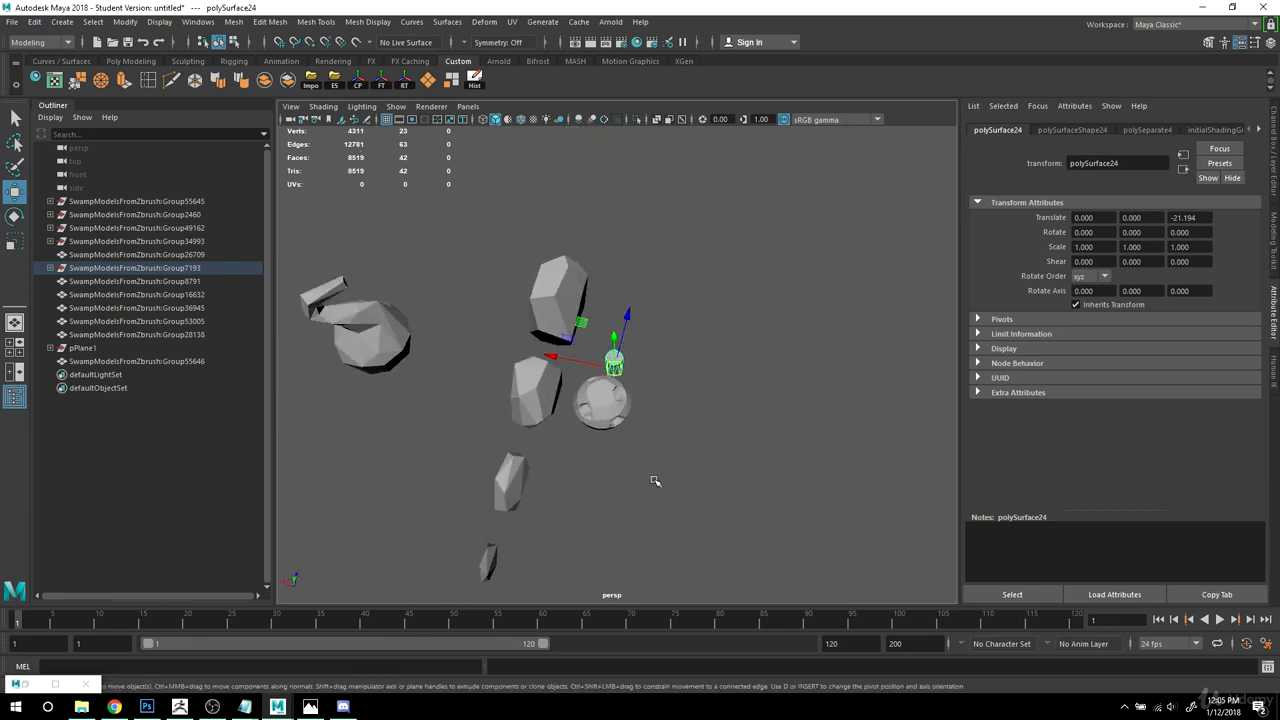
# Step: Select the mushroom cap and stem and move them together to about -9.31 in X, beside the finished small rocks
pyautogui.press('q')
pyautogui.moveTo(696, 315); pyautogui.dragTo(626, 401)
pyautogui.keyDown('alt'); pyautogui.moveTo(708, 441); pyautogui.dragTo(610, 450, button='right'); pyautogui.keyUp('alt')
pyautogui.keyDown('alt'); pyautogui.moveTo(610, 450); pyautogui.dragTo(655, 464); pyautogui.keyUp('alt')
pyautogui.press('w')
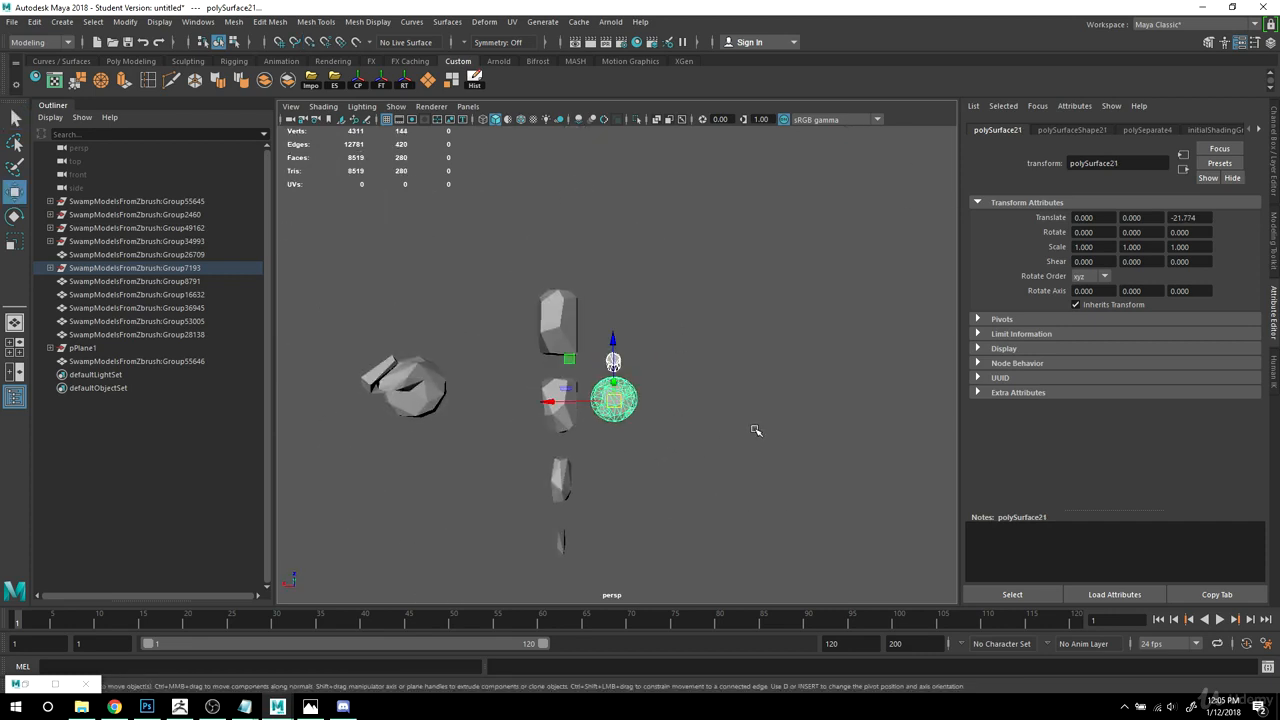
pyautogui.keyDown('alt'); pyautogui.moveTo(754, 428); pyautogui.dragTo(625, 394, button='right'); pyautogui.keyUp('alt')
pyautogui.keyDown('alt'); pyautogui.moveTo(625, 394); pyautogui.dragTo(505, 443, button='middle'); pyautogui.keyUp('alt')
pyautogui.moveTo(424, 440); pyautogui.dragTo(783, 442)
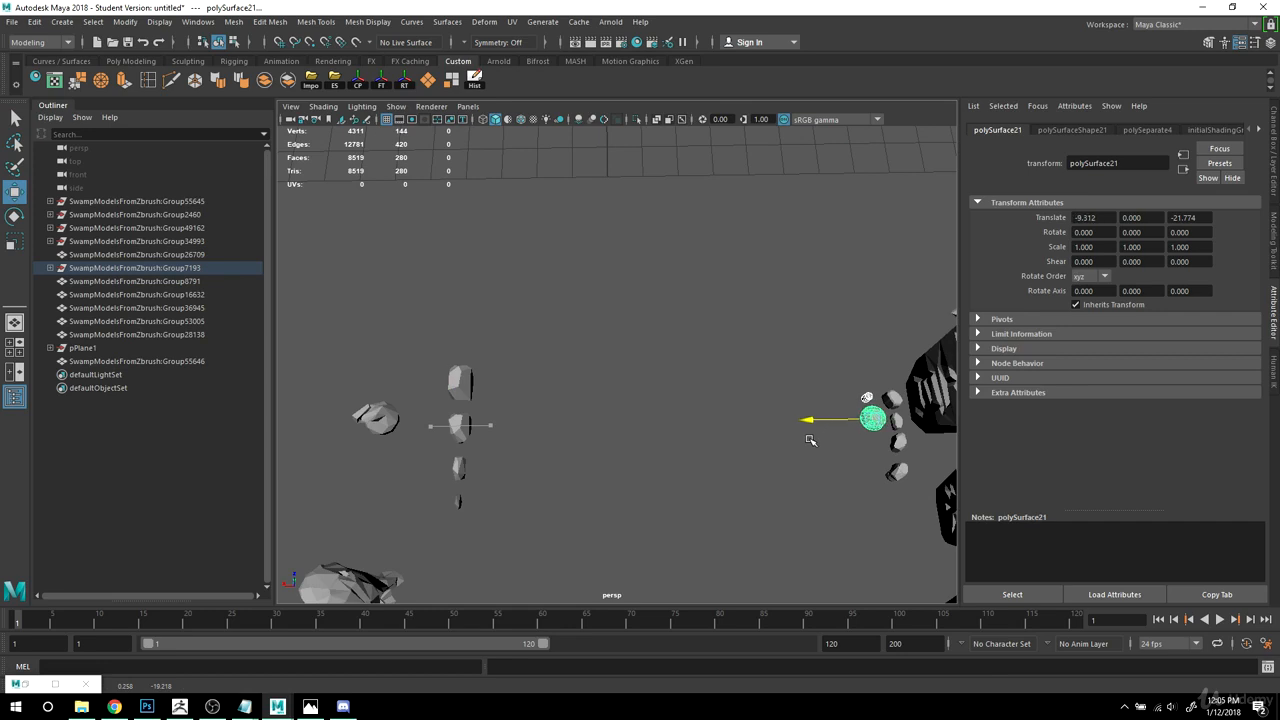
pyautogui.click(810, 440)
# Step: Lower the pivot of the largest rock in the remaining column of four to its bottom
pyautogui.keyDown('alt'); pyautogui.moveTo(534, 446); pyautogui.dragTo(500, 351); pyautogui.keyUp('alt')
pyautogui.click(518, 283)
pyautogui.press('f')
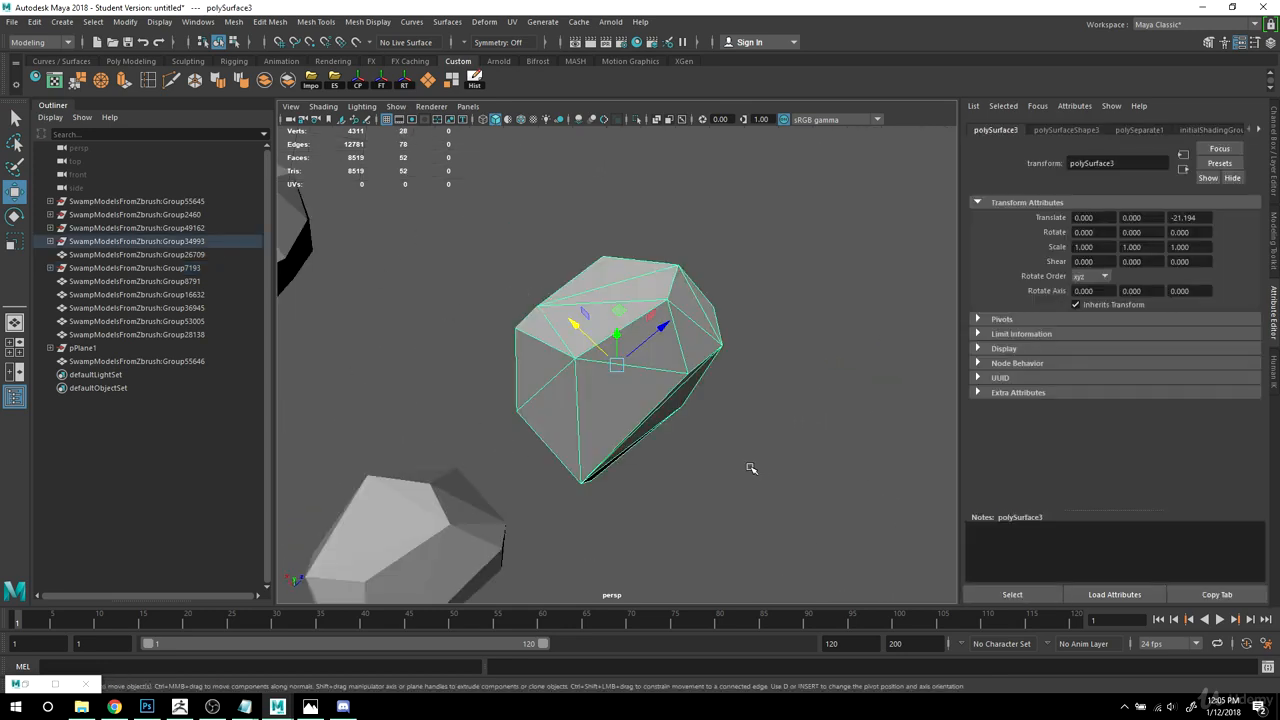
pyautogui.keyDown('alt'); pyautogui.moveTo(752, 468); pyautogui.dragTo(760, 528, button='right'); pyautogui.keyUp('alt')
pyautogui.keyDown('alt'); pyautogui.moveTo(760, 528); pyautogui.dragTo(703, 446); pyautogui.keyUp('alt')
pyautogui.keyDown('alt'); pyautogui.moveTo(703, 446); pyautogui.dragTo(691, 463, button='right'); pyautogui.keyUp('alt')
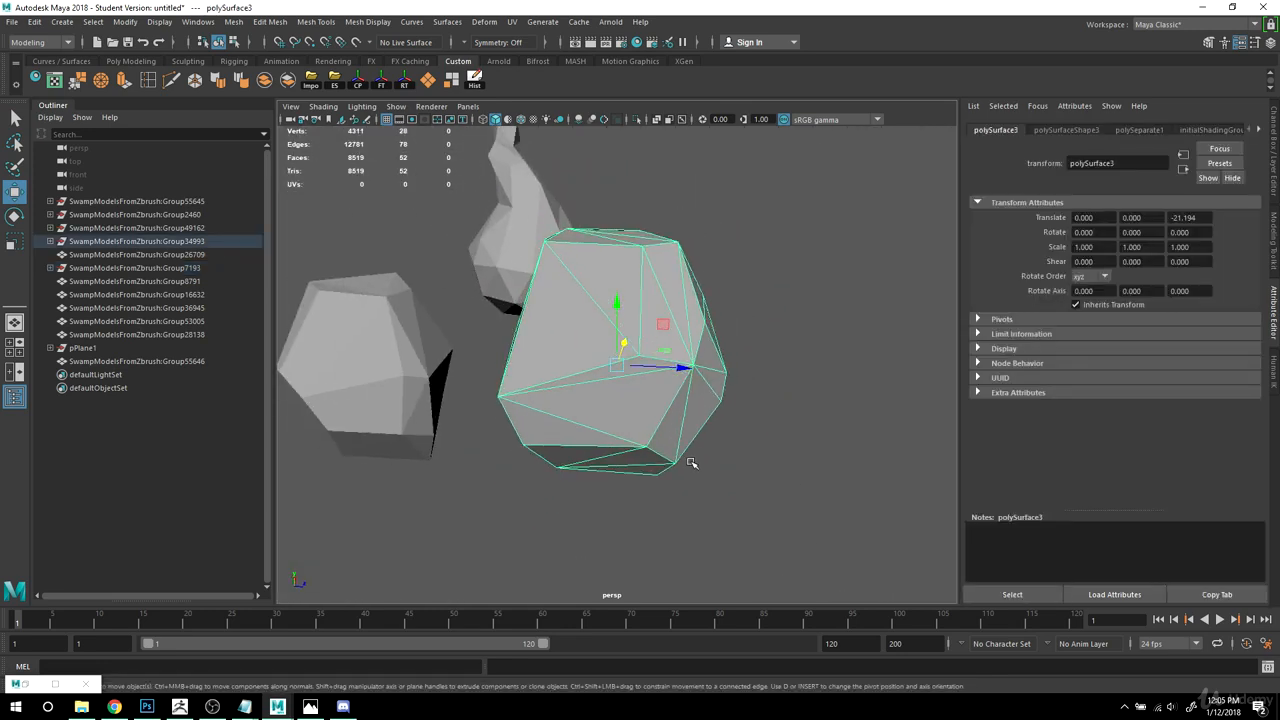
pyautogui.press('d')
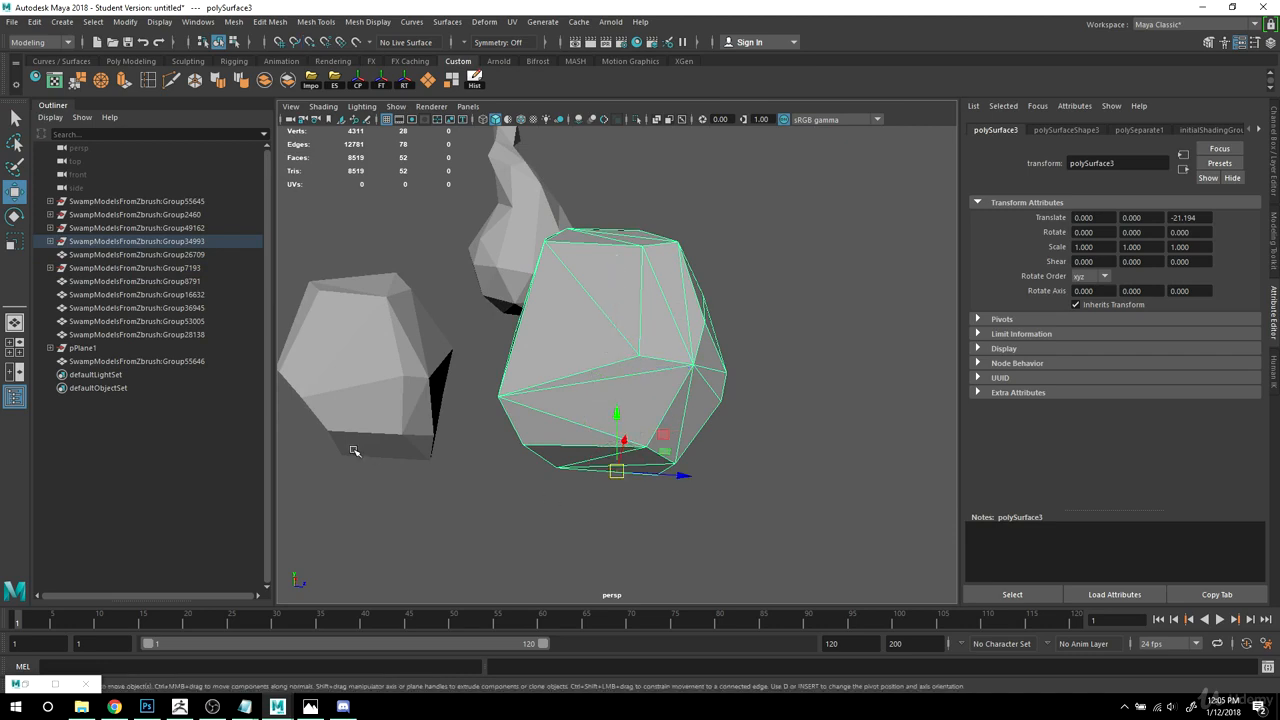
# Step: Lower the pivots of the other three rocks in the column to their bottoms
pyautogui.keyDown('alt'); pyautogui.moveTo(354, 451); pyautogui.dragTo(637, 334, button='middle'); pyautogui.keyUp('alt')
pyautogui.click(633, 274)
pyautogui.press('d')
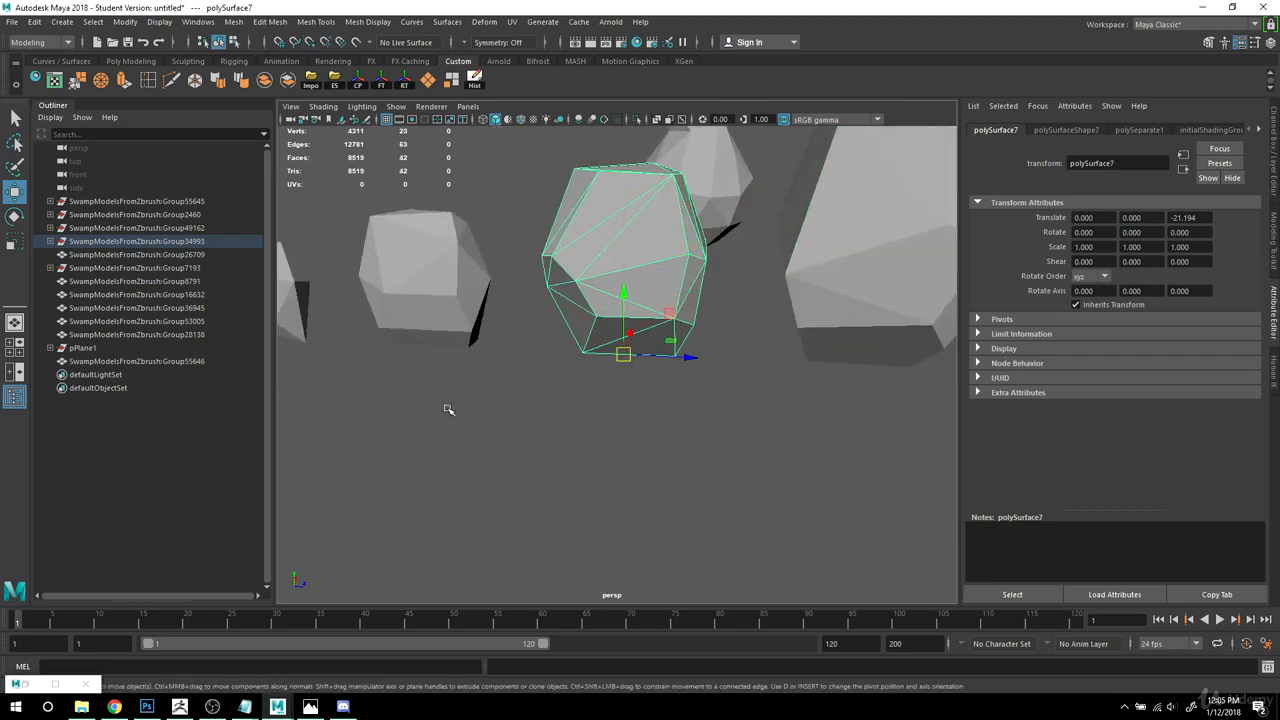
pyautogui.keyDown('alt'); pyautogui.moveTo(443, 409); pyautogui.dragTo(663, 386); pyautogui.keyUp('alt')
pyautogui.click(596, 268)
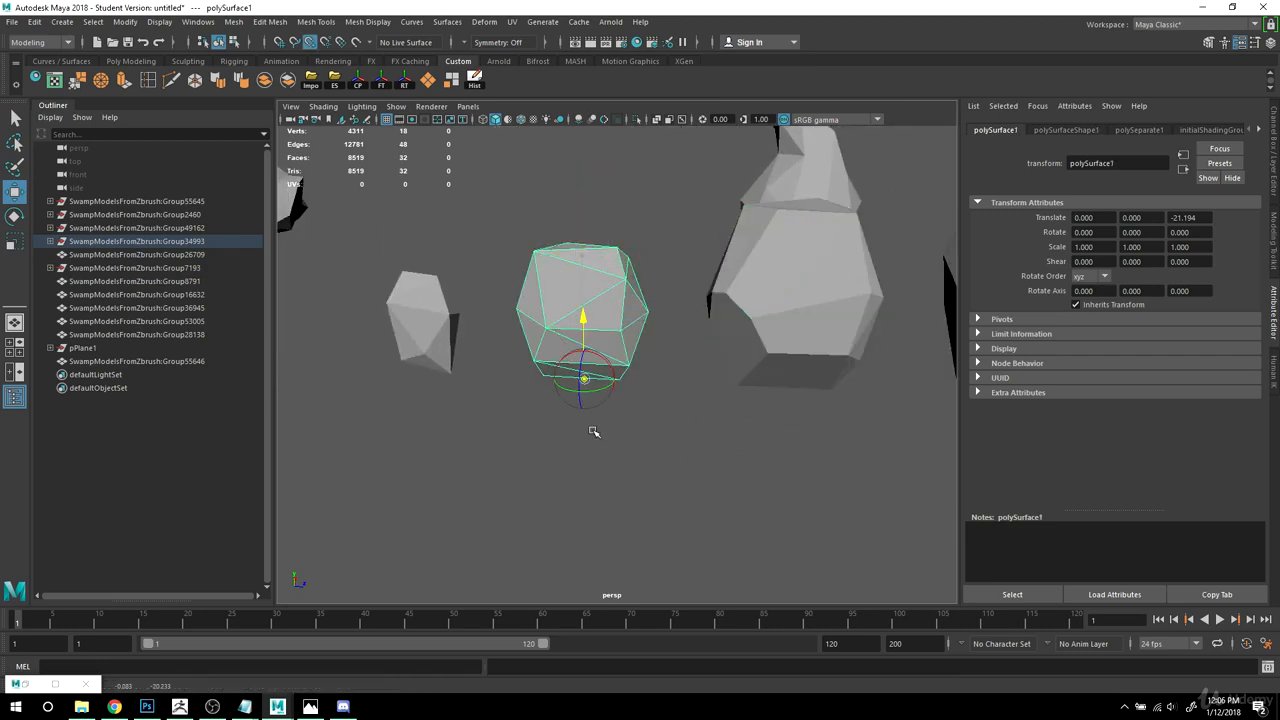
pyautogui.click(388, 328)
pyautogui.click(437, 312)
pyautogui.press('d')
pyautogui.moveTo(416, 268); pyautogui.dragTo(440, 418)
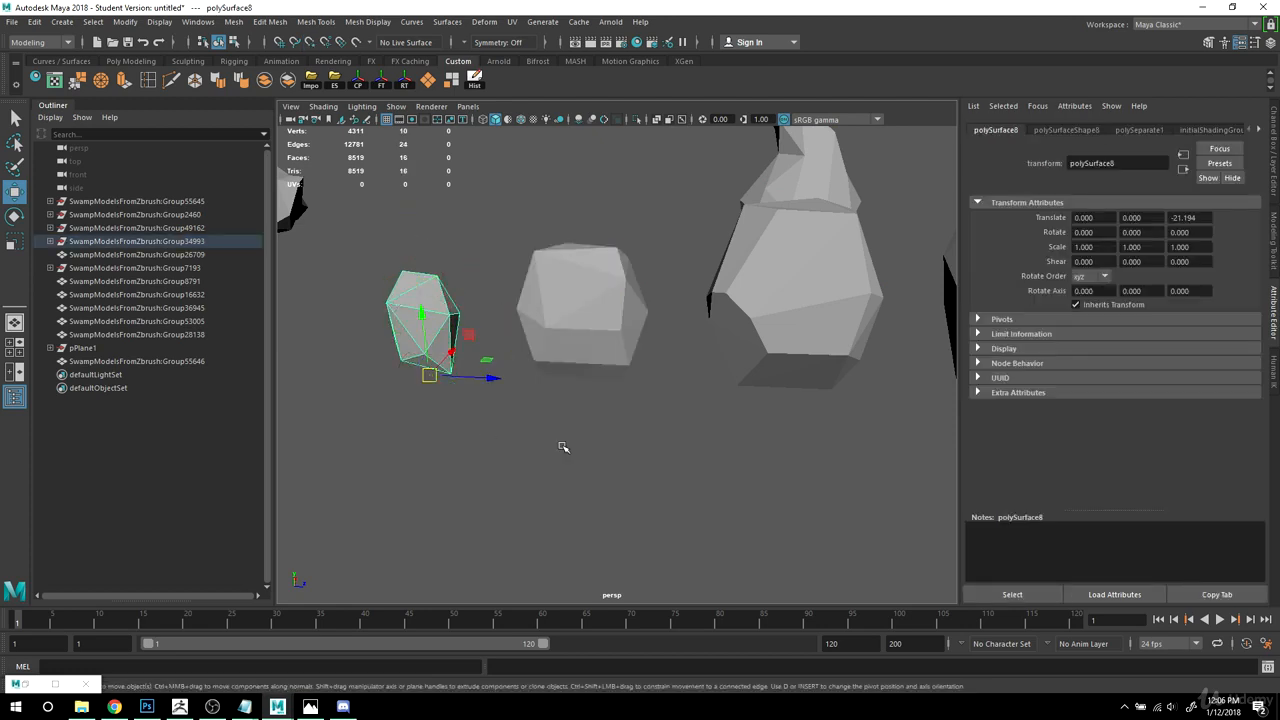
# Step: Select all four rocks and move them together beside the finished models, to about -10.62 in X and -25.90 in Z
pyautogui.keyDown('alt'); pyautogui.moveTo(563, 447); pyautogui.dragTo(643, 244); pyautogui.keyUp('alt')
pyautogui.moveTo(591, 476); pyautogui.dragTo(590, 477)
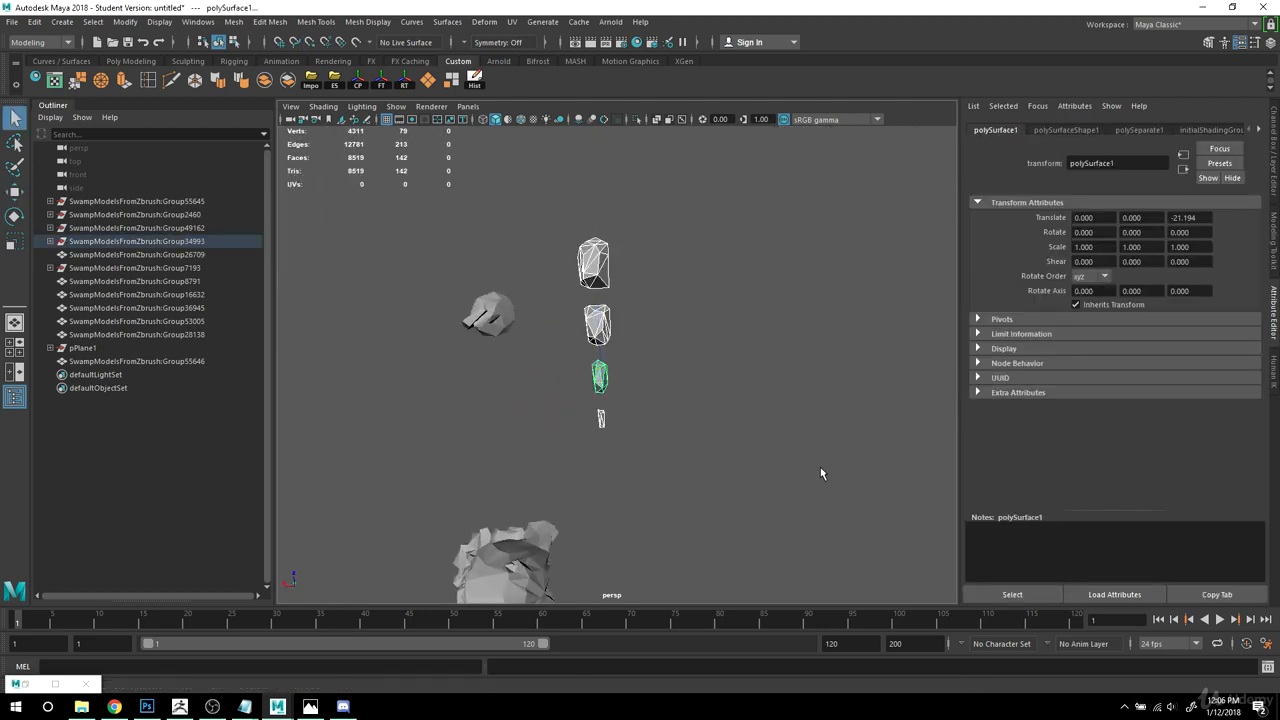
pyautogui.keyDown('alt'); pyautogui.moveTo(820, 467); pyautogui.dragTo(646, 449, button='right'); pyautogui.keyUp('alt')
pyautogui.keyDown('alt'); pyautogui.moveTo(646, 449); pyautogui.dragTo(618, 431, button='middle'); pyautogui.keyUp('alt')
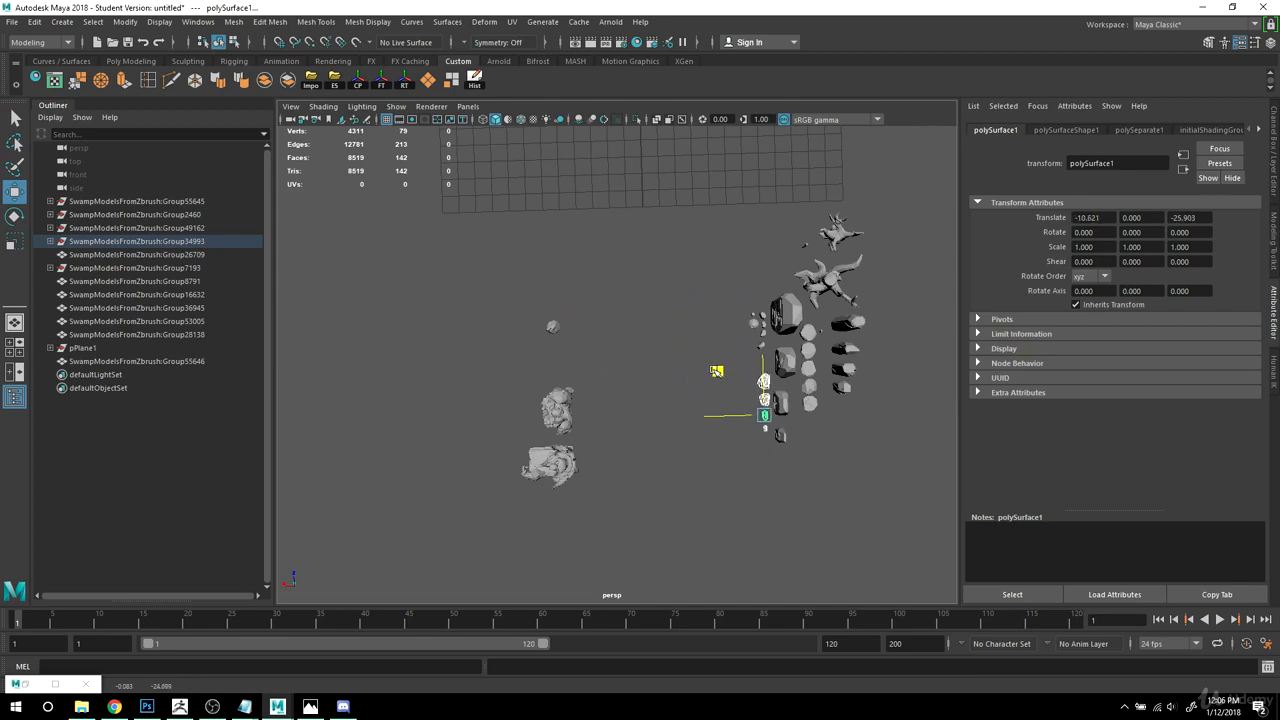
# Step: Lower the pivot of the gourd with the curled stem to its bottom and move it to about -12.16 in X beside the finished models
pyautogui.click(551, 324)
pyautogui.press('f')
pyautogui.keyDown('alt'); pyautogui.moveTo(551, 324); pyautogui.dragTo(657, 429); pyautogui.keyUp('alt')
pyautogui.keyDown('alt'); pyautogui.moveTo(657, 429); pyautogui.dragTo(640, 509, button='right'); pyautogui.keyUp('alt')
pyautogui.keyDown('alt'); pyautogui.moveTo(640, 509); pyautogui.dragTo(621, 458, button='middle'); pyautogui.keyUp('alt')
pyautogui.keyDown('alt'); pyautogui.moveTo(650, 456); pyautogui.dragTo(686, 454); pyautogui.keyUp('alt')
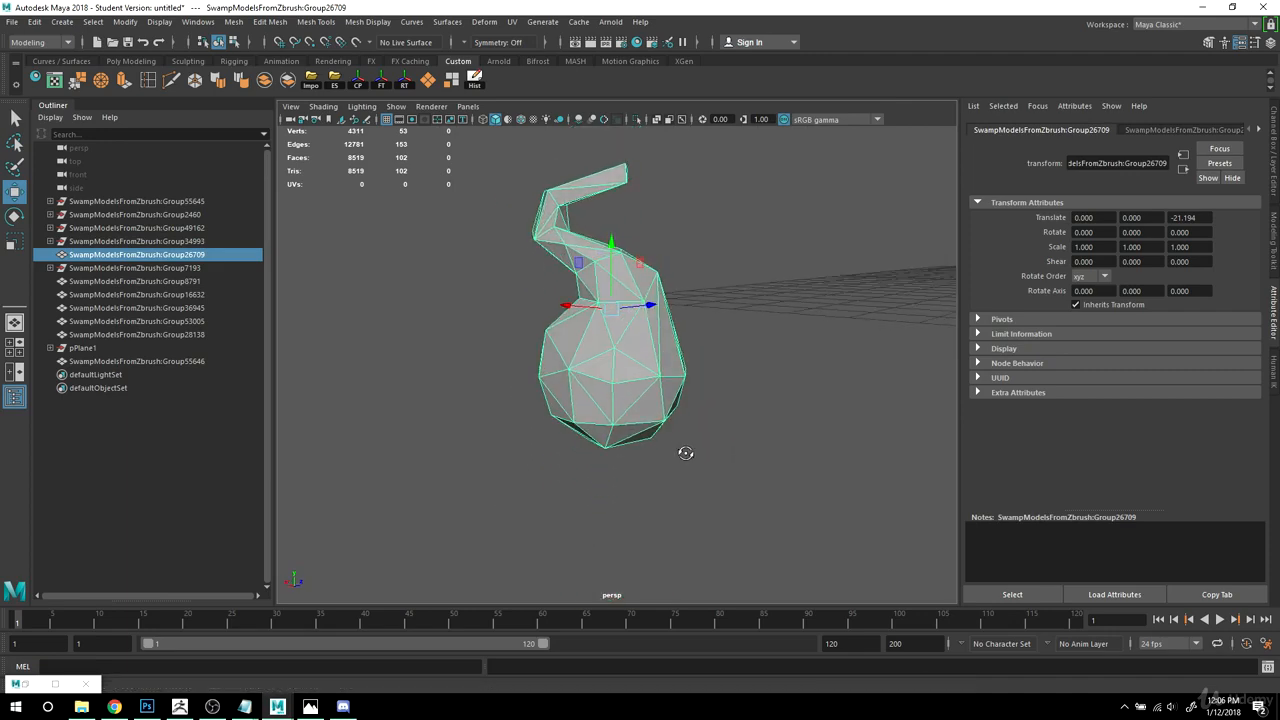
pyautogui.press('d')
pyautogui.keyDown('alt'); pyautogui.moveTo(681, 511); pyautogui.dragTo(426, 360); pyautogui.keyUp('alt')
pyautogui.moveTo(535, 386); pyautogui.dragTo(873, 333)
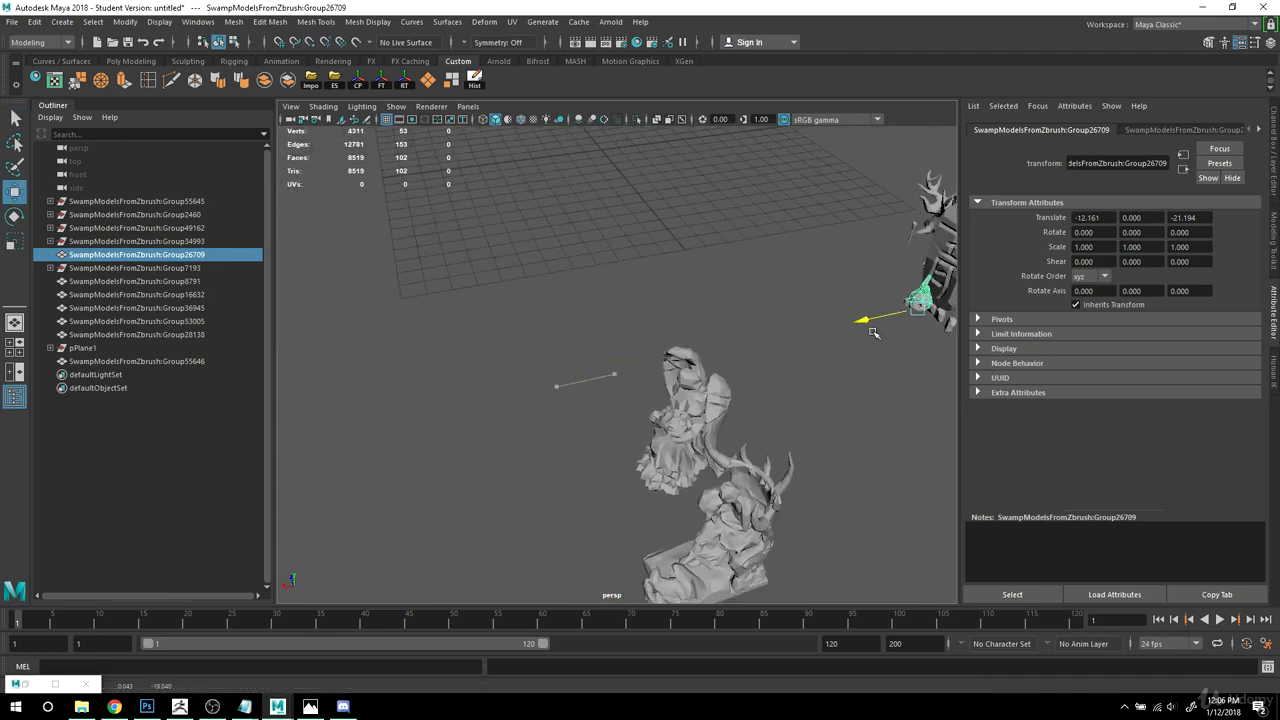
# Step: Lower the pivot of the winged angel statue to its base
pyautogui.click(901, 411)
pyautogui.press('a')
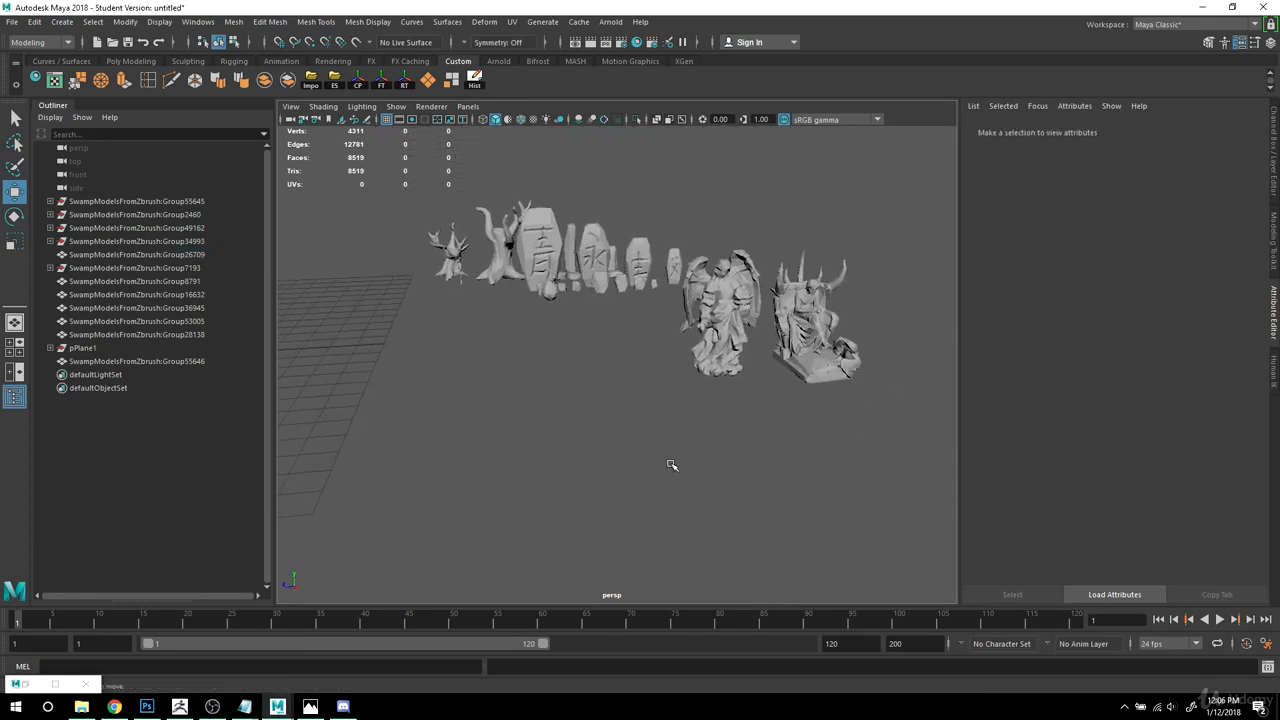
pyautogui.click(728, 336)
pyautogui.press('f')
pyautogui.scroll(-3, 720, 510)
pyautogui.keyDown('alt'); pyautogui.moveTo(720, 510); pyautogui.dragTo(660, 470); pyautogui.keyUp('alt')
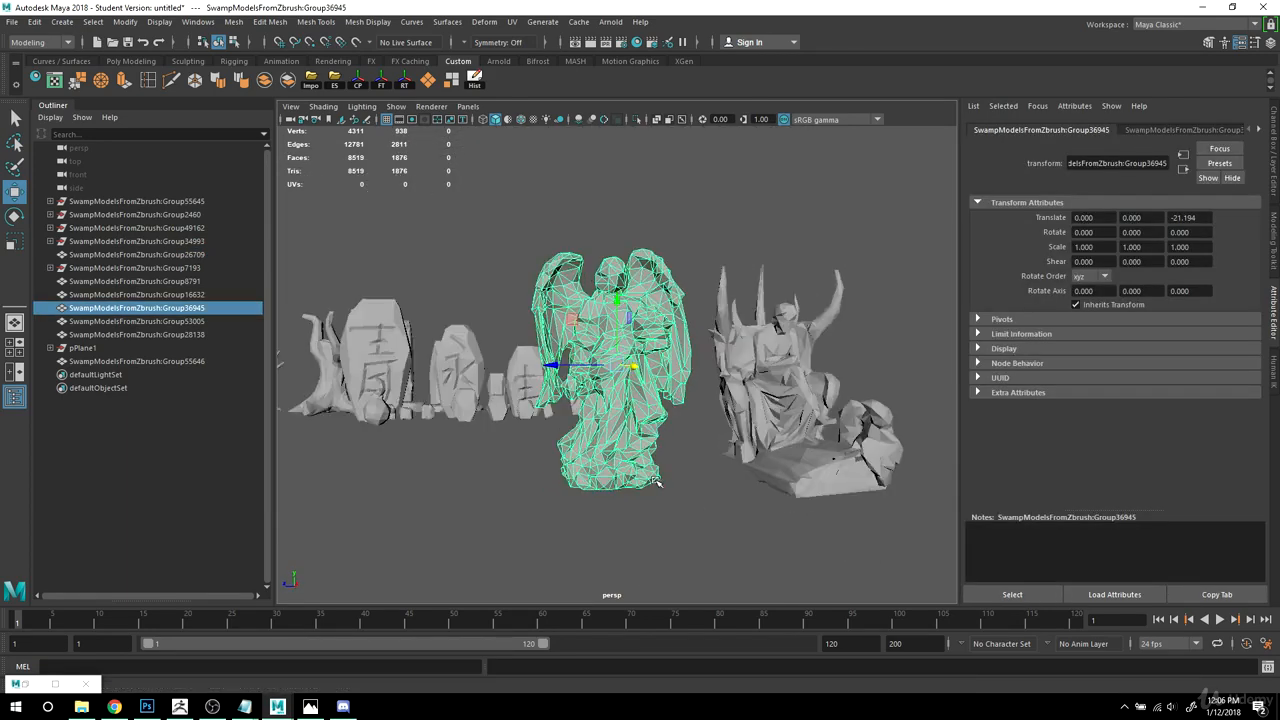
pyautogui.keyDown('alt'); pyautogui.moveTo(660, 470); pyautogui.dragTo(621, 480, button='middle'); pyautogui.keyUp('alt')
pyautogui.keyDown('alt'); pyautogui.moveTo(622, 480); pyautogui.dragTo(626, 467); pyautogui.keyUp('alt')
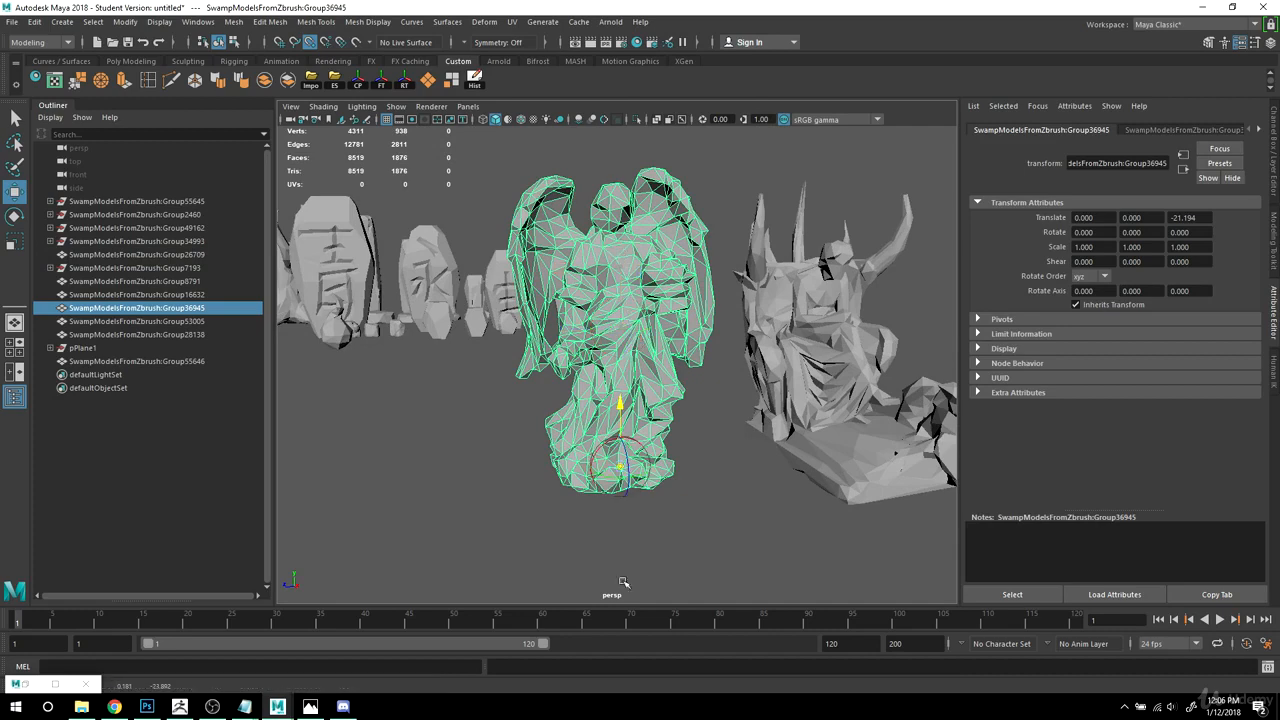
# Step: Select the seated throne statue together with its horns and combine them into one mesh
pyautogui.click(800, 440)
pyautogui.press('f')
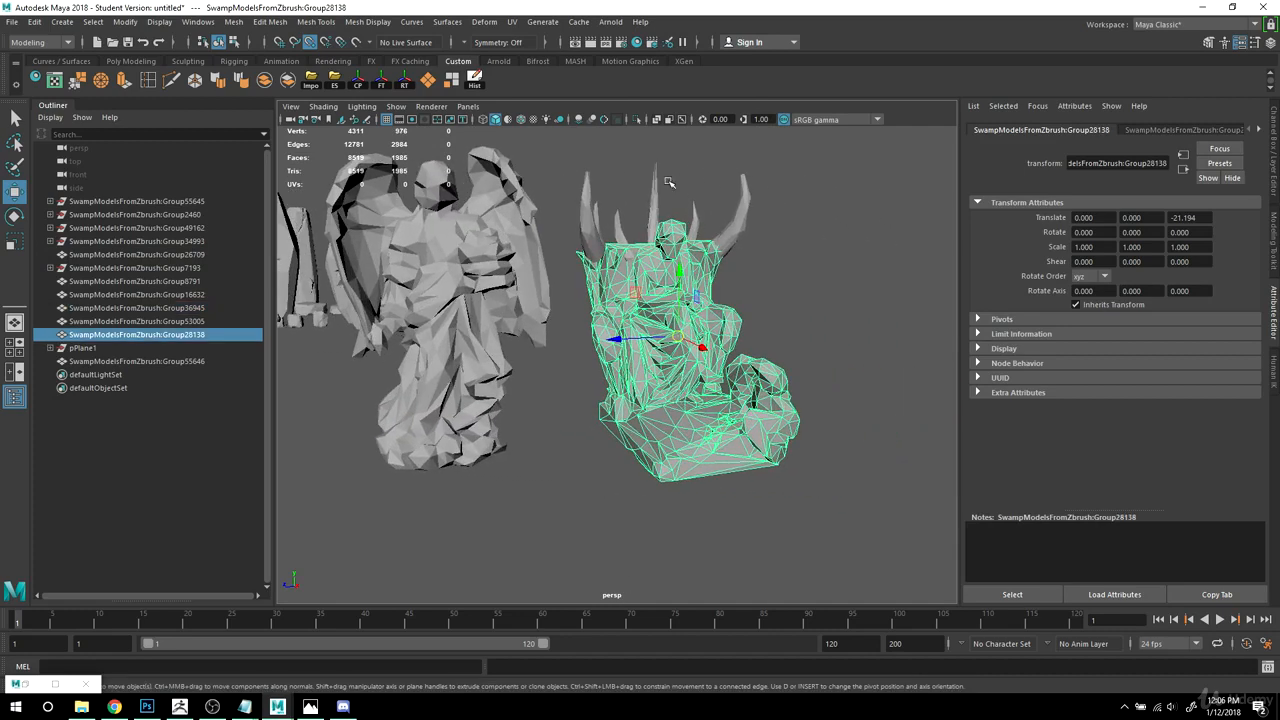
pyautogui.keyDown('alt'); pyautogui.moveTo(808, 424); pyautogui.dragTo(780, 483); pyautogui.keyUp('alt')
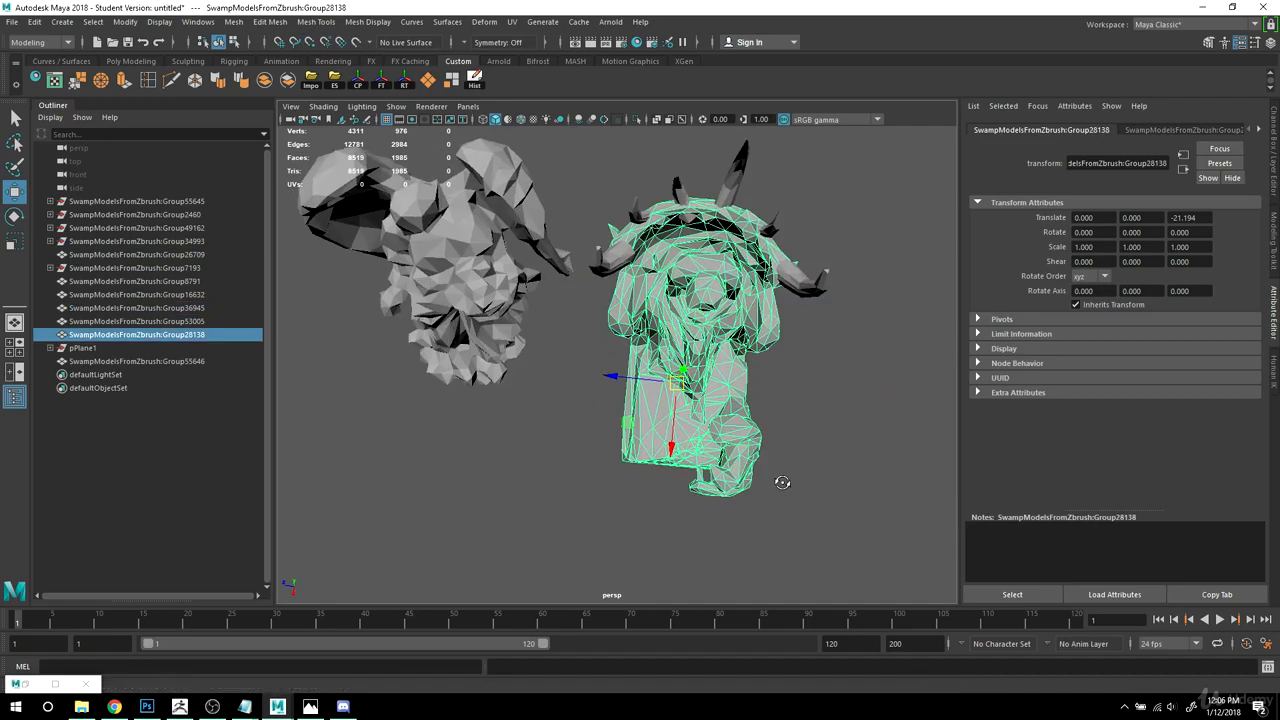
pyautogui.scroll(-3, 762, 410)
pyautogui.keyDown('alt'); pyautogui.moveTo(757, 394); pyautogui.dragTo(700, 390, button='middle'); pyautogui.keyUp('alt')
pyautogui.click(777, 233)
pyautogui.moveTo(777, 233); pyautogui.dragTo(598, 394)
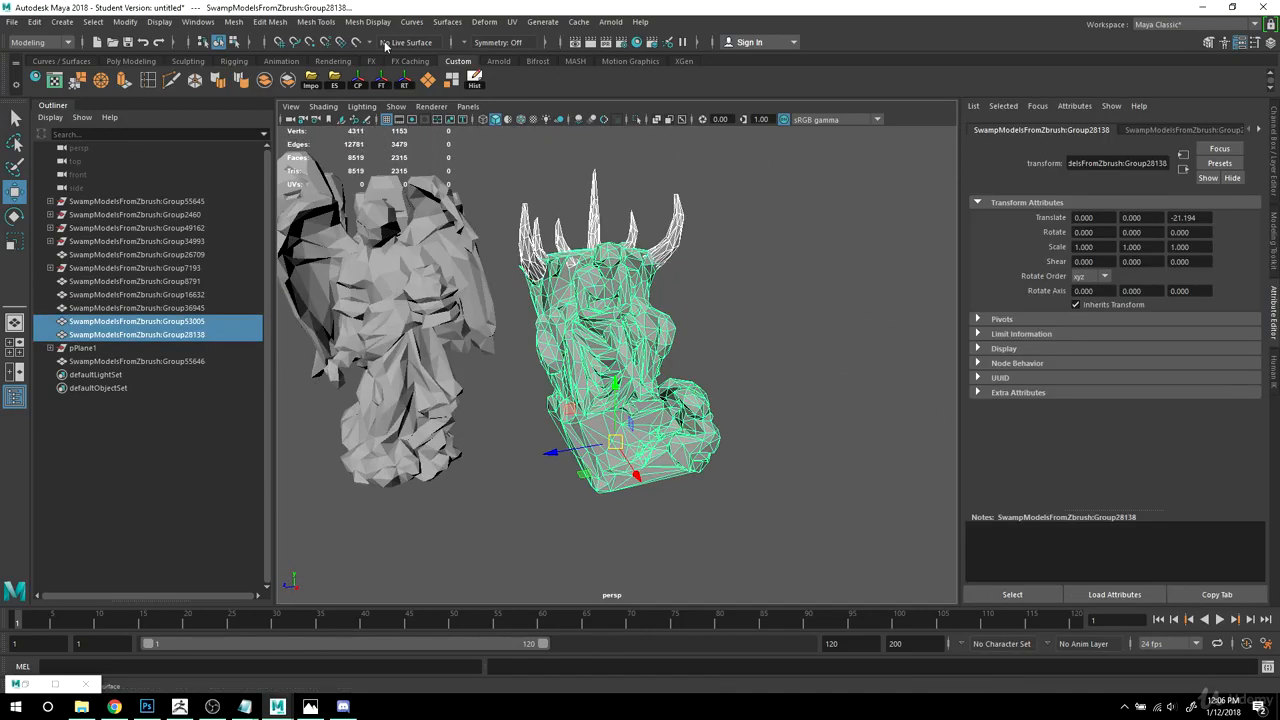
pyautogui.click(265, 80)
# Step: Lower the pivot of the combined throne statue to its base
pyautogui.keyDown('alt'); pyautogui.moveTo(727, 463); pyautogui.dragTo(652, 385); pyautogui.keyUp('alt')
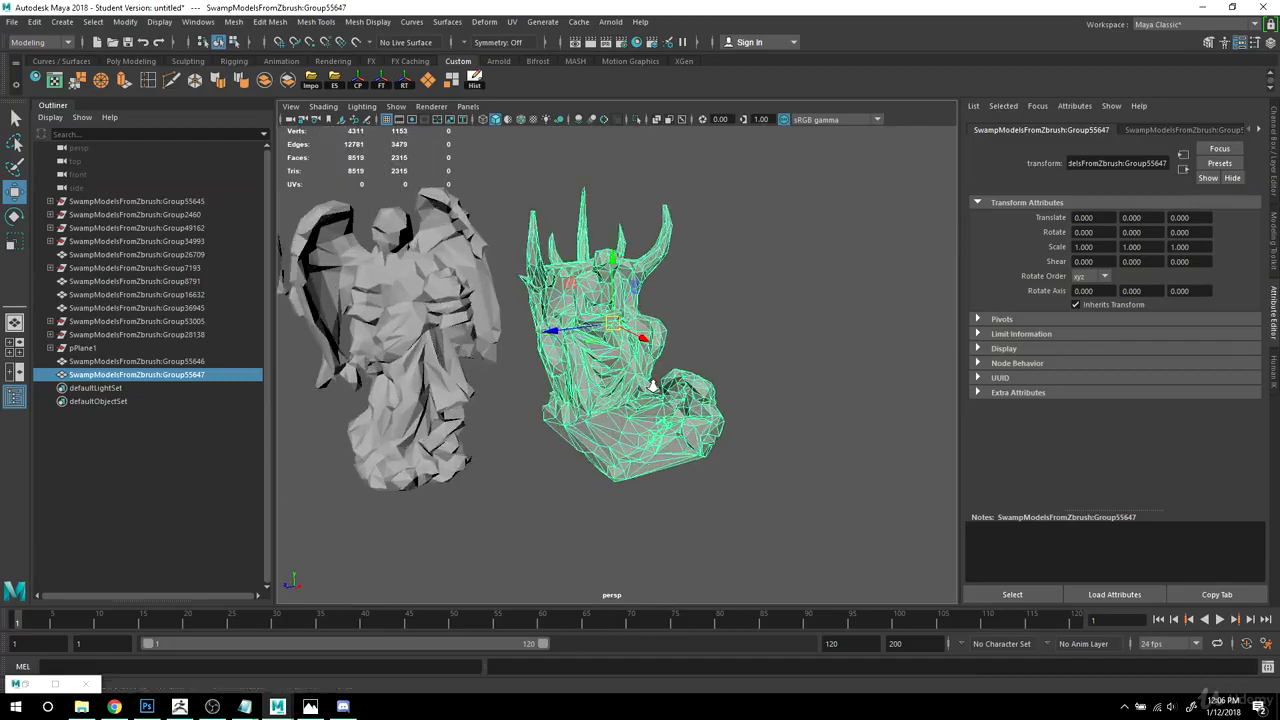
pyautogui.keyDown('alt'); pyautogui.moveTo(652, 385); pyautogui.dragTo(706, 393, button='right'); pyautogui.keyUp('alt')
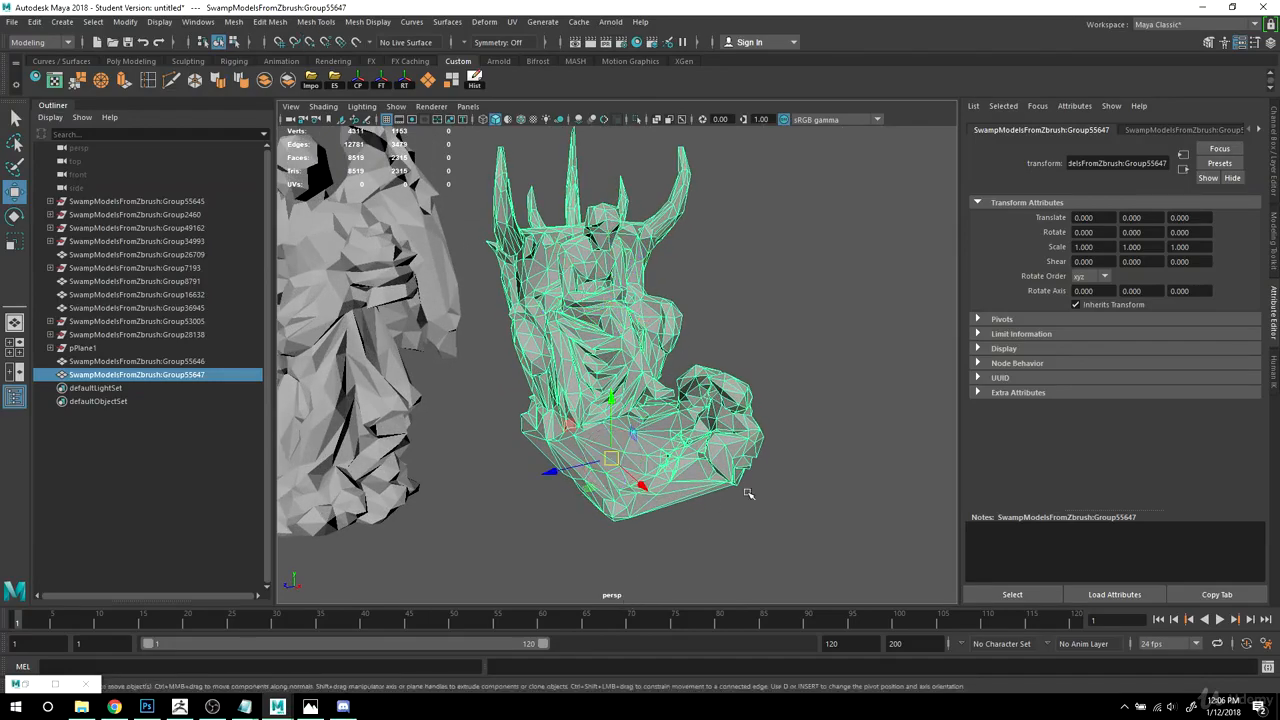
pyautogui.keyDown('alt'); pyautogui.moveTo(748, 494); pyautogui.dragTo(563, 437); pyautogui.keyUp('alt')
pyautogui.keyDown('alt'); pyautogui.moveTo(563, 437); pyautogui.dragTo(625, 440, button='right'); pyautogui.keyUp('alt')
pyautogui.keyDown('alt'); pyautogui.moveTo(625, 440); pyautogui.dragTo(628, 515, button='middle'); pyautogui.keyUp('alt')
pyautogui.keyDown('alt'); pyautogui.moveTo(628, 515); pyautogui.dragTo(540, 505); pyautogui.keyUp('alt')
pyautogui.moveTo(604, 257); pyautogui.dragTo(745, 234, button='right')
pyautogui.scroll(2, 640, 280)
pyautogui.click(556, 262)
pyautogui.click(891, 323)
pyautogui.keyDown('alt'); pyautogui.moveTo(891, 323); pyautogui.dragTo(622, 466, button='right'); pyautogui.keyUp('alt')
pyautogui.keyDown('alt'); pyautogui.moveTo(622, 466); pyautogui.dragTo(612, 417, button='middle'); pyautogui.keyUp('alt')
pyautogui.keyDown('alt'); pyautogui.moveTo(612, 417); pyautogui.dragTo(660, 457); pyautogui.keyUp('alt')
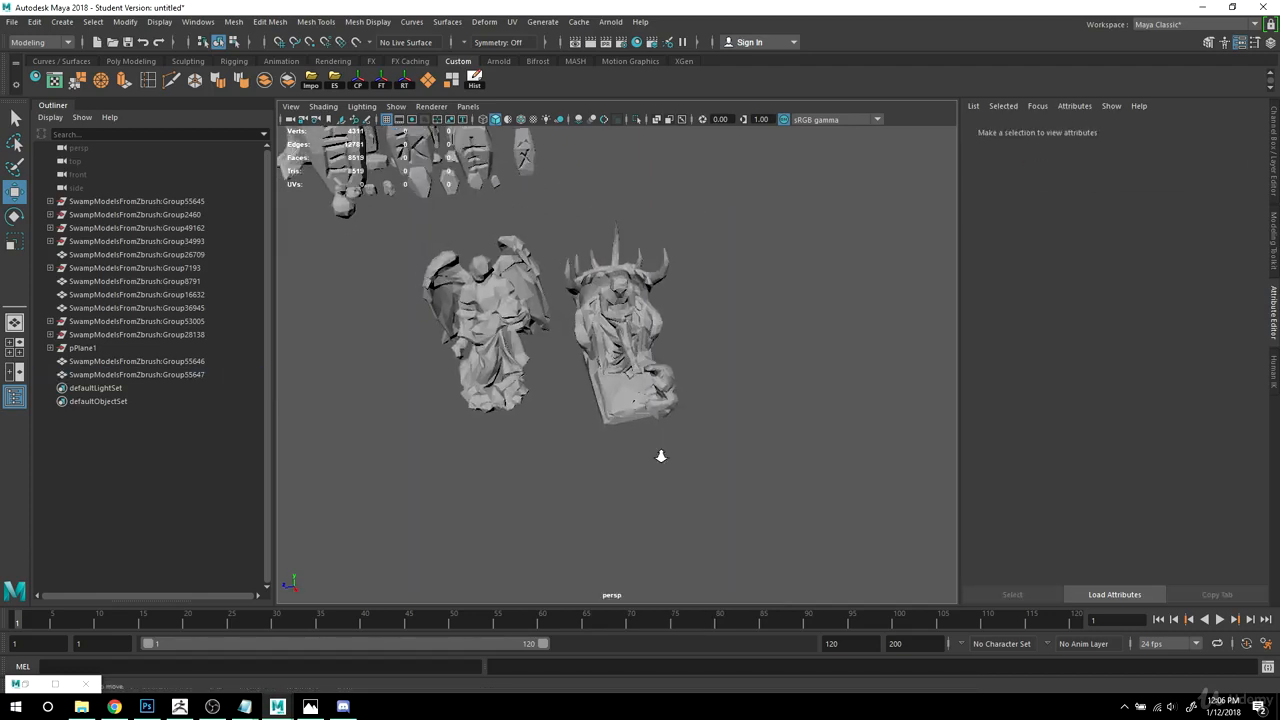
pyautogui.keyDown('alt'); pyautogui.moveTo(660, 457); pyautogui.dragTo(631, 443, button='right'); pyautogui.keyUp('alt')
pyautogui.click(620, 434)
pyautogui.keyDown('shift'); pyautogui.click(687, 428); pyautogui.keyUp('shift')
pyautogui.keyDown('alt'); pyautogui.moveTo(600, 472); pyautogui.dragTo(690, 453); pyautogui.keyUp('alt')
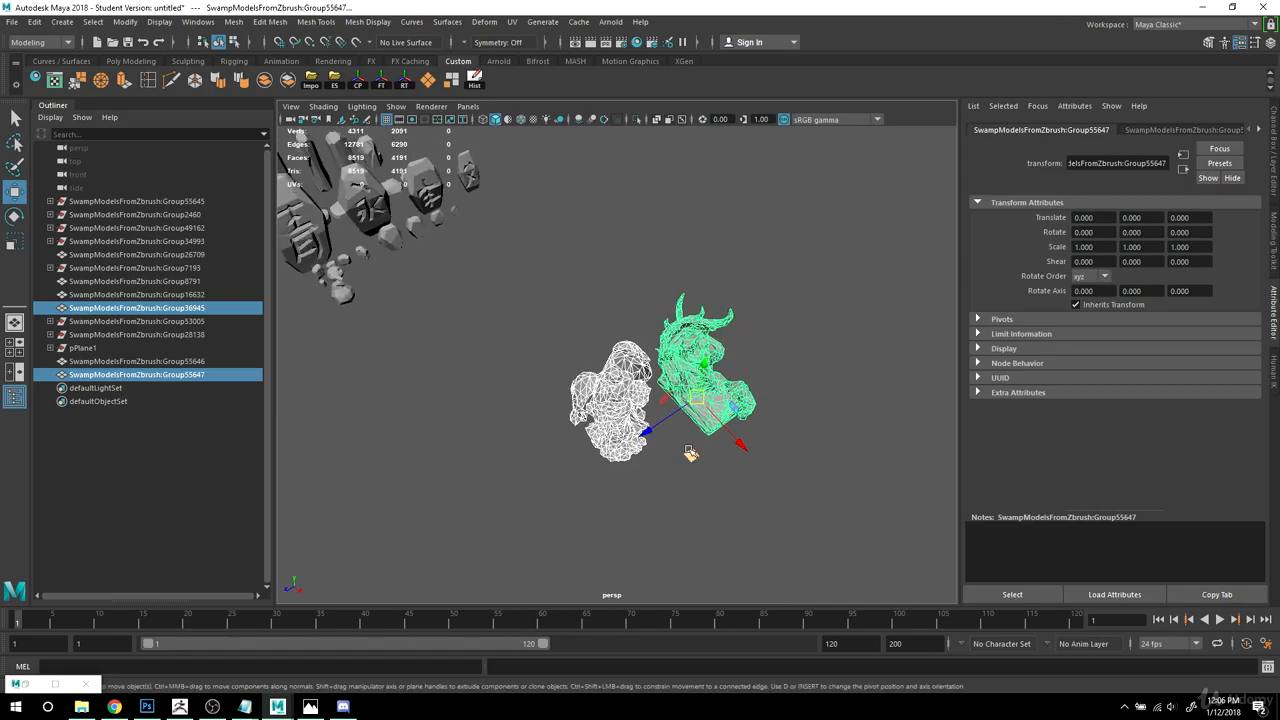
pyautogui.click(568, 430)
pyautogui.keyDown('alt'); pyautogui.moveTo(568, 430); pyautogui.dragTo(620, 451); pyautogui.keyUp('alt')
pyautogui.keyDown('alt'); pyautogui.moveTo(620, 451); pyautogui.dragTo(711, 471, button='right'); pyautogui.keyUp('alt')
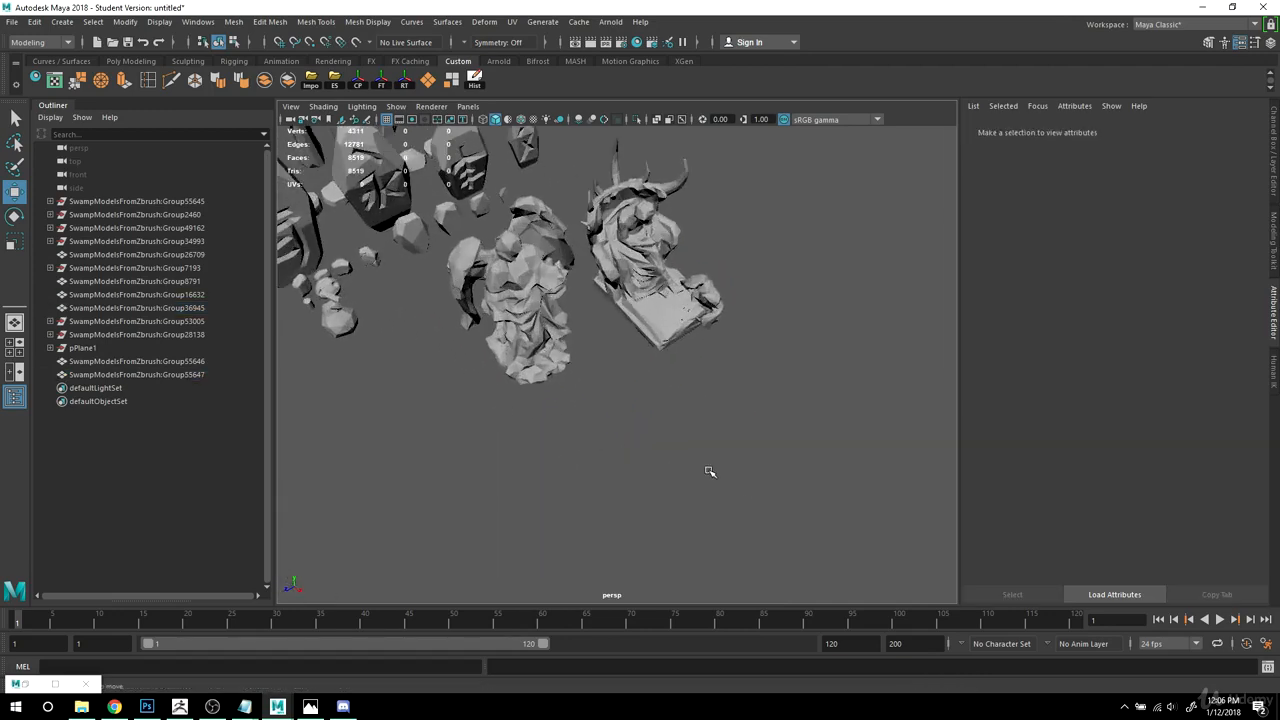
# Step: Move the throne statue towards the finished models and the angel statue to about -7.84 in X and -20.20 in Z
pyautogui.keyDown('alt'); pyautogui.moveTo(711, 471); pyautogui.dragTo(629, 457); pyautogui.keyUp('alt')
pyautogui.keyDown('alt'); pyautogui.moveTo(629, 457); pyautogui.dragTo(683, 461, button='right'); pyautogui.keyUp('alt')
pyautogui.keyDown('alt'); pyautogui.moveTo(683, 461); pyautogui.dragTo(585, 511, button='middle'); pyautogui.keyUp('alt')
pyautogui.keyDown('alt'); pyautogui.moveTo(585, 511); pyautogui.dragTo(680, 483, button='right'); pyautogui.keyUp('alt')
pyautogui.keyDown('alt'); pyautogui.moveTo(680, 483); pyautogui.dragTo(594, 557, button='middle'); pyautogui.keyUp('alt')
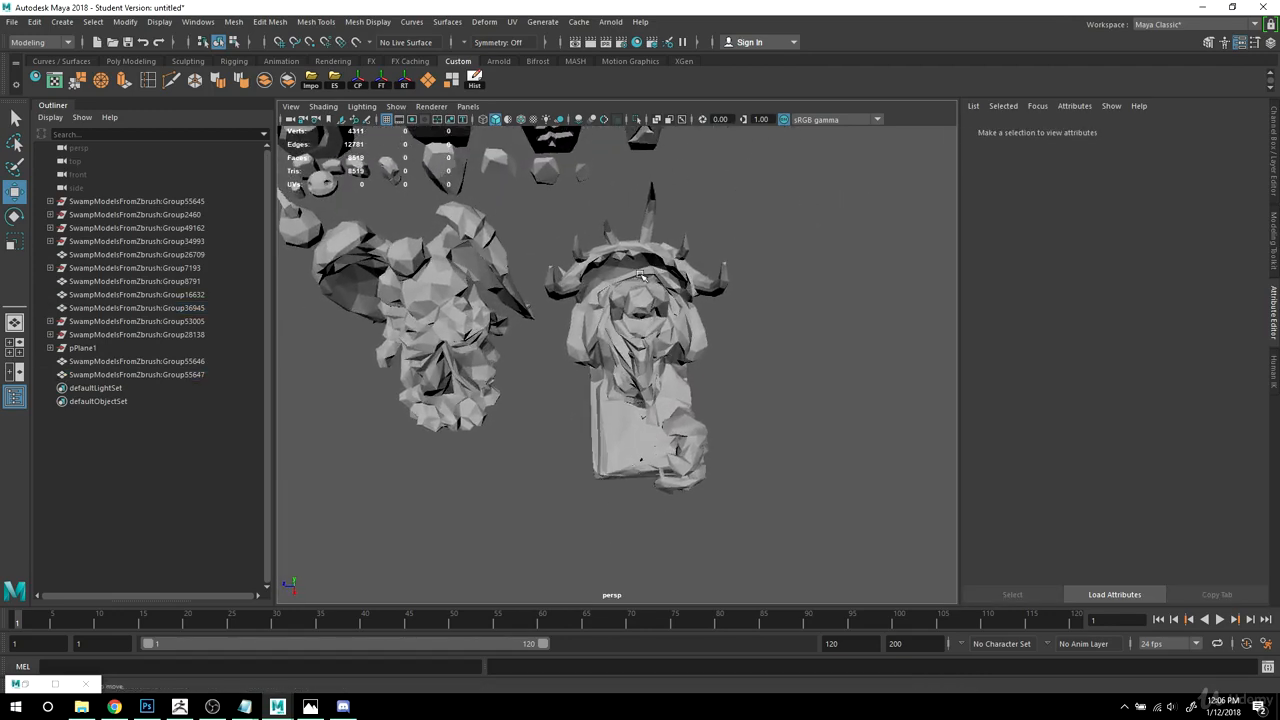
pyautogui.click(643, 457)
pyautogui.keyDown('alt'); pyautogui.moveTo(727, 398); pyautogui.dragTo(687, 435, button='middle'); pyautogui.keyUp('alt')
pyautogui.moveTo(554, 481); pyautogui.dragTo(558, 434)
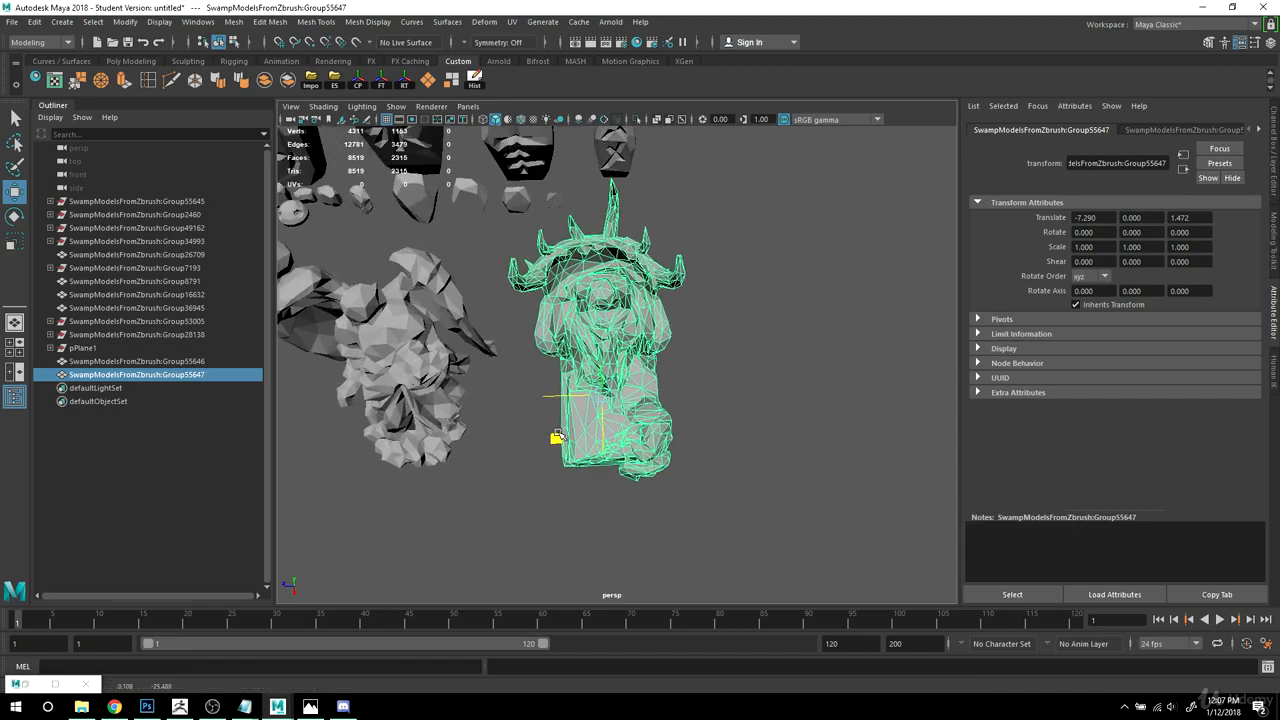
pyautogui.click(401, 383)
pyautogui.moveTo(398, 446); pyautogui.dragTo(408, 431)
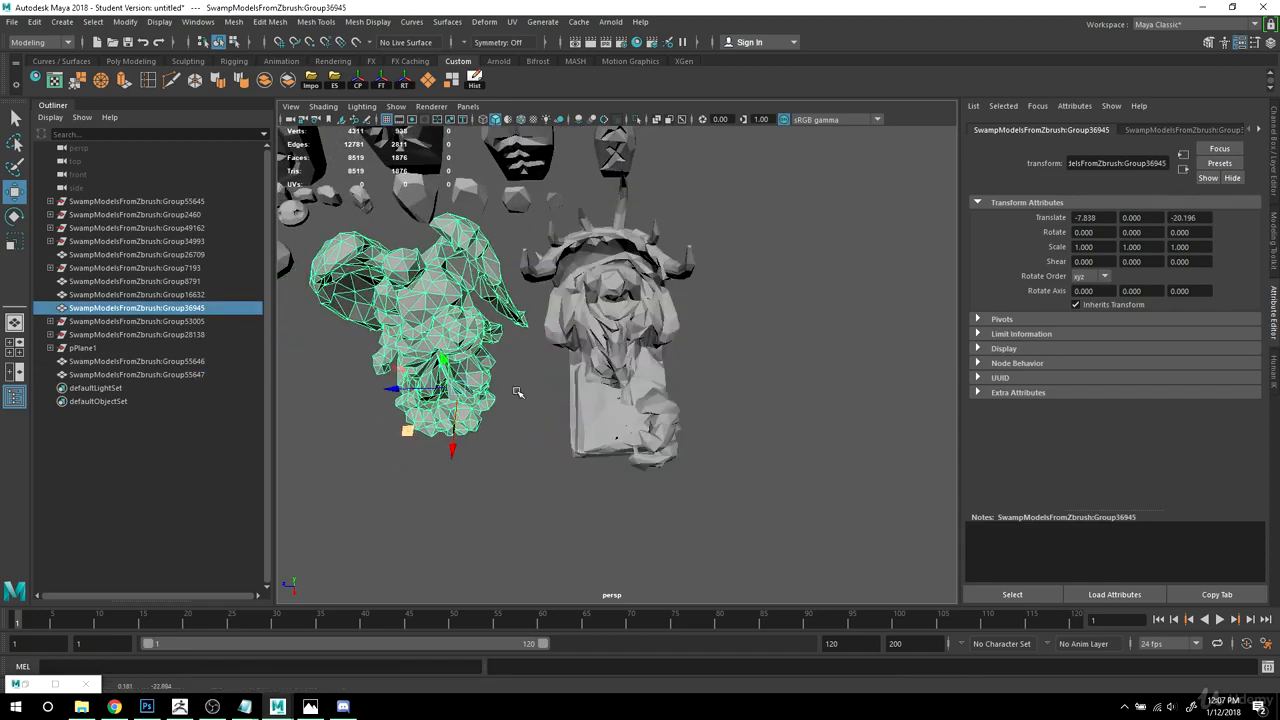
# Step: Select the angel and throne statues and move them together closer to the row of carved stones
pyautogui.keyDown('alt'); pyautogui.moveTo(517, 392); pyautogui.dragTo(517, 290); pyautogui.keyUp('alt')
pyautogui.keyDown('alt'); pyautogui.moveTo(500, 560); pyautogui.dragTo(660, 434, button='middle'); pyautogui.keyUp('alt')
pyautogui.click(691, 488)
pyautogui.keyDown('alt'); pyautogui.moveTo(611, 474); pyautogui.dragTo(725, 504); pyautogui.keyUp('alt')
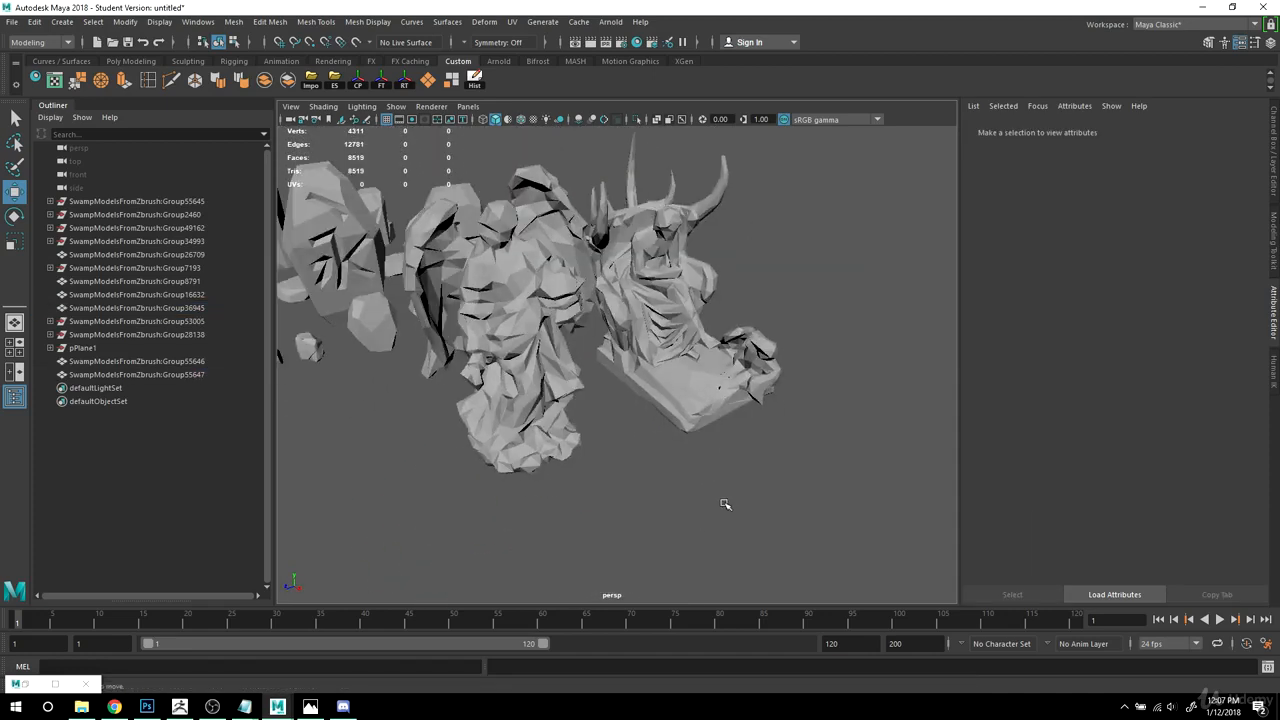
pyautogui.keyDown('alt'); pyautogui.moveTo(612, 455); pyautogui.dragTo(709, 458); pyautogui.keyUp('alt')
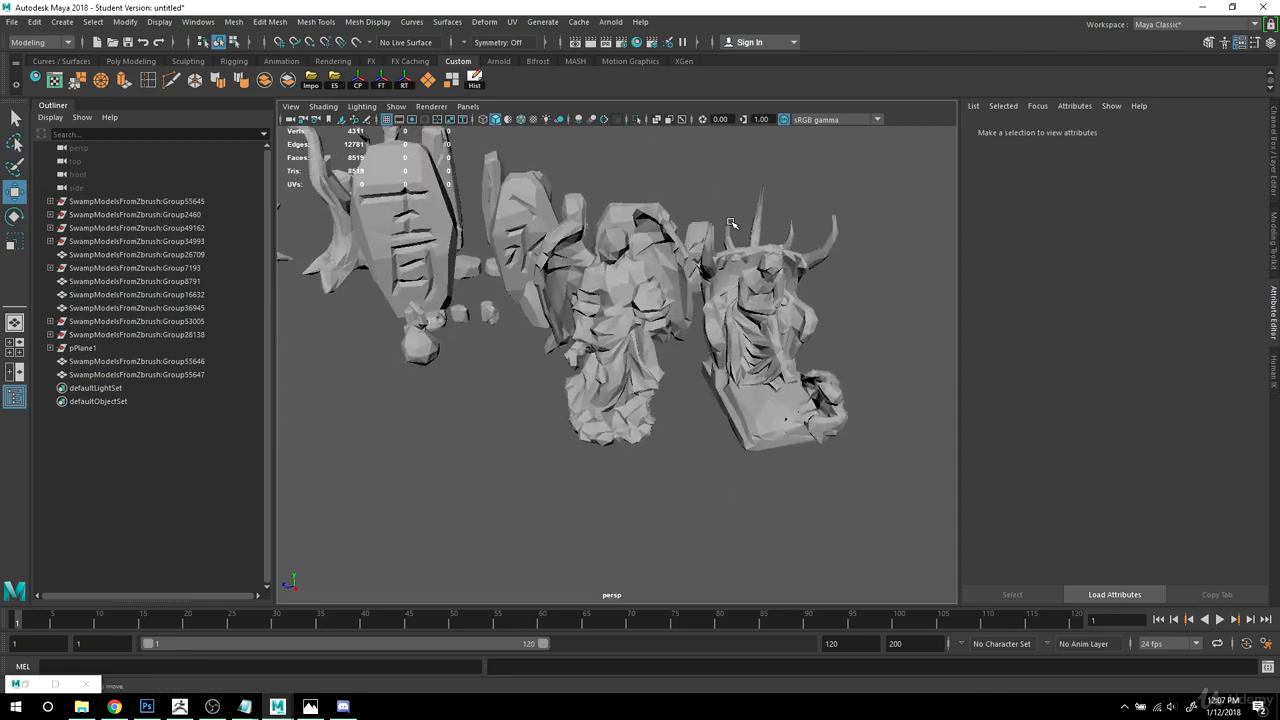
pyautogui.keyDown('alt'); pyautogui.moveTo(845, 248); pyautogui.dragTo(690, 415); pyautogui.keyUp('alt')
pyautogui.moveTo(590, 400); pyautogui.dragTo(590, 400)
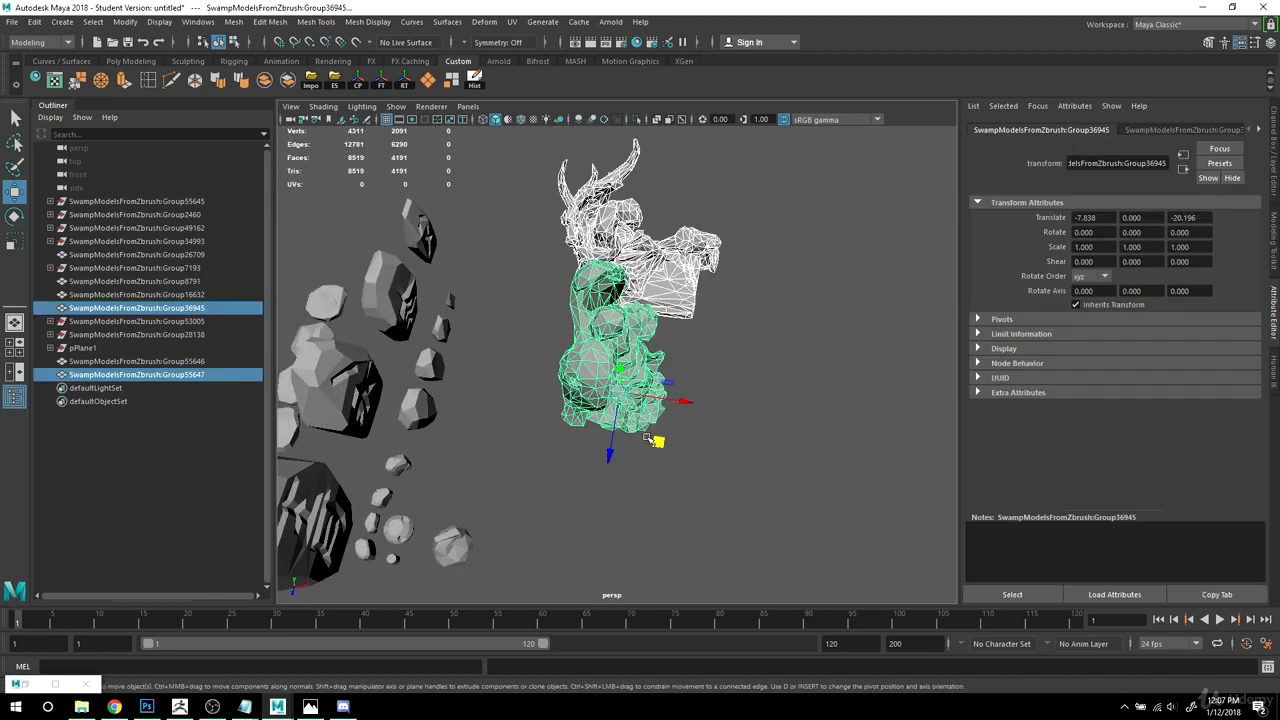
pyautogui.moveTo(652, 438); pyautogui.dragTo(583, 421)
pyautogui.click(734, 494)
pyautogui.keyDown('alt'); pyautogui.moveTo(734, 494); pyautogui.dragTo(639, 495); pyautogui.keyUp('alt')
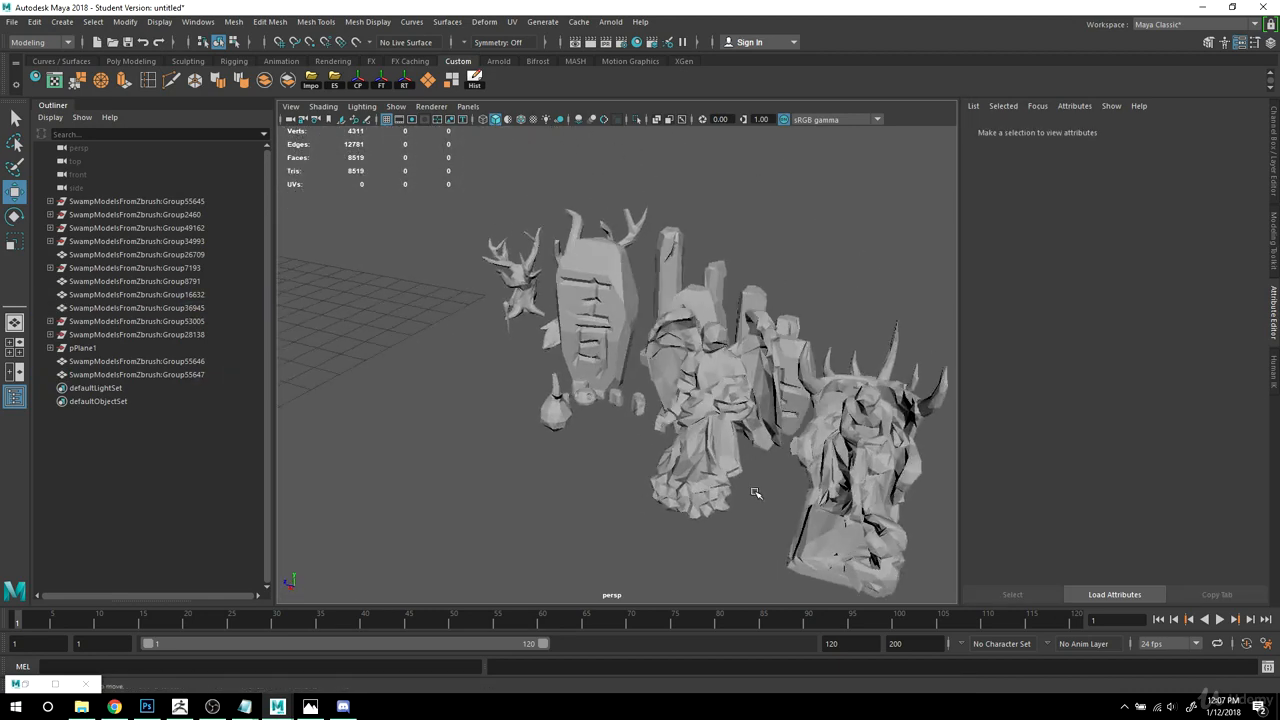
# Step: Create a polygon plane at the grid's centre and scale it uniformly to about 20.31
pyautogui.keyDown('alt'); pyautogui.moveTo(757, 493); pyautogui.dragTo(611, 469, button='right'); pyautogui.keyUp('alt')
pyautogui.keyDown('alt'); pyautogui.moveTo(341, 491); pyautogui.dragTo(692, 416, button='middle'); pyautogui.keyUp('alt')
pyautogui.keyDown('alt'); pyautogui.moveTo(692, 416); pyautogui.dragTo(527, 416, button='right'); pyautogui.keyUp('alt')
pyautogui.keyDown('alt'); pyautogui.moveTo(527, 416); pyautogui.dragTo(610, 380); pyautogui.keyUp('alt')
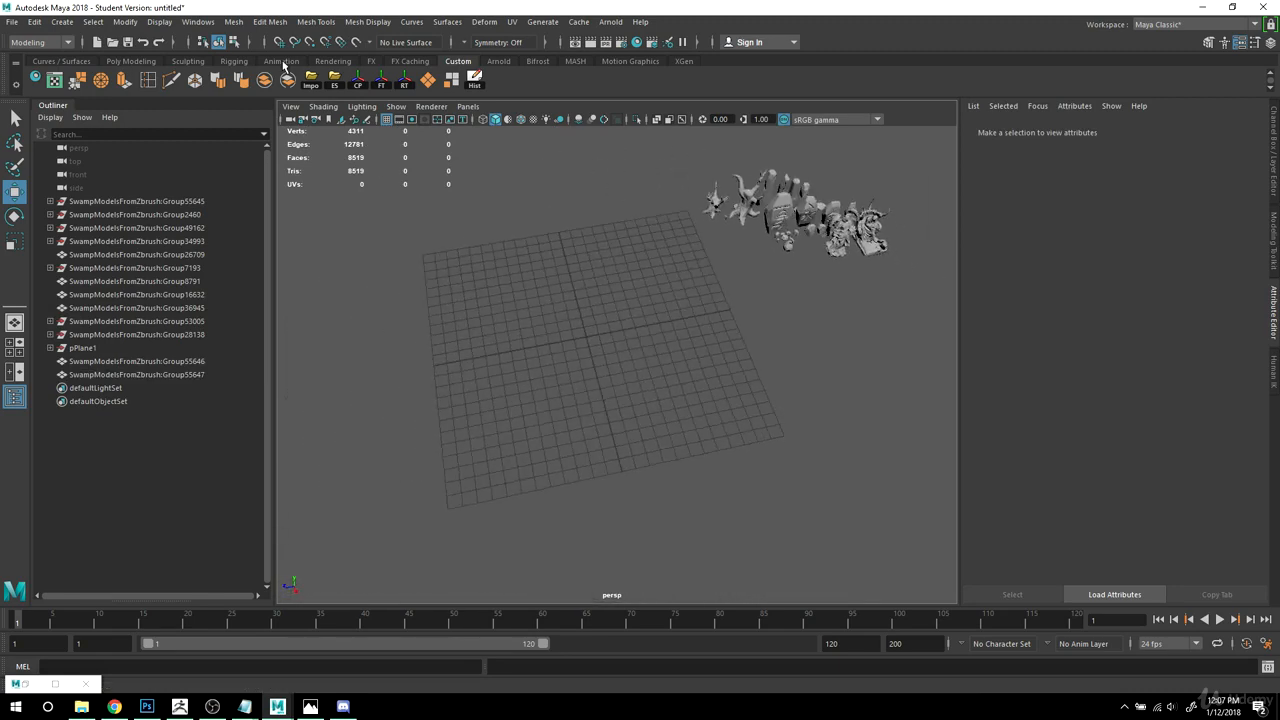
pyautogui.click(428, 82)
pyautogui.moveTo(585, 336); pyautogui.dragTo(740, 332)
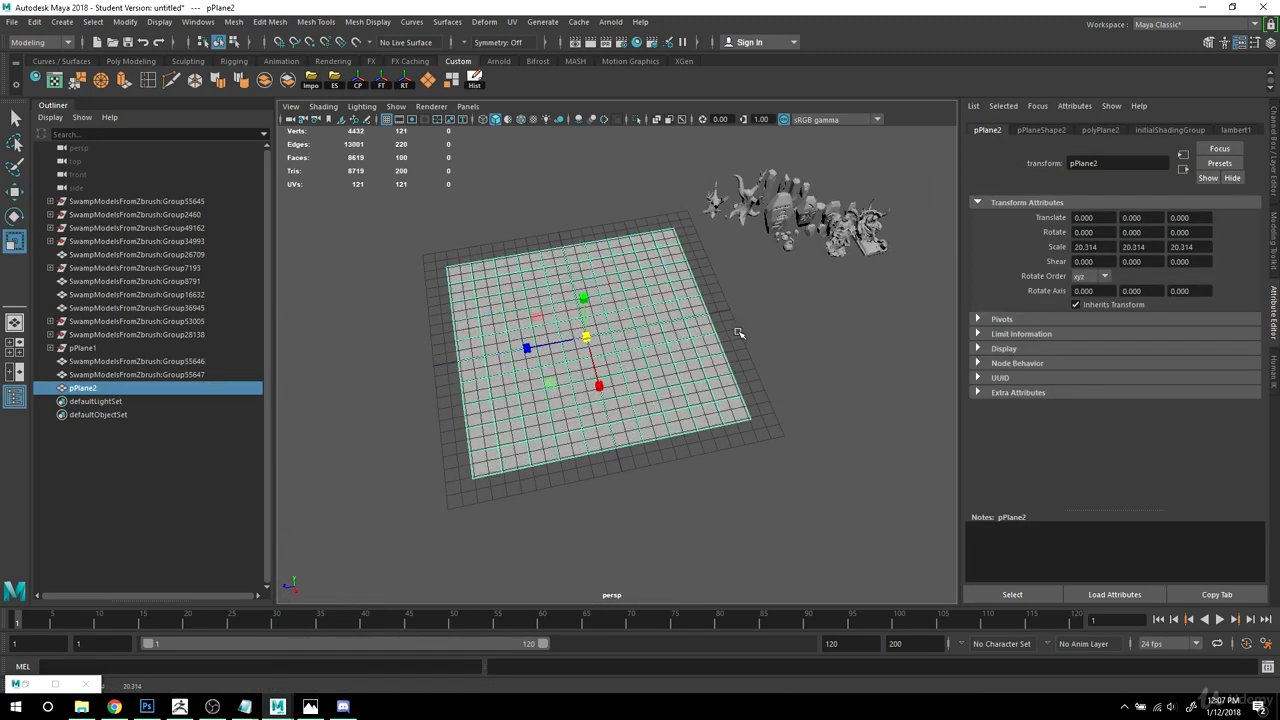
# Step: Set the ground plane's width and height subdivisions to 2 each
pyautogui.scroll(3, 649, 406)
pyautogui.keyDown('alt'); pyautogui.moveTo(649, 406); pyautogui.dragTo(782, 326); pyautogui.keyUp('alt')
pyautogui.click(1101, 130)
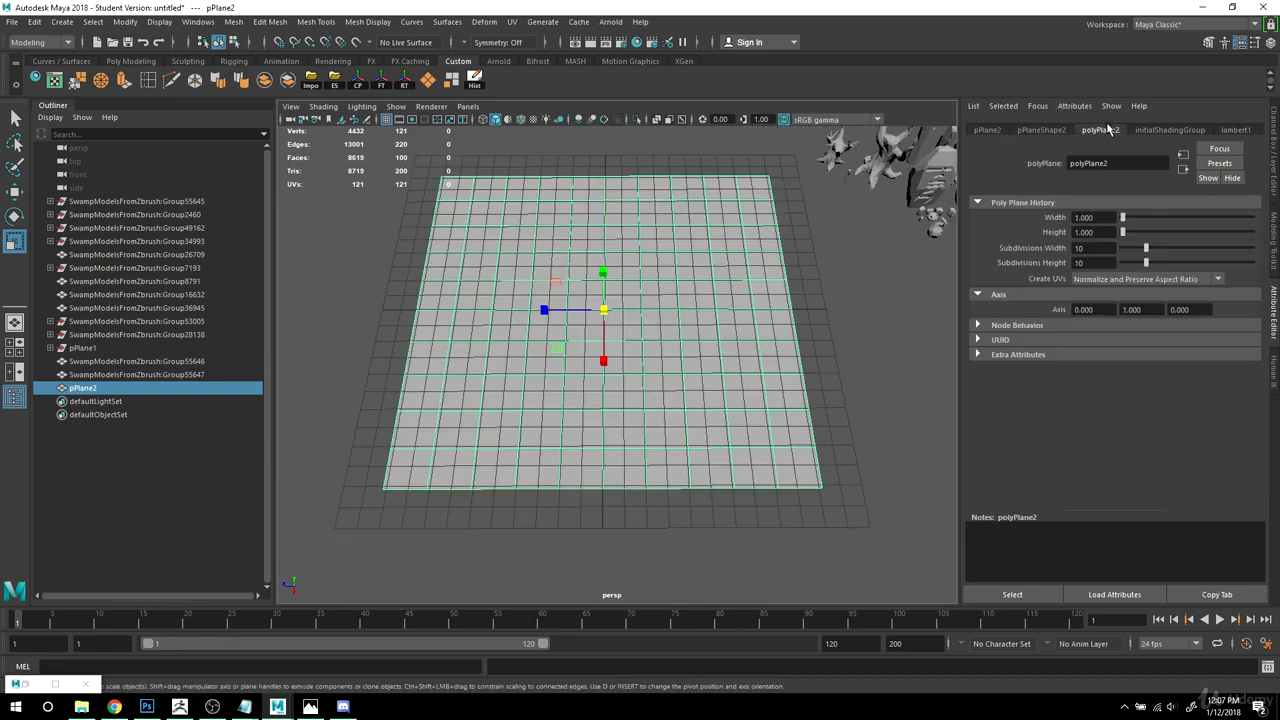
pyautogui.press('Tab')
pyautogui.write('2')
pyautogui.hotkey('shift', 'Tab')
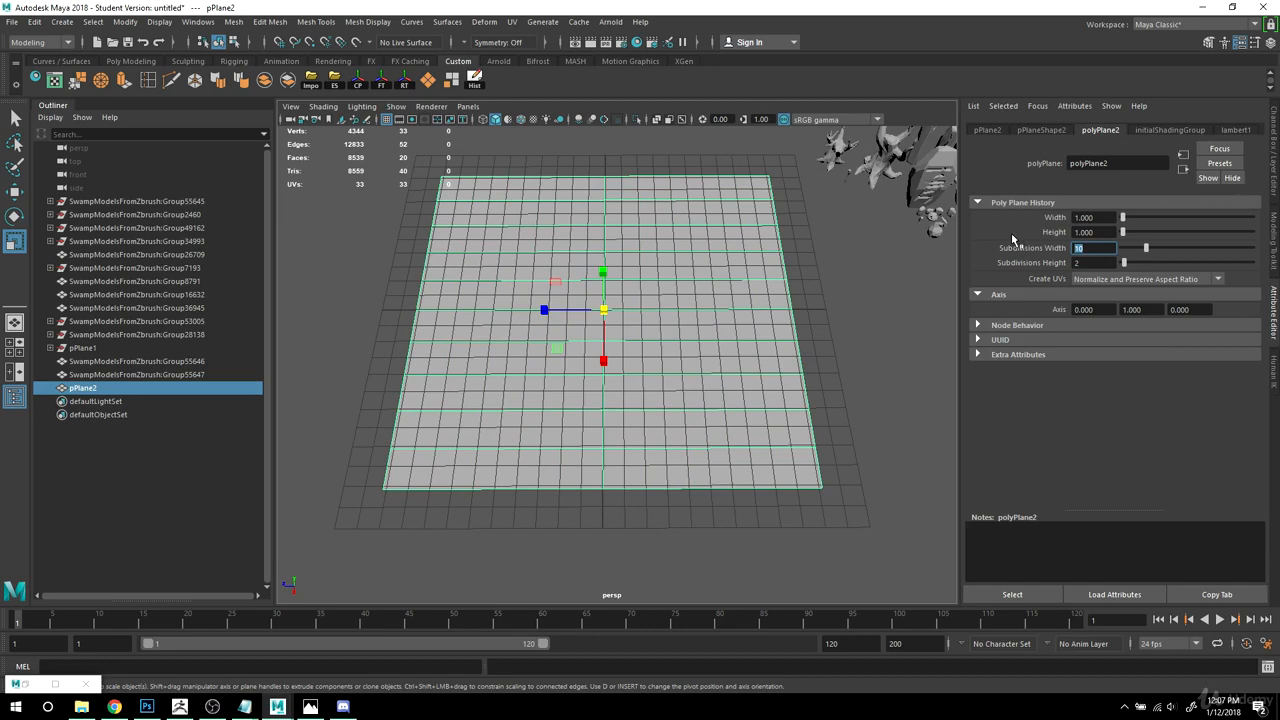
pyautogui.keyDown('alt'); pyautogui.moveTo(667, 280); pyautogui.dragTo(434, 286, button='middle'); pyautogui.keyUp('alt')
pyautogui.click(620, 374)
# Step: Select the small dead tree at the end of the model rows and snap its base to the ground plane's centre
pyautogui.keyDown('alt'); pyautogui.moveTo(537, 374); pyautogui.dragTo(683, 411, button='middle'); pyautogui.keyUp('alt')
pyautogui.keyDown('alt'); pyautogui.moveTo(683, 411); pyautogui.dragTo(771, 241); pyautogui.keyUp('alt')
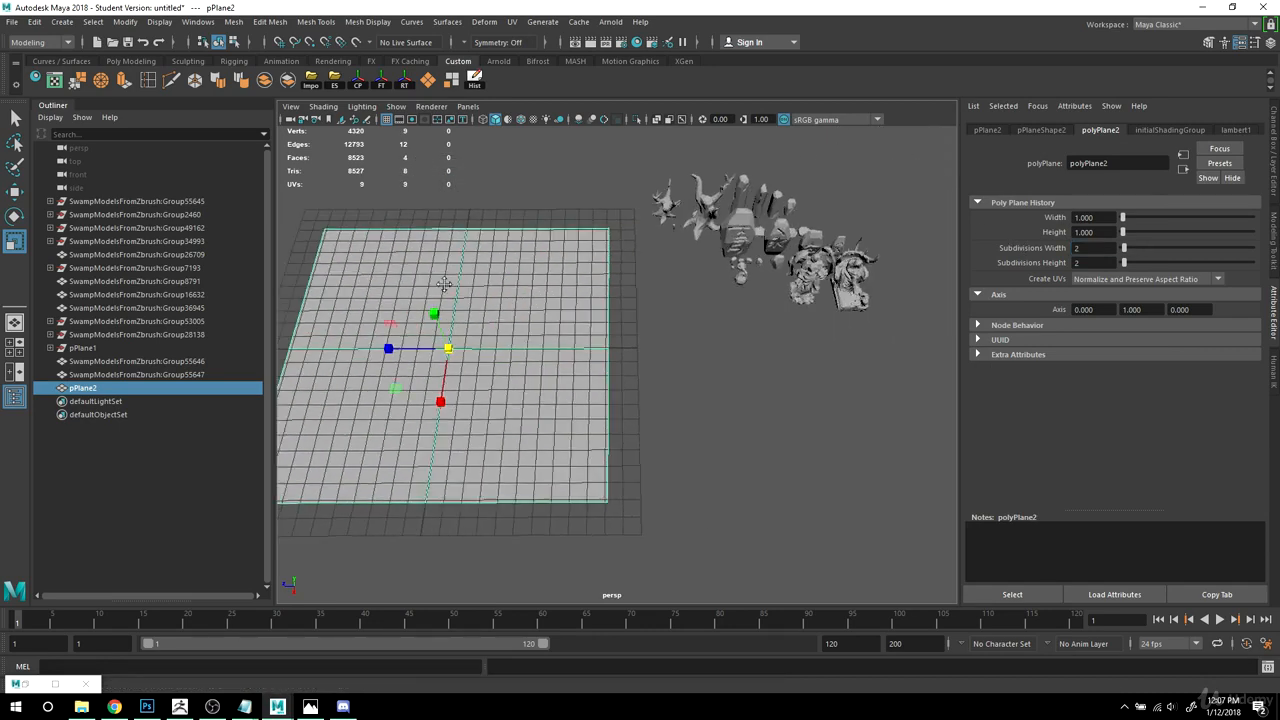
pyautogui.click(705, 220)
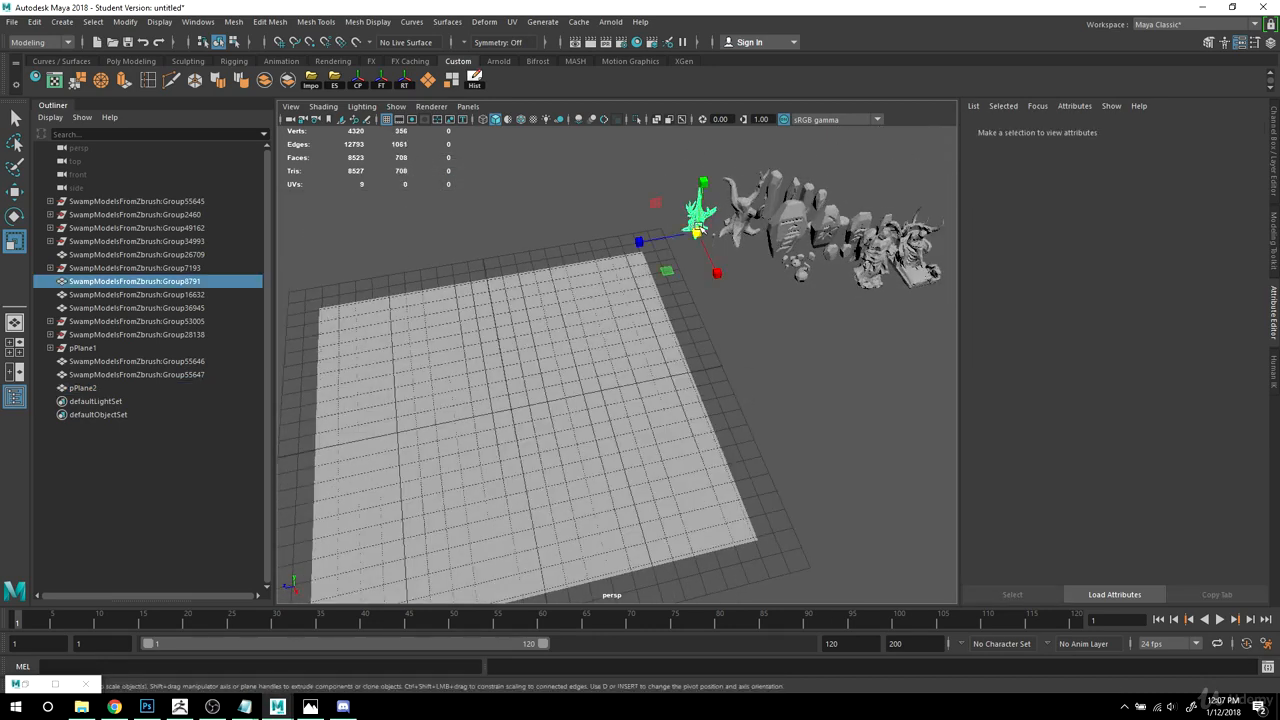
pyautogui.press('f')
pyautogui.keyDown('alt'); pyautogui.moveTo(784, 383); pyautogui.dragTo(714, 400, button='right'); pyautogui.keyUp('alt')
pyautogui.press('w')
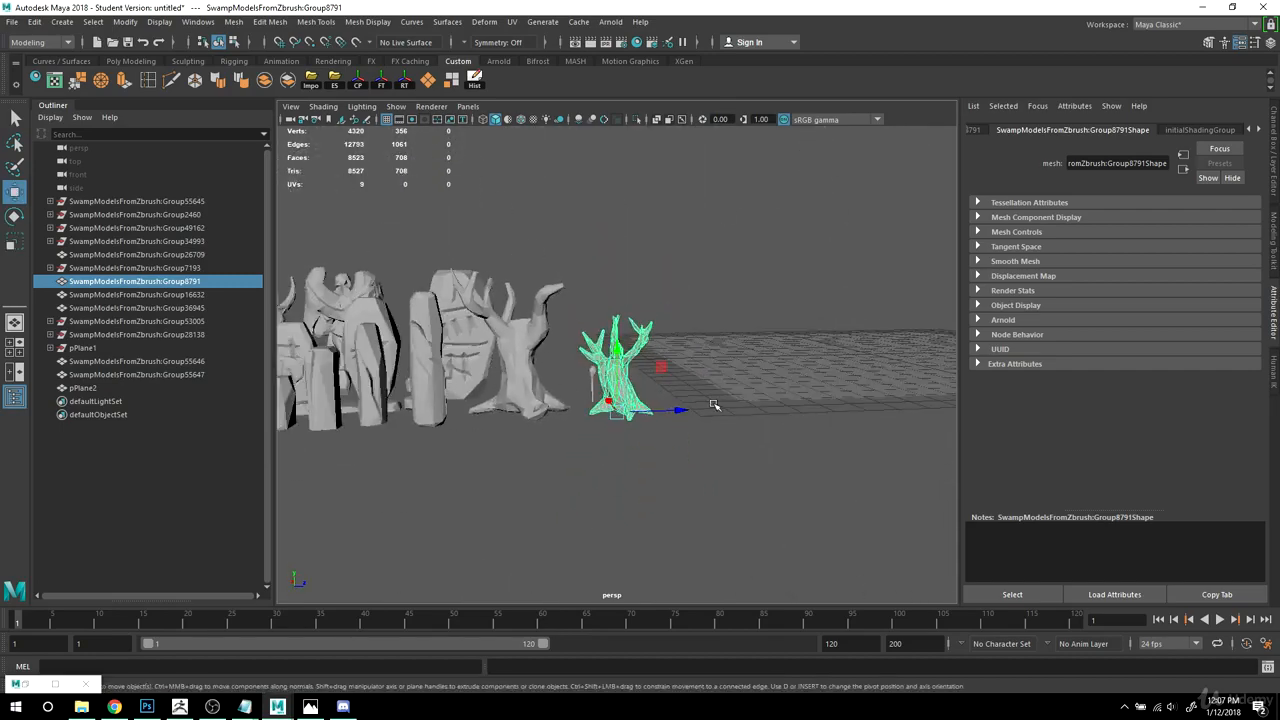
pyautogui.keyDown('alt'); pyautogui.moveTo(714, 400); pyautogui.dragTo(678, 441); pyautogui.keyUp('alt')
pyautogui.moveTo(547, 429)
pyautogui.keyDown('alt'); pyautogui.mouseDown()
pyautogui.moveTo(480, 430)
pyautogui.moveTo(600, 366)
pyautogui.moveTo(560, 430)
pyautogui.mouseUp(); pyautogui.keyUp('alt')
pyautogui.click(560, 430)
pyautogui.keyDown('alt'); pyautogui.moveTo(533, 528); pyautogui.dragTo(640, 491); pyautogui.keyUp('alt')
pyautogui.scroll(3, 652, 496)
pyautogui.click(796, 289)
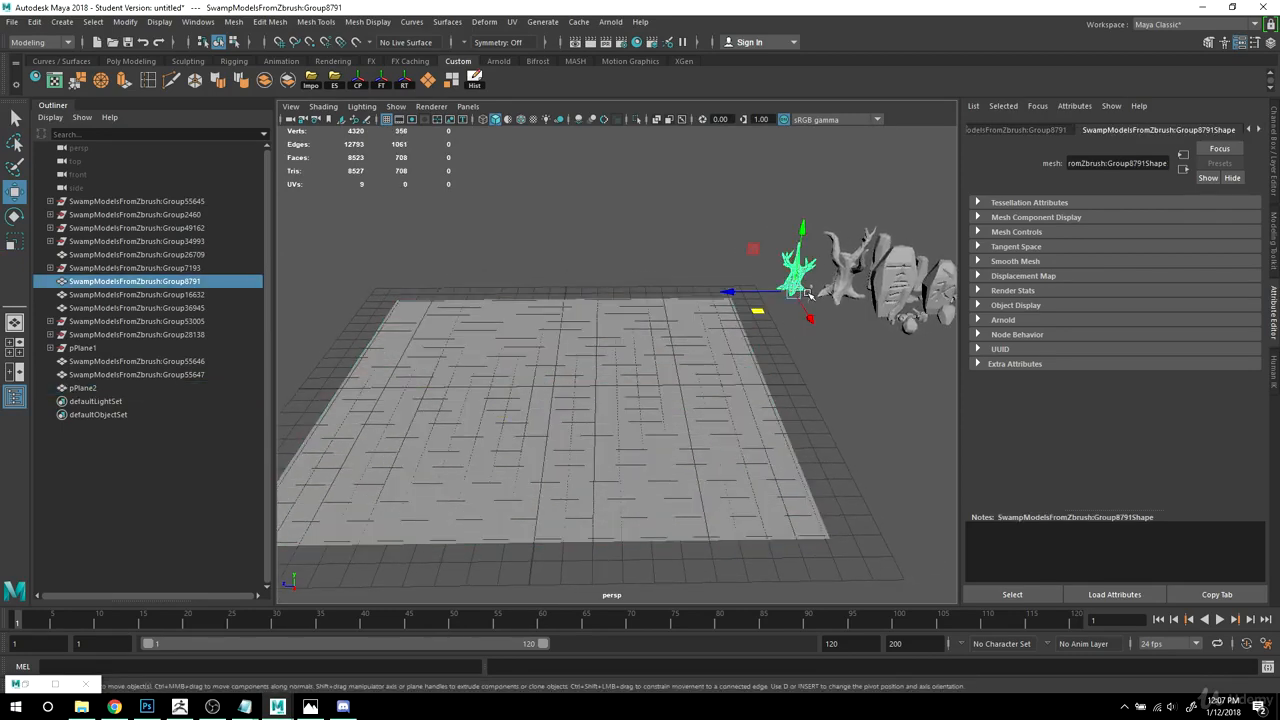
pyautogui.scroll(-3, 645, 345)
pyautogui.keyDown('alt'); pyautogui.moveTo(643, 351); pyautogui.dragTo(523, 365); pyautogui.keyUp('alt')
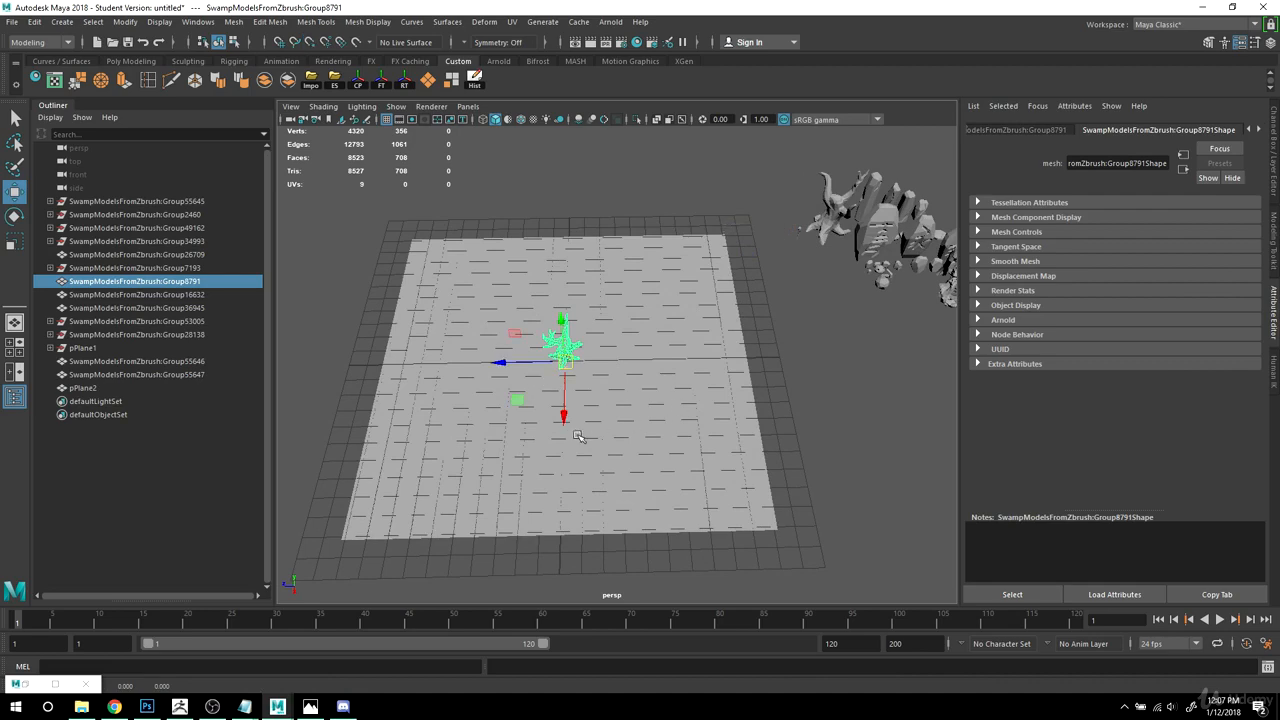
# Step: Freeze the small tree's transformations at the centre and move it along Z past the plane's edge, away from the other models
pyautogui.keyDown('alt'); pyautogui.moveTo(580, 437); pyautogui.dragTo(651, 391); pyautogui.keyUp('alt')
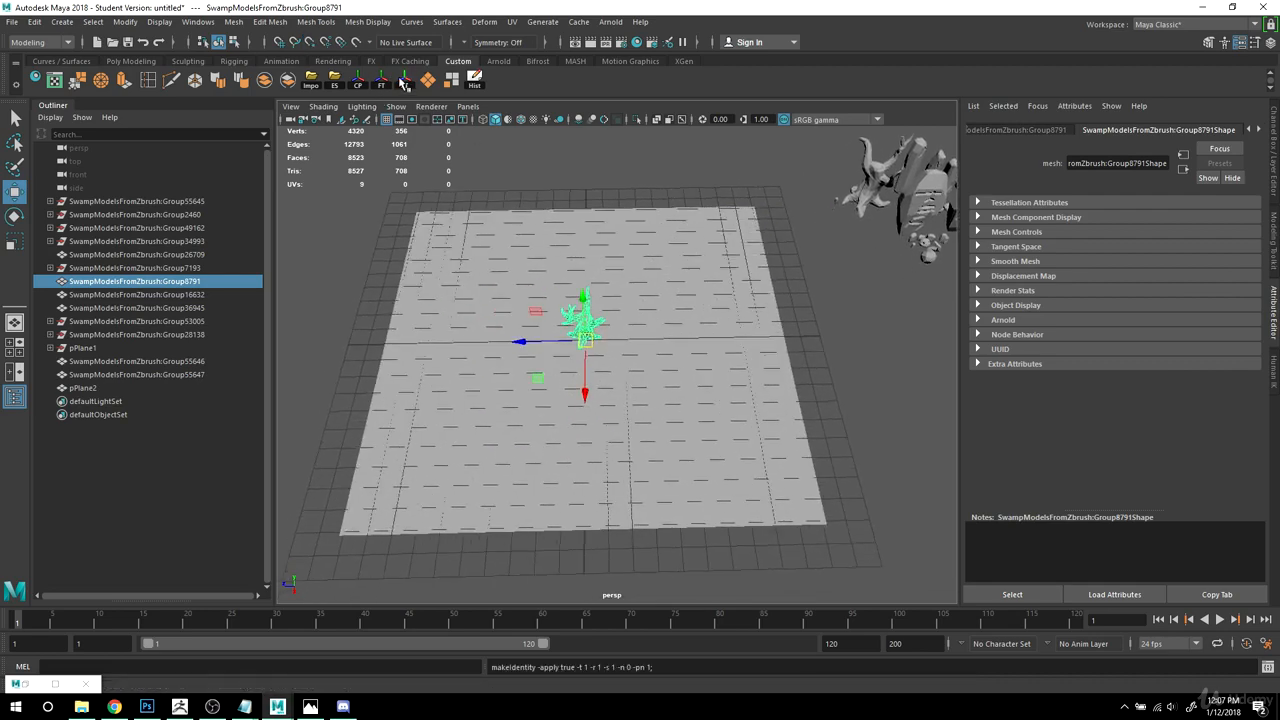
pyautogui.moveTo(520, 343); pyautogui.dragTo(272, 340)
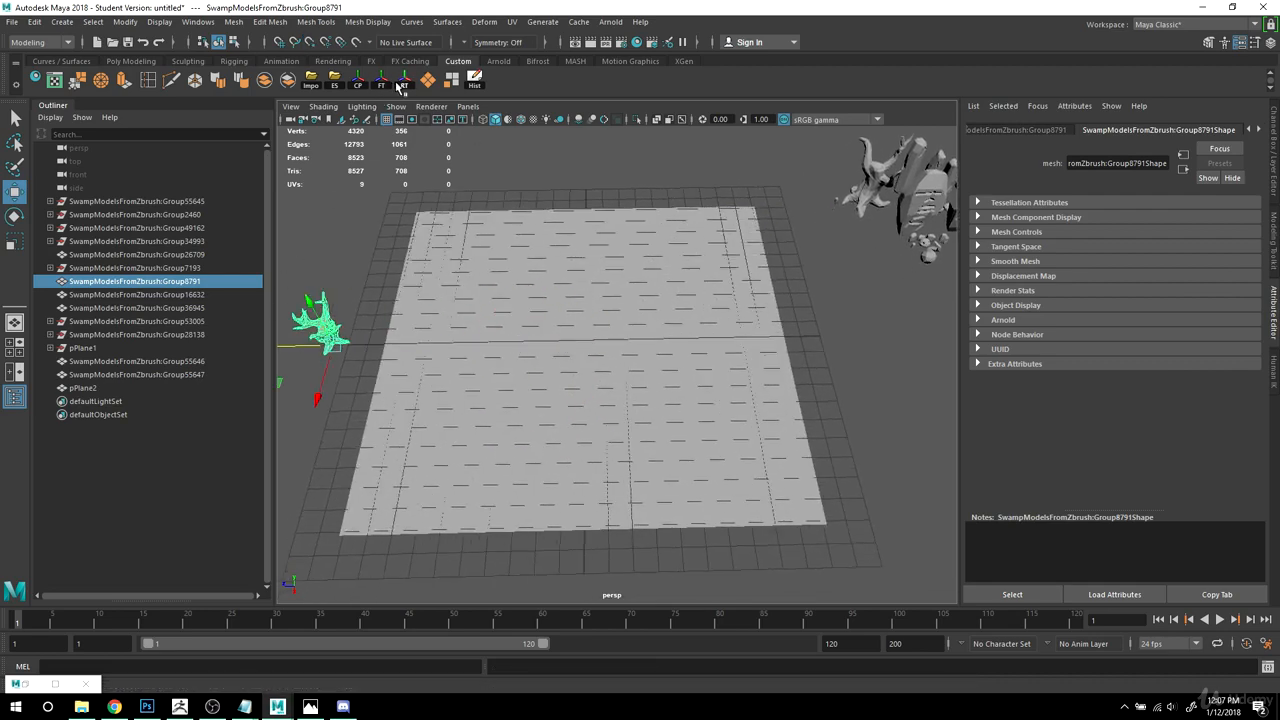
pyautogui.hotkey('ctrl', 'z')
pyautogui.keyDown('alt'); pyautogui.moveTo(640, 390); pyautogui.dragTo(690, 374); pyautogui.keyUp('alt')
pyautogui.keyDown('alt'); pyautogui.moveTo(691, 373); pyautogui.dragTo(751, 370, button='middle'); pyautogui.keyUp('alt')
pyautogui.moveTo(577, 348); pyautogui.dragTo(283, 342)
pyautogui.keyDown('alt'); pyautogui.moveTo(632, 359); pyautogui.dragTo(560, 350, button='middle'); pyautogui.keyUp('alt')
# Step: Snap the larger dead tree's base to the ground plane's centre and freeze its transformations
pyautogui.click(798, 221)
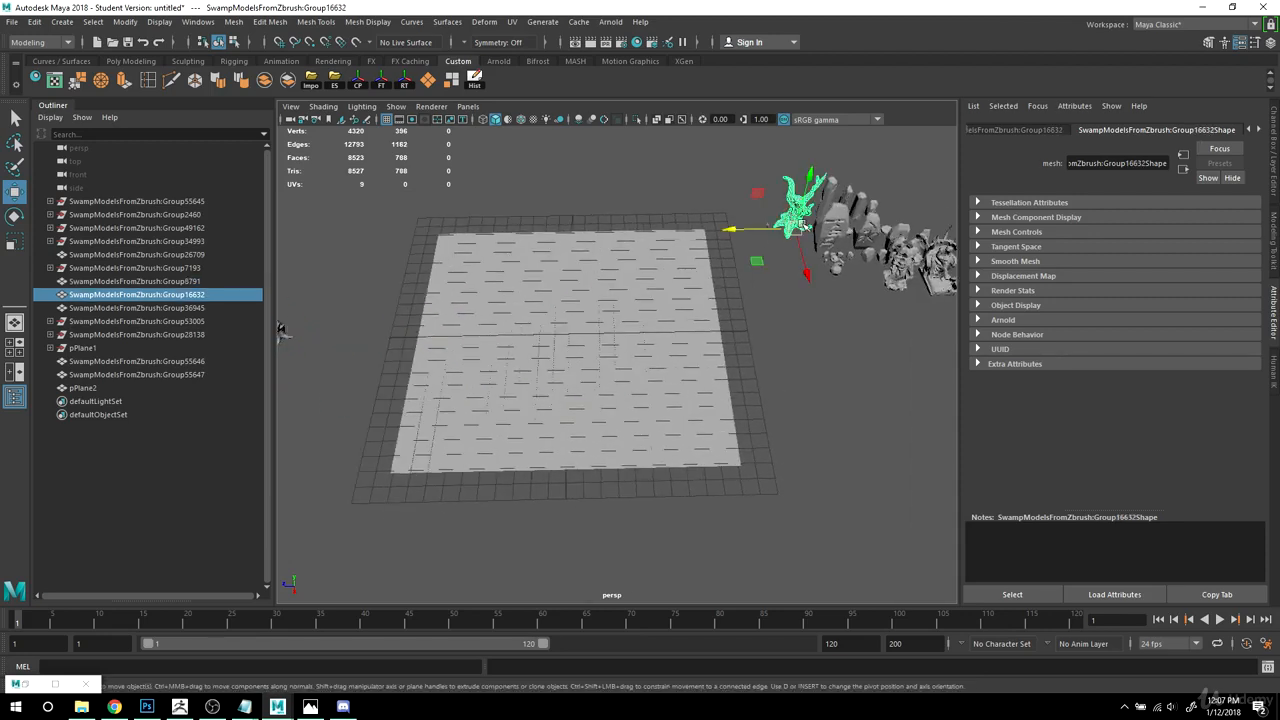
pyautogui.moveTo(797, 233); pyautogui.dragTo(567, 337)
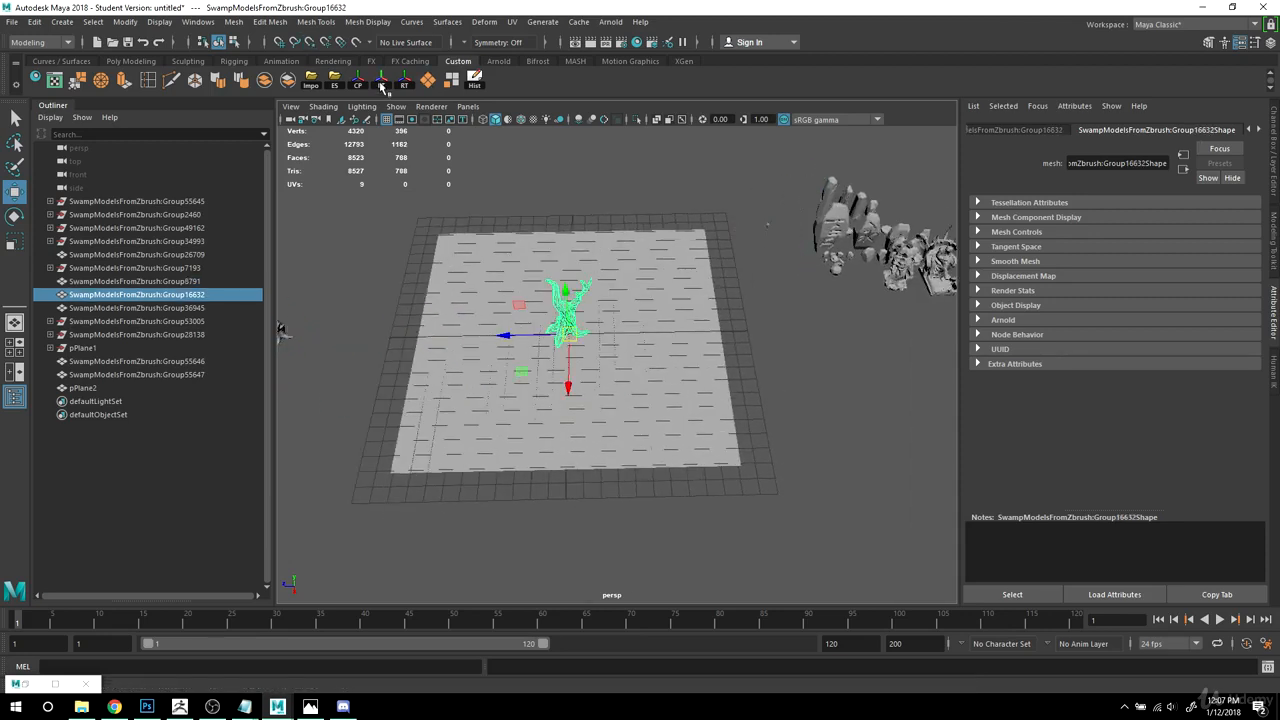
pyautogui.press('f')
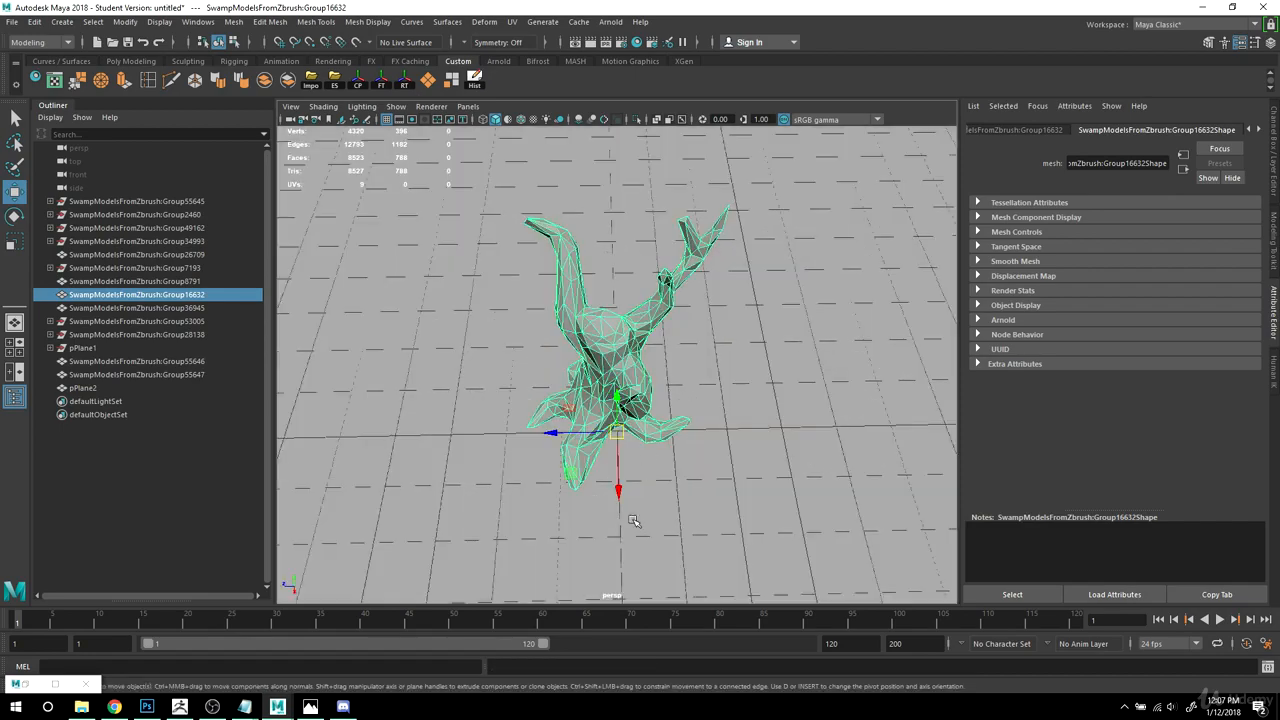
# Step: Move the larger tree along Z off the ground plane, beside the small tree, and deselect it
pyautogui.keyDown('alt'); pyautogui.moveTo(633, 521); pyautogui.dragTo(763, 429); pyautogui.keyUp('alt')
pyautogui.keyDown('alt'); pyautogui.moveTo(763, 429); pyautogui.dragTo(355, 375, button='right'); pyautogui.keyUp('alt')
pyautogui.keyDown('alt'); pyautogui.moveTo(540, 405); pyautogui.dragTo(588, 480); pyautogui.keyUp('alt')
pyautogui.keyDown('alt'); pyautogui.moveTo(588, 480); pyautogui.dragTo(566, 454, button='right'); pyautogui.keyUp('alt')
pyautogui.keyDown('alt'); pyautogui.moveTo(566, 454); pyautogui.dragTo(586, 420, button='middle'); pyautogui.keyUp('alt')
pyautogui.keyDown('alt'); pyautogui.moveTo(586, 420); pyautogui.dragTo(583, 440); pyautogui.keyUp('alt')
pyautogui.keyDown('alt'); pyautogui.moveTo(583, 440); pyautogui.dragTo(694, 451, button='right'); pyautogui.keyUp('alt')
pyautogui.keyDown('alt'); pyautogui.moveTo(694, 451); pyautogui.dragTo(738, 447, button='middle'); pyautogui.keyUp('alt')
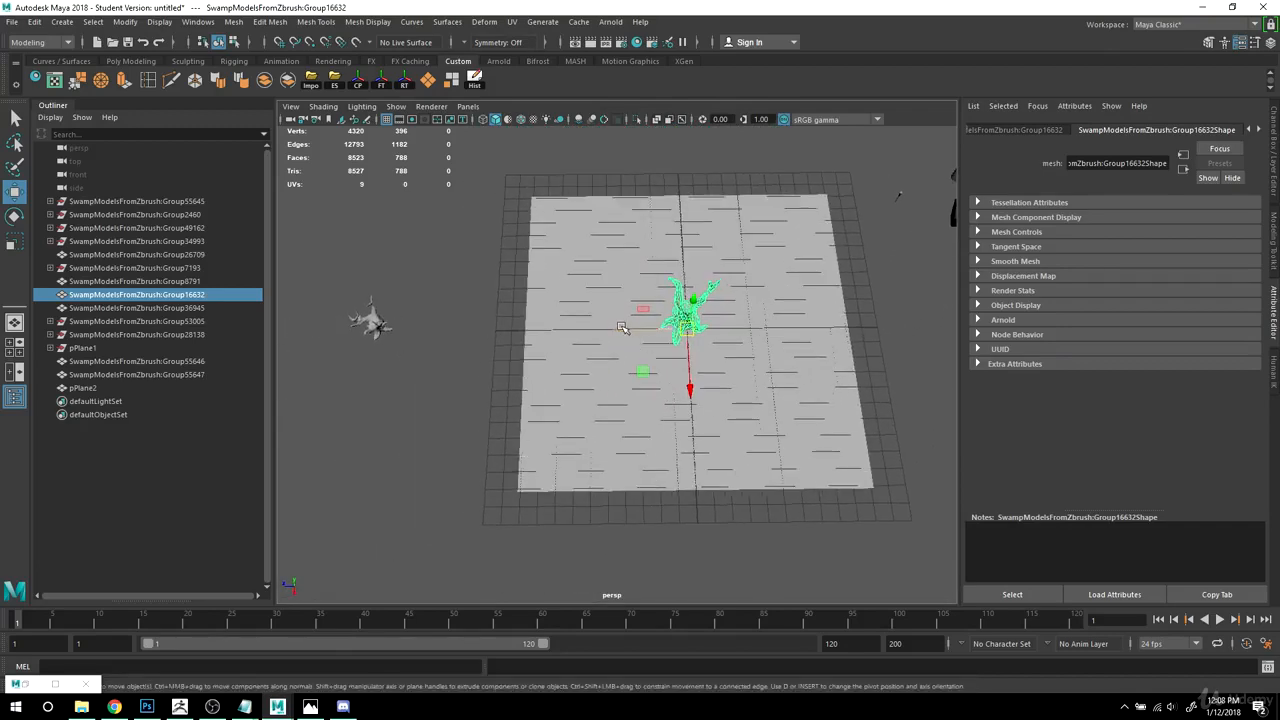
pyautogui.moveTo(621, 327); pyautogui.dragTo(351, 329)
pyautogui.click(368, 374)
# Step: Snap the first stone pillar's base to the ground plane's centre and freeze its transformations
pyautogui.keyDown('alt'); pyautogui.moveTo(950, 372); pyautogui.dragTo(843, 388, button='middle'); pyautogui.keyUp('alt')
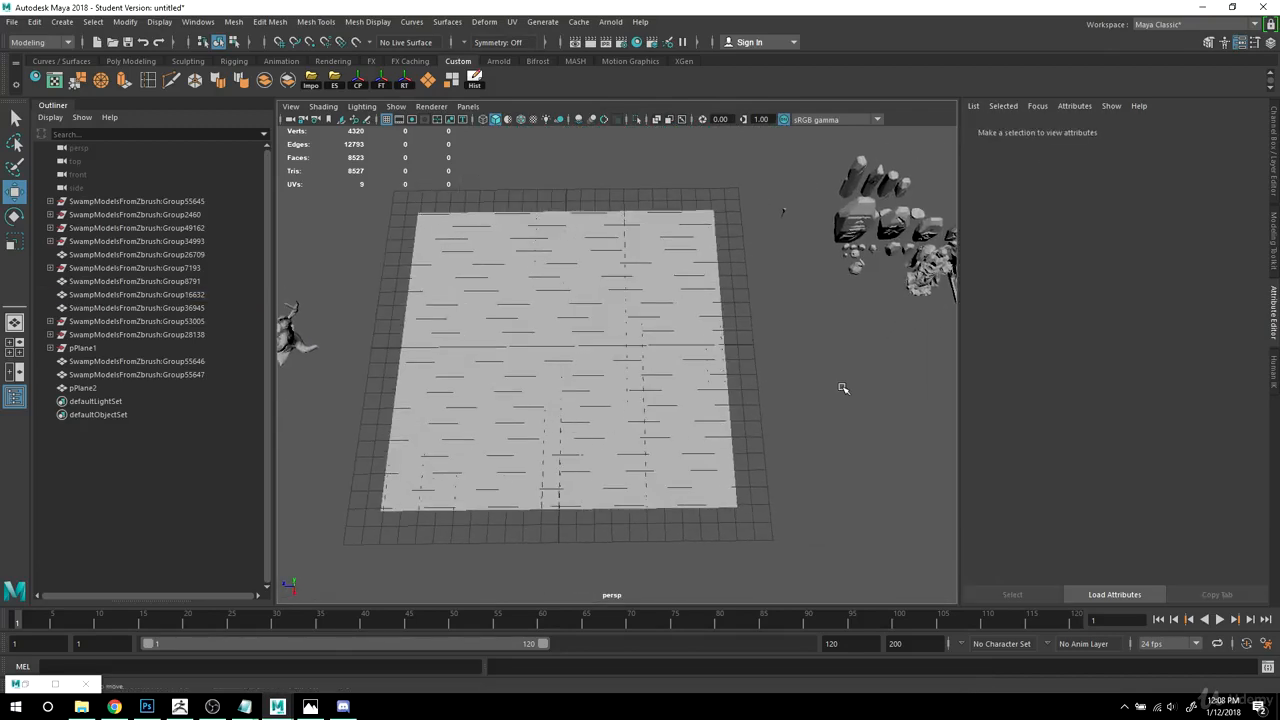
pyautogui.keyDown('alt'); pyautogui.moveTo(843, 388); pyautogui.dragTo(745, 234, button='right'); pyautogui.keyUp('alt')
pyautogui.click(821, 195)
pyautogui.keyDown('alt'); pyautogui.moveTo(663, 354); pyautogui.dragTo(697, 358, button='middle'); pyautogui.keyUp('alt')
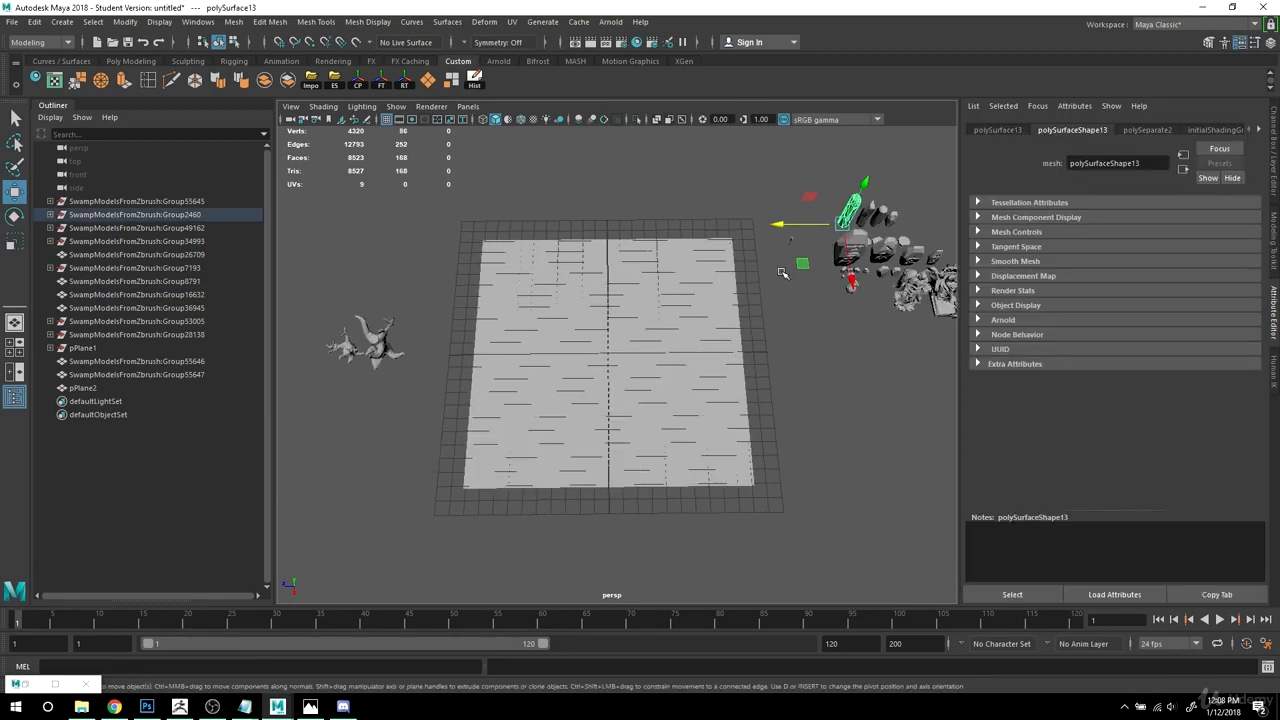
pyautogui.press('v')
pyautogui.moveTo(842, 224); pyautogui.dragTo(608, 359)
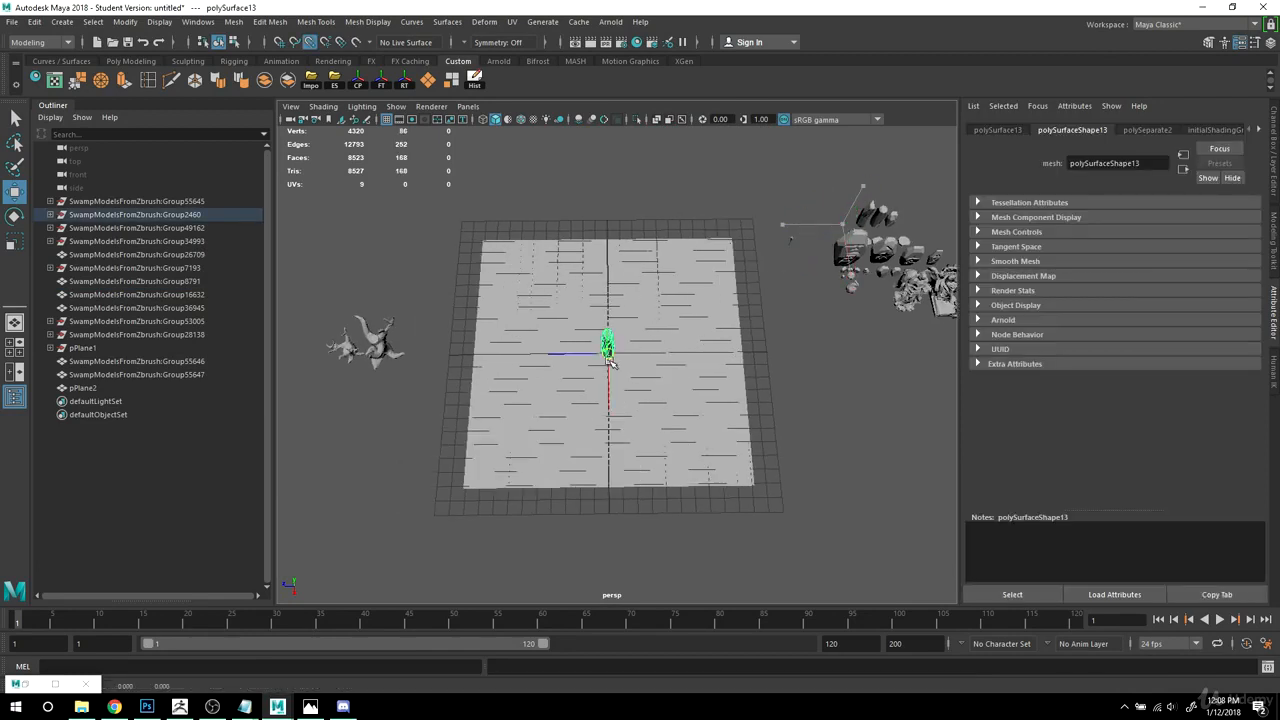
pyautogui.click(384, 87)
pyautogui.keyDown('alt'); pyautogui.moveTo(663, 494); pyautogui.dragTo(689, 483, button='right'); pyautogui.keyUp('alt')
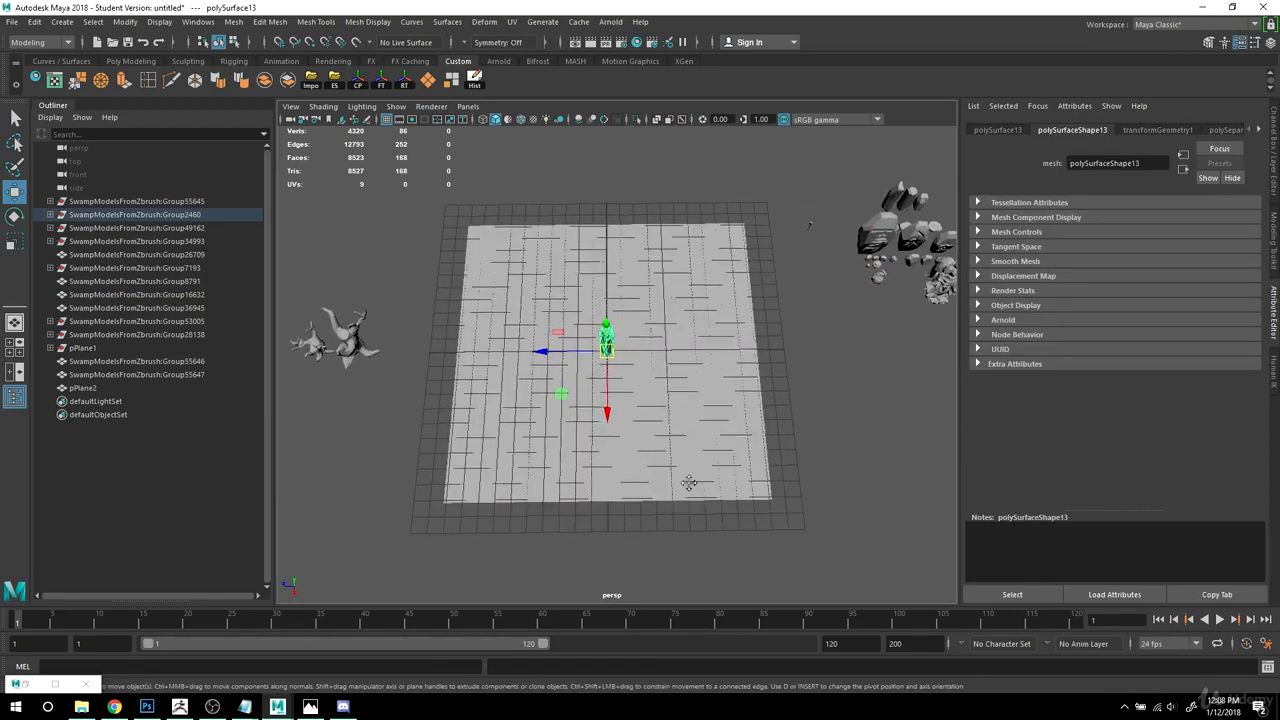
pyautogui.keyDown('alt'); pyautogui.moveTo(689, 483); pyautogui.dragTo(681, 443, button='middle'); pyautogui.keyUp('alt')
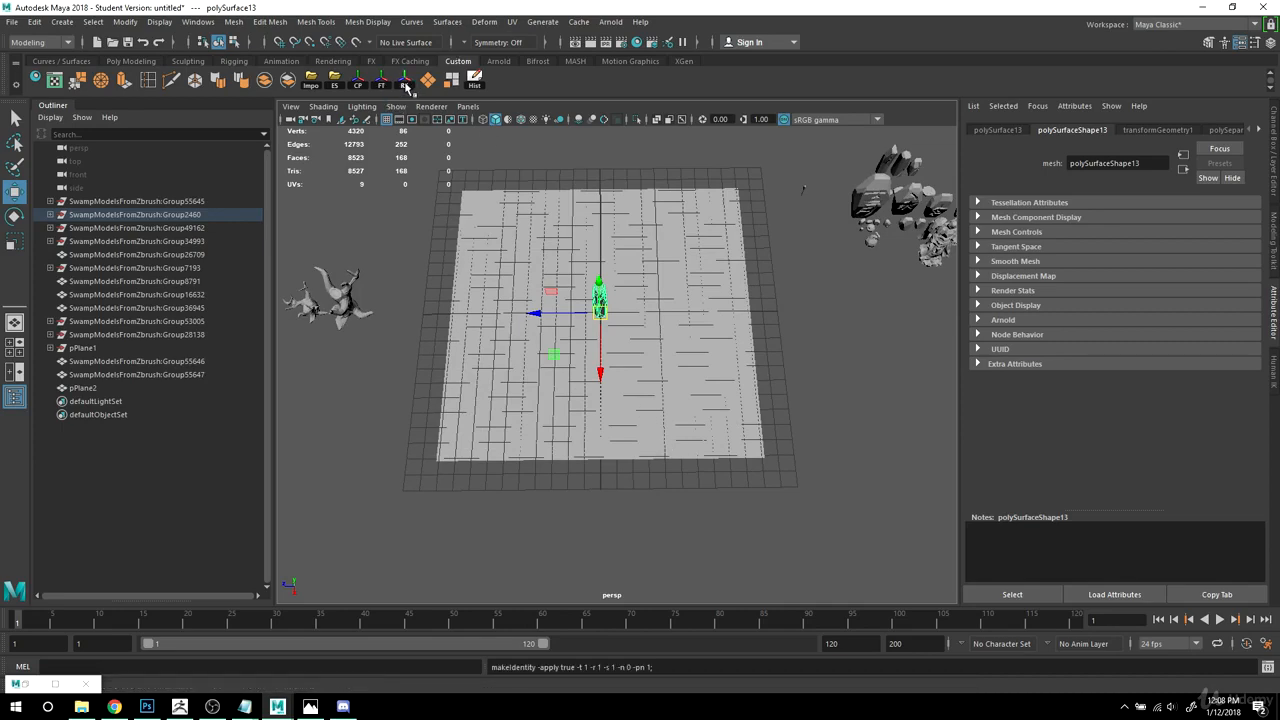
# Step: Test the frozen pillar by moving it away along Z and resetting its transformations to return it to the centre
pyautogui.keyDown('alt'); pyautogui.moveTo(650, 330); pyautogui.dragTo(614, 369); pyautogui.keyUp('alt')
pyautogui.keyDown('alt'); pyautogui.moveTo(614, 369); pyautogui.dragTo(760, 403, button='right'); pyautogui.keyUp('alt')
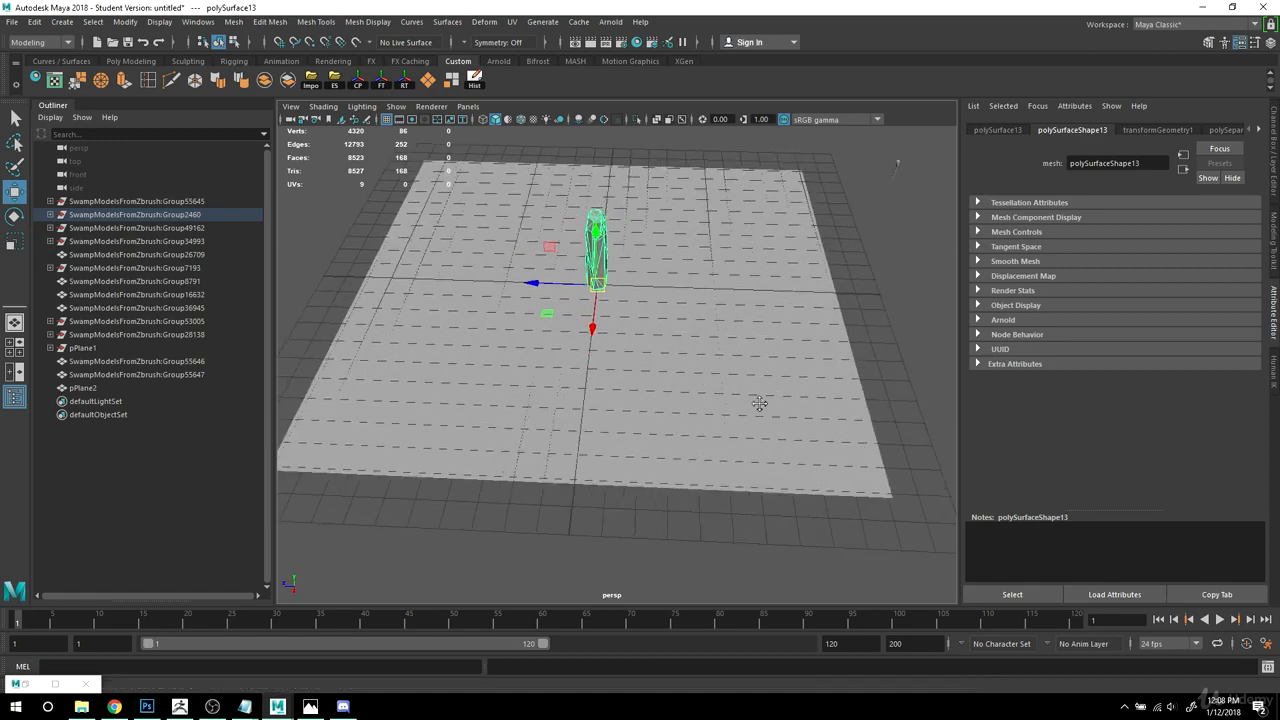
pyautogui.keyDown('alt'); pyautogui.moveTo(760, 403); pyautogui.dragTo(759, 429, button='middle'); pyautogui.keyUp('alt')
pyautogui.moveTo(552, 305); pyautogui.dragTo(834, 314)
pyautogui.keyDown('alt'); pyautogui.moveTo(834, 314); pyautogui.dragTo(697, 395, button='right'); pyautogui.keyUp('alt')
pyautogui.click(406, 82)
pyautogui.keyDown('alt'); pyautogui.moveTo(697, 395); pyautogui.dragTo(709, 357, button='middle'); pyautogui.keyUp('alt')
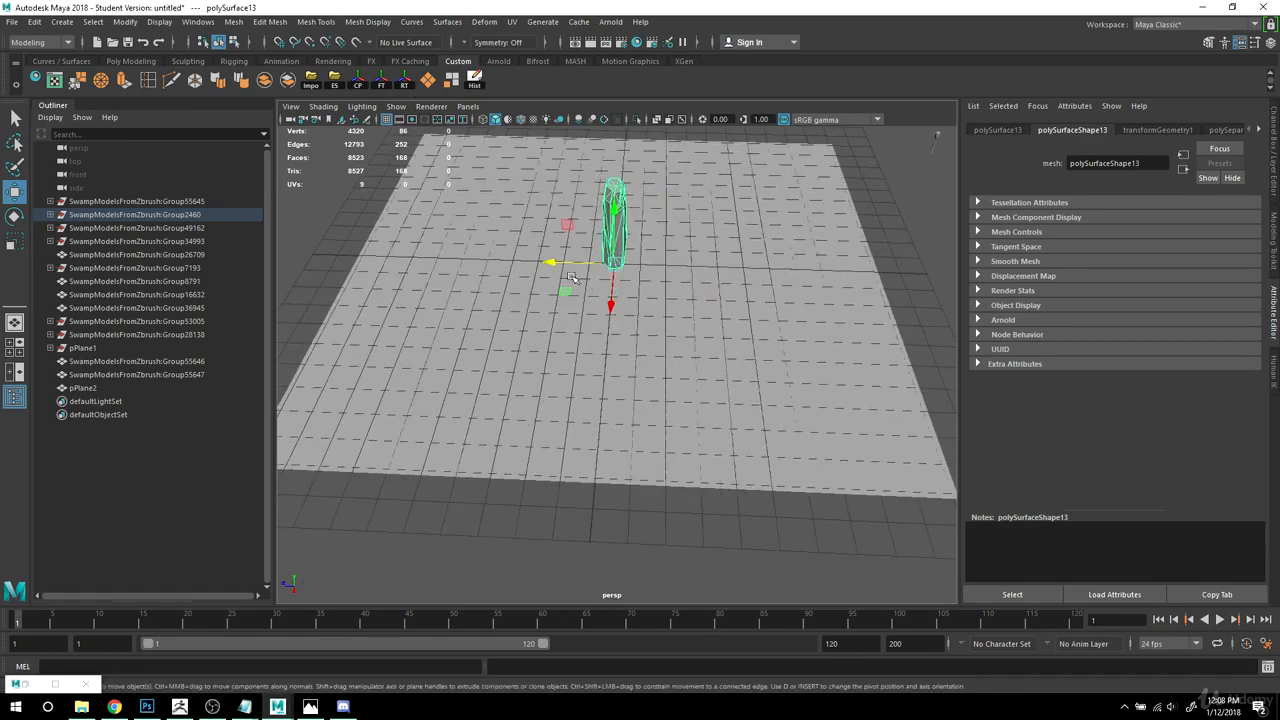
# Step: Move the stone pillar along Z to about 8.82, near the ground plane's edge
pyautogui.moveTo(552, 262); pyautogui.dragTo(300, 238)
pyautogui.keyDown('alt'); pyautogui.moveTo(668, 340); pyautogui.dragTo(603, 337, button='right'); pyautogui.keyUp('alt')
pyautogui.keyDown('alt'); pyautogui.moveTo(603, 337); pyautogui.dragTo(577, 383, button='middle'); pyautogui.keyUp('alt')
pyautogui.keyDown('alt'); pyautogui.moveTo(577, 383); pyautogui.dragTo(669, 393); pyautogui.keyUp('alt')
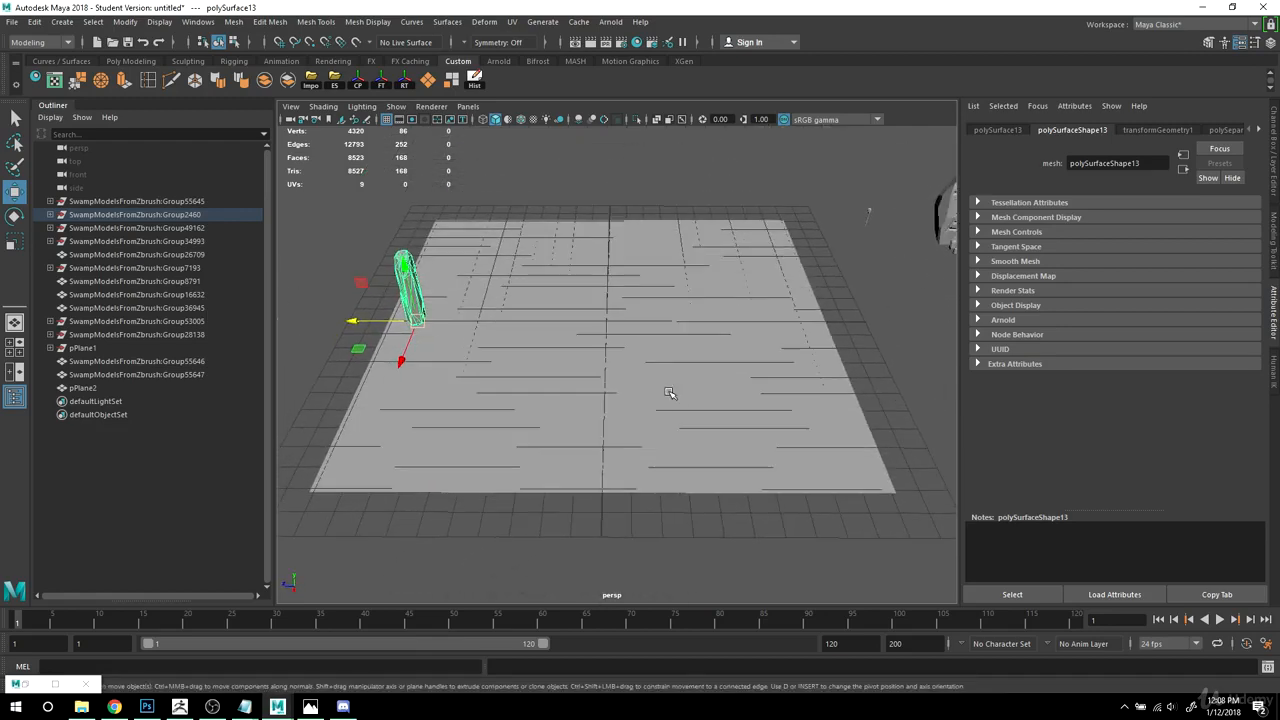
# Step: Expand the stone pillar group and check its individual pillar meshes one by one
pyautogui.click(50, 214)
pyautogui.click(98, 268)
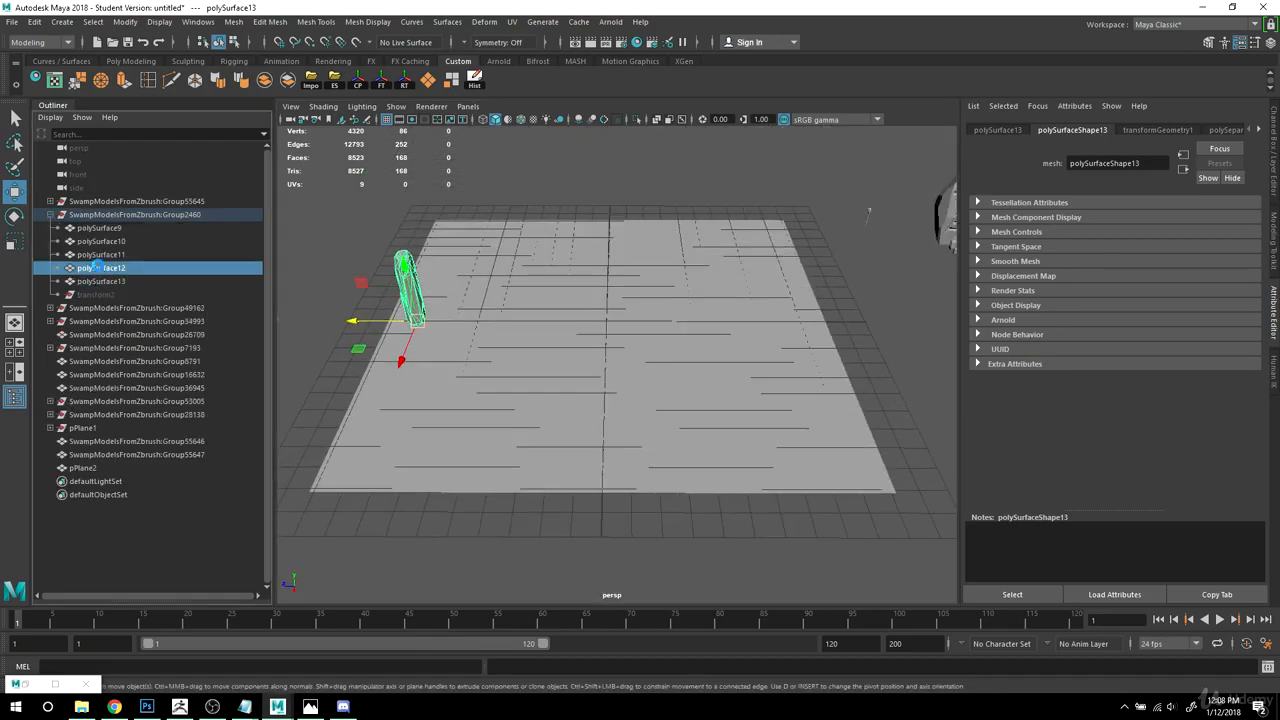
pyautogui.click(101, 254)
pyautogui.click(103, 228)
pyautogui.click(105, 241)
pyautogui.keyDown('alt'); pyautogui.moveTo(480, 290); pyautogui.dragTo(483, 321); pyautogui.keyUp('alt')
# Step: Compare the pivot of the whole pillar group with that of its hidden transform2 node
pyautogui.click(100, 215)
pyautogui.keyDown('alt'); pyautogui.moveTo(680, 372); pyautogui.dragTo(560, 360); pyautogui.keyUp('alt')
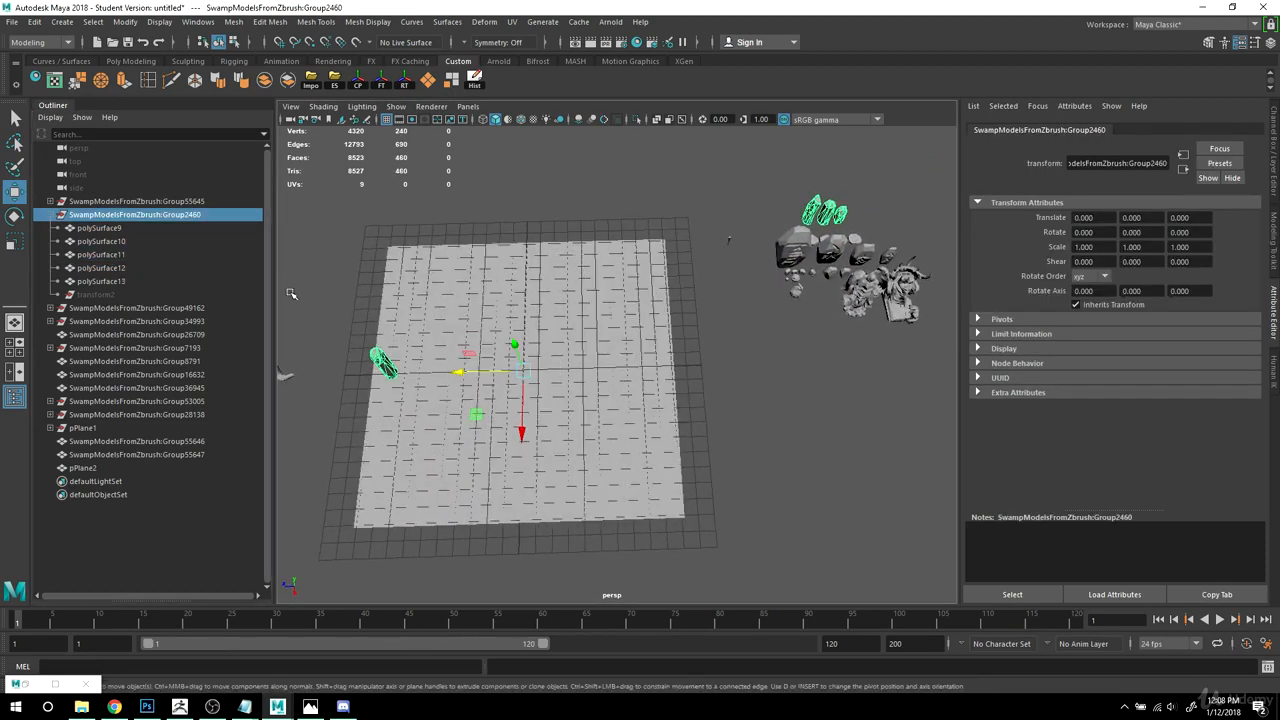
pyautogui.click(88, 295)
pyautogui.keyDown('alt'); pyautogui.moveTo(589, 416); pyautogui.dragTo(641, 403); pyautogui.keyUp('alt')
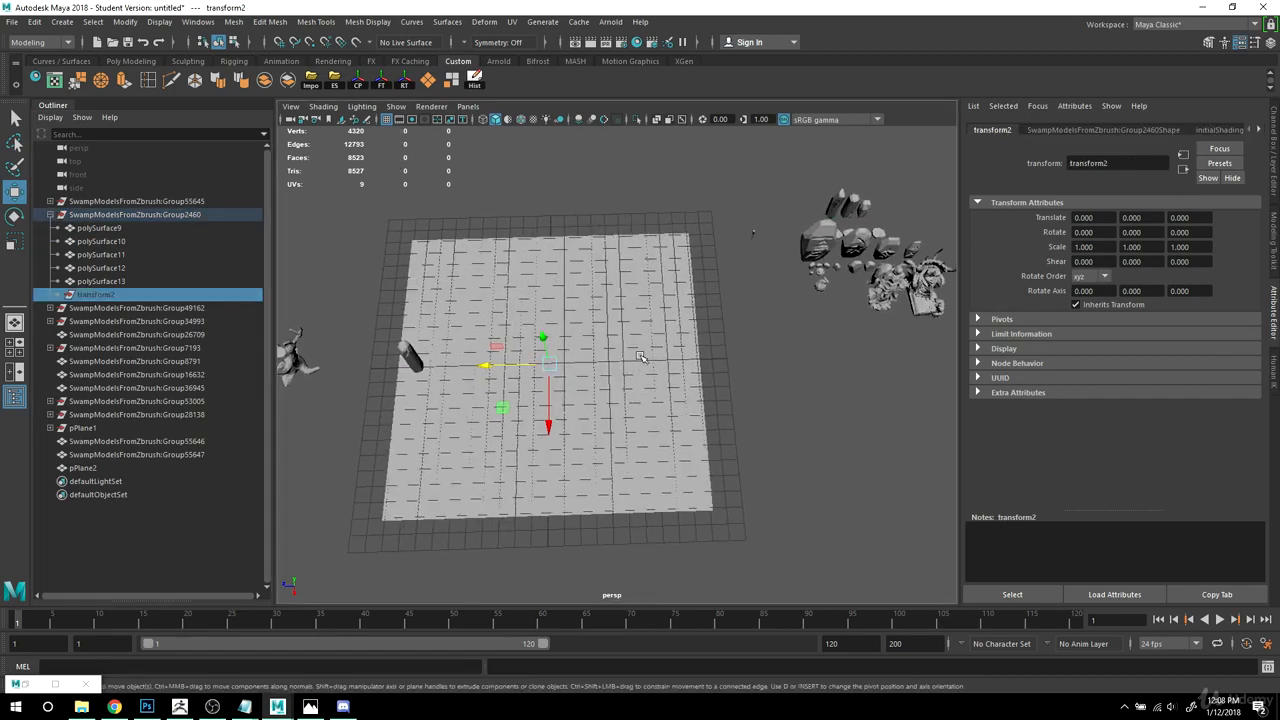
pyautogui.keyDown('alt'); pyautogui.moveTo(641, 357); pyautogui.dragTo(623, 376); pyautogui.keyUp('alt')
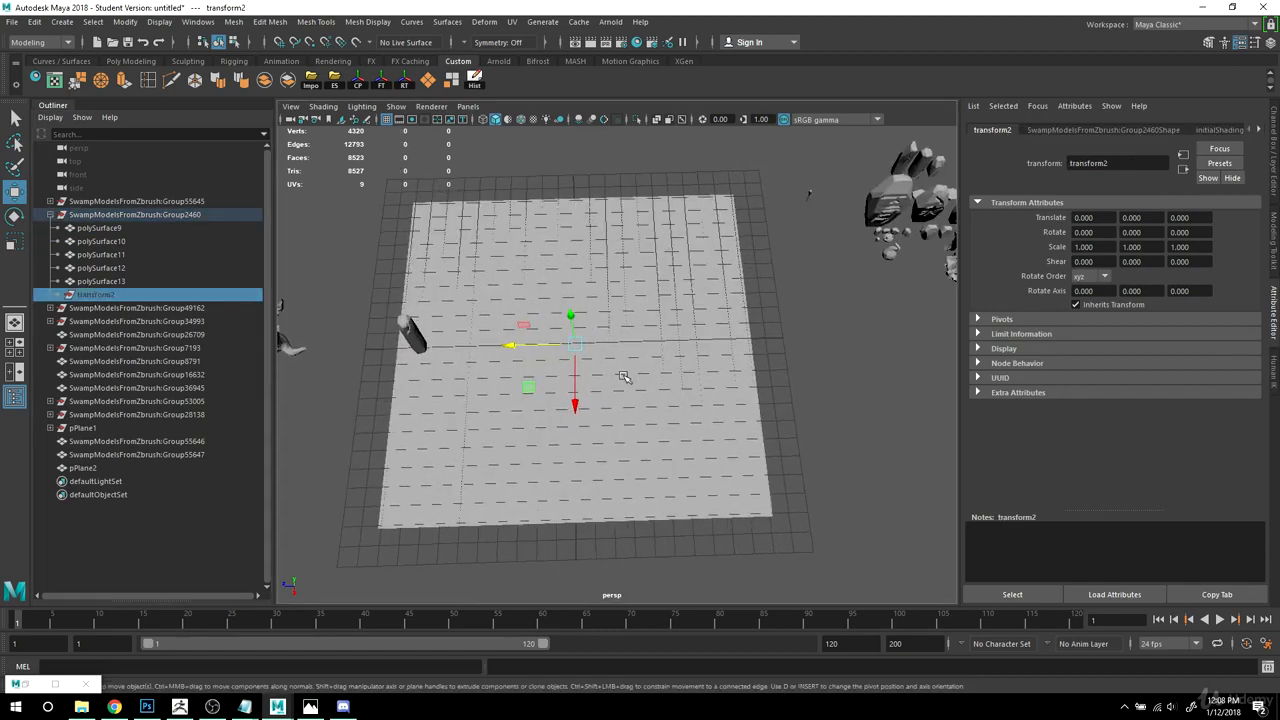
pyautogui.scroll(-2, 680, 376)
pyautogui.click(98, 217)
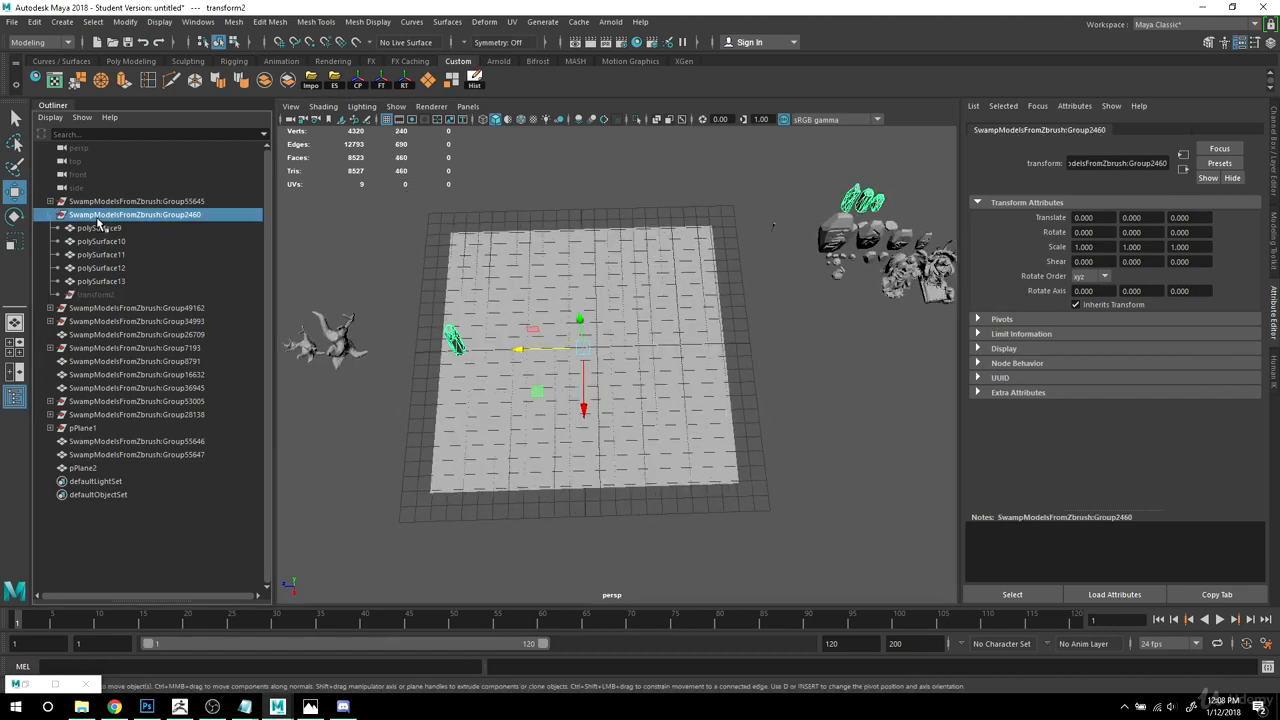
pyautogui.scroll(-1, 568, 286)
pyautogui.keyDown('alt'); pyautogui.moveTo(568, 286); pyautogui.dragTo(563, 288, button='middle'); pyautogui.keyUp('alt')
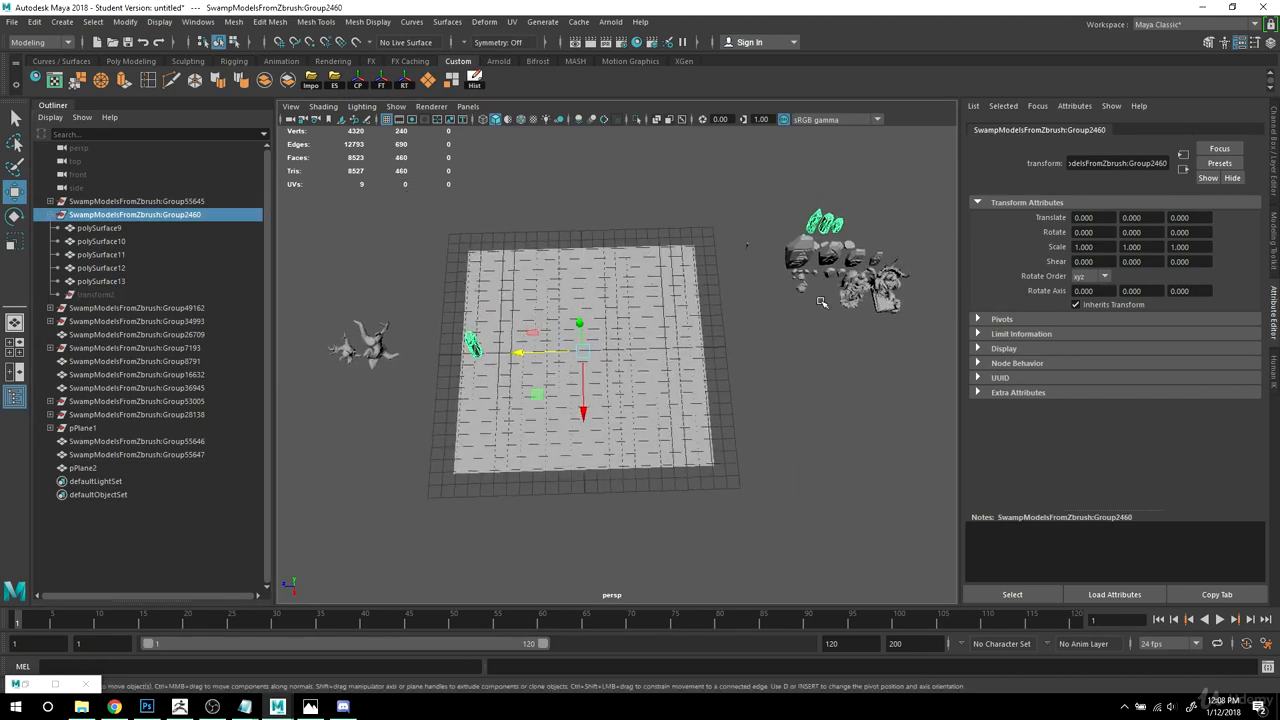
pyautogui.hotkey('ctrl', '2')
pyautogui.moveTo(786, 255)
pyautogui.mouseDown()
pyautogui.moveTo(789, 472)
pyautogui.moveTo(951, 224)
pyautogui.moveTo(841, 478)
pyautogui.mouseUp()
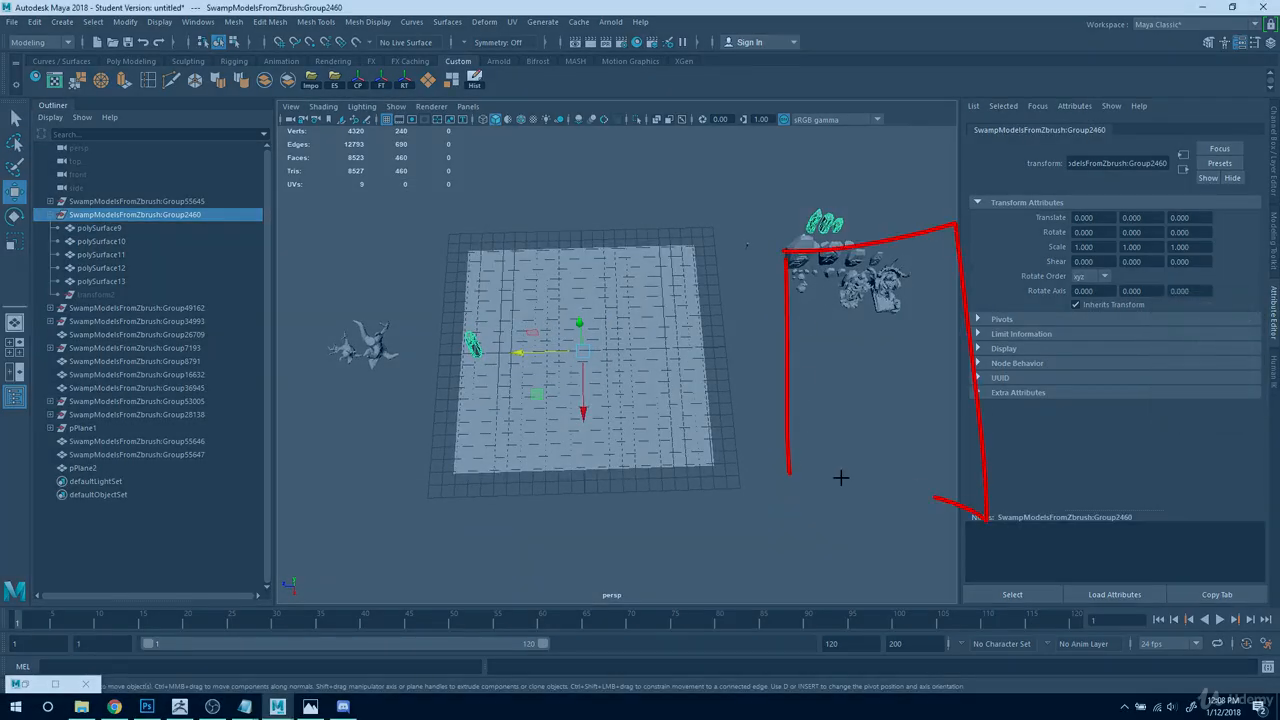
pyautogui.moveTo(763, 480); pyautogui.dragTo(934, 497)
pyautogui.moveTo(855, 232); pyautogui.dragTo(866, 536)
pyautogui.moveTo(799, 387); pyautogui.dragTo(941, 363)
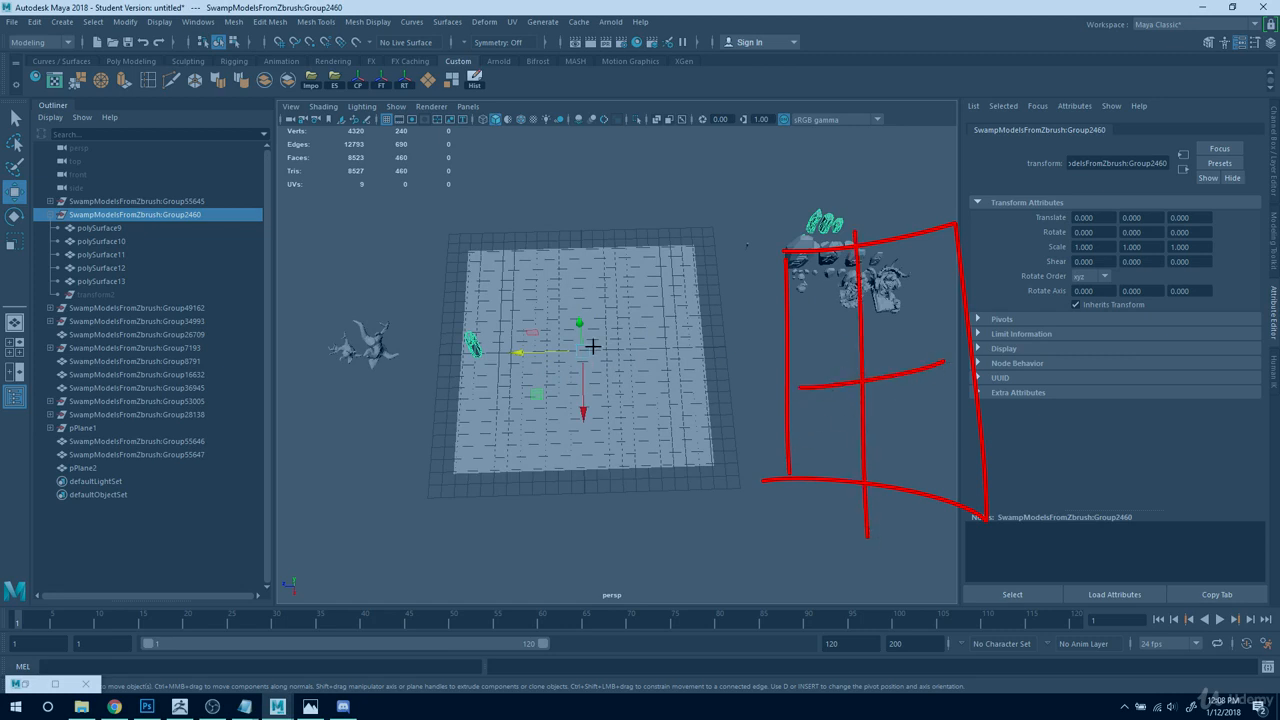
pyautogui.press('Escape')
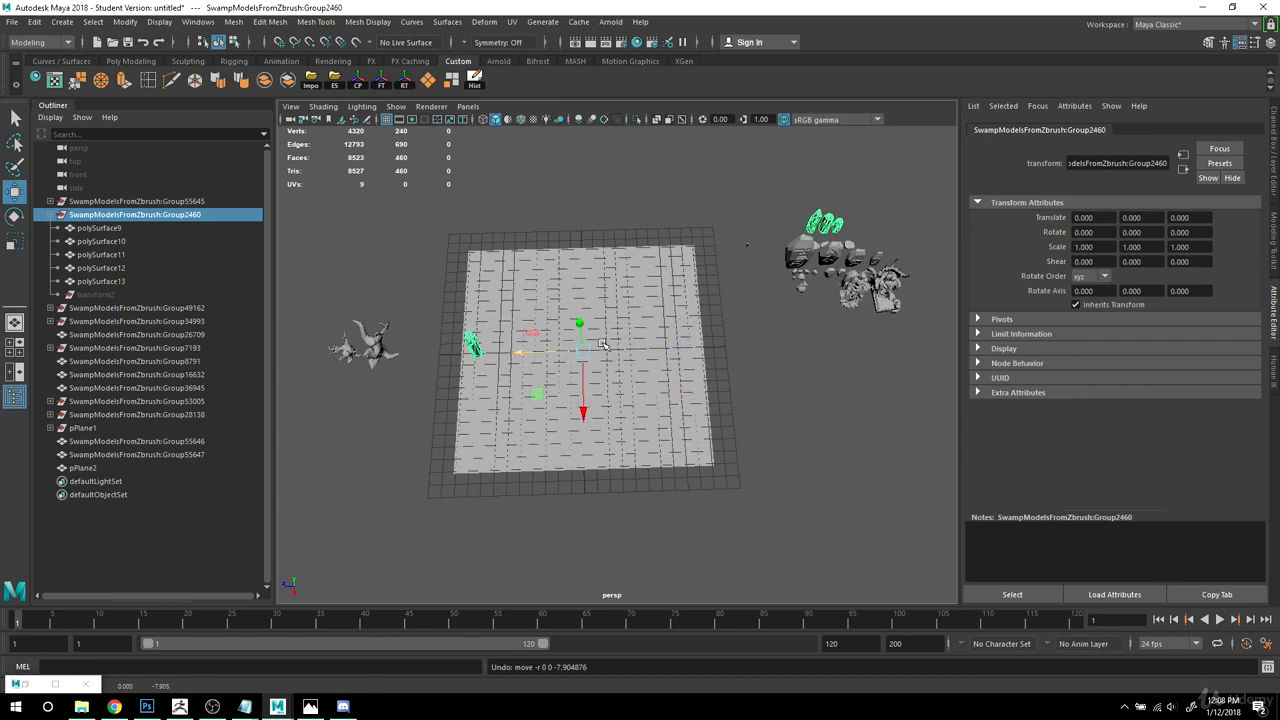
# Step: Move the single stone pillar to about -28.41 in Z, beyond the statues, and freeze its transformations there
pyautogui.hotkey('ctrl', 'z')
pyautogui.click(471, 343)
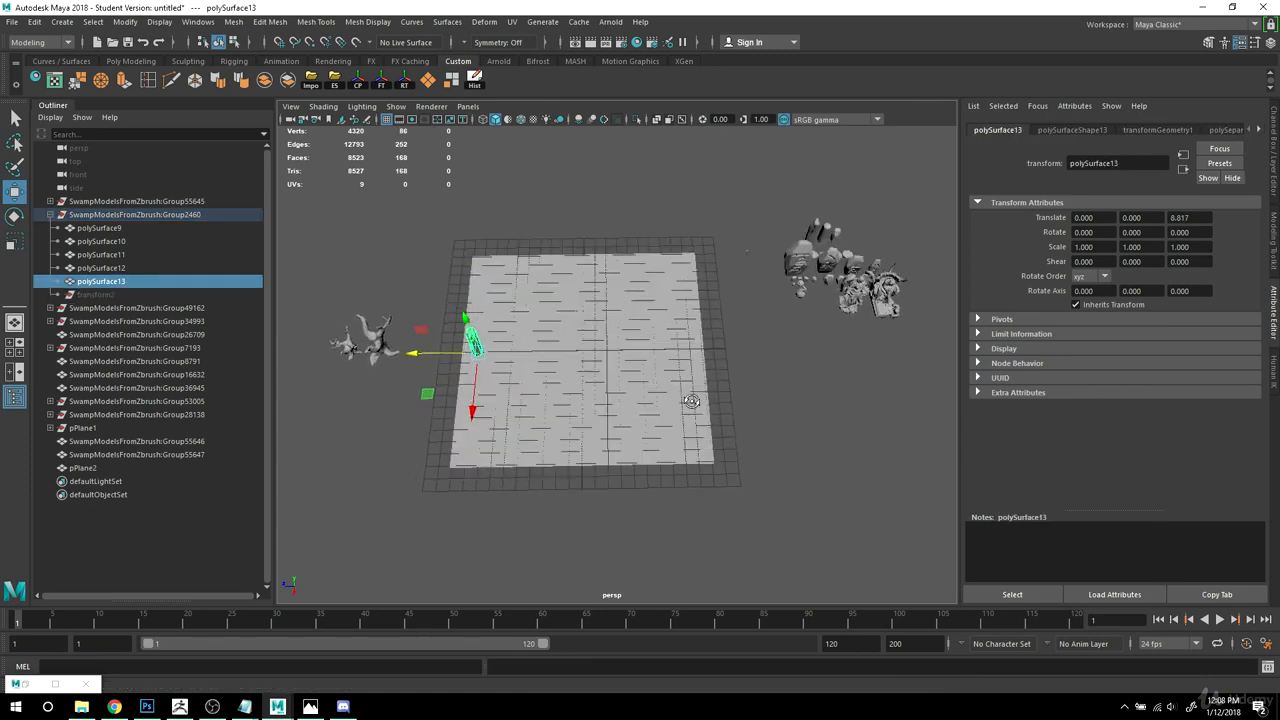
pyautogui.moveTo(445, 352); pyautogui.dragTo(878, 349)
pyautogui.keyDown('alt'); pyautogui.moveTo(845, 401); pyautogui.dragTo(786, 408, button='middle'); pyautogui.keyUp('alt')
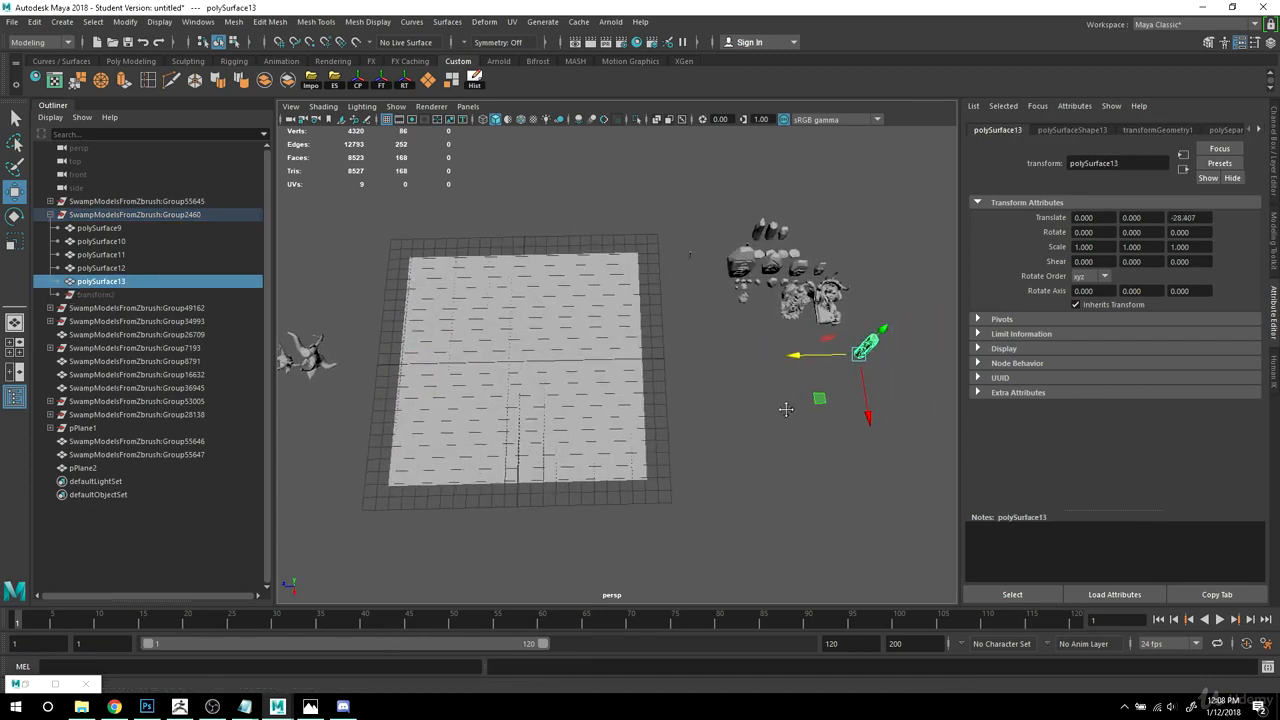
pyautogui.click(405, 84)
pyautogui.keyDown('alt'); pyautogui.moveTo(704, 393); pyautogui.dragTo(709, 385); pyautogui.keyUp('alt')
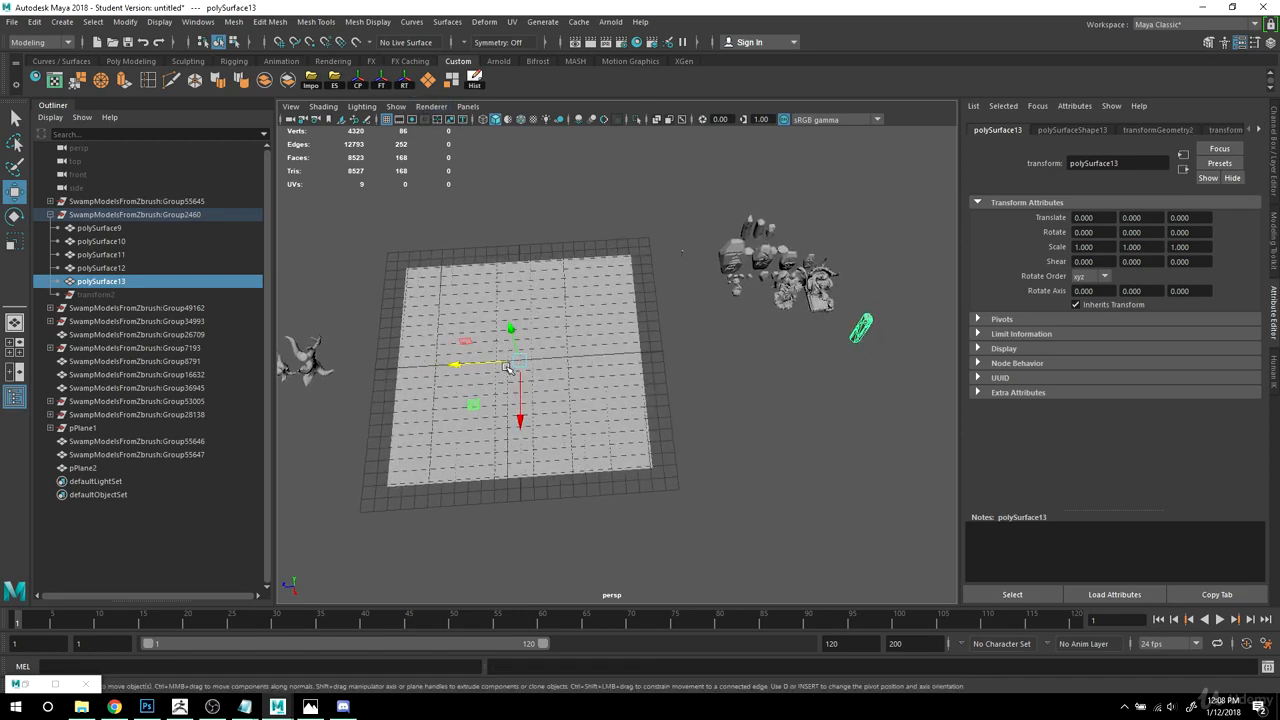
pyautogui.keyDown('alt'); pyautogui.moveTo(762, 461); pyautogui.dragTo(735, 400); pyautogui.keyUp('alt')
pyautogui.hotkey('ctrl', '2')
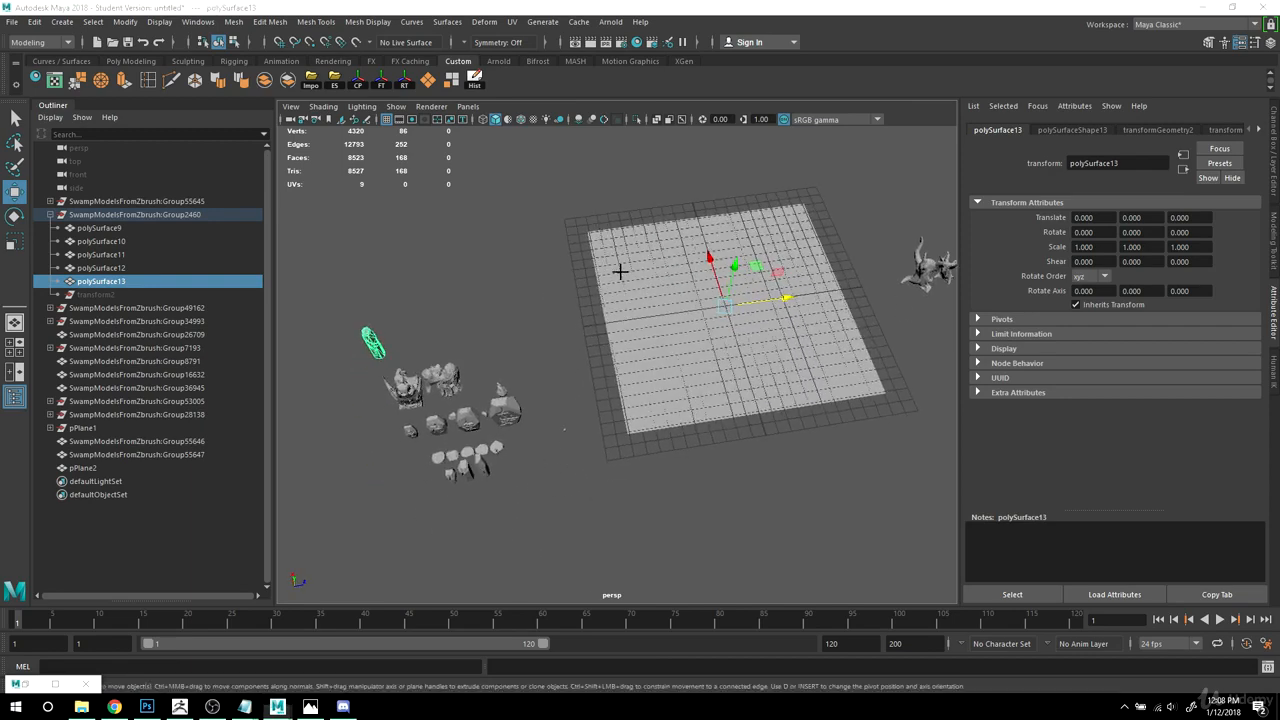
pyautogui.moveTo(564, 225); pyautogui.dragTo(843, 443)
pyautogui.moveTo(841, 261); pyautogui.dragTo(619, 463)
pyautogui.moveTo(312, 247)
pyautogui.mouseDown()
pyautogui.moveTo(314, 456)
pyautogui.moveTo(503, 283)
pyautogui.moveTo(289, 454)
pyautogui.mouseUp()
pyautogui.moveTo(395, 272); pyautogui.dragTo(398, 464)
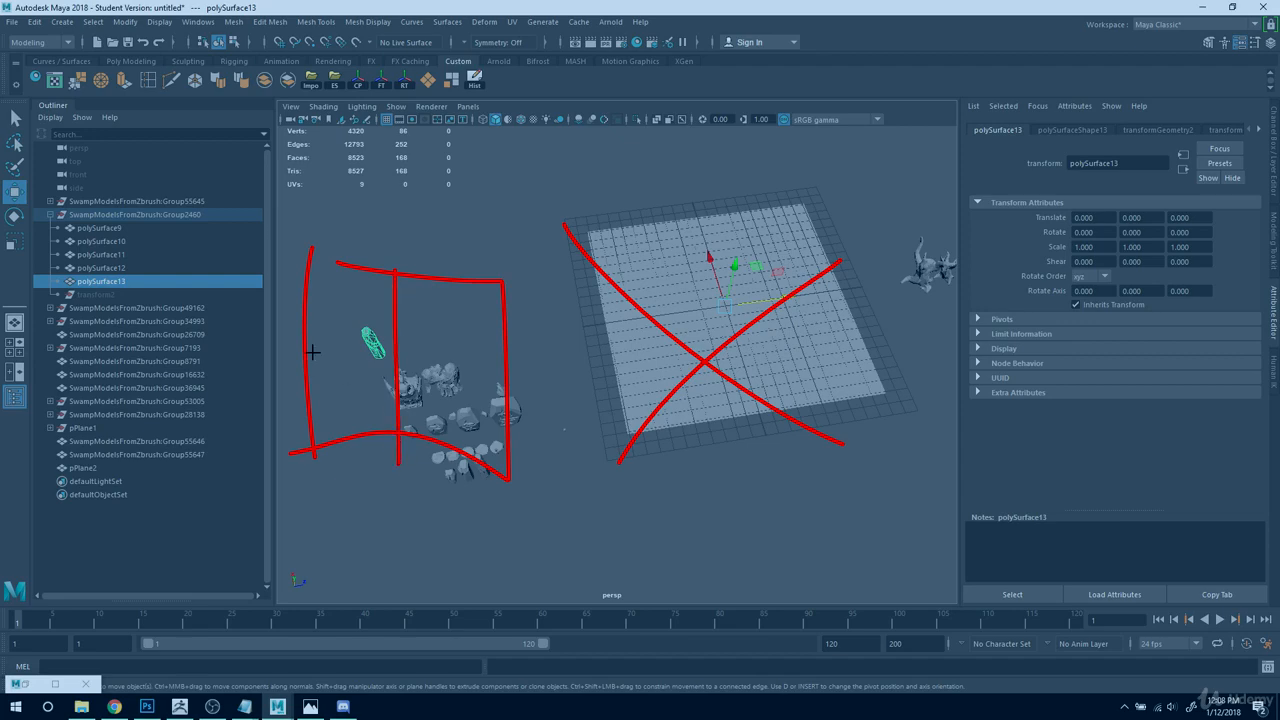
pyautogui.moveTo(312, 353); pyautogui.dragTo(497, 351)
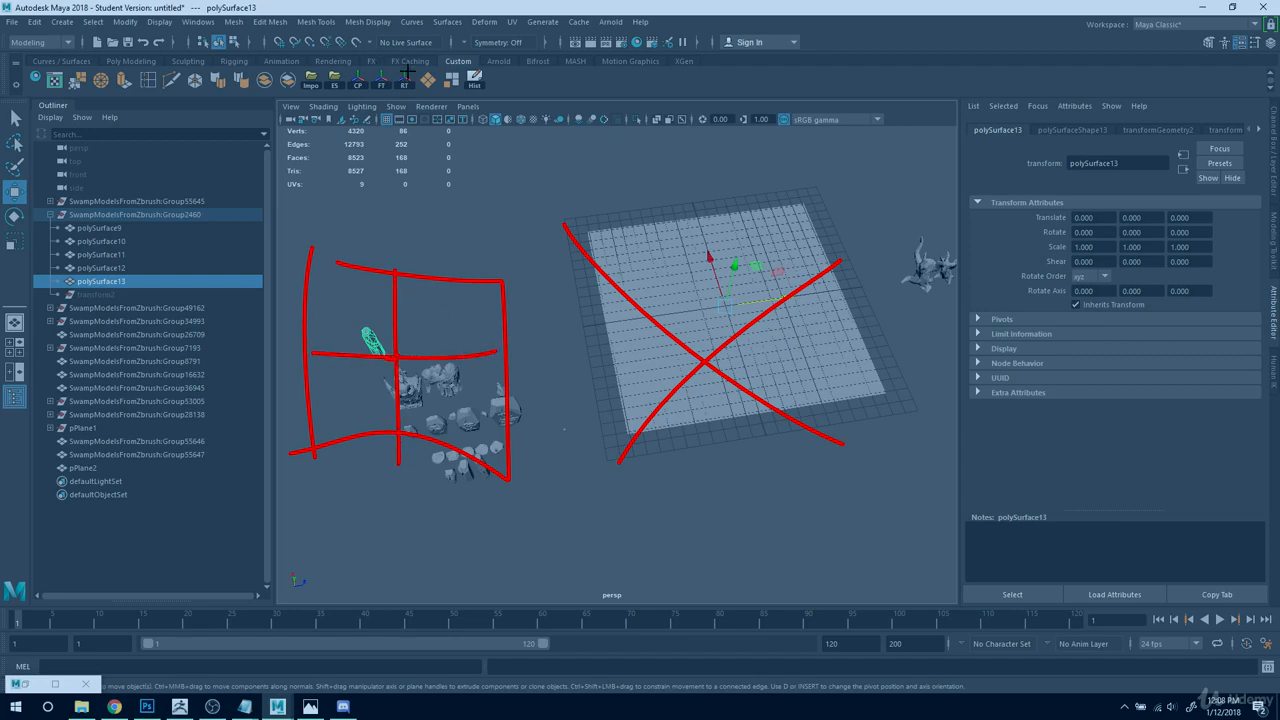
pyautogui.press('Escape')
# Step: Compare the hidden transform2 node with the whole pillar group by selecting each and viewing its pivot
pyautogui.moveTo(719, 287)
pyautogui.keyDown('alt'); pyautogui.mouseDown()
pyautogui.moveTo(686, 417)
pyautogui.moveTo(700, 395)
pyautogui.moveTo(690, 367)
pyautogui.moveTo(720, 426)
pyautogui.moveTo(686, 426)
pyautogui.moveTo(739, 424)
pyautogui.moveTo(706, 457)
pyautogui.moveTo(758, 446)
pyautogui.moveTo(694, 457)
pyautogui.moveTo(719, 435)
pyautogui.mouseUp(); pyautogui.keyUp('alt')
pyautogui.click(101, 296)
pyautogui.keyDown('alt'); pyautogui.moveTo(556, 410); pyautogui.dragTo(634, 410, button='middle'); pyautogui.keyUp('alt')
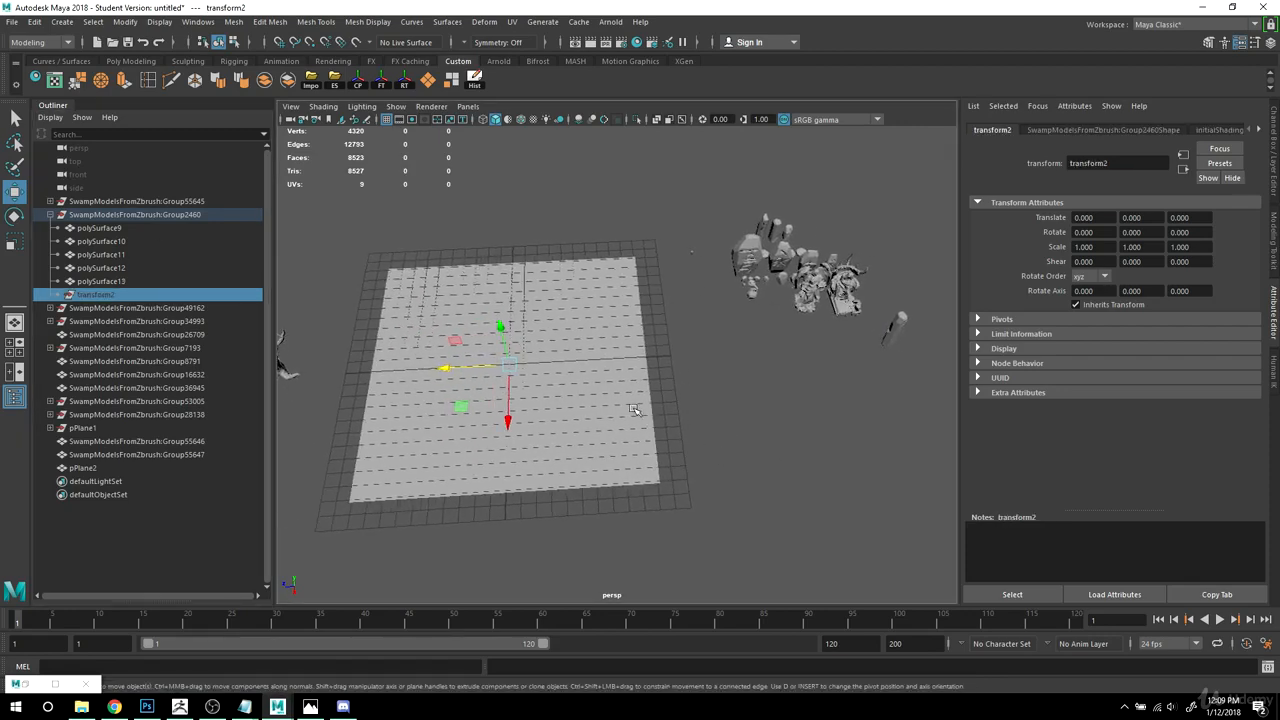
pyautogui.click(115, 215)
pyautogui.keyDown('alt'); pyautogui.moveTo(668, 370); pyautogui.dragTo(623, 366, button='middle'); pyautogui.keyUp('alt')
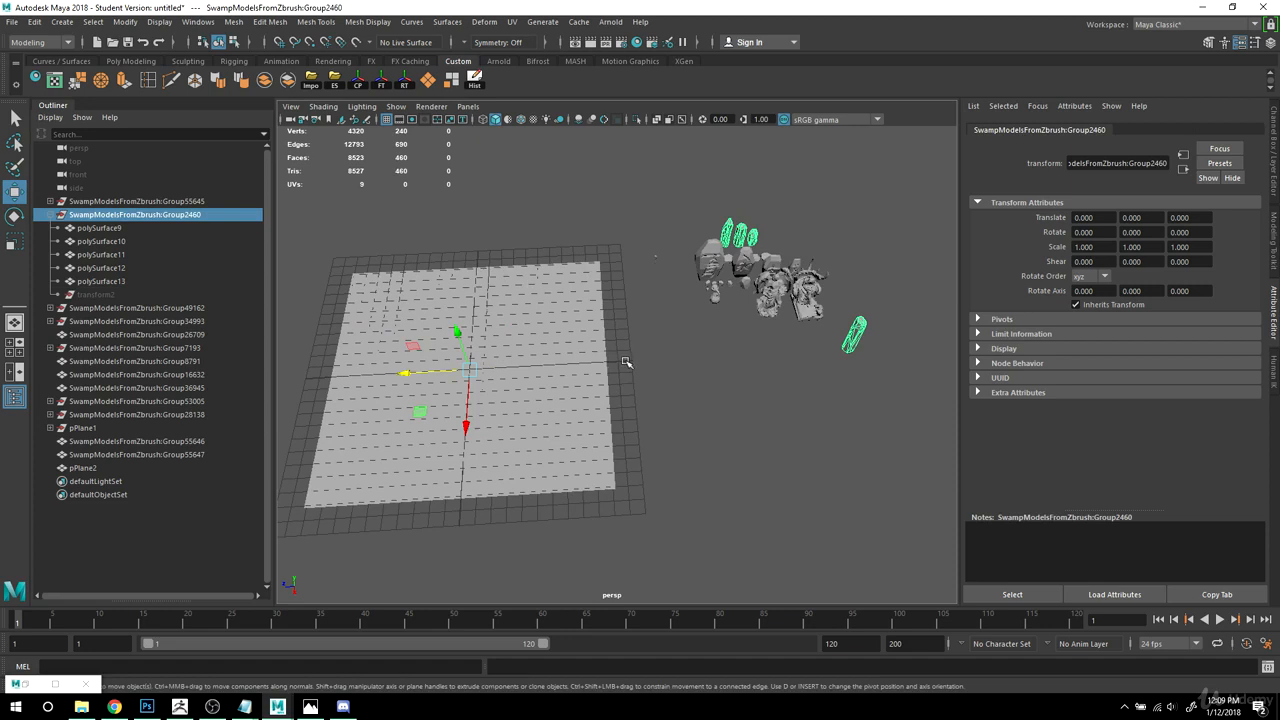
# Step: Examine the pivots of the pillar meshes polySurface9 through polySurface13 one by one
pyautogui.click(101, 228)
pyautogui.click(103, 241)
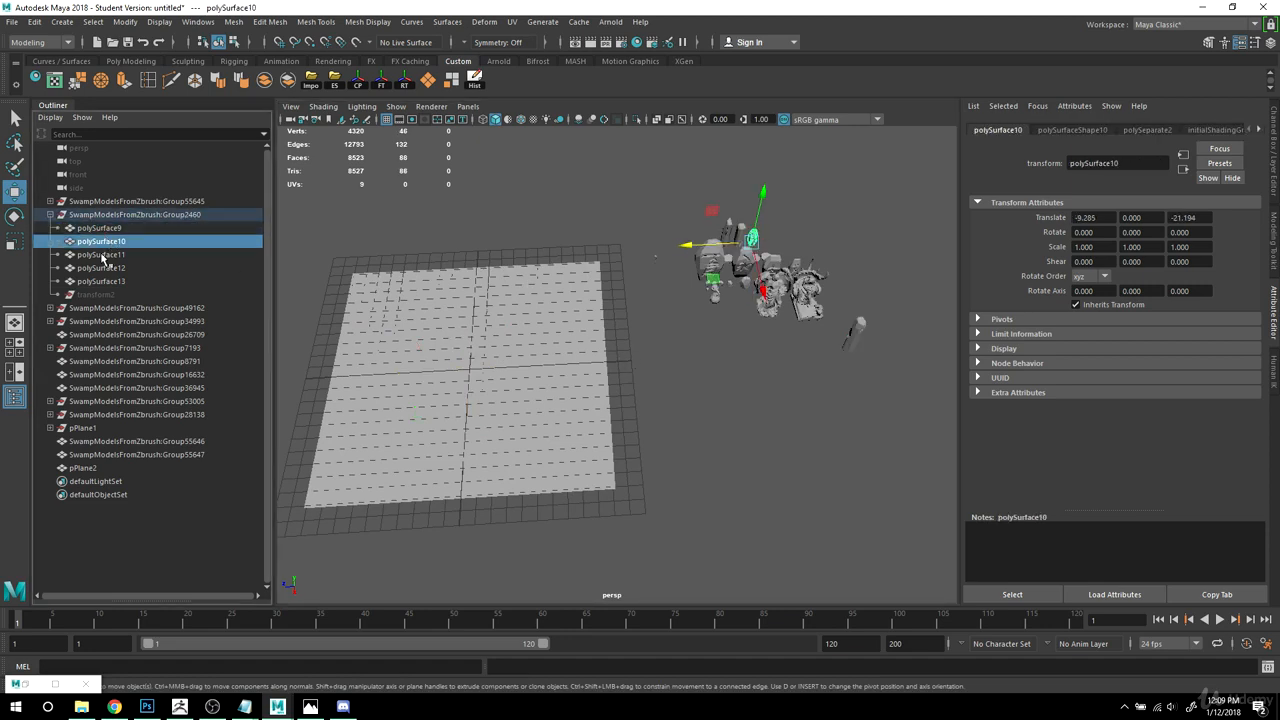
pyautogui.click(104, 254)
pyautogui.click(105, 268)
pyautogui.press('Up')
pyautogui.press('Up')
pyautogui.press('Up')
pyautogui.press('Down')
pyautogui.click(112, 271)
pyautogui.click(114, 282)
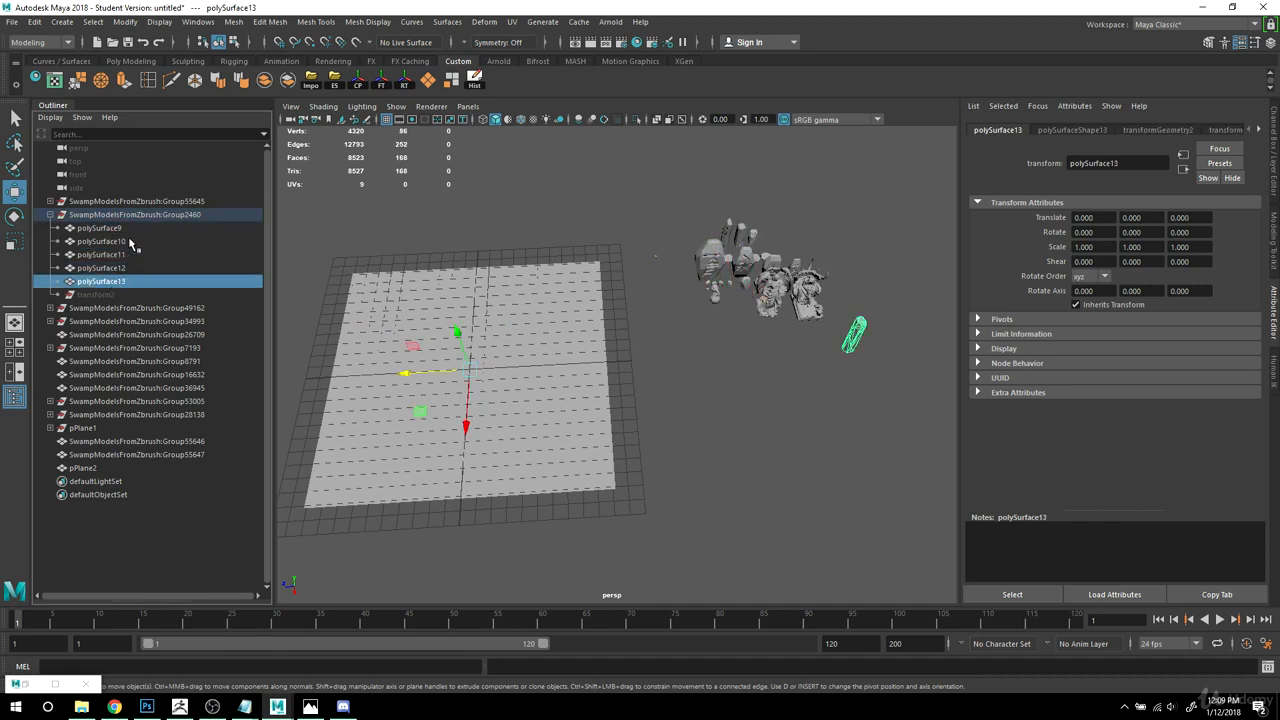
# Step: Compare the pillar group and its transform2 node with the five pillar meshes, highlighted together and individually
pyautogui.click(127, 215)
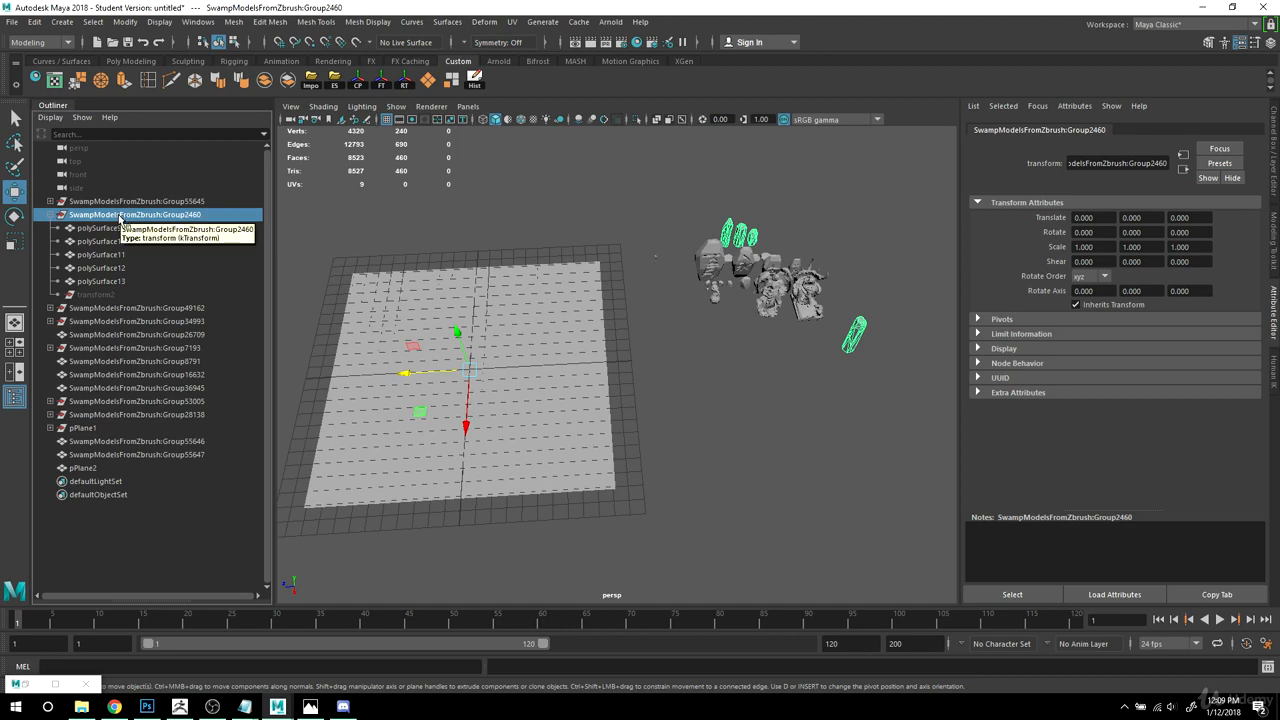
pyautogui.click(106, 295)
pyautogui.keyDown('alt'); pyautogui.moveTo(568, 360); pyautogui.dragTo(490, 378); pyautogui.keyUp('alt')
pyautogui.click(110, 228)
pyautogui.keyDown('shift'); pyautogui.click(108, 281); pyautogui.keyUp('shift')
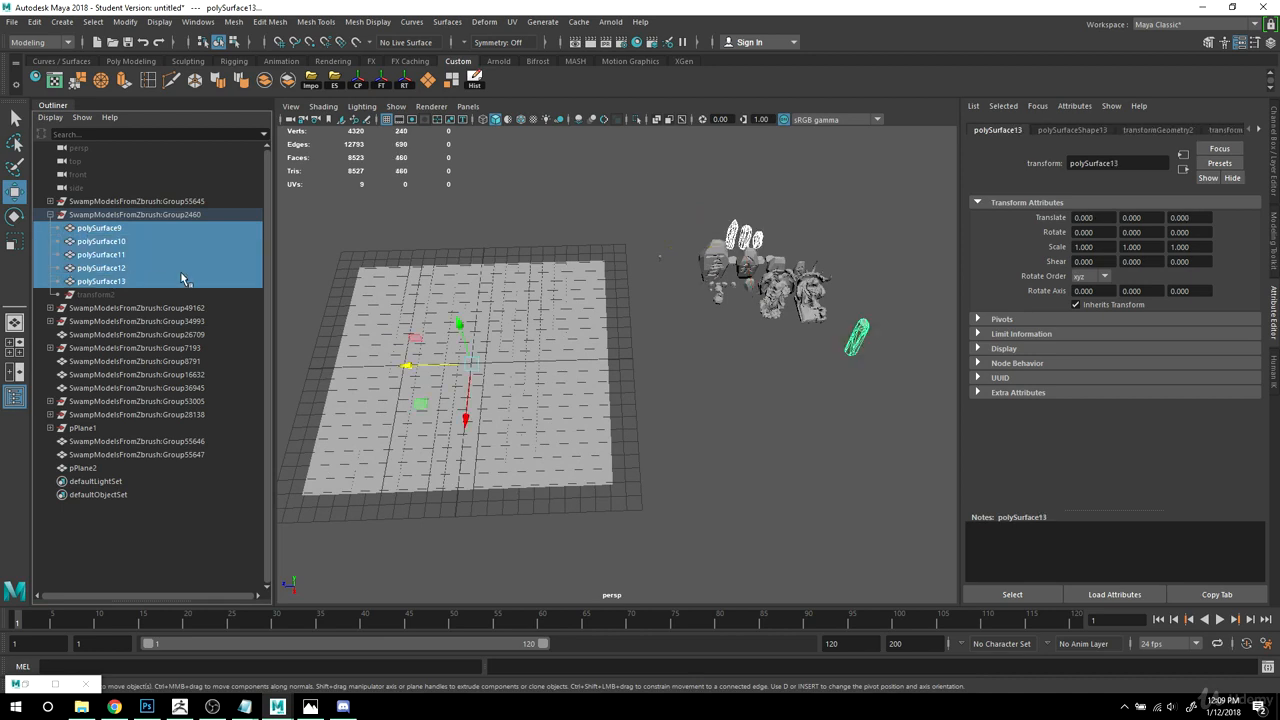
pyautogui.click(85, 229)
pyautogui.click(94, 241)
pyautogui.click(97, 254)
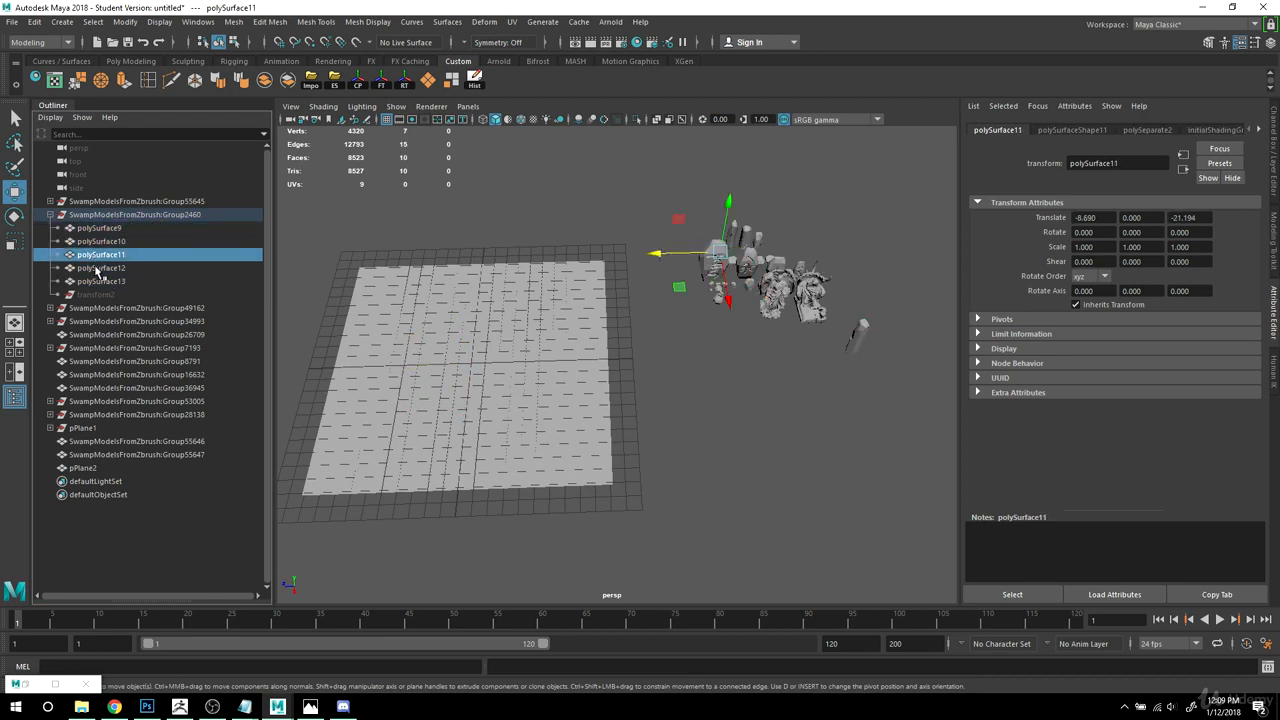
pyautogui.click(99, 268)
pyautogui.click(101, 281)
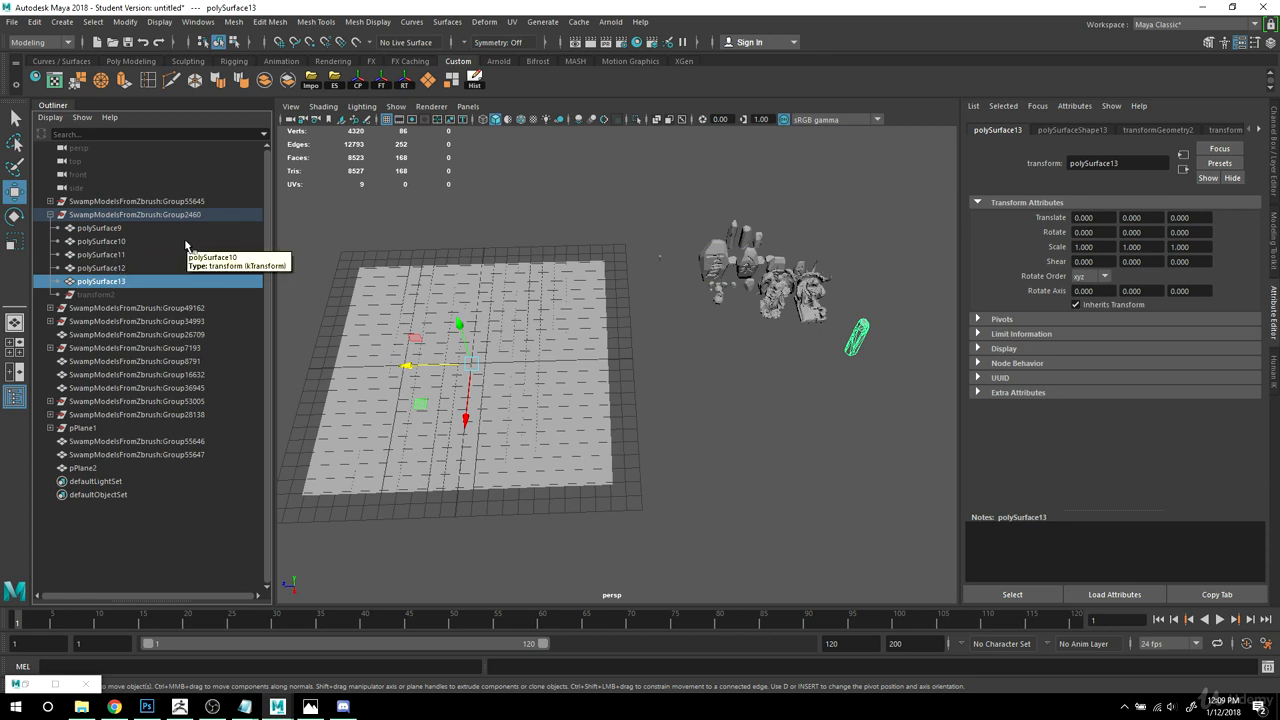
pyautogui.click(113, 296)
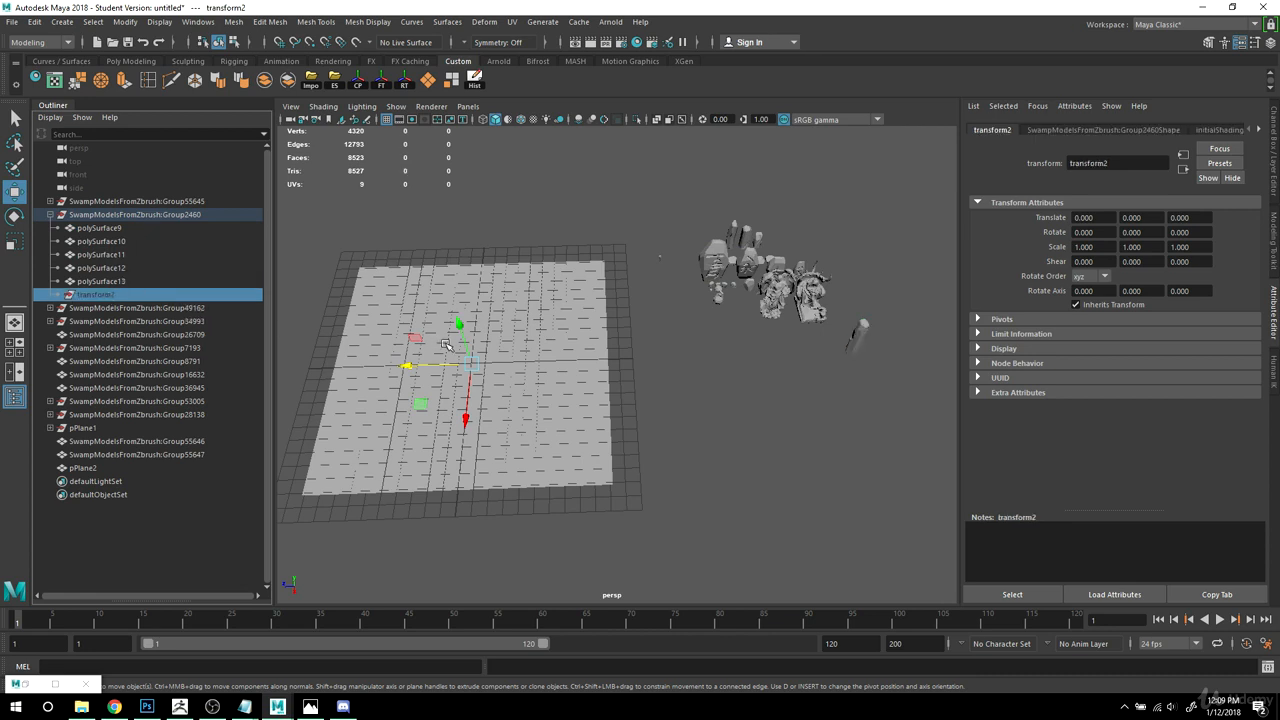
# Step: Move polySurface9 through polySurface13 out of the pillar group to the top level of the scene hierarchy
pyautogui.click(112, 229)
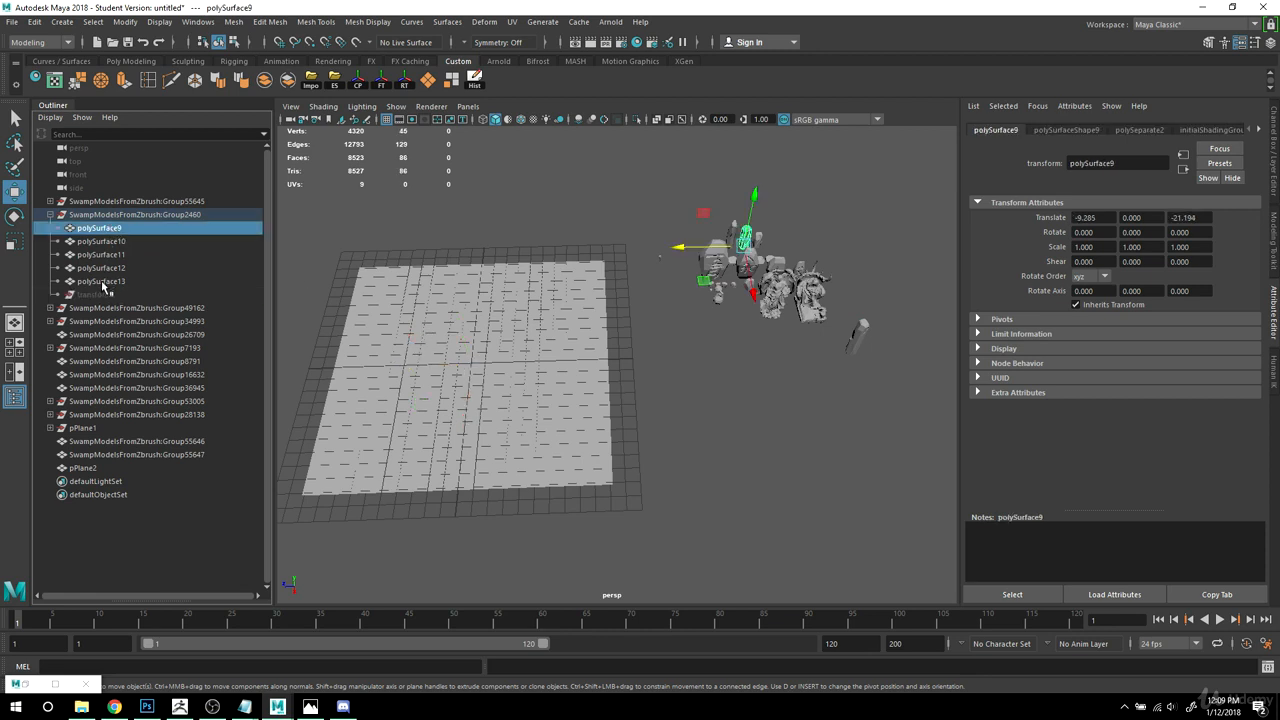
pyautogui.keyDown('shift'); pyautogui.click(101, 281); pyautogui.keyUp('shift')
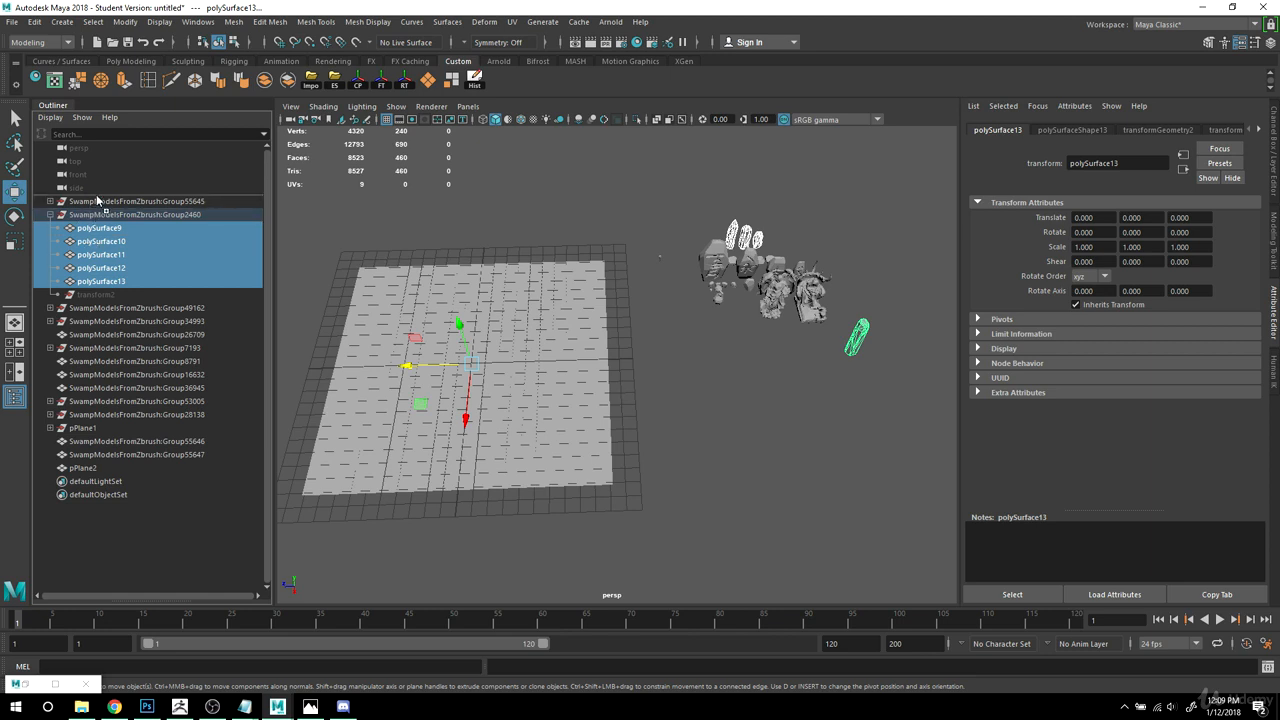
pyautogui.moveTo(95, 198); pyautogui.dragTo(92, 203, button='middle')
pyautogui.moveTo(95, 203); pyautogui.dragTo(97, 198, button='middle')
pyautogui.moveTo(97, 198); pyautogui.dragTo(97, 199, button='middle')
# Step: Centre the pivot of polySurface13 and move the pillar along Z onto the ground plane
pyautogui.keyDown('alt'); pyautogui.moveTo(641, 405); pyautogui.dragTo(703, 457, button='right'); pyautogui.keyUp('alt')
pyautogui.keyDown('alt'); pyautogui.moveTo(703, 457); pyautogui.dragTo(725, 439, button='middle'); pyautogui.keyUp('alt')
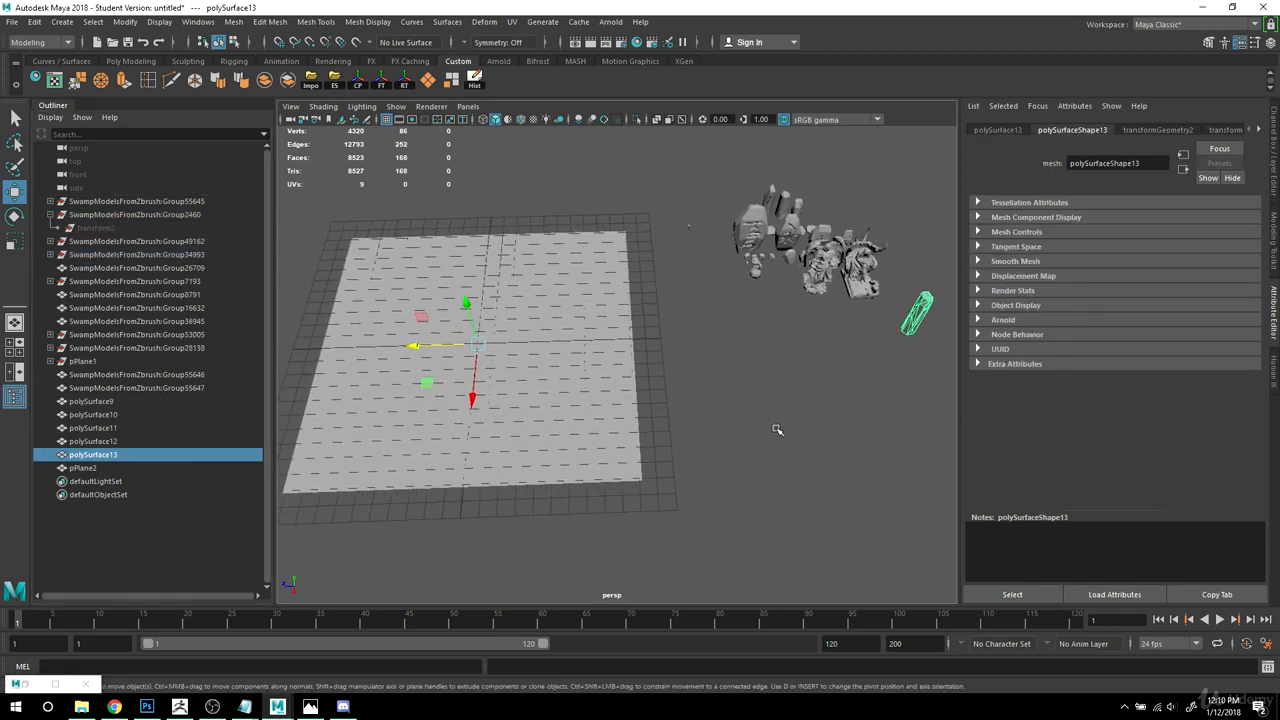
pyautogui.keyDown('alt'); pyautogui.moveTo(777, 429); pyautogui.dragTo(674, 417, button='right'); pyautogui.keyUp('alt')
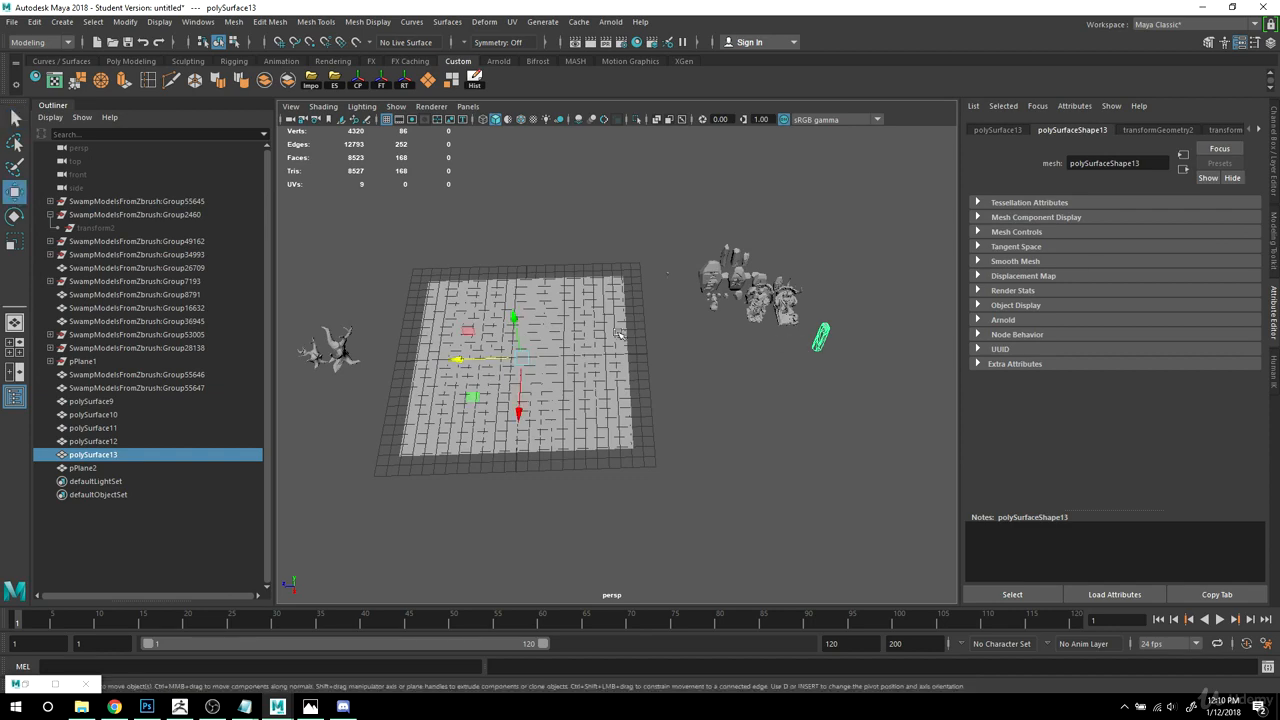
pyautogui.click(356, 88)
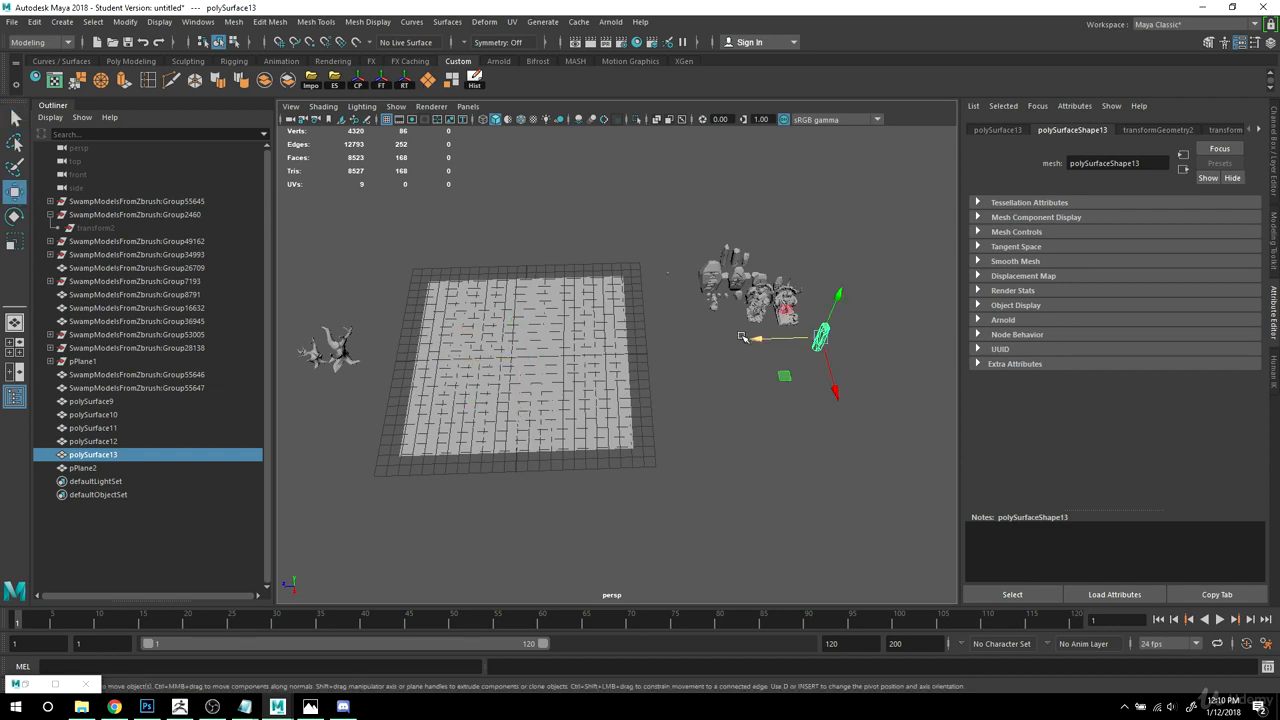
pyautogui.moveTo(757, 338); pyautogui.dragTo(480, 346)
# Step: Snap the pivot of polySurface13 to a vertex at the pillar's base
pyautogui.press('f')
pyautogui.keyDown('alt'); pyautogui.moveTo(808, 452); pyautogui.dragTo(734, 440); pyautogui.keyUp('alt')
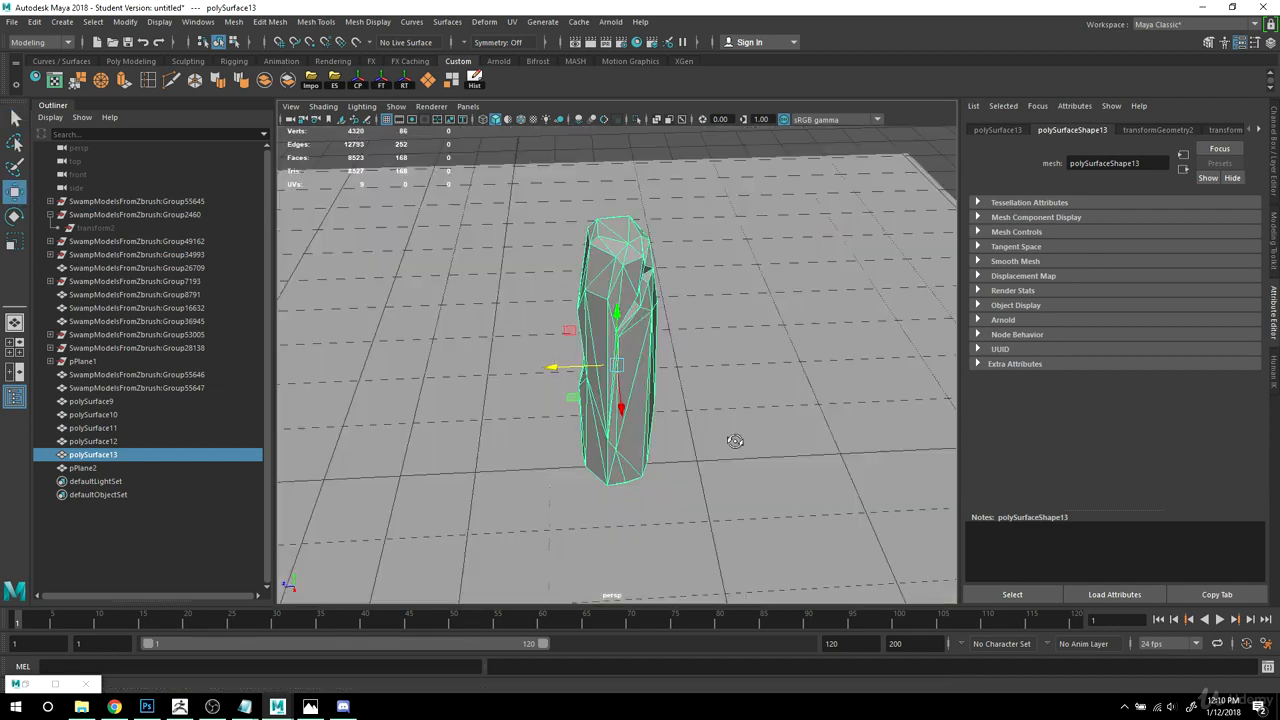
pyautogui.keyDown('alt'); pyautogui.moveTo(734, 440); pyautogui.dragTo(657, 434, button='right'); pyautogui.keyUp('alt')
pyautogui.keyDown('alt'); pyautogui.moveTo(657, 434); pyautogui.dragTo(654, 400, button='middle'); pyautogui.keyUp('alt')
pyautogui.press('d')
pyautogui.press('v')
pyautogui.moveTo(614, 283); pyautogui.dragTo(612, 540)
pyautogui.hotkey('ctrl', 'z')
pyautogui.press('d')
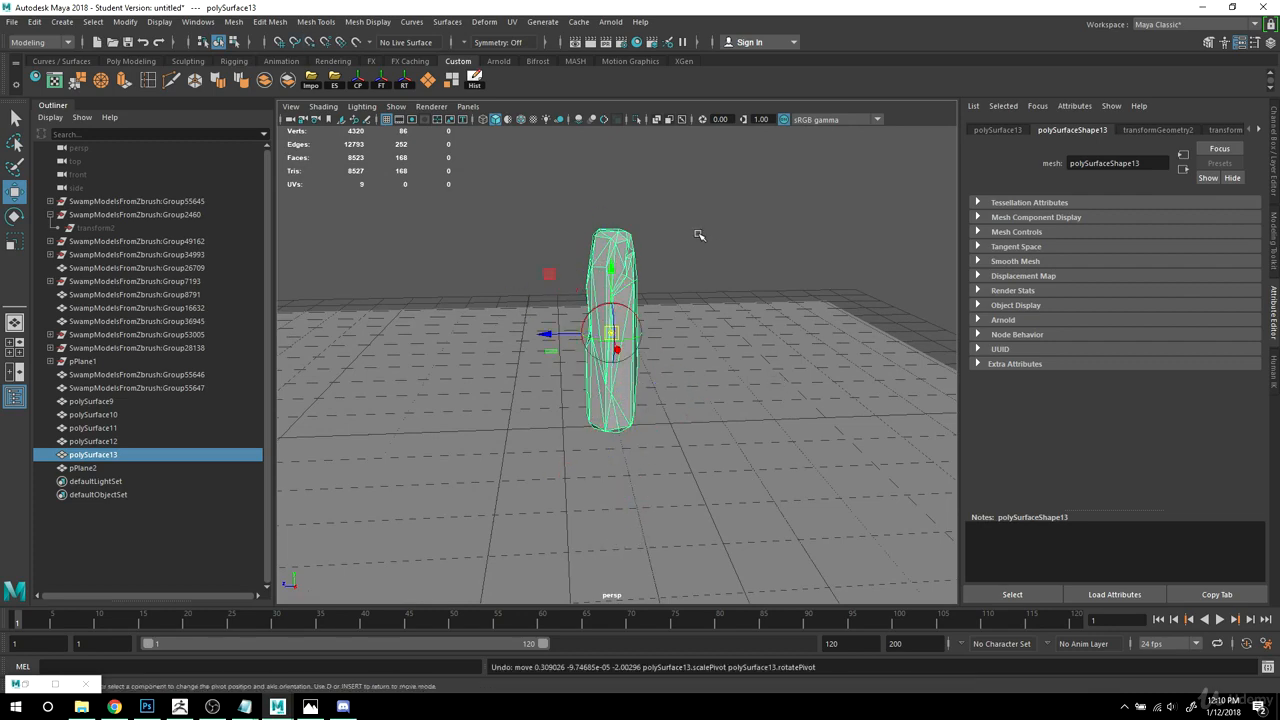
pyautogui.press('v')
pyautogui.moveTo(612, 268); pyautogui.dragTo(620, 558)
# Step: Snap polySurface13 by its base pivot to the centre of the ground plane
pyautogui.keyDown('alt'); pyautogui.moveTo(744, 488); pyautogui.dragTo(590, 388, button='right'); pyautogui.keyUp('alt')
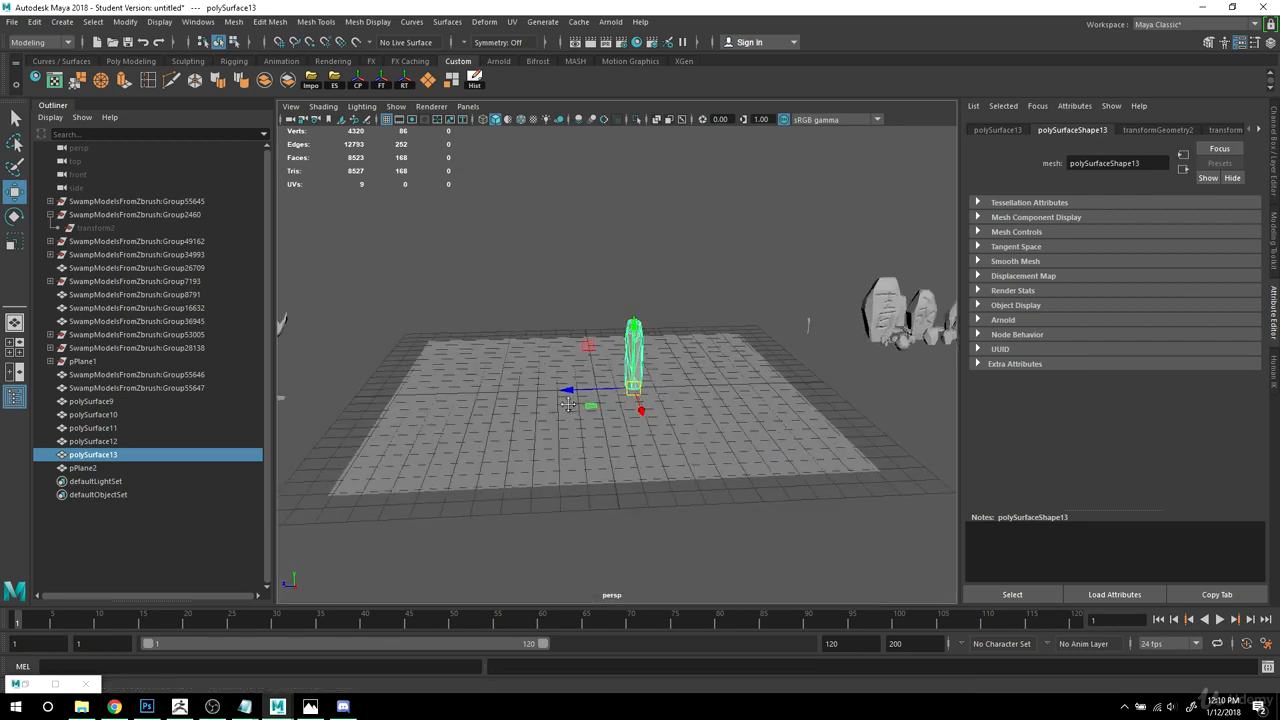
pyautogui.keyDown('alt'); pyautogui.moveTo(590, 388); pyautogui.dragTo(593, 472); pyautogui.keyUp('alt')
pyautogui.press('v')
pyautogui.moveTo(672, 380); pyautogui.dragTo(634, 386)
pyautogui.keyDown('alt'); pyautogui.moveTo(750, 406); pyautogui.dragTo(709, 414, button='right'); pyautogui.keyUp('alt')
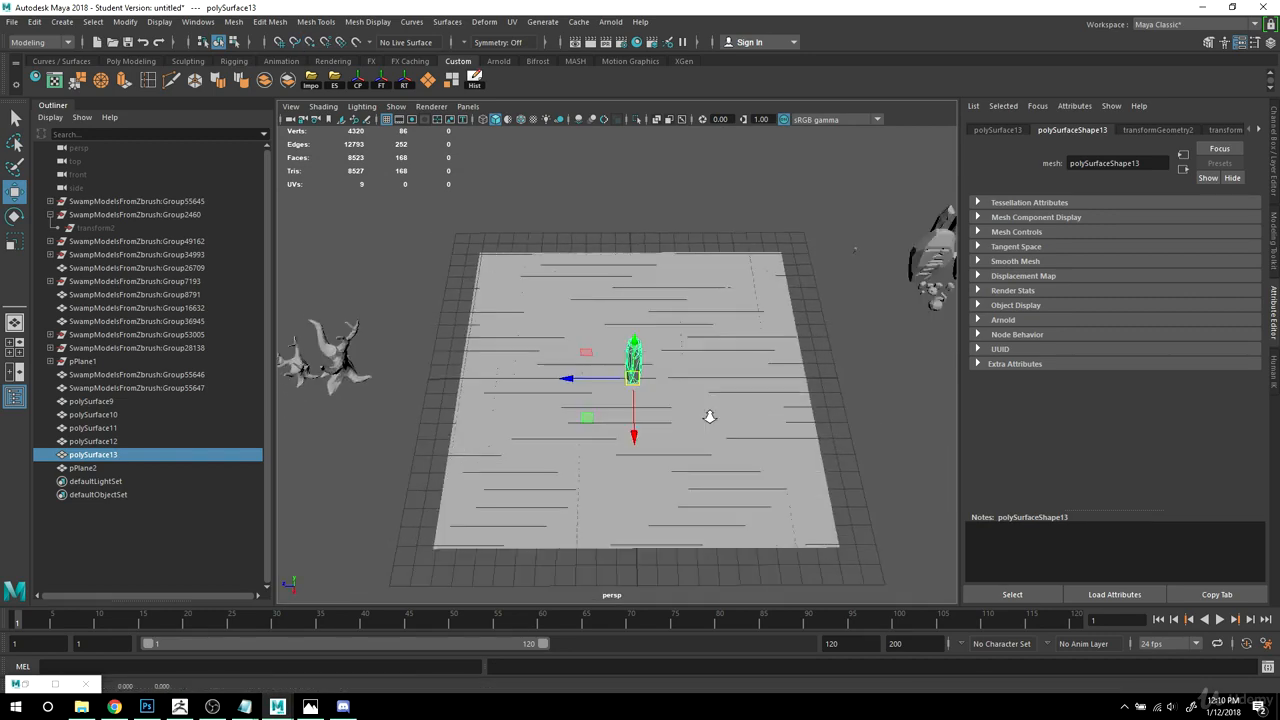
pyautogui.keyDown('alt'); pyautogui.moveTo(709, 414); pyautogui.dragTo(666, 432, button='middle'); pyautogui.keyUp('alt')
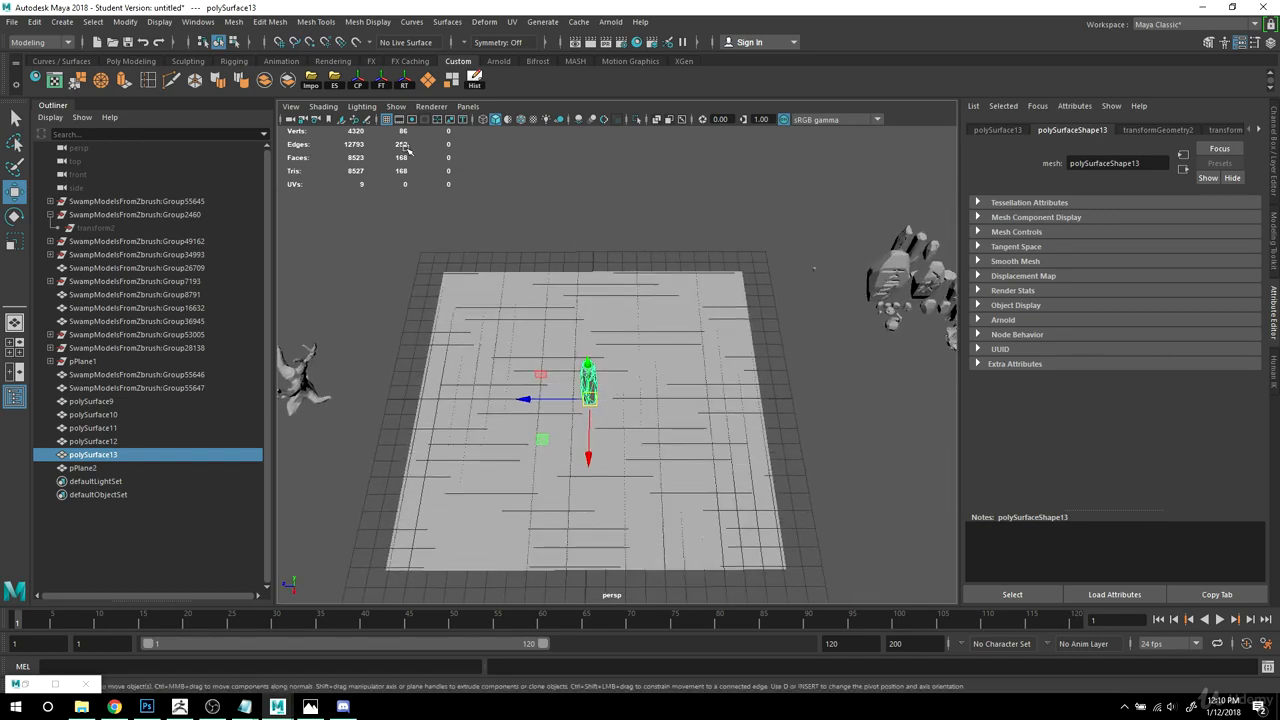
# Step: Freeze the transformations of polySurface13 at the centre and test the reset after moving it away along Z
pyautogui.keyDown('alt'); pyautogui.moveTo(757, 390); pyautogui.dragTo(710, 398); pyautogui.keyUp('alt')
pyautogui.moveTo(532, 404); pyautogui.dragTo(366, 394)
pyautogui.click(404, 82)
pyautogui.scroll(-3, 706, 385)
pyautogui.keyDown('alt'); pyautogui.moveTo(706, 385); pyautogui.dragTo(695, 425); pyautogui.keyUp('alt')
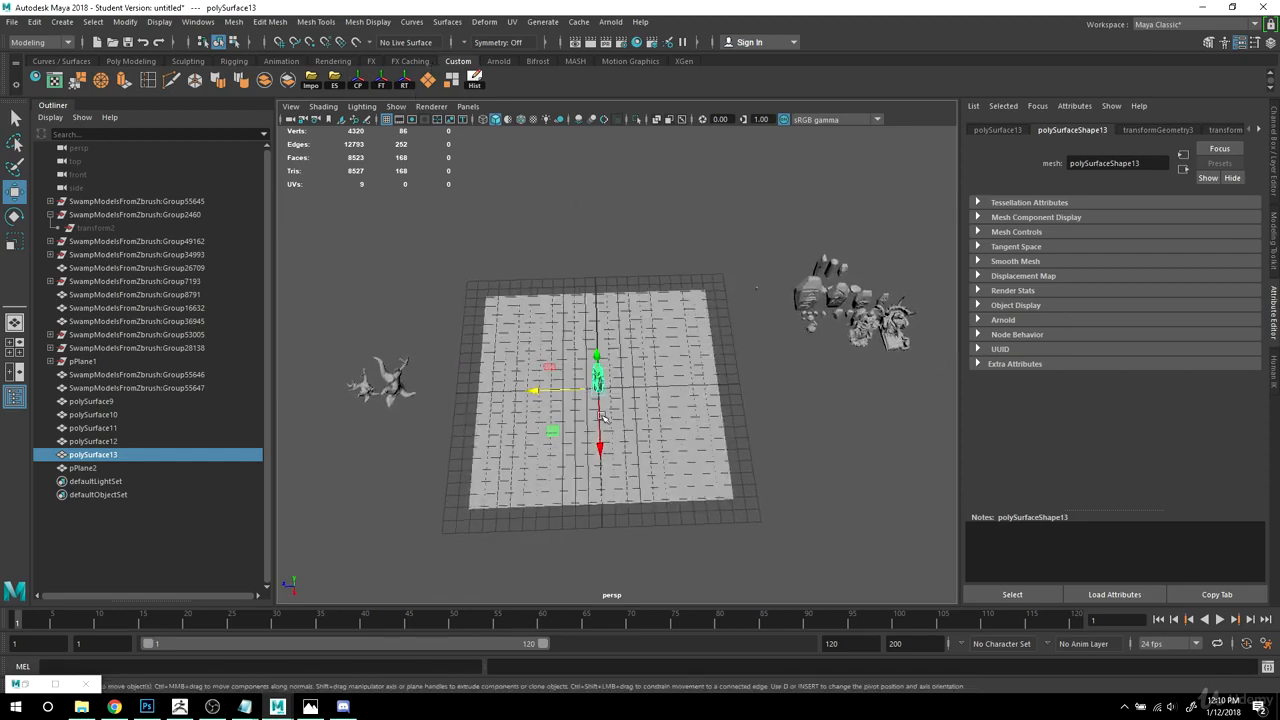
# Step: Set polySurface13 aside along Z at about 14.8, beside the tree stumps, and deselect it
pyautogui.scroll(2, 691, 404)
pyautogui.keyDown('alt'); pyautogui.moveTo(691, 404); pyautogui.dragTo(697, 382, button='middle'); pyautogui.keyUp('alt')
pyautogui.moveTo(528, 373); pyautogui.dragTo(285, 374)
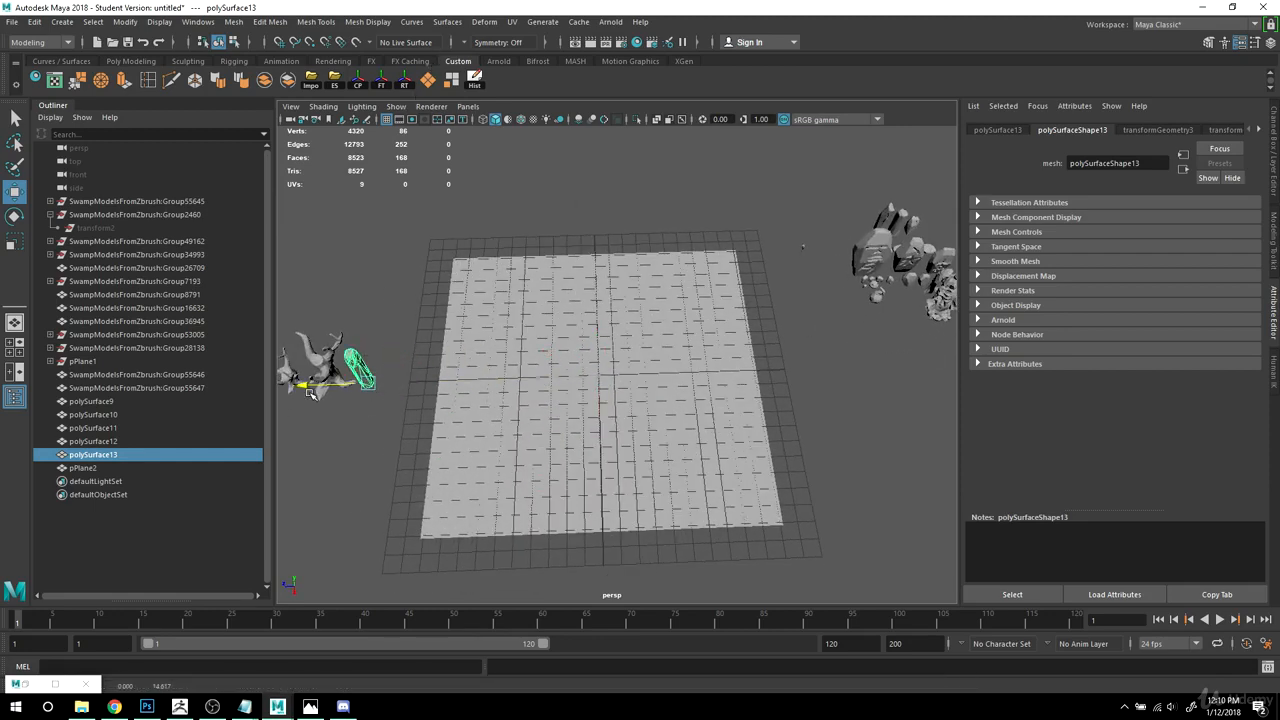
pyautogui.keyDown('alt'); pyautogui.moveTo(725, 353); pyautogui.dragTo(724, 422, button='middle'); pyautogui.keyUp('alt')
pyautogui.click(724, 421)
# Step: Snap the pillar polySurface12 to the centre of the ground plane and freeze its transformations
pyautogui.click(809, 238)
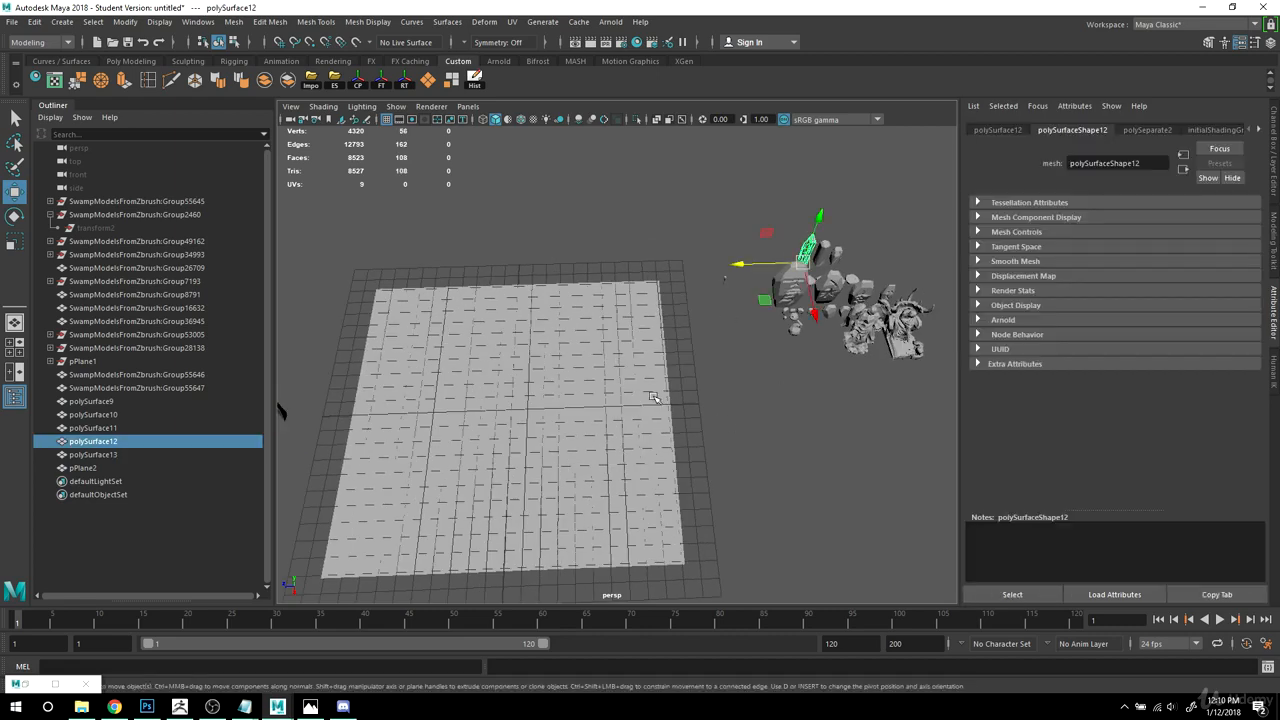
pyautogui.keyDown('alt'); pyautogui.moveTo(716, 368); pyautogui.dragTo(739, 345, button='middle'); pyautogui.keyUp('alt')
pyautogui.moveTo(818, 245); pyautogui.dragTo(531, 380)
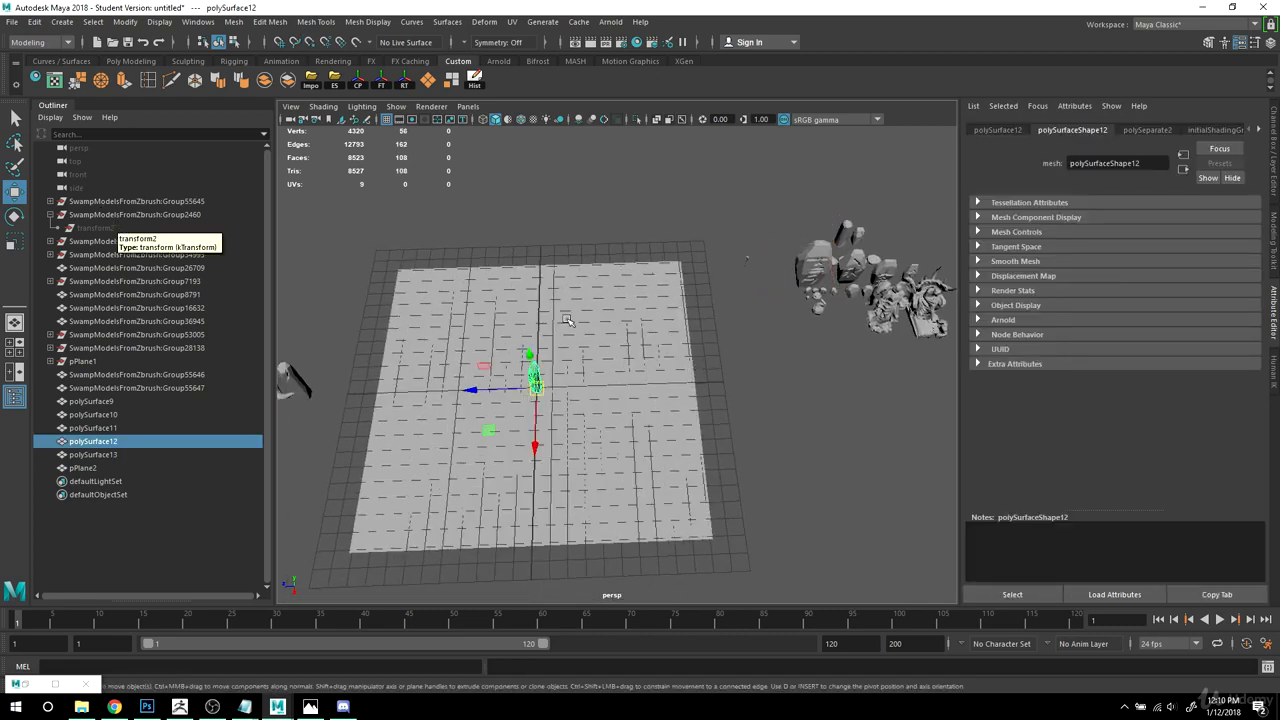
pyautogui.keyDown('alt'); pyautogui.moveTo(574, 389); pyautogui.dragTo(580, 363); pyautogui.keyUp('alt')
pyautogui.keyDown('alt'); pyautogui.moveTo(580, 363); pyautogui.dragTo(602, 336, button='middle'); pyautogui.keyUp('alt')
pyautogui.click(381, 84)
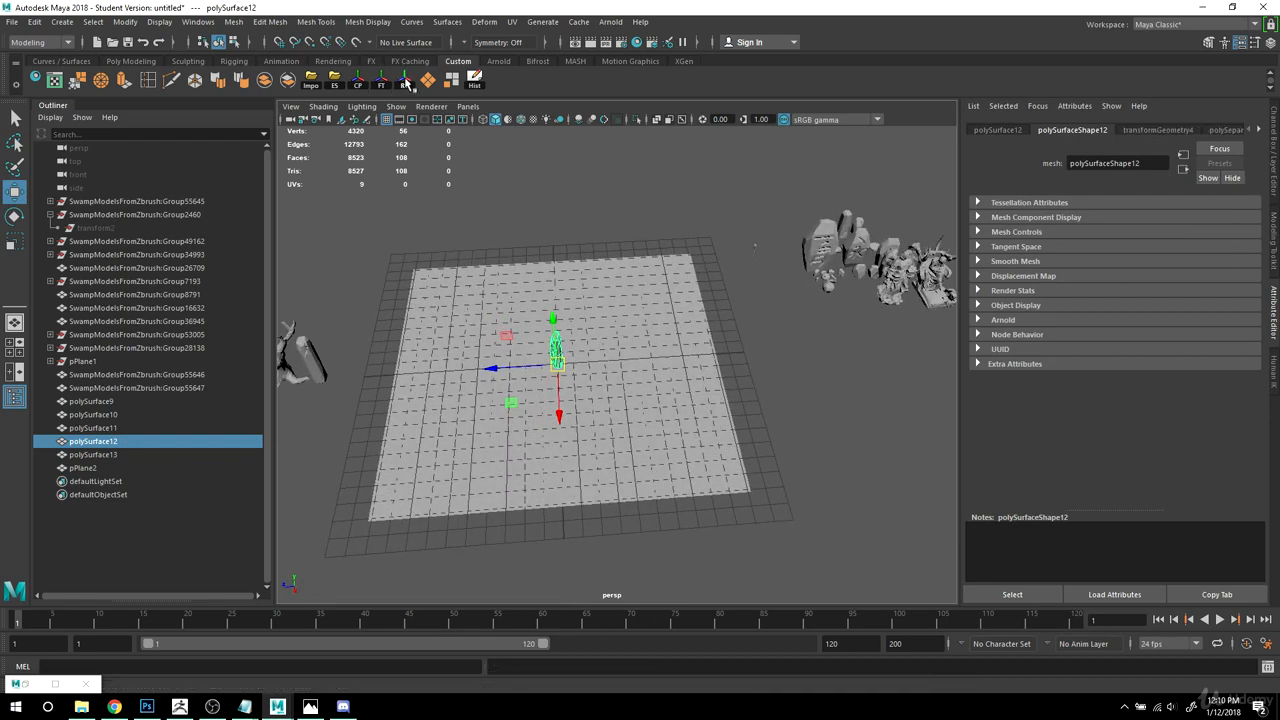
# Step: Set polySurface12 aside along Z at about 13.29, next to the first pillar, and deselect it
pyautogui.keyDown('alt'); pyautogui.moveTo(538, 298); pyautogui.dragTo(602, 277, button='middle'); pyautogui.keyUp('alt')
pyautogui.moveTo(558, 347); pyautogui.dragTo(337, 359)
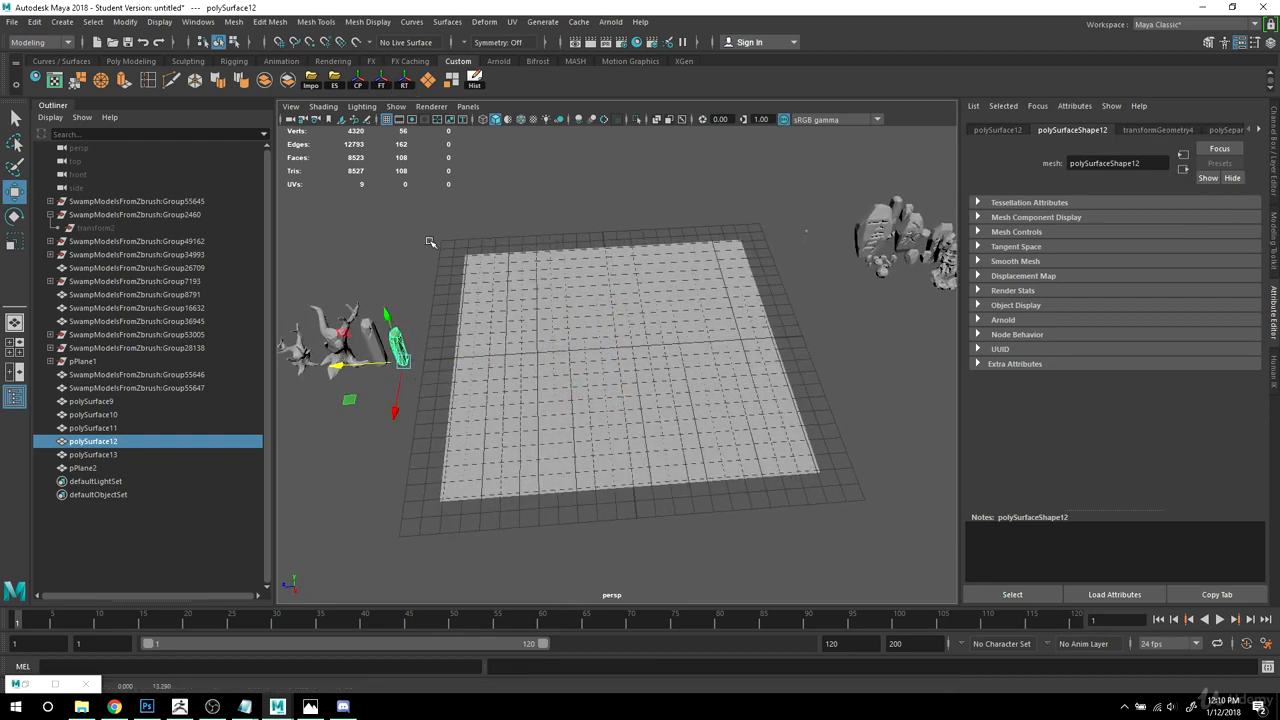
pyautogui.click(429, 243)
# Step: Centre polySurface9 on the ground plane with frozen transformations, and set it aside at about 12.08 in Z
pyautogui.scroll(-3, 726, 341)
pyautogui.keyDown('alt'); pyautogui.moveTo(706, 352); pyautogui.dragTo(709, 374); pyautogui.keyUp('alt')
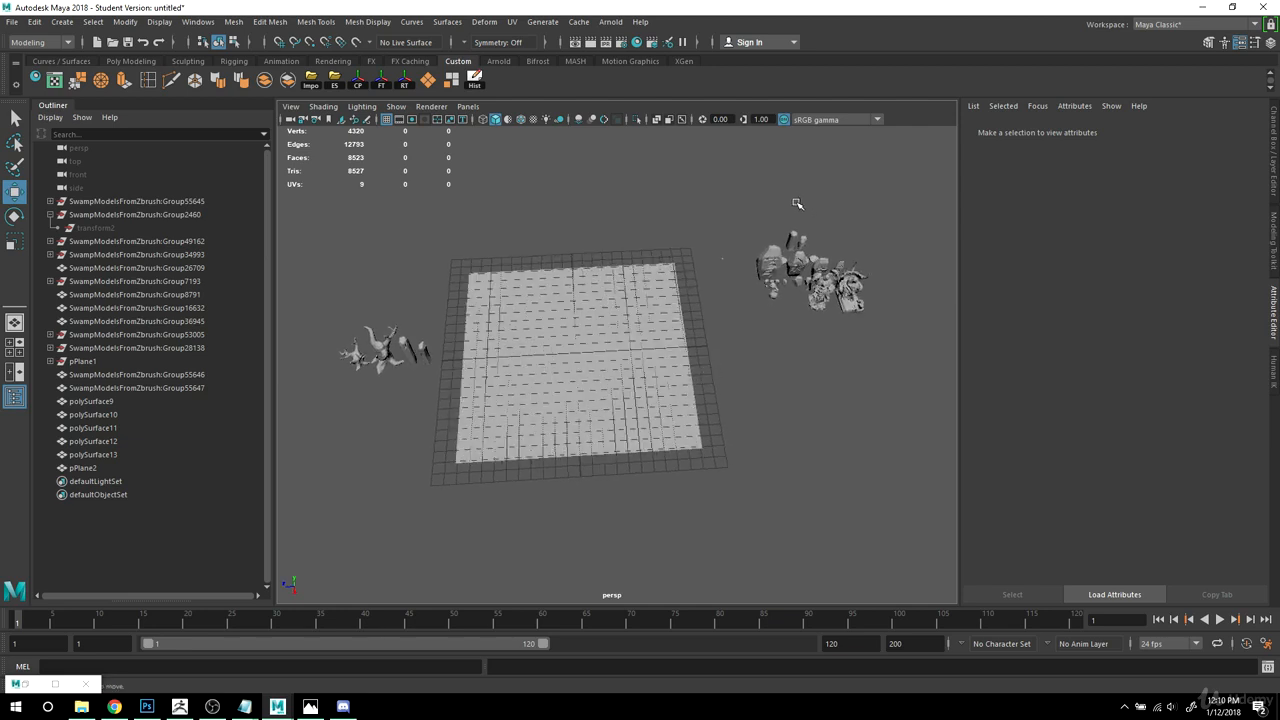
pyautogui.click(792, 229)
pyautogui.click(429, 82)
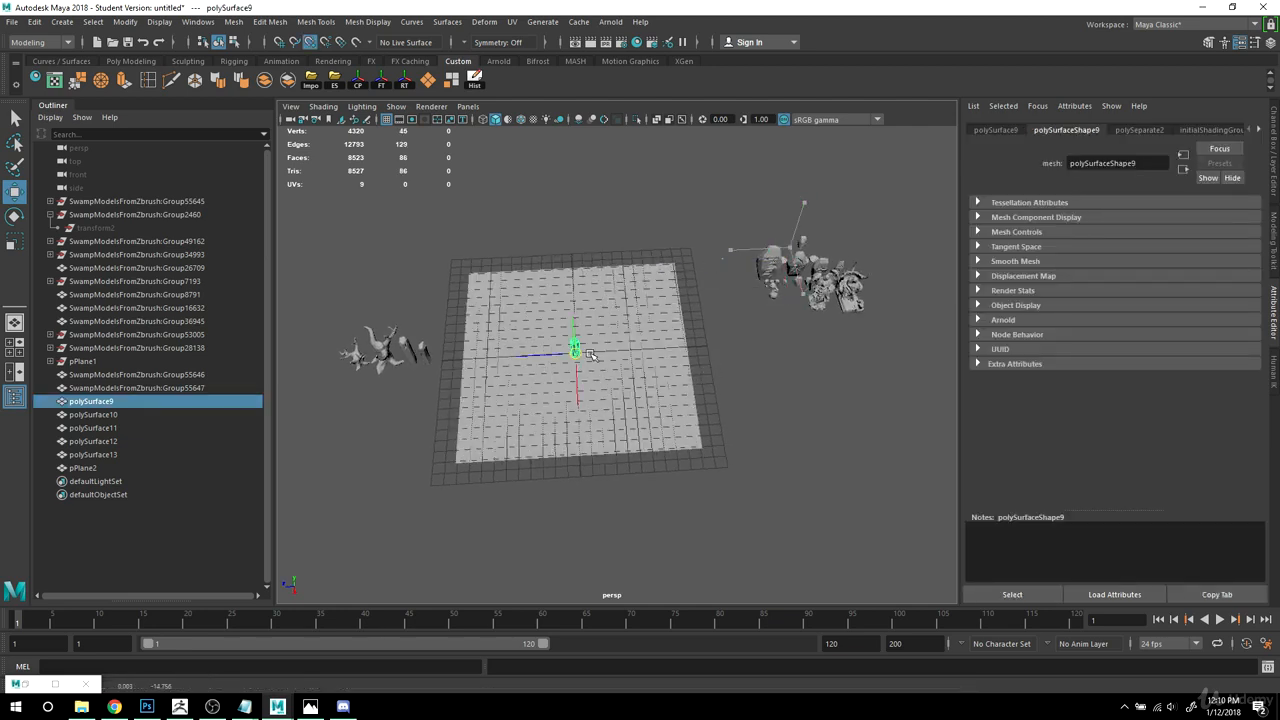
pyautogui.click(382, 83)
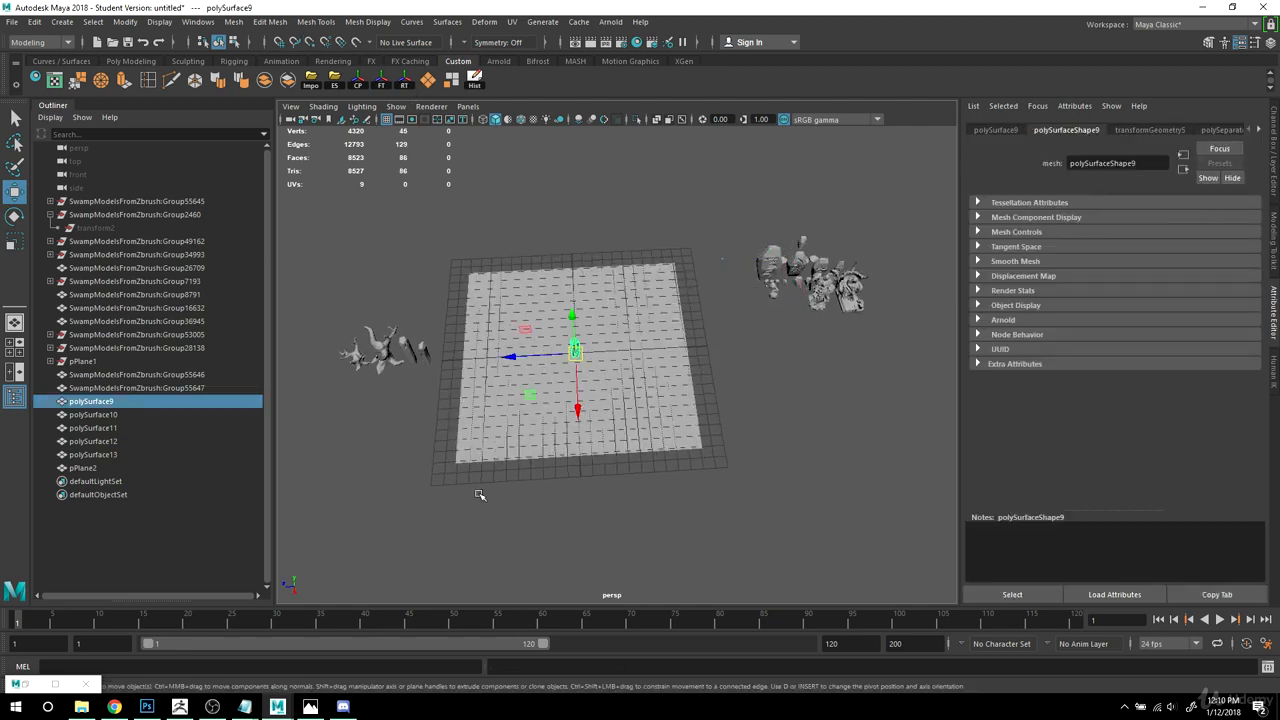
pyautogui.moveTo(507, 354); pyautogui.dragTo(383, 370)
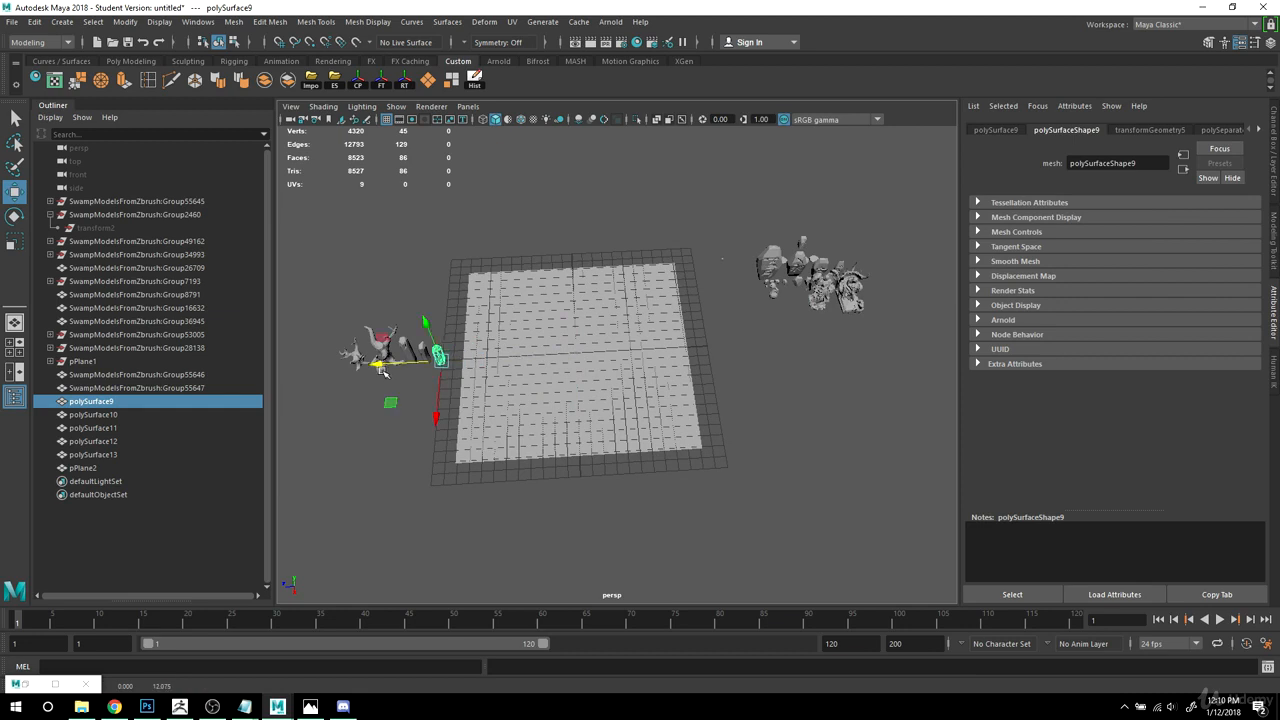
# Step: Snap the small pillar polySurface10 to the centre of the ground plane and freeze its transformations
pyautogui.click(812, 242)
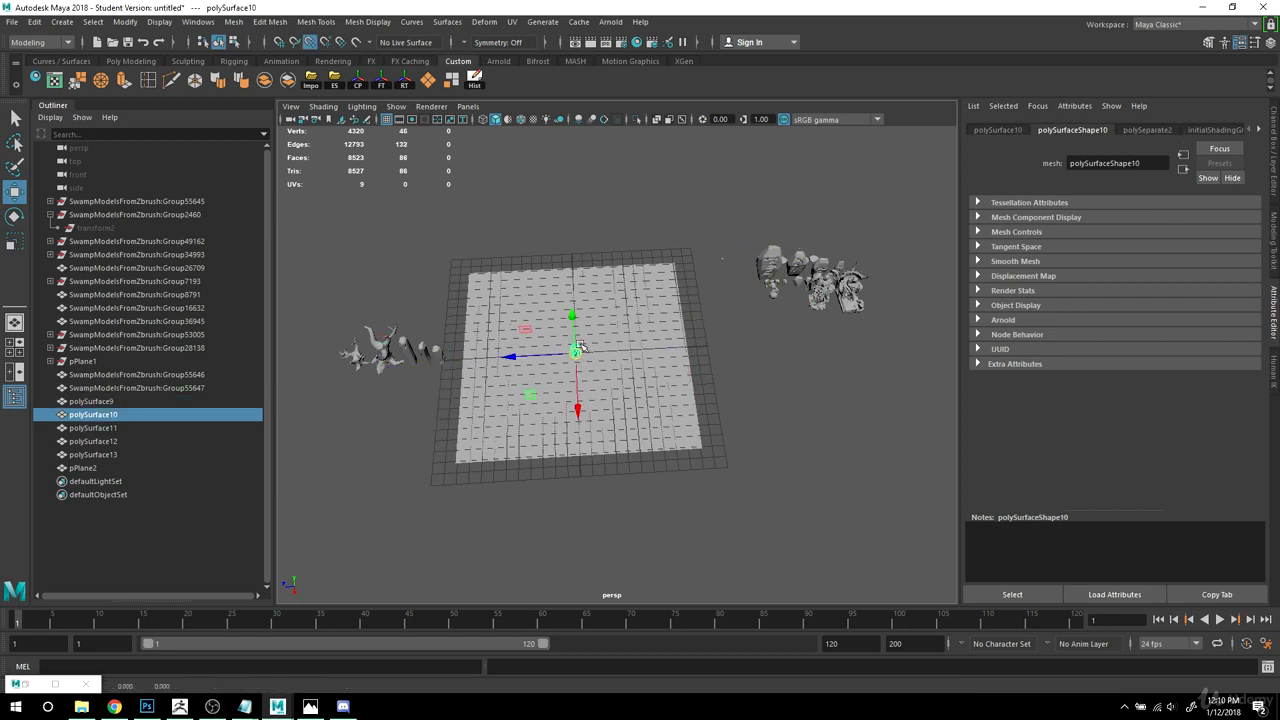
pyautogui.click(384, 84)
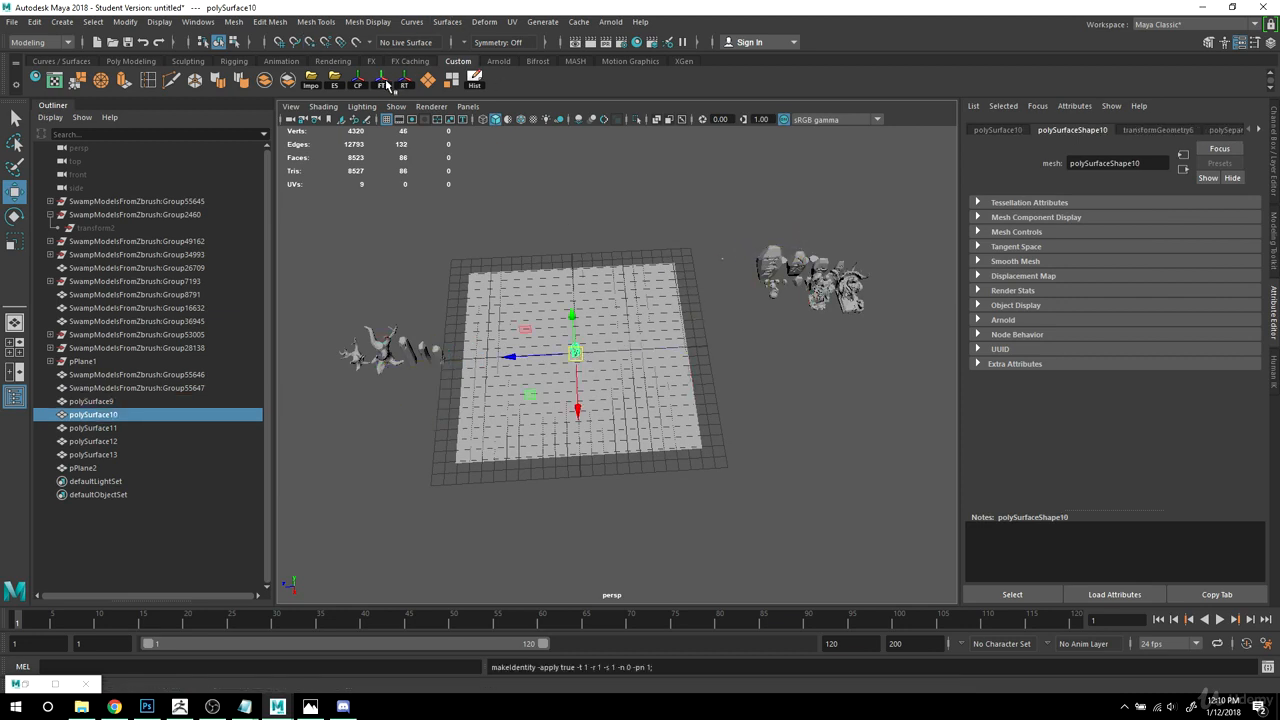
# Step: Check which pillars the entries polySurface9, polySurface11 and polySurface12 refer to
pyautogui.click(91, 403)
pyautogui.click(92, 429)
pyautogui.click(94, 443)
pyautogui.click(102, 403)
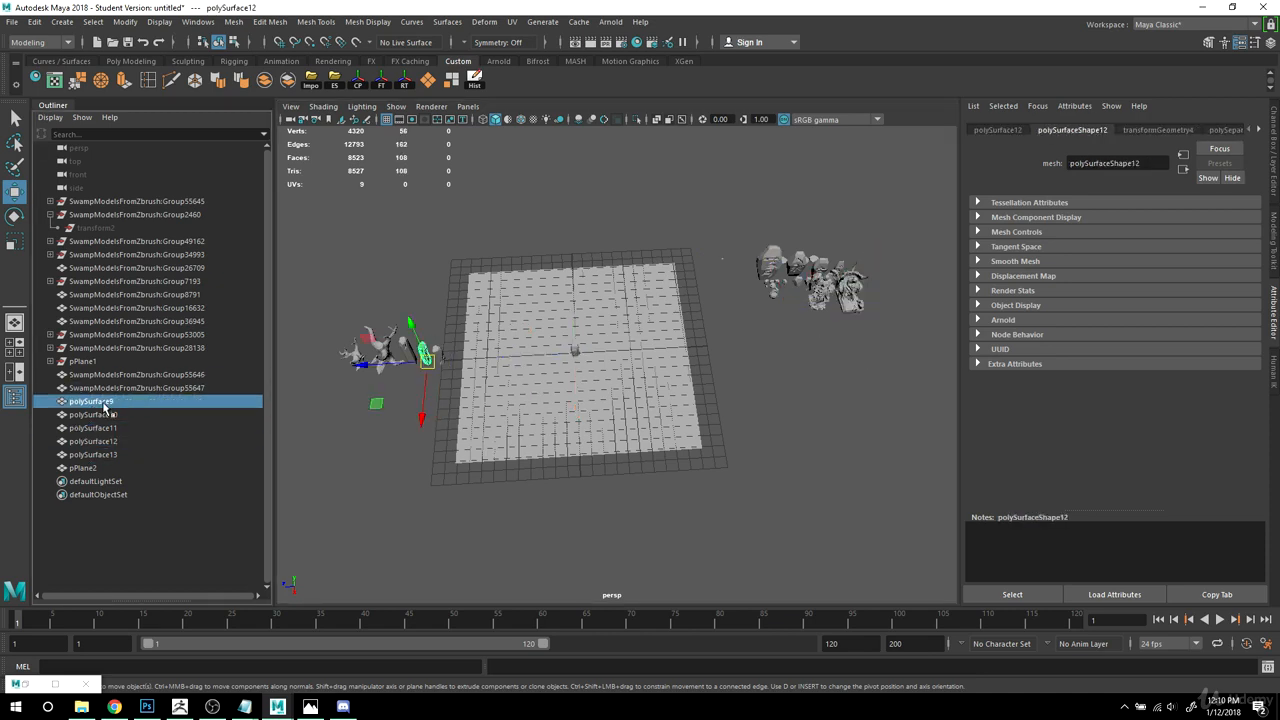
pyautogui.click(777, 390)
# Step: Set polySurface10 aside along Z at the end of the pillar row, near the ground plane's edge, and deselect it
pyautogui.click(576, 351)
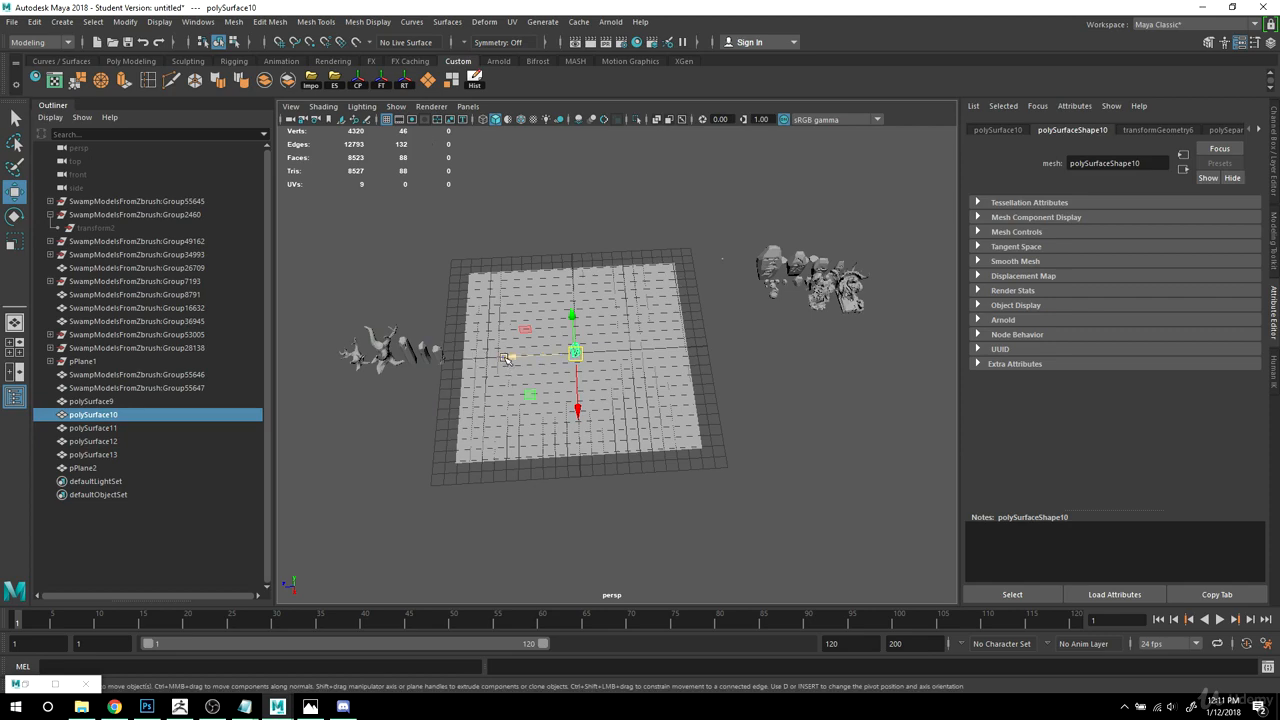
pyautogui.moveTo(575, 352); pyautogui.dragTo(383, 358)
pyautogui.click(421, 205)
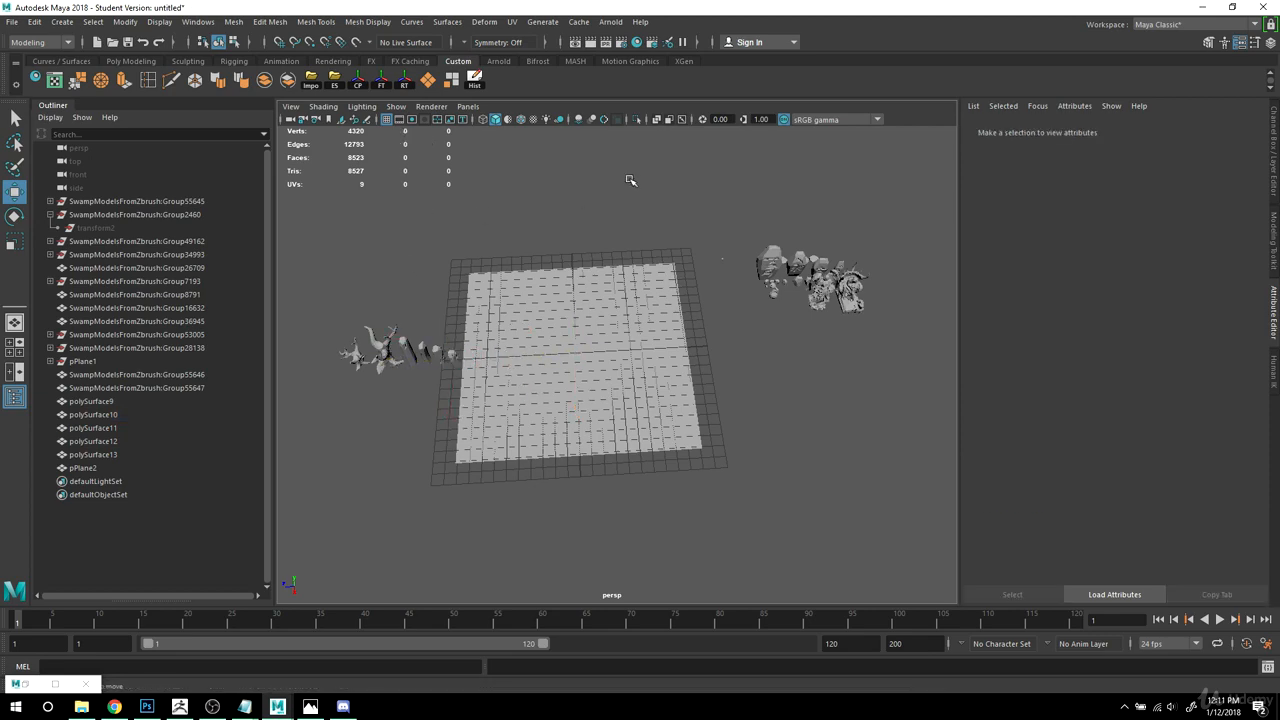
pyautogui.keyDown('alt'); pyautogui.moveTo(692, 206); pyautogui.dragTo(798, 223, button='right'); pyautogui.keyUp('alt')
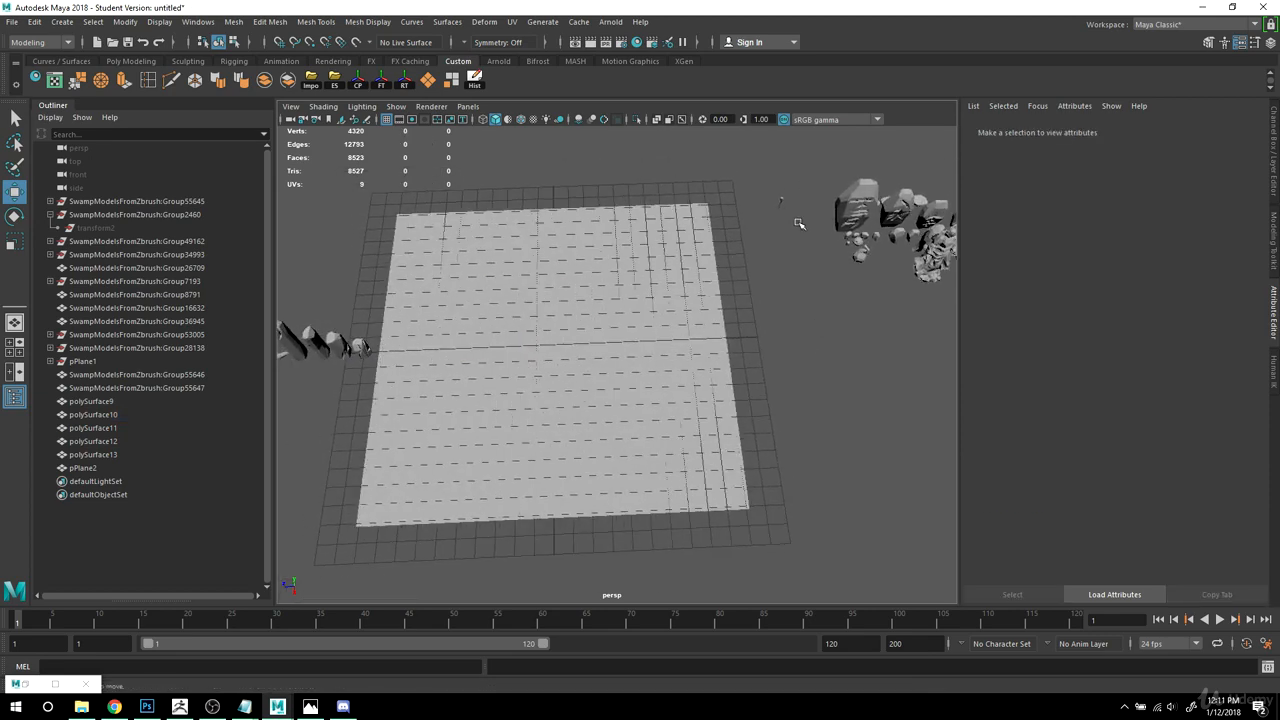
# Step: Centre the small pillar Group55646 on the ground plane with frozen transformations, then set it aside along Z at the end of the pillar row
pyautogui.click(780, 200)
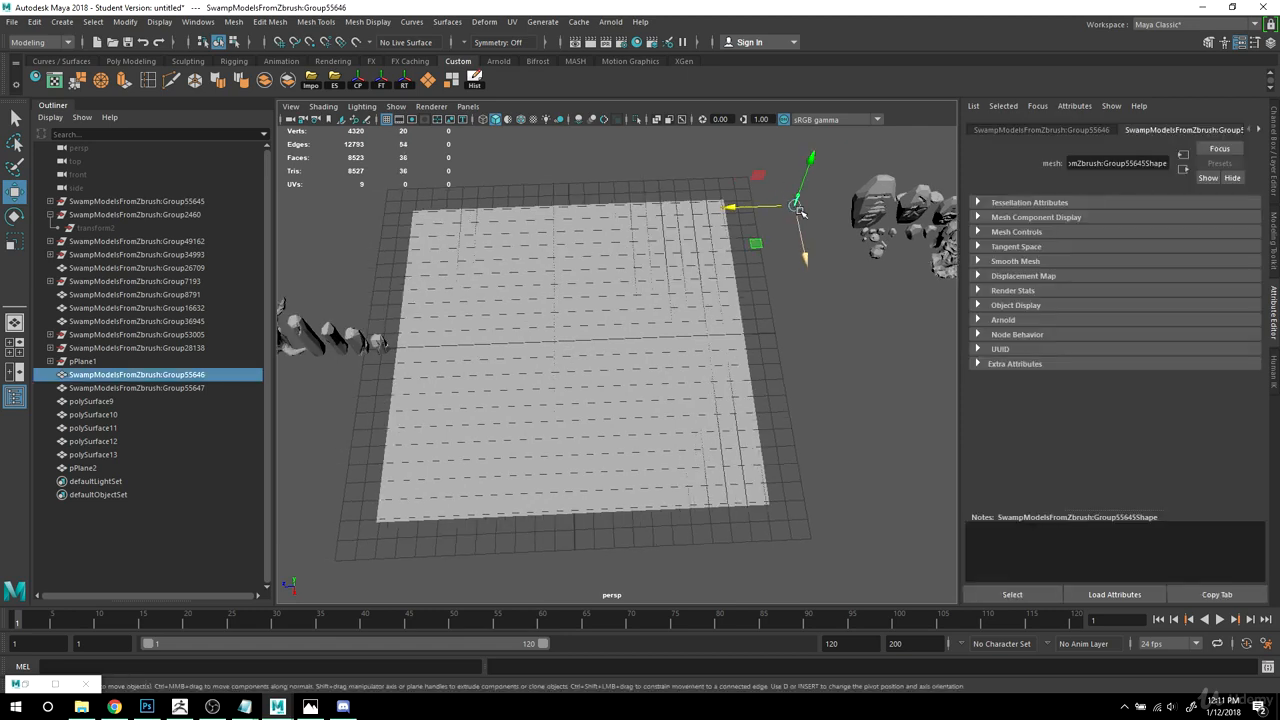
pyautogui.moveTo(790, 218); pyautogui.dragTo(606, 331)
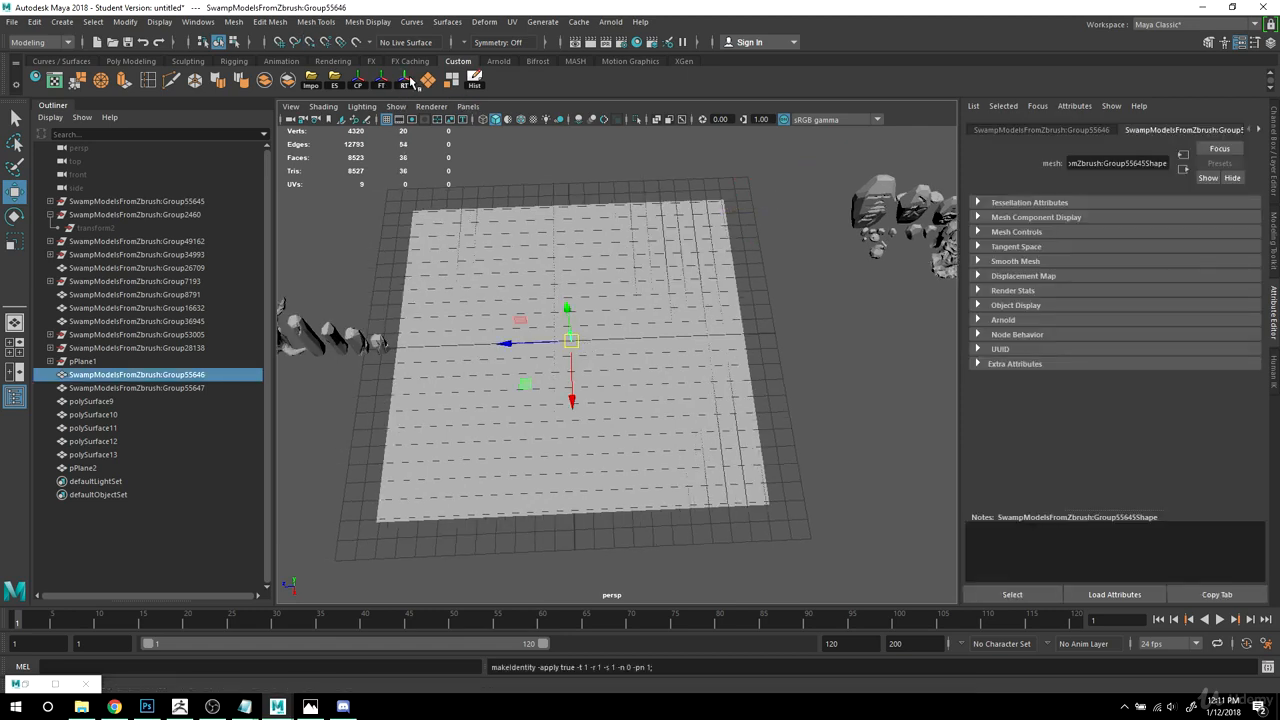
pyautogui.keyDown('alt'); pyautogui.moveTo(410, 470); pyautogui.dragTo(424, 406, button='middle'); pyautogui.keyUp('alt')
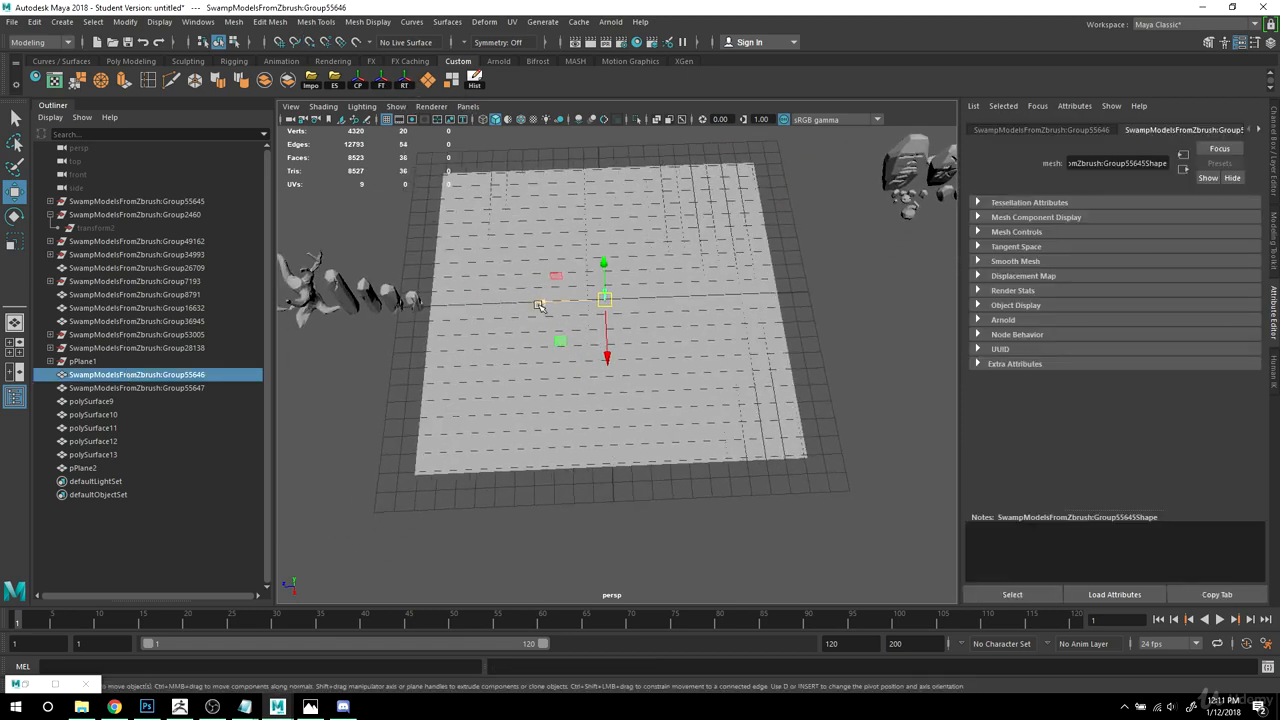
pyautogui.moveTo(538, 305); pyautogui.dragTo(357, 293)
pyautogui.keyDown('alt'); pyautogui.moveTo(788, 366); pyautogui.dragTo(871, 366, button='middle'); pyautogui.keyUp('alt')
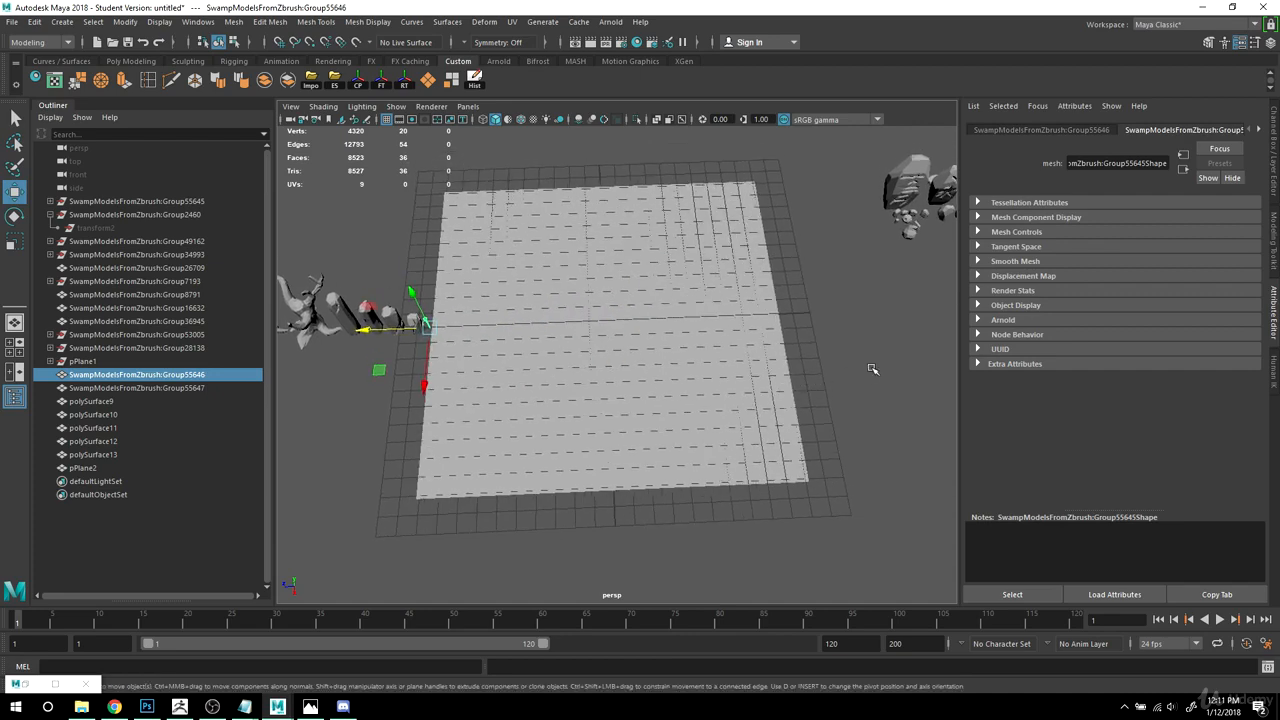
pyautogui.click(871, 366)
# Step: Check whether Group55645 and its nested transform correspond to any visible model in the scene
pyautogui.click(49, 201)
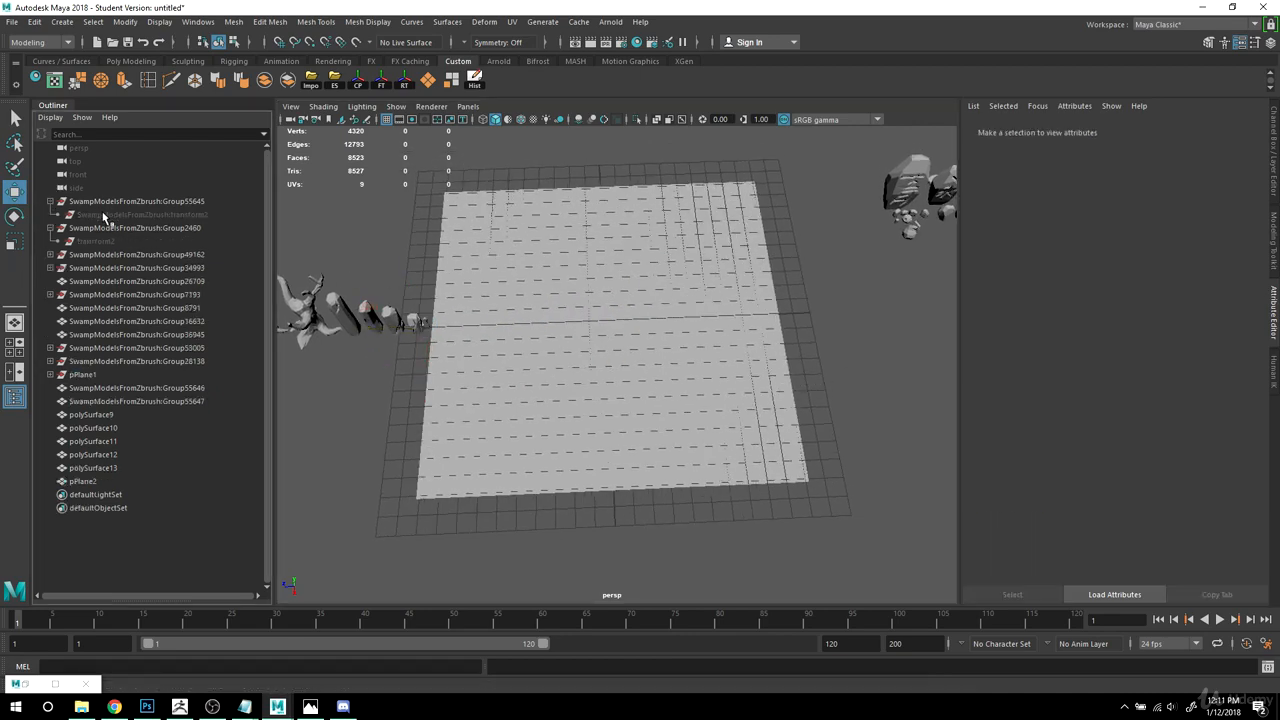
pyautogui.click(103, 215)
pyautogui.scroll(-4, 615, 375)
pyautogui.scroll(2, 615, 375)
pyautogui.keyDown('alt'); pyautogui.moveTo(630, 365); pyautogui.dragTo(664, 358); pyautogui.keyUp('alt')
pyautogui.click(411, 376)
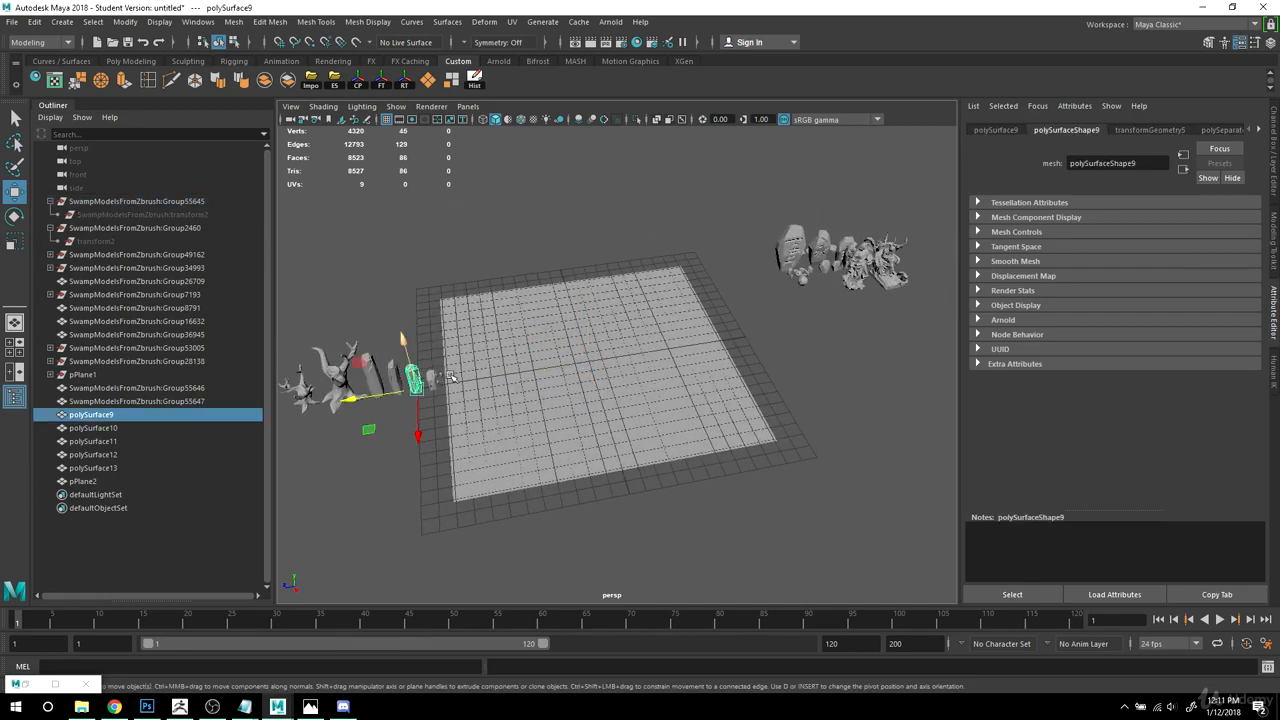
pyautogui.click(145, 204)
pyautogui.keyDown('alt'); pyautogui.moveTo(443, 277); pyautogui.dragTo(636, 388); pyautogui.keyUp('alt')
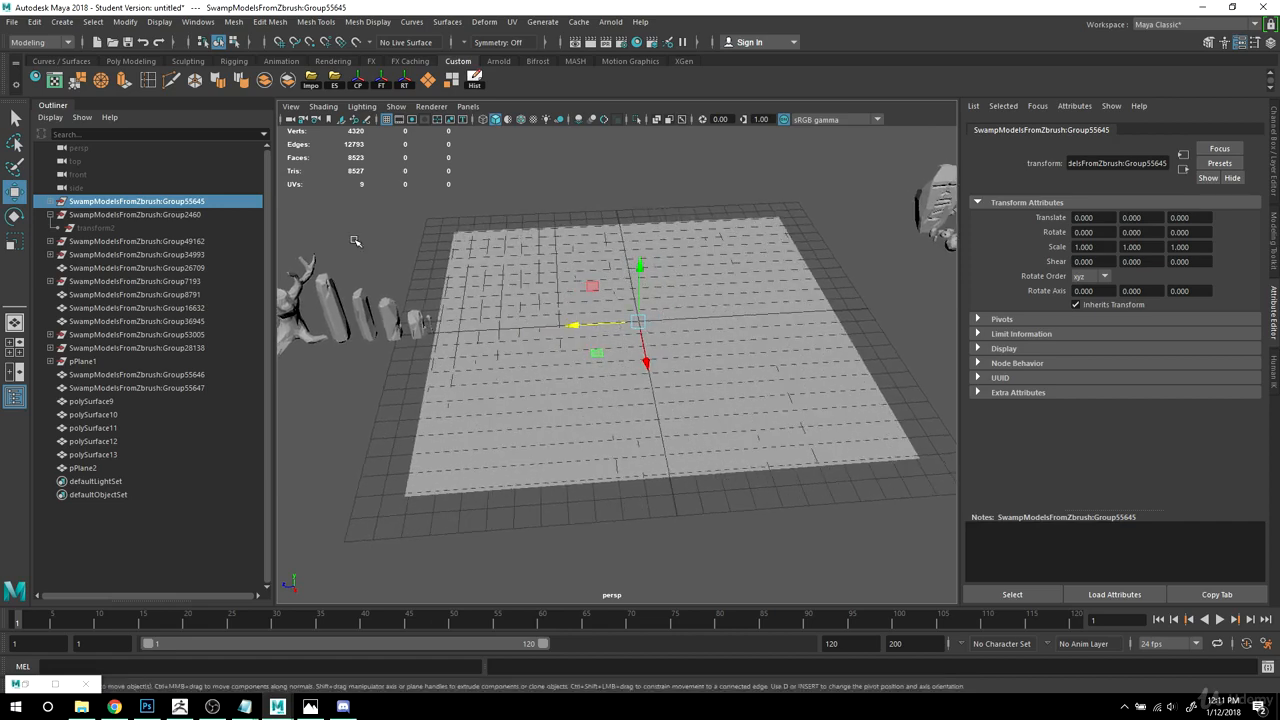
# Step: Try to delete the leftover groups Group55645 and Group2460 from the scene
pyautogui.click(50, 201)
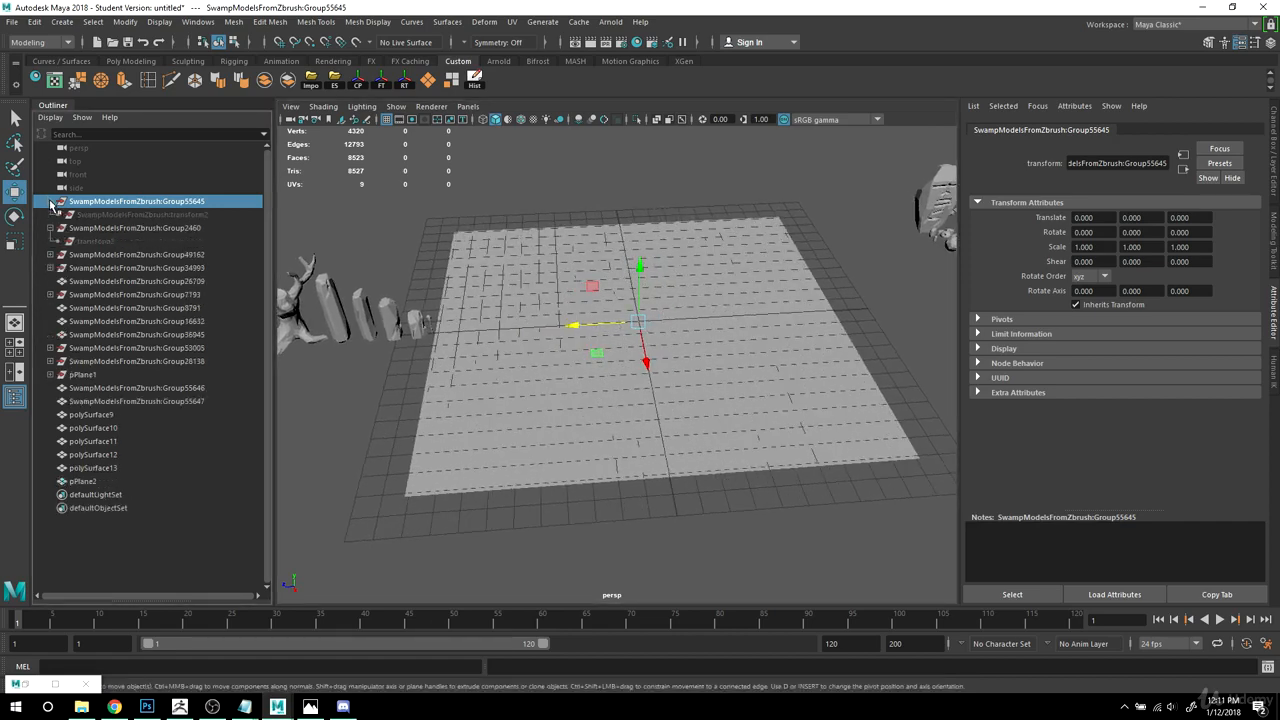
pyautogui.click(125, 216)
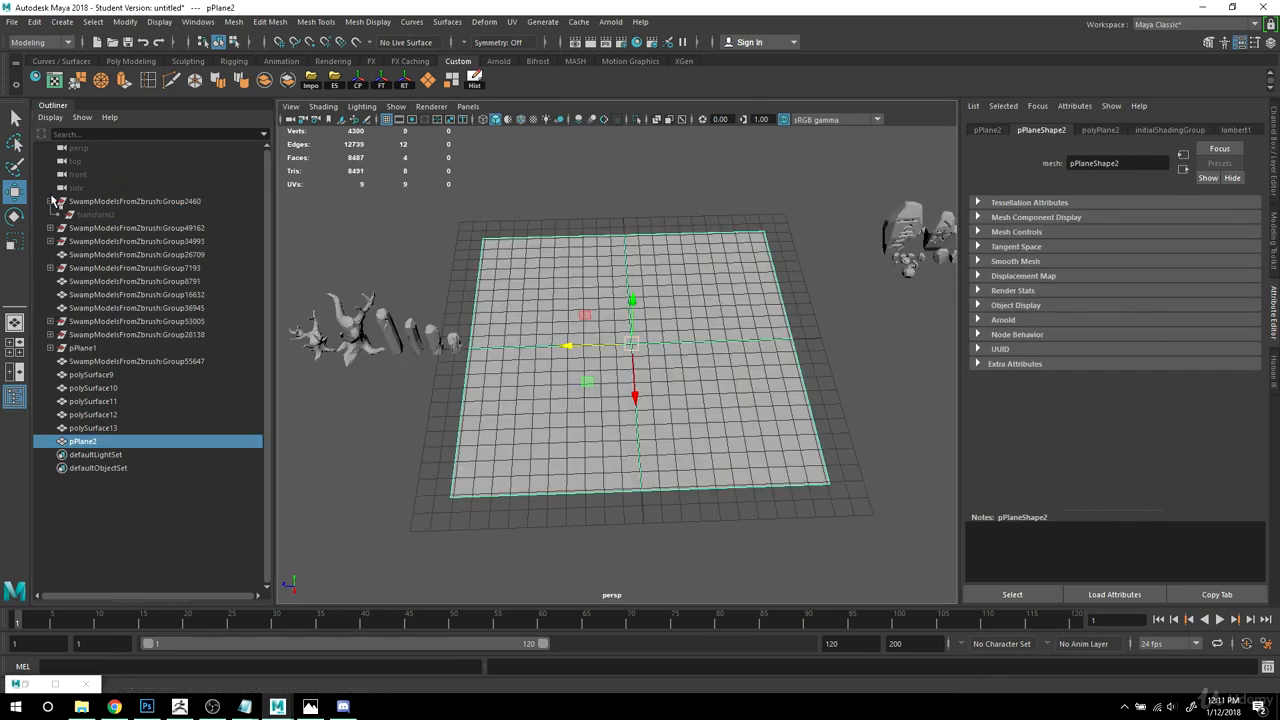
pyautogui.click(115, 205)
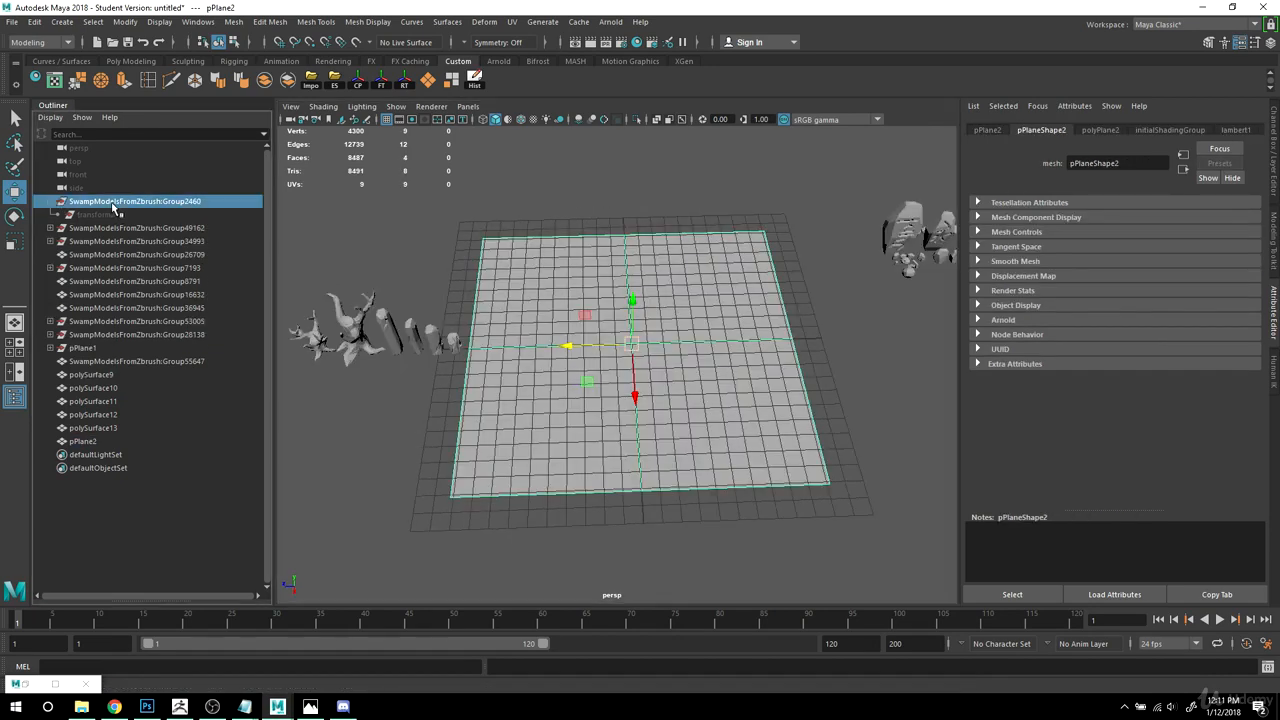
pyautogui.press('Delete')
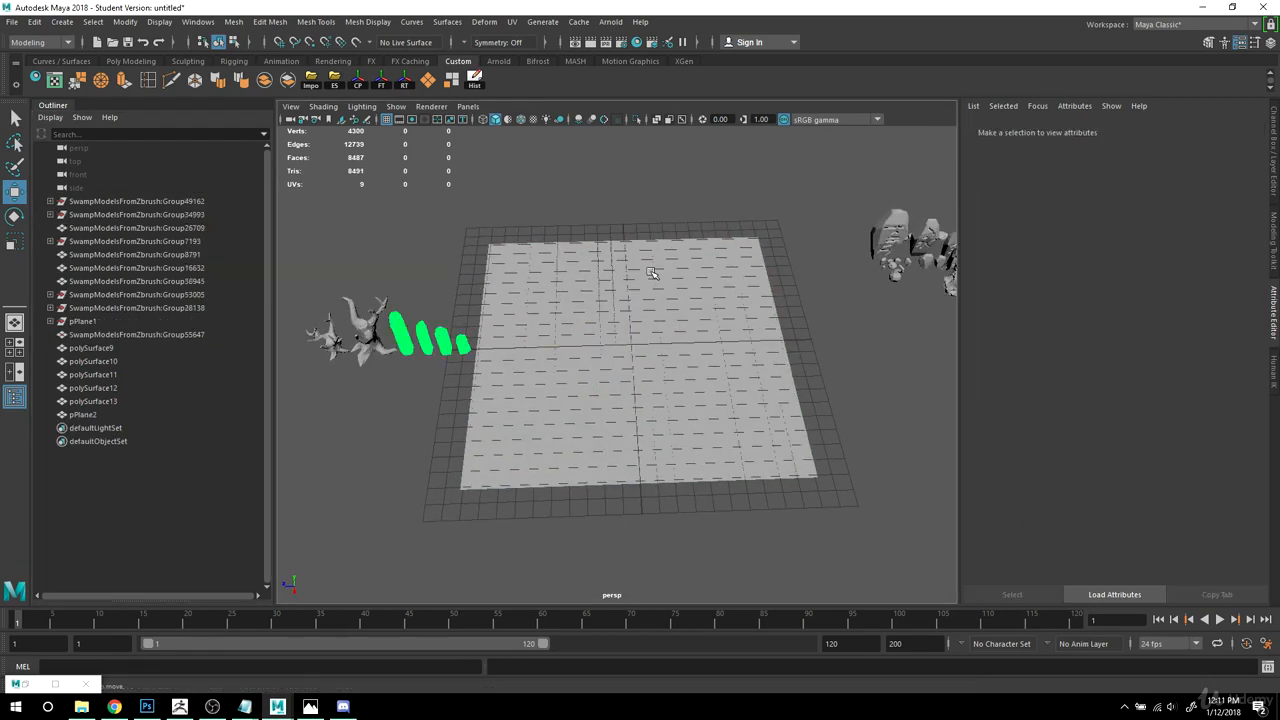
pyautogui.scroll(1, 624, 342)
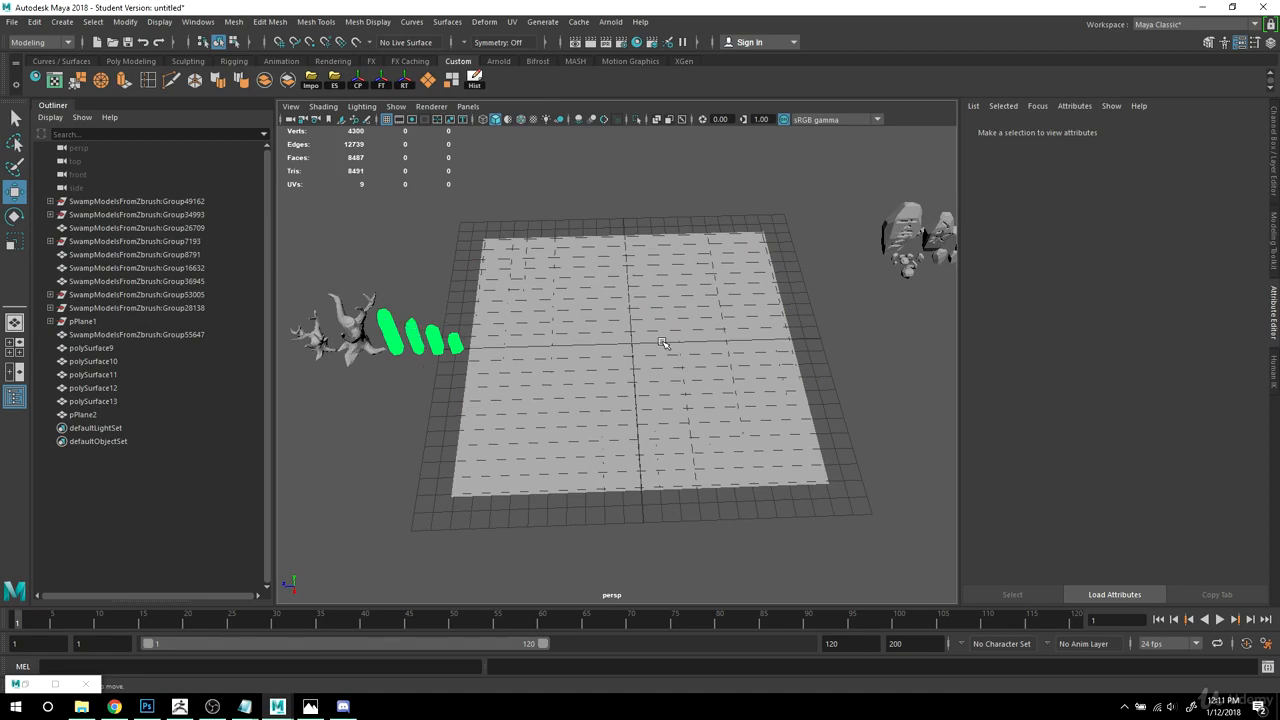
pyautogui.keyDown('alt'); pyautogui.moveTo(662, 343); pyautogui.dragTo(720, 268); pyautogui.keyUp('alt')
# Step: Undo the deletions of Group2460 and Group55645
pyautogui.hotkey('ctrl', 'z')
pyautogui.hotkey('ctrl', 'z')
pyautogui.hotkey('ctrl', 'z')
pyautogui.hotkey('ctrl', 'z')
pyautogui.hotkey('ctrl', 'z')
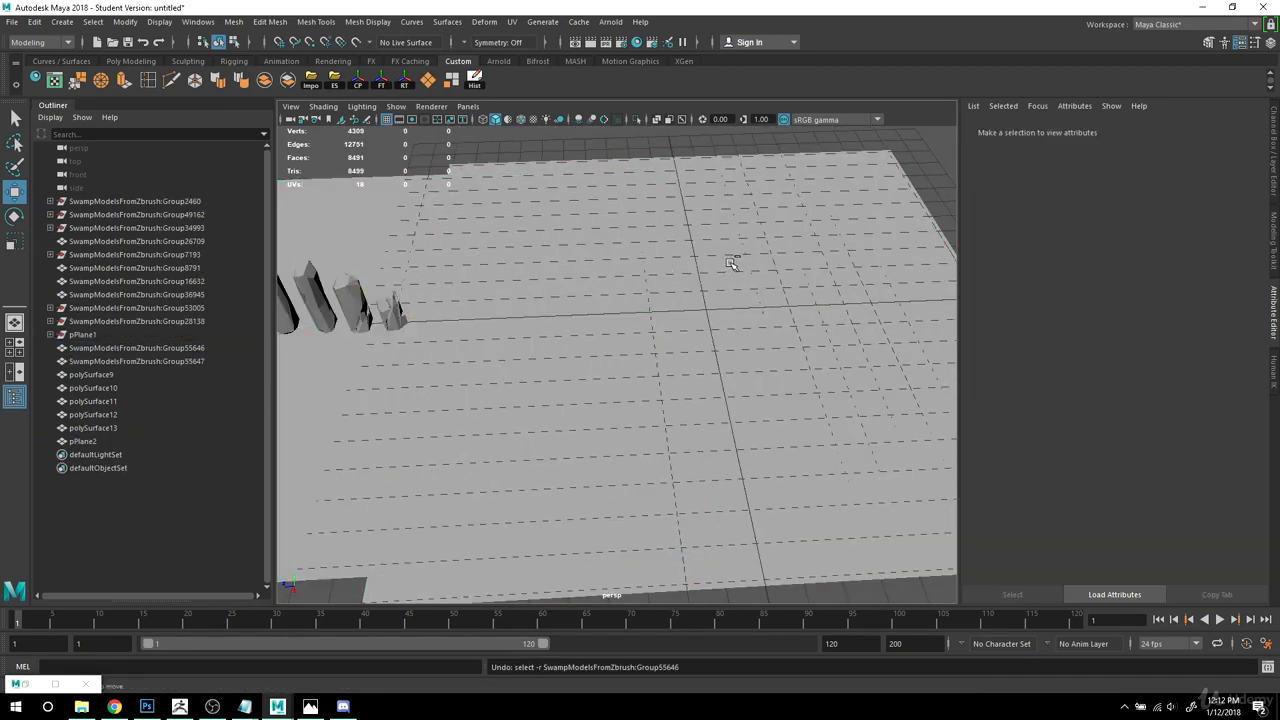
pyautogui.hotkey('ctrl', 'z')
# Step: Examine what pPlane1 and its nested transform refer to in the scene
pyautogui.keyDown('alt'); pyautogui.moveTo(767, 321); pyautogui.dragTo(614, 312, button='right'); pyautogui.keyUp('alt')
pyautogui.keyDown('alt'); pyautogui.moveTo(626, 338); pyautogui.dragTo(588, 348); pyautogui.keyUp('alt')
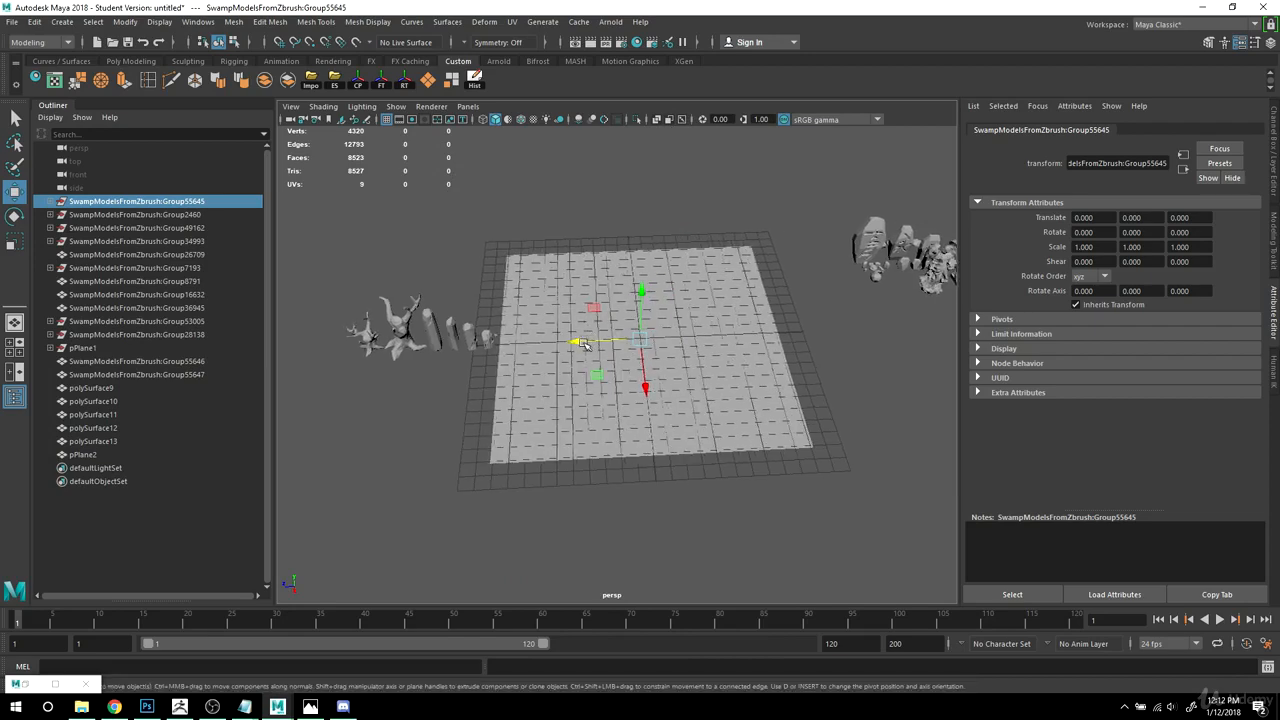
pyautogui.keyDown('alt'); pyautogui.moveTo(588, 348); pyautogui.dragTo(691, 384, button='right'); pyautogui.keyUp('alt')
pyautogui.keyDown('alt'); pyautogui.moveTo(691, 384); pyautogui.dragTo(728, 373); pyautogui.keyUp('alt')
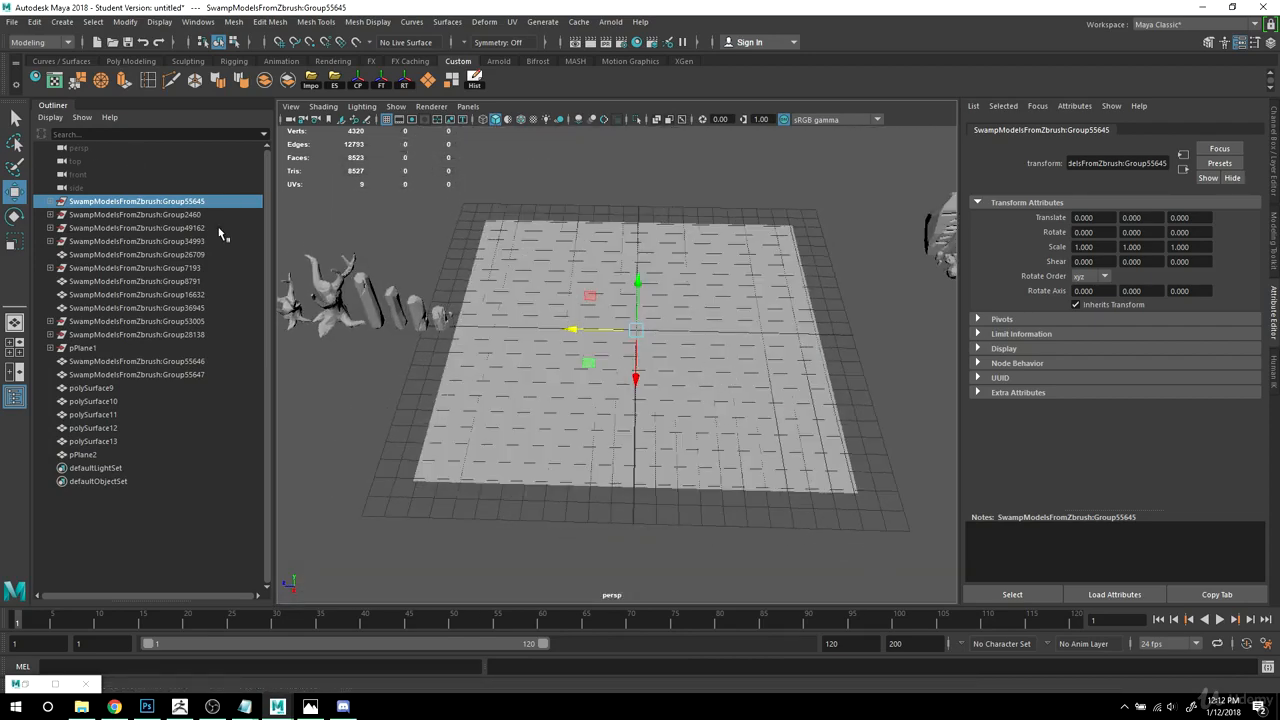
pyautogui.click(80, 349)
pyautogui.moveTo(425, 366)
pyautogui.keyDown('alt'); pyautogui.mouseDown(button='right')
pyautogui.moveTo(350, 368)
pyautogui.moveTo(400, 370)
pyautogui.mouseUp(button='right'); pyautogui.keyUp('alt')
pyautogui.keyDown('alt'); pyautogui.moveTo(400, 370); pyautogui.dragTo(360, 380, button='middle'); pyautogui.keyUp('alt')
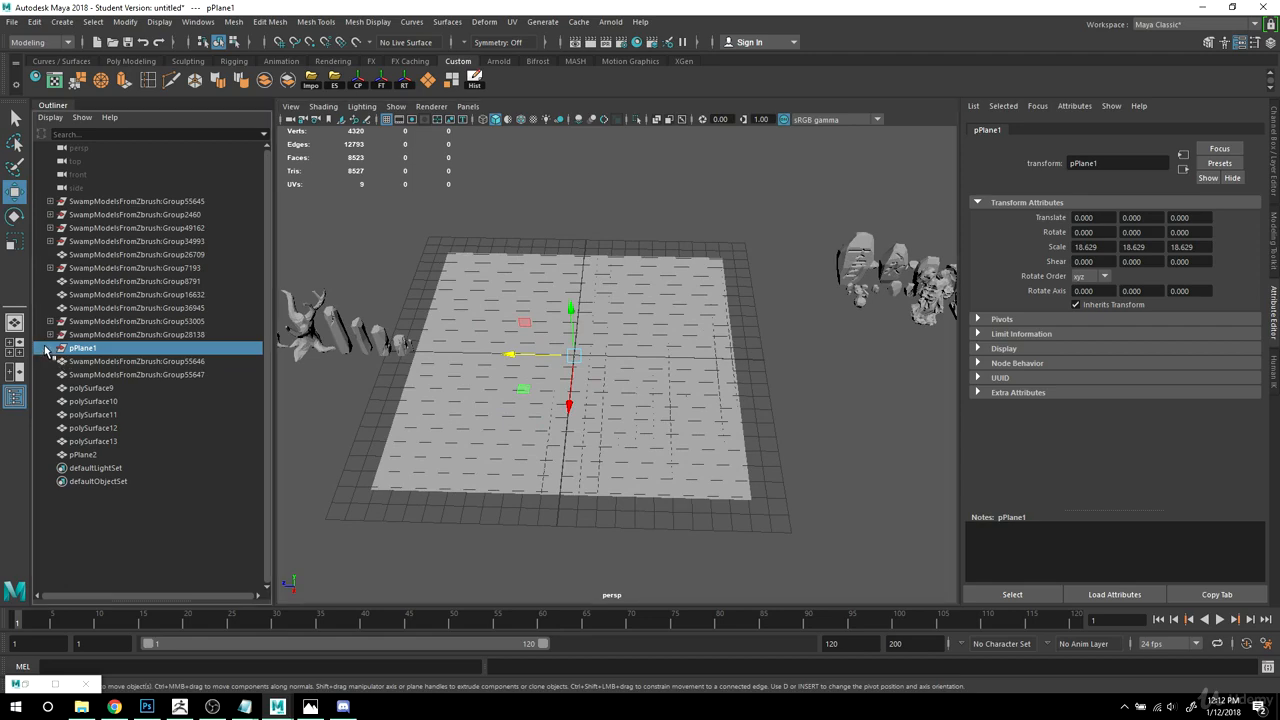
pyautogui.click(51, 348)
pyautogui.click(130, 361)
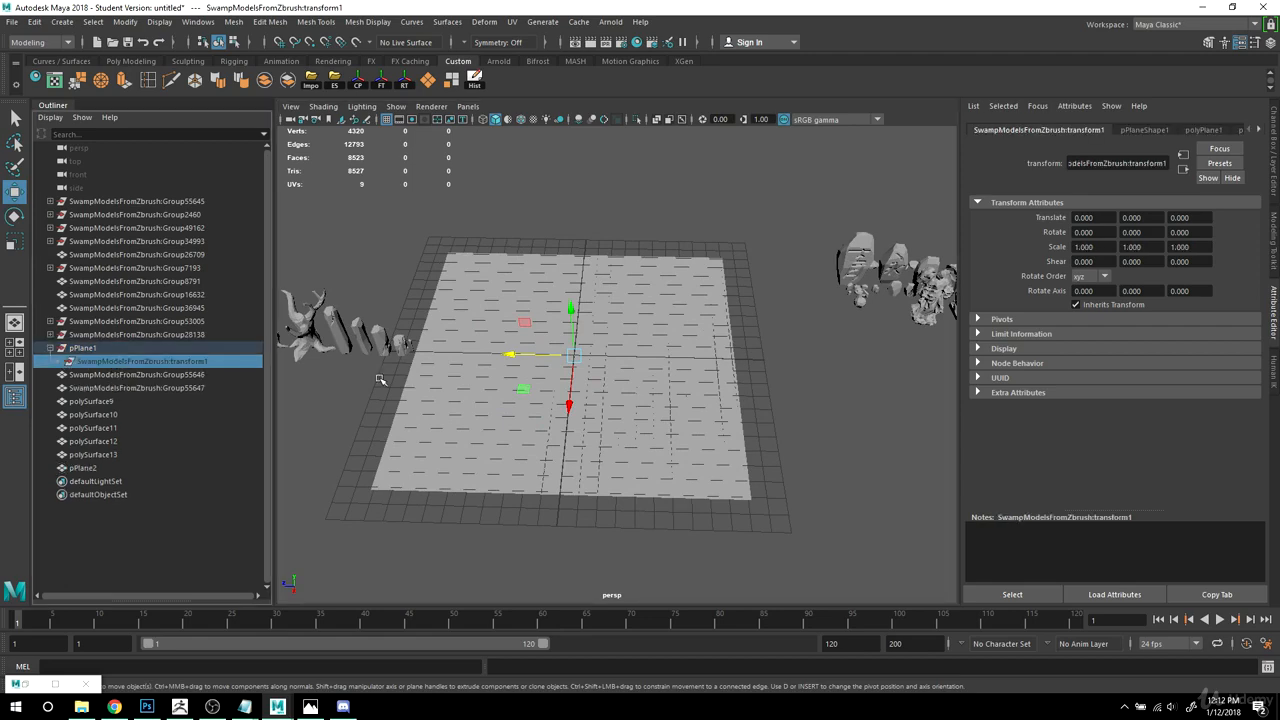
pyautogui.scroll(-3, 548, 362)
# Step: Delete the leftover pPlane1 group together with its nested transform
pyautogui.click(83, 348)
pyautogui.scroll(5, 794, 406)
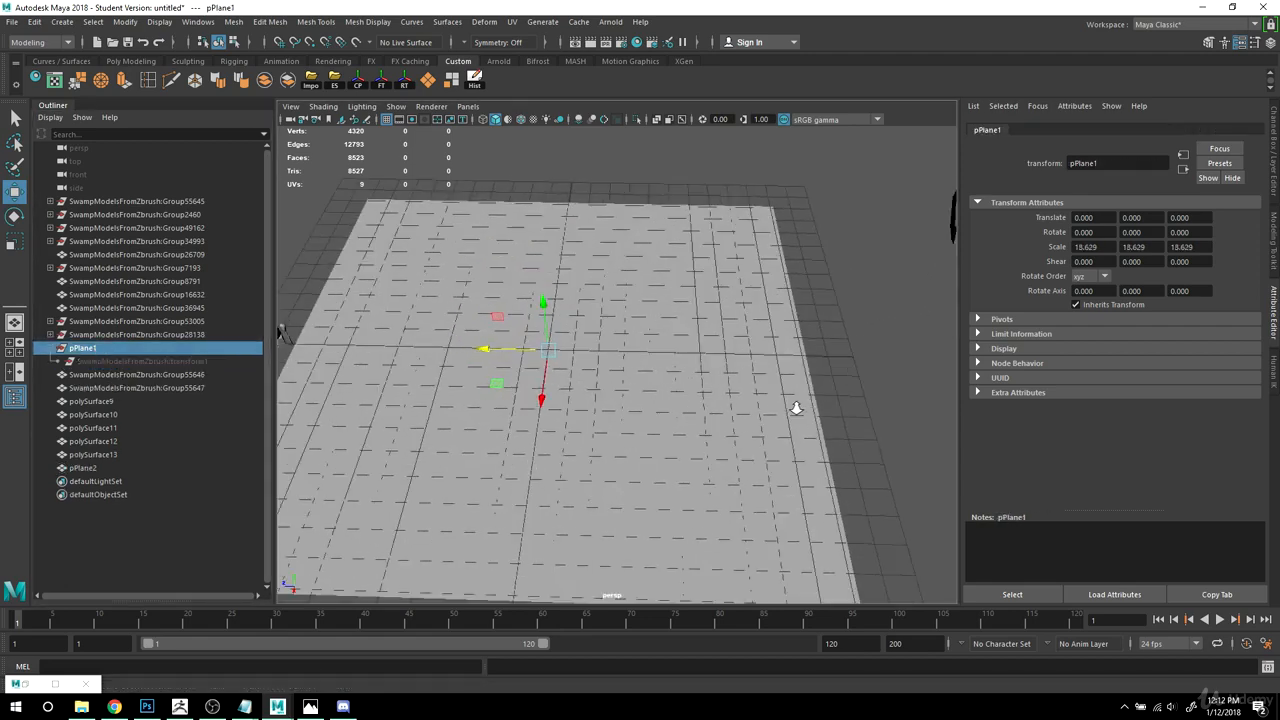
pyautogui.scroll(-2, 750, 405)
pyautogui.press('Delete')
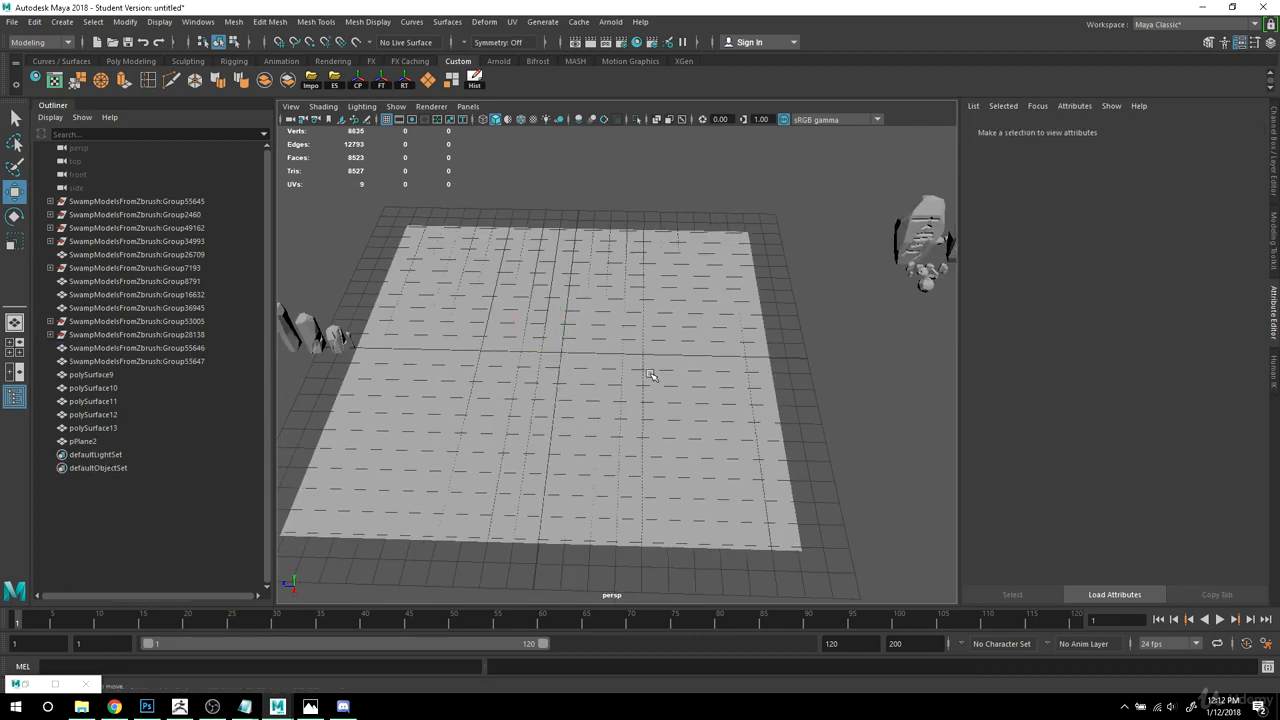
# Step: Check what Group28138 and its nested transform refer to in the scene
pyautogui.click(99, 336)
pyautogui.click(51, 334)
pyautogui.scroll(-5, 620, 360)
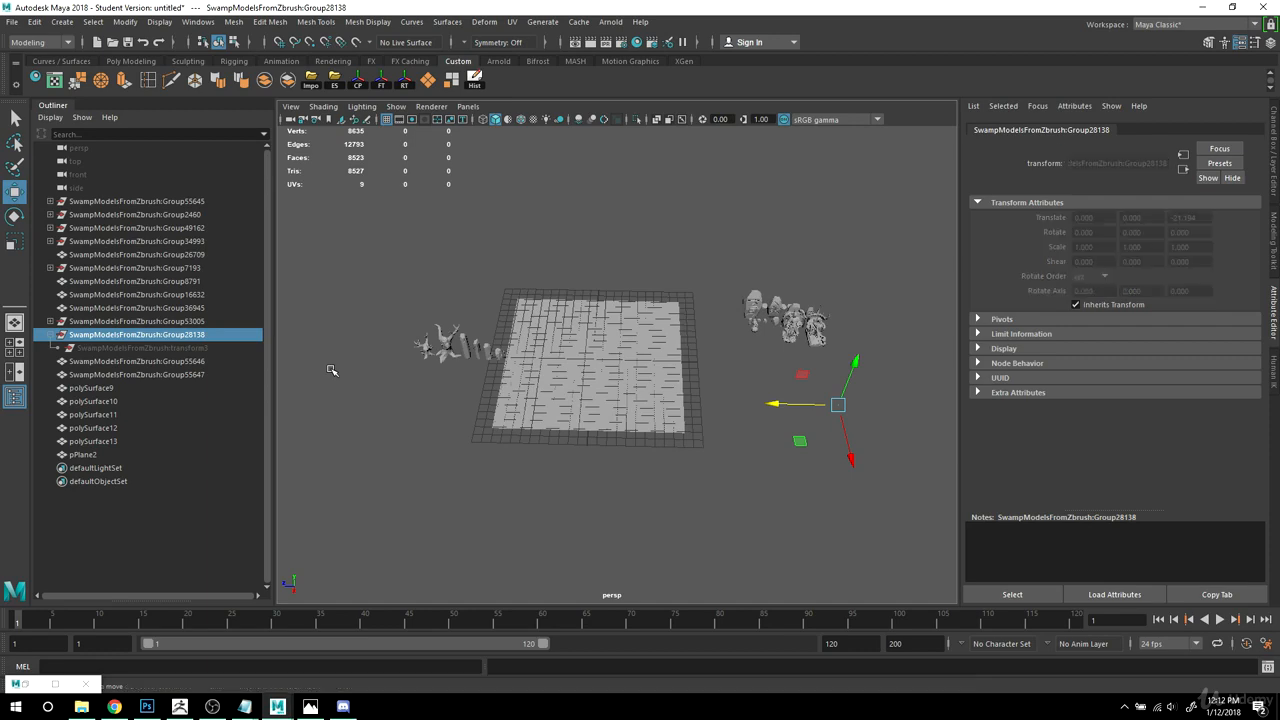
# Step: Inspect the SwampModelsFromZbrush:Group28138 group and its nested transform node
pyautogui.press('Delete')
pyautogui.hotkey('ctrl', 'z')
pyautogui.scroll(5, 603, 371)
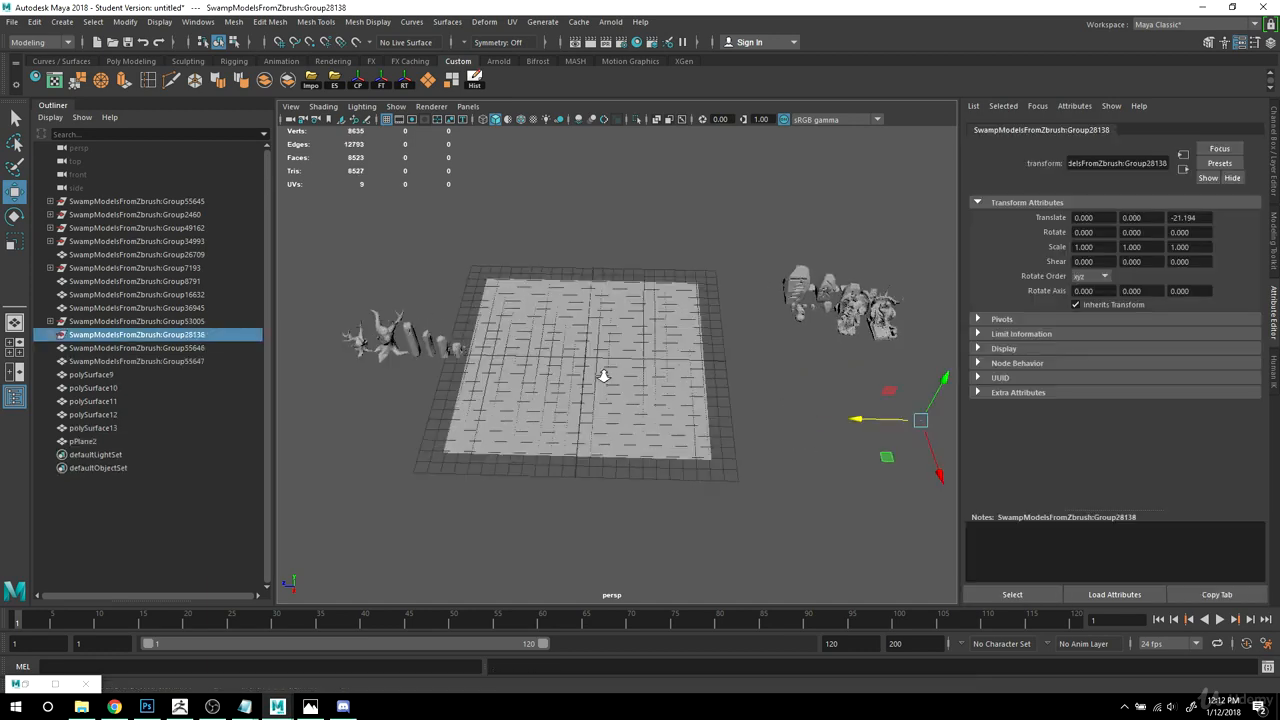
pyautogui.keyDown('alt'); pyautogui.moveTo(676, 392); pyautogui.dragTo(714, 380, button='middle'); pyautogui.keyUp('alt')
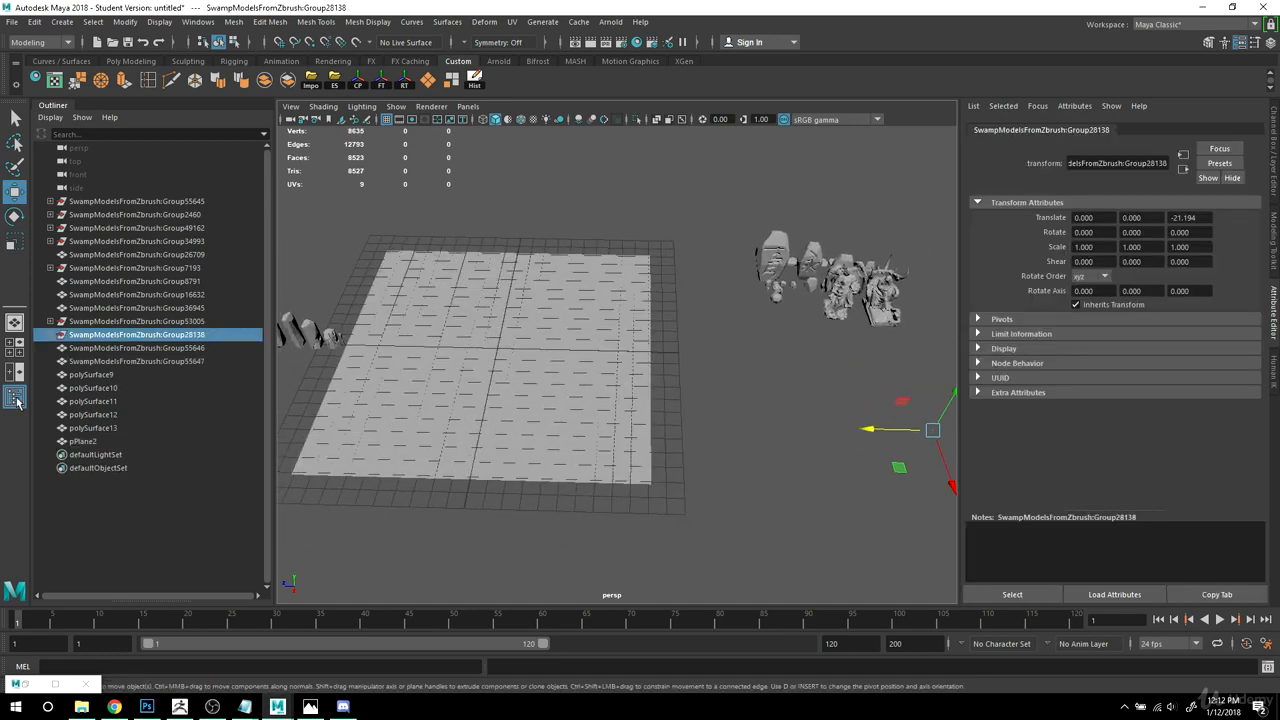
pyautogui.click(51, 335)
pyautogui.click(135, 349)
pyautogui.scroll(-3, 591, 366)
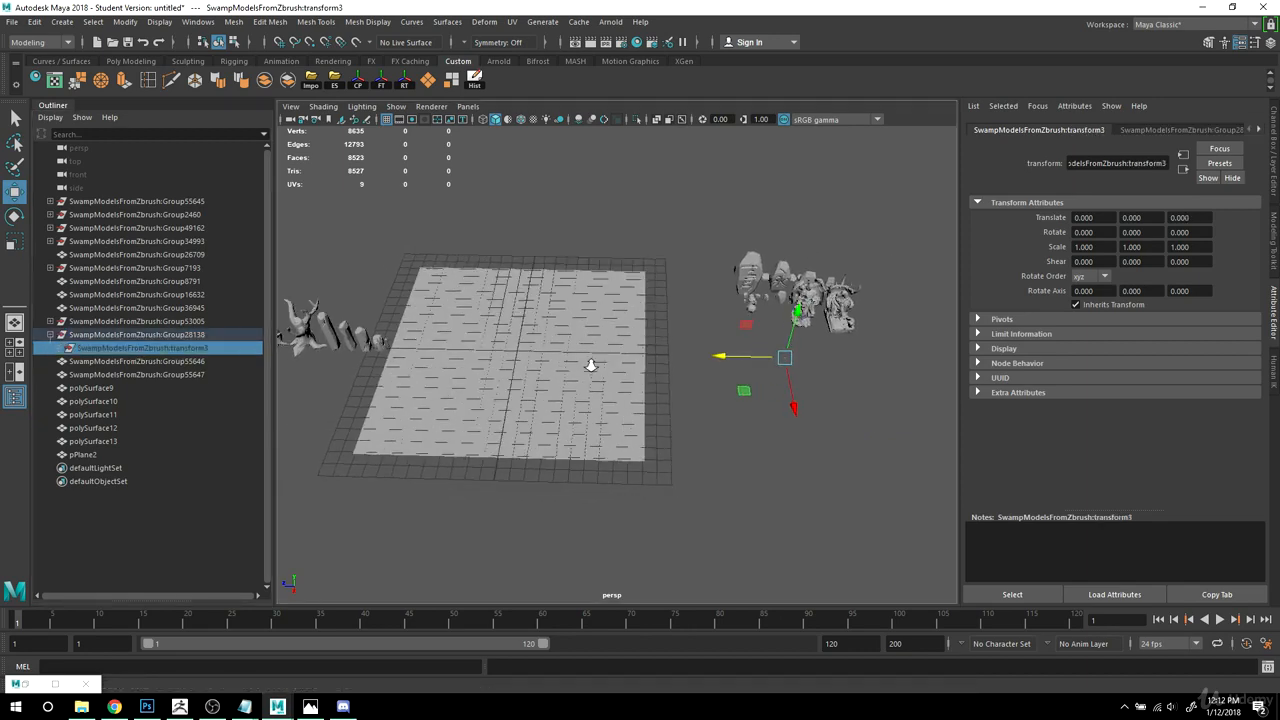
pyautogui.scroll(2, 603, 371)
pyautogui.click(99, 338)
pyautogui.scroll(-2, 605, 377)
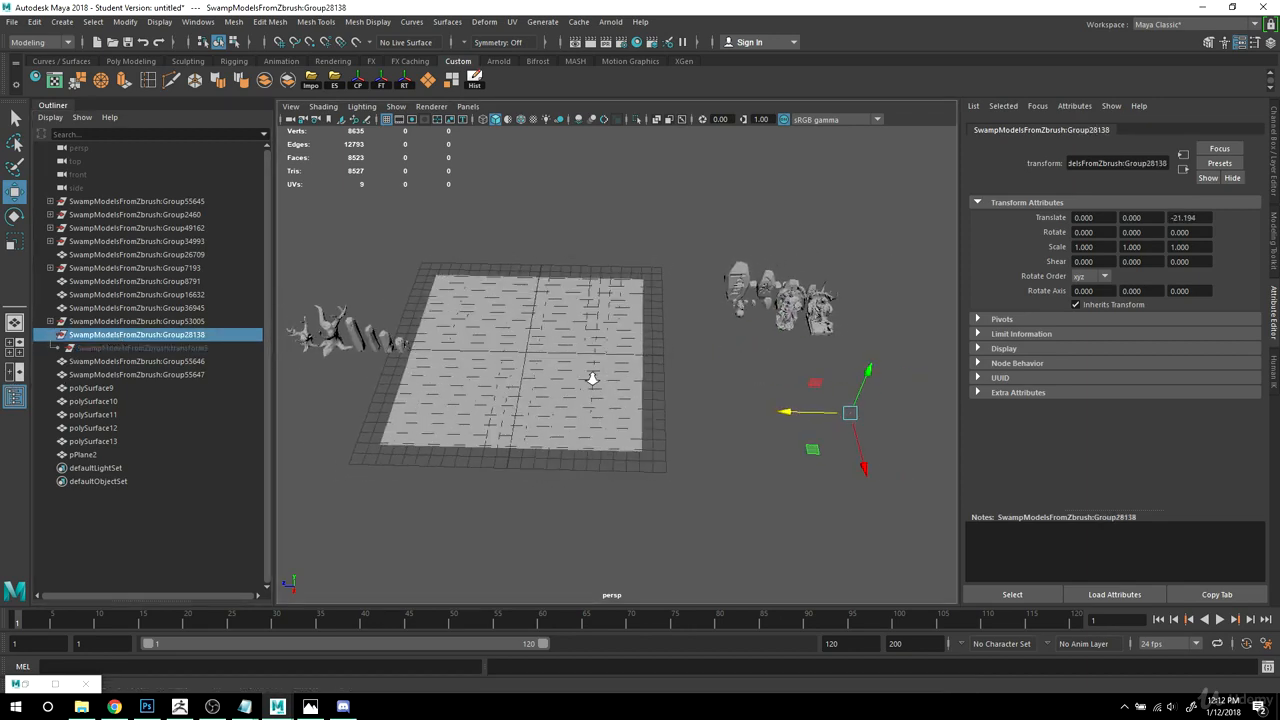
pyautogui.keyDown('alt'); pyautogui.moveTo(592, 378); pyautogui.dragTo(636, 377, button='right'); pyautogui.keyUp('alt')
pyautogui.click(563, 380)
pyautogui.keyDown('alt'); pyautogui.moveTo(458, 390); pyautogui.dragTo(574, 400, button='right'); pyautogui.keyUp('alt')
pyautogui.keyDown('alt'); pyautogui.moveTo(574, 400); pyautogui.dragTo(840, 420, button='middle'); pyautogui.keyUp('alt')
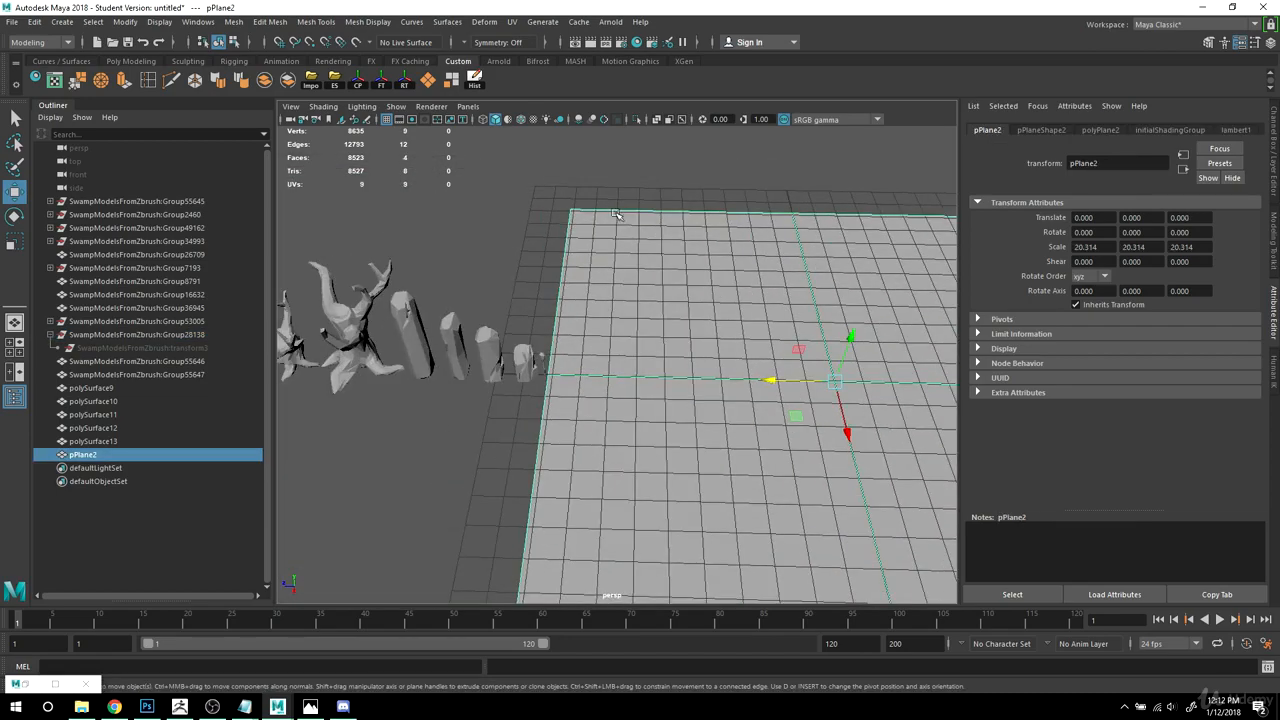
pyautogui.click(540, 236)
pyautogui.keyDown('alt'); pyautogui.moveTo(680, 365); pyautogui.dragTo(812, 381); pyautogui.keyUp('alt')
# Step: Move the carved stones' parent group, Group34993, to the ground plane's far edge, at about X -3.975 and Z 22.472
pyautogui.click(766, 305)
pyautogui.keyDown('alt'); pyautogui.moveTo(617, 401); pyautogui.dragTo(672, 344, button='middle'); pyautogui.keyUp('alt')
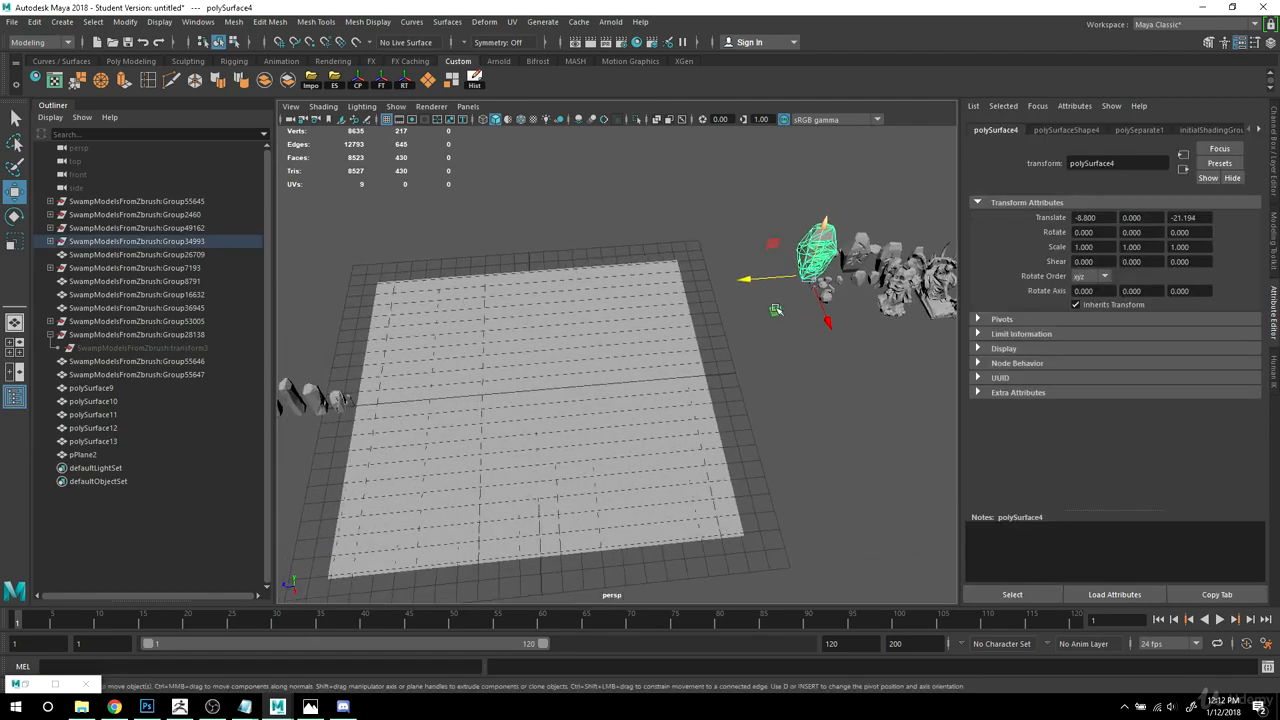
pyautogui.click(106, 241)
pyautogui.keyDown('alt'); pyautogui.moveTo(760, 352); pyautogui.dragTo(726, 362); pyautogui.keyUp('alt')
pyautogui.moveTo(491, 458); pyautogui.dragTo(180, 426)
pyautogui.keyDown('alt'); pyautogui.moveTo(420, 430); pyautogui.dragTo(511, 368, button='middle'); pyautogui.keyUp('alt')
pyautogui.keyDown('alt'); pyautogui.moveTo(511, 368); pyautogui.dragTo(554, 374, button='right'); pyautogui.keyUp('alt')
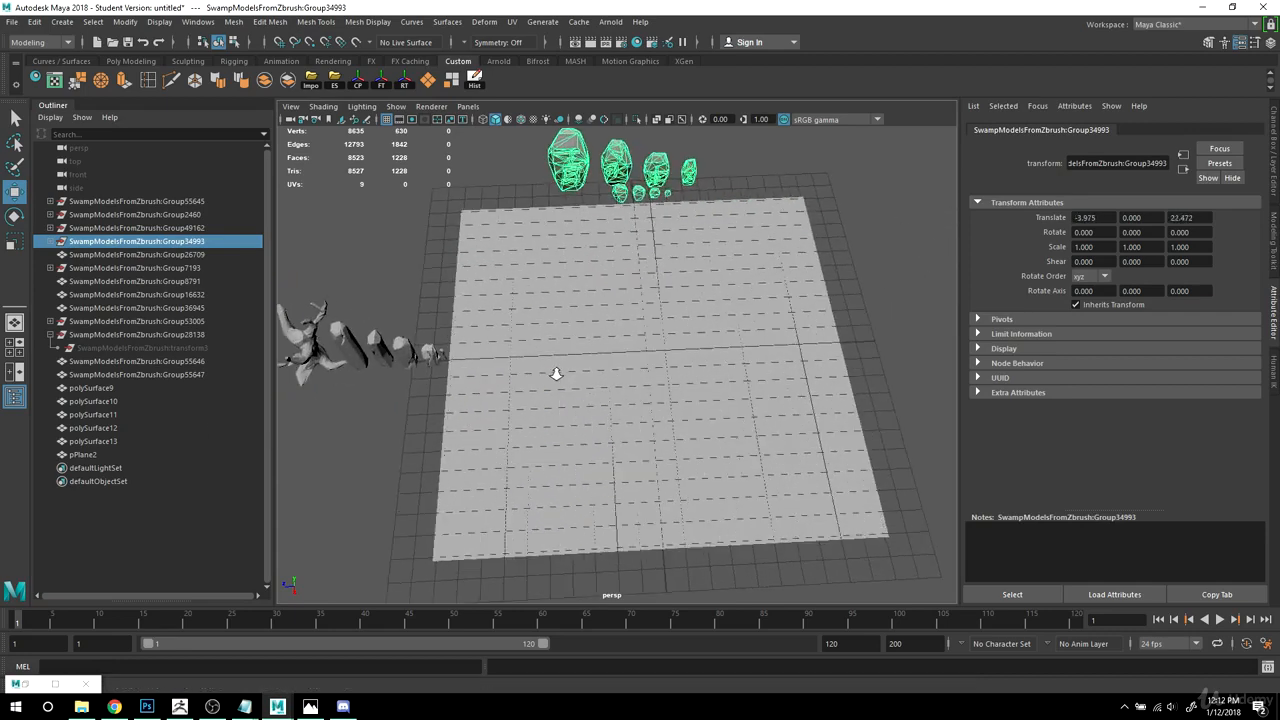
pyautogui.keyDown('alt'); pyautogui.moveTo(554, 374); pyautogui.dragTo(583, 443, button='middle'); pyautogui.keyUp('alt')
pyautogui.click(391, 271)
# Step: Take polySurface1 through polySurface8 out of Group34993 so the stones sit at the top level of the scene hierarchy
pyautogui.keyDown('alt'); pyautogui.moveTo(750, 300); pyautogui.dragTo(685, 308, button='right'); pyautogui.keyUp('alt')
pyautogui.keyDown('alt'); pyautogui.moveTo(685, 308); pyautogui.dragTo(618, 303, button='middle'); pyautogui.keyUp('alt')
pyautogui.keyDown('alt'); pyautogui.moveTo(575, 270); pyautogui.dragTo(618, 258, button='right'); pyautogui.keyUp('alt')
pyautogui.keyDown('alt'); pyautogui.moveTo(618, 258); pyautogui.dragTo(634, 232, button='middle'); pyautogui.keyUp('alt')
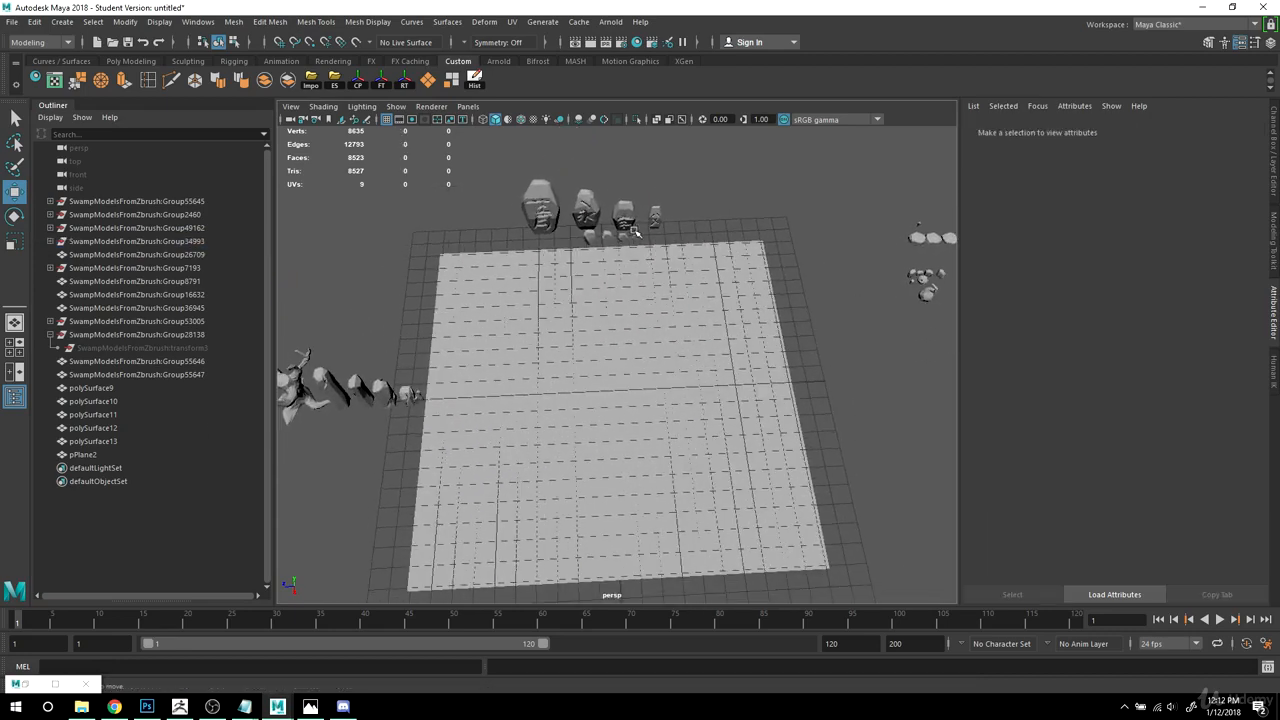
pyautogui.click(535, 194)
pyautogui.keyDown('alt'); pyautogui.moveTo(757, 280); pyautogui.dragTo(609, 325); pyautogui.keyUp('alt')
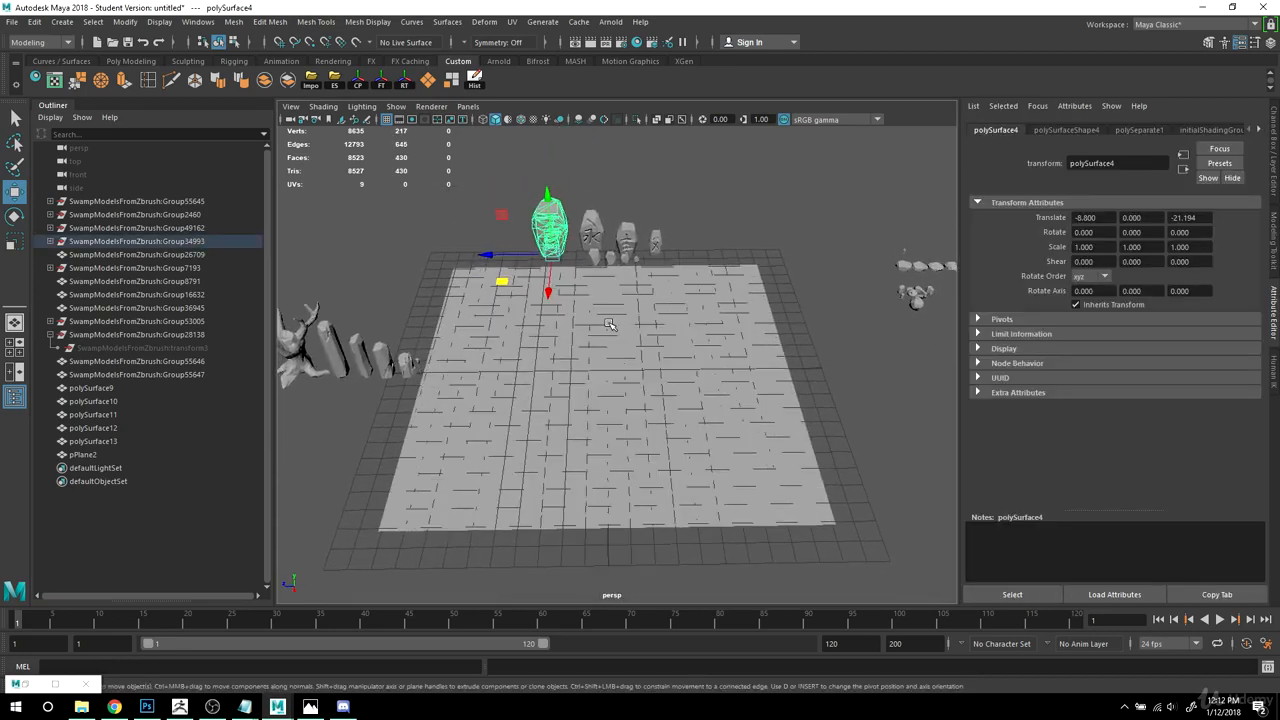
pyautogui.keyDown('alt'); pyautogui.moveTo(645, 291); pyautogui.dragTo(660, 349, button='right'); pyautogui.keyUp('alt')
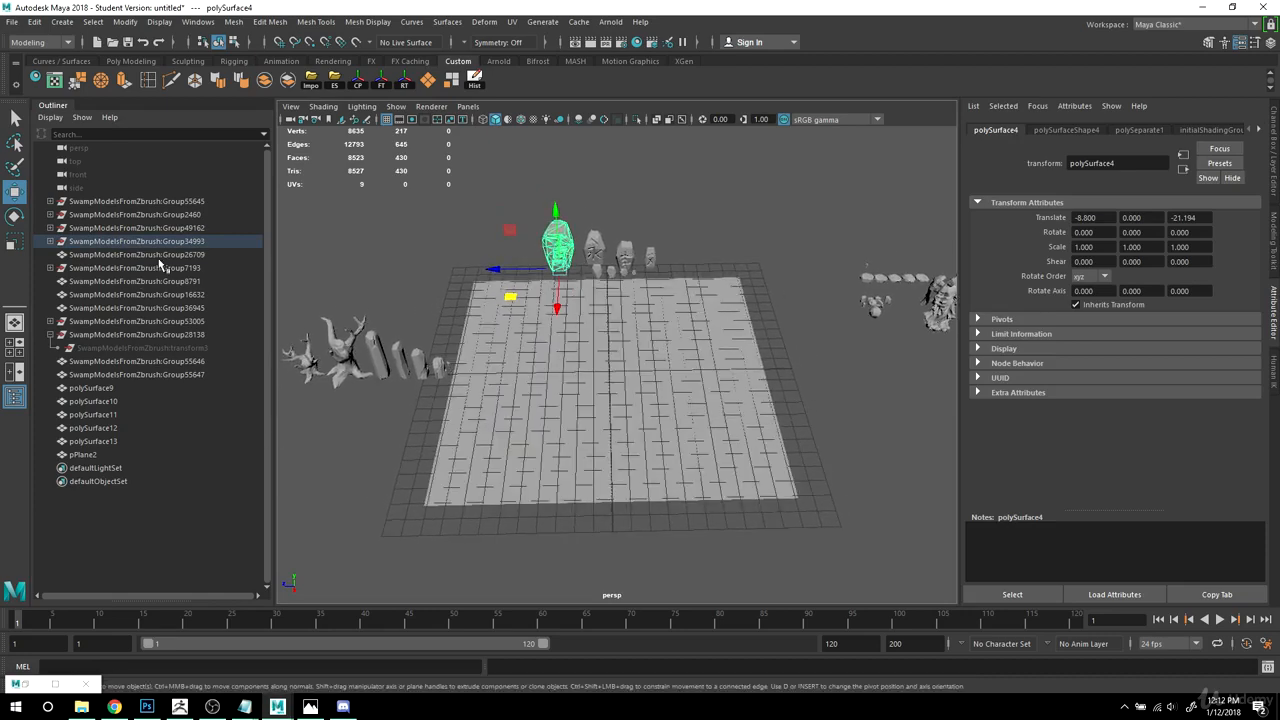
pyautogui.click(51, 242)
pyautogui.click(99, 255)
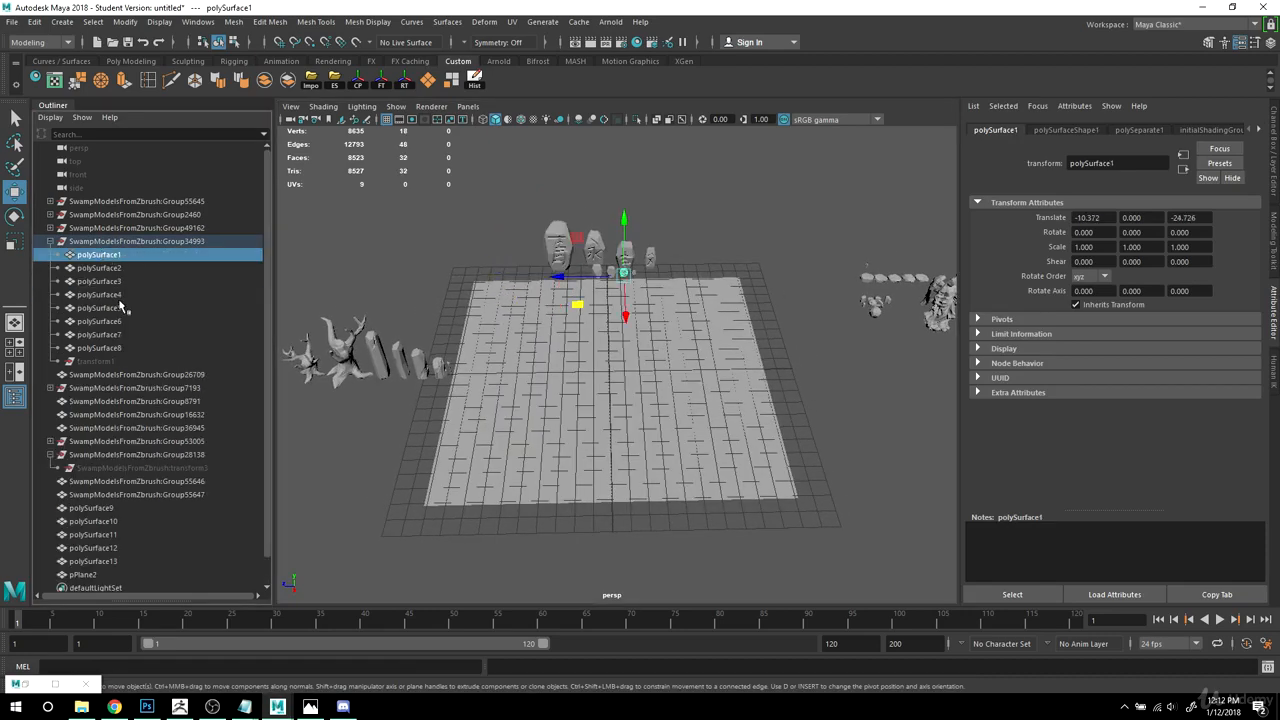
pyautogui.keyDown('shift'); pyautogui.click(99, 348); pyautogui.keyUp('shift')
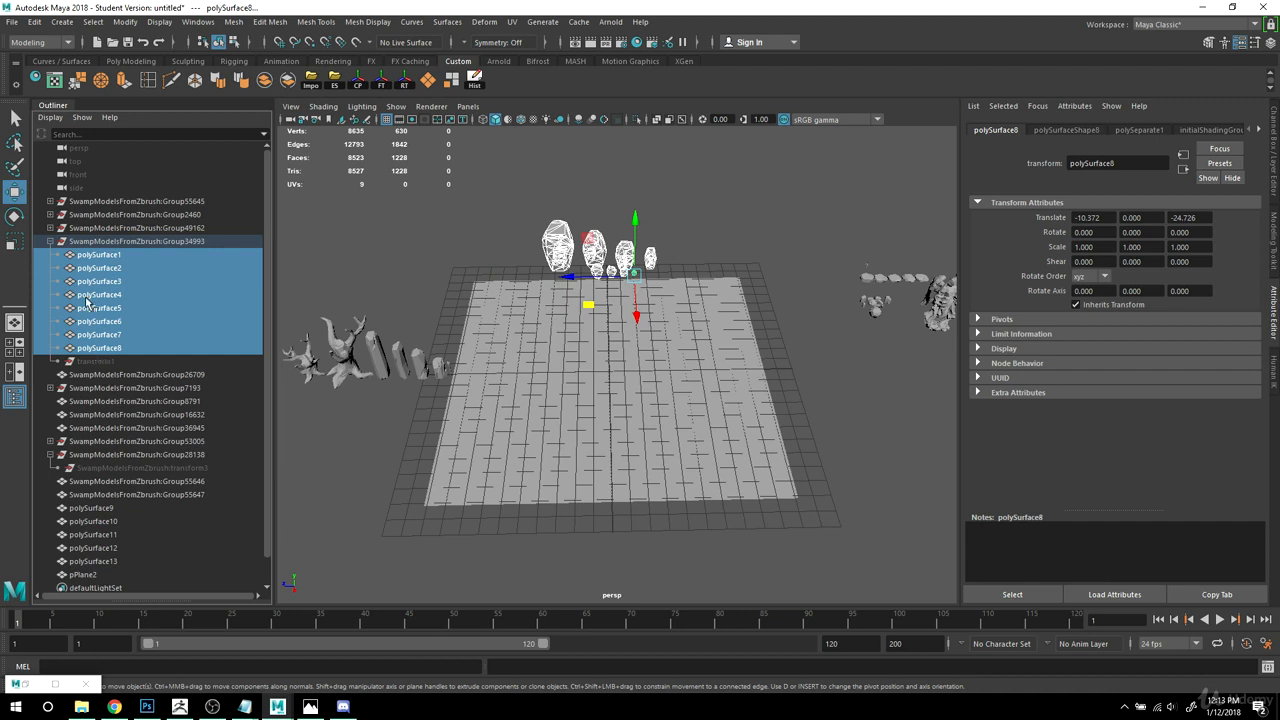
pyautogui.moveTo(103, 258); pyautogui.dragTo(91, 203)
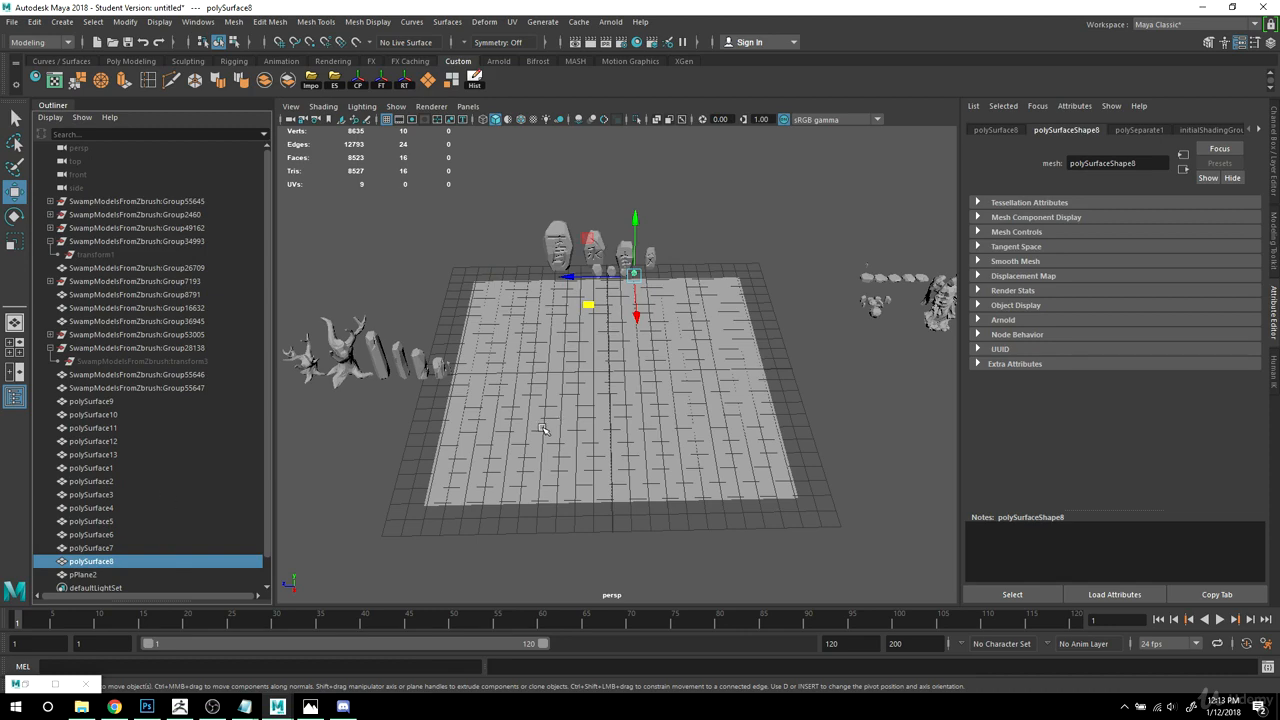
# Step: Snap the small stone polySurface8 to the grid origin, freeze its transformations and slide it along Z past the plane's edge
pyautogui.keyDown('alt'); pyautogui.moveTo(673, 322); pyautogui.dragTo(618, 363); pyautogui.keyUp('alt')
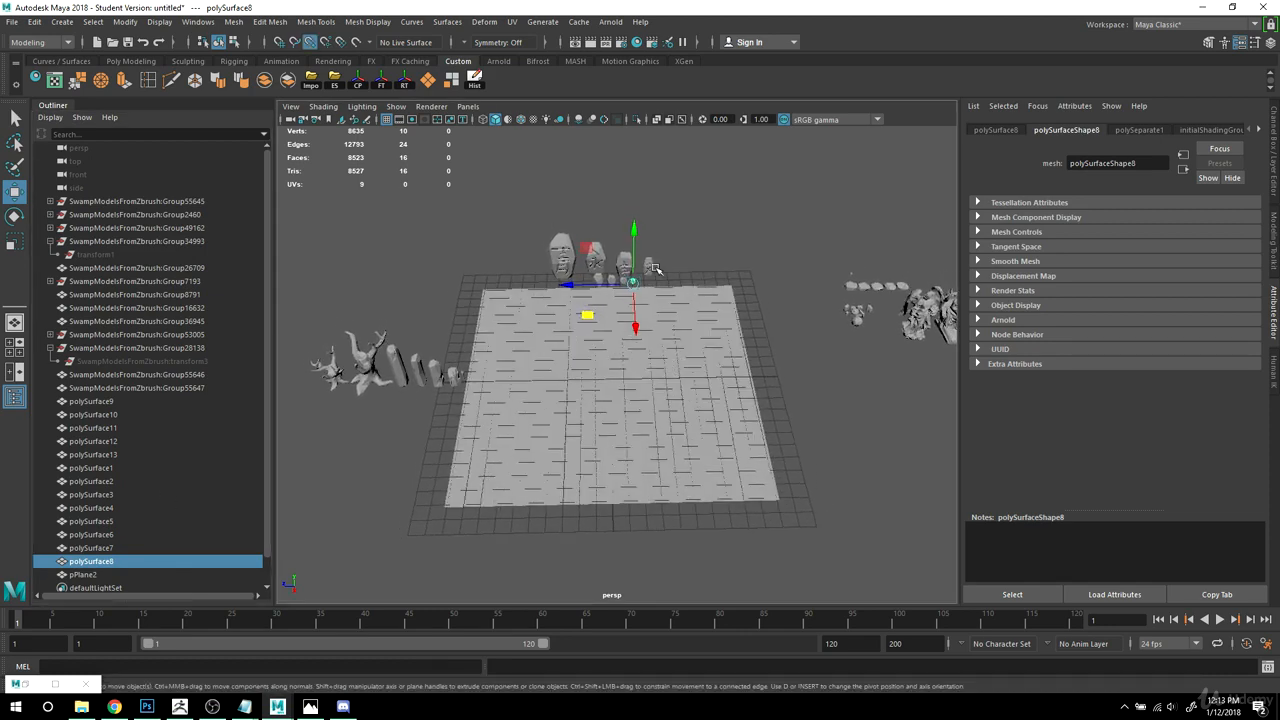
pyautogui.moveTo(626, 293); pyautogui.dragTo(730, 378)
pyautogui.click(384, 82)
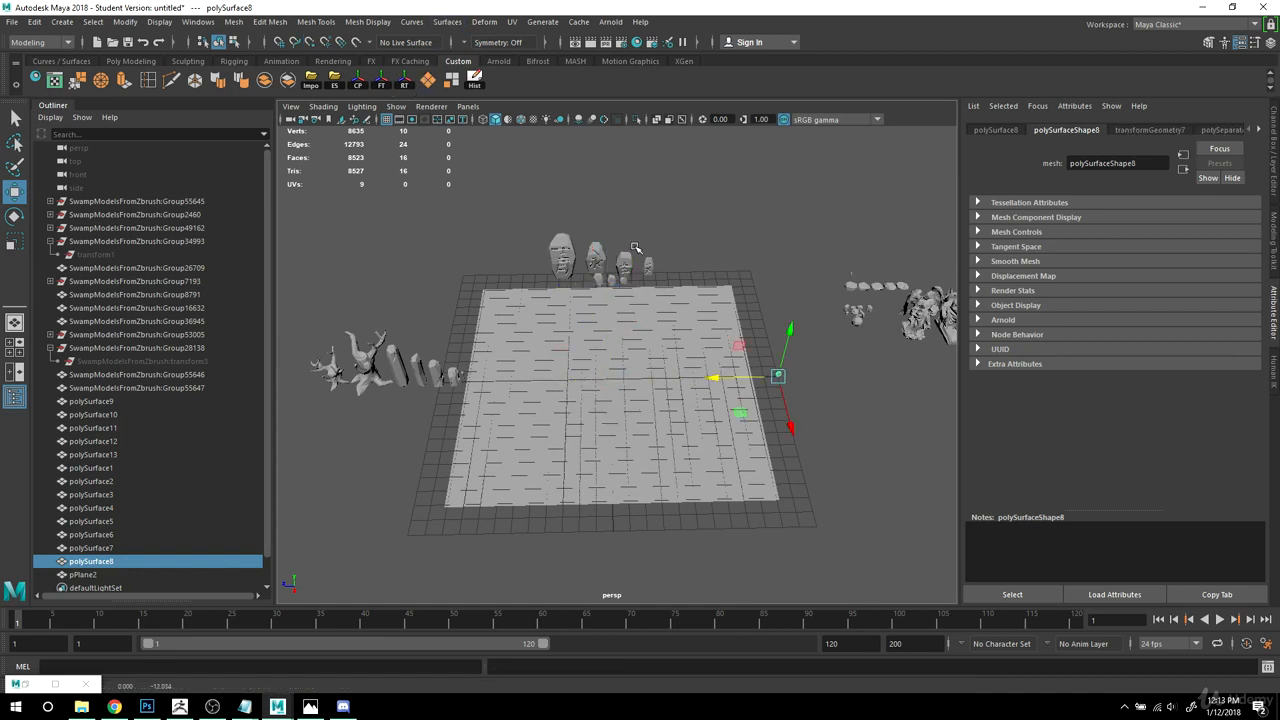
# Step: Snap polySurface1 and polySurface7 to the grid origin in turn, freezing each one's transformations and lining them up beside polySurface8
pyautogui.click(626, 285)
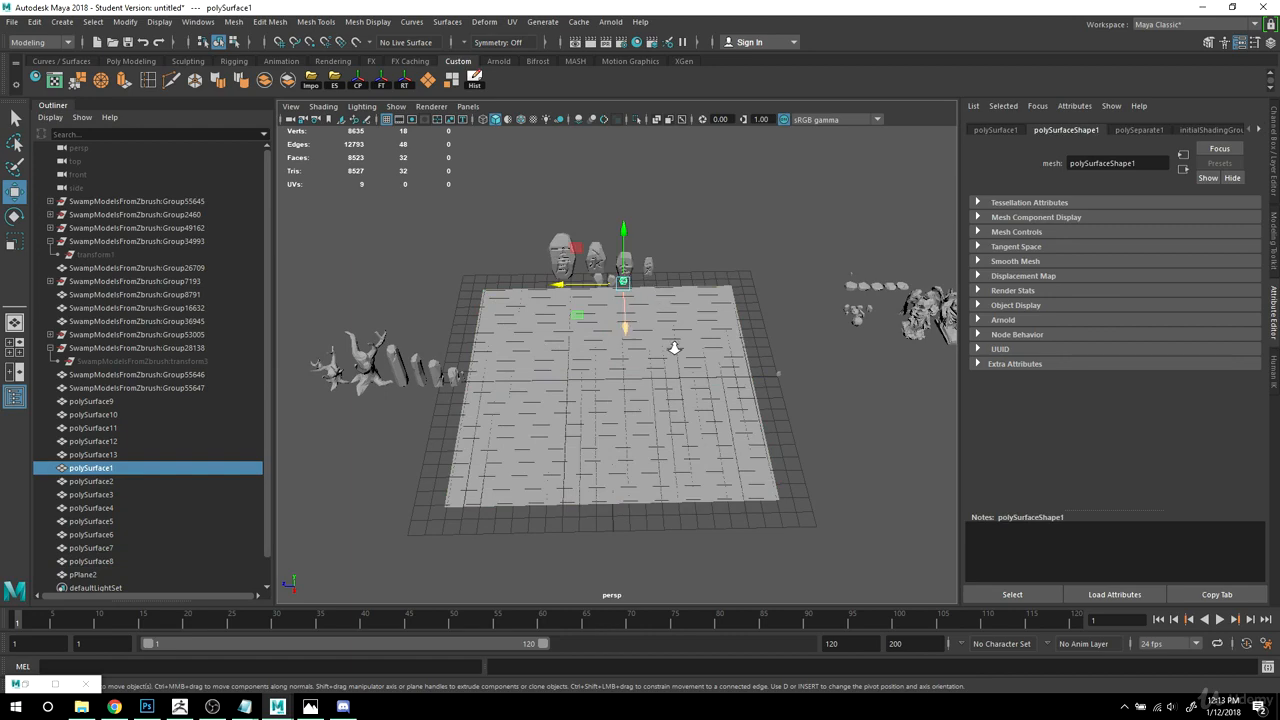
pyautogui.keyDown('alt'); pyautogui.moveTo(674, 348); pyautogui.dragTo(755, 367, button='right'); pyautogui.keyUp('alt')
pyautogui.keyDown('alt'); pyautogui.moveTo(783, 373); pyautogui.dragTo(799, 335, button='middle'); pyautogui.keyUp('alt')
pyautogui.press('v')
pyautogui.moveTo(664, 204); pyautogui.dragTo(645, 370)
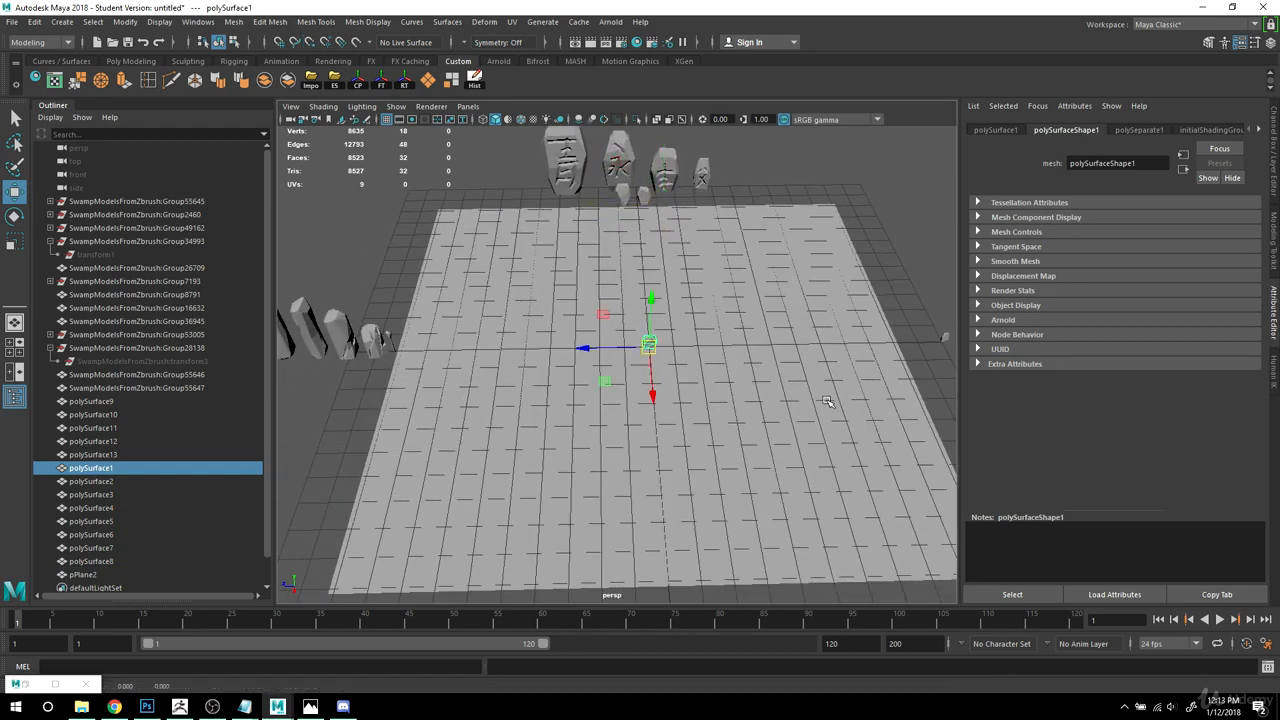
pyautogui.keyDown('alt'); pyautogui.moveTo(826, 401); pyautogui.dragTo(805, 348); pyautogui.keyUp('alt')
pyautogui.click(600, 212)
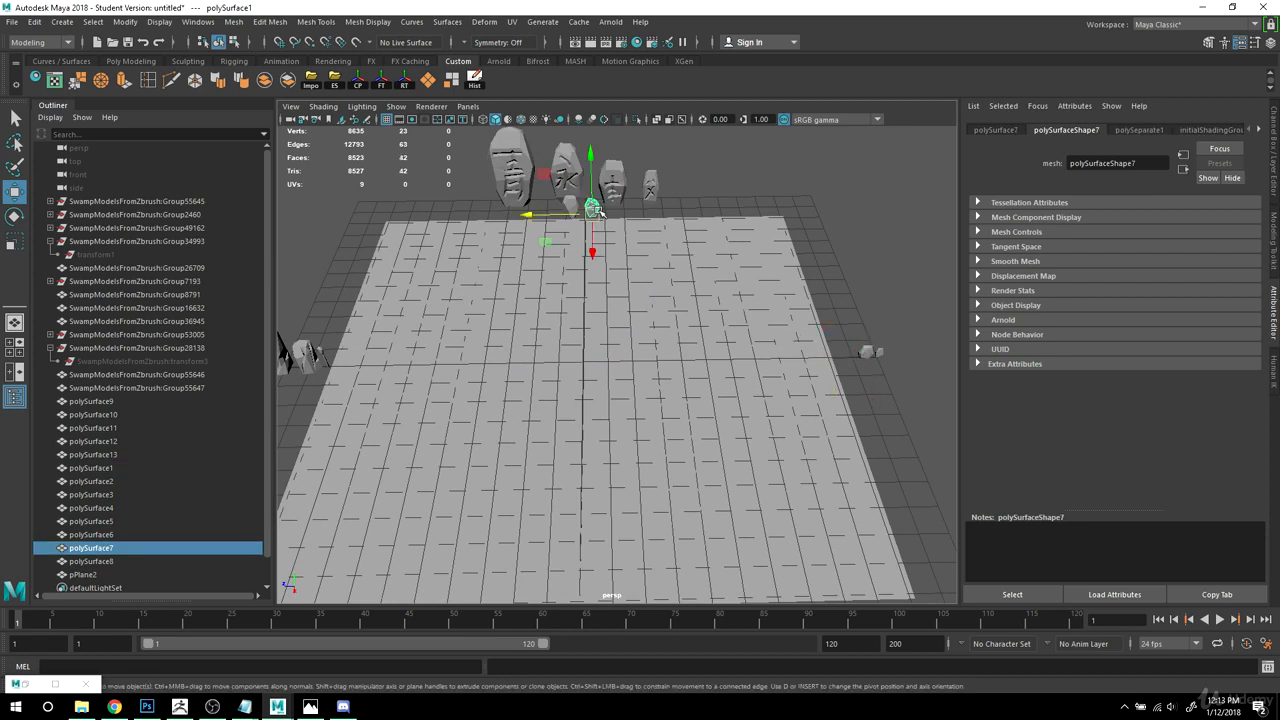
pyautogui.moveTo(600, 212); pyautogui.dragTo(787, 363)
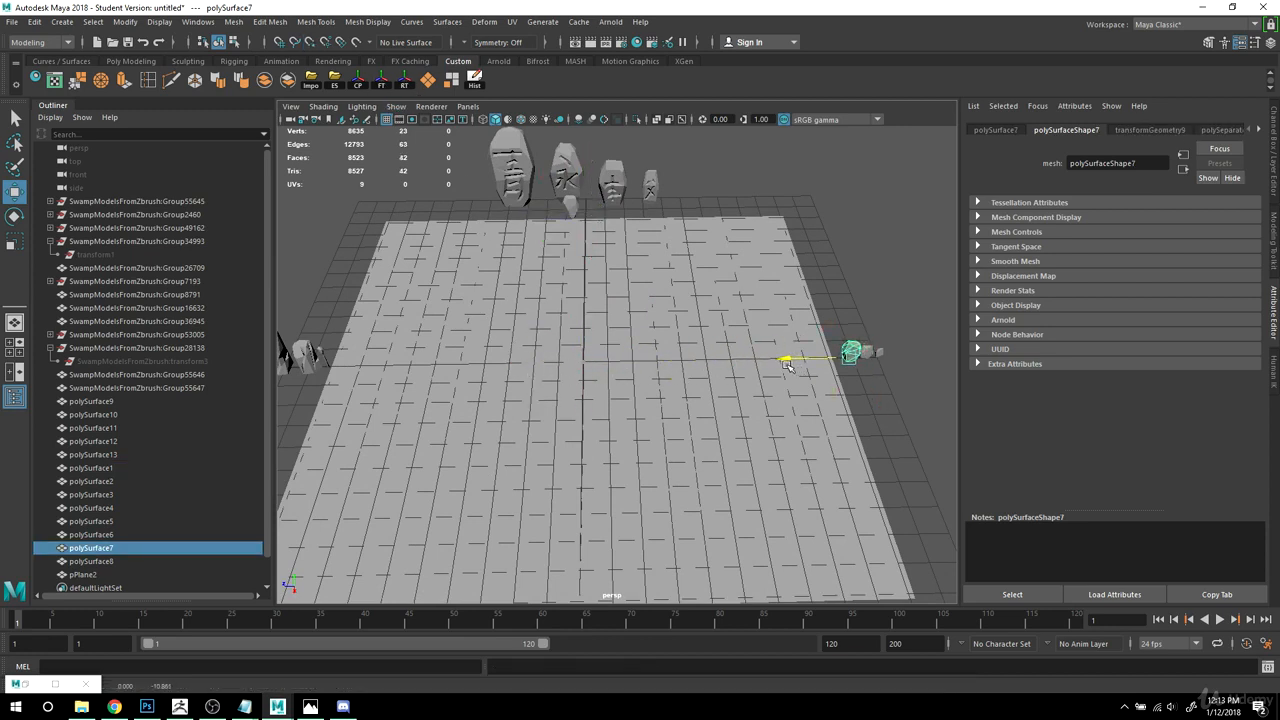
# Step: Snap the remaining small stone, polySurface3, to the grid origin and freeze its transformations
pyautogui.click(568, 203)
pyautogui.moveTo(568, 205); pyautogui.dragTo(583, 358)
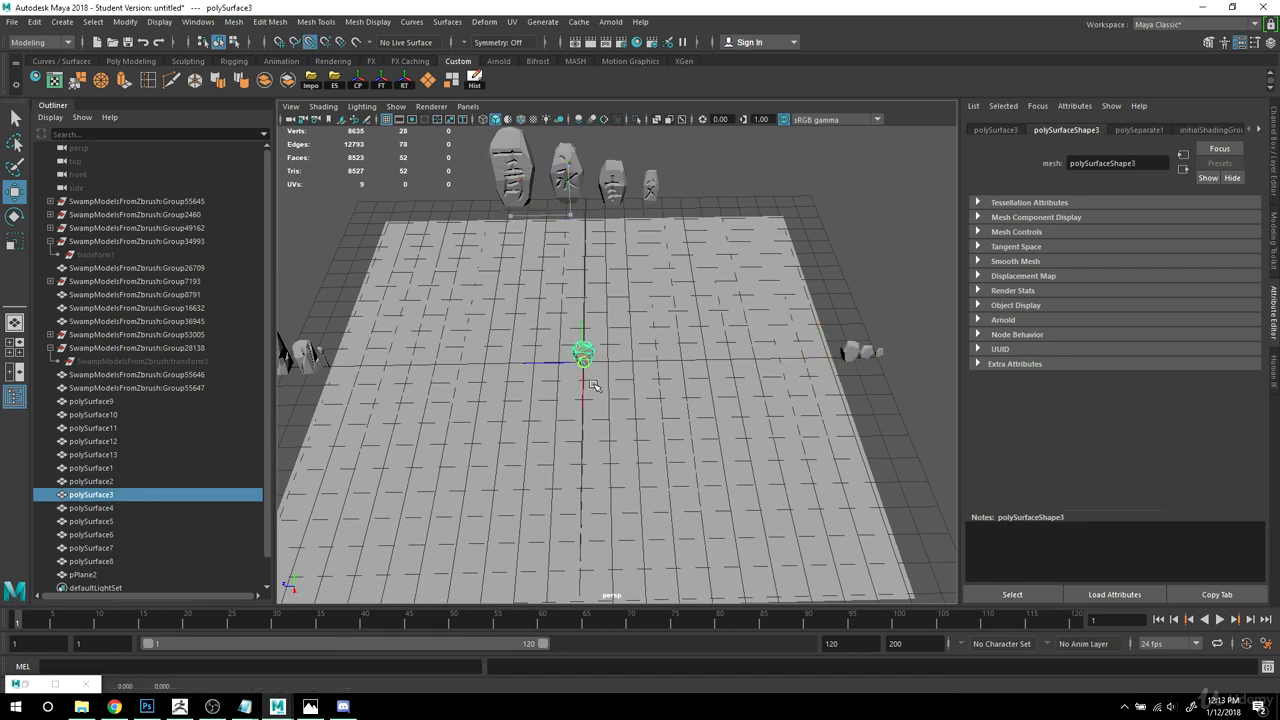
pyautogui.click(382, 80)
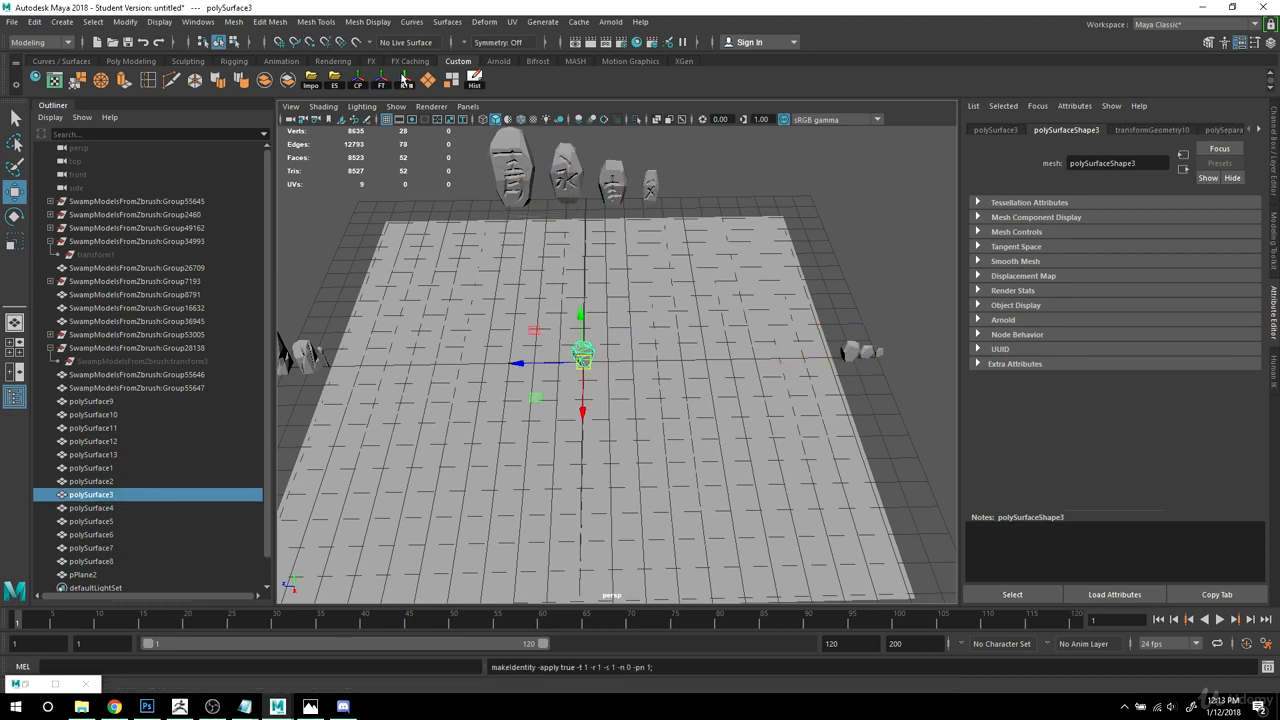
pyautogui.press('Print')
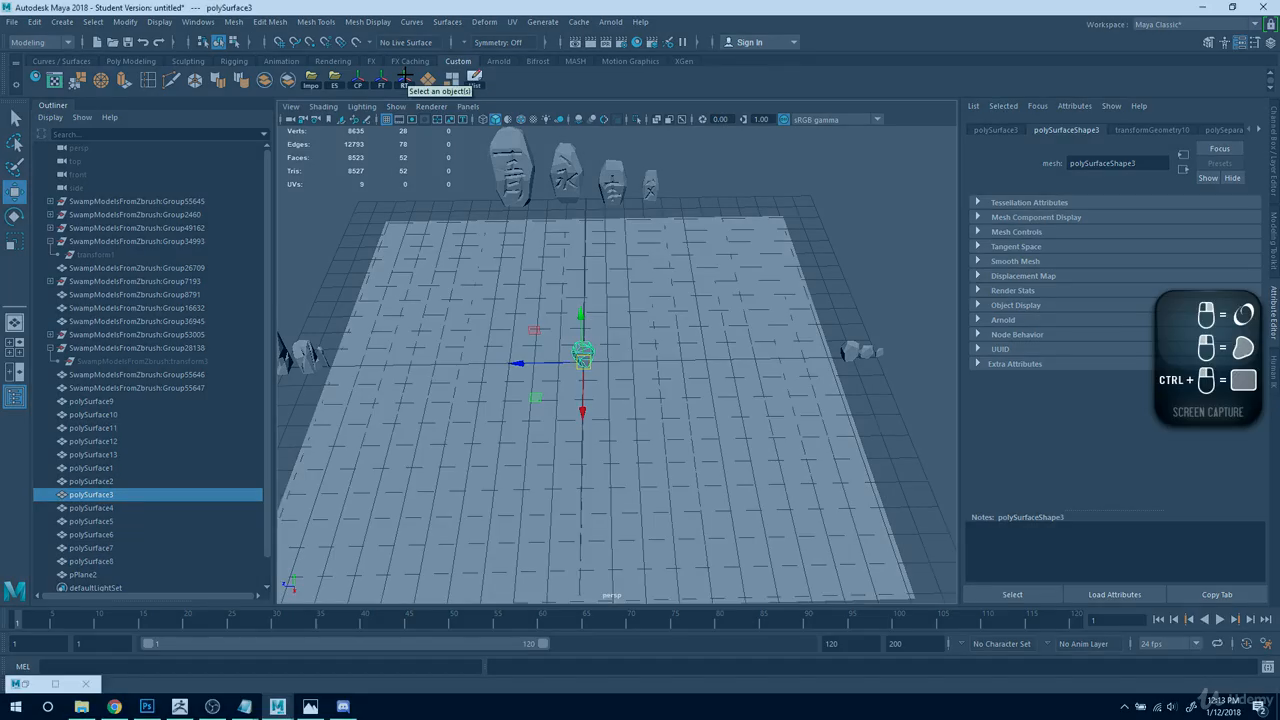
pyautogui.moveTo(634, 298)
pyautogui.mouseDown()
pyautogui.moveTo(625, 440)
pyautogui.moveTo(650, 302)
pyautogui.mouseUp()
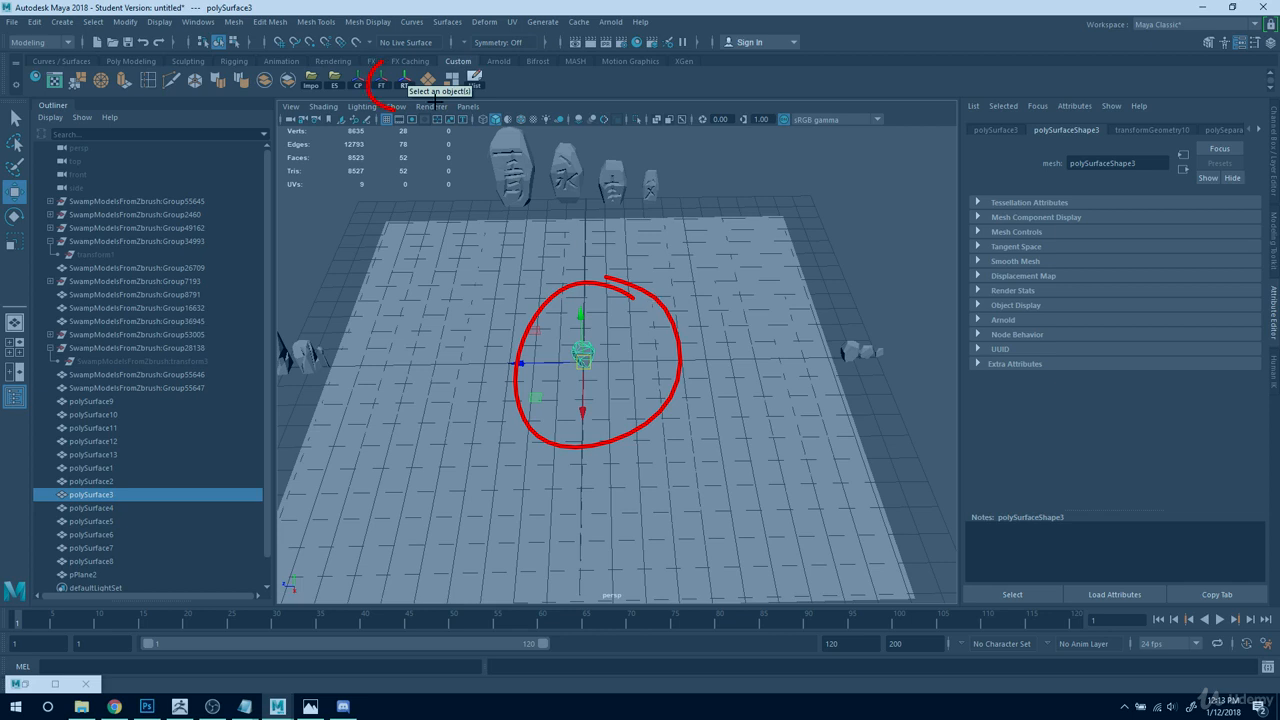
pyautogui.moveTo(378, 104); pyautogui.dragTo(86, 440)
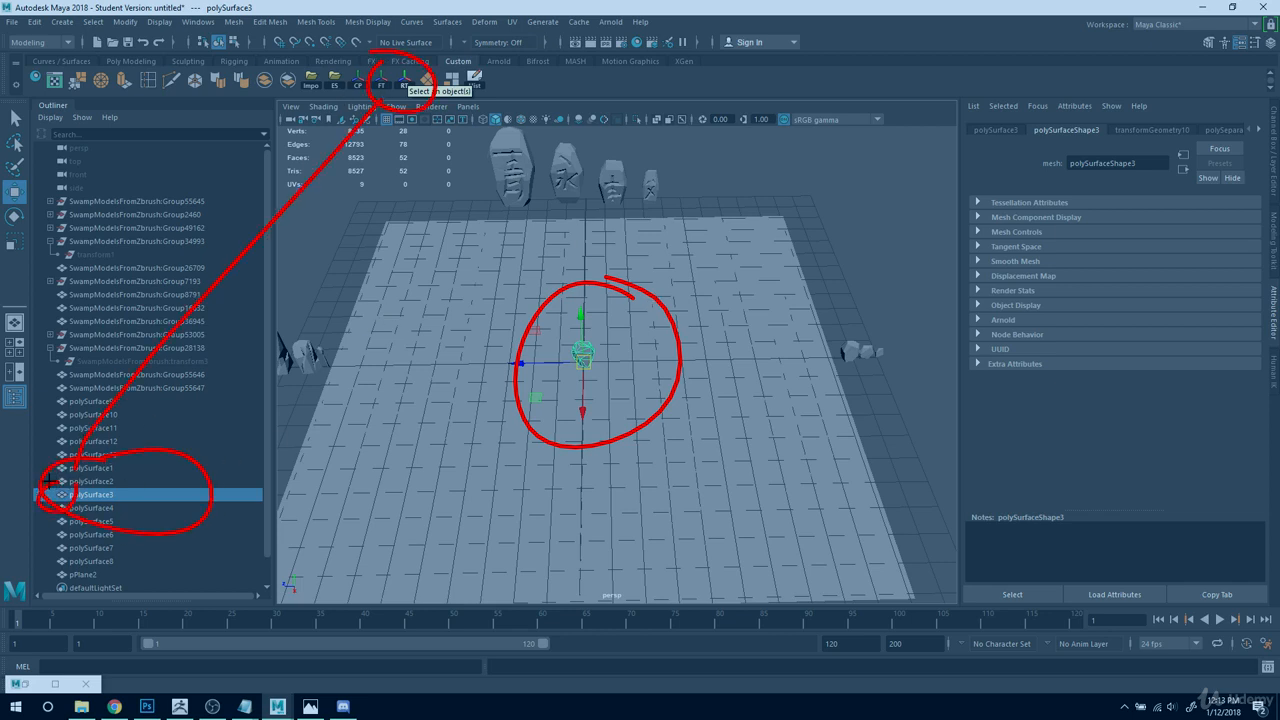
pyautogui.press('Escape')
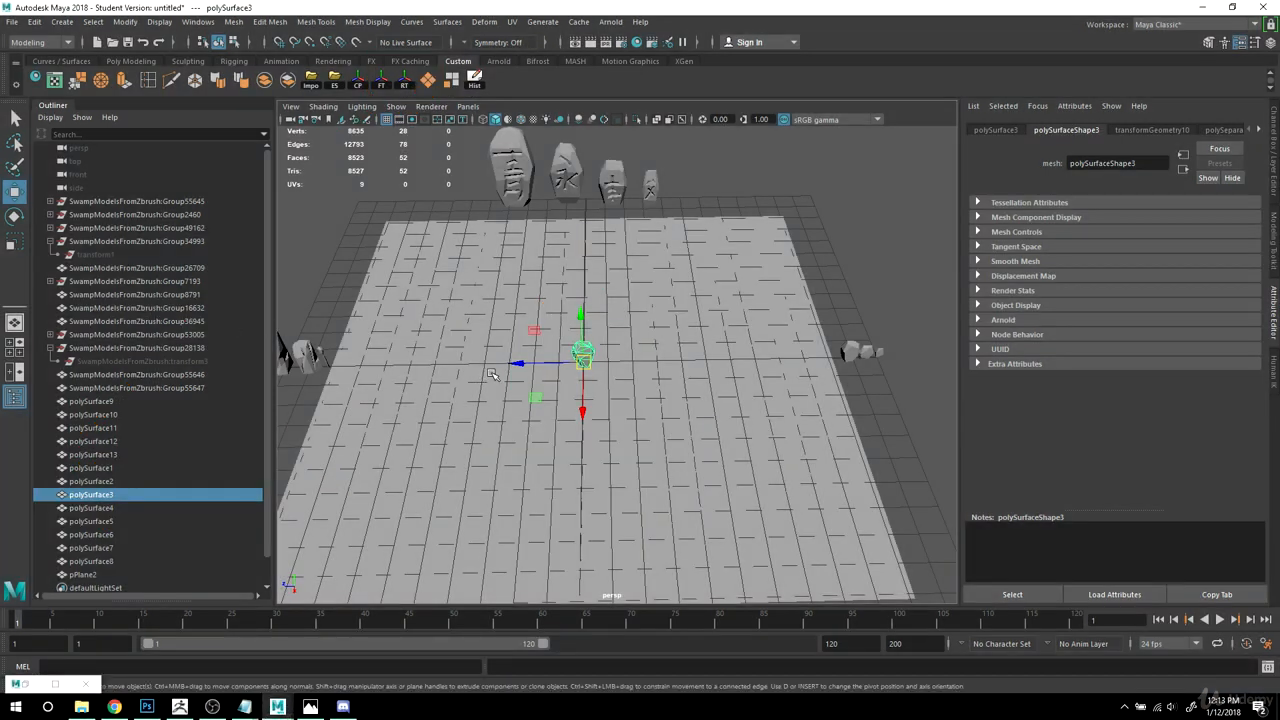
# Step: Line up polySurface3 and the four carved stones in a row along Z, zeroing each carved stone at the origin with frozen transformations
pyautogui.moveTo(518, 363); pyautogui.dragTo(766, 338)
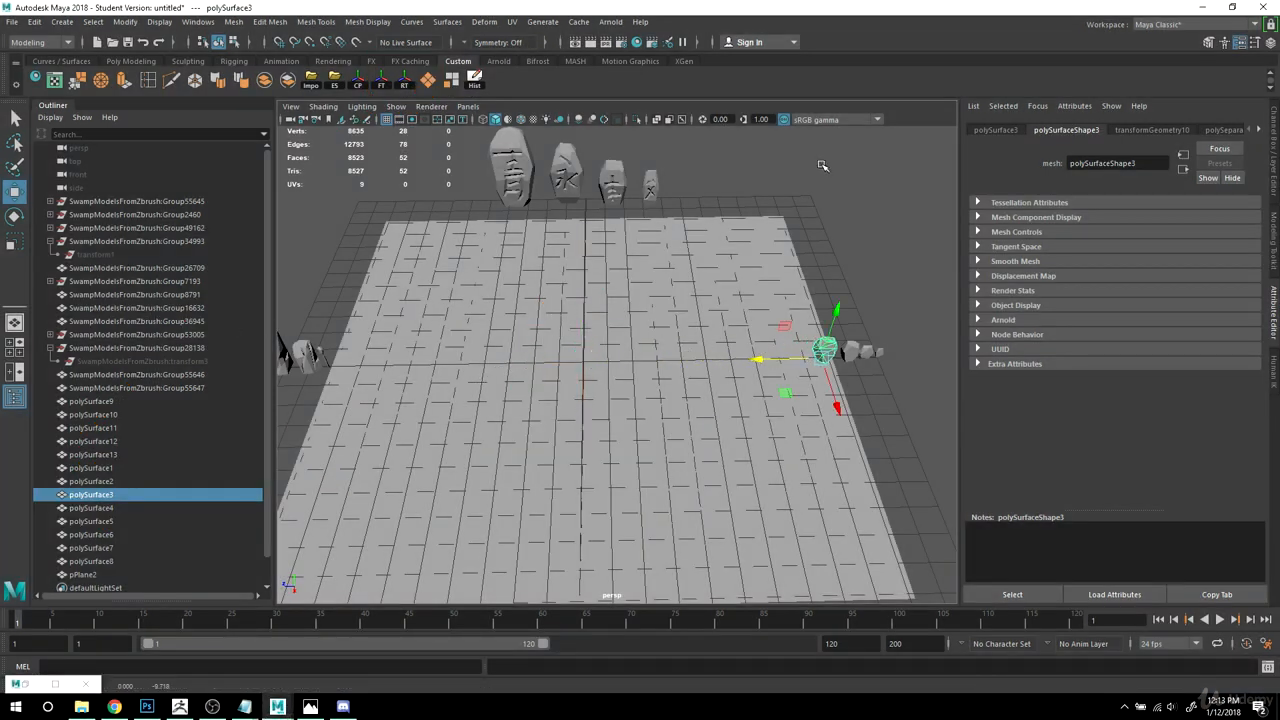
pyautogui.click(510, 165)
pyautogui.moveTo(509, 206); pyautogui.dragTo(688, 346)
pyautogui.click(565, 172)
pyautogui.moveTo(572, 212); pyautogui.dragTo(650, 357)
pyautogui.click(612, 182)
pyautogui.moveTo(613, 205); pyautogui.dragTo(609, 362)
pyautogui.click(645, 187)
pyautogui.moveTo(646, 190); pyautogui.dragTo(580, 362)
pyautogui.click(385, 81)
# Step: Select all eight stones without the ground plane and move them together to the plane's opposite side, in front of the stumps
pyautogui.scroll(-2, 654, 240)
pyautogui.moveTo(586, 242); pyautogui.dragTo(868, 460)
pyautogui.keyDown('ctrl'); pyautogui.click(755, 516); pyautogui.keyUp('ctrl')
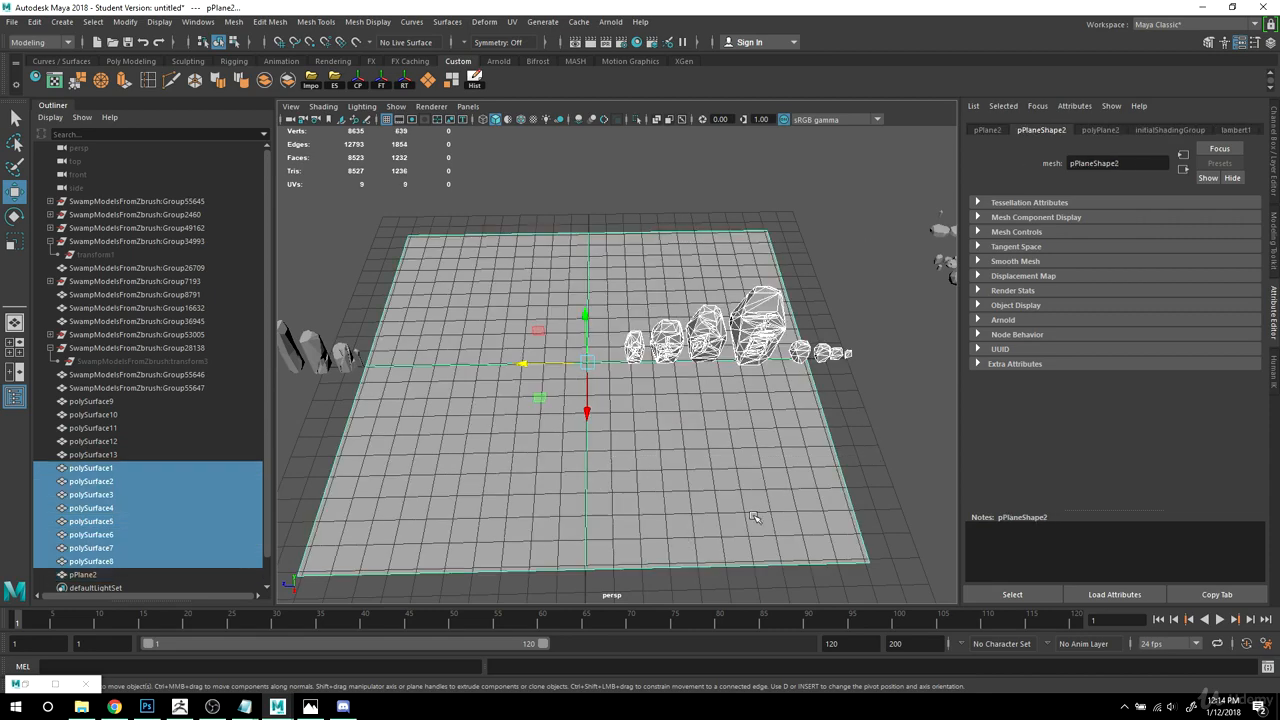
pyautogui.keyDown('alt'); pyautogui.moveTo(755, 516); pyautogui.dragTo(677, 477, button='right'); pyautogui.keyUp('alt')
pyautogui.keyDown('alt'); pyautogui.moveTo(514, 398); pyautogui.dragTo(539, 389, button='middle'); pyautogui.keyUp('alt')
pyautogui.scroll(2, 539, 389)
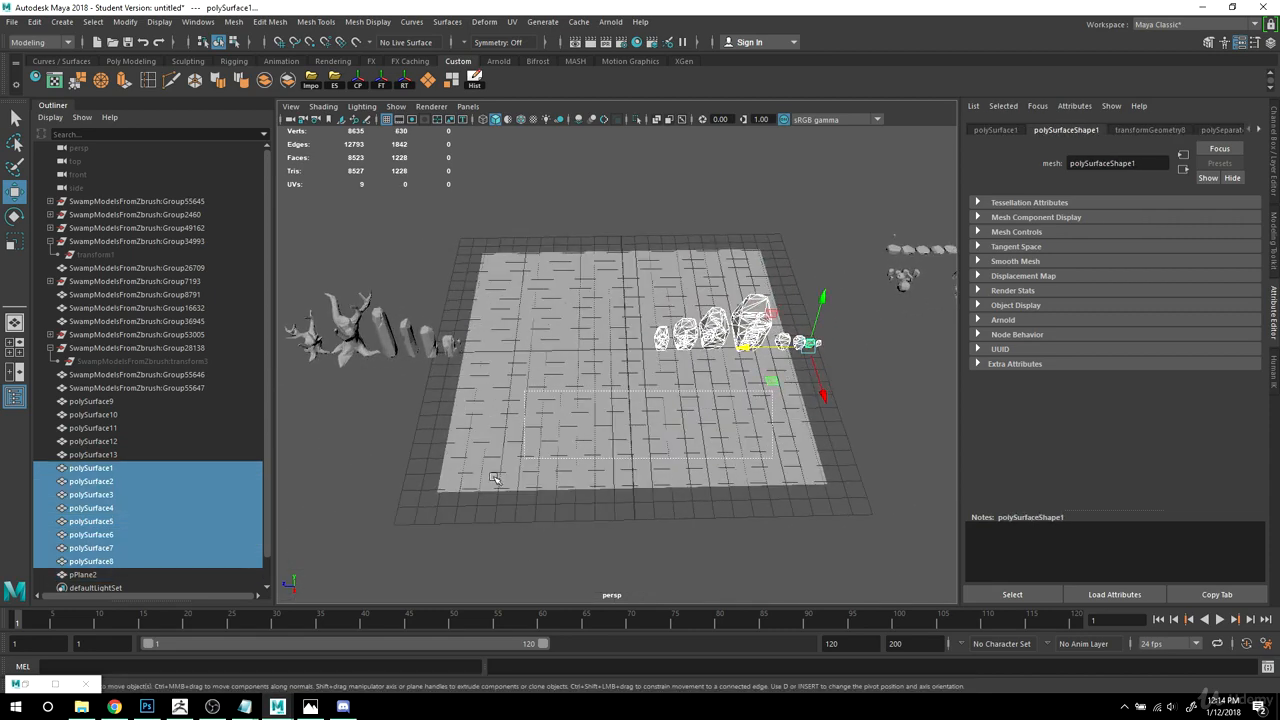
pyautogui.click(648, 395)
pyautogui.hotkey('ctrl', 'z')
pyautogui.moveTo(777, 379); pyautogui.dragTo(408, 407)
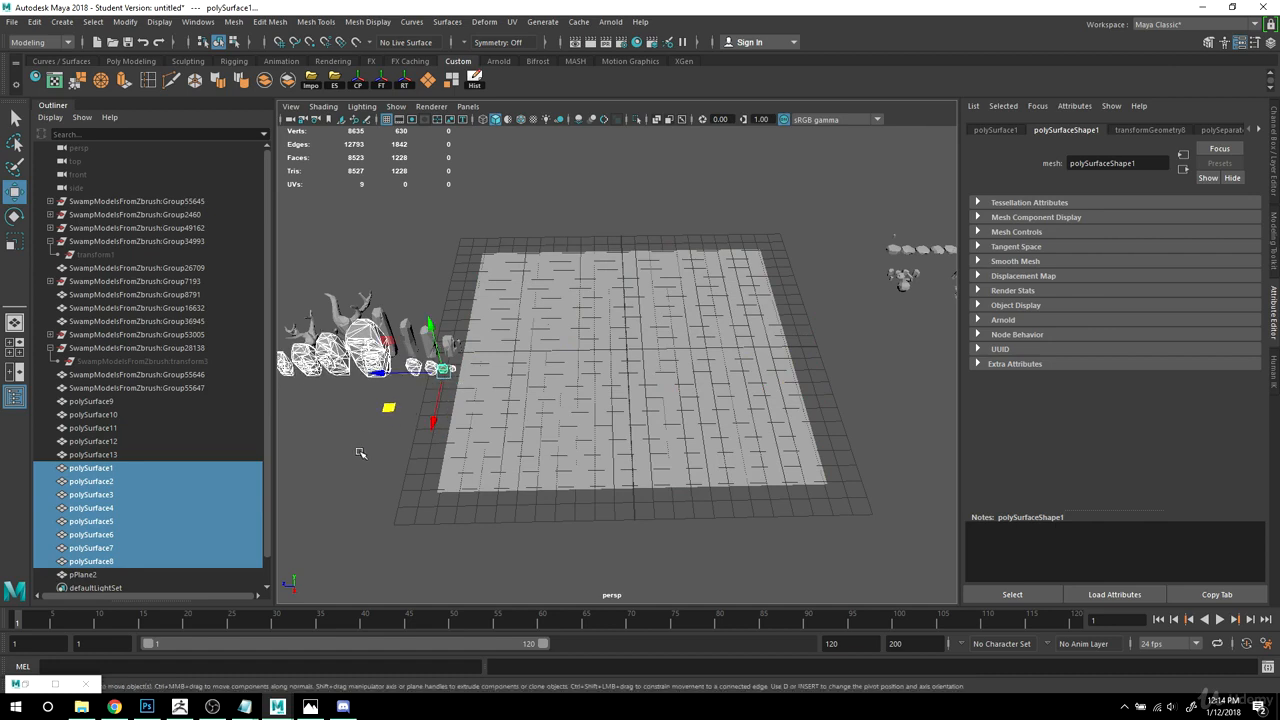
pyautogui.click(360, 451)
# Step: Move the row of five round stones, Group49162, onto the ground plane at about X 7.094 and Z 20.250
pyautogui.scroll(-1, 537, 391)
pyautogui.keyDown('alt'); pyautogui.moveTo(664, 373); pyautogui.dragTo(634, 404, button='middle'); pyautogui.keyUp('alt')
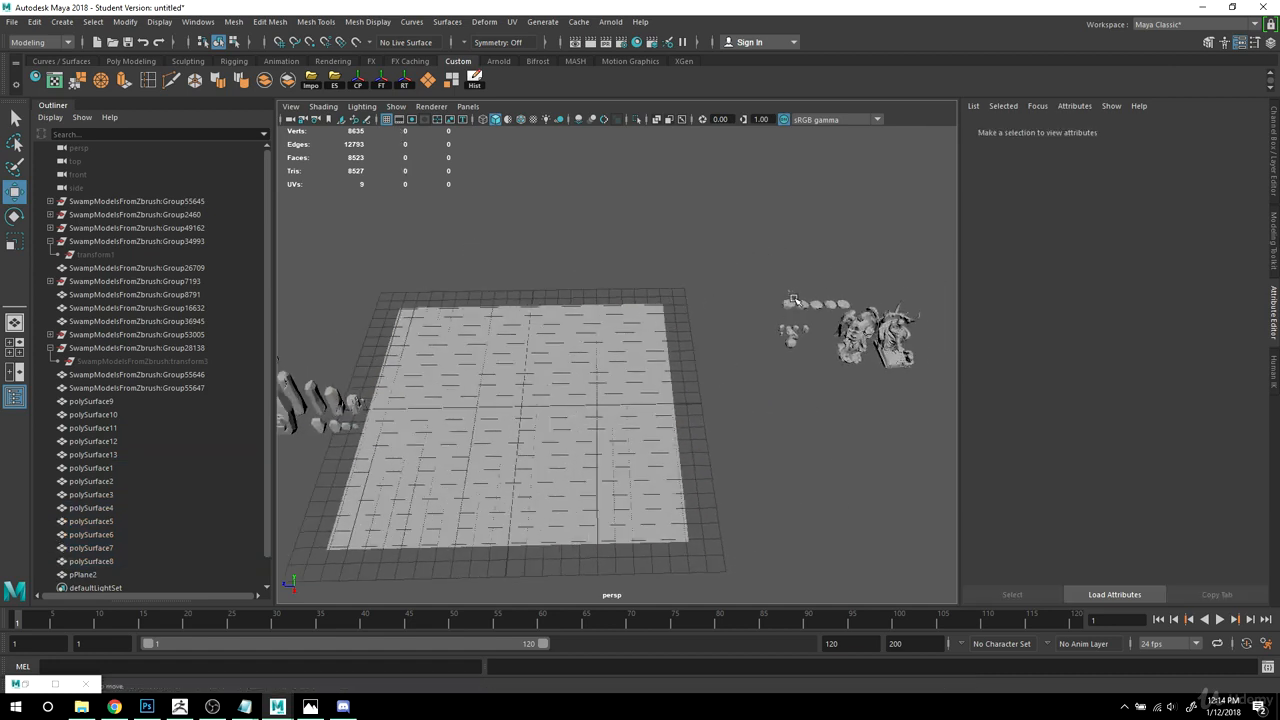
pyautogui.click(793, 300)
pyautogui.click(135, 229)
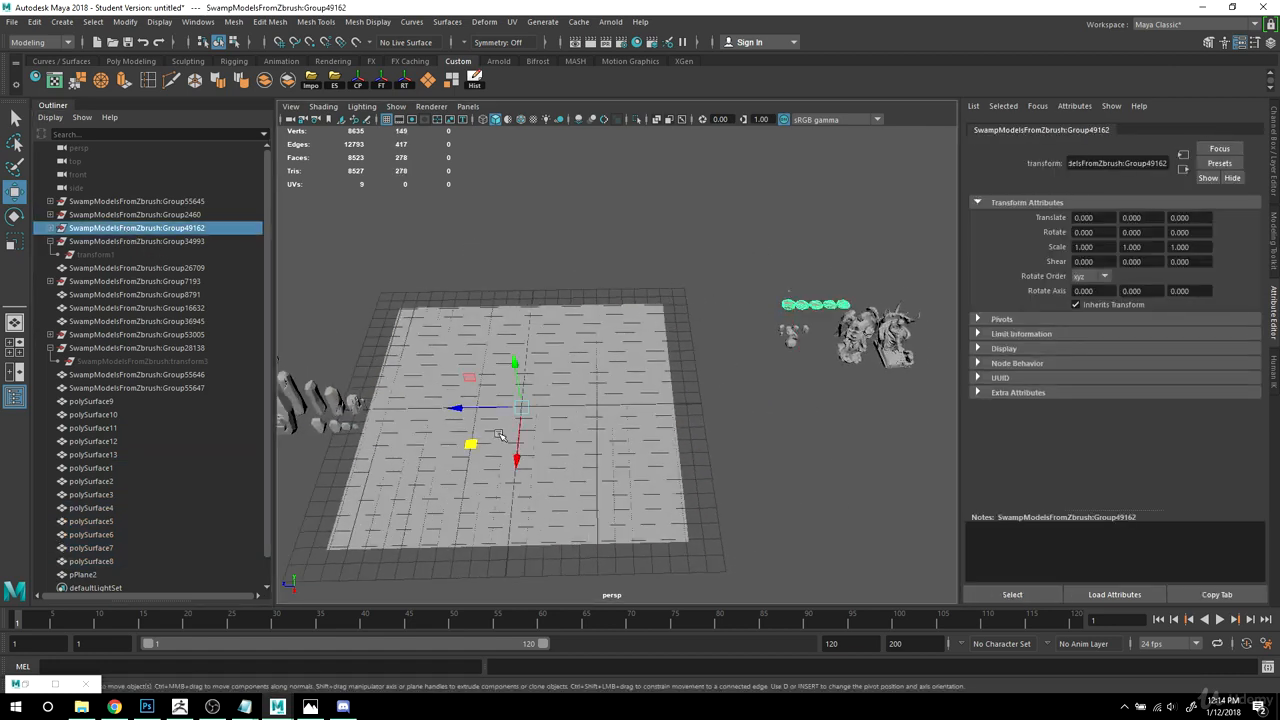
pyautogui.moveTo(470, 447); pyautogui.dragTo(113, 541)
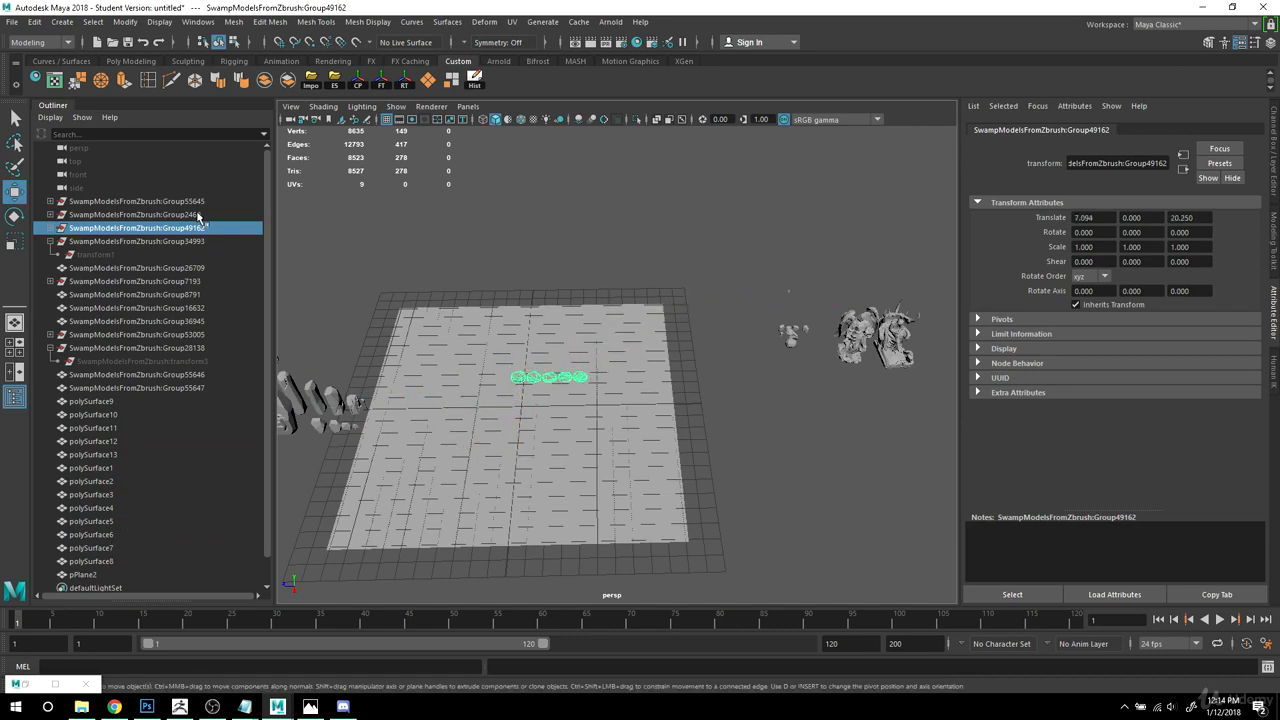
# Step: Snap the first round stone in the row, polySurface15, to the grid origin
pyautogui.click(517, 376)
pyautogui.press('f')
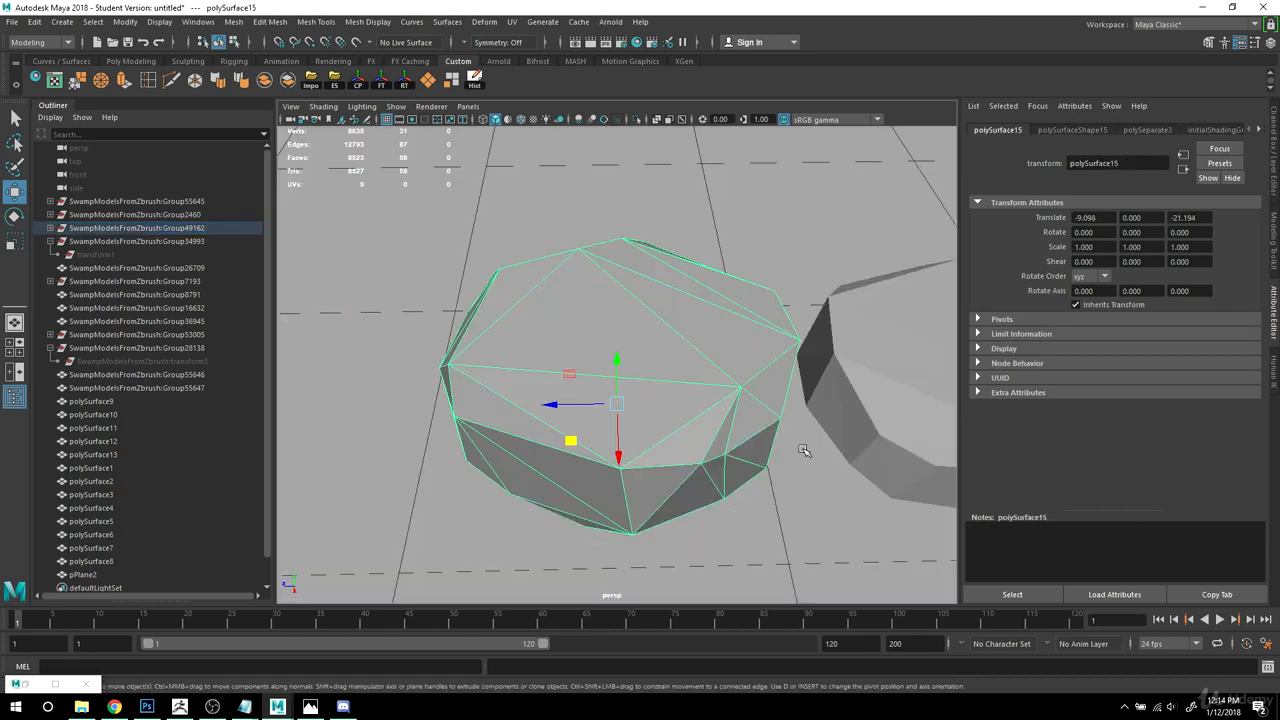
pyautogui.scroll(-5, 803, 446)
pyautogui.keyDown('alt'); pyautogui.moveTo(594, 390); pyautogui.dragTo(690, 440); pyautogui.keyUp('alt')
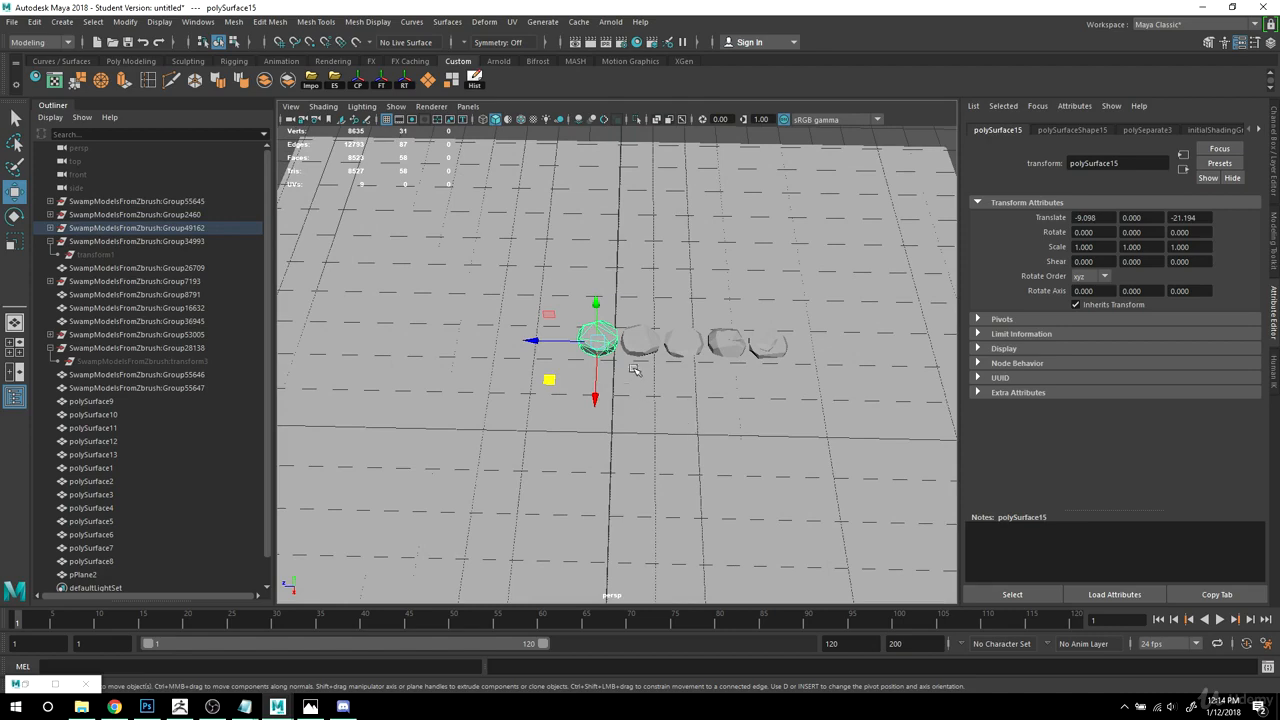
pyautogui.moveTo(597, 343); pyautogui.dragTo(622, 442)
pyautogui.scroll(-4, 628, 420)
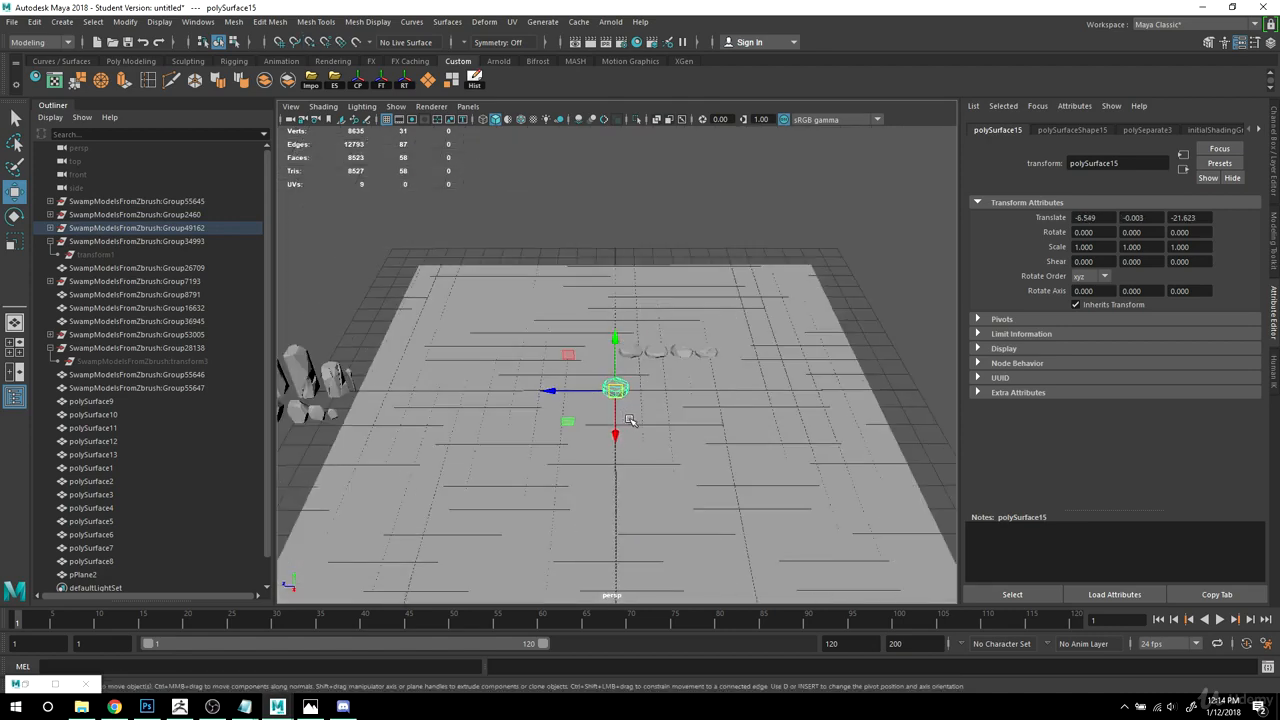
# Step: Unparent polySurface14 through polySurface18 from Group49162 so they sit at the top level of the scene
pyautogui.click(50, 228)
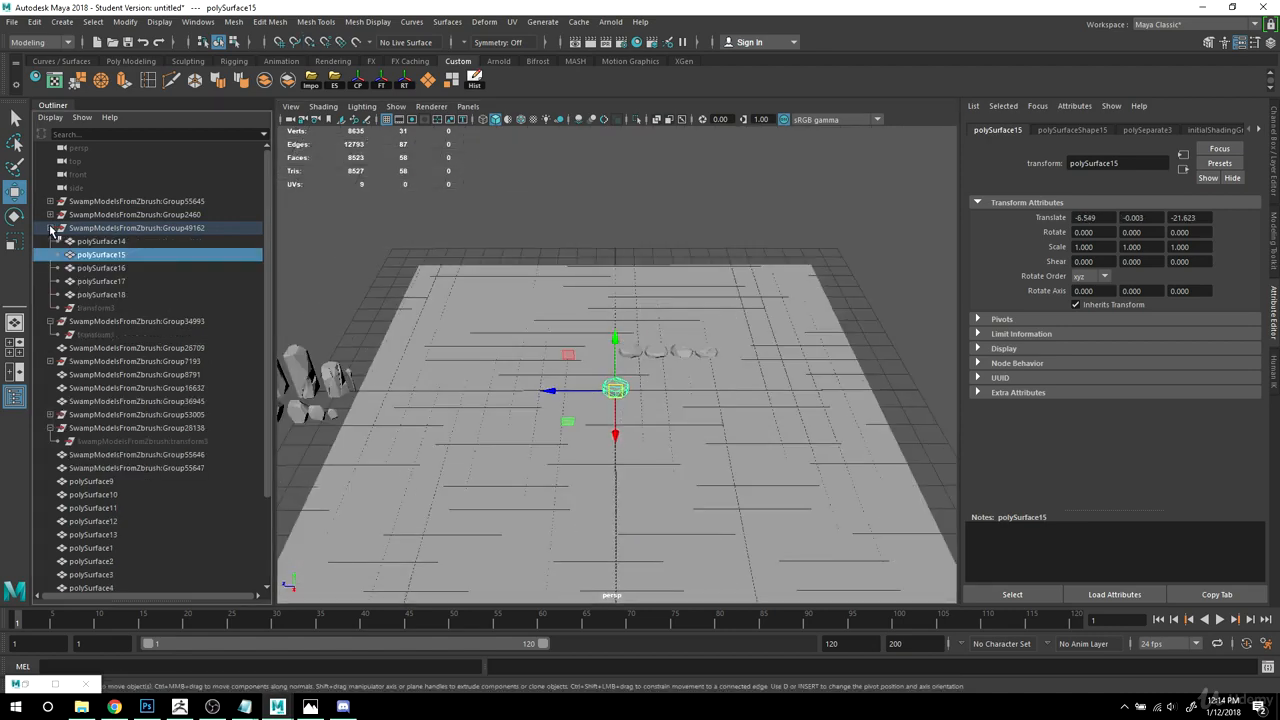
pyautogui.click(101, 242)
pyautogui.keyDown('shift'); pyautogui.click(104, 294); pyautogui.keyUp('shift')
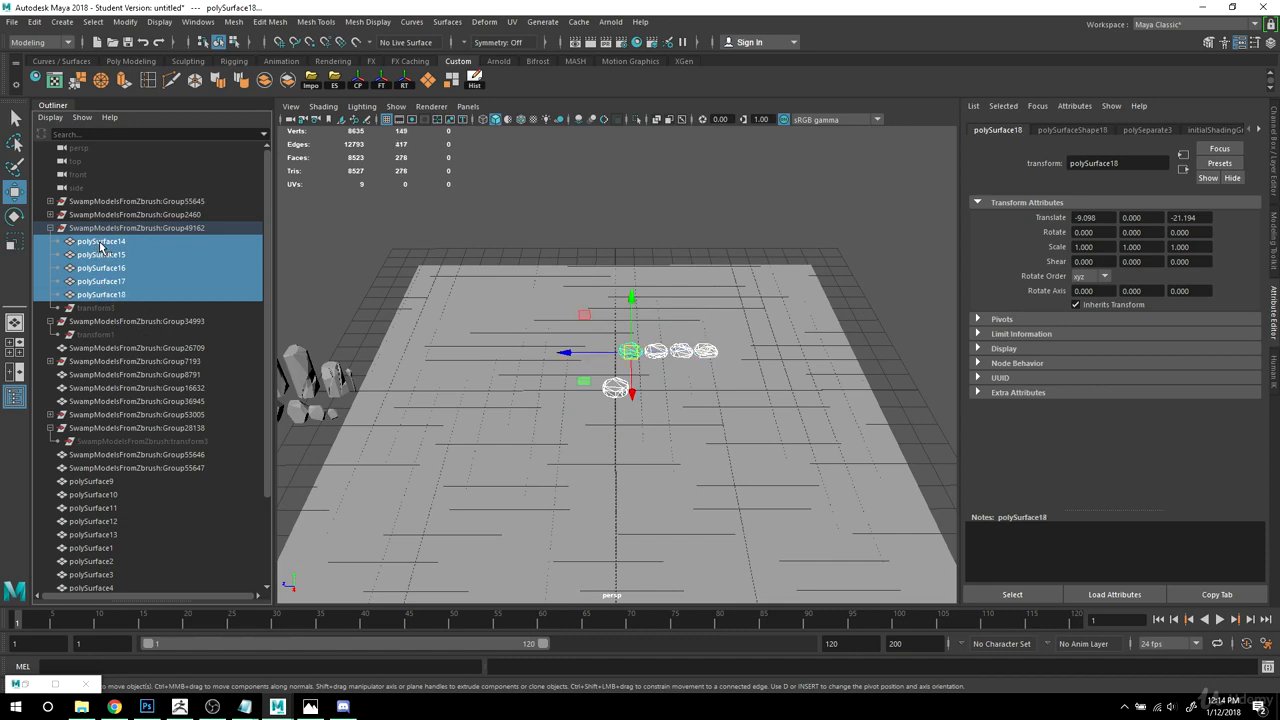
pyautogui.moveTo(91, 194); pyautogui.dragTo(90, 192, button='middle')
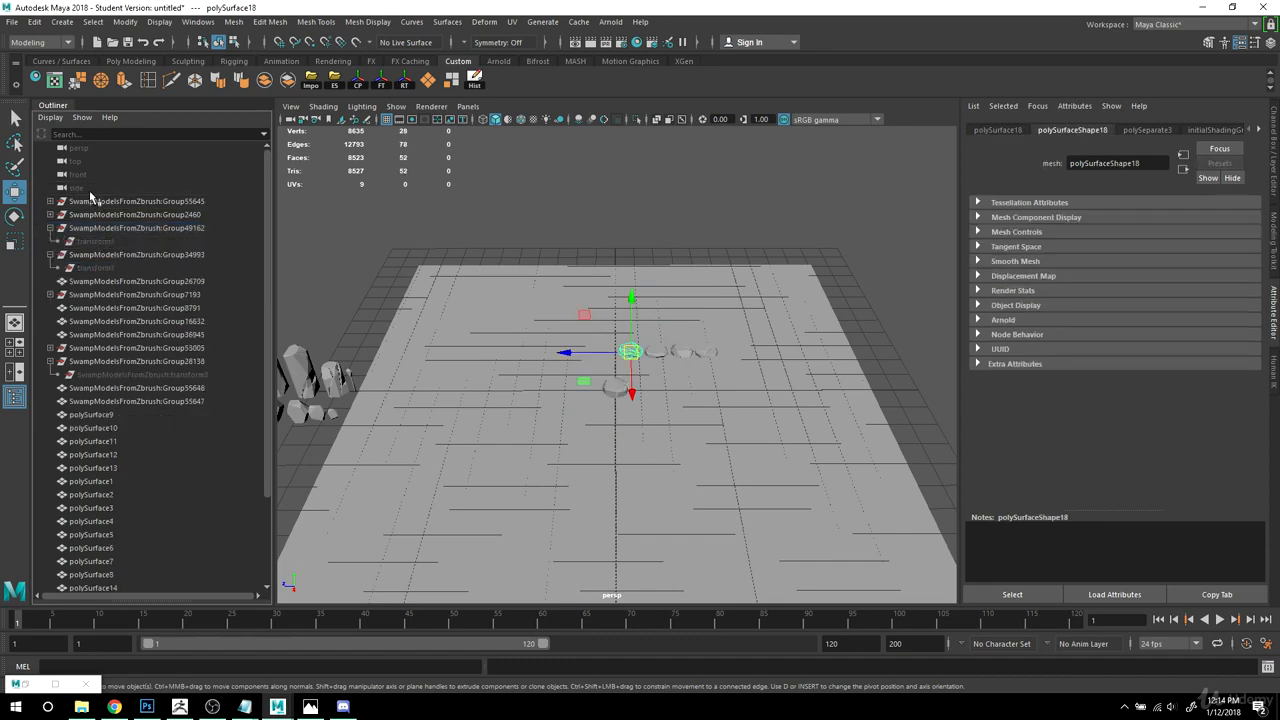
# Step: Freeze the transformations of polySurface15 at the origin and move it aside along Z
pyautogui.keyDown('alt'); pyautogui.moveTo(666, 314); pyautogui.dragTo(729, 437, button='right'); pyautogui.keyUp('alt')
pyautogui.keyDown('alt'); pyautogui.moveTo(729, 437); pyautogui.dragTo(720, 406, button='middle'); pyautogui.keyUp('alt')
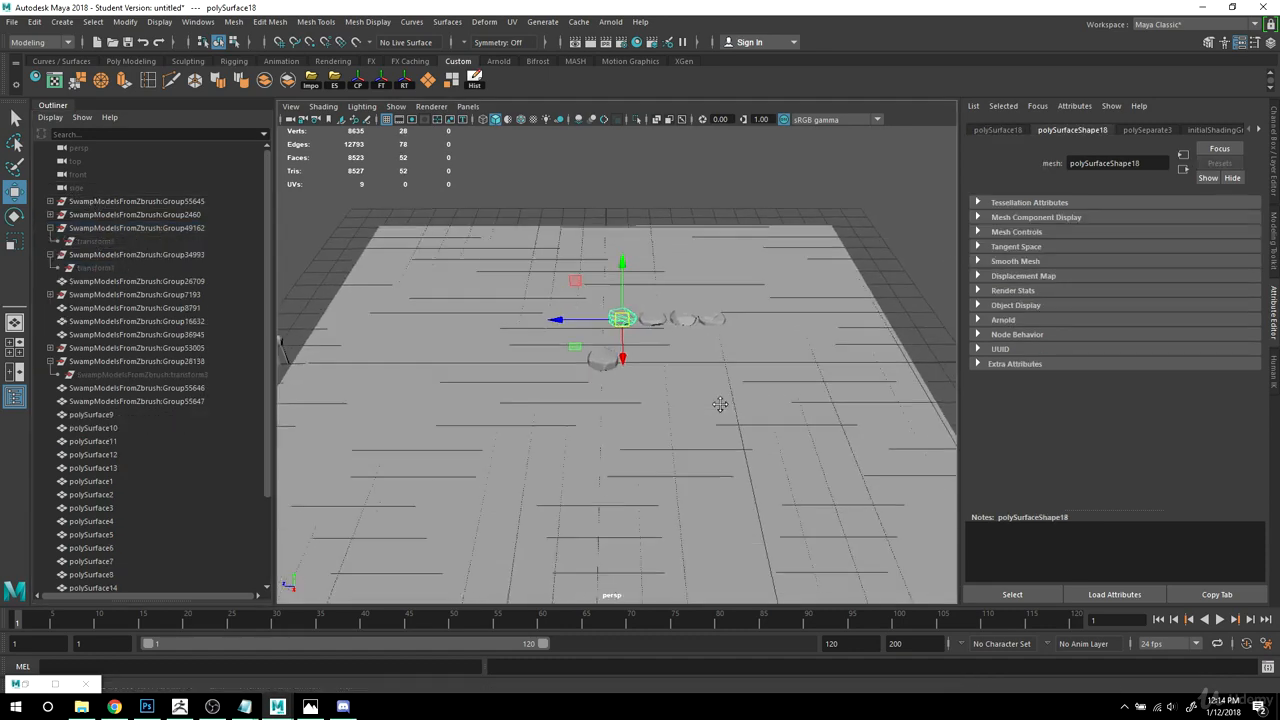
pyautogui.click(597, 357)
pyautogui.moveTo(700, 422)
pyautogui.keyDown('alt'); pyautogui.mouseDown()
pyautogui.moveTo(700, 377)
pyautogui.moveTo(694, 414)
pyautogui.mouseUp(); pyautogui.keyUp('alt')
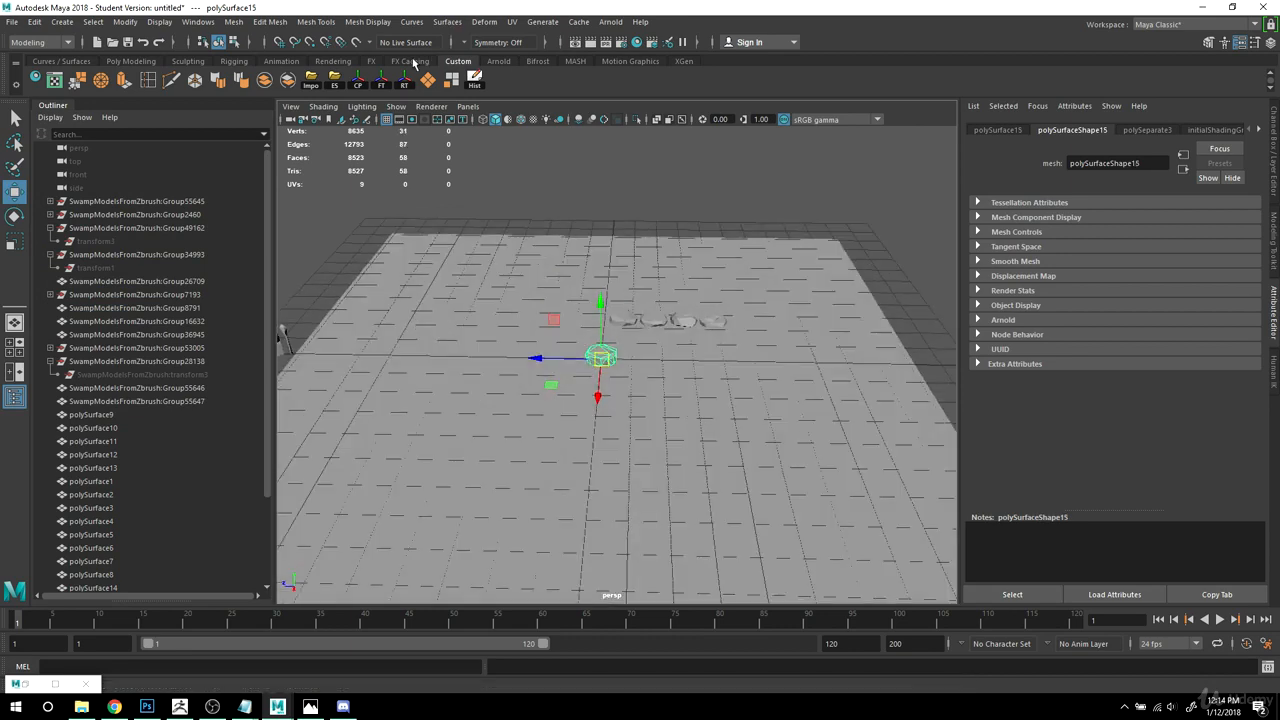
pyautogui.click(380, 84)
pyautogui.moveTo(540, 358); pyautogui.dragTo(431, 357)
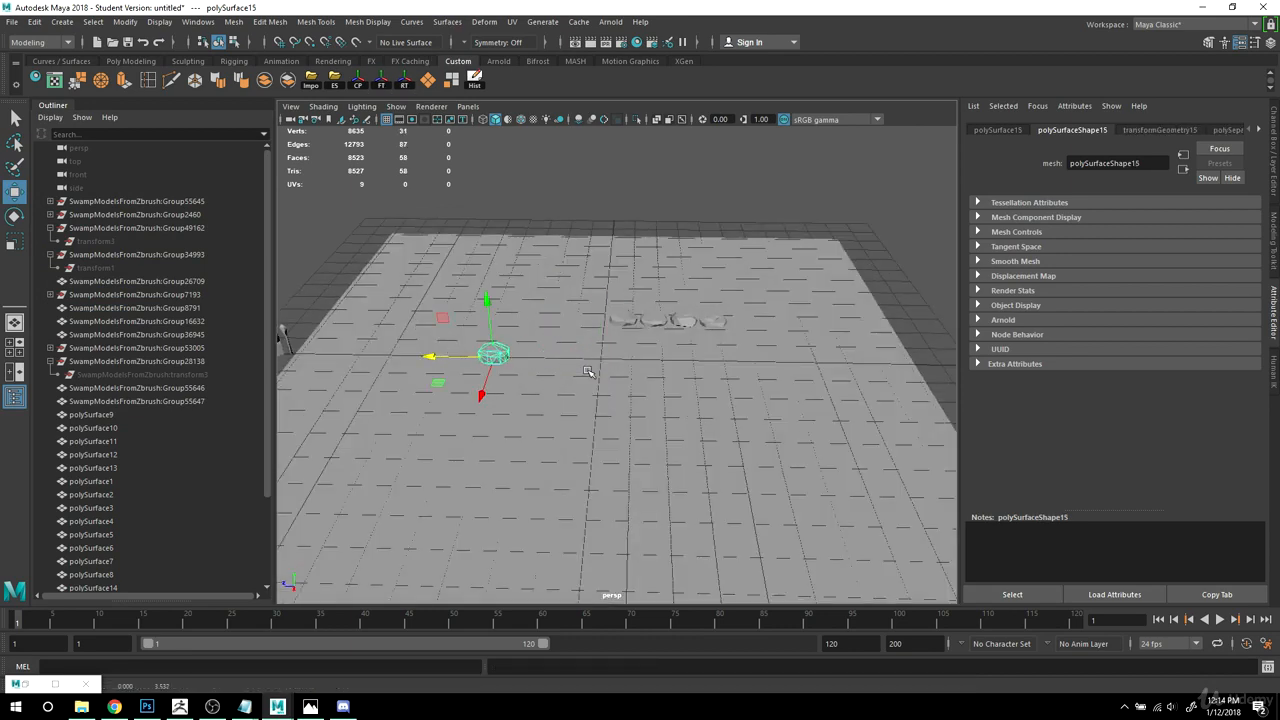
# Step: Snap the next round stone, polySurface18, to the grid origin, freeze its transformations, and line it up beside polySurface15
pyautogui.keyDown('alt'); pyautogui.moveTo(590, 374); pyautogui.dragTo(732, 417, button='right'); pyautogui.keyUp('alt')
pyautogui.click(628, 303)
pyautogui.press('x')
pyautogui.moveTo(625, 303); pyautogui.dragTo(435, 360)
pyautogui.click(380, 84)
# Step: Zero polySurface16 at the grid origin with frozen transformations and move it along Z to the end of the round-stone row
pyautogui.click(664, 302)
pyautogui.press('v')
pyautogui.moveTo(664, 302); pyautogui.dragTo(596, 368)
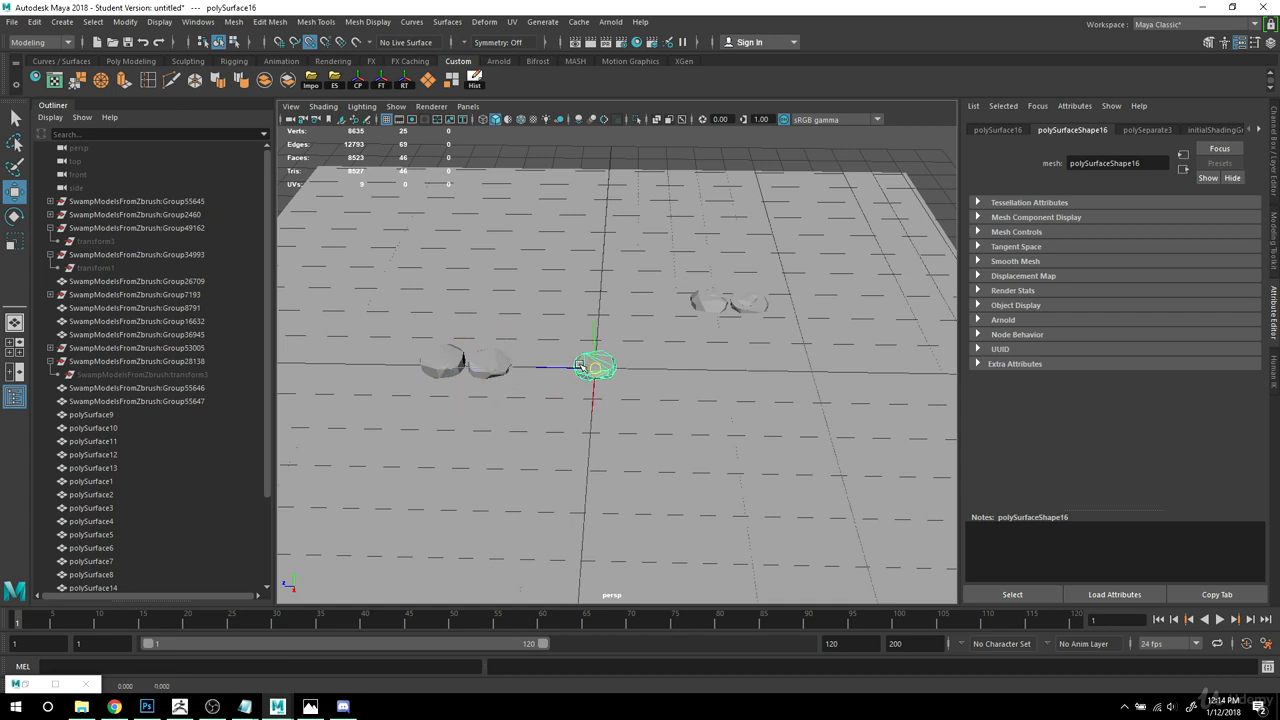
pyautogui.click(380, 84)
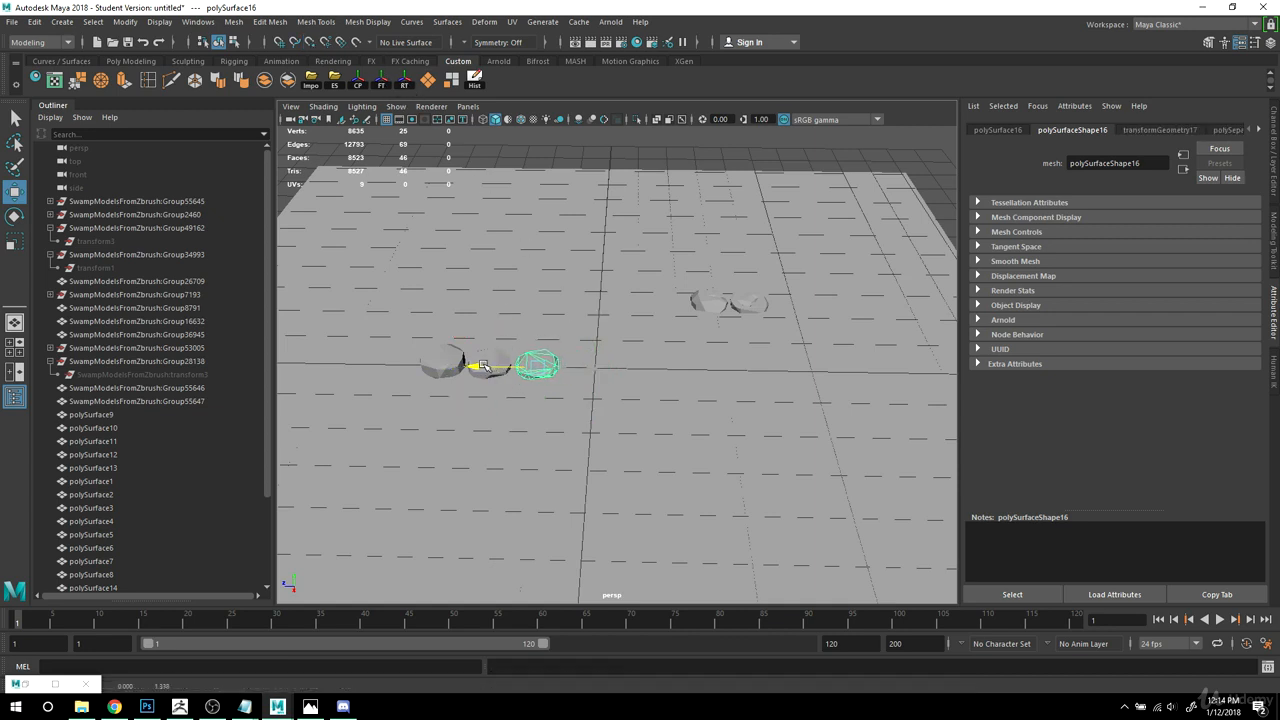
# Step: Zero polySurface14 at the origin and add it to the row, and snap the last round stone, polySurface17, to the origin
pyautogui.click(716, 303)
pyautogui.moveTo(716, 303); pyautogui.dragTo(326, 326)
pyautogui.click(383, 88)
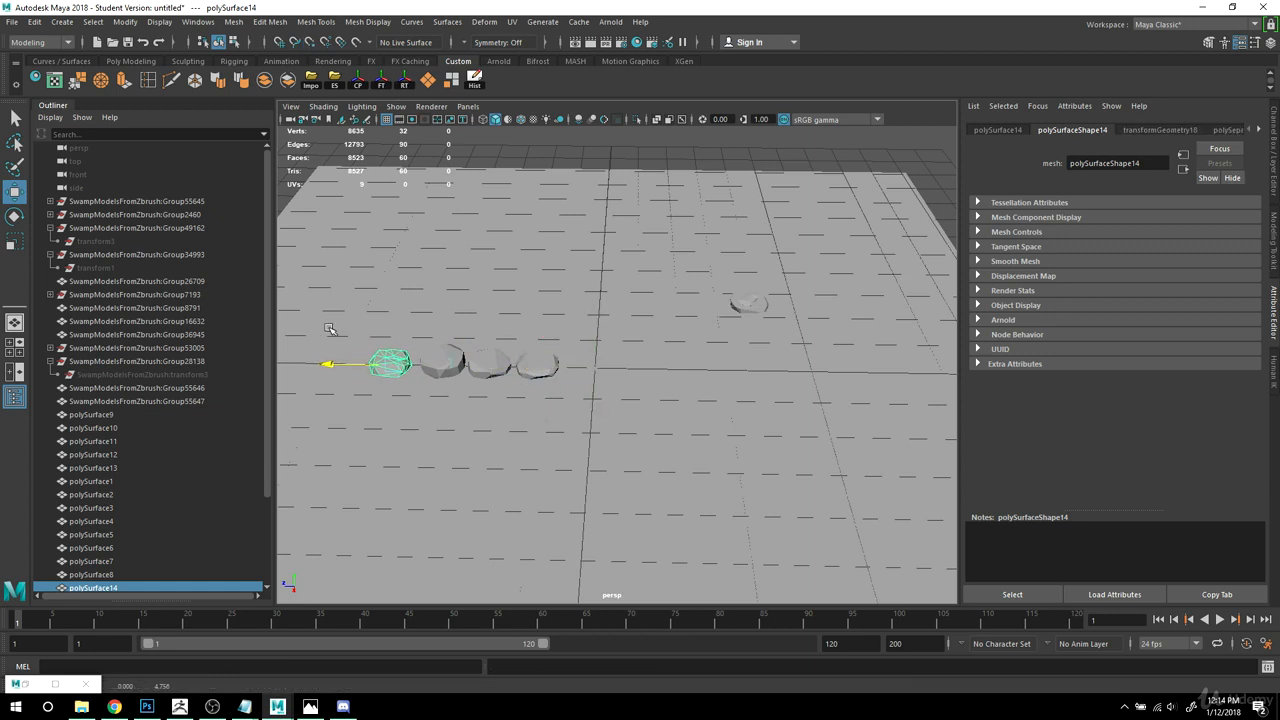
pyautogui.click(743, 303)
pyautogui.moveTo(750, 303); pyautogui.dragTo(595, 368)
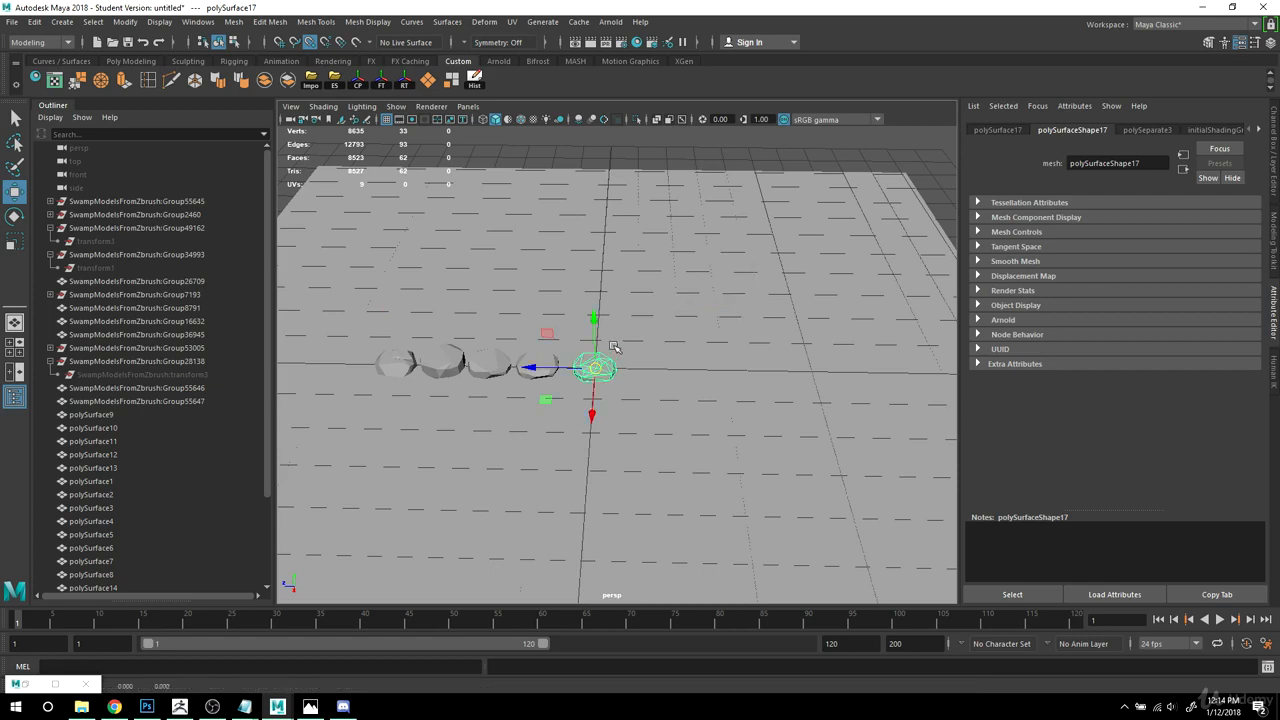
# Step: Move the five round stones off the ground plane into a row in front of the carved stones
pyautogui.keyDown('alt'); pyautogui.moveTo(690, 365); pyautogui.dragTo(735, 375); pyautogui.keyUp('alt')
pyautogui.moveTo(520, 369); pyautogui.dragTo(463, 387)
pyautogui.click(476, 340)
pyautogui.click(463, 387)
# Step: Move the two statues and the remaining small pieces together onto the ground plane
pyautogui.keyDown('alt'); pyautogui.moveTo(791, 363); pyautogui.dragTo(868, 332); pyautogui.keyUp('alt')
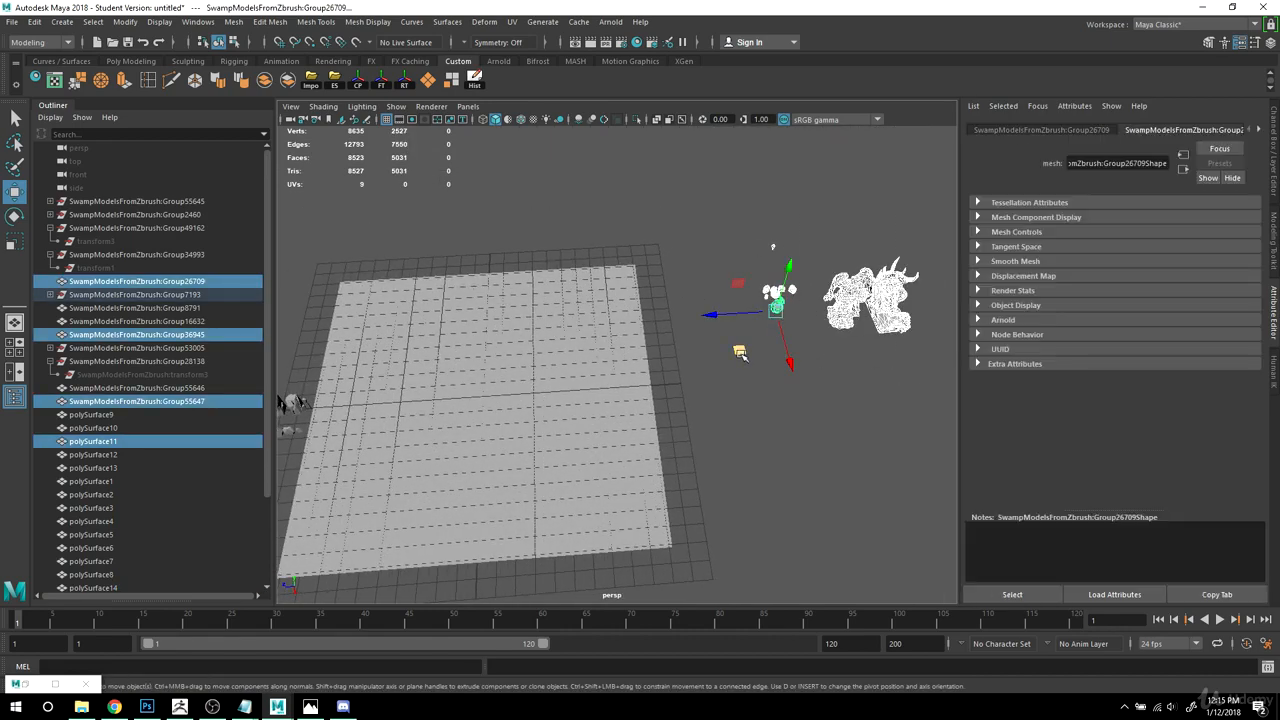
pyautogui.moveTo(740, 353)
pyautogui.keyDown('alt'); pyautogui.mouseDown()
pyautogui.moveTo(449, 371)
pyautogui.moveTo(707, 378)
pyautogui.moveTo(626, 371)
pyautogui.moveTo(663, 212)
pyautogui.mouseUp(); pyautogui.keyUp('alt')
pyautogui.click(517, 380)
# Step: Snap polySurface11 to the grid origin with frozen transformations and move it clear of the origin
pyautogui.click(596, 268)
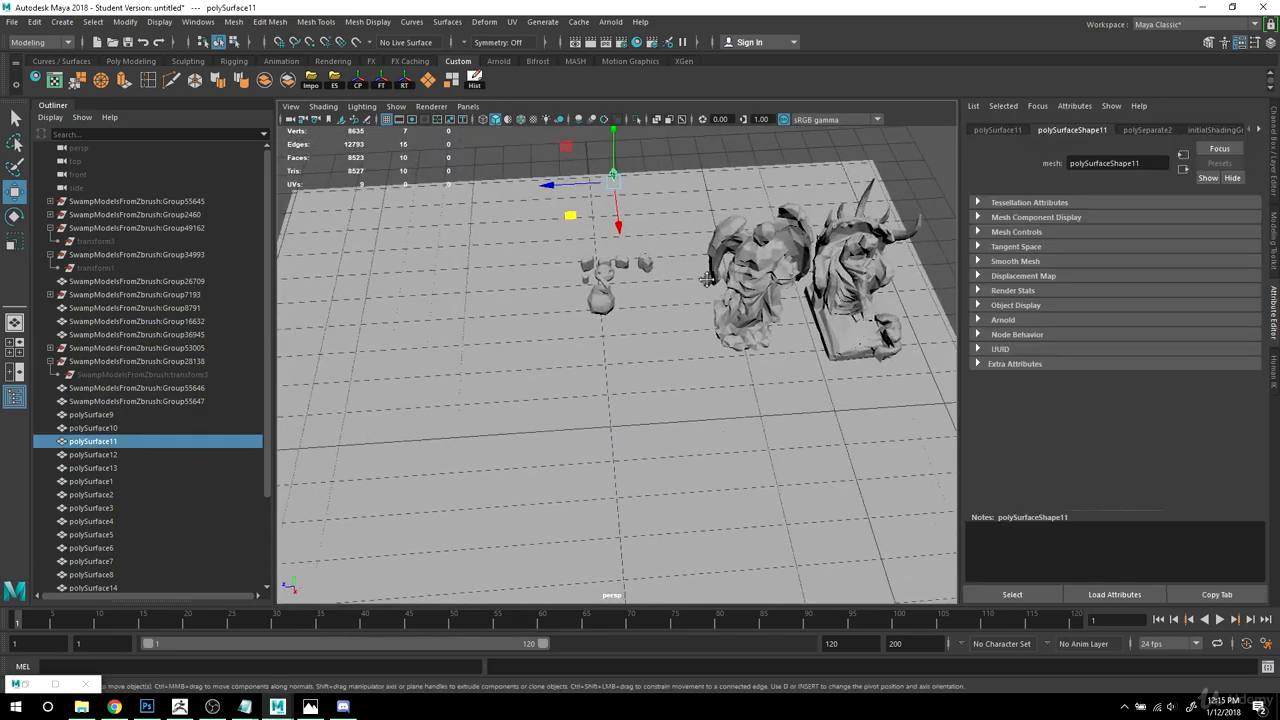
pyautogui.press('v')
pyautogui.scroll(-5, 619, 455)
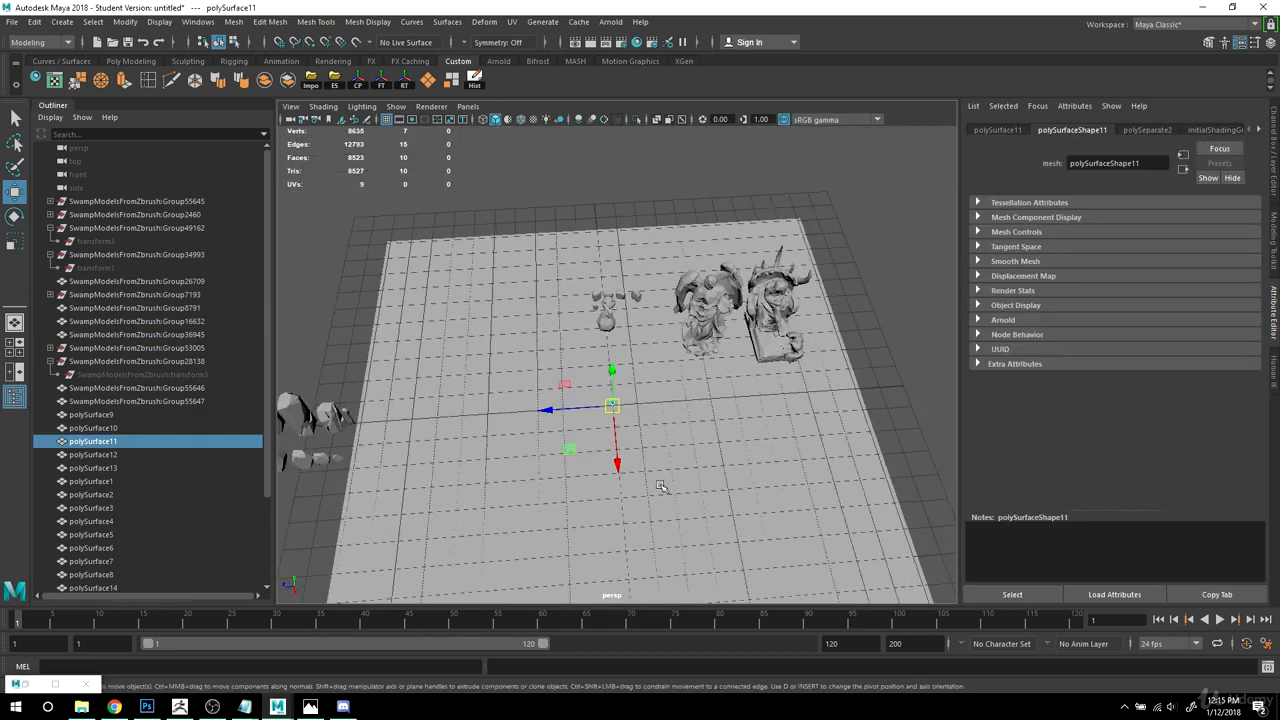
pyautogui.scroll(3, 657, 486)
pyautogui.keyDown('alt'); pyautogui.moveTo(510, 340); pyautogui.dragTo(556, 344); pyautogui.keyUp('alt')
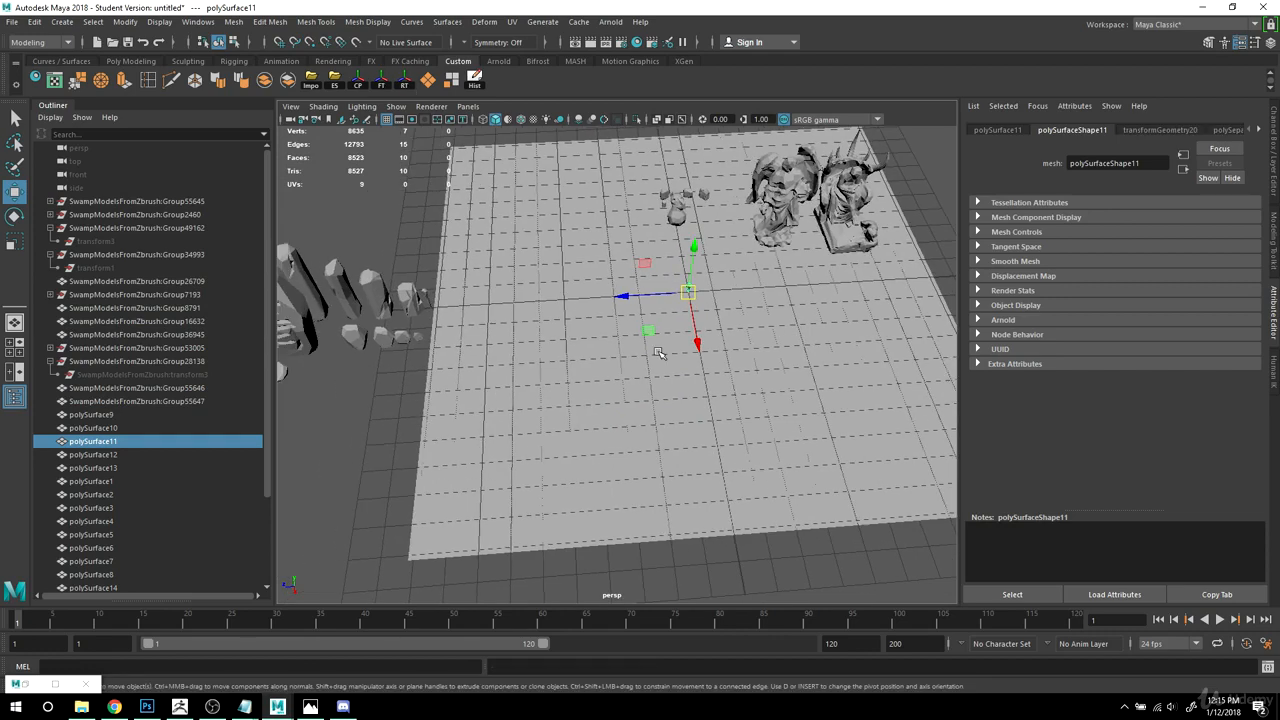
pyautogui.keyDown('alt'); pyautogui.moveTo(642, 281); pyautogui.dragTo(631, 352); pyautogui.keyUp('alt')
# Step: Zero Group26709 at the origin with frozen transformations and place it off the plane beside the round-stone row
pyautogui.click(656, 223)
pyautogui.scroll(2, 727, 291)
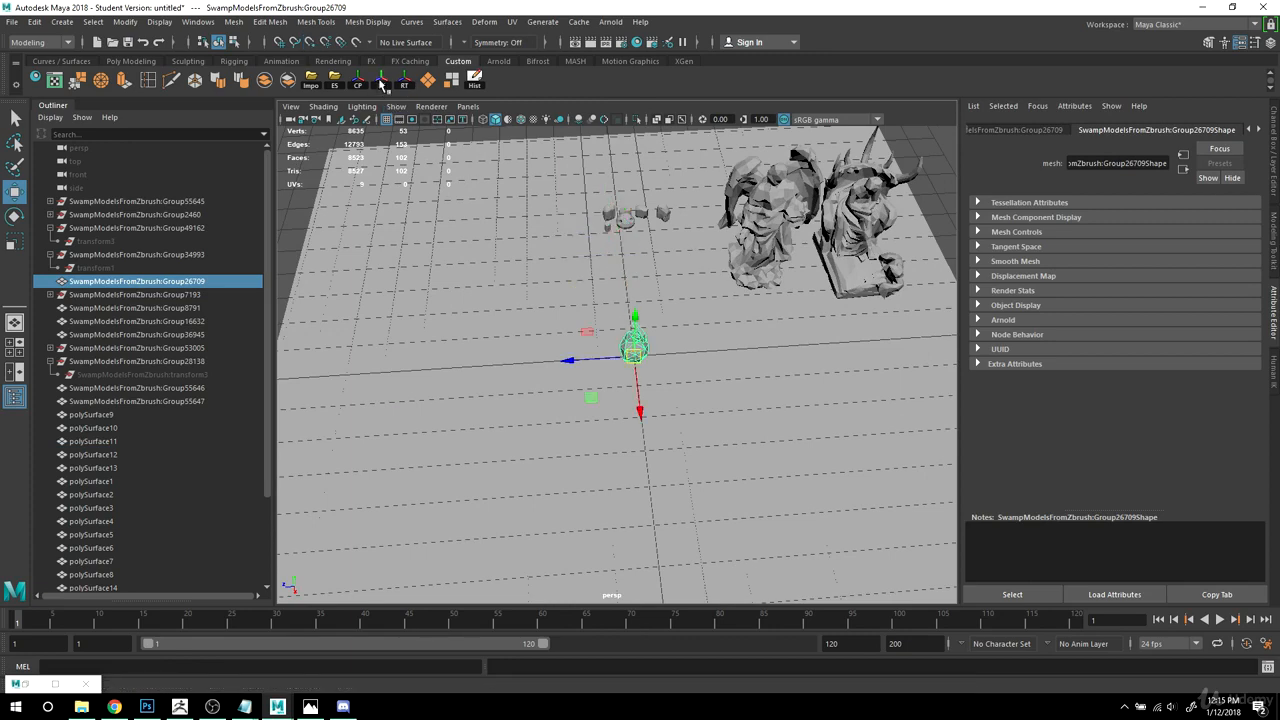
pyautogui.keyDown('alt'); pyautogui.moveTo(600, 300); pyautogui.dragTo(700, 262); pyautogui.keyUp('alt')
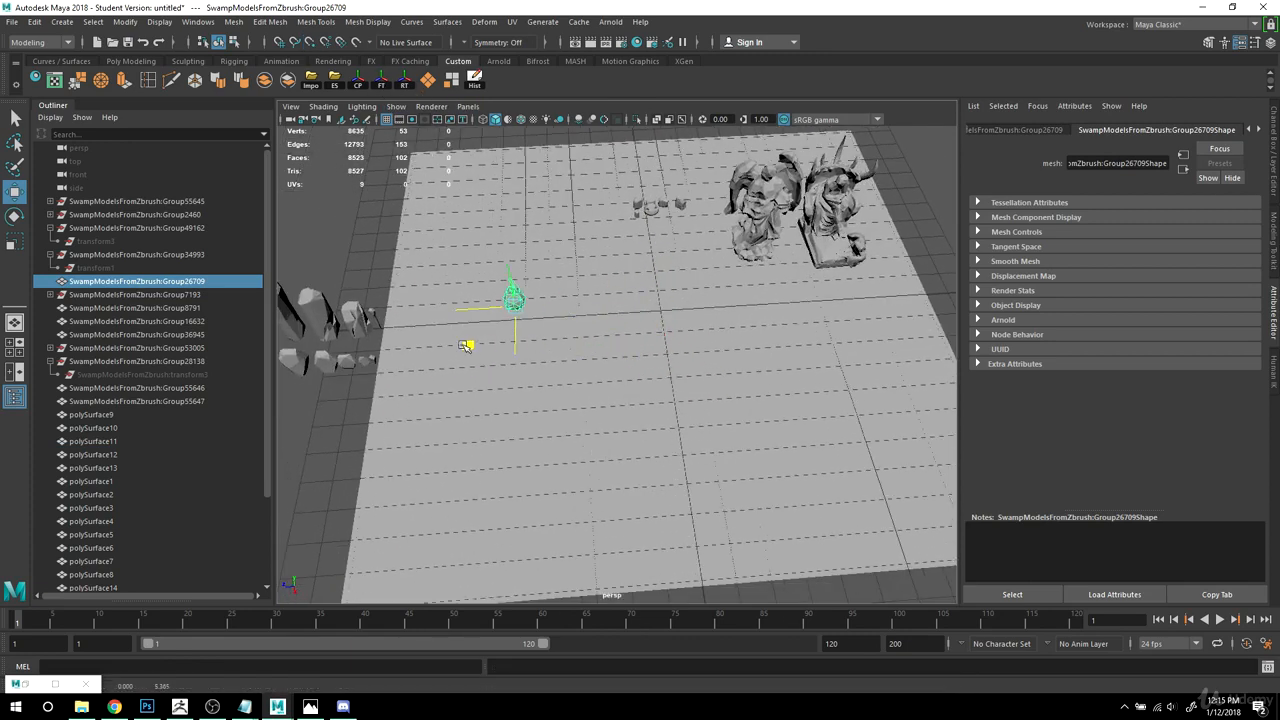
pyautogui.moveTo(471, 346); pyautogui.dragTo(282, 424)
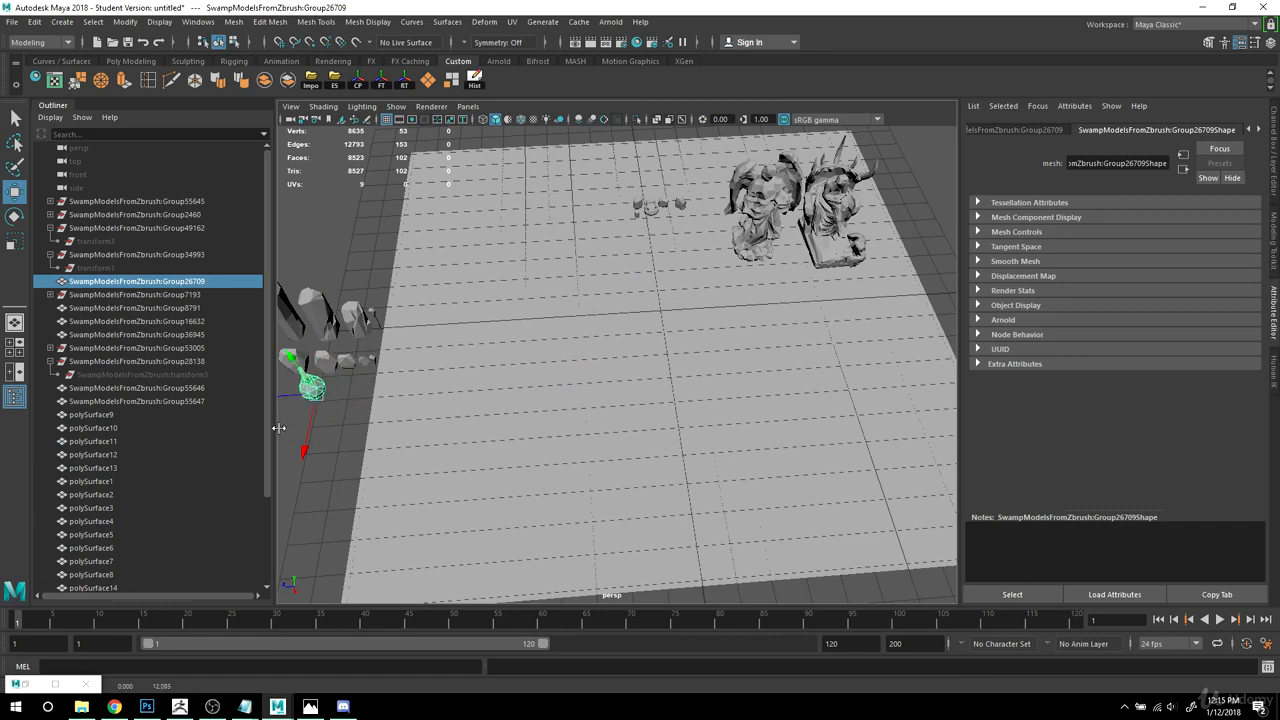
pyautogui.keyDown('alt'); pyautogui.moveTo(445, 420); pyautogui.dragTo(729, 404, button='middle'); pyautogui.keyUp('alt')
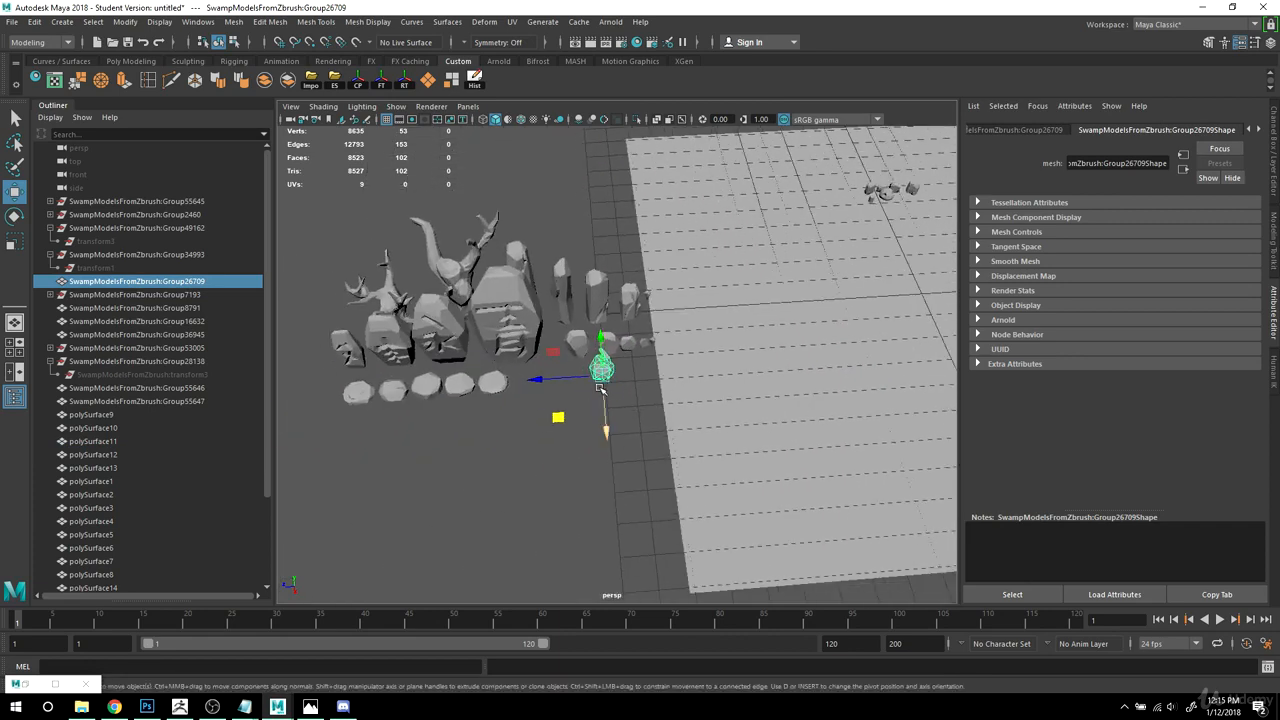
pyautogui.moveTo(559, 418); pyautogui.dragTo(509, 408)
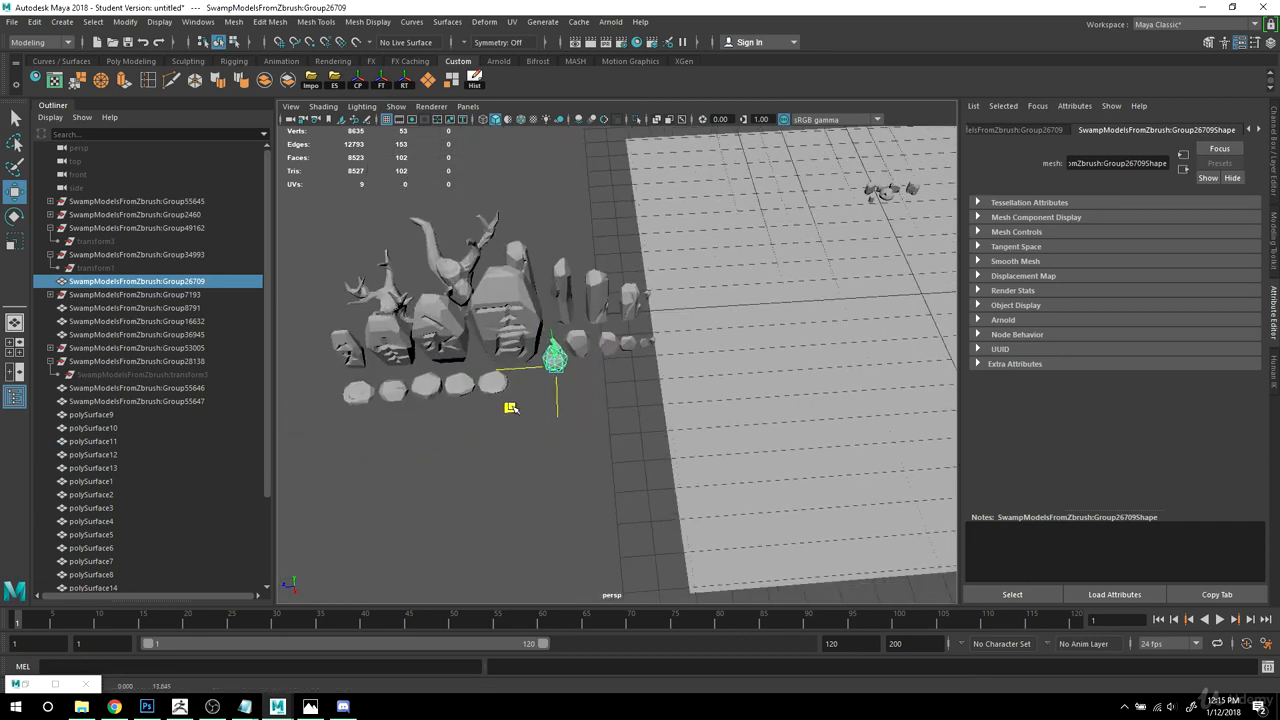
# Step: Unparent polySurface19 through polySurface24 from Group7193 to the top level of the scene
pyautogui.keyDown('alt'); pyautogui.moveTo(890, 281); pyautogui.dragTo(575, 398, button='middle'); pyautogui.keyUp('alt')
pyautogui.keyDown('alt'); pyautogui.moveTo(600, 396); pyautogui.dragTo(773, 390, button='right'); pyautogui.keyUp('alt')
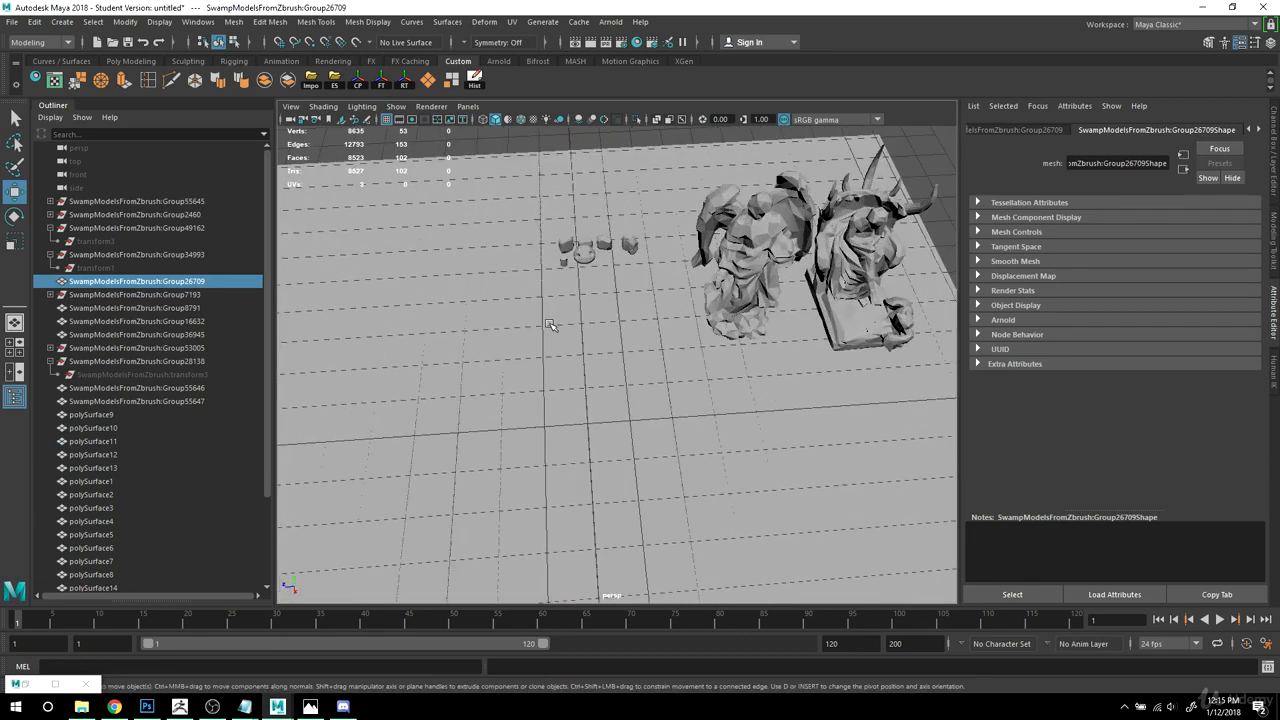
pyautogui.scroll(1, 549, 324)
pyautogui.keyDown('alt'); pyautogui.moveTo(610, 356); pyautogui.dragTo(640, 343, button='middle'); pyautogui.keyUp('alt')
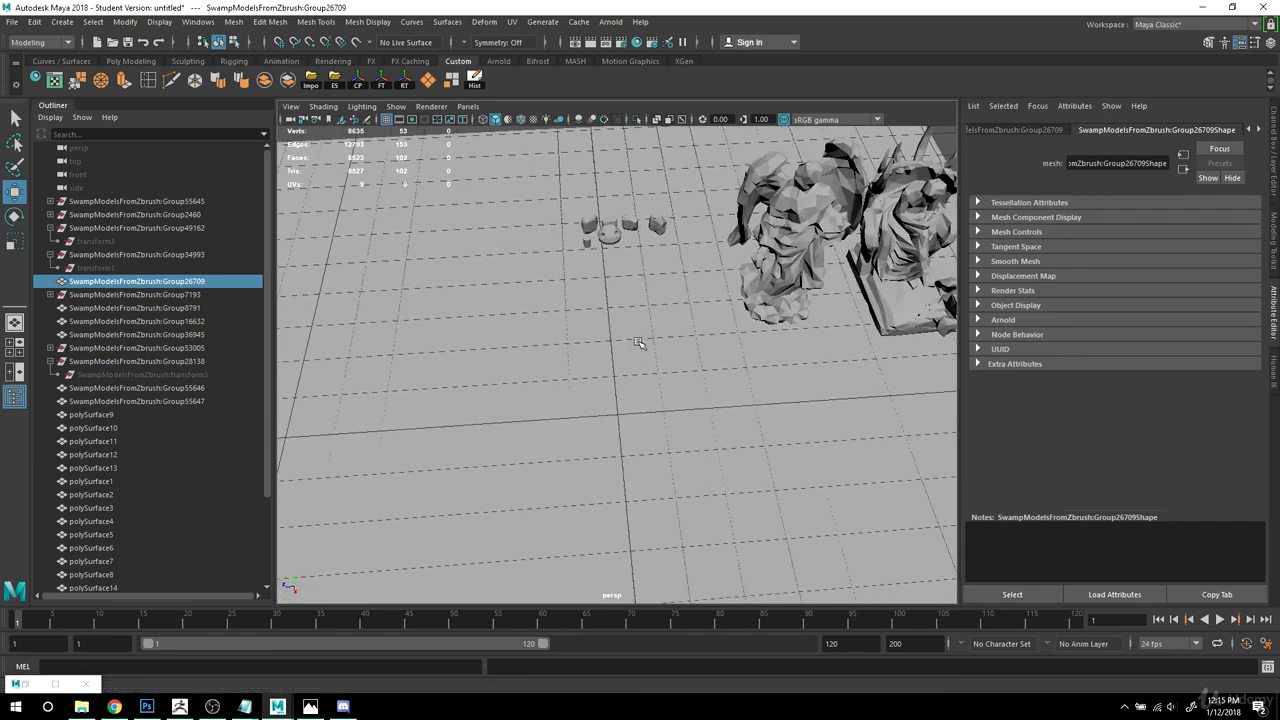
pyautogui.click(590, 225)
pyautogui.click(130, 296)
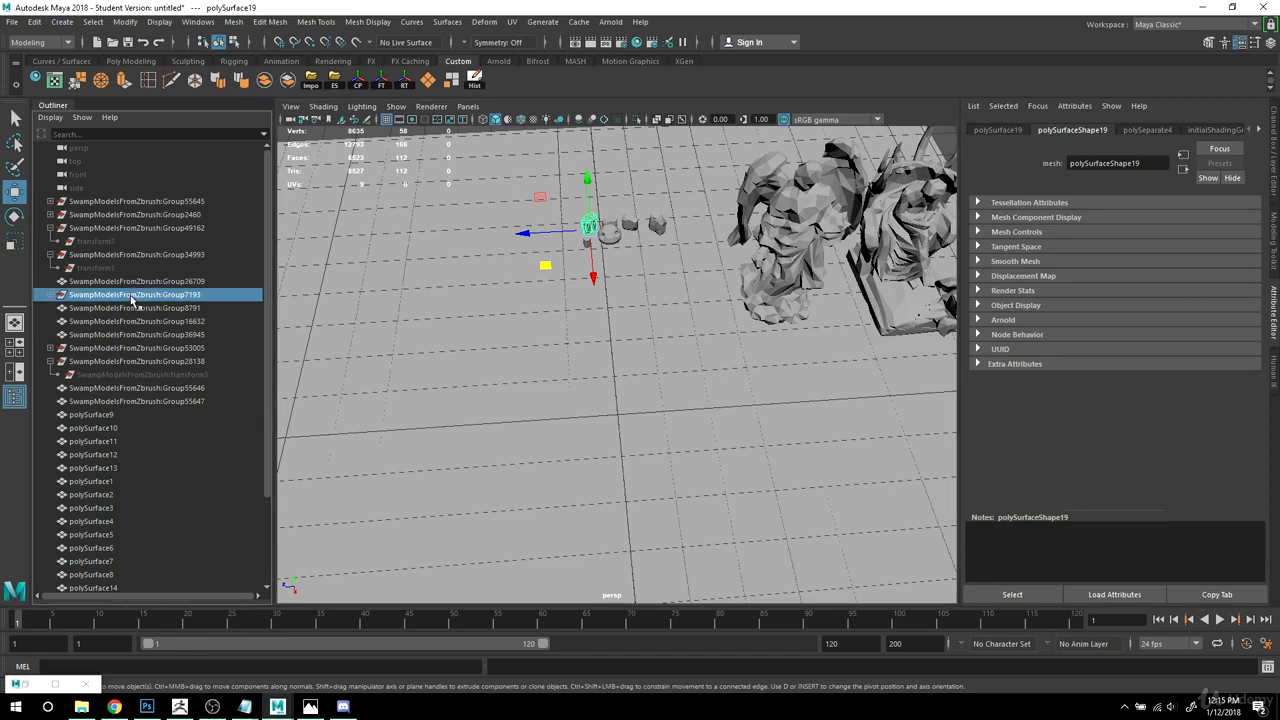
pyautogui.click(50, 295)
pyautogui.click(100, 308)
pyautogui.keyDown('shift'); pyautogui.click(100, 375); pyautogui.keyUp('shift')
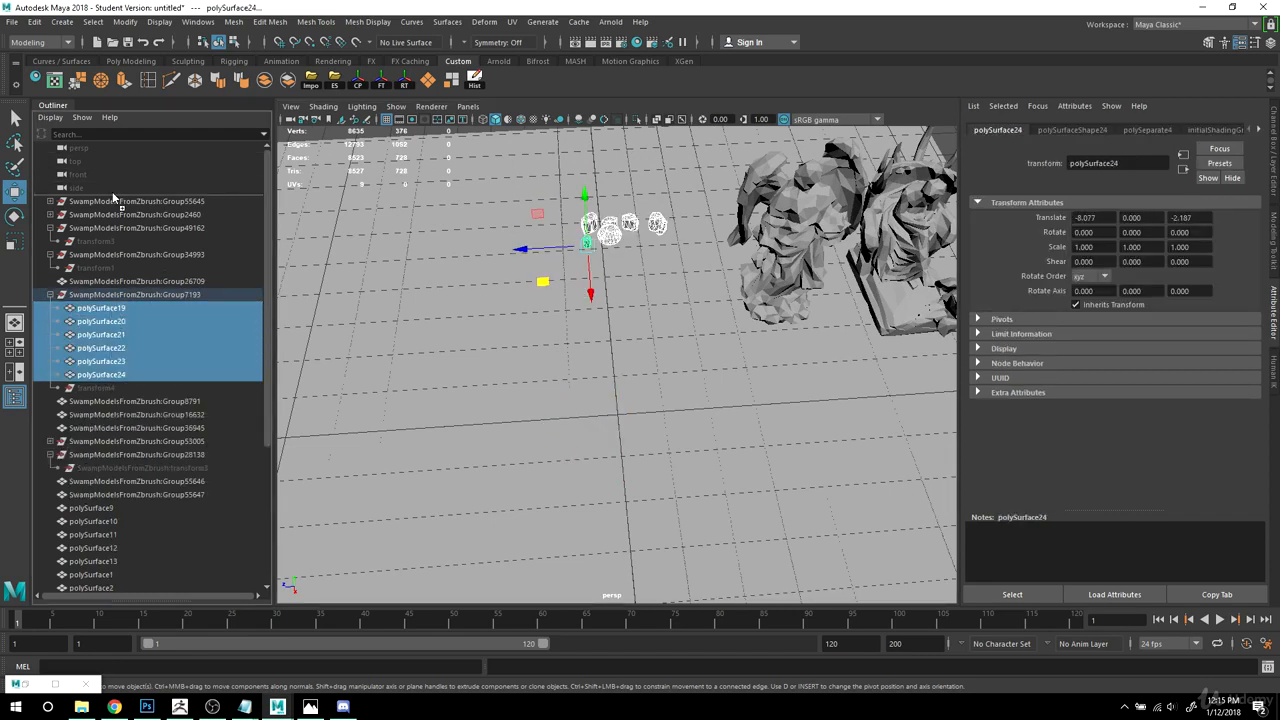
pyautogui.moveTo(113, 196); pyautogui.dragTo(113, 196, button='middle')
# Step: Snap polySurface24 to the grid origin, freeze its transformations, and move it aside along Z
pyautogui.scroll(1, 731, 311)
pyautogui.moveTo(606, 386)
pyautogui.keyDown('alt'); pyautogui.mouseDown(button='middle')
pyautogui.moveTo(620, 366)
pyautogui.moveTo(592, 398)
pyautogui.mouseUp(button='middle'); pyautogui.keyUp('alt')
pyautogui.scroll(1, 655, 374)
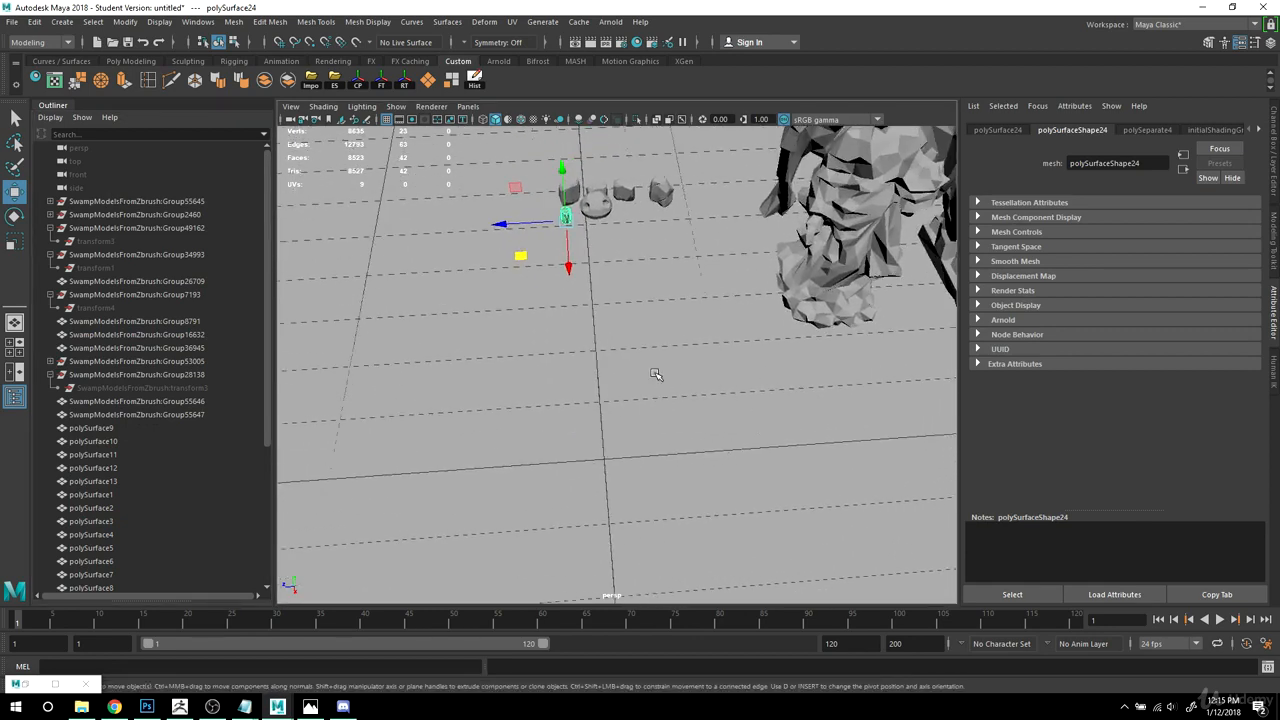
pyautogui.keyDown('alt'); pyautogui.moveTo(655, 374); pyautogui.dragTo(648, 337); pyautogui.keyUp('alt')
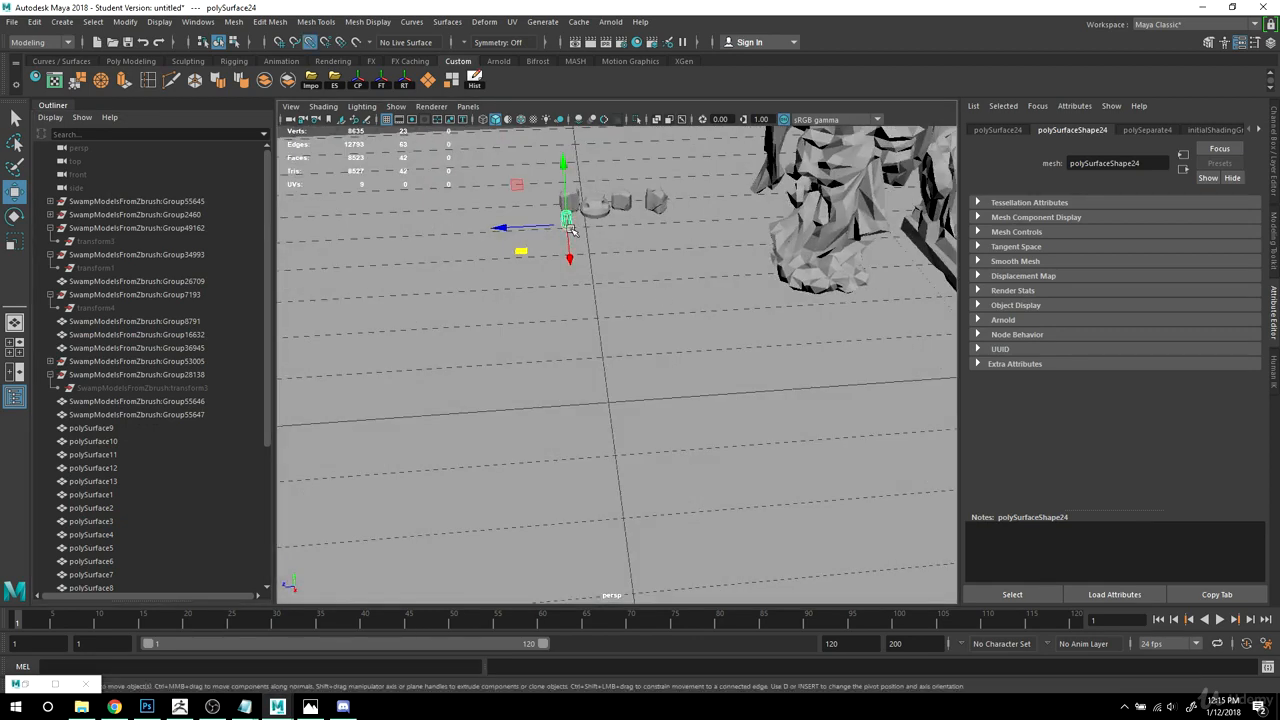
pyautogui.moveTo(570, 229); pyautogui.dragTo(617, 402)
pyautogui.keyDown('alt'); pyautogui.moveTo(565, 440); pyautogui.dragTo(660, 430); pyautogui.keyUp('alt')
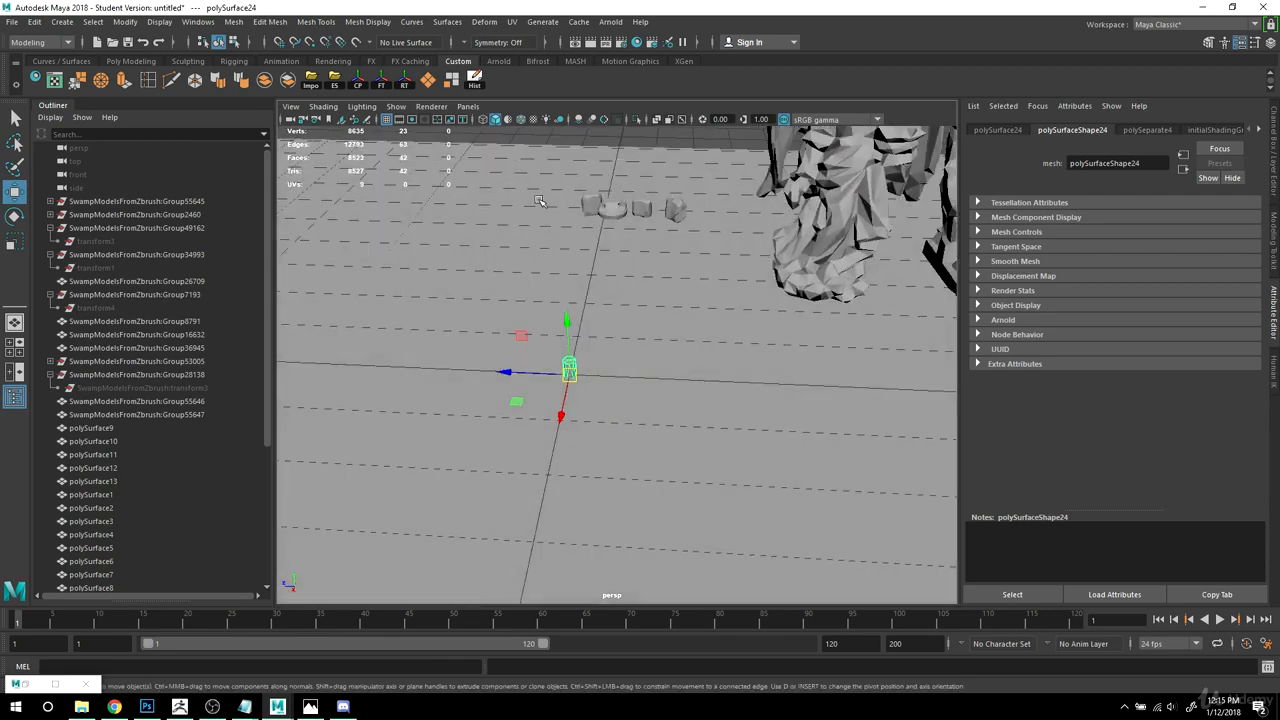
pyautogui.click(382, 82)
pyautogui.keyDown('alt'); pyautogui.moveTo(486, 338); pyautogui.dragTo(402, 385); pyautogui.keyUp('alt')
# Step: Zero polySurface21 at the grid origin with frozen transformations and line it up beside polySurface24
pyautogui.click(597, 207)
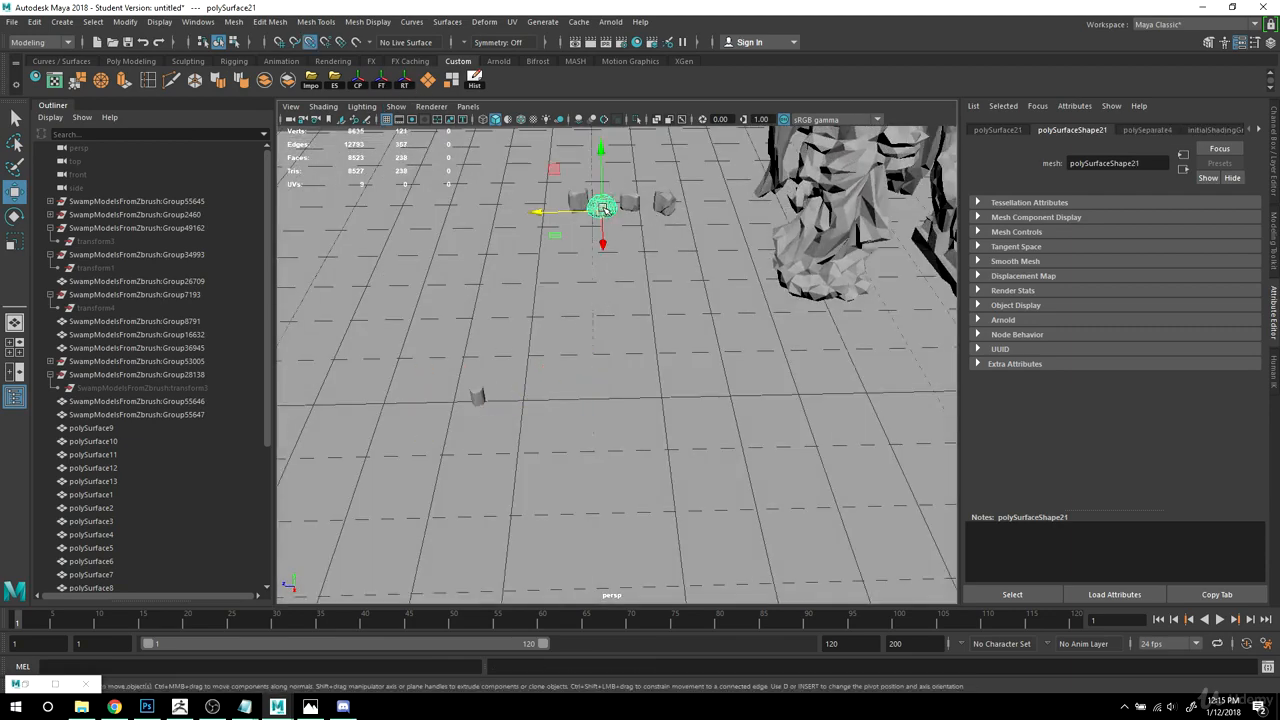
pyautogui.moveTo(597, 207); pyautogui.dragTo(619, 412)
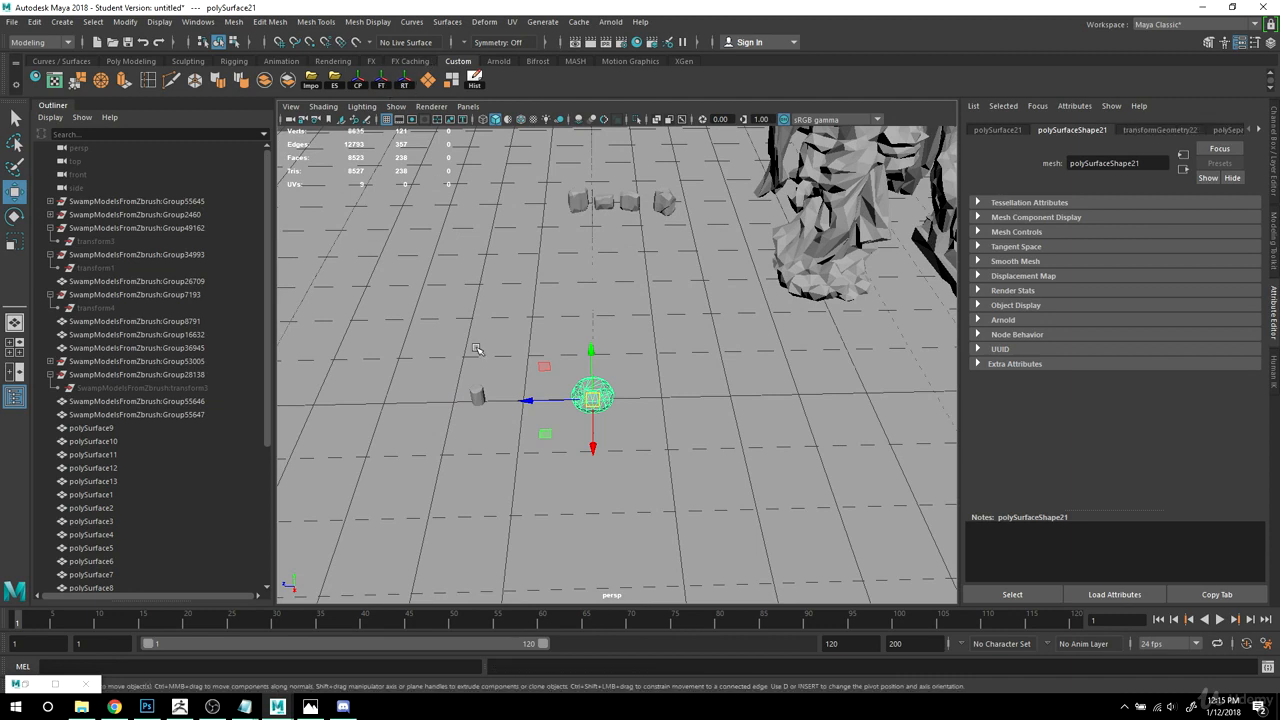
pyautogui.moveTo(528, 403); pyautogui.dragTo(336, 400)
# Step: Snap polySurface19 to the grid origin, freeze its transformations, and move it along Z beside polySurface21
pyautogui.click(576, 200)
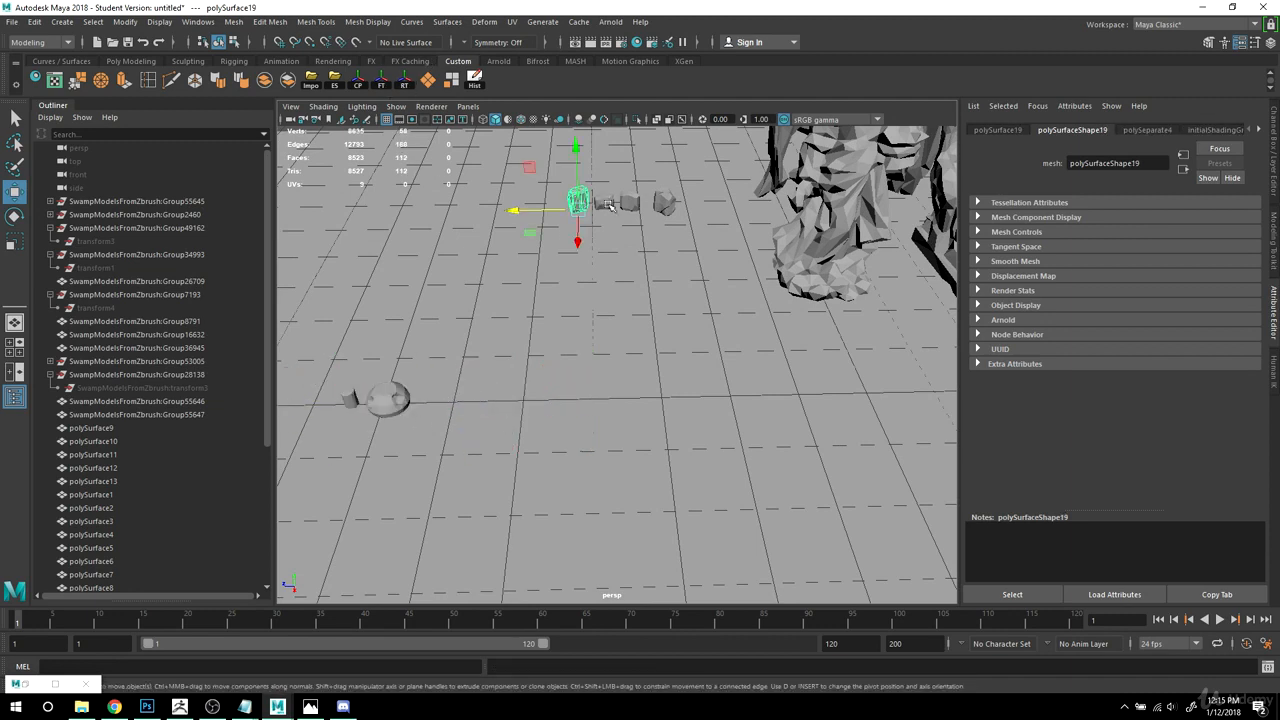
pyautogui.moveTo(608, 205); pyautogui.dragTo(599, 466)
pyautogui.click(390, 84)
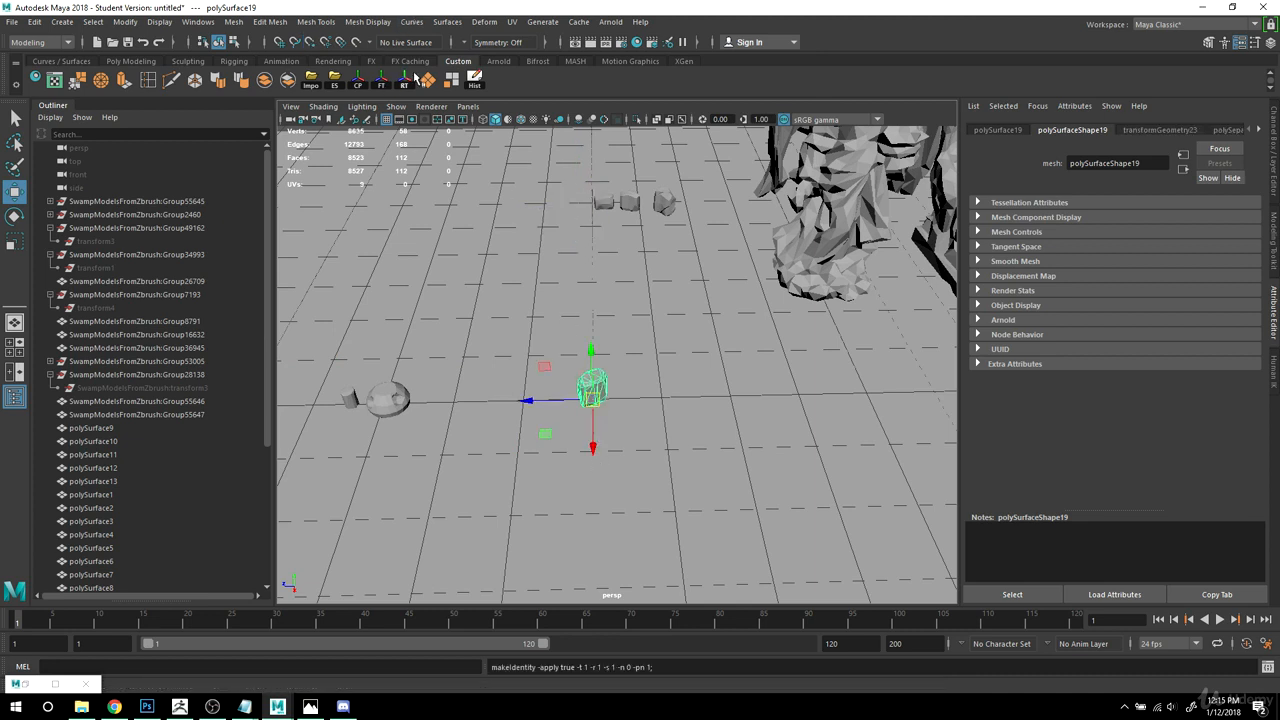
pyautogui.moveTo(530, 399); pyautogui.dragTo(376, 400)
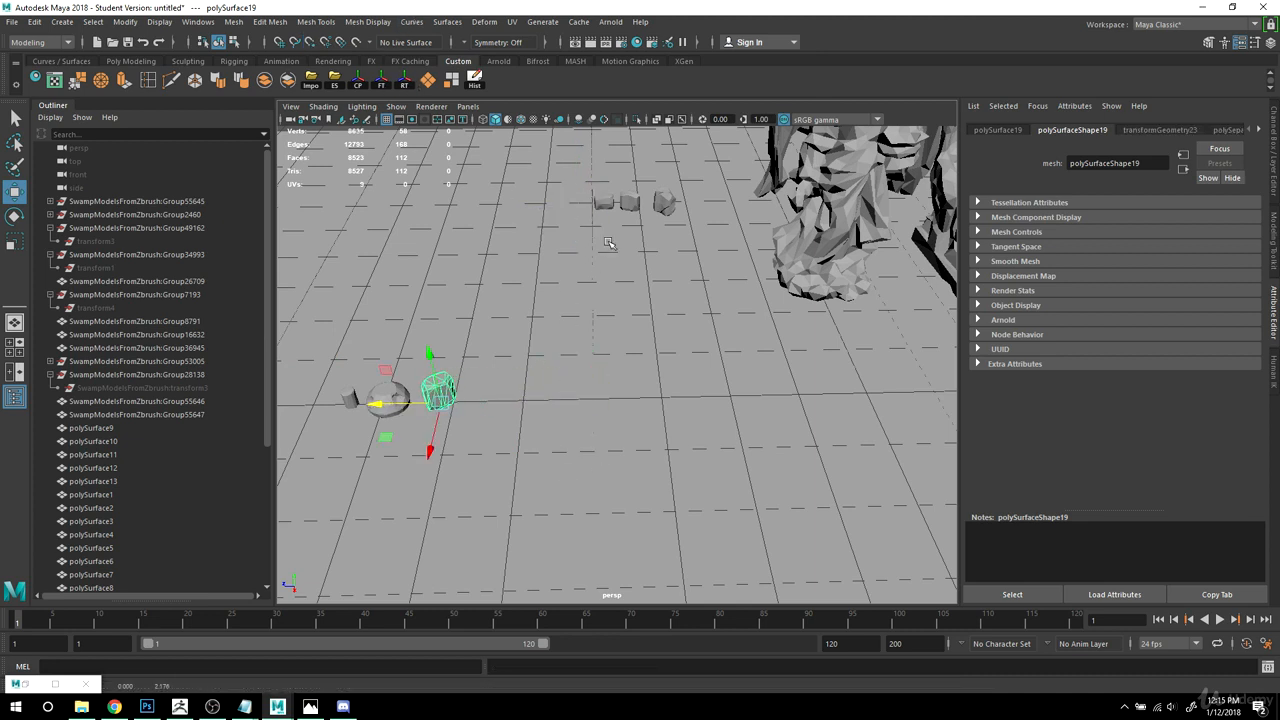
# Step: Line up polySurface23 and the last two small pieces beside polySurface19, zeroing each at the origin with frozen transformations
pyautogui.click(607, 212)
pyautogui.moveTo(607, 212); pyautogui.dragTo(410, 404)
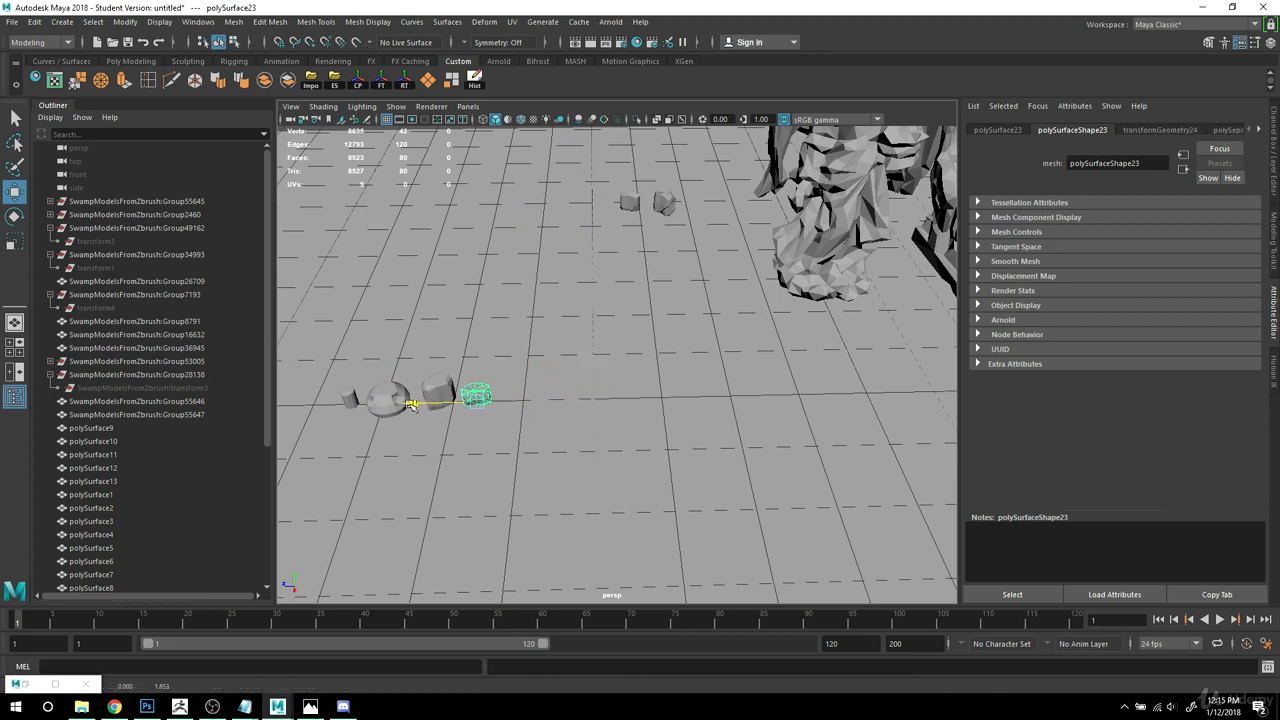
pyautogui.click(629, 201)
pyautogui.moveTo(629, 201); pyautogui.dragTo(478, 391)
pyautogui.click(665, 199)
pyautogui.moveTo(665, 199); pyautogui.dragTo(545, 346)
# Step: Select the row of six small pieces and move it off the ground plane toward the other finished rows
pyautogui.moveTo(374, 263); pyautogui.dragTo(786, 486)
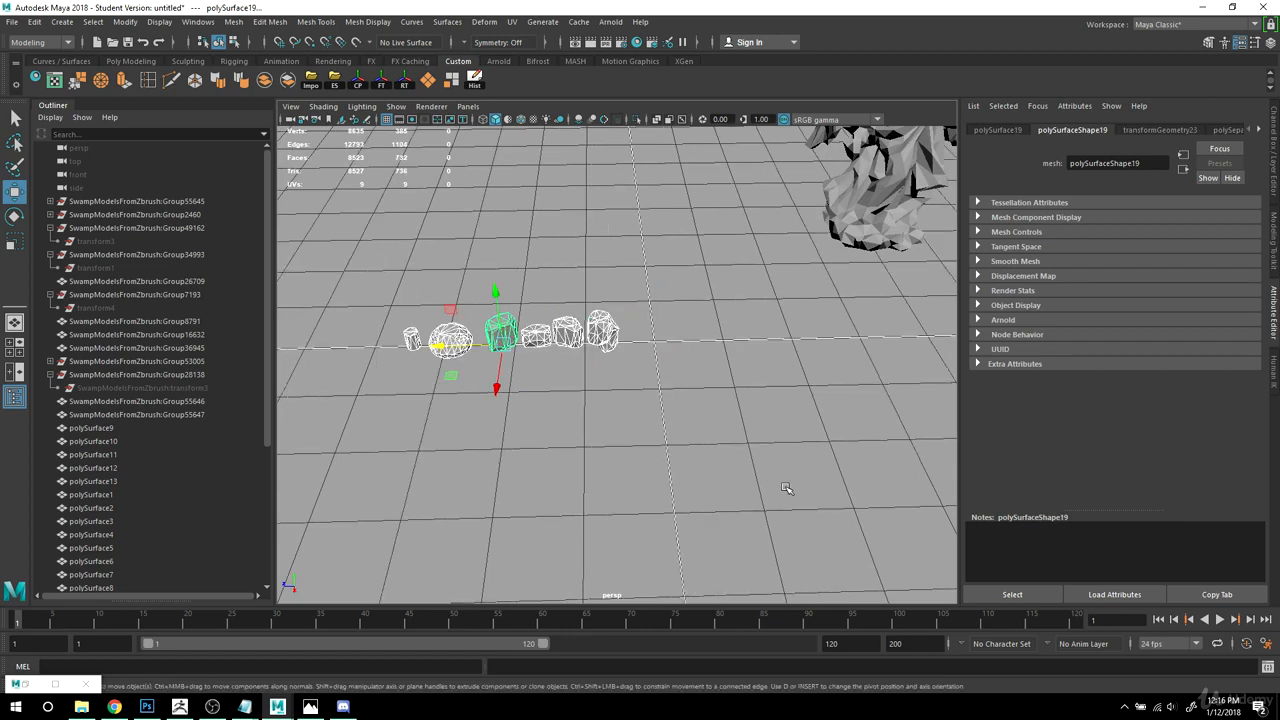
pyautogui.keyDown('alt'); pyautogui.moveTo(783, 474); pyautogui.dragTo(545, 455, button='right'); pyautogui.keyUp('alt')
pyautogui.keyDown('alt'); pyautogui.moveTo(545, 455); pyautogui.dragTo(652, 420, button='middle'); pyautogui.keyUp('alt')
pyautogui.moveTo(652, 368); pyautogui.dragTo(437, 407)
# Step: Select the winged statue, Group36945, and snap it to the grid origin
pyautogui.click(571, 157)
pyautogui.keyDown('alt'); pyautogui.moveTo(885, 272); pyautogui.dragTo(962, 300, button='right'); pyautogui.keyUp('alt')
pyautogui.keyDown('alt'); pyautogui.moveTo(962, 300); pyautogui.dragTo(626, 375, button='middle'); pyautogui.keyUp('alt')
pyautogui.click(581, 337)
pyautogui.keyDown('alt'); pyautogui.moveTo(626, 375); pyautogui.dragTo(538, 403); pyautogui.keyUp('alt')
pyautogui.keyDown('alt'); pyautogui.moveTo(538, 403); pyautogui.dragTo(673, 293, button='middle'); pyautogui.keyUp('alt')
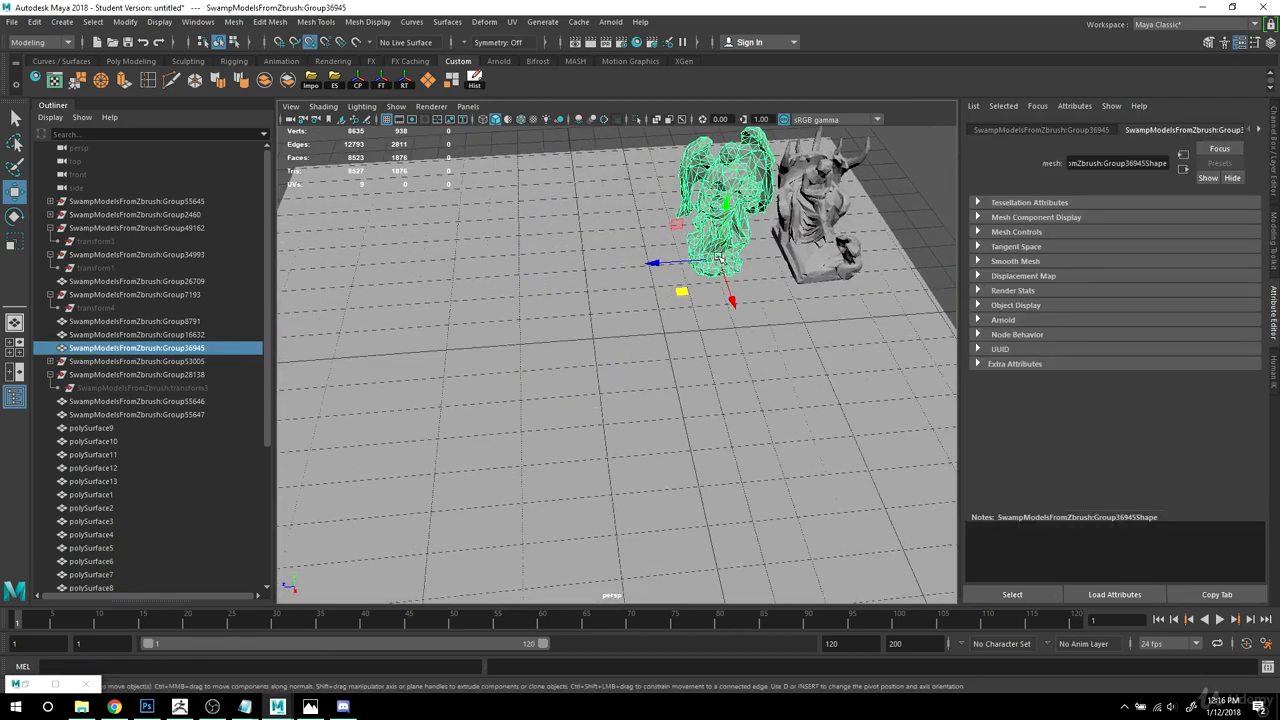
pyautogui.moveTo(718, 258); pyautogui.dragTo(580, 287)
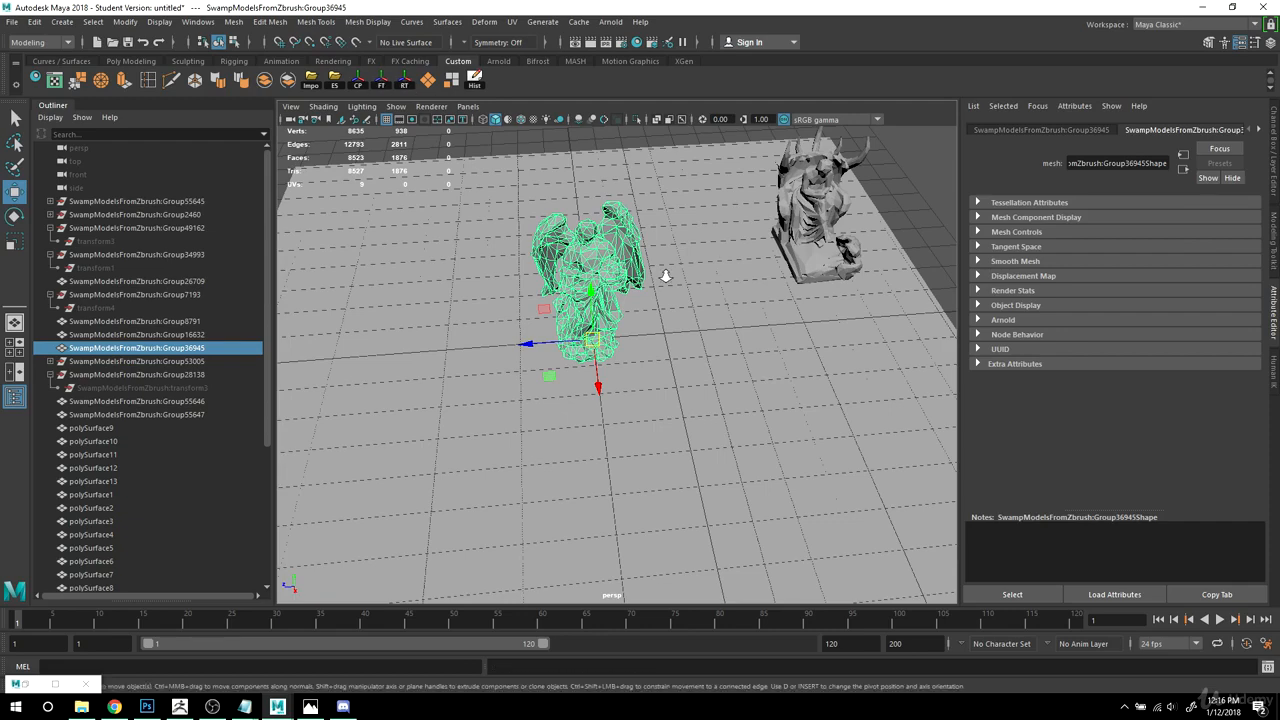
# Step: Move the winged statue off the ground plane to the outer end of the finished rows
pyautogui.keyDown('alt'); pyautogui.moveTo(666, 274); pyautogui.dragTo(450, 413, button='right'); pyautogui.keyUp('alt')
pyautogui.keyDown('alt'); pyautogui.moveTo(450, 413); pyautogui.dragTo(523, 370, button='middle'); pyautogui.keyUp('alt')
pyautogui.moveTo(636, 346); pyautogui.dragTo(336, 391)
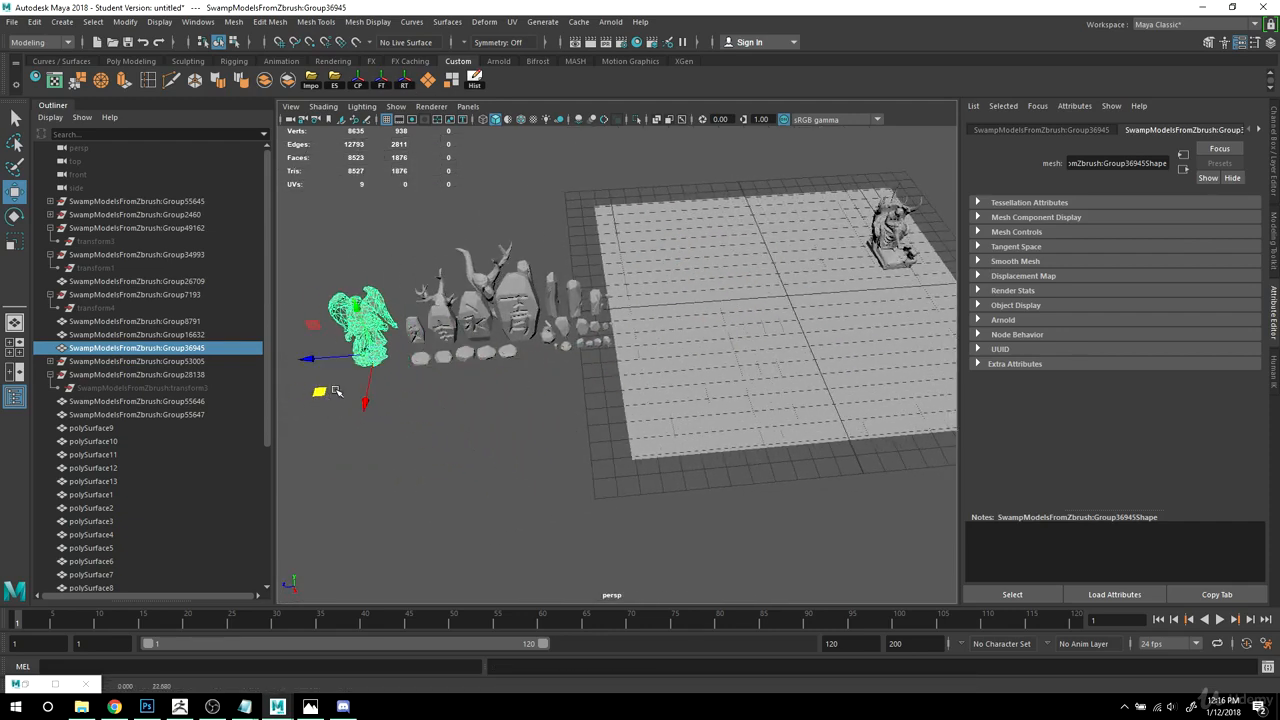
# Step: Snap the horned statue, Group55647, to the grid origin and move it off the ground plane beside the winged statue
pyautogui.click(906, 252)
pyautogui.keyDown('alt'); pyautogui.moveTo(906, 252); pyautogui.dragTo(745, 281); pyautogui.keyUp('alt')
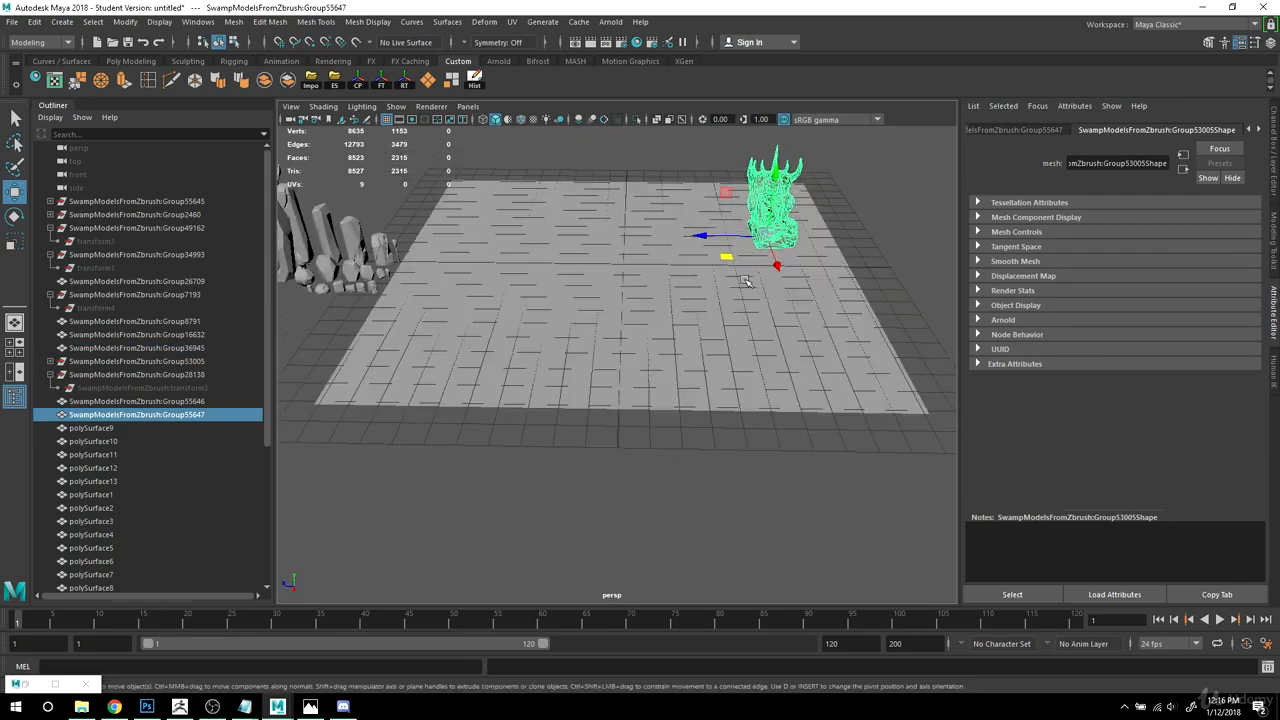
pyautogui.moveTo(764, 238); pyautogui.dragTo(586, 297)
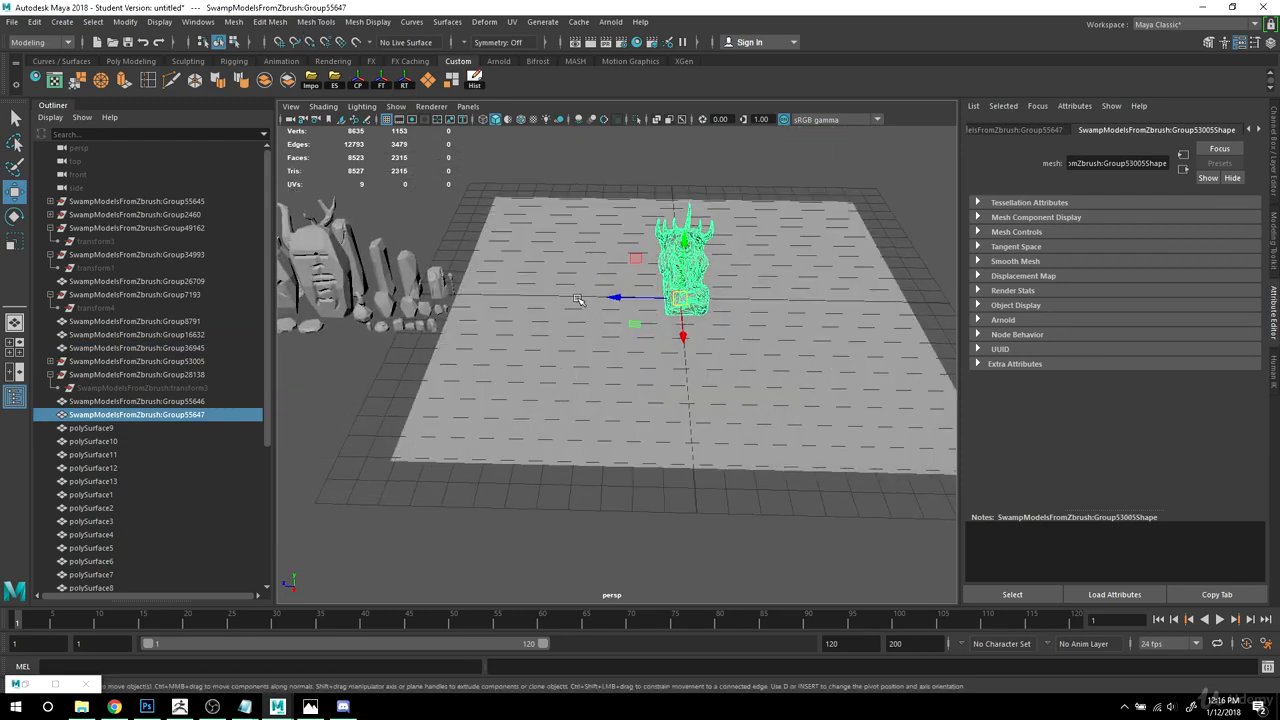
pyautogui.scroll(-4, 760, 283)
pyautogui.keyDown('alt'); pyautogui.moveTo(700, 320); pyautogui.dragTo(384, 428); pyautogui.keyUp('alt')
pyautogui.keyDown('alt'); pyautogui.moveTo(470, 437); pyautogui.dragTo(535, 452, button='middle'); pyautogui.keyUp('alt')
pyautogui.moveTo(525, 428); pyautogui.dragTo(338, 368)
pyautogui.keyDown('alt'); pyautogui.moveTo(508, 354); pyautogui.dragTo(585, 464); pyautogui.keyUp('alt')
pyautogui.click(585, 465)
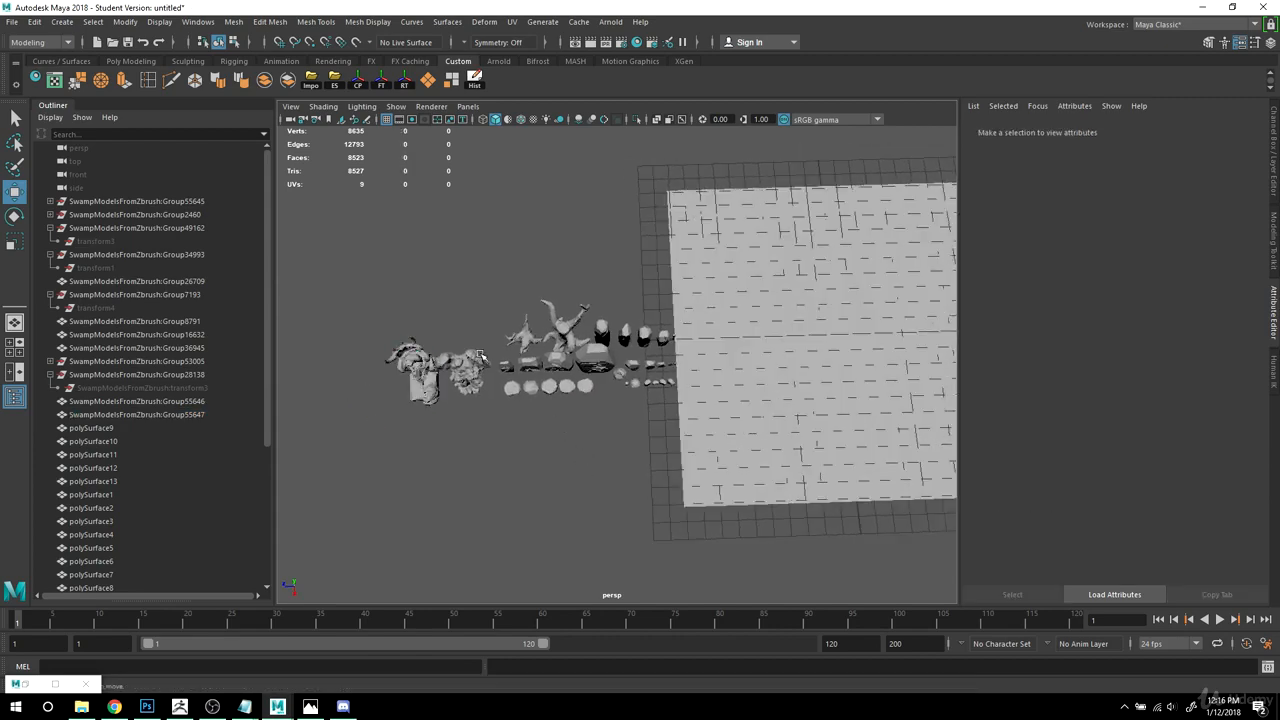
# Step: Select all arranged models without the ground plane, try resetting their transformations, and undo the reset
pyautogui.moveTo(360, 248); pyautogui.dragTo(673, 522)
pyautogui.keyDown('alt'); pyautogui.moveTo(761, 526); pyautogui.dragTo(763, 451); pyautogui.keyUp('alt')
pyautogui.keyDown('ctrl'); pyautogui.click(824, 318); pyautogui.keyUp('ctrl')
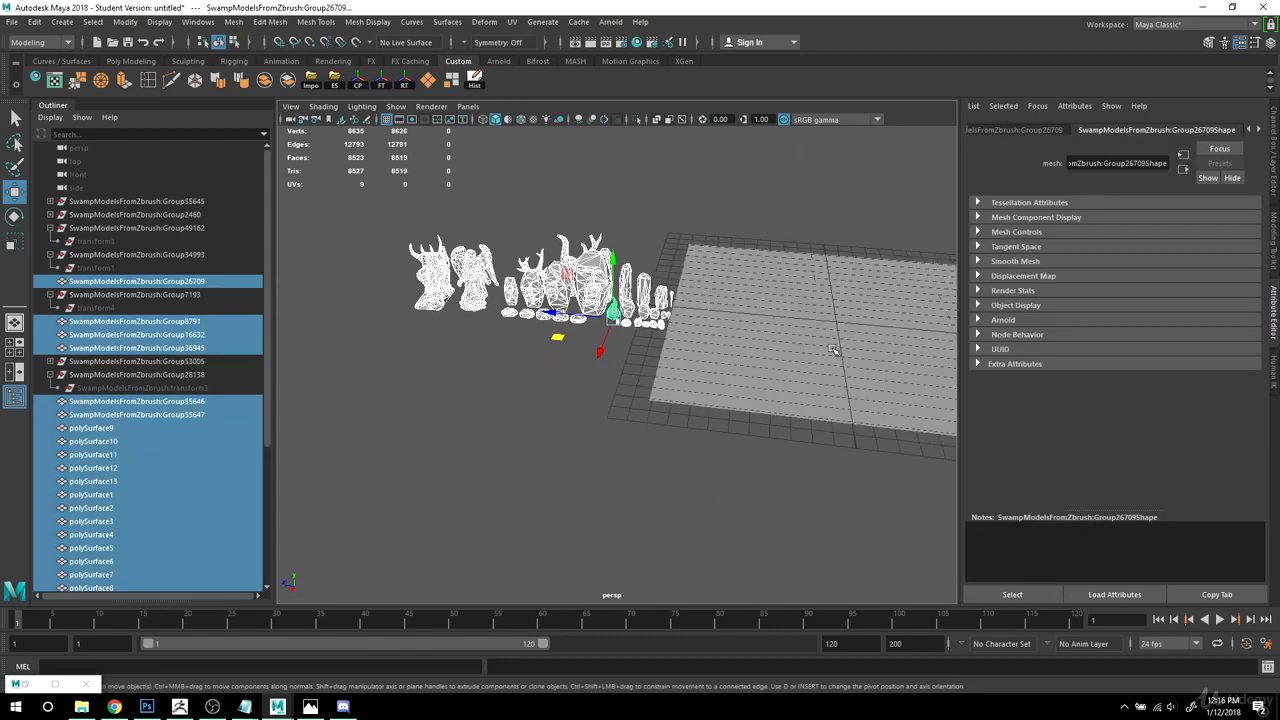
pyautogui.keyDown('alt'); pyautogui.moveTo(824, 318); pyautogui.dragTo(755, 344, button='middle'); pyautogui.keyUp('alt')
pyautogui.click(405, 85)
pyautogui.moveTo(803, 435)
pyautogui.keyDown('alt'); pyautogui.mouseDown()
pyautogui.moveTo(863, 371)
pyautogui.moveTo(803, 314)
pyautogui.moveTo(725, 380)
pyautogui.moveTo(760, 408)
pyautogui.moveTo(814, 414)
pyautogui.mouseUp(); pyautogui.keyUp('alt')
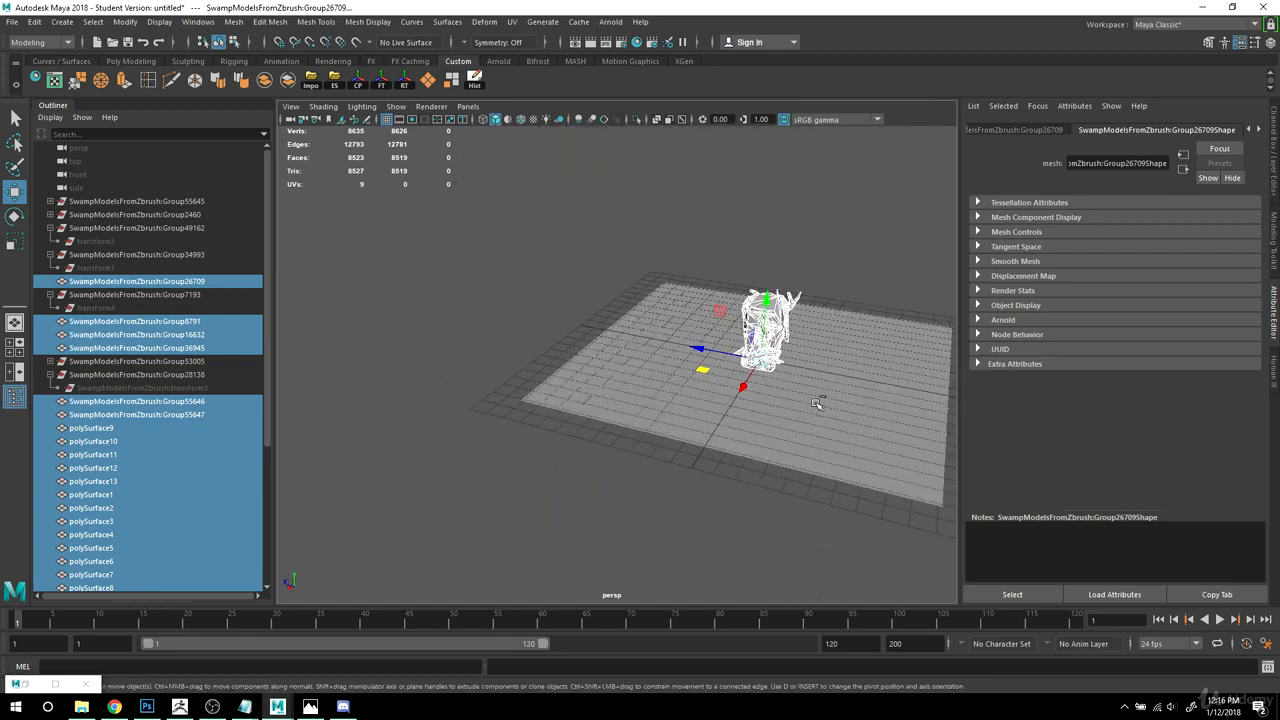
pyautogui.hotkey('ctrl', 'z')
# Step: Examine the arranged models from several angles and look through the groups and meshes listed in the outliner
pyautogui.keyDown('alt'); pyautogui.moveTo(463, 386); pyautogui.dragTo(564, 462); pyautogui.keyUp('alt')
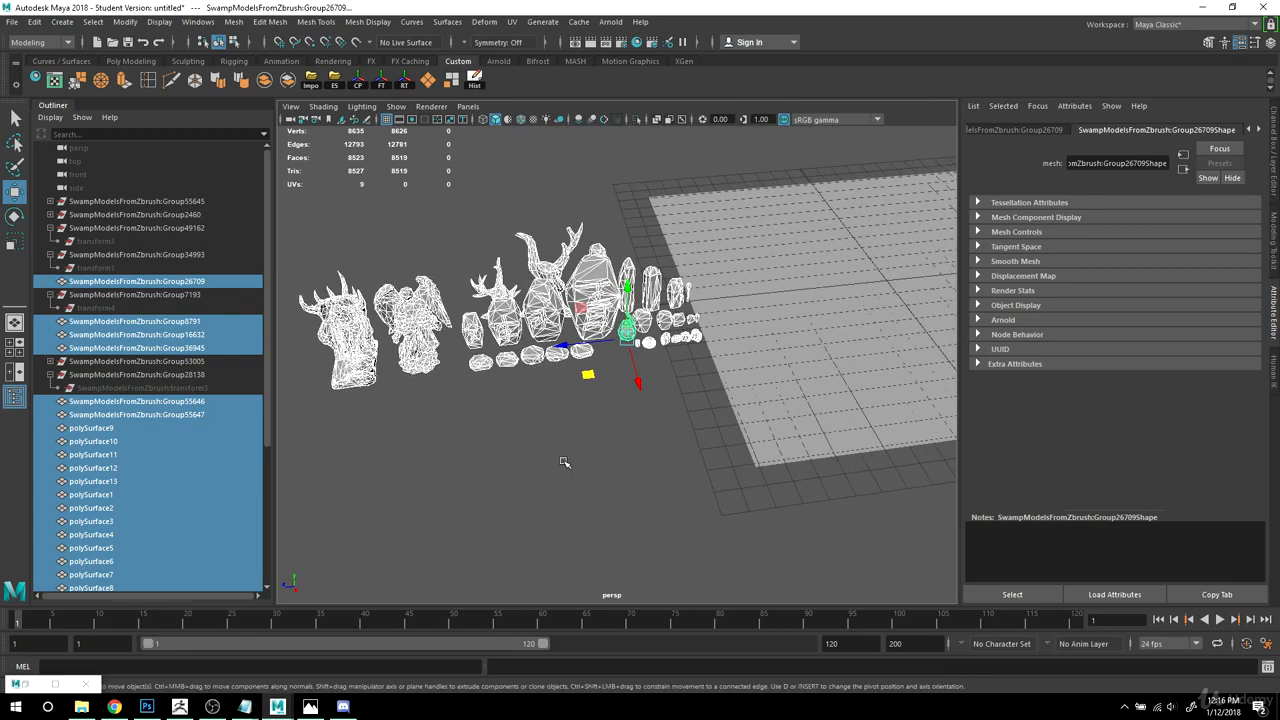
pyautogui.keyDown('alt'); pyautogui.moveTo(631, 428); pyautogui.dragTo(590, 438); pyautogui.keyUp('alt')
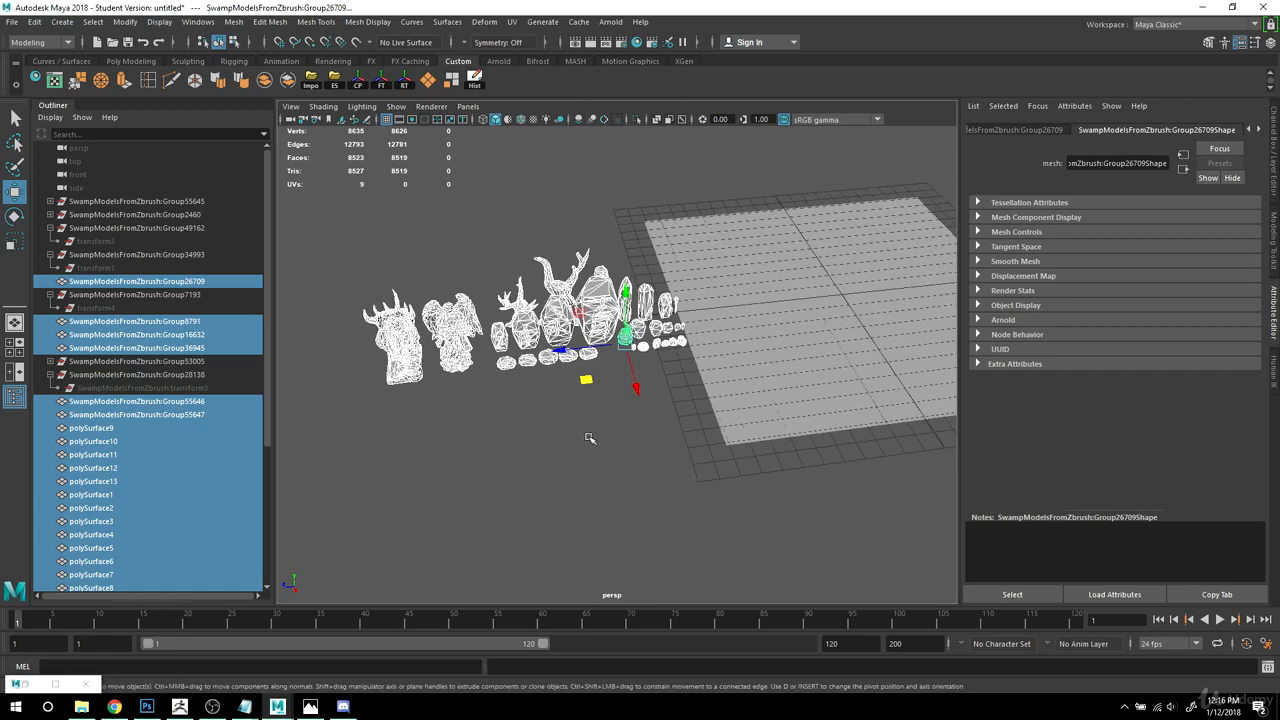
pyautogui.keyDown('alt'); pyautogui.moveTo(808, 324); pyautogui.dragTo(818, 327); pyautogui.keyUp('alt')
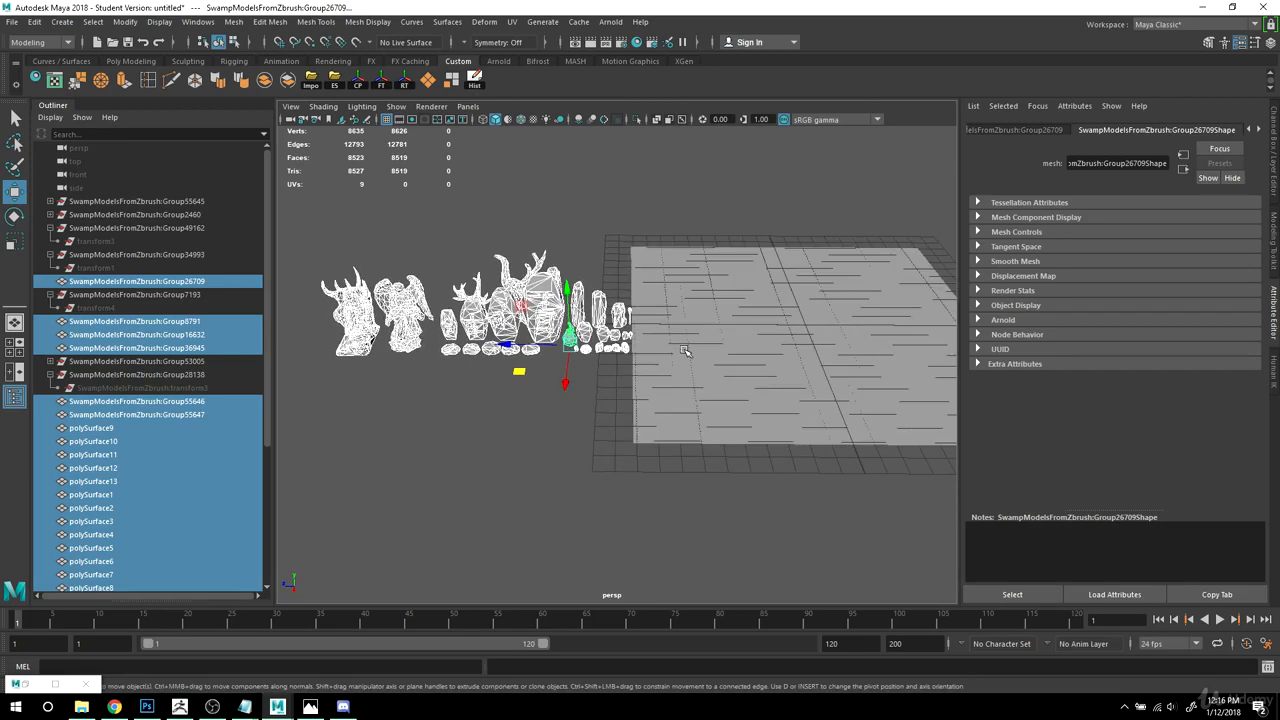
pyautogui.keyDown('alt'); pyautogui.moveTo(816, 354); pyautogui.dragTo(778, 404, button='middle'); pyautogui.keyUp('alt')
pyautogui.keyDown('alt'); pyautogui.moveTo(778, 404); pyautogui.dragTo(743, 403, button='right'); pyautogui.keyUp('alt')
pyautogui.keyDown('alt'); pyautogui.moveTo(743, 403); pyautogui.dragTo(776, 373, button='middle'); pyautogui.keyUp('alt')
pyautogui.scroll(-5, 205, 282)
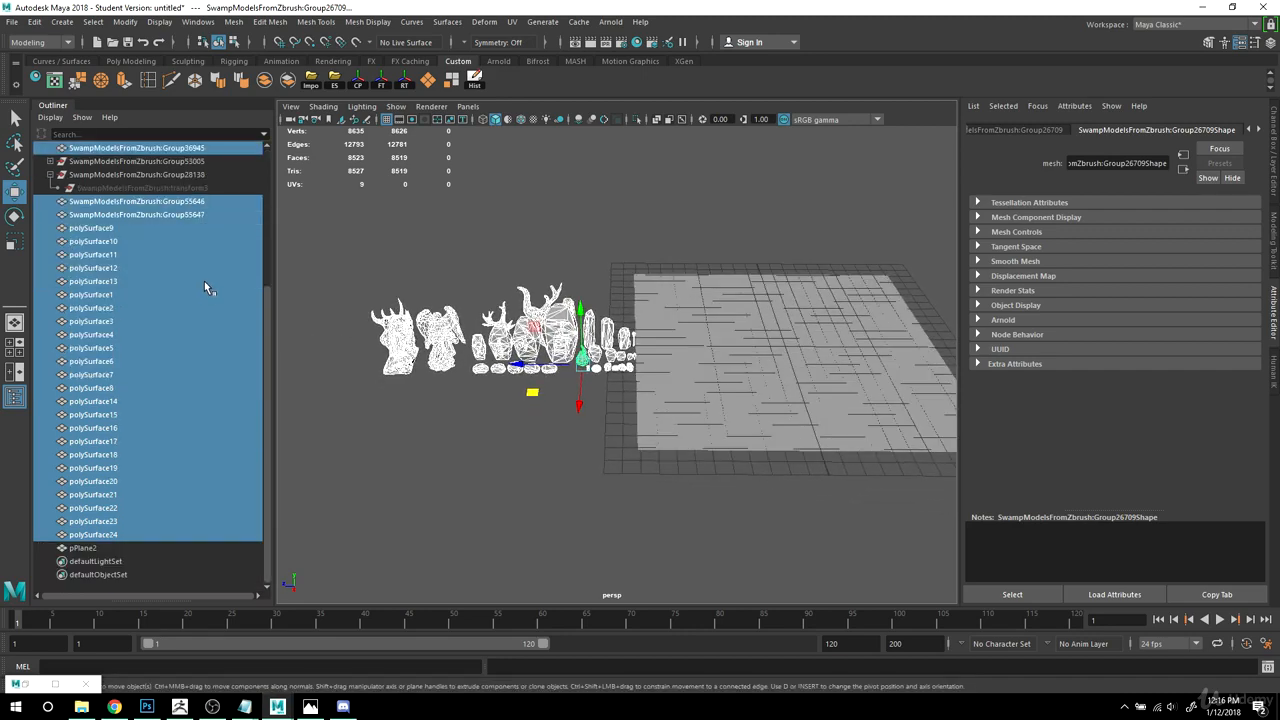
pyautogui.scroll(5, 185, 350)
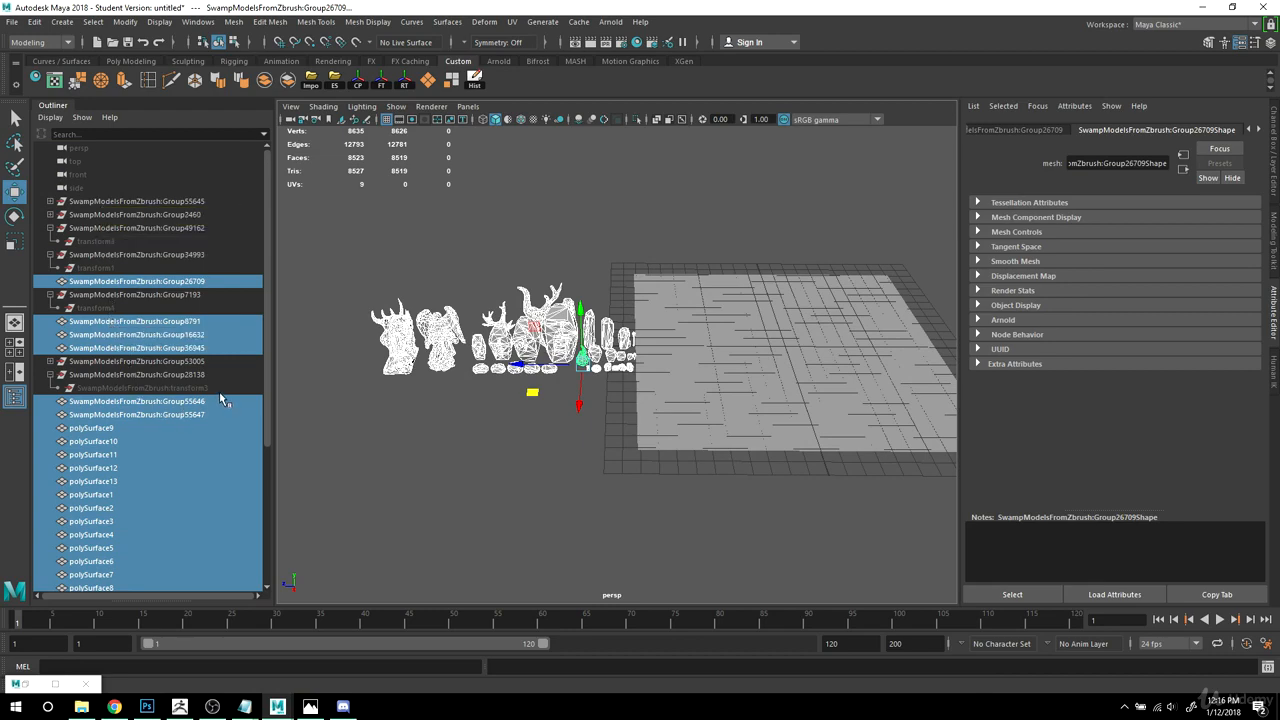
pyautogui.scroll(2, 570, 410)
pyautogui.keyDown('alt'); pyautogui.moveTo(579, 418); pyautogui.dragTo(560, 372, button='middle'); pyautogui.keyUp('alt')
pyautogui.scroll(-2, 598, 353)
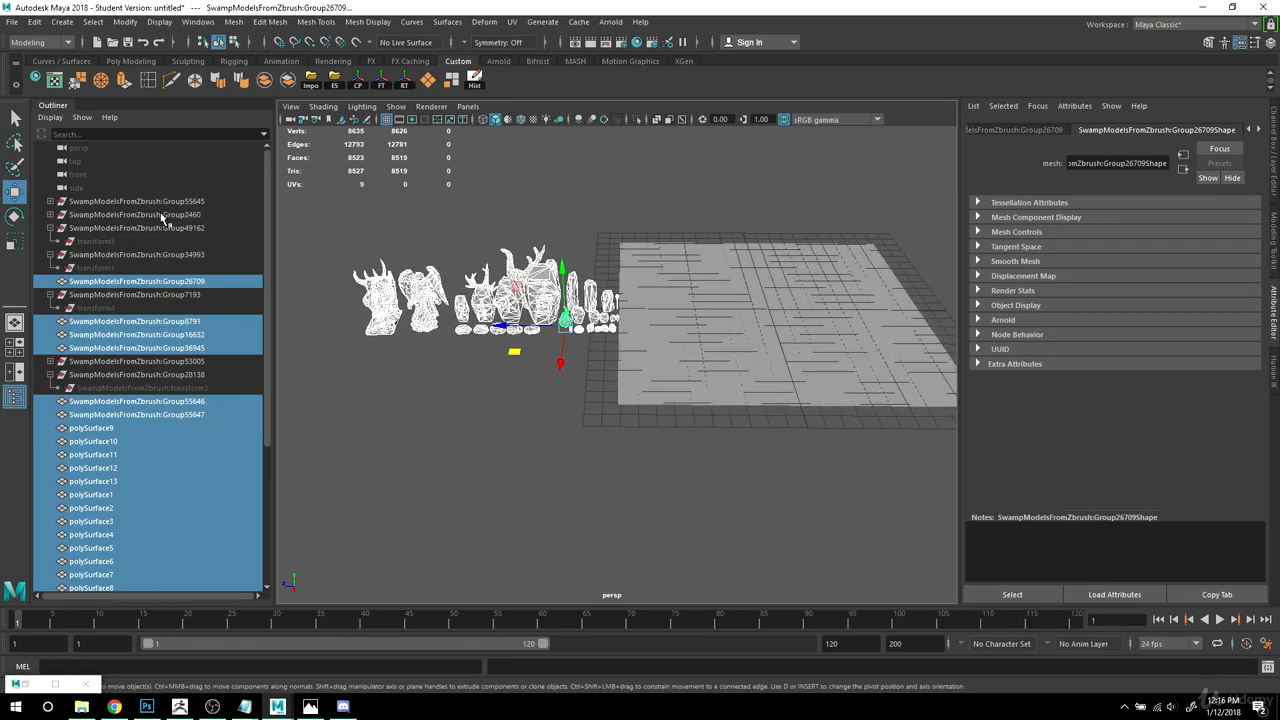
# Step: Expand Group55645 and Group2460 in the outliner and inspect their child transforms against the arranged models
pyautogui.click(50, 202)
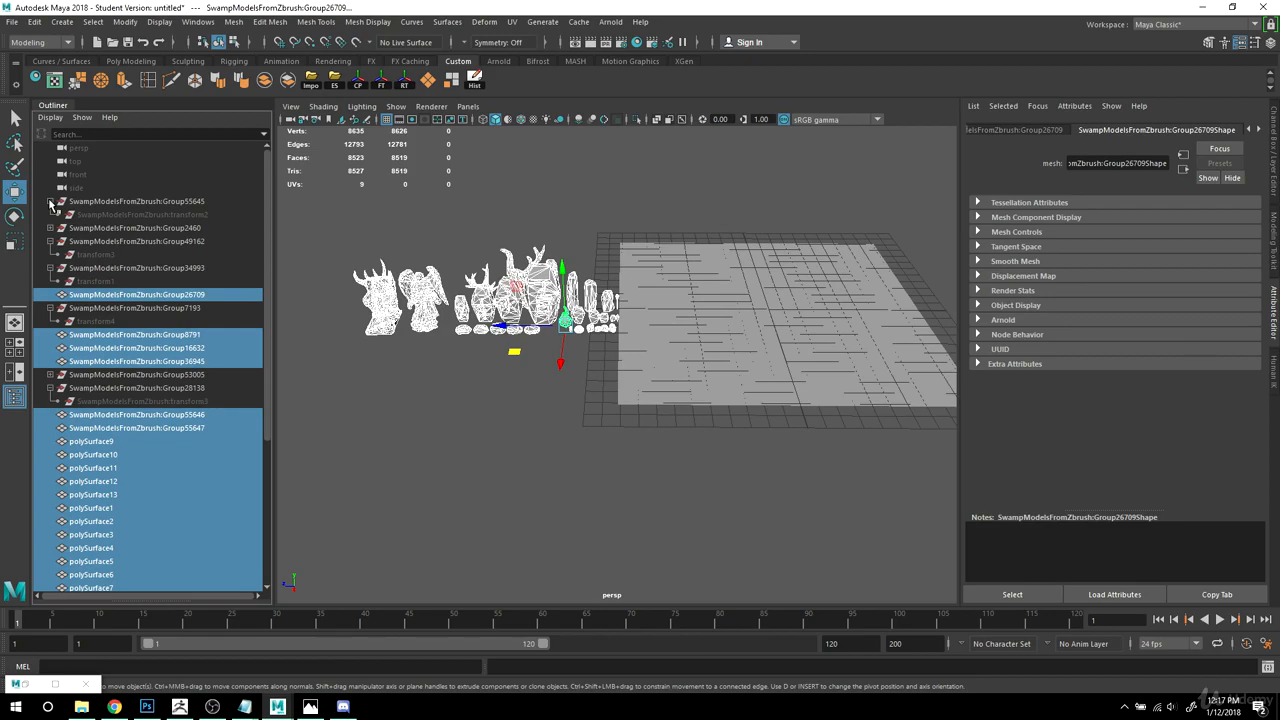
pyautogui.click(50, 229)
pyautogui.keyDown('alt'); pyautogui.moveTo(537, 334); pyautogui.dragTo(590, 410, button='right'); pyautogui.keyUp('alt')
pyautogui.keyDown('alt'); pyautogui.moveTo(590, 410); pyautogui.dragTo(699, 512, button='middle'); pyautogui.keyUp('alt')
pyautogui.moveTo(672, 440)
pyautogui.keyDown('alt'); pyautogui.mouseDown()
pyautogui.moveTo(666, 494)
pyautogui.moveTo(649, 433)
pyautogui.mouseUp(); pyautogui.keyUp('alt')
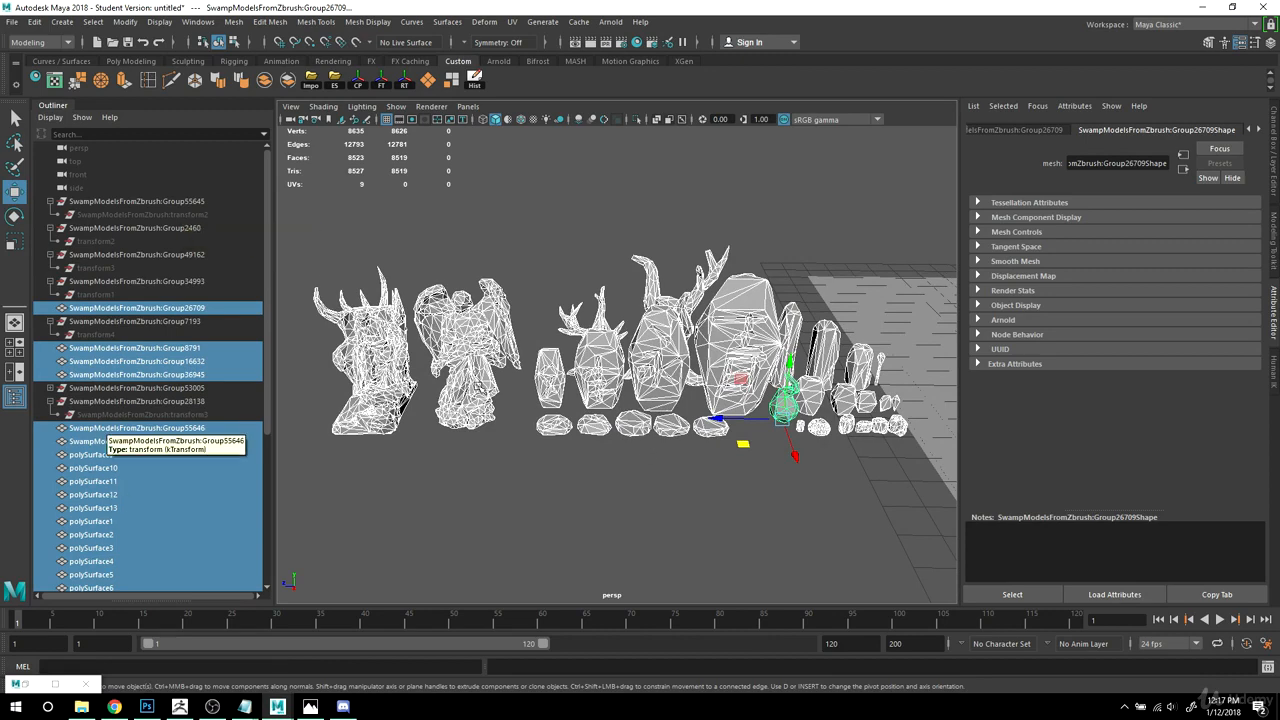
pyautogui.scroll(-3, 718, 286)
pyautogui.keyDown('alt'); pyautogui.moveTo(718, 286); pyautogui.dragTo(638, 320); pyautogui.keyUp('alt')
pyautogui.scroll(3, 638, 320)
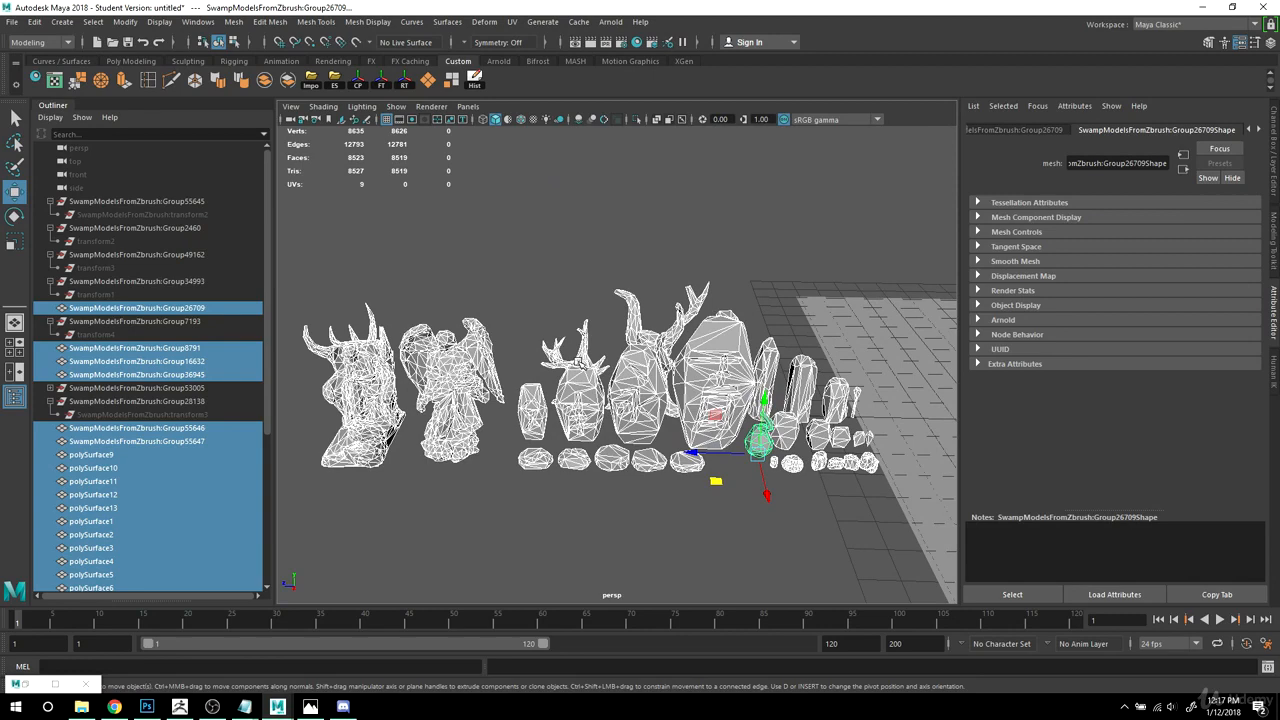
pyautogui.keyDown('alt'); pyautogui.moveTo(533, 222); pyautogui.dragTo(533, 193); pyautogui.keyUp('alt')
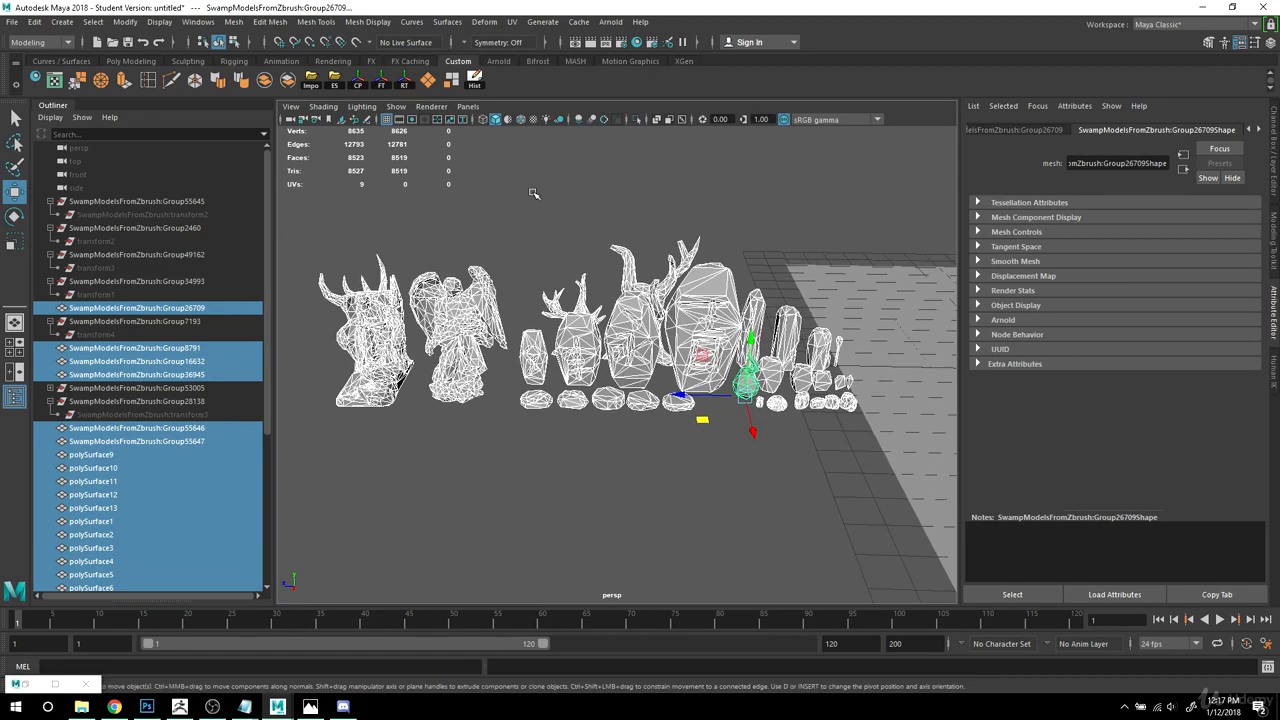
# Step: Delete the ground plane beside the arranged models
pyautogui.click(110, 202)
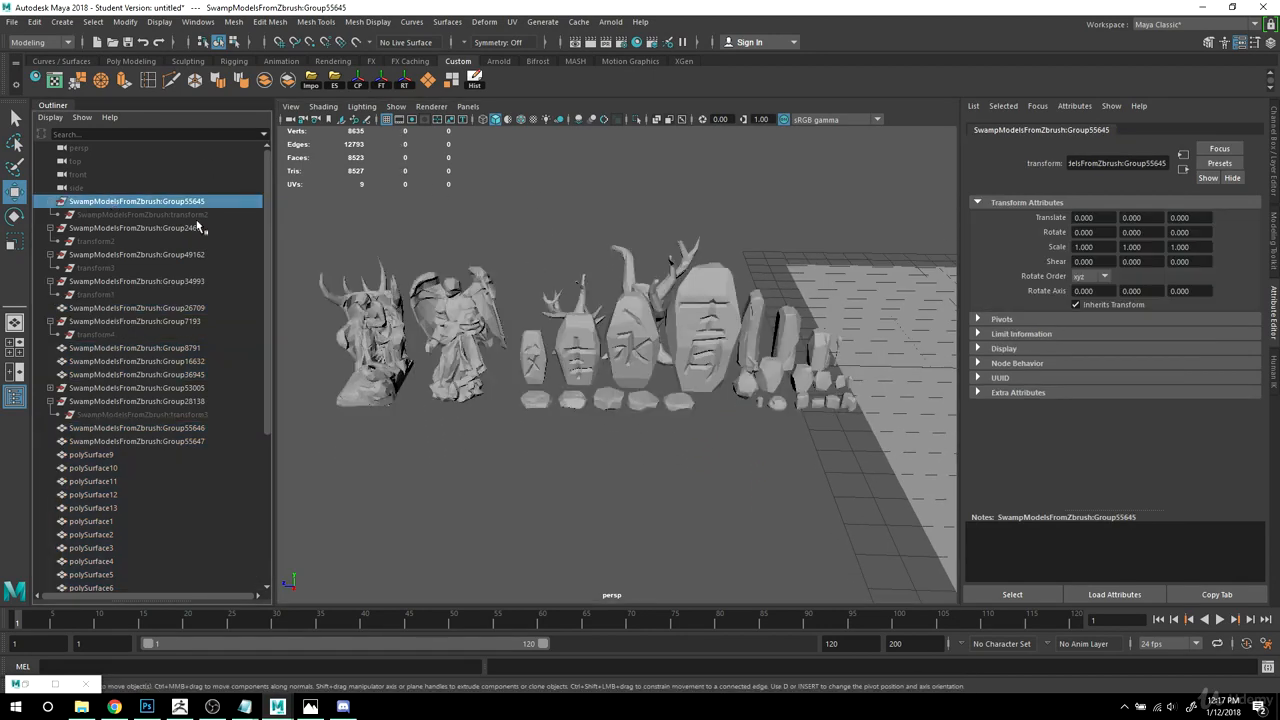
pyautogui.keyDown('alt'); pyautogui.moveTo(622, 256); pyautogui.dragTo(652, 369); pyautogui.keyUp('alt')
pyautogui.keyDown('alt'); pyautogui.moveTo(652, 369); pyautogui.dragTo(631, 314, button='middle'); pyautogui.keyUp('alt')
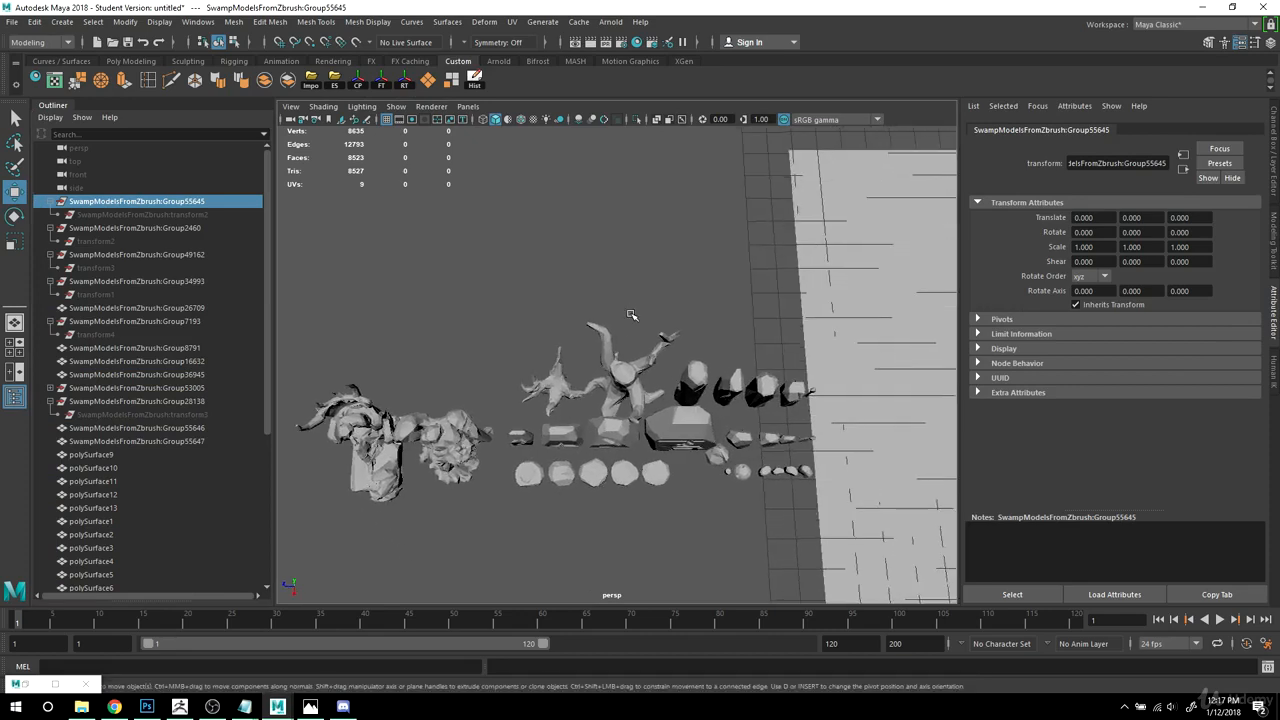
pyautogui.click(859, 246)
pyautogui.press('Delete')
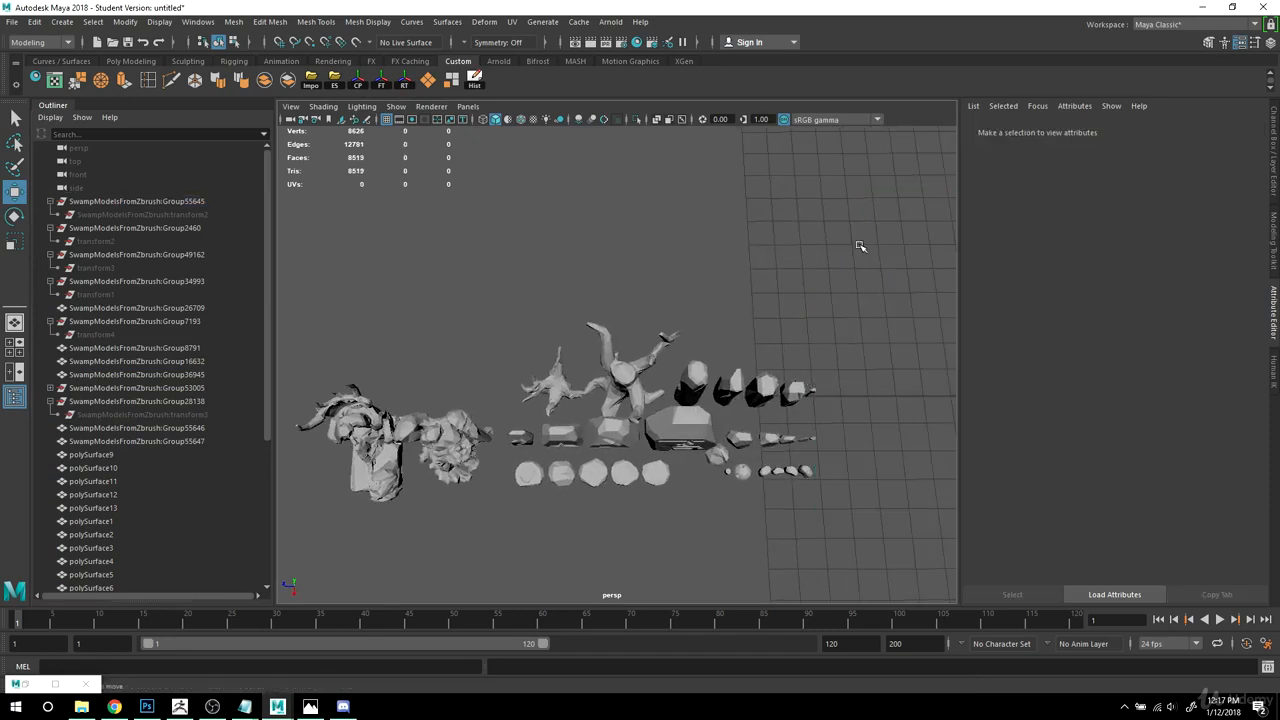
# Step: Try deleting Group55645 from the outliner and undo the deletion
pyautogui.keyDown('alt'); pyautogui.moveTo(691, 309); pyautogui.dragTo(714, 308); pyautogui.keyUp('alt')
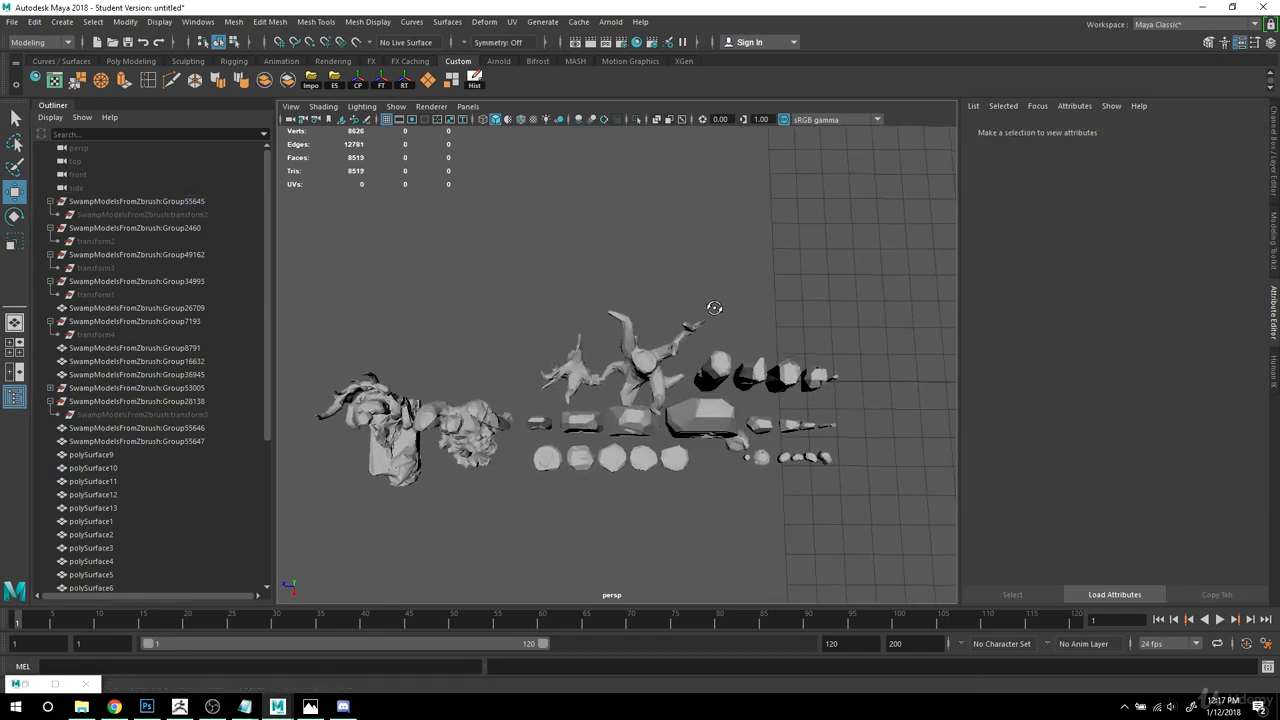
pyautogui.click(110, 202)
pyautogui.press('Delete')
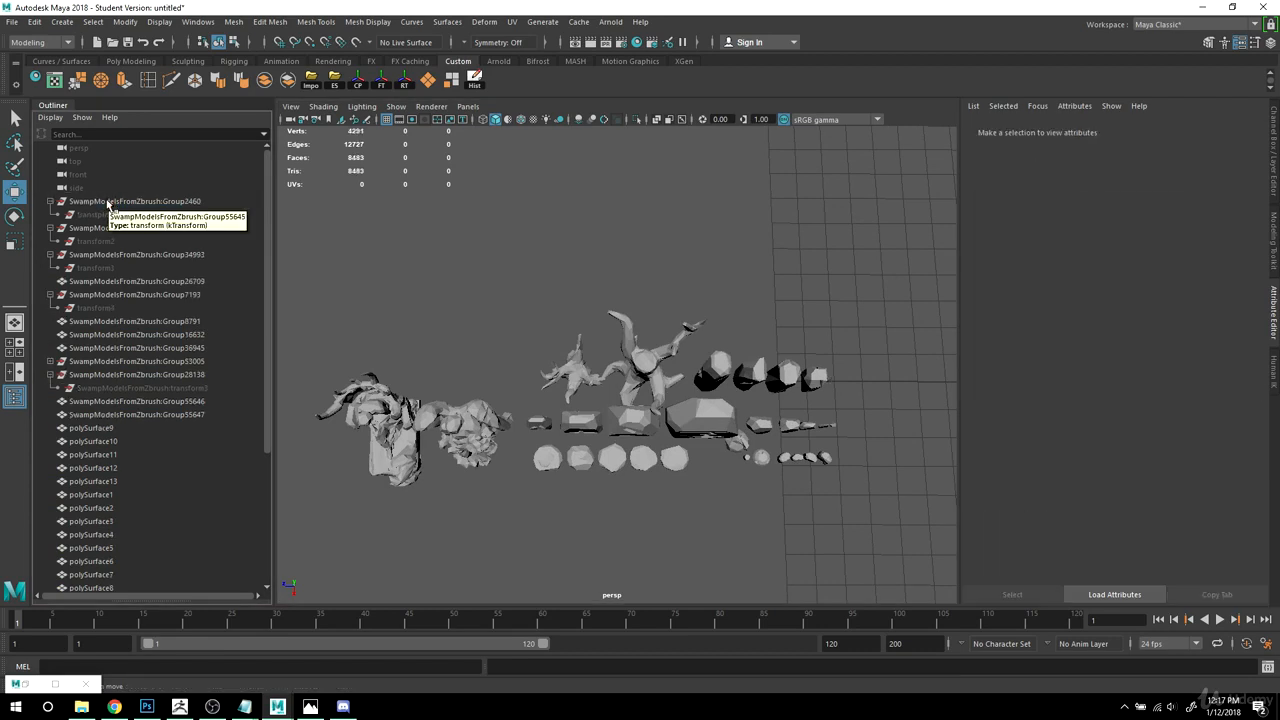
pyautogui.hotkey('ctrl', 'z')
pyautogui.keyDown('alt'); pyautogui.moveTo(651, 329); pyautogui.dragTo(777, 316); pyautogui.keyUp('alt')
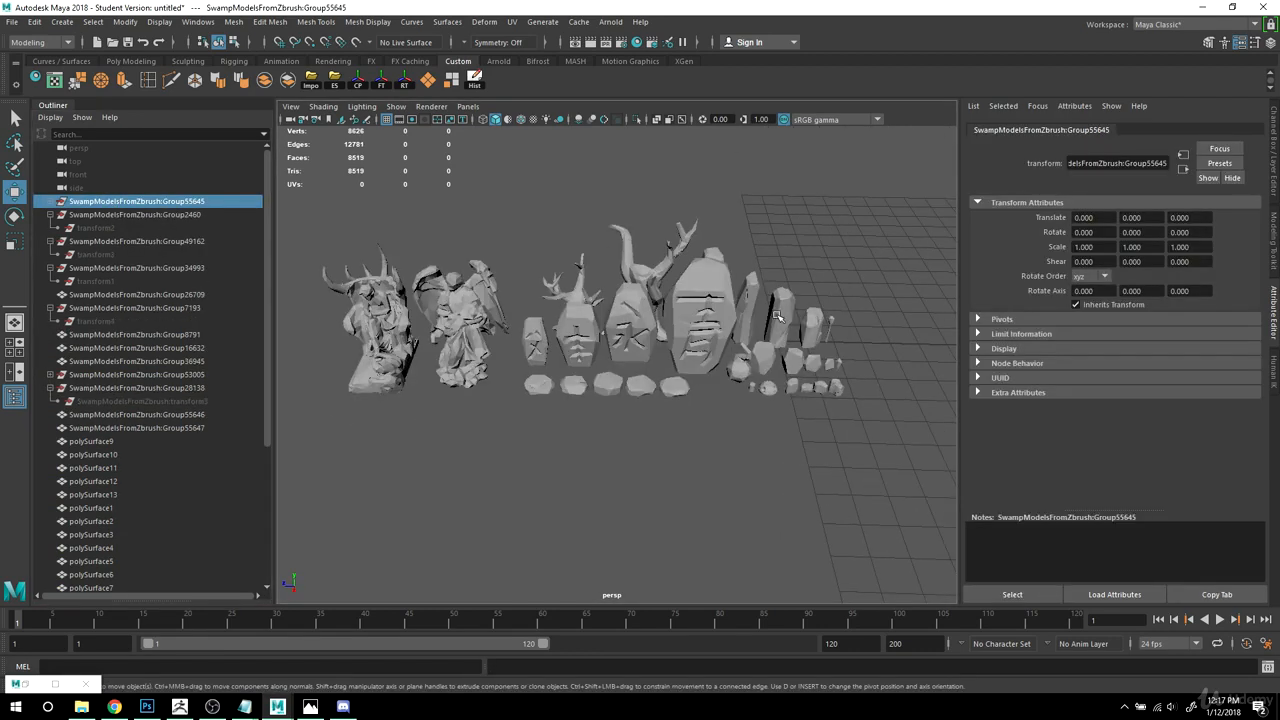
# Step: Check the Group55646 mesh, then delete the leftover groups Group55645 and Group2460 from the outliner
pyautogui.click(833, 319)
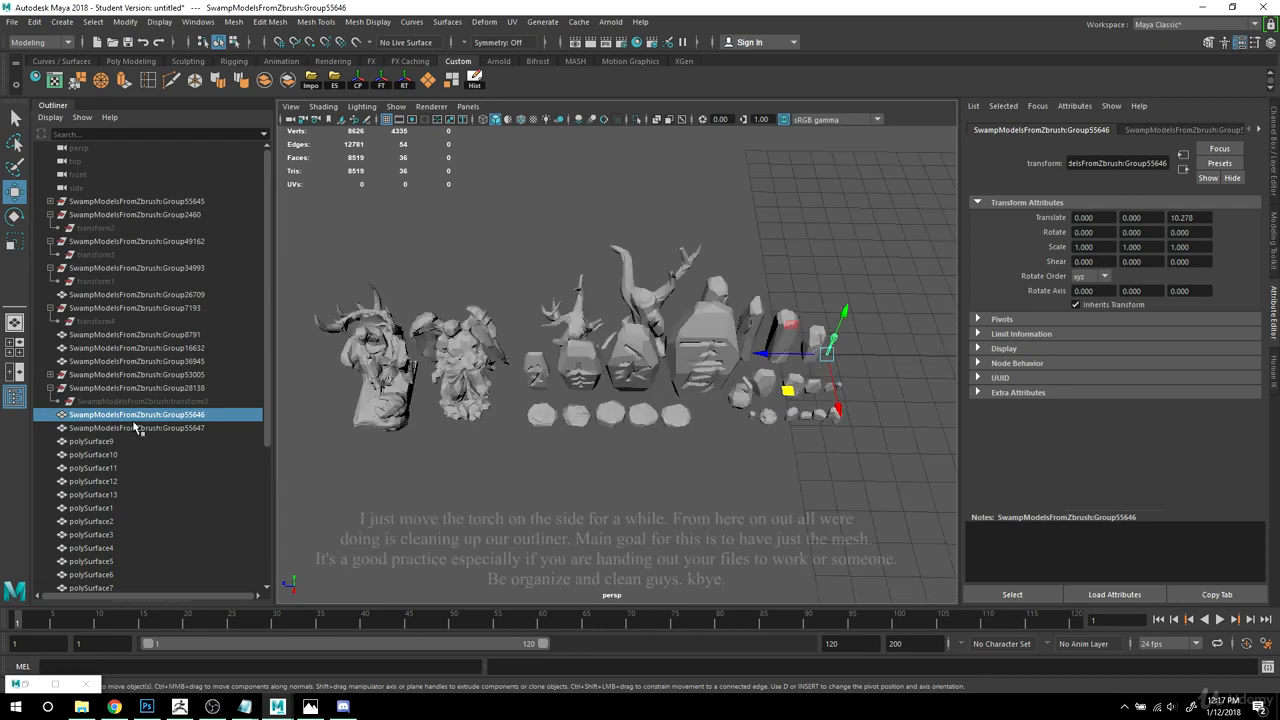
pyautogui.click(92, 202)
pyautogui.press('Delete')
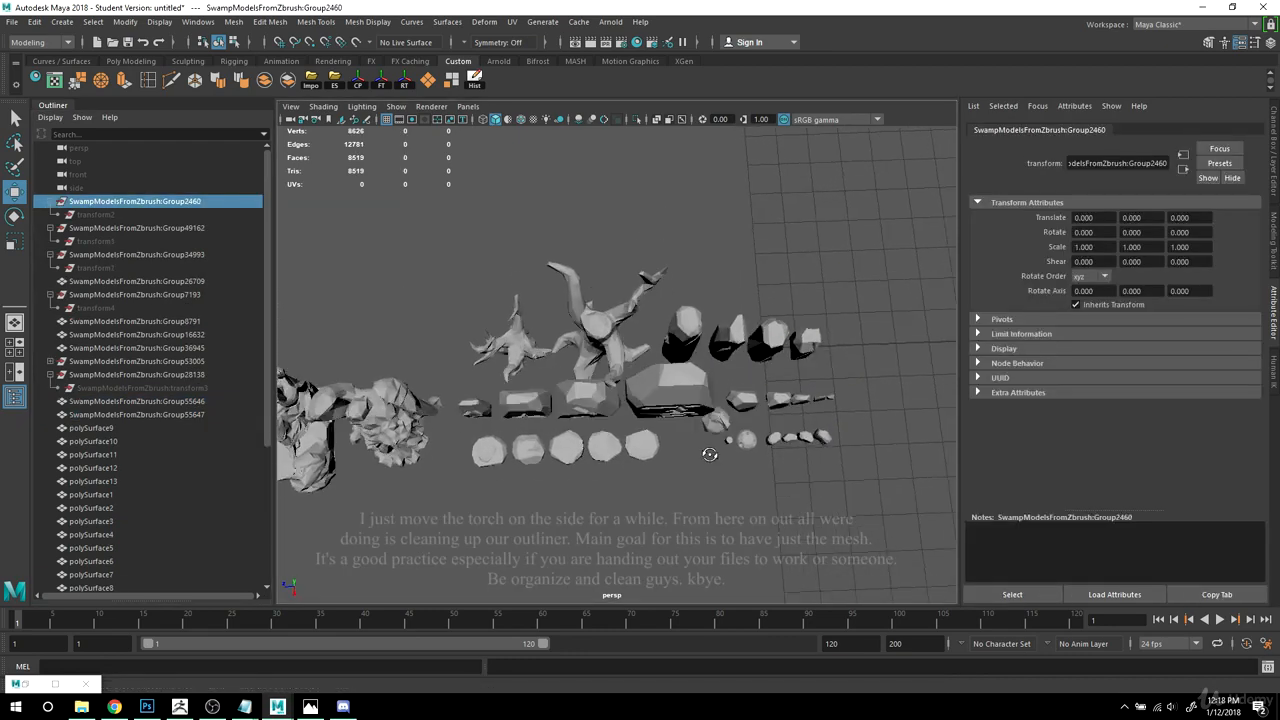
pyautogui.keyDown('alt'); pyautogui.moveTo(714, 454); pyautogui.dragTo(661, 486); pyautogui.keyUp('alt')
pyautogui.press('Delete')
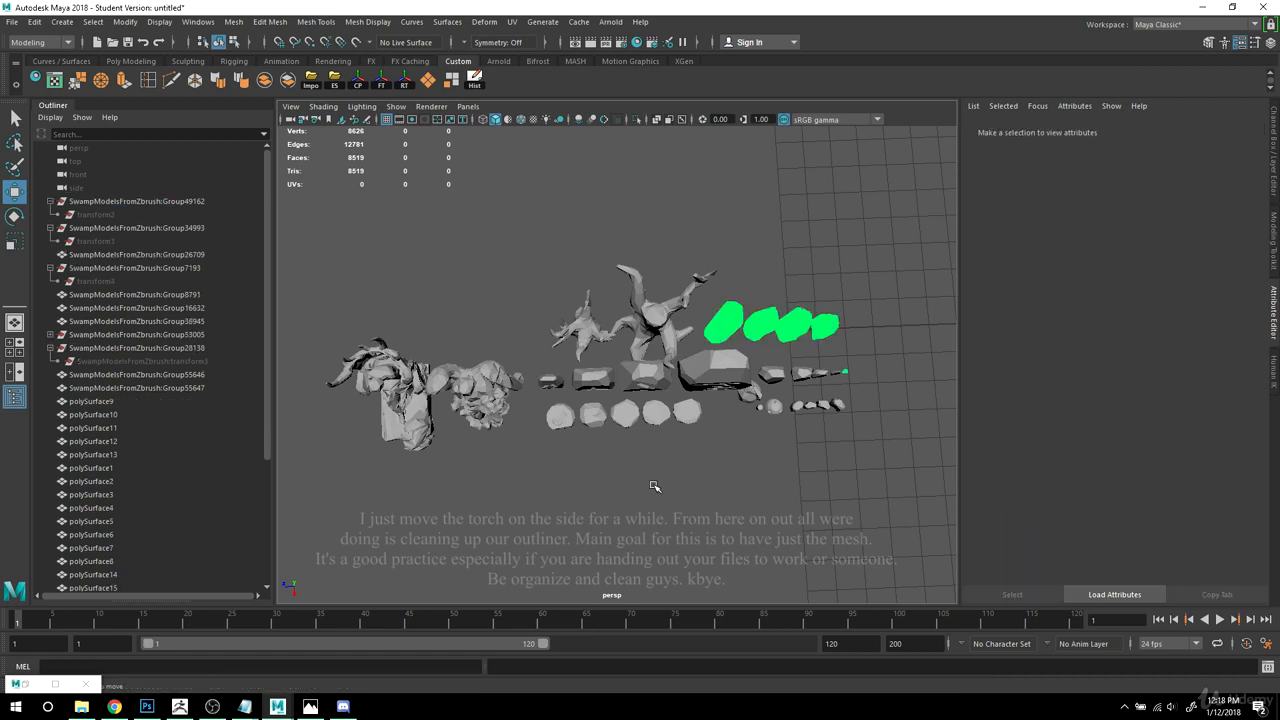
# Step: Open the Hypershade, select all the models, and assign the lambert1 material to them
pyautogui.click(730, 316)
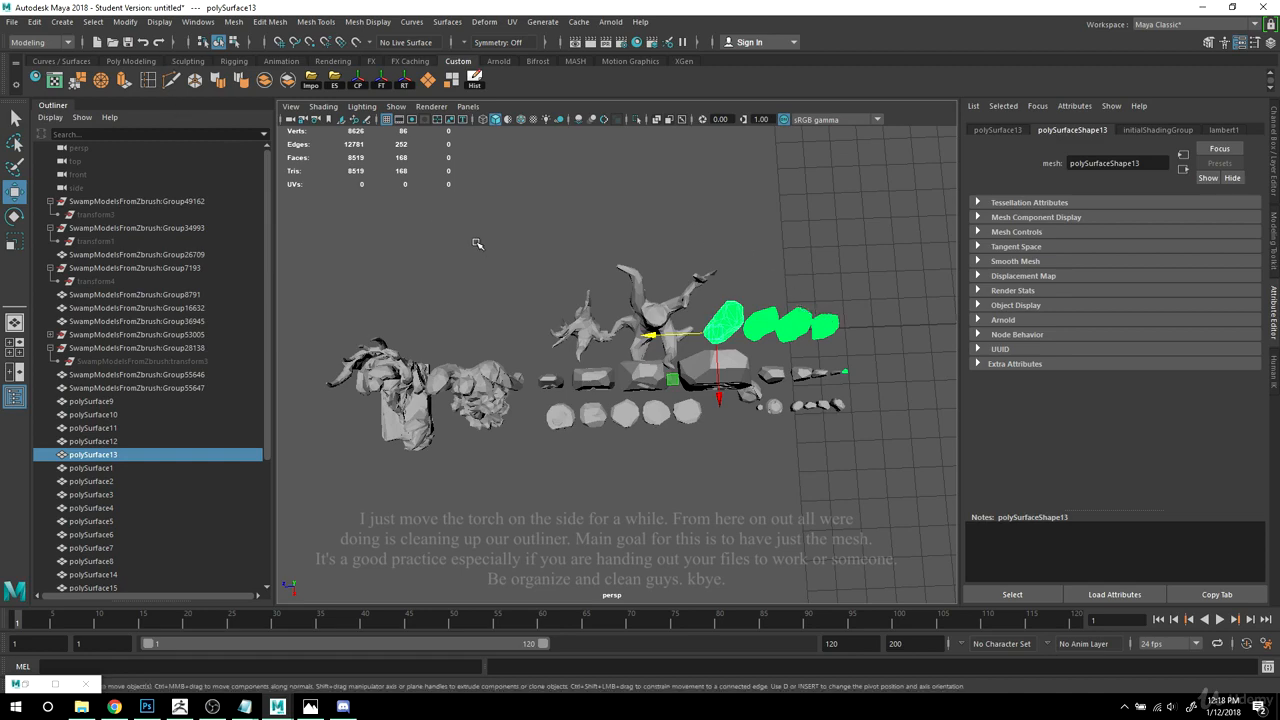
pyautogui.click(54, 79)
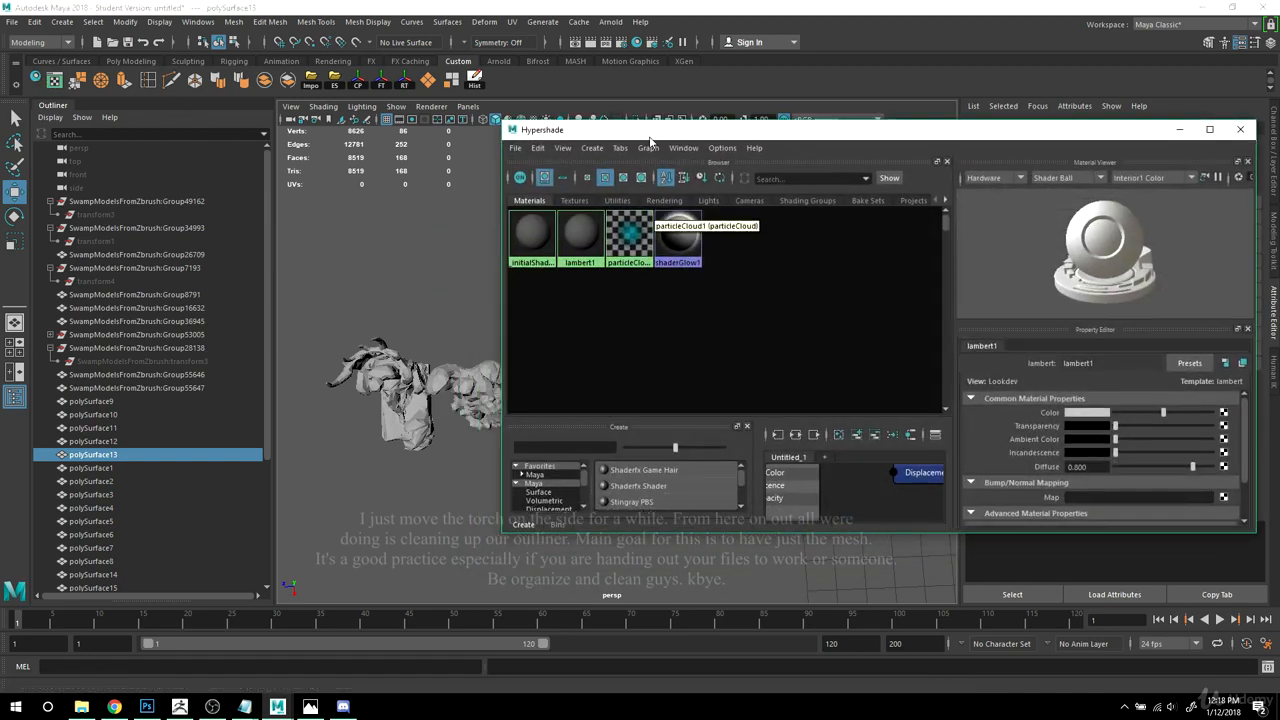
pyautogui.moveTo(664, 149); pyautogui.dragTo(943, 137)
pyautogui.keyDown('alt'); pyautogui.moveTo(610, 355); pyautogui.dragTo(480, 323, button='right'); pyautogui.keyUp('alt')
pyautogui.keyDown('alt'); pyautogui.moveTo(480, 323); pyautogui.dragTo(436, 320, button='middle'); pyautogui.keyUp('alt')
pyautogui.moveTo(317, 261); pyautogui.dragTo(747, 478)
pyautogui.moveTo(865, 236); pyautogui.dragTo(869, 203, button='right')
# Step: Delete the _initialShadingGroup1 material and close the Hypershade
pyautogui.click(816, 236)
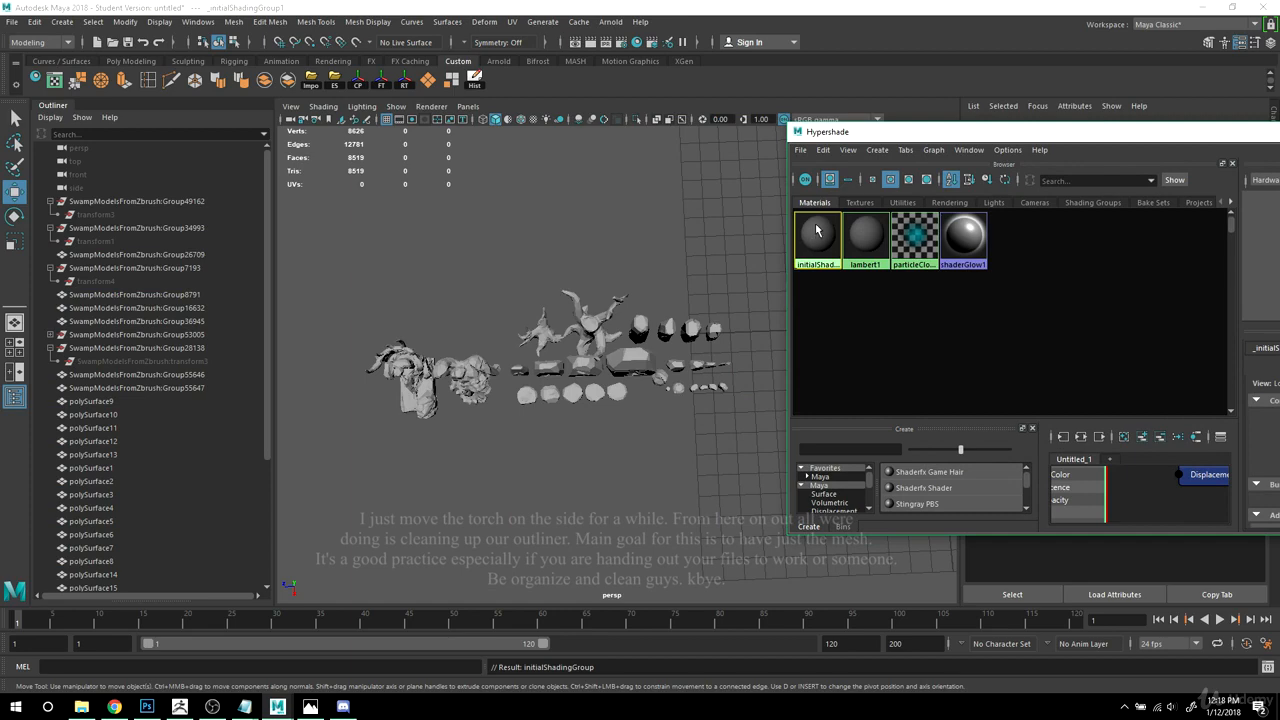
pyautogui.press('Delete')
pyautogui.click(820, 236)
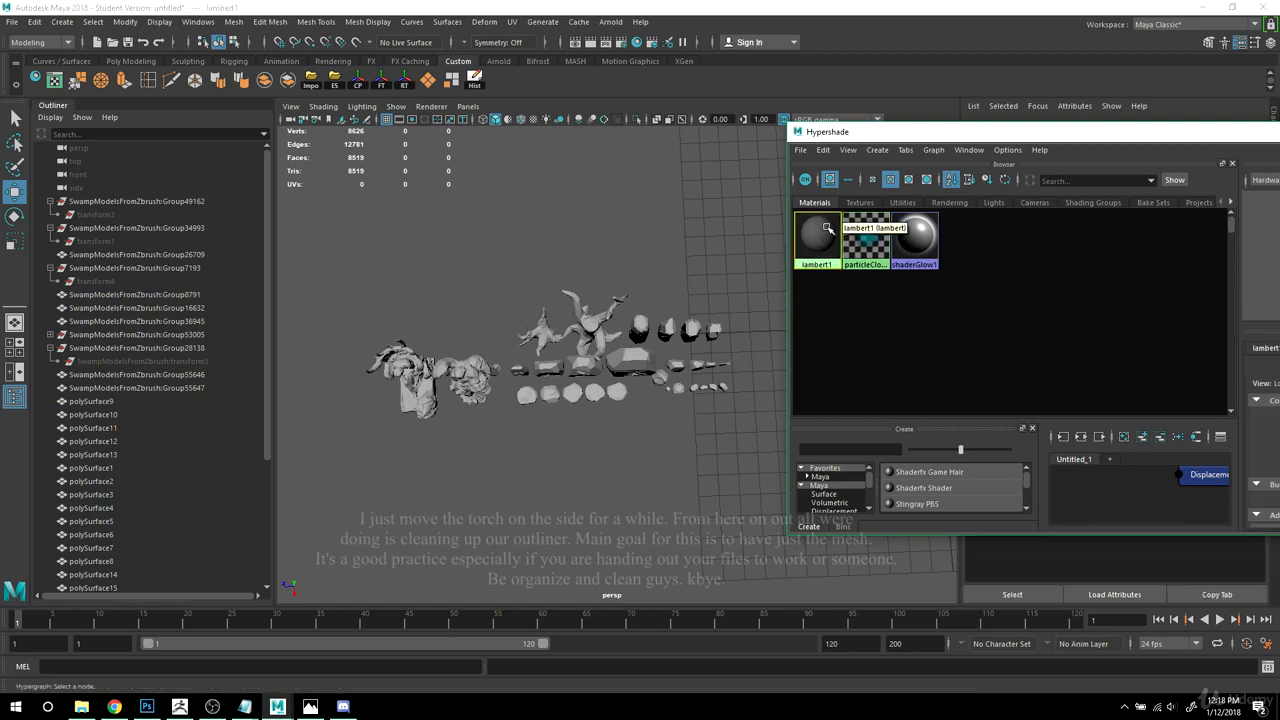
pyautogui.moveTo(1170, 134); pyautogui.dragTo(895, 156)
pyautogui.click(1197, 153)
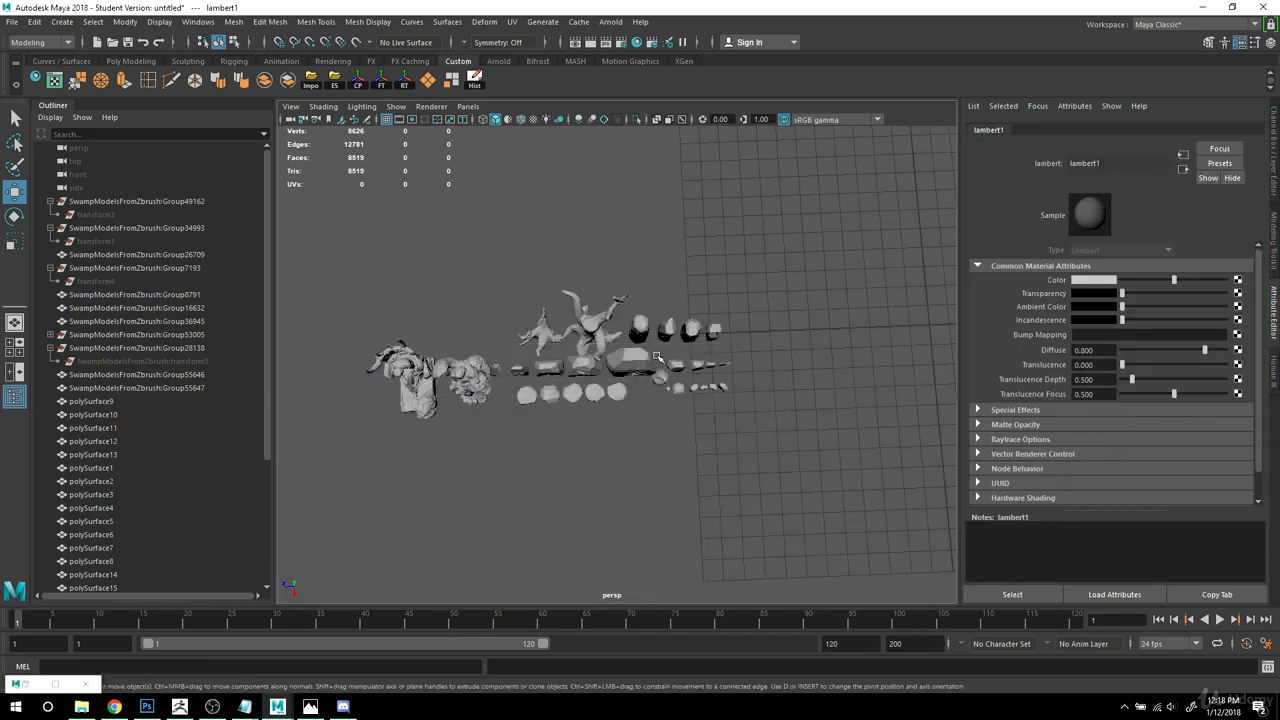
# Step: Delete the leftover groups Group49162 and Group34993 from the outliner and select the Group26709 mesh
pyautogui.scroll(1, 656, 356)
pyautogui.keyDown('alt'); pyautogui.moveTo(620, 385); pyautogui.dragTo(670, 485); pyautogui.keyUp('alt')
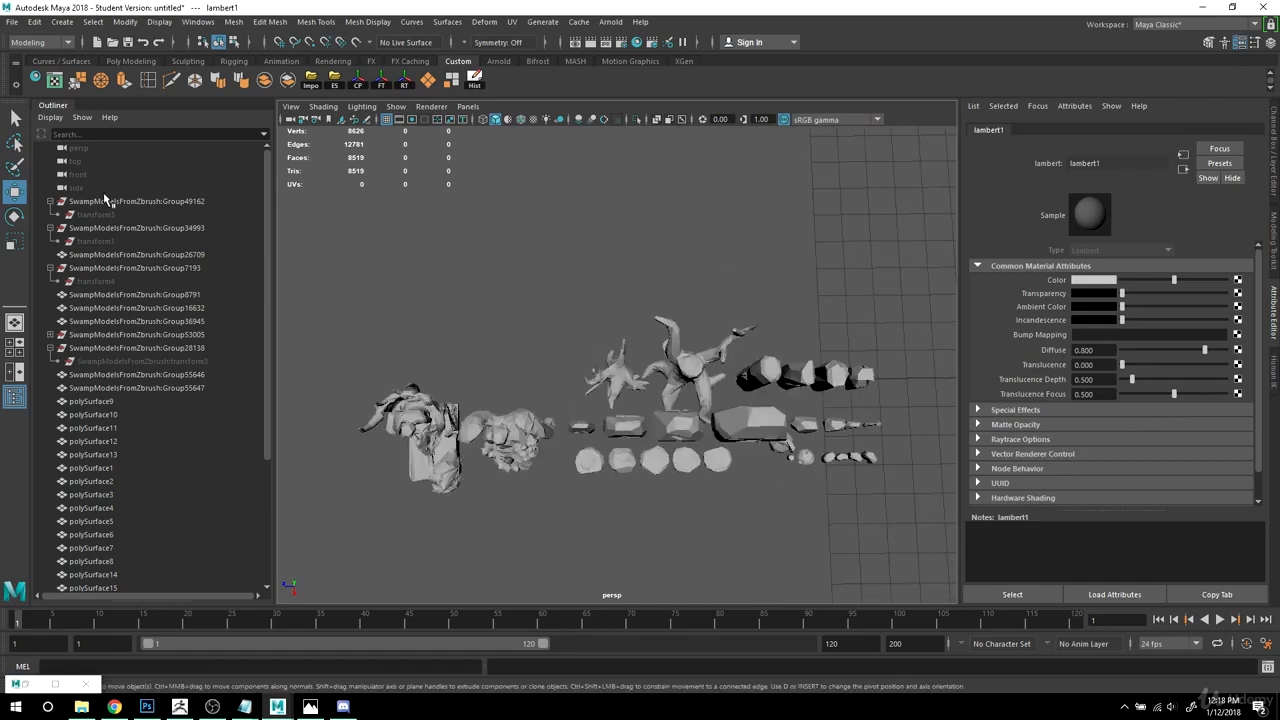
pyautogui.click(103, 202)
pyautogui.press('Delete')
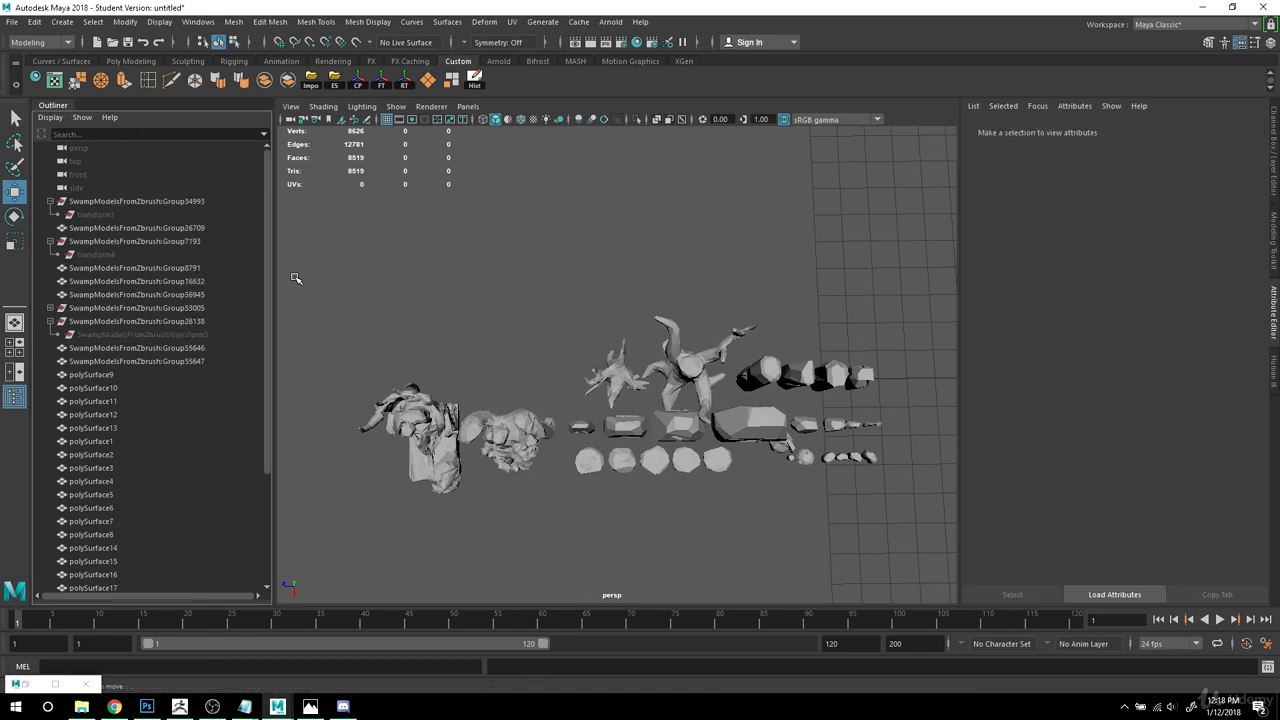
pyautogui.click(163, 204)
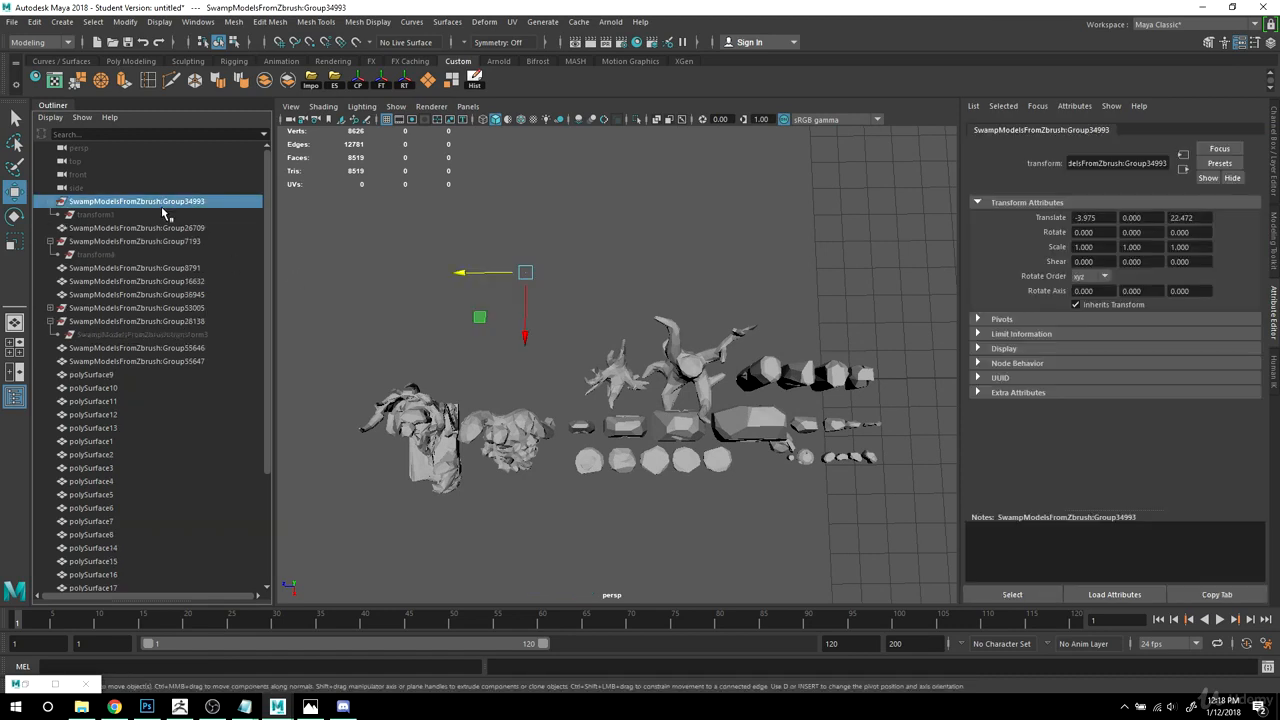
pyautogui.press('Delete')
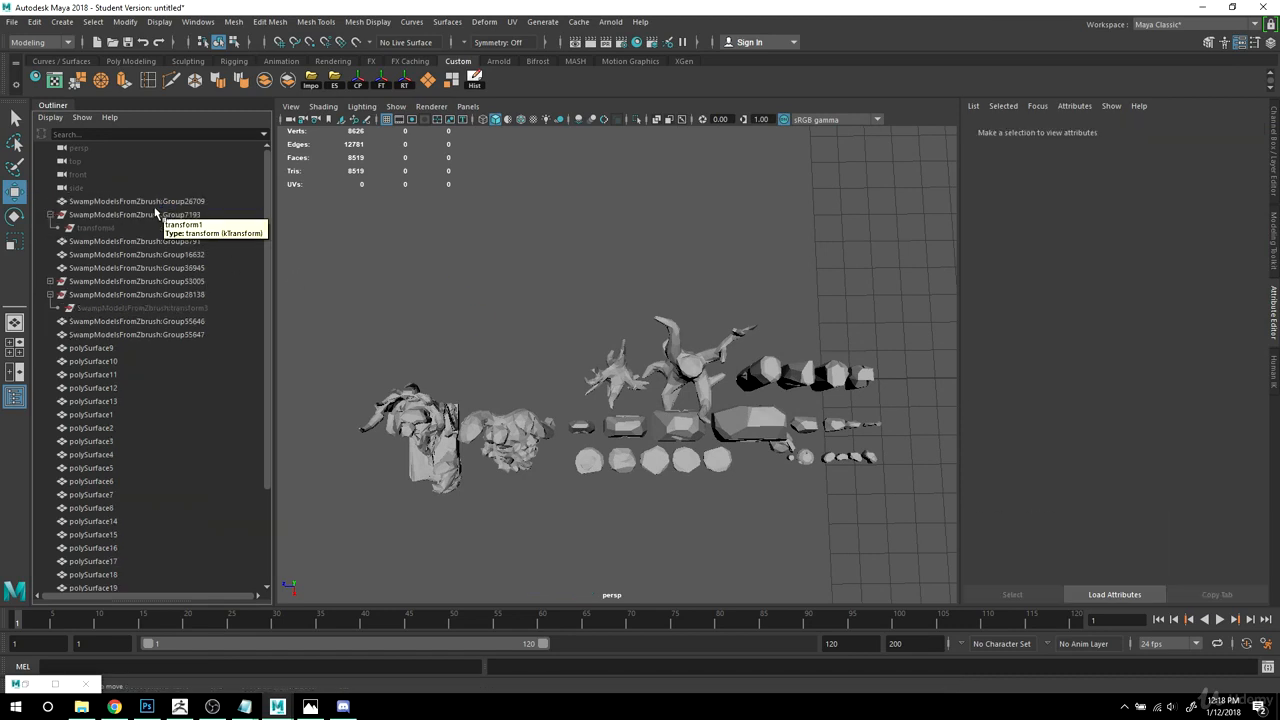
pyautogui.click(157, 201)
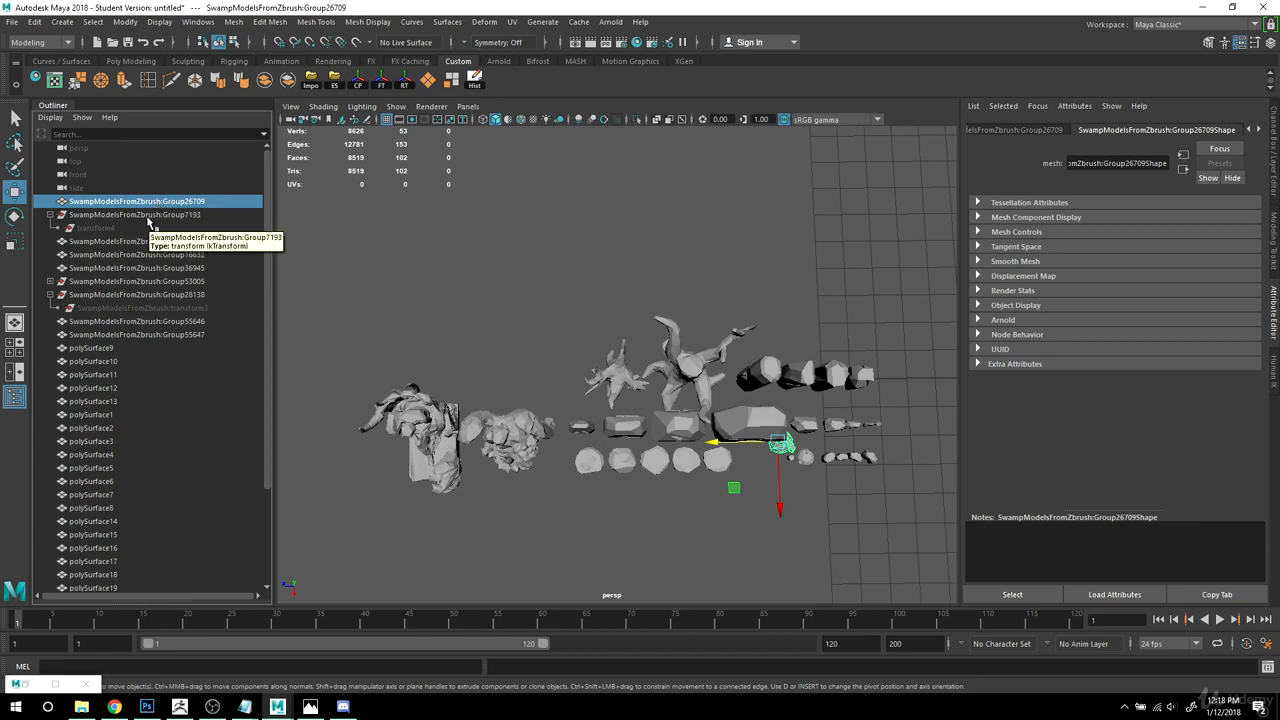
# Step: Delete the leftover group Group7193 from the outliner
pyautogui.click(151, 216)
pyautogui.press('Delete')
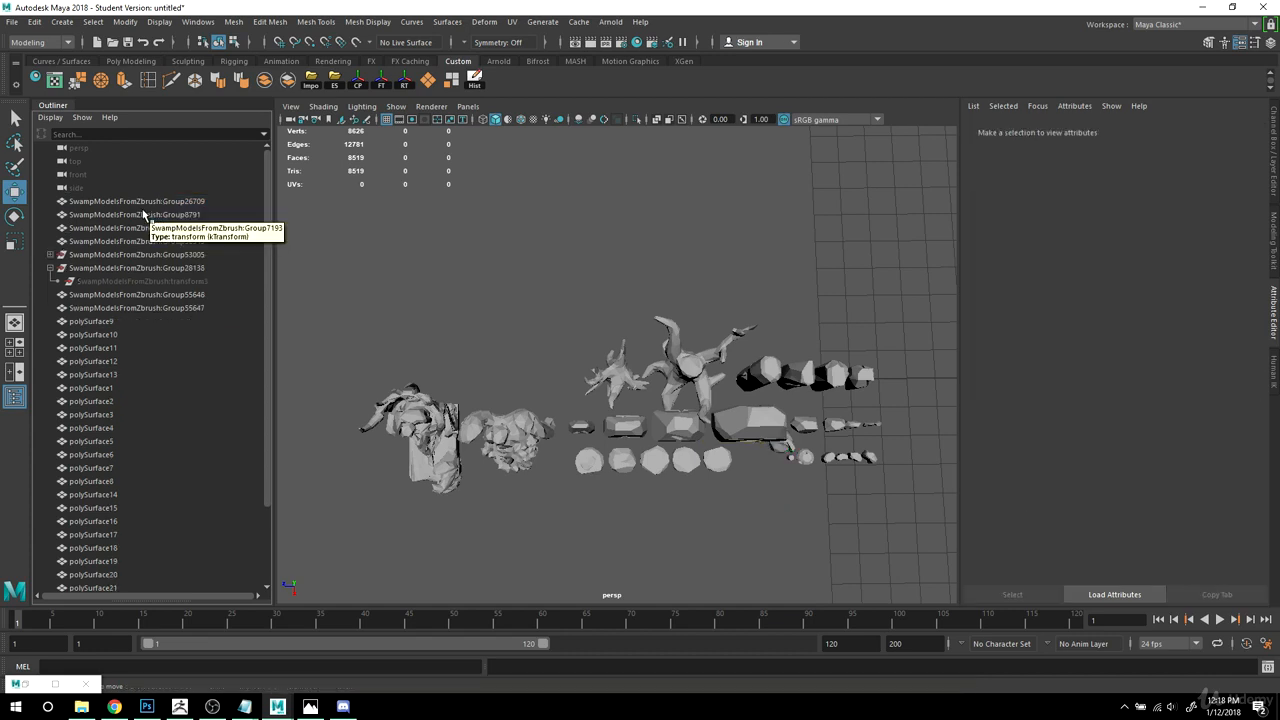
pyautogui.click(125, 255)
pyautogui.press('Delete')
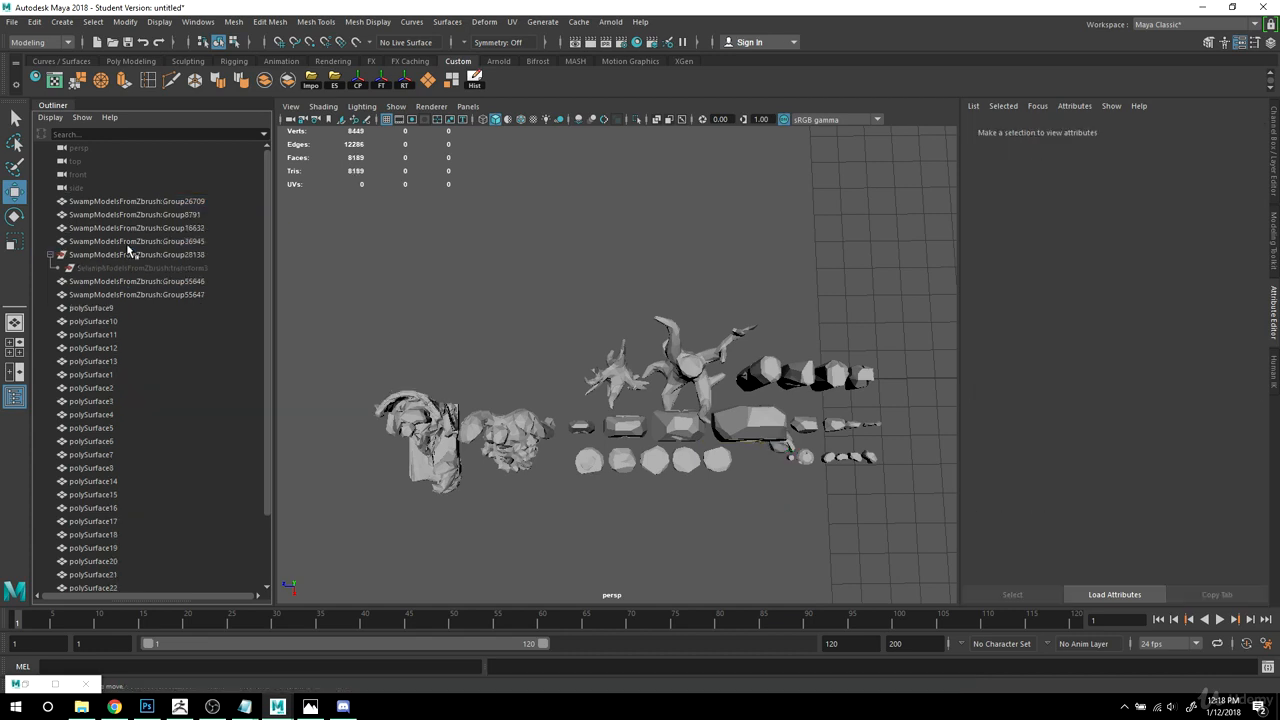
pyautogui.hotkey('ctrl', 'z')
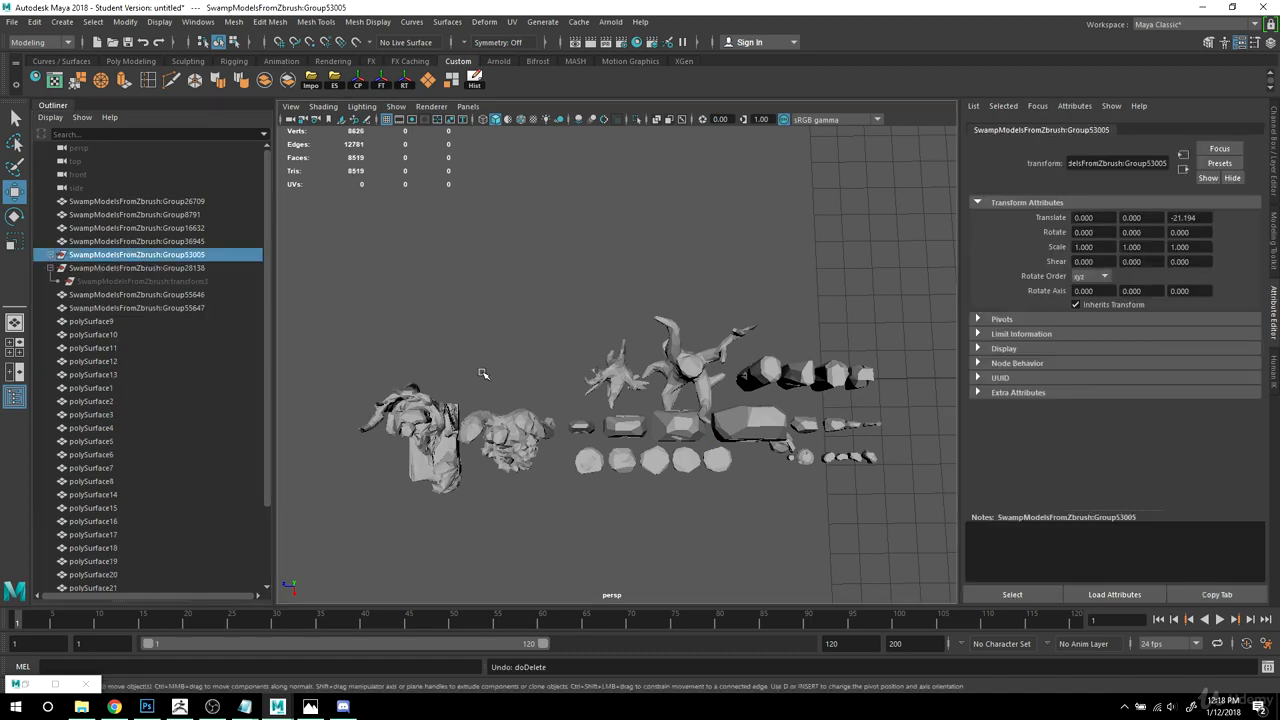
pyautogui.scroll(6, 552, 363)
pyautogui.keyDown('alt'); pyautogui.moveTo(524, 340); pyautogui.dragTo(470, 320); pyautogui.keyUp('alt')
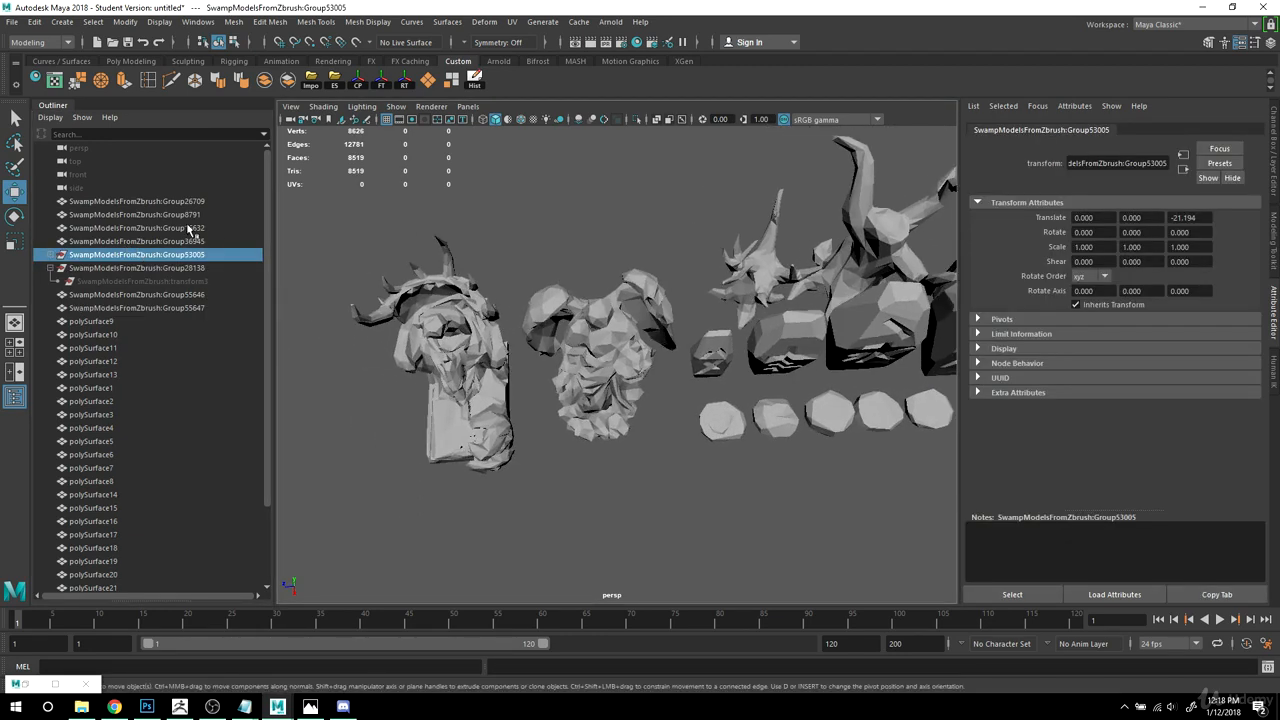
pyautogui.press('Delete')
pyautogui.hotkey('ctrl', 'z')
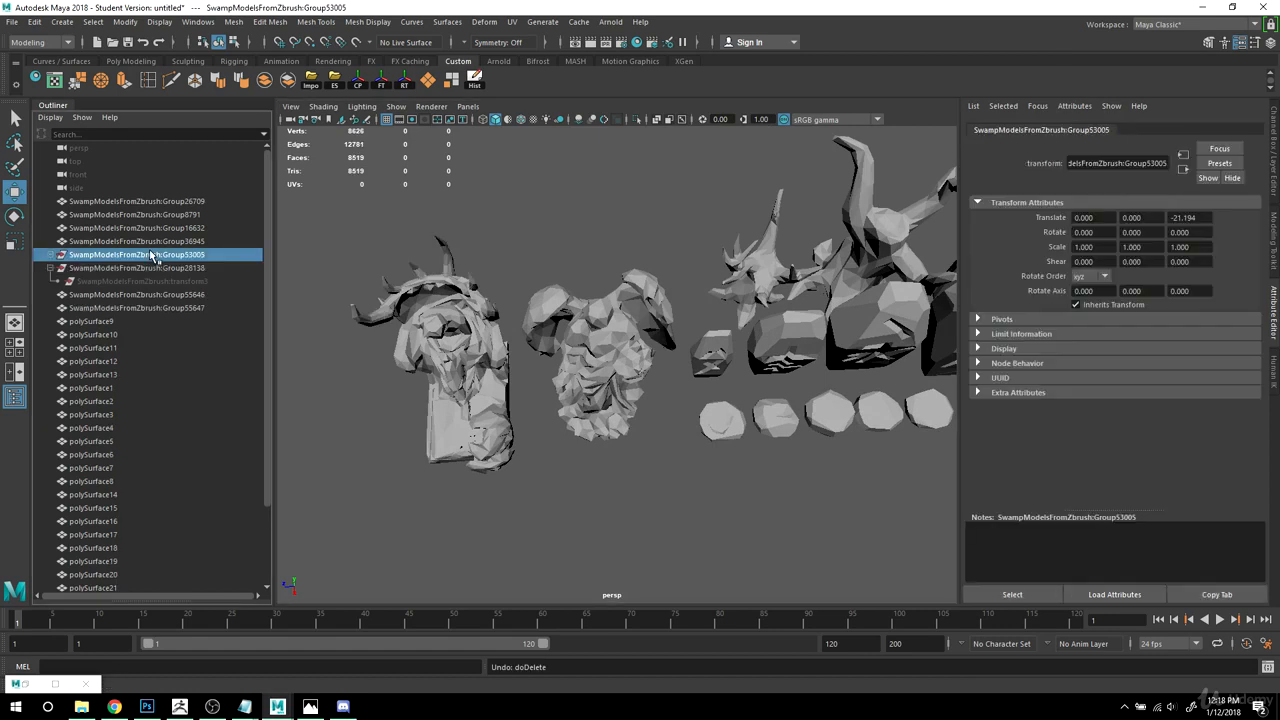
# Step: Move the transform nodes out of Group53005 and Group28138 to the outliner's root level, and delete Group53005
pyautogui.click(50, 256)
pyautogui.click(104, 268)
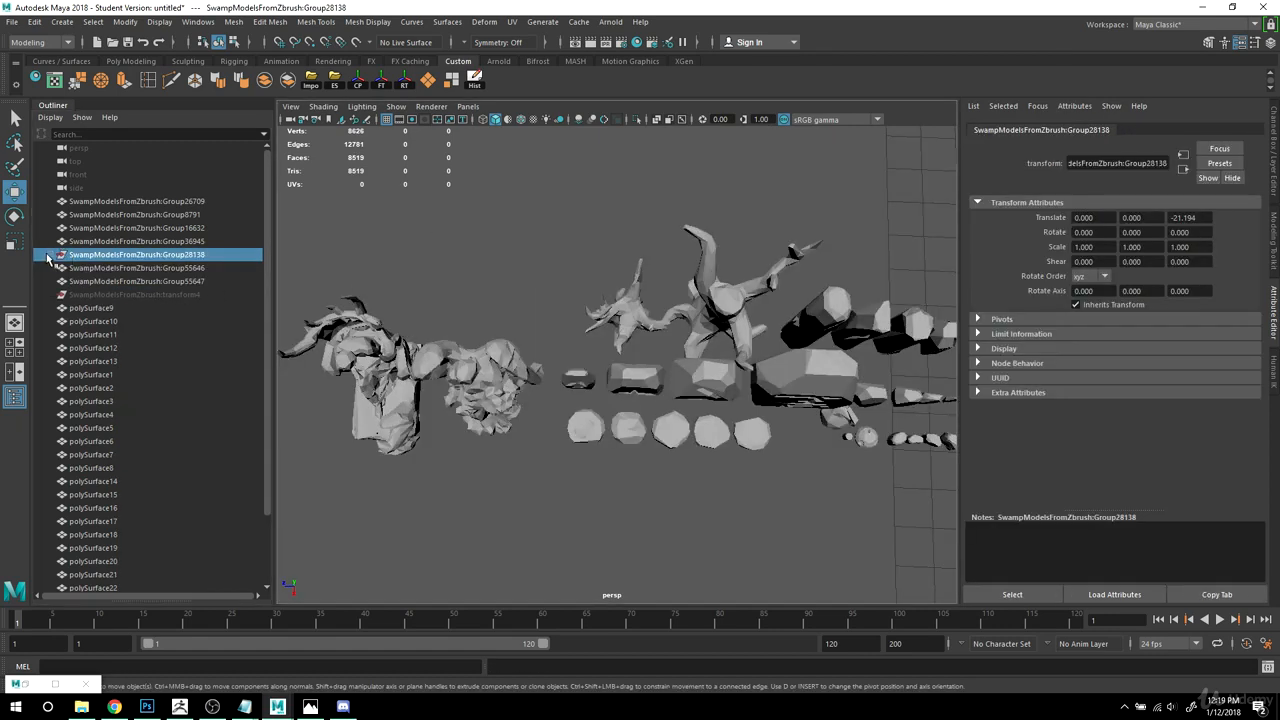
pyautogui.click(48, 256)
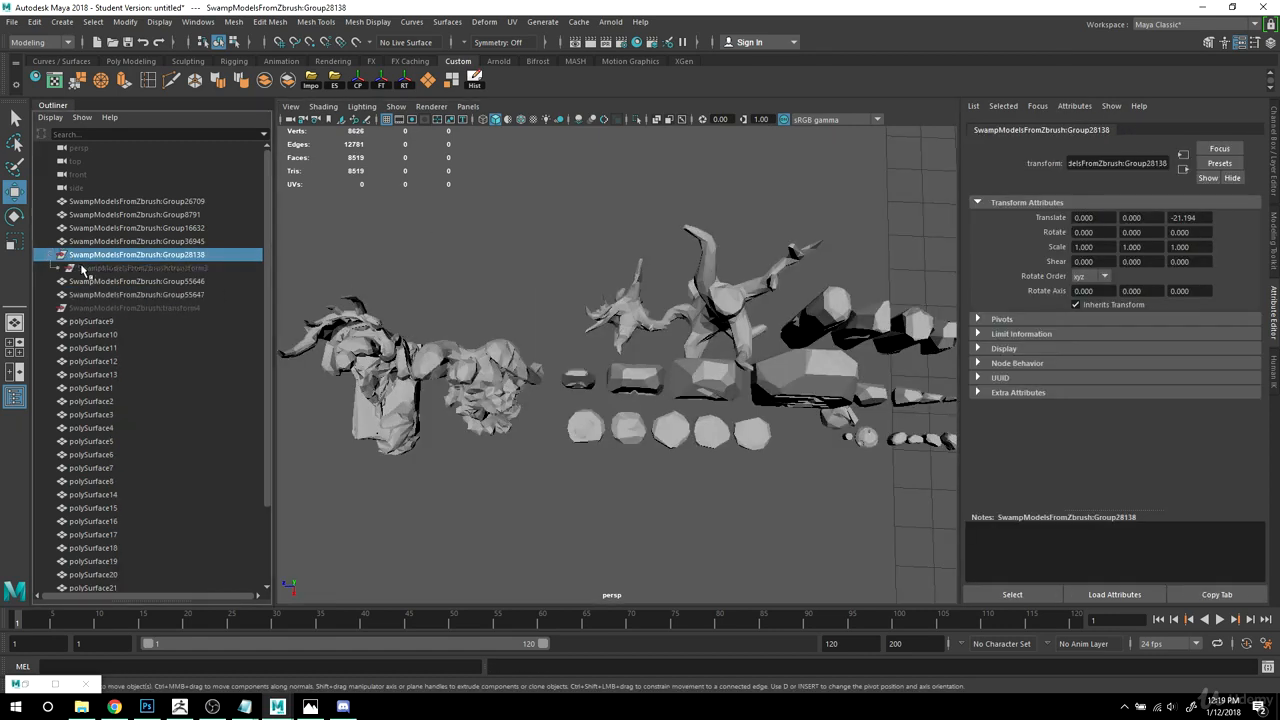
pyautogui.click(108, 268)
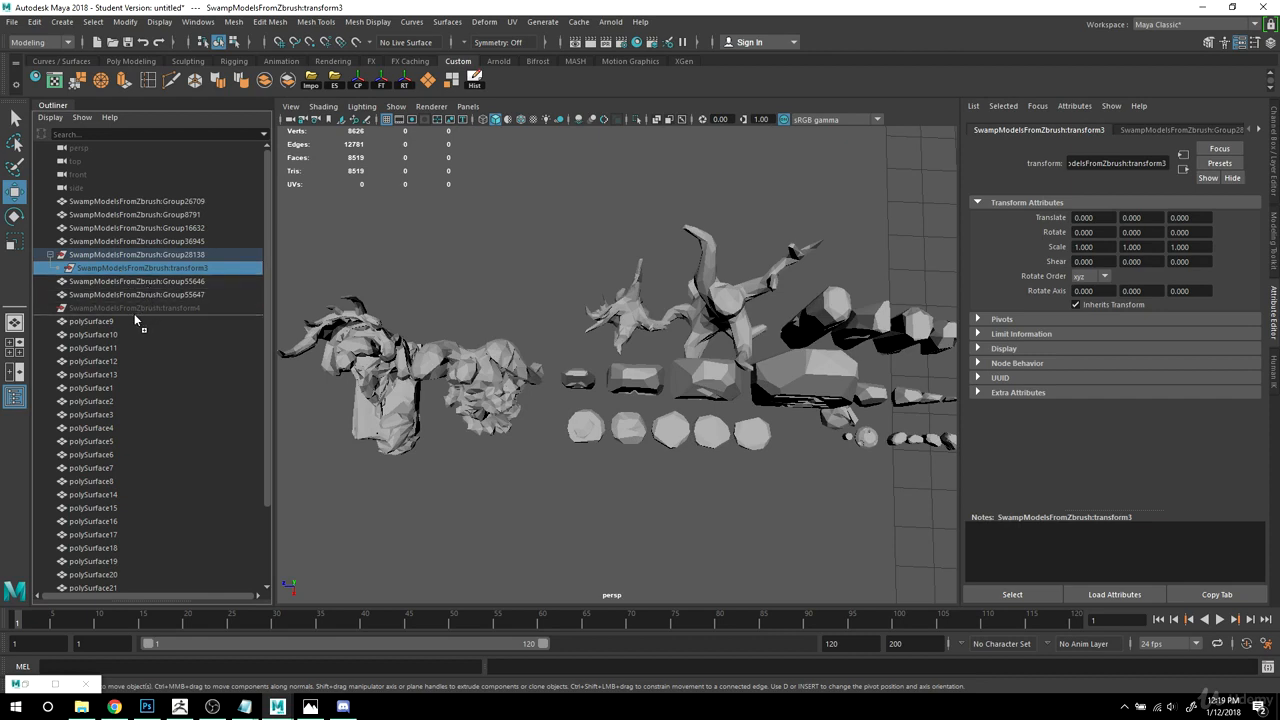
pyautogui.hotkey('shift', 'p')
pyautogui.press('f')
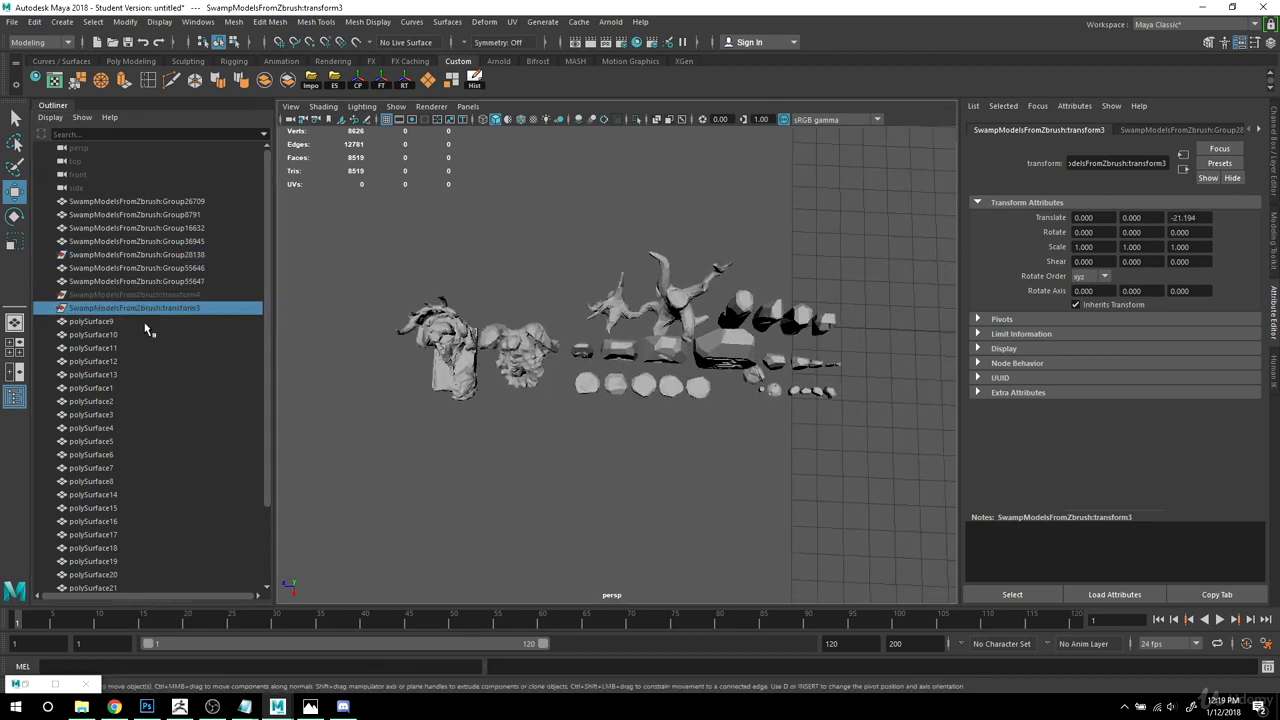
# Step: Select the meshes from polySurface9 through _Group55646 to check them in the scene, and clear the selection
pyautogui.scroll(-3, 104, 284)
pyautogui.click(100, 231)
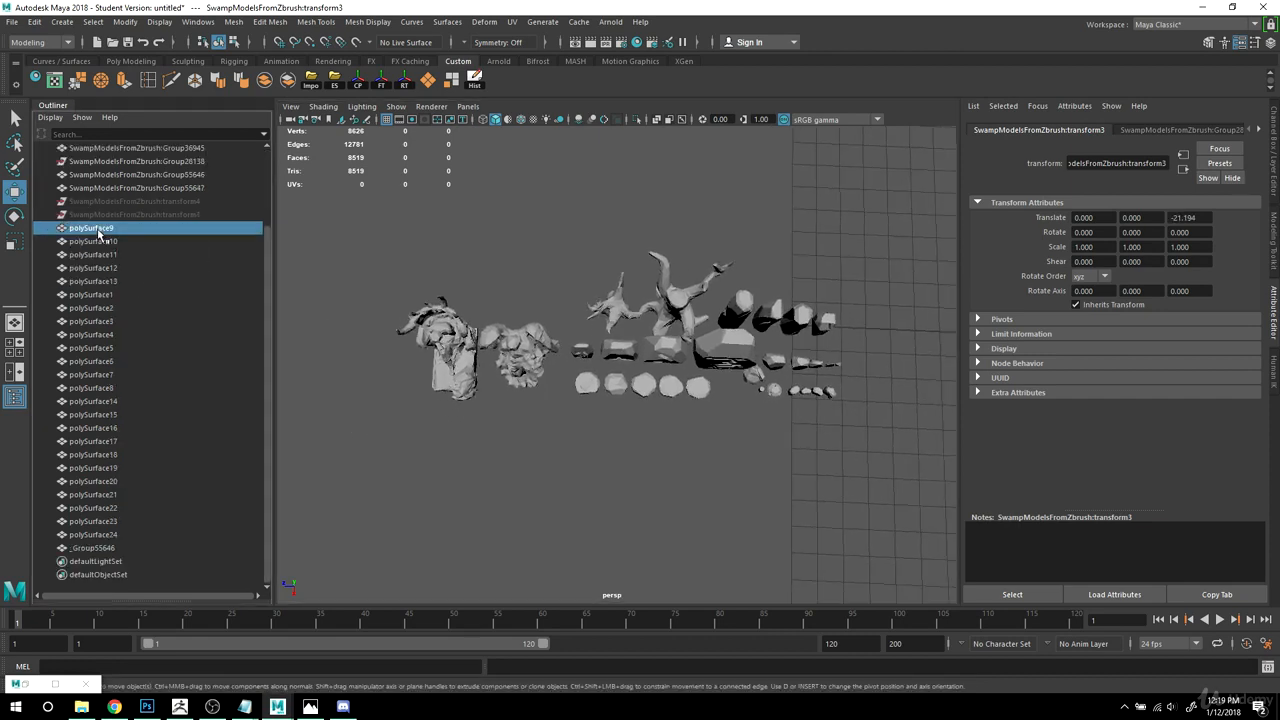
pyautogui.keyDown('shift'); pyautogui.click(103, 549); pyautogui.keyUp('shift')
pyautogui.keyDown('alt'); pyautogui.moveTo(763, 477); pyautogui.dragTo(631, 496); pyautogui.keyUp('alt')
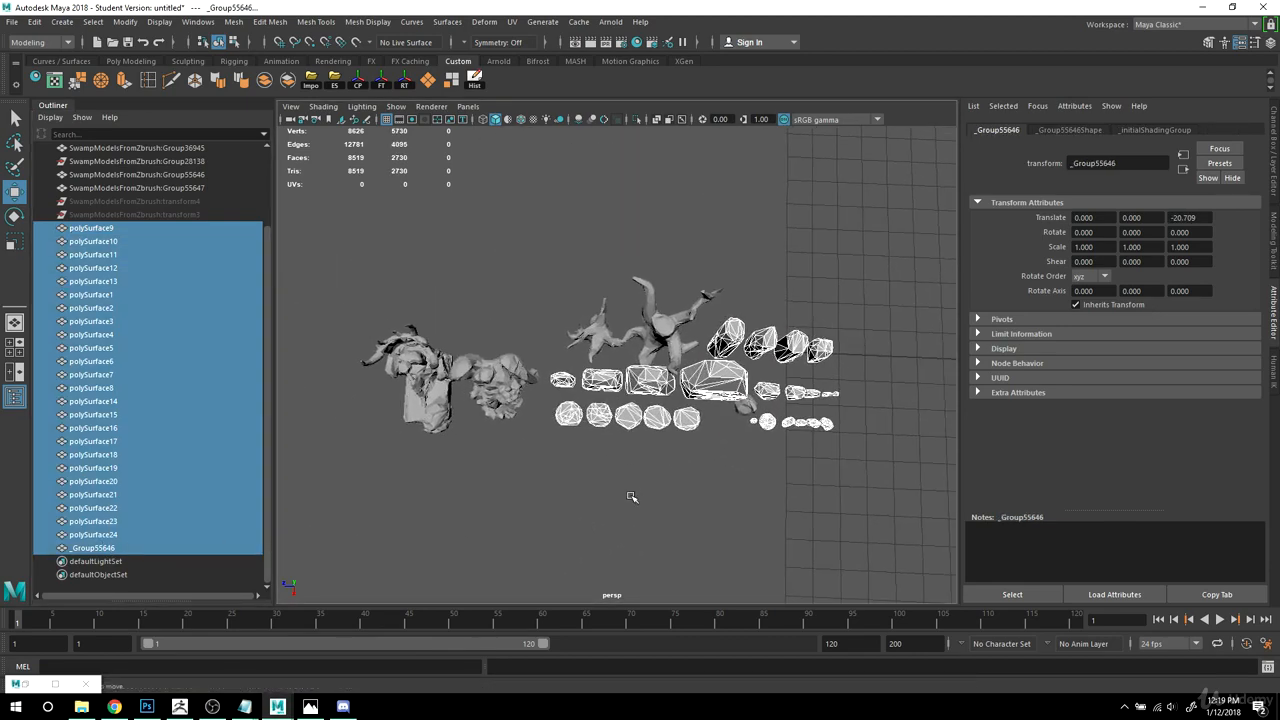
pyautogui.click(631, 496)
pyautogui.scroll(3, 148, 262)
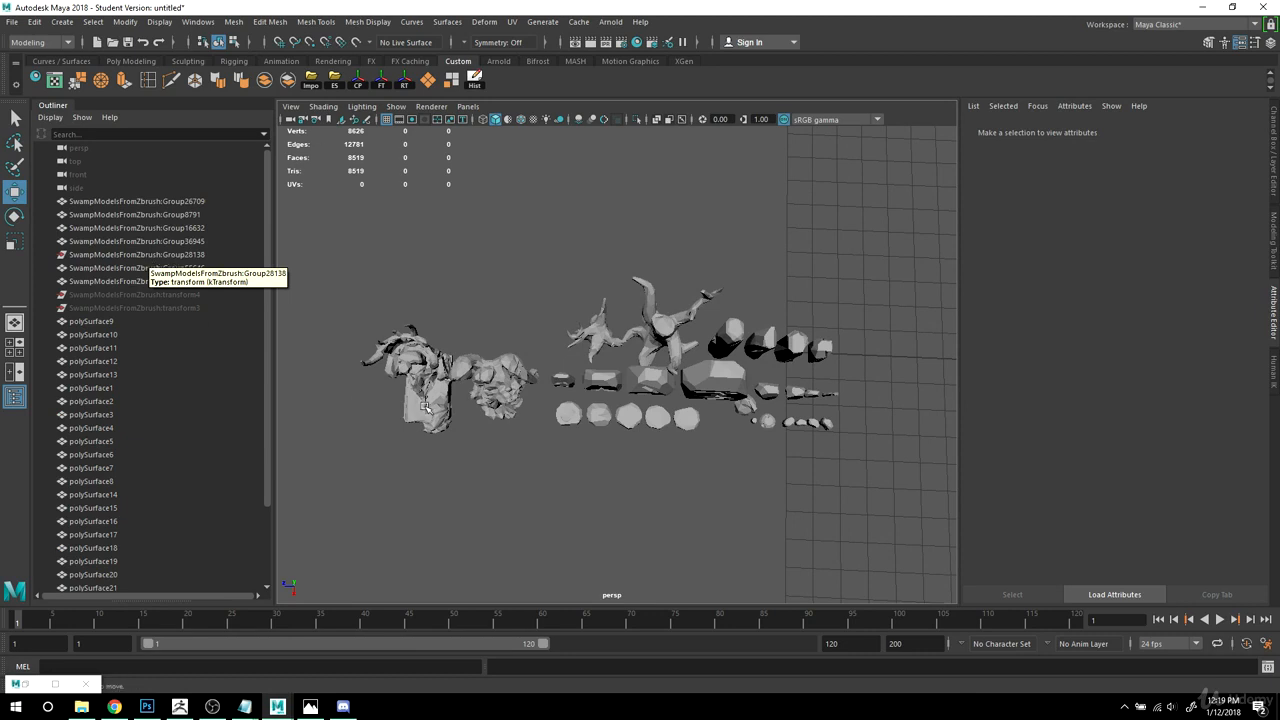
pyautogui.keyDown('alt'); pyautogui.moveTo(720, 540); pyautogui.dragTo(697, 429); pyautogui.keyUp('alt')
pyautogui.scroll(-3, 697, 429)
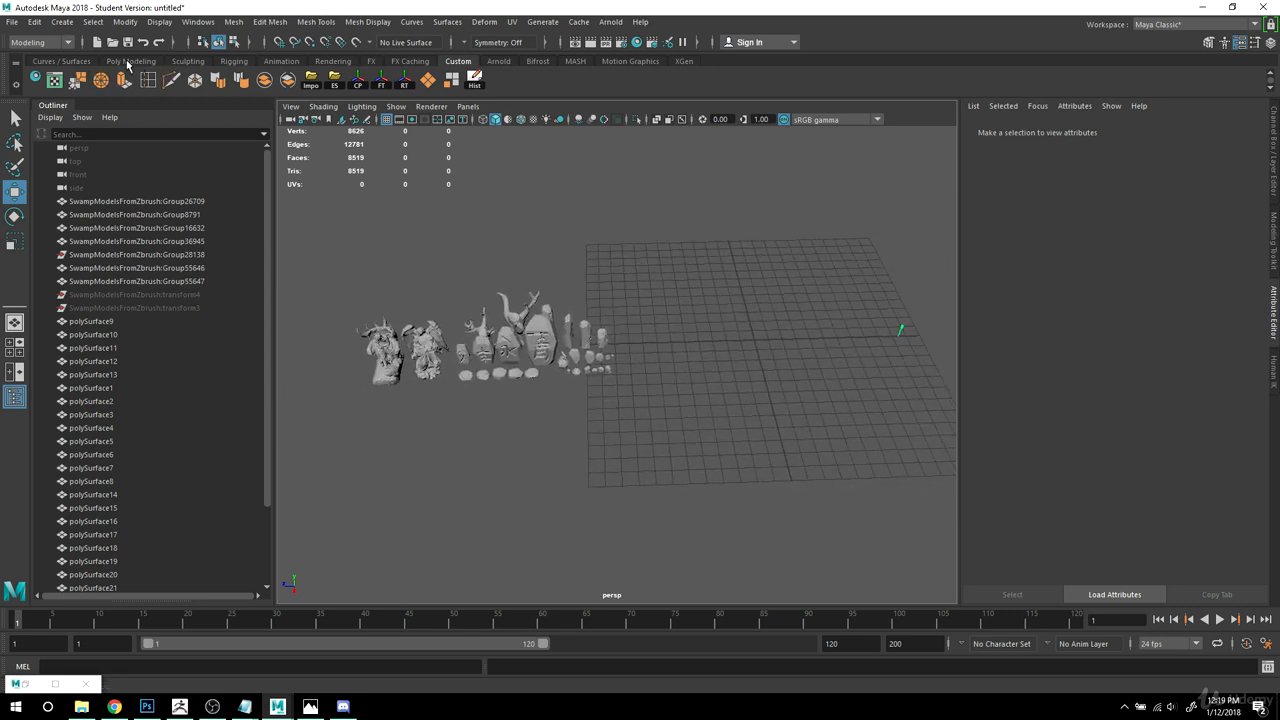
# Step: Create a polygon plane at the grid's origin and scale it uniformly to about 14
pyautogui.click(451, 80)
pyautogui.scroll(5, 726, 406)
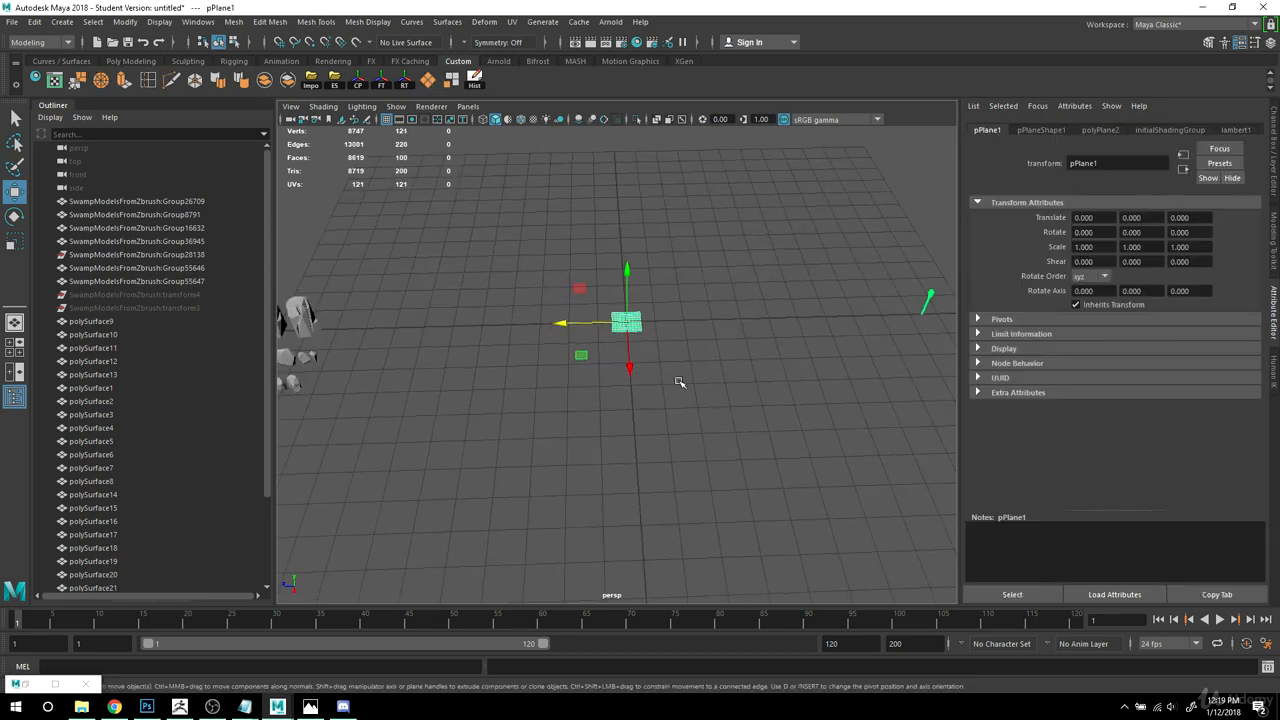
pyautogui.press('r')
pyautogui.moveTo(626, 322); pyautogui.dragTo(912, 330)
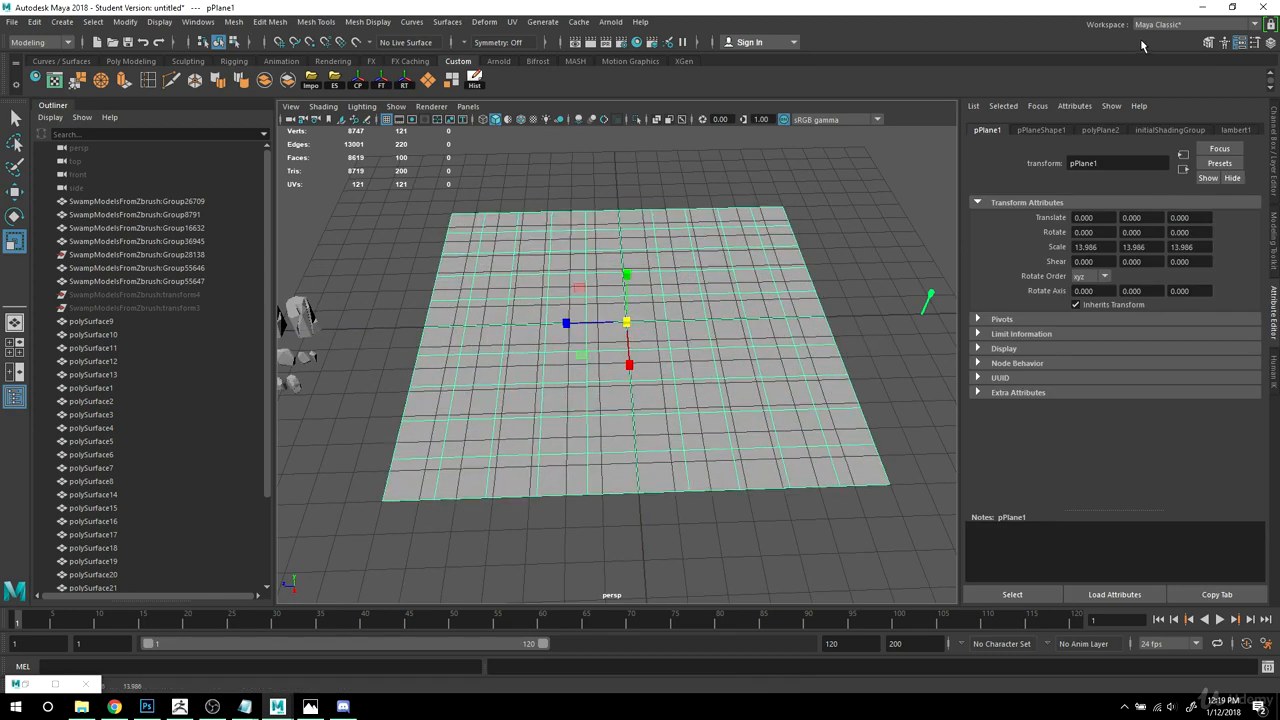
# Step: Set the plane's width and height subdivisions to 2 and deselect it
pyautogui.click(1099, 130)
pyautogui.write('2')
pyautogui.press('Tab')
pyautogui.write('2')
pyautogui.press('Return')
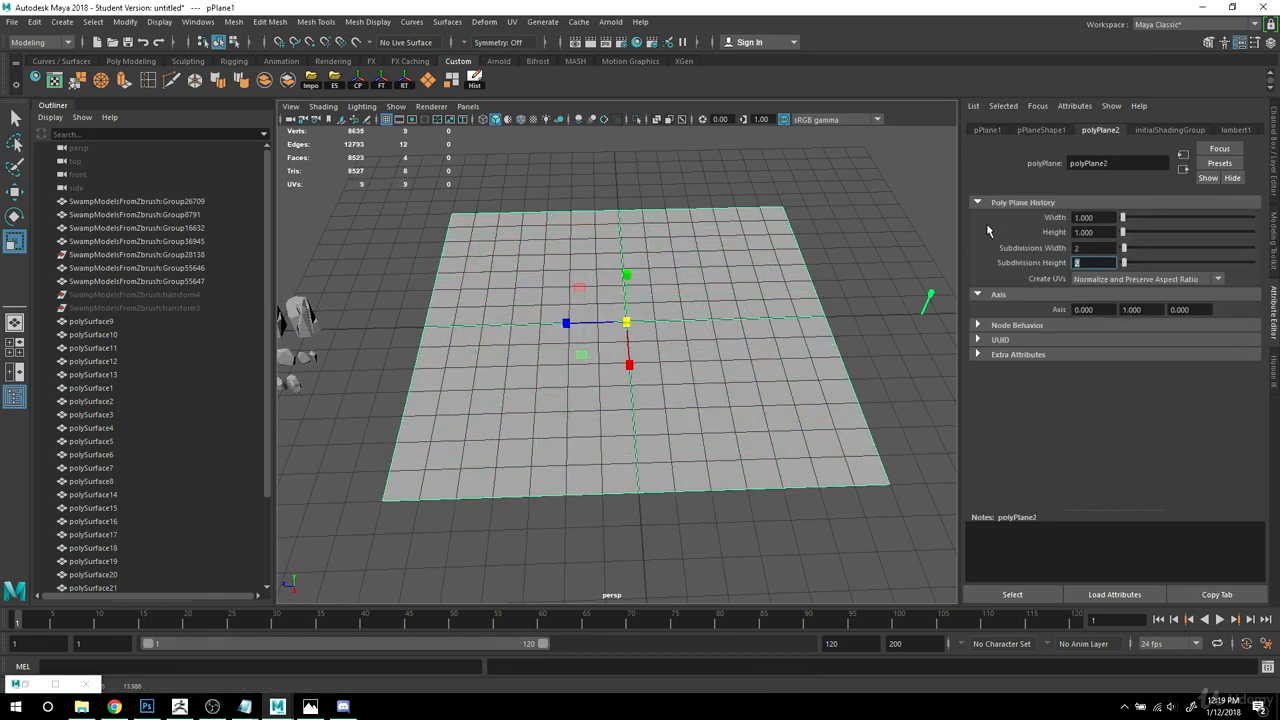
pyautogui.scroll(2, 736, 336)
pyautogui.keyDown('alt'); pyautogui.moveTo(742, 333); pyautogui.dragTo(712, 368, button='middle'); pyautogui.keyUp('alt')
pyautogui.press('q')
pyautogui.click(826, 229)
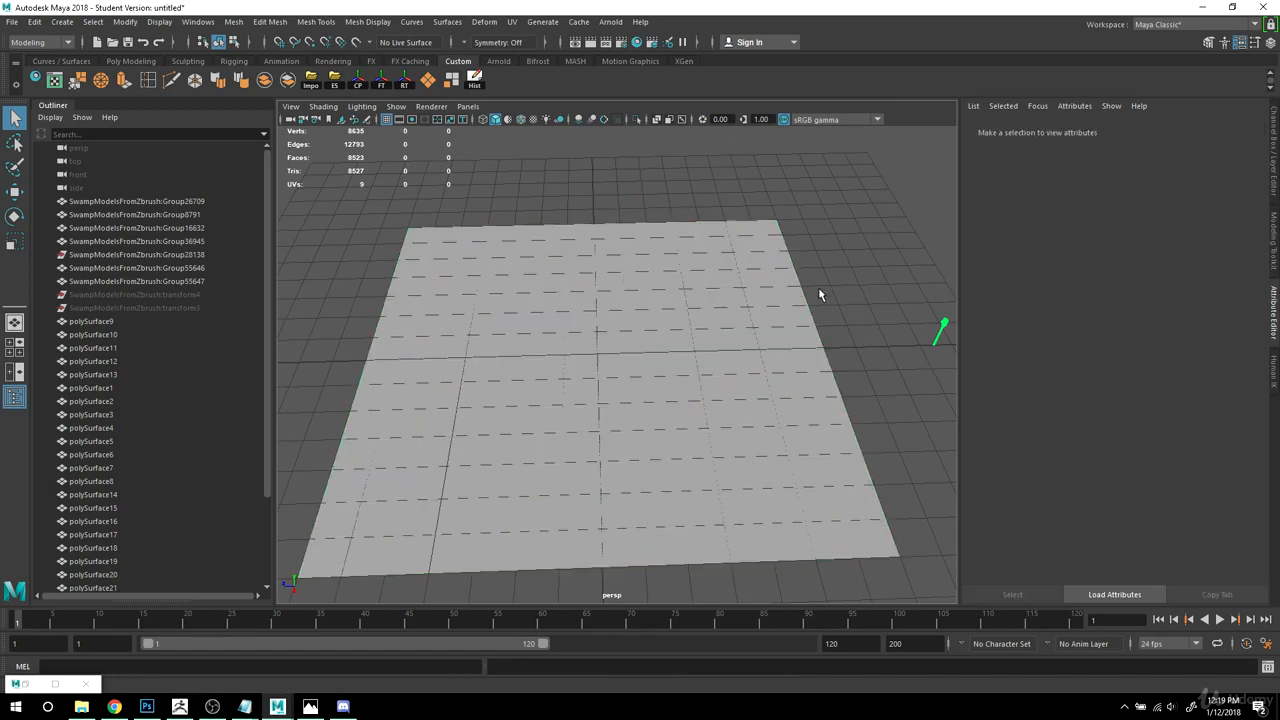
# Step: Examine the row of imported swamp models beside the grid and compare it with the new plane
pyautogui.scroll(-4, 606, 366)
pyautogui.keyDown('alt'); pyautogui.moveTo(521, 410); pyautogui.dragTo(639, 393, button='middle'); pyautogui.keyUp('alt')
pyautogui.keyDown('alt'); pyautogui.moveTo(556, 366); pyautogui.dragTo(519, 393); pyautogui.keyUp('alt')
pyautogui.keyDown('alt'); pyautogui.moveTo(390, 410); pyautogui.dragTo(562, 417, button='middle'); pyautogui.keyUp('alt')
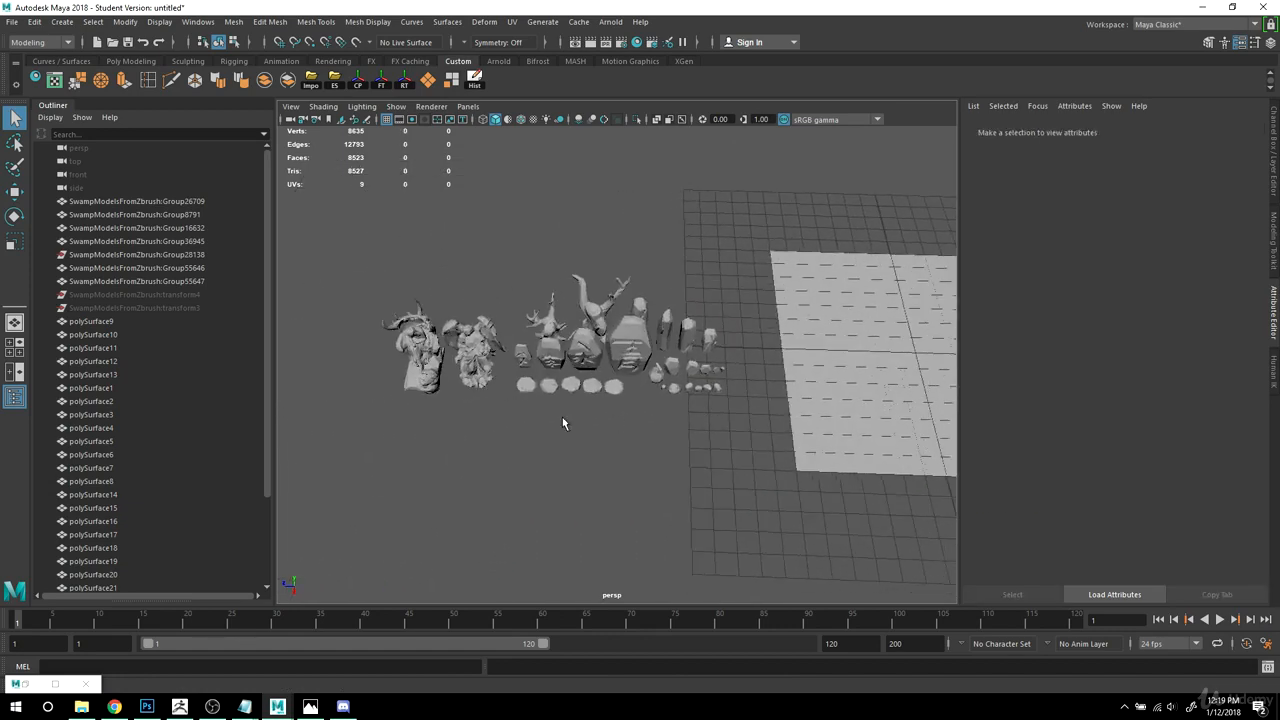
pyautogui.scroll(4, 562, 417)
pyautogui.keyDown('alt'); pyautogui.moveTo(685, 470); pyautogui.dragTo(887, 441, button='middle'); pyautogui.keyUp('alt')
pyautogui.click(496, 332)
pyautogui.scroll(-3, 691, 446)
pyautogui.keyDown('alt'); pyautogui.moveTo(626, 426); pyautogui.dragTo(500, 390, button='middle'); pyautogui.keyUp('alt')
pyautogui.click(470, 334)
pyautogui.keyDown('alt'); pyautogui.moveTo(582, 433); pyautogui.dragTo(523, 405, button='middle'); pyautogui.keyUp('alt')
pyautogui.keyDown('alt'); pyautogui.moveTo(915, 411); pyautogui.dragTo(672, 374, button='middle'); pyautogui.keyUp('alt')
pyautogui.scroll(-3, 603, 383)
pyautogui.scroll(5, 660, 387)
# Step: Select the small _Group55646 mesh beside the plane and assign the existing lambert1 material to it in the Hypershade
pyautogui.click(854, 333)
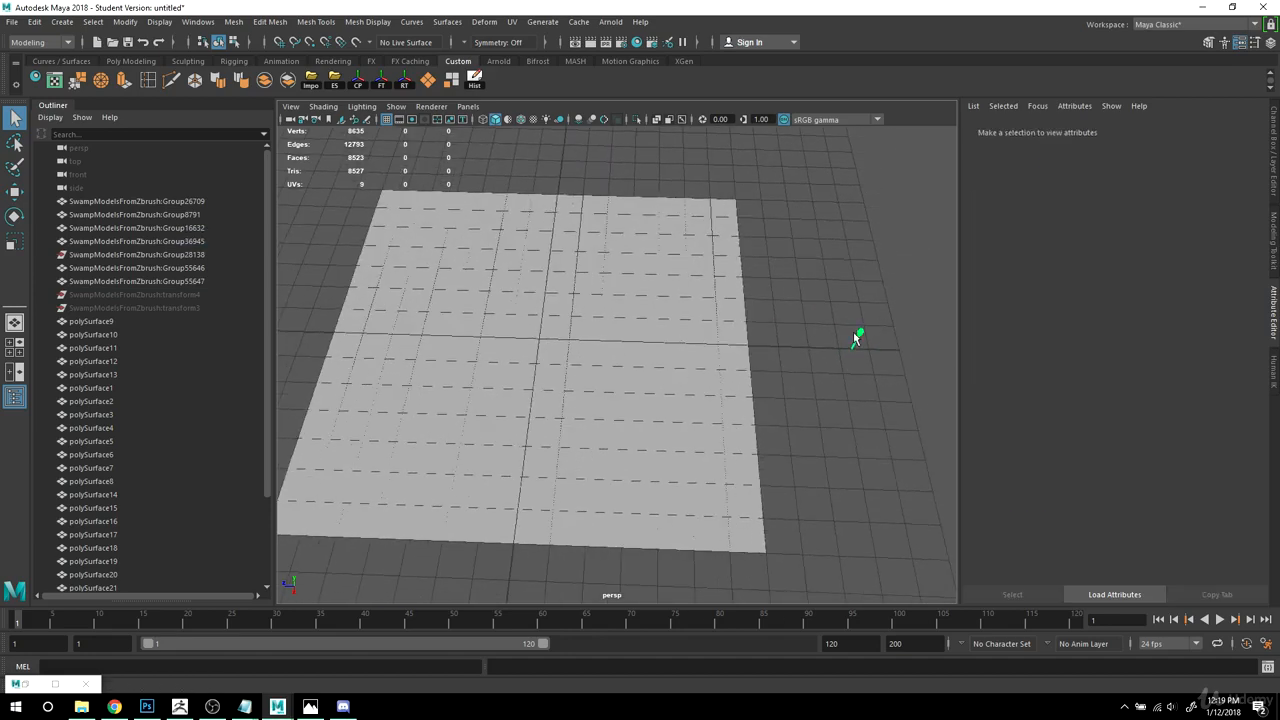
pyautogui.click(853, 336)
pyautogui.click(47, 82)
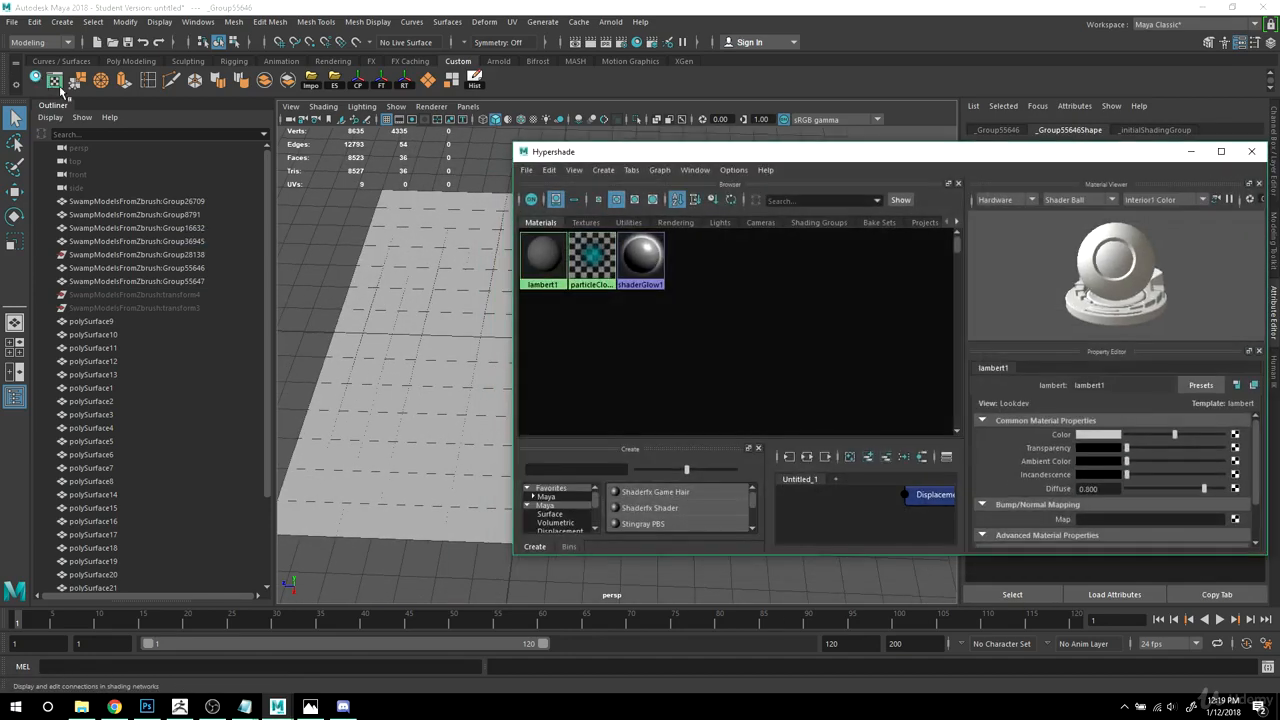
pyautogui.moveTo(544, 252); pyautogui.dragTo(546, 218, button='right')
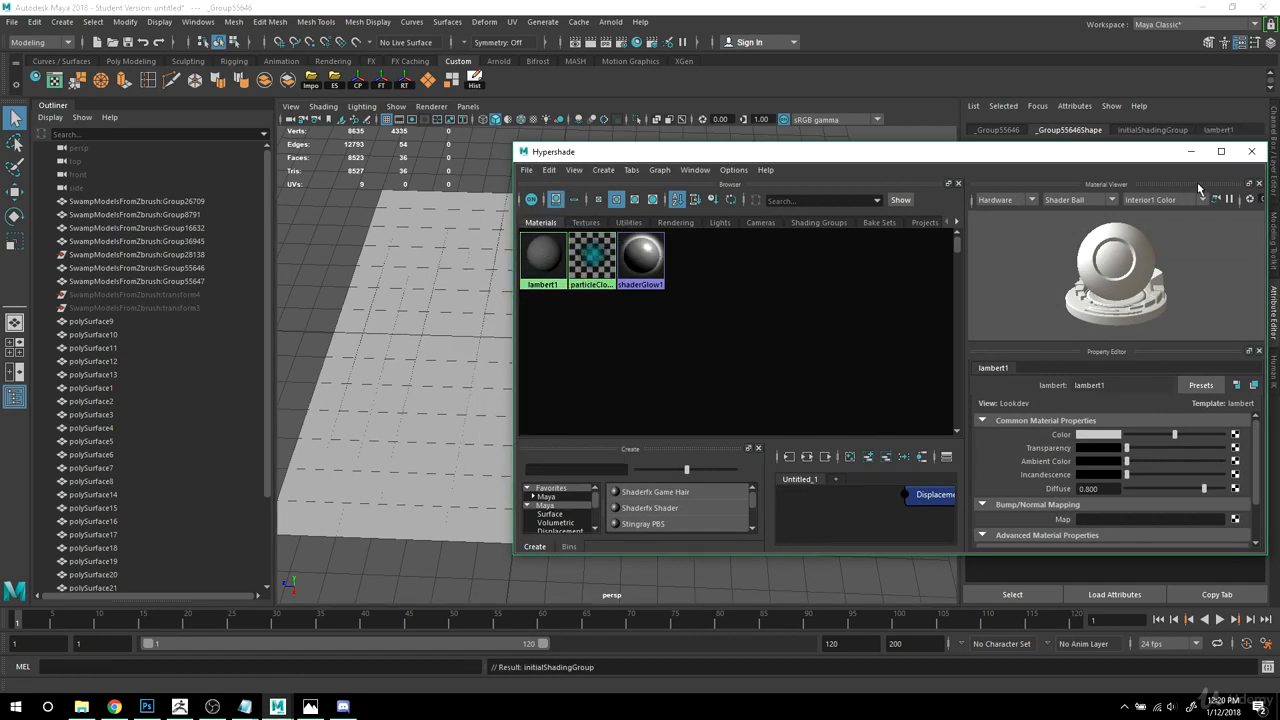
pyautogui.click(1191, 151)
# Step: Move the pivot of the _Group55646 mesh to its base
pyautogui.press('f')
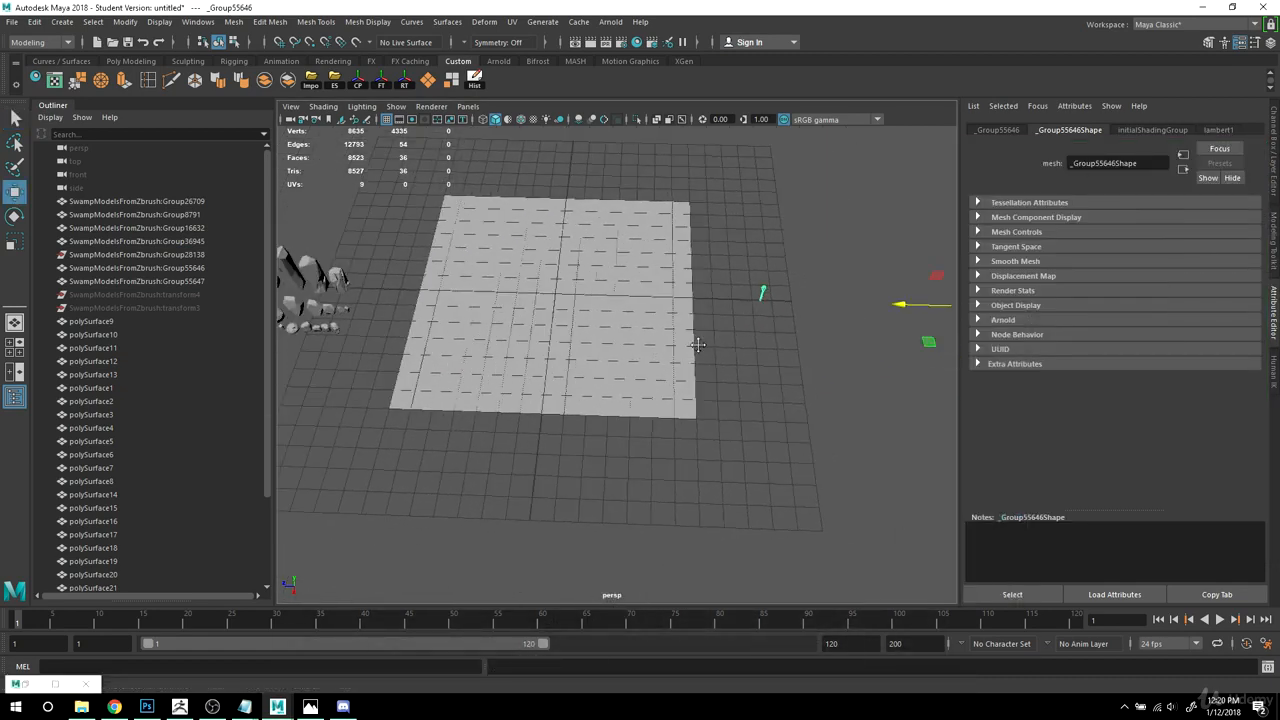
pyautogui.press('d')
pyautogui.moveTo(842, 310); pyautogui.dragTo(570, 309)
pyautogui.keyDown('alt'); pyautogui.moveTo(678, 354); pyautogui.dragTo(855, 454); pyautogui.keyUp('alt')
pyautogui.keyDown('alt'); pyautogui.moveTo(616, 334); pyautogui.dragTo(720, 435); pyautogui.keyUp('alt')
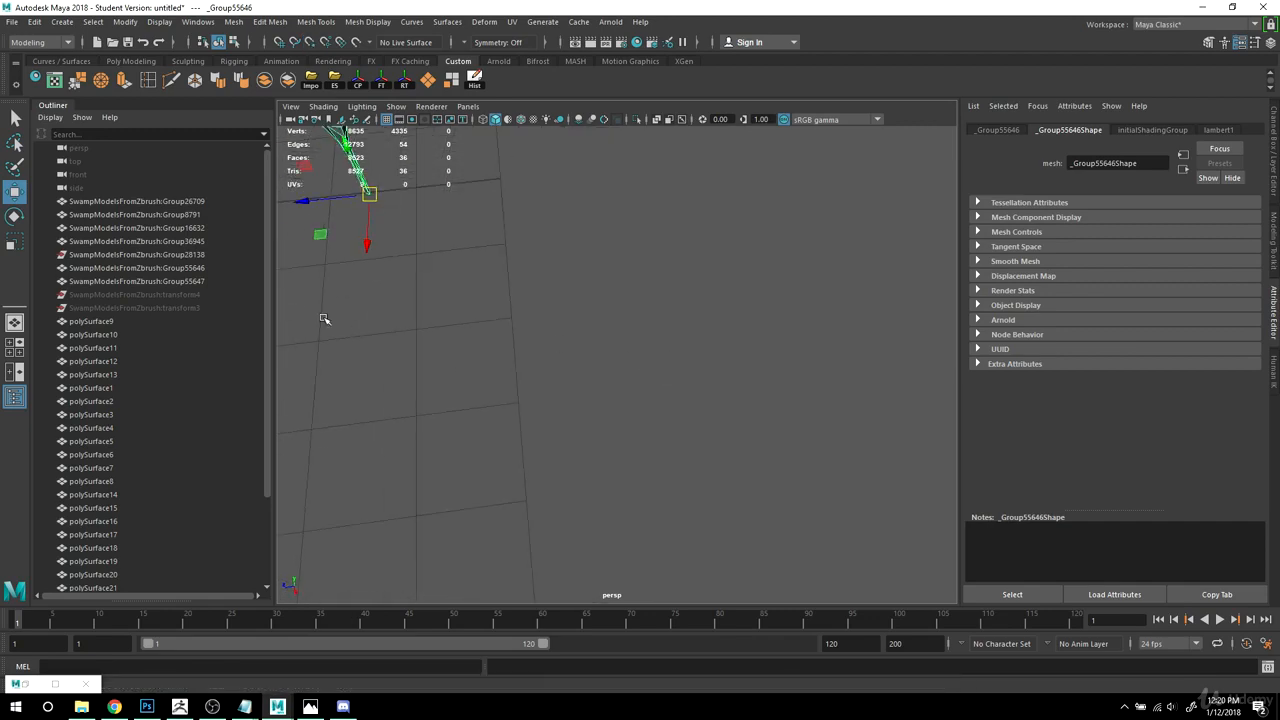
# Step: Snap the _Group55646 mesh by its base pivot to the vertex at the plane's centre
pyautogui.scroll(-3, 340, 323)
pyautogui.keyDown('alt'); pyautogui.moveTo(363, 326); pyautogui.dragTo(814, 360, button='middle'); pyautogui.keyUp('alt')
pyautogui.keyDown('alt'); pyautogui.moveTo(814, 360); pyautogui.dragTo(700, 409, button='right'); pyautogui.keyUp('alt')
pyautogui.press('v')
pyautogui.moveTo(886, 303); pyautogui.dragTo(552, 356)
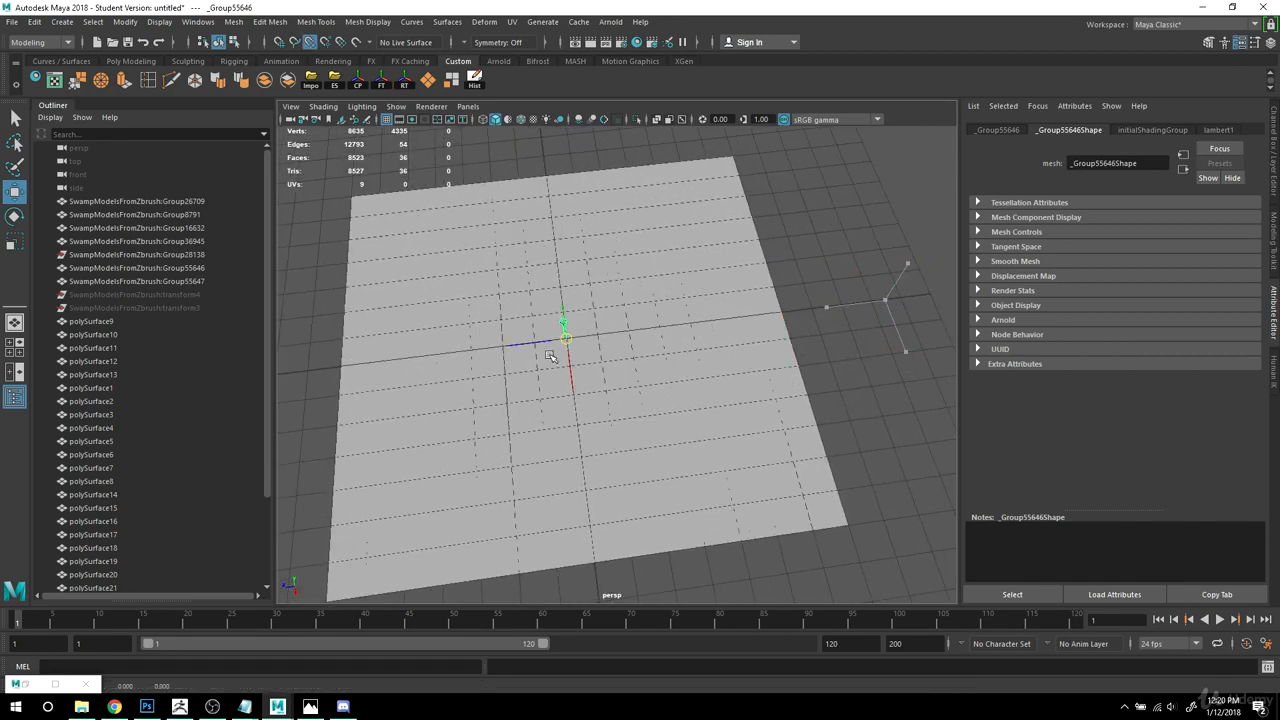
# Step: Freeze the translation, rotation and scale of the _Group55646 mesh at the plane's centre
pyautogui.scroll(-2, 613, 365)
pyautogui.keyDown('alt'); pyautogui.moveTo(613, 365); pyautogui.dragTo(623, 337, button='middle'); pyautogui.keyUp('alt')
pyautogui.keyDown('alt'); pyautogui.moveTo(623, 337); pyautogui.dragTo(755, 365, button='right'); pyautogui.keyUp('alt')
pyautogui.keyDown('alt'); pyautogui.moveTo(612, 369); pyautogui.dragTo(662, 491, button='middle'); pyautogui.keyUp('alt')
pyautogui.keyDown('alt'); pyautogui.moveTo(661, 491); pyautogui.dragTo(834, 431, button='right'); pyautogui.keyUp('alt')
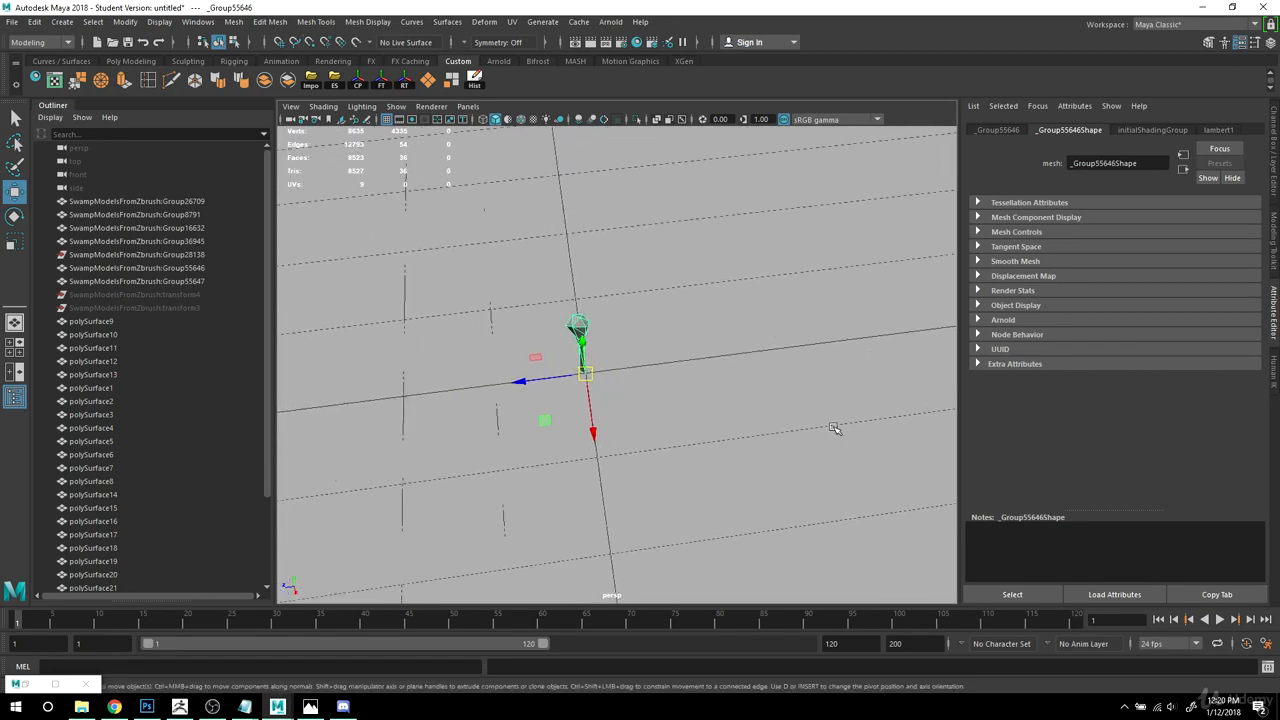
pyautogui.keyDown('alt'); pyautogui.moveTo(834, 431); pyautogui.dragTo(754, 403); pyautogui.keyUp('alt')
pyautogui.scroll(-5, 635, 394)
pyautogui.keyDown('alt'); pyautogui.moveTo(635, 394); pyautogui.dragTo(734, 443); pyautogui.keyUp('alt')
pyautogui.scroll(4, 734, 443)
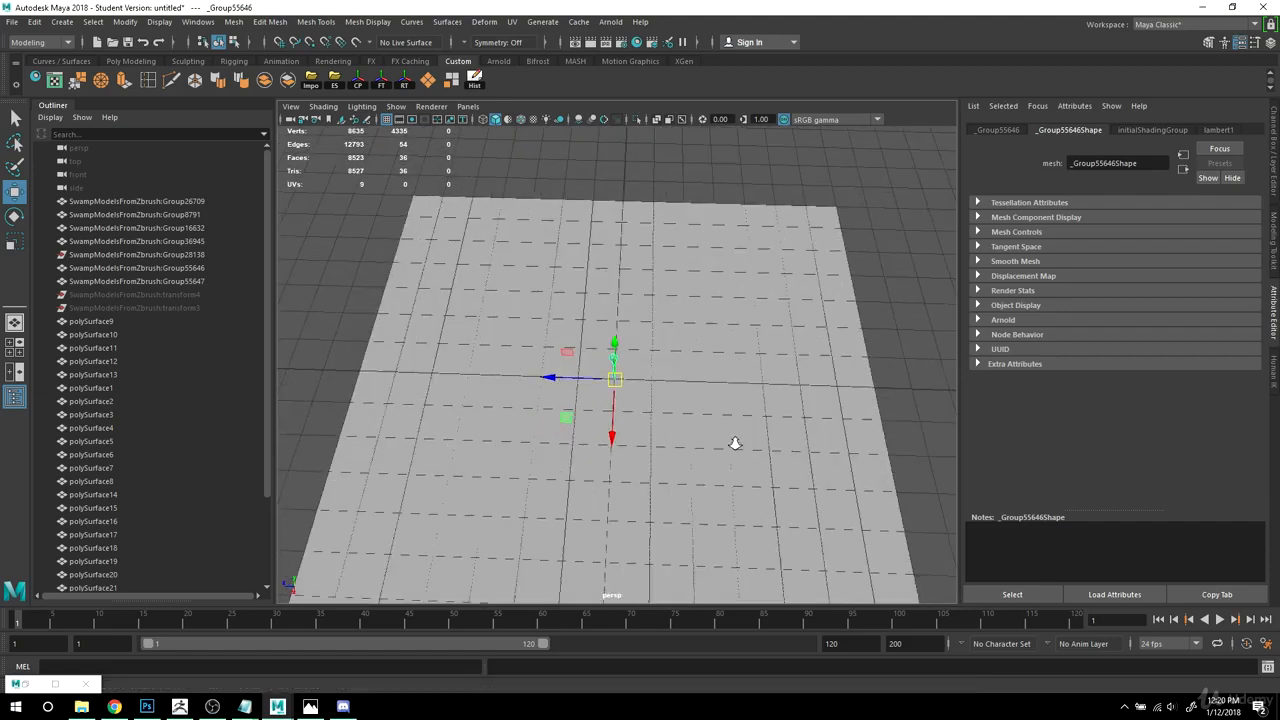
pyautogui.keyDown('alt'); pyautogui.moveTo(734, 443); pyautogui.dragTo(703, 363, button='middle'); pyautogui.keyUp('alt')
pyautogui.keyDown('alt'); pyautogui.moveTo(703, 363); pyautogui.dragTo(714, 376); pyautogui.keyUp('alt')
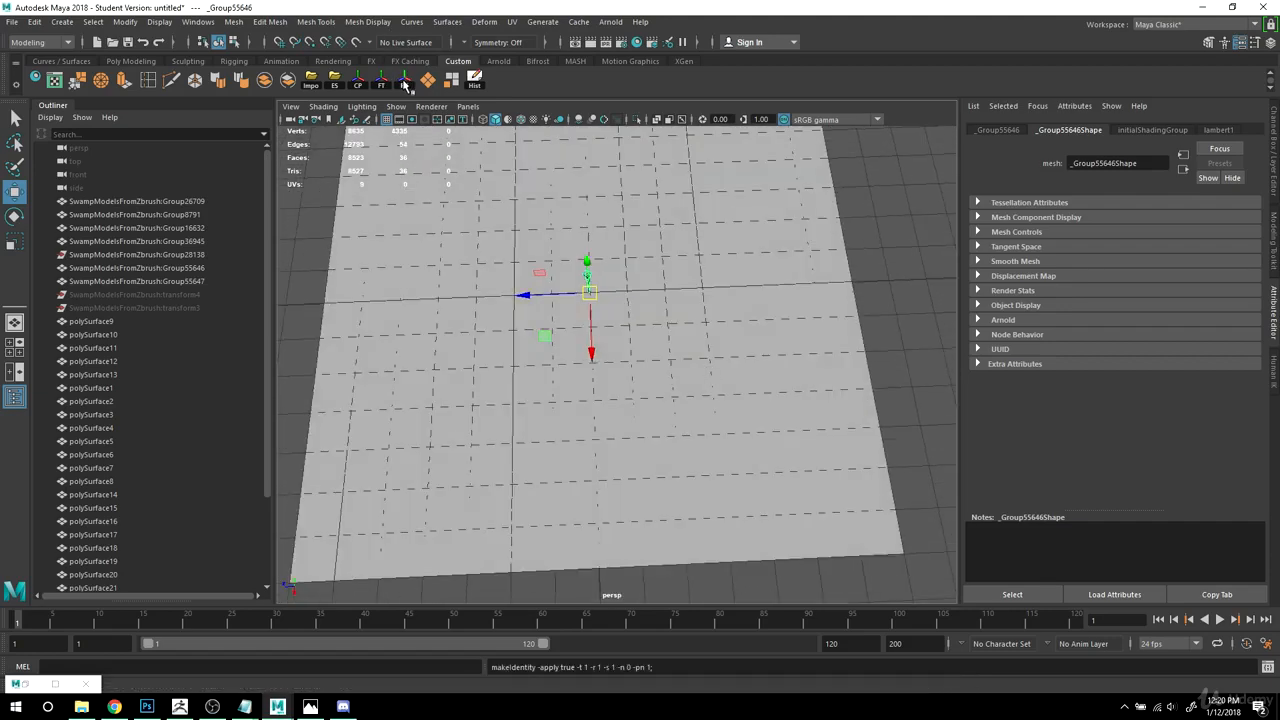
pyautogui.scroll(-4, 671, 311)
pyautogui.scroll(1, 671, 308)
pyautogui.keyDown('alt'); pyautogui.moveTo(671, 308); pyautogui.dragTo(669, 292, button='middle'); pyautogui.keyUp('alt')
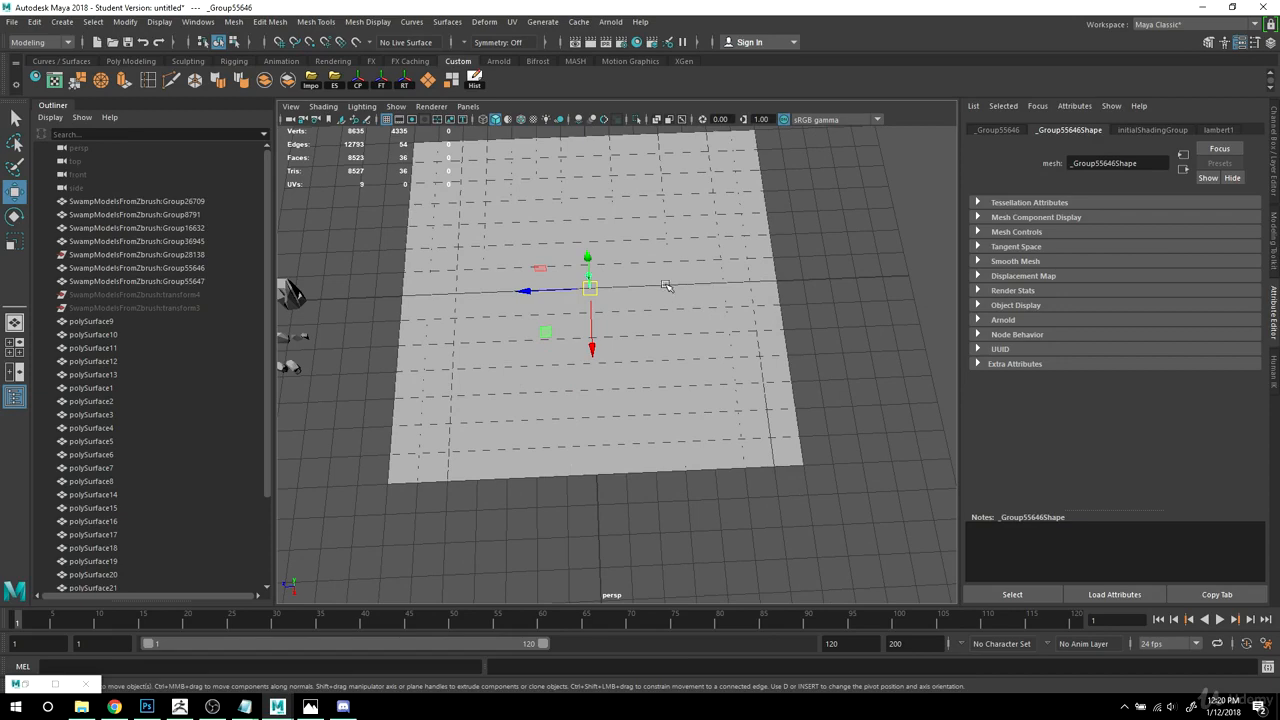
pyautogui.keyDown('alt'); pyautogui.moveTo(679, 308); pyautogui.dragTo(656, 287); pyautogui.keyUp('alt')
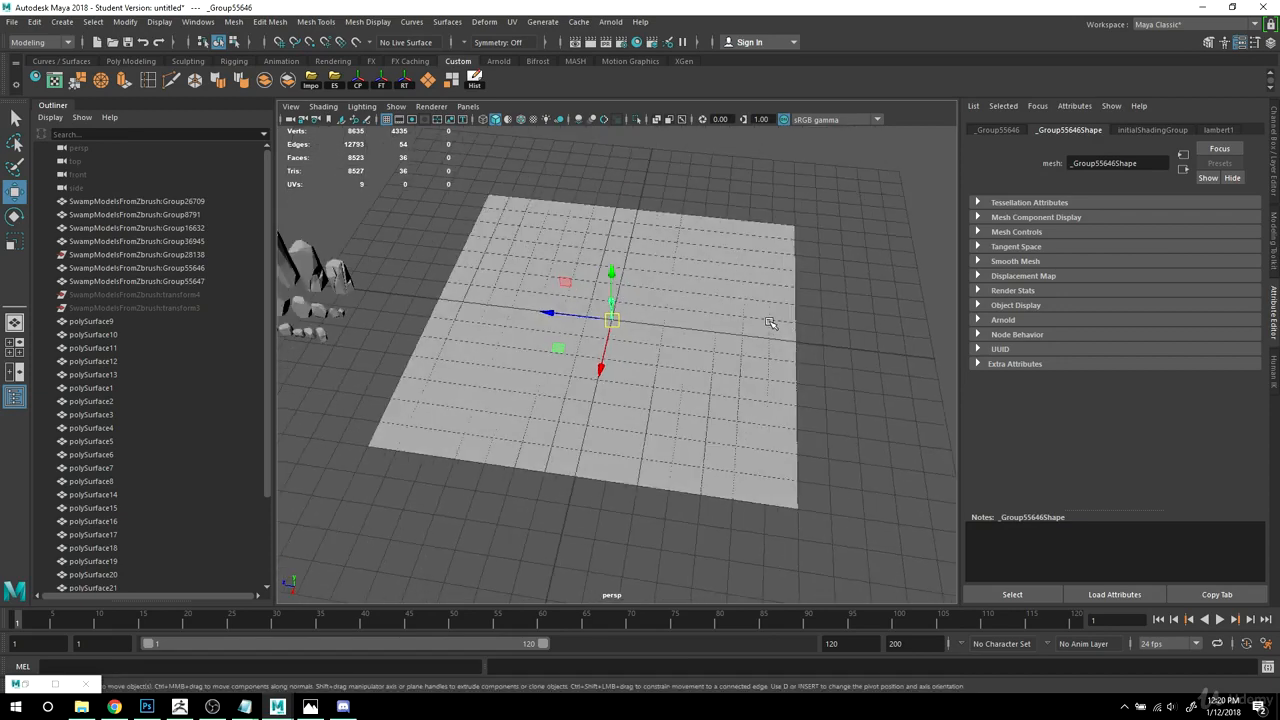
pyautogui.keyDown('alt'); pyautogui.moveTo(741, 346); pyautogui.dragTo(656, 386); pyautogui.keyUp('alt')
pyautogui.hotkey('ctrl', '2')
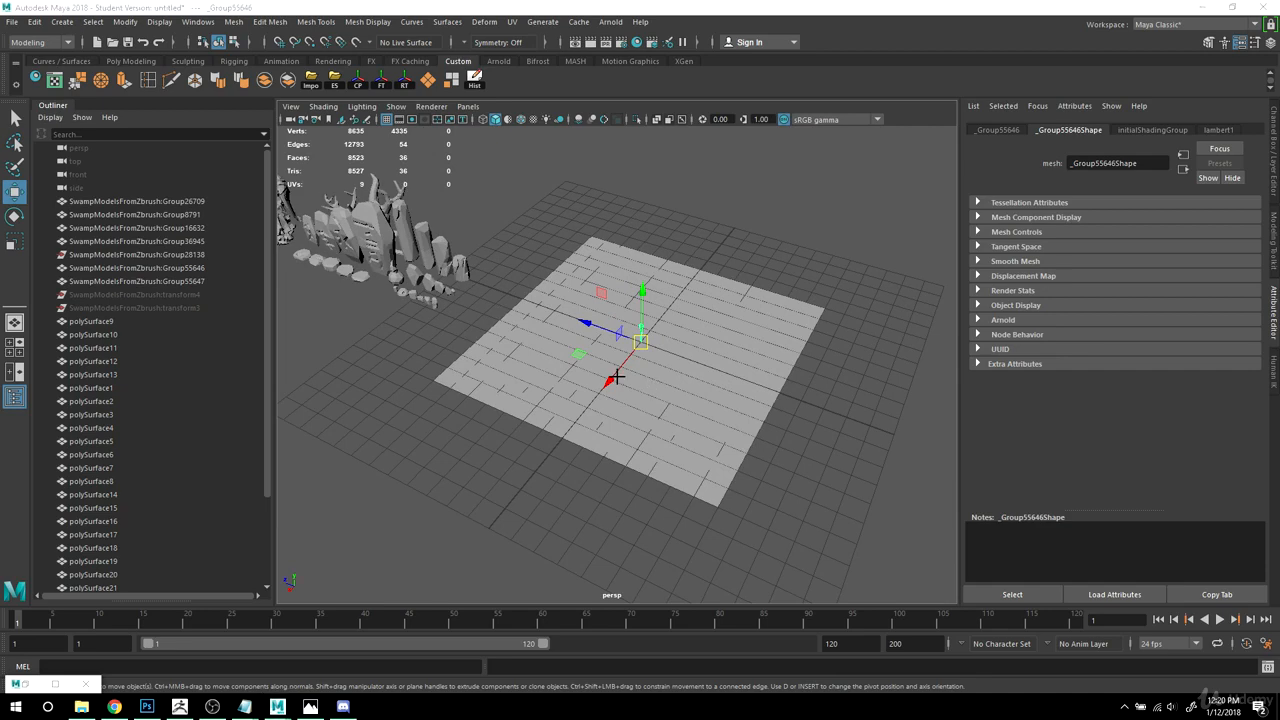
pyautogui.moveTo(143, 243); pyautogui.dragTo(187, 310)
pyautogui.moveTo(213, 207); pyautogui.dragTo(190, 478)
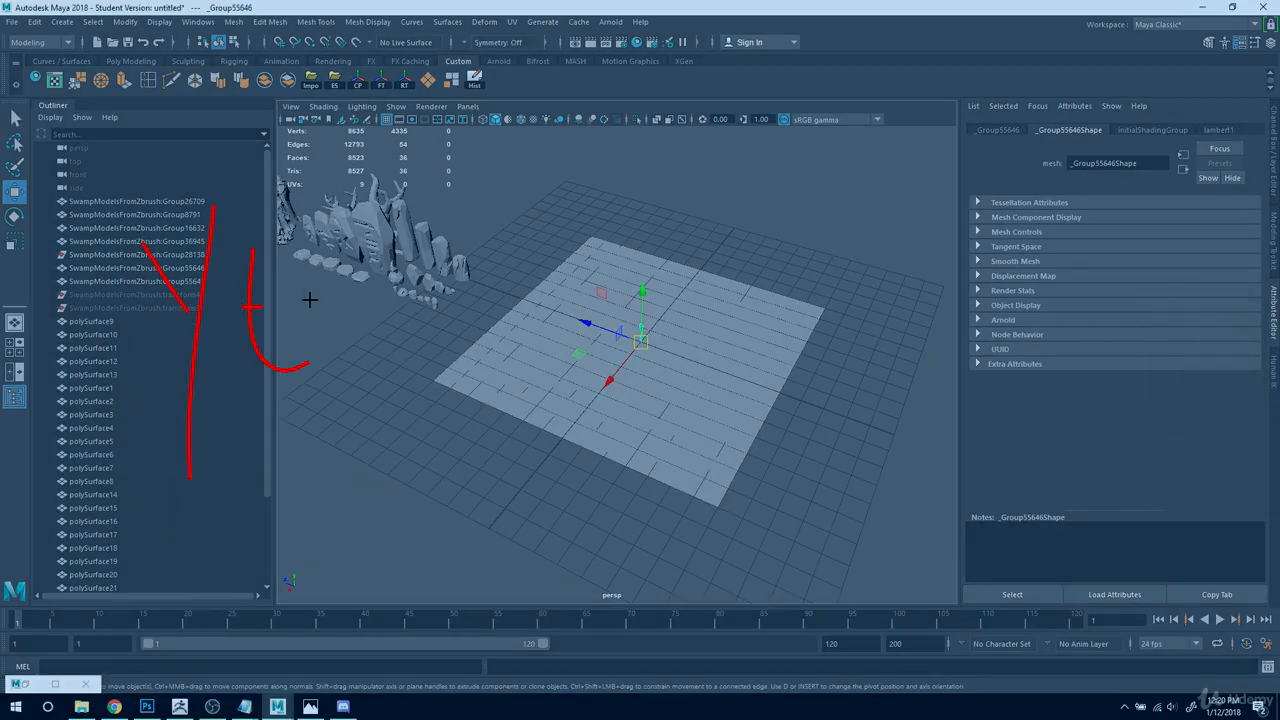
pyautogui.moveTo(331, 266); pyautogui.dragTo(390, 383)
pyautogui.moveTo(306, 301)
pyautogui.mouseDown()
pyautogui.moveTo(352, 299)
pyautogui.moveTo(527, 352)
pyautogui.moveTo(604, 233)
pyautogui.mouseUp()
pyautogui.moveTo(672, 263)
pyautogui.mouseDown()
pyautogui.moveTo(694, 343)
pyautogui.moveTo(806, 305)
pyautogui.mouseUp()
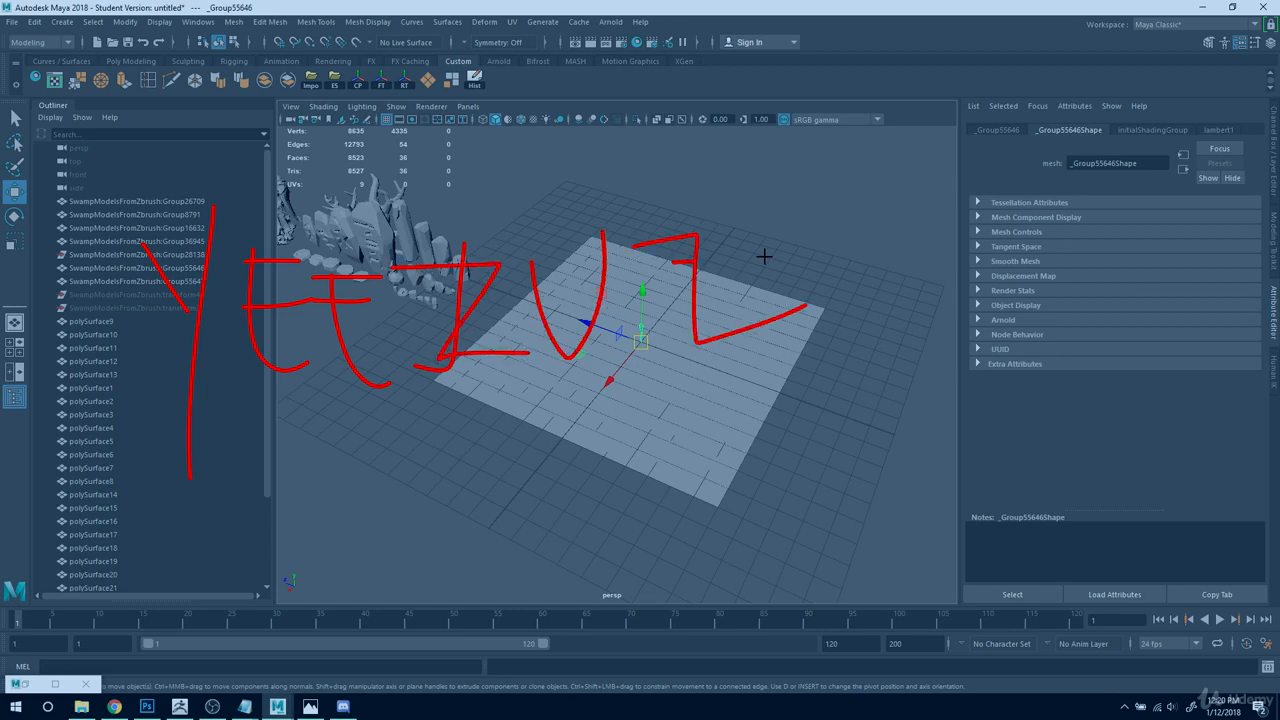
pyautogui.press('Escape')
# Step: Add the plane to the selected _Group55646 mesh and combine both into one mesh
pyautogui.keyDown('alt'); pyautogui.moveTo(532, 458); pyautogui.dragTo(714, 419, button='right'); pyautogui.keyUp('alt')
pyautogui.keyDown('alt'); pyautogui.moveTo(600, 432); pyautogui.dragTo(677, 403); pyautogui.keyUp('alt')
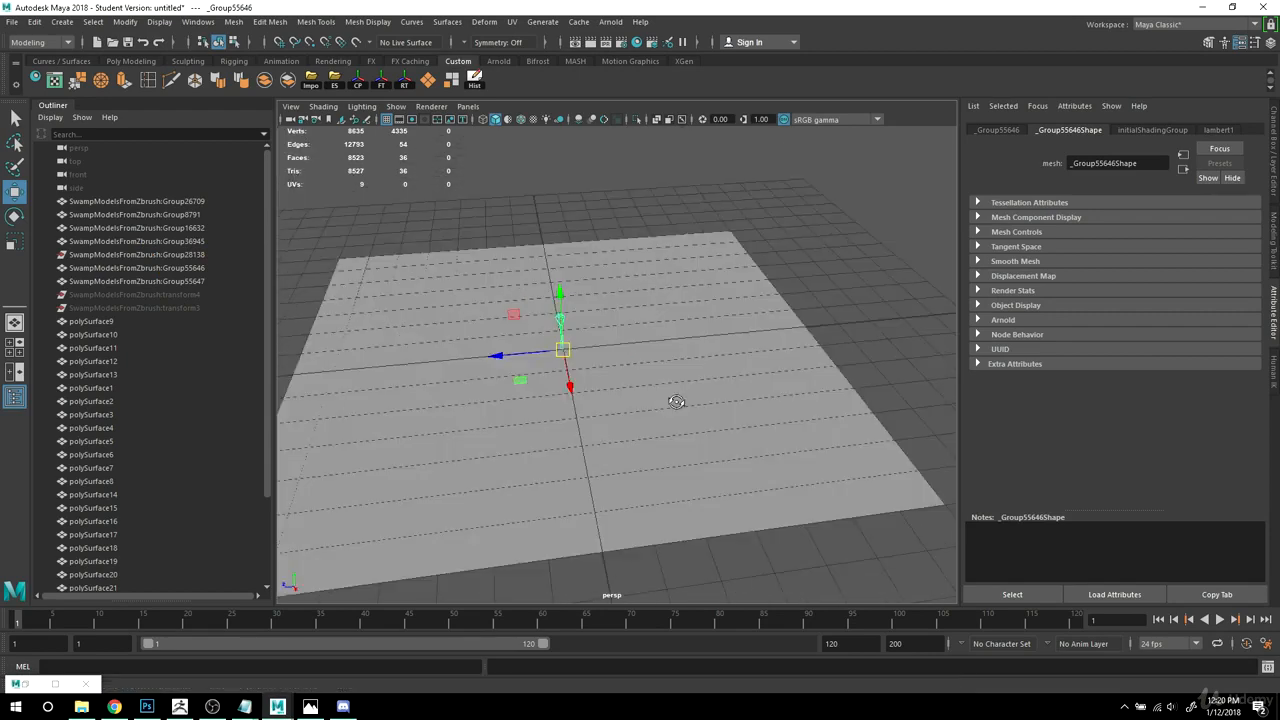
pyautogui.keyDown('alt'); pyautogui.moveTo(677, 403); pyautogui.dragTo(754, 427, button='right'); pyautogui.keyUp('alt')
pyautogui.keyDown('alt'); pyautogui.moveTo(754, 427); pyautogui.dragTo(774, 405, button='middle'); pyautogui.keyUp('alt')
pyautogui.press('[')
pyautogui.press('[')
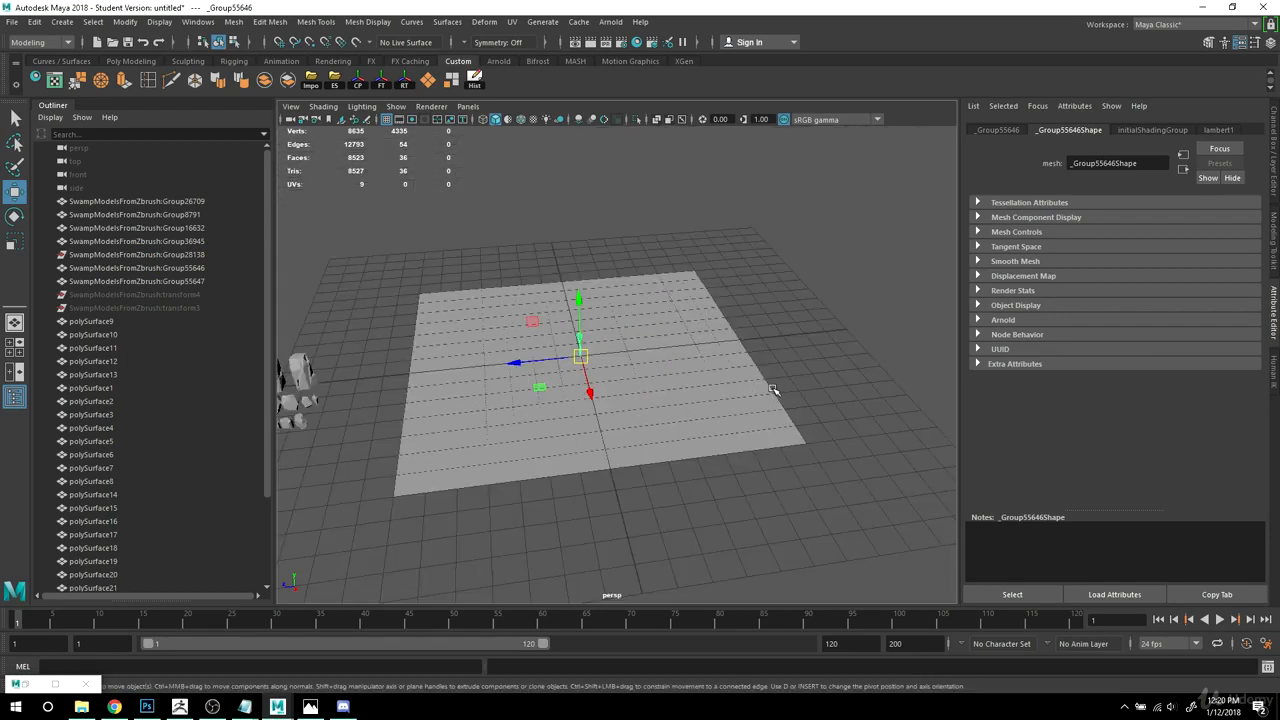
pyautogui.keyDown('shift'); pyautogui.click(604, 319); pyautogui.keyUp('shift')
pyautogui.keyDown('alt'); pyautogui.moveTo(445, 391); pyautogui.dragTo(660, 414, button='right'); pyautogui.keyUp('alt')
pyautogui.keyDown('alt'); pyautogui.moveTo(660, 414); pyautogui.dragTo(754, 400); pyautogui.keyUp('alt')
pyautogui.click(265, 80)
pyautogui.keyDown('alt'); pyautogui.moveTo(680, 365); pyautogui.dragTo(786, 354); pyautogui.keyUp('alt')
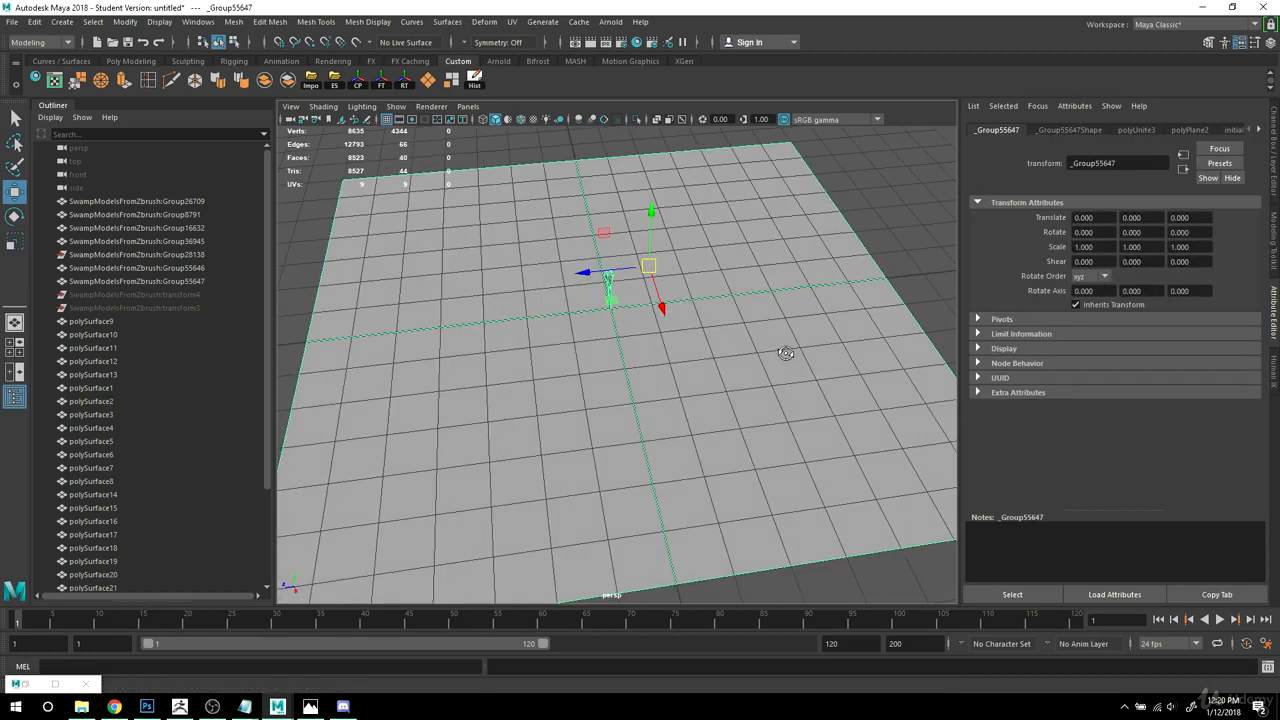
# Step: Reset the combined _Group55647 mesh's transformations, and delete the four large plane faces from it
pyautogui.click(403, 82)
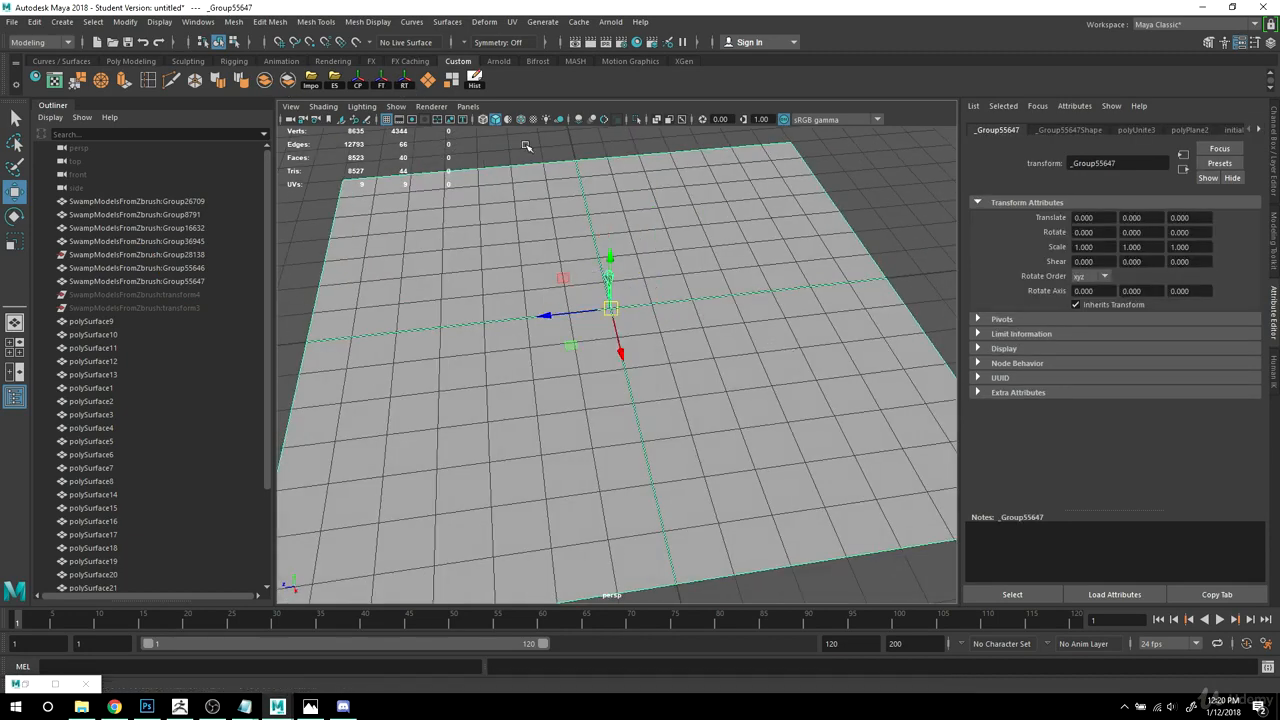
pyautogui.moveTo(757, 220); pyautogui.dragTo(756, 256, button='right')
pyautogui.click(745, 235)
pyautogui.keyDown('shift'); pyautogui.click(477, 216); pyautogui.keyUp('shift')
pyautogui.keyDown('shift'); pyautogui.click(500, 410); pyautogui.keyUp('shift')
pyautogui.keyDown('shift'); pyautogui.click(779, 398); pyautogui.keyUp('shift')
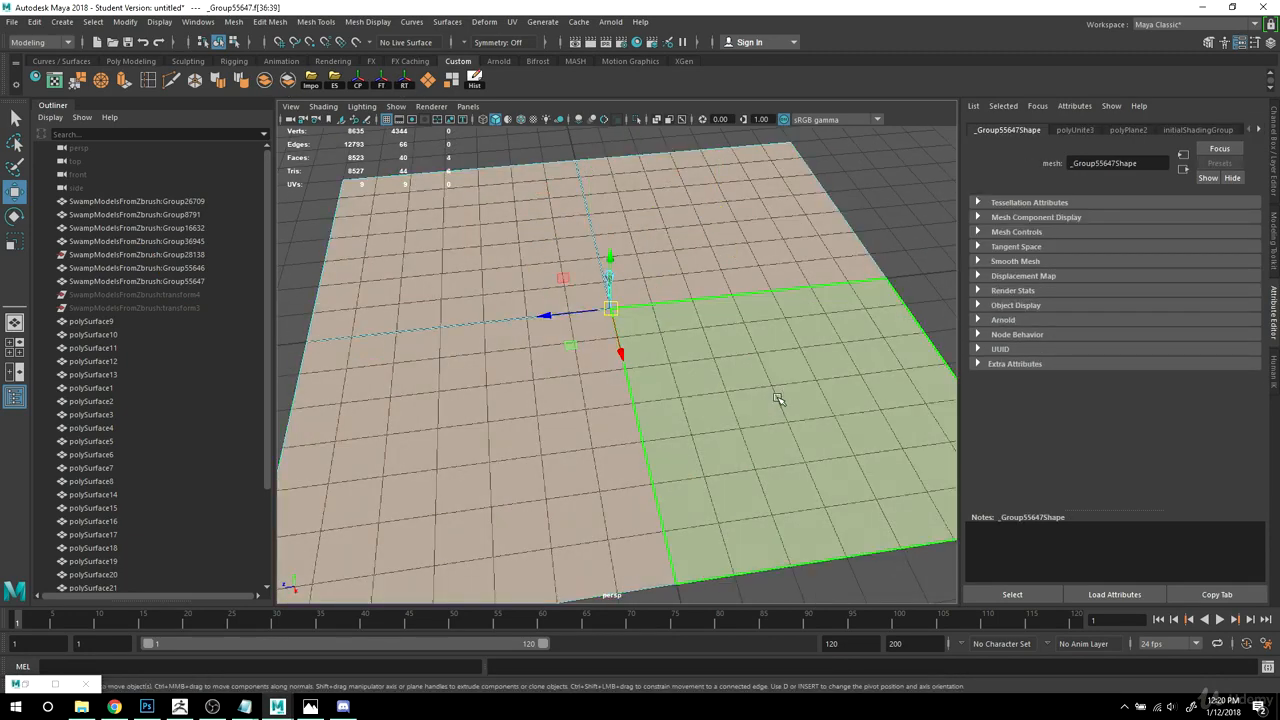
pyautogui.press('Delete')
pyautogui.moveTo(598, 279); pyautogui.dragTo(643, 249, button='right')
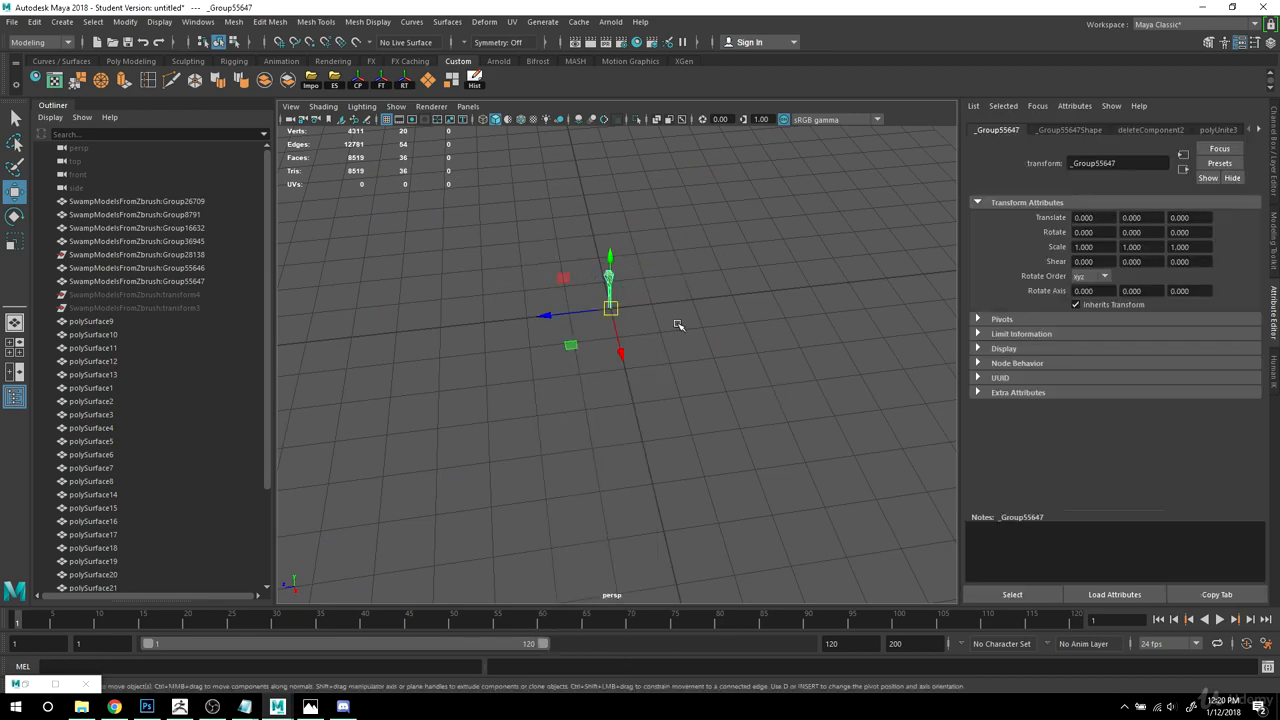
# Step: Move the pivot of the _Group55647 mesh to the middle of its stem's base
pyautogui.press('f')
pyautogui.moveTo(812, 338)
pyautogui.keyDown('alt'); pyautogui.mouseDown()
pyautogui.moveTo(749, 337)
pyautogui.moveTo(805, 354)
pyautogui.mouseUp(); pyautogui.keyUp('alt')
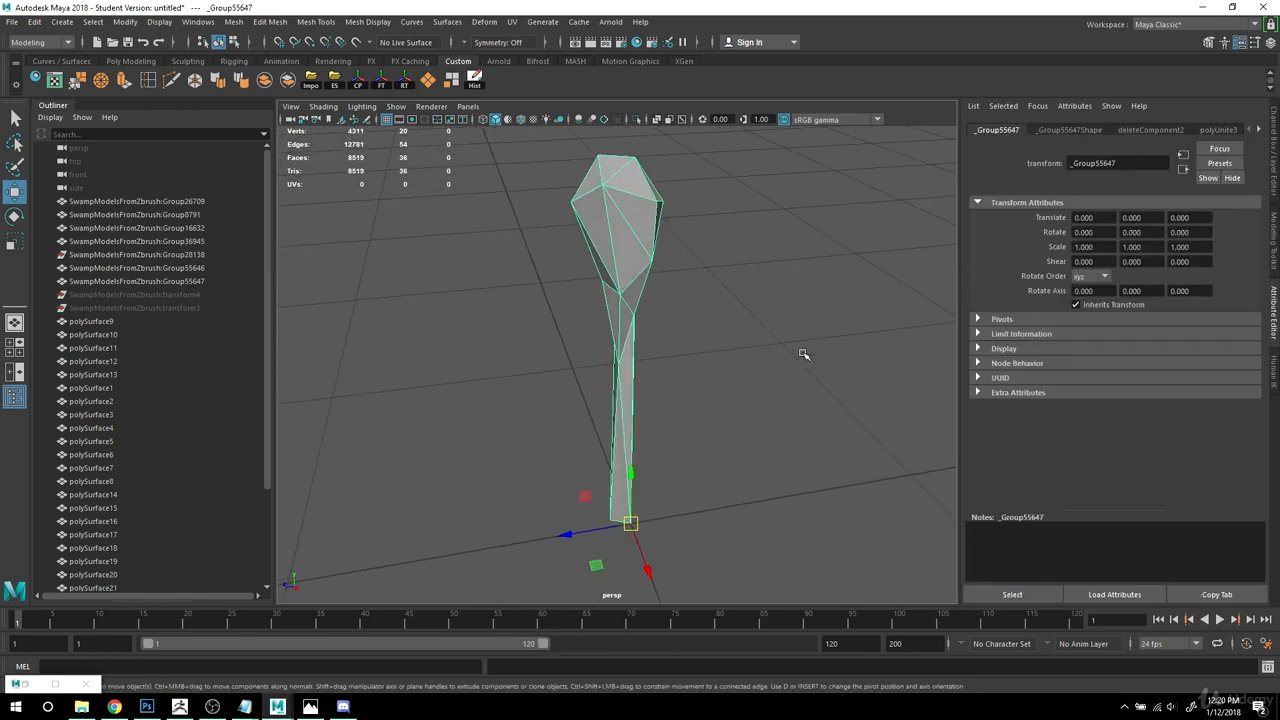
pyautogui.keyDown('alt'); pyautogui.moveTo(718, 492); pyautogui.dragTo(686, 376, button='middle'); pyautogui.keyUp('alt')
pyautogui.keyDown('alt'); pyautogui.moveTo(685, 376); pyautogui.dragTo(731, 420); pyautogui.keyUp('alt')
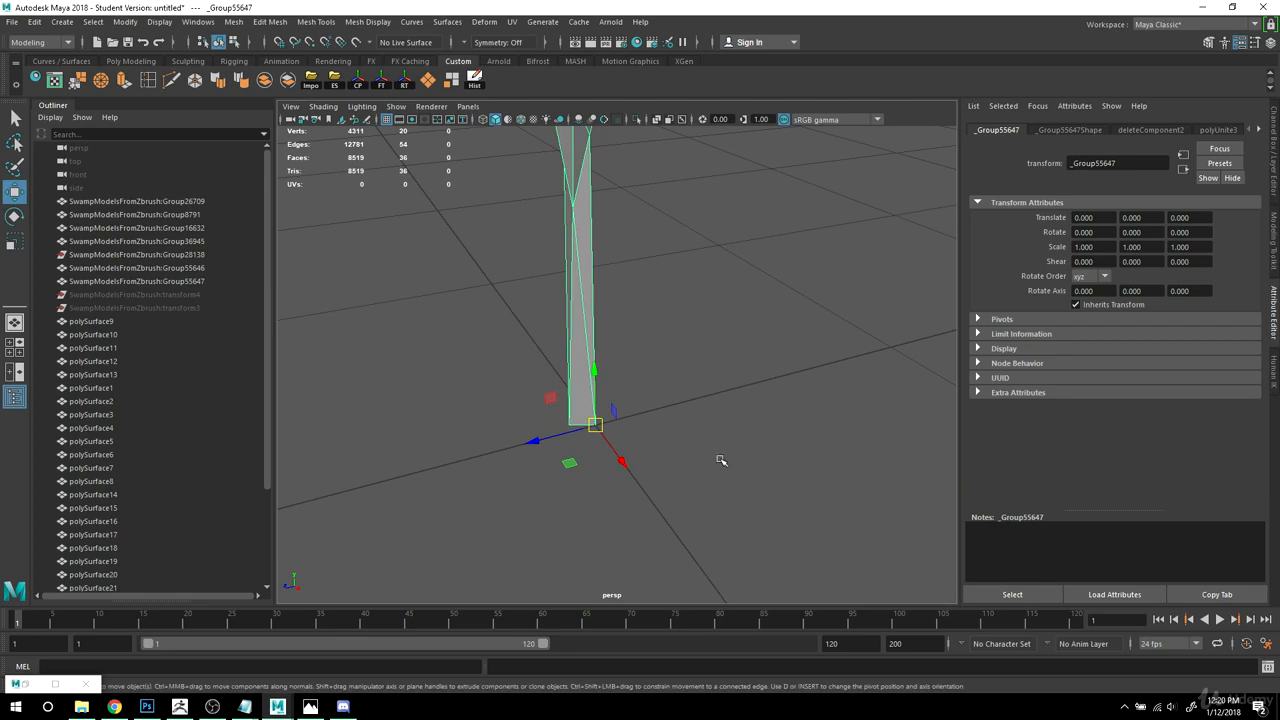
pyautogui.press('d')
pyautogui.moveTo(623, 461); pyautogui.dragTo(613, 449)
pyautogui.moveTo(535, 431); pyautogui.dragTo(746, 452)
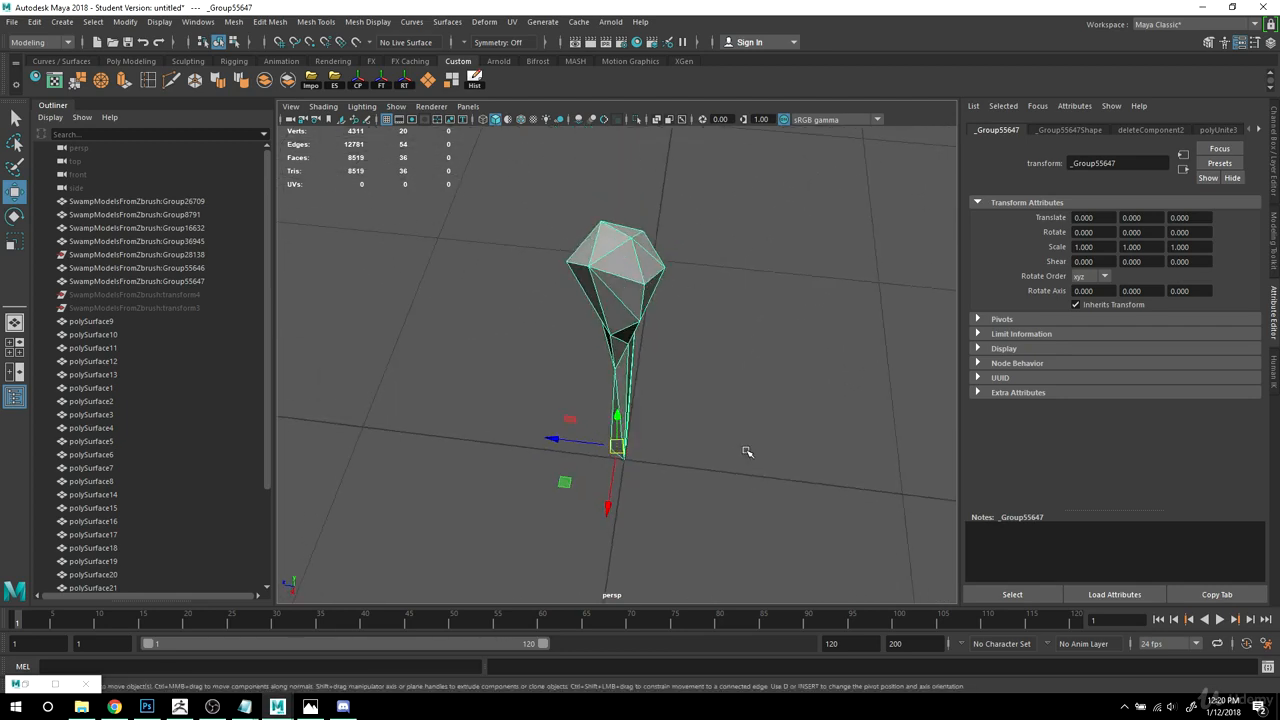
pyautogui.press('d')
pyautogui.moveTo(553, 440); pyautogui.dragTo(557, 441)
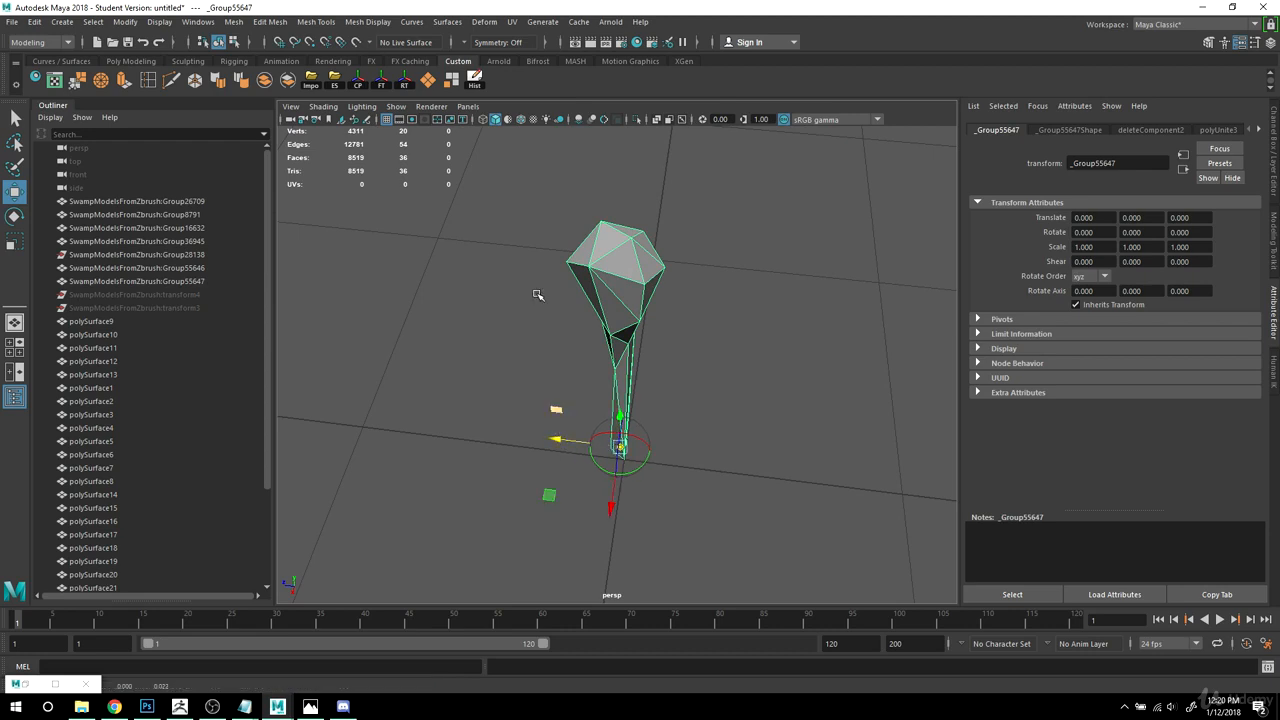
# Step: Add a polygon plane at the origin and snap the _Group55647 mesh by its base pivot to the plane's centre
pyautogui.keyDown('alt'); pyautogui.moveTo(651, 214); pyautogui.dragTo(660, 355); pyautogui.keyUp('alt')
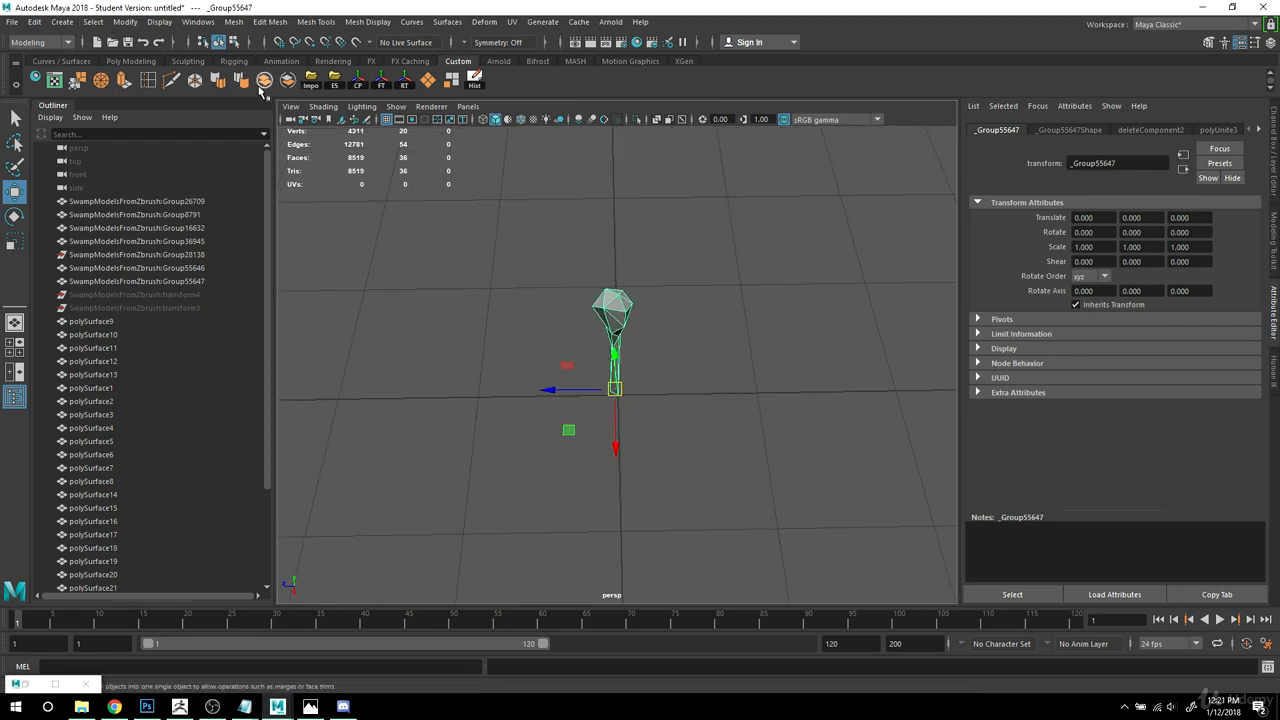
pyautogui.keyDown('alt'); pyautogui.moveTo(590, 385); pyautogui.dragTo(750, 525, button='right'); pyautogui.keyUp('alt')
pyautogui.keyDown('alt'); pyautogui.moveTo(750, 525); pyautogui.dragTo(729, 440, button='middle'); pyautogui.keyUp('alt')
pyautogui.keyDown('alt'); pyautogui.moveTo(500, 342); pyautogui.dragTo(560, 394); pyautogui.keyUp('alt')
pyautogui.click(546, 345)
pyautogui.keyDown('alt'); pyautogui.moveTo(763, 409); pyautogui.dragTo(627, 295); pyautogui.keyUp('alt')
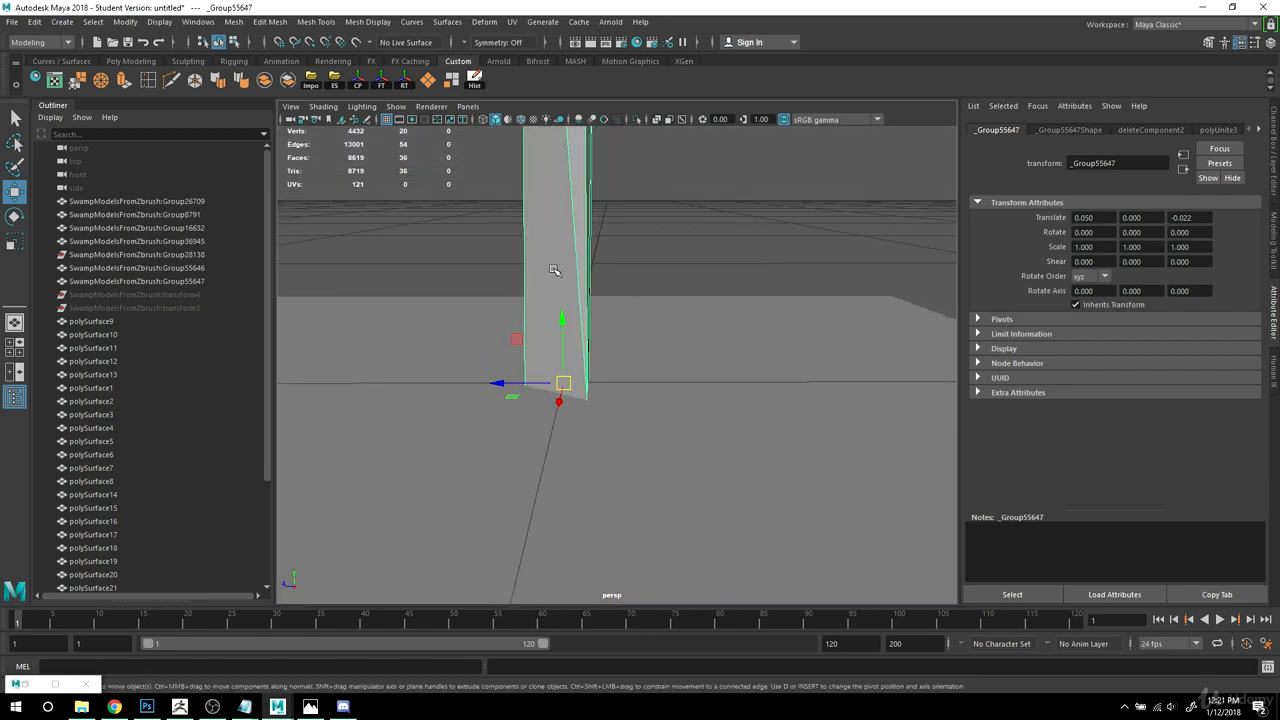
# Step: Lift the _Group55647 mesh about 0.095 units above the plane, and snap it back down to the plane's centre
pyautogui.moveTo(562, 345); pyautogui.dragTo(588, 233)
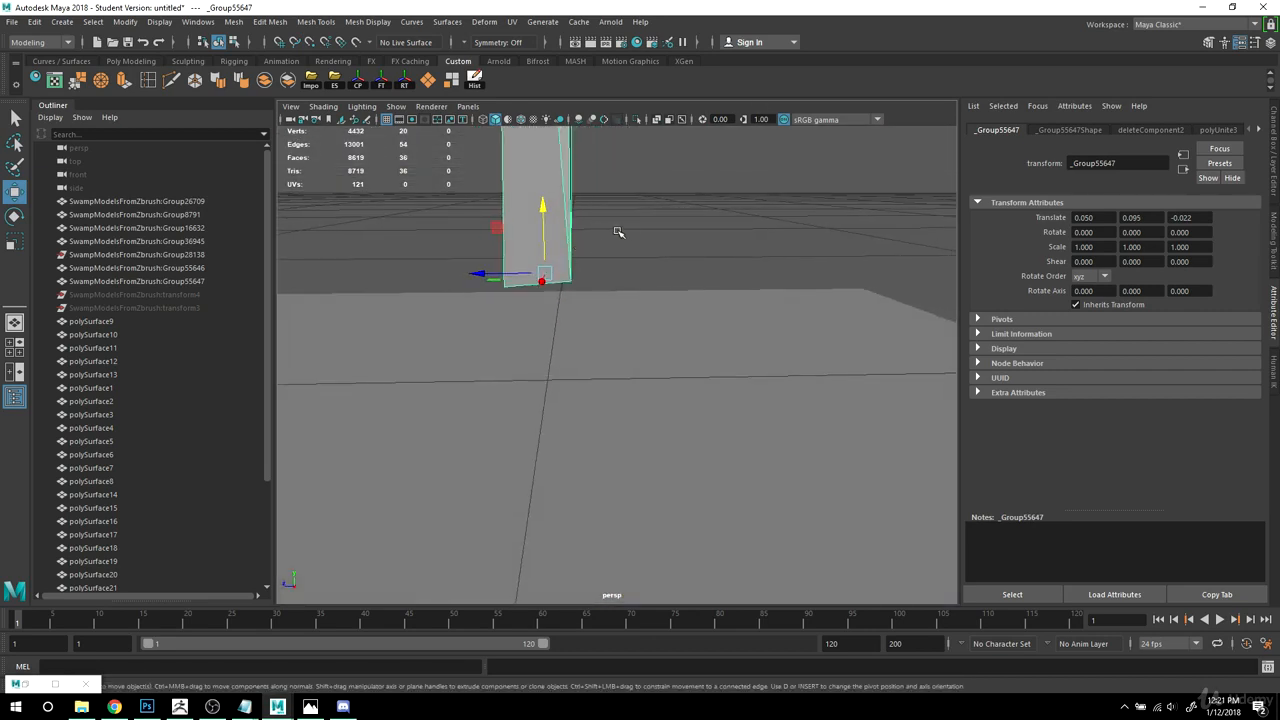
pyautogui.moveTo(656, 281)
pyautogui.keyDown('alt'); pyautogui.mouseDown()
pyautogui.moveTo(689, 249)
pyautogui.moveTo(677, 223)
pyautogui.moveTo(656, 284)
pyautogui.moveTo(645, 277)
pyautogui.mouseUp(); pyautogui.keyUp('alt')
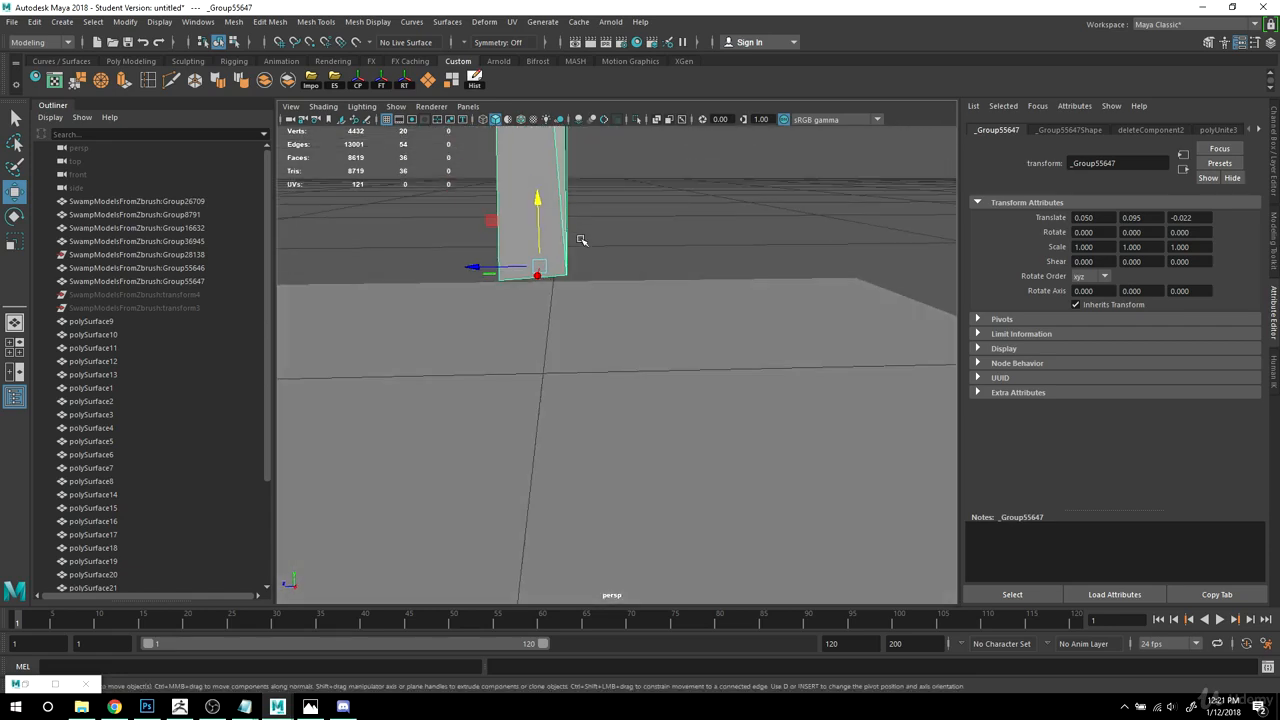
pyautogui.moveTo(535, 265); pyautogui.dragTo(548, 373)
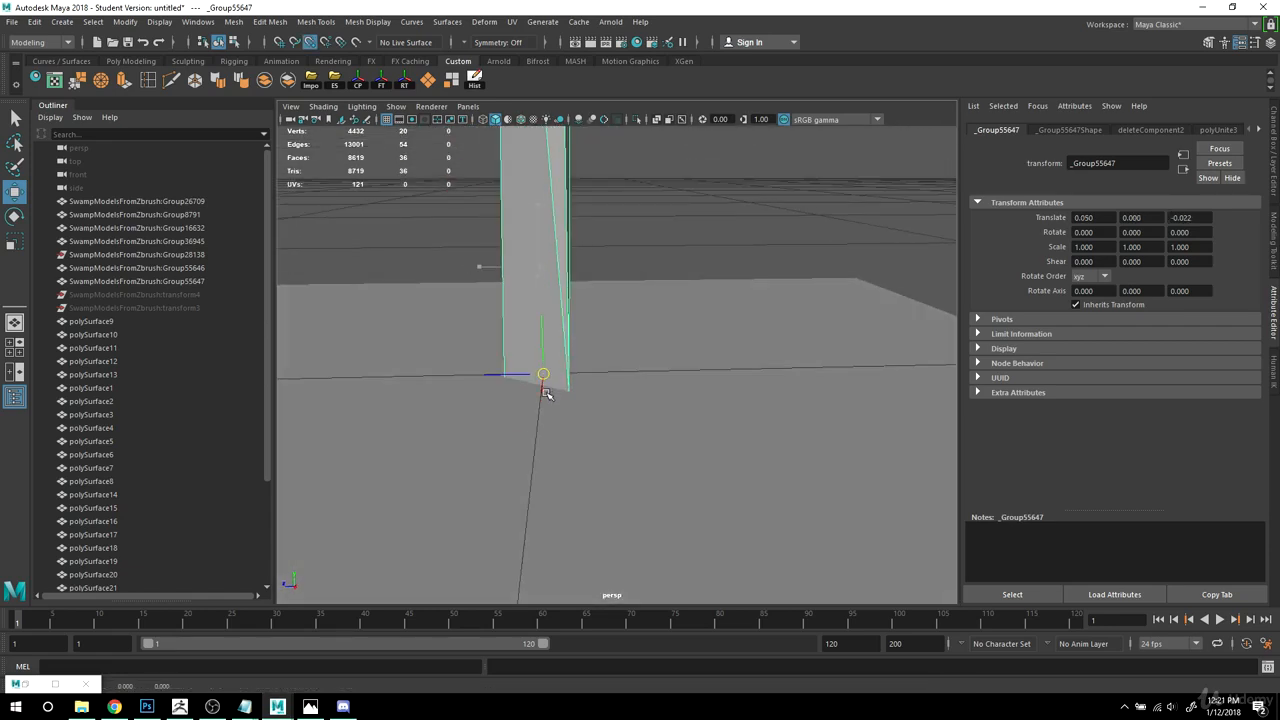
# Step: Freeze the transformations of the _Group55647 mesh at the plane's centre
pyautogui.keyDown('alt'); pyautogui.moveTo(546, 393); pyautogui.dragTo(474, 360, button='right'); pyautogui.keyUp('alt')
pyautogui.keyDown('alt'); pyautogui.moveTo(474, 360); pyautogui.dragTo(620, 471); pyautogui.keyUp('alt')
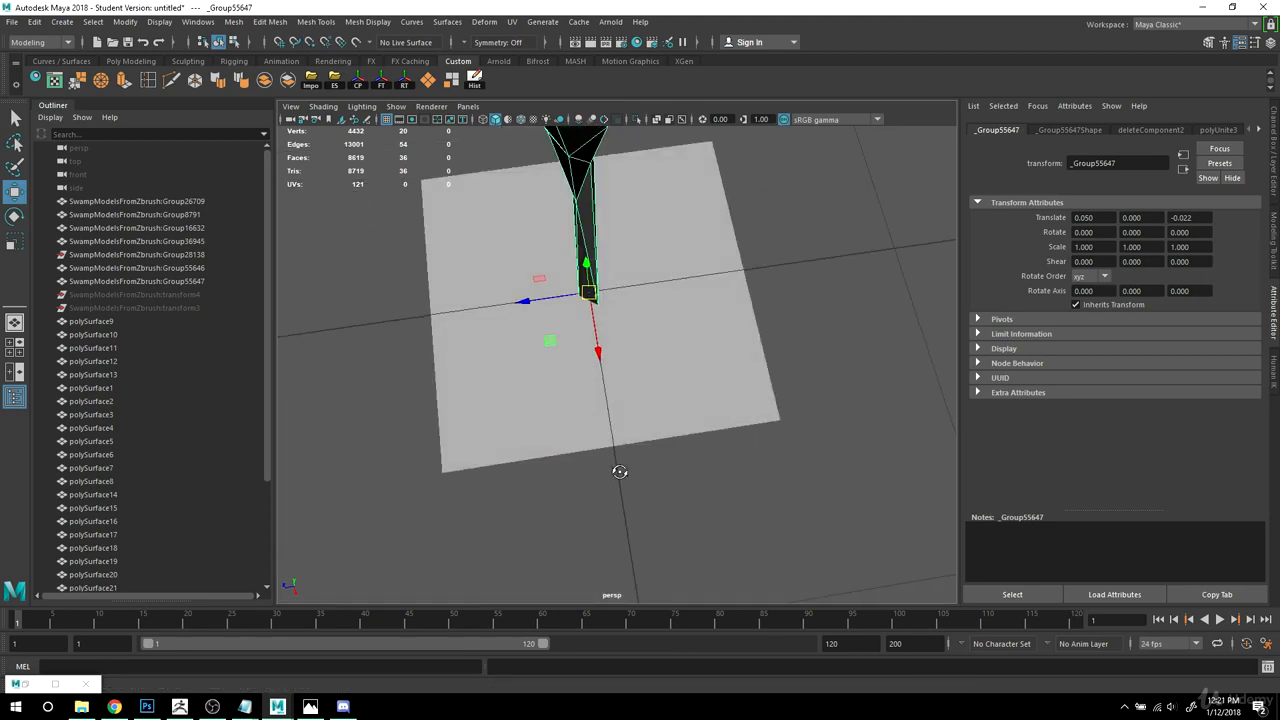
pyautogui.click(386, 87)
pyautogui.scroll(-5, 386, 283)
pyautogui.moveTo(386, 283)
pyautogui.keyDown('alt'); pyautogui.mouseDown()
pyautogui.moveTo(500, 274)
pyautogui.moveTo(381, 265)
pyautogui.mouseUp(); pyautogui.keyUp('alt')
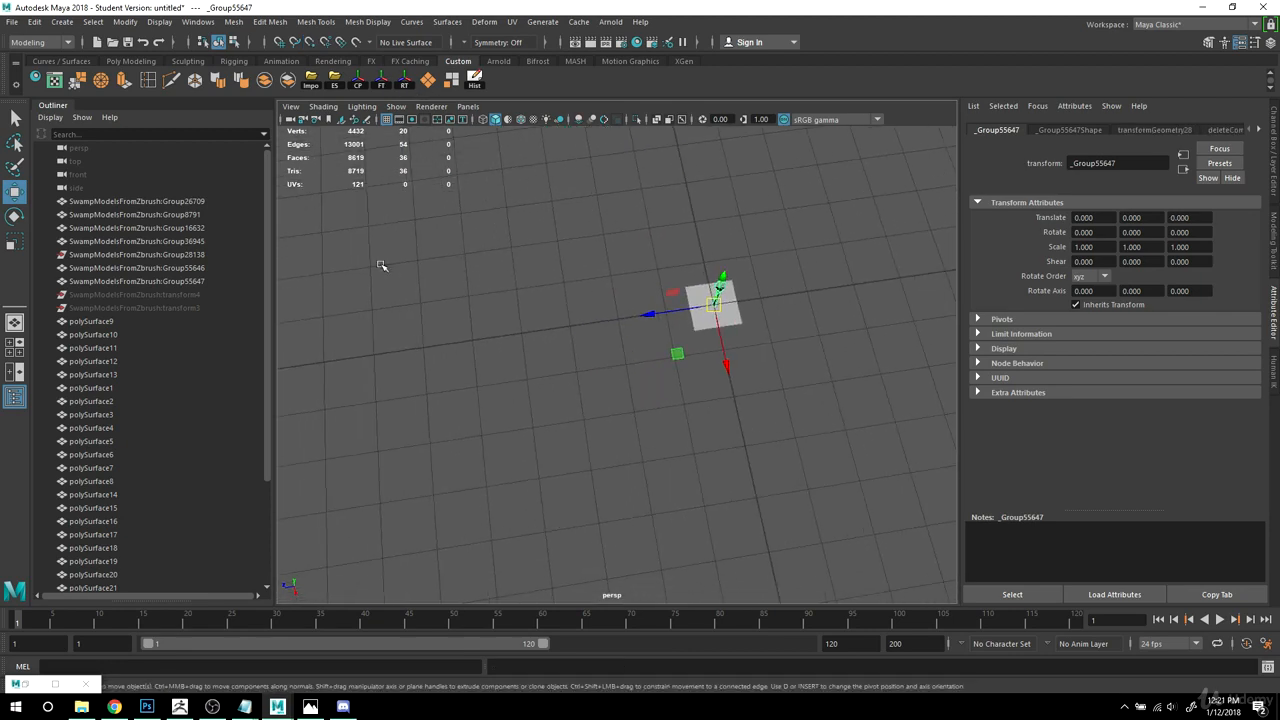
# Step: Move the _Group55647 mesh about 10 units along Z to the end of the row of models
pyautogui.scroll(-4, 143, 320)
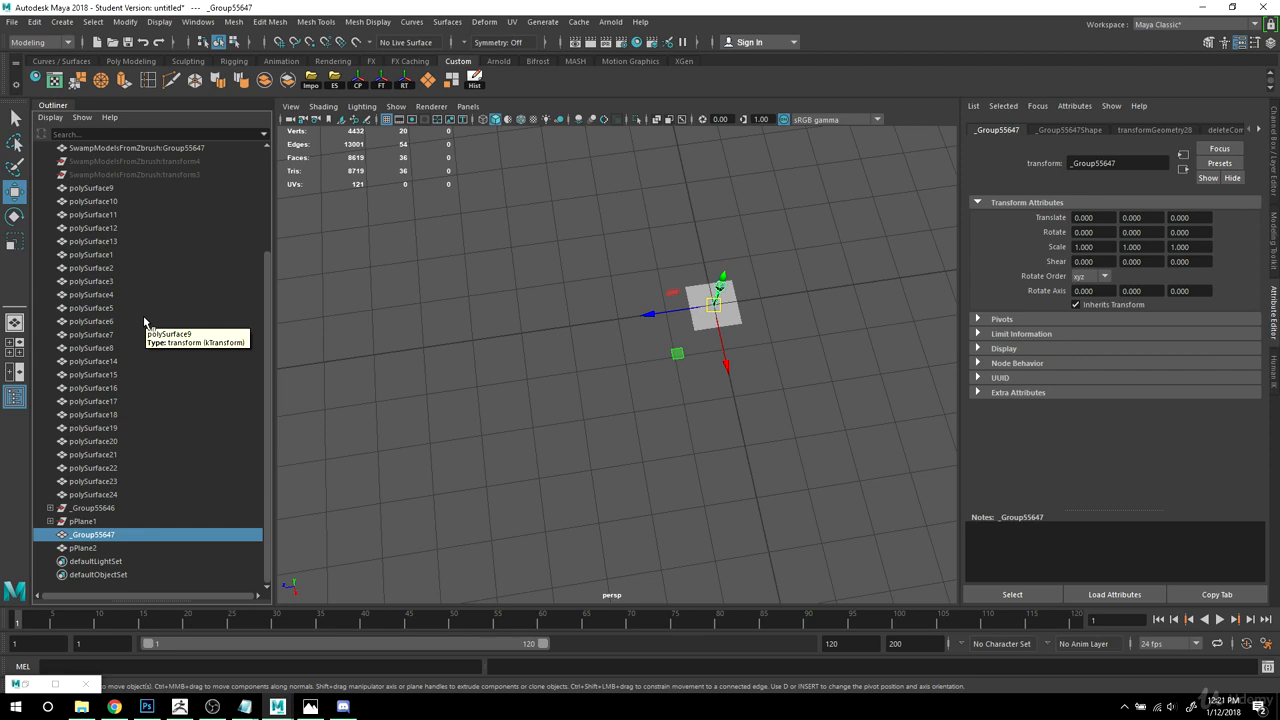
pyautogui.keyDown('alt'); pyautogui.moveTo(464, 416); pyautogui.dragTo(539, 408, button='middle'); pyautogui.keyUp('alt')
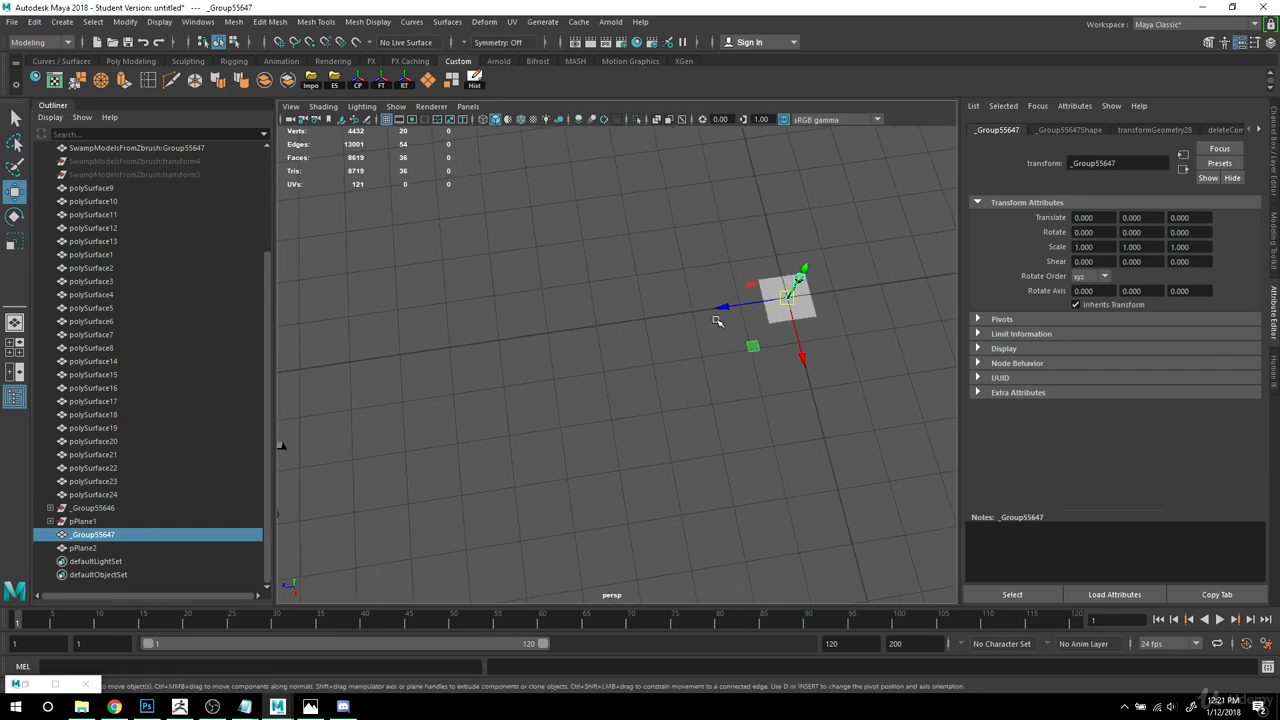
pyautogui.moveTo(716, 316); pyautogui.dragTo(403, 368)
pyautogui.keyDown('alt'); pyautogui.moveTo(331, 415); pyautogui.dragTo(622, 358, button='middle'); pyautogui.keyUp('alt')
pyautogui.moveTo(755, 296); pyautogui.dragTo(508, 330)
# Step: Delete the leftover _Group55646 node and undo the deletion
pyautogui.click(92, 509)
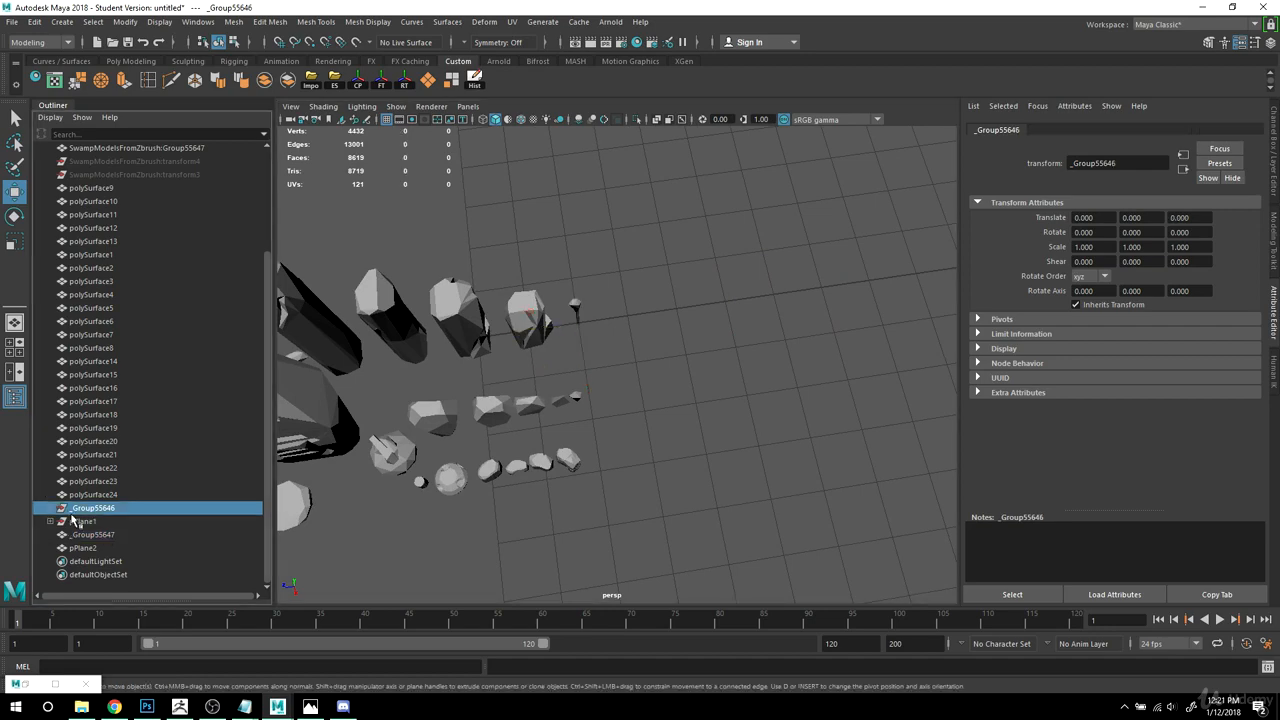
pyautogui.press('Delete')
pyautogui.keyDown('alt'); pyautogui.moveTo(798, 364); pyautogui.dragTo(654, 378, button='right'); pyautogui.keyUp('alt')
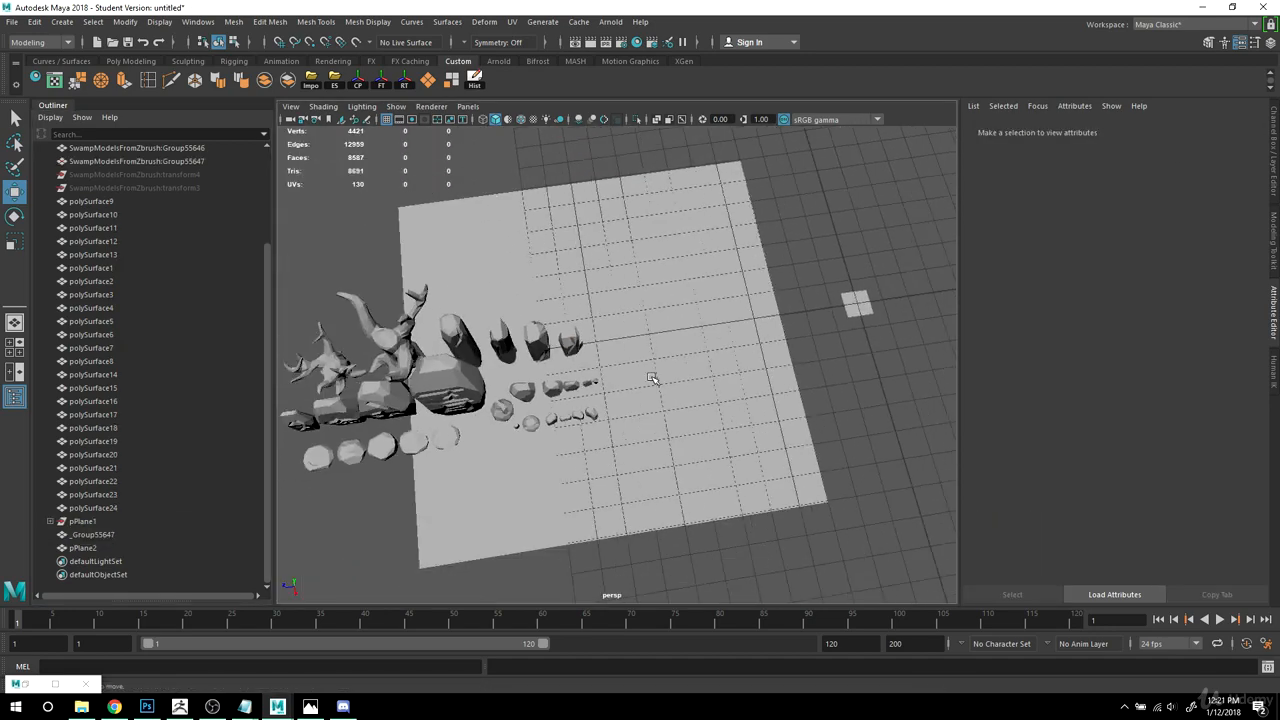
pyautogui.hotkey('ctrl', 'z')
pyautogui.keyDown('alt'); pyautogui.moveTo(744, 369); pyautogui.dragTo(707, 365, button='right'); pyautogui.keyUp('alt')
pyautogui.keyDown('alt'); pyautogui.moveTo(704, 361); pyautogui.dragTo(723, 371, button='middle'); pyautogui.keyUp('alt')
# Step: Delete the small plane at the origin and the leftover pPlane1 node
pyautogui.click(778, 417)
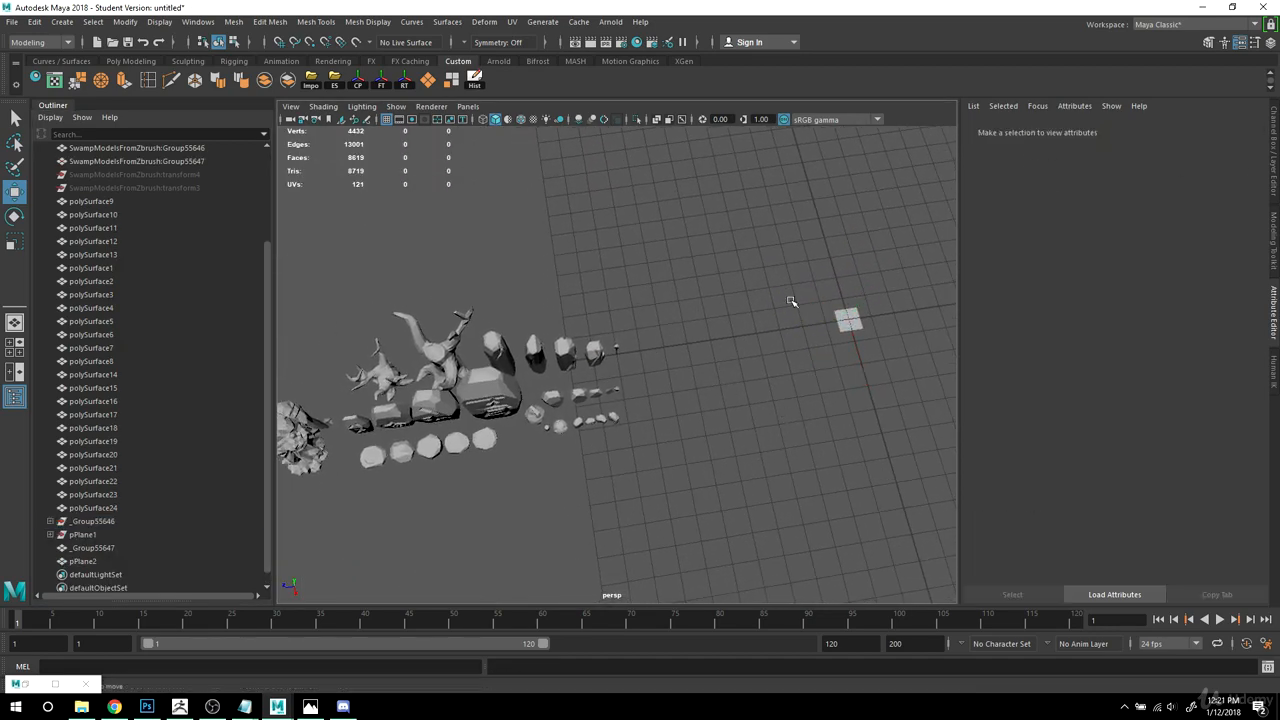
pyautogui.moveTo(779, 275); pyautogui.dragTo(929, 393)
pyautogui.press('Delete')
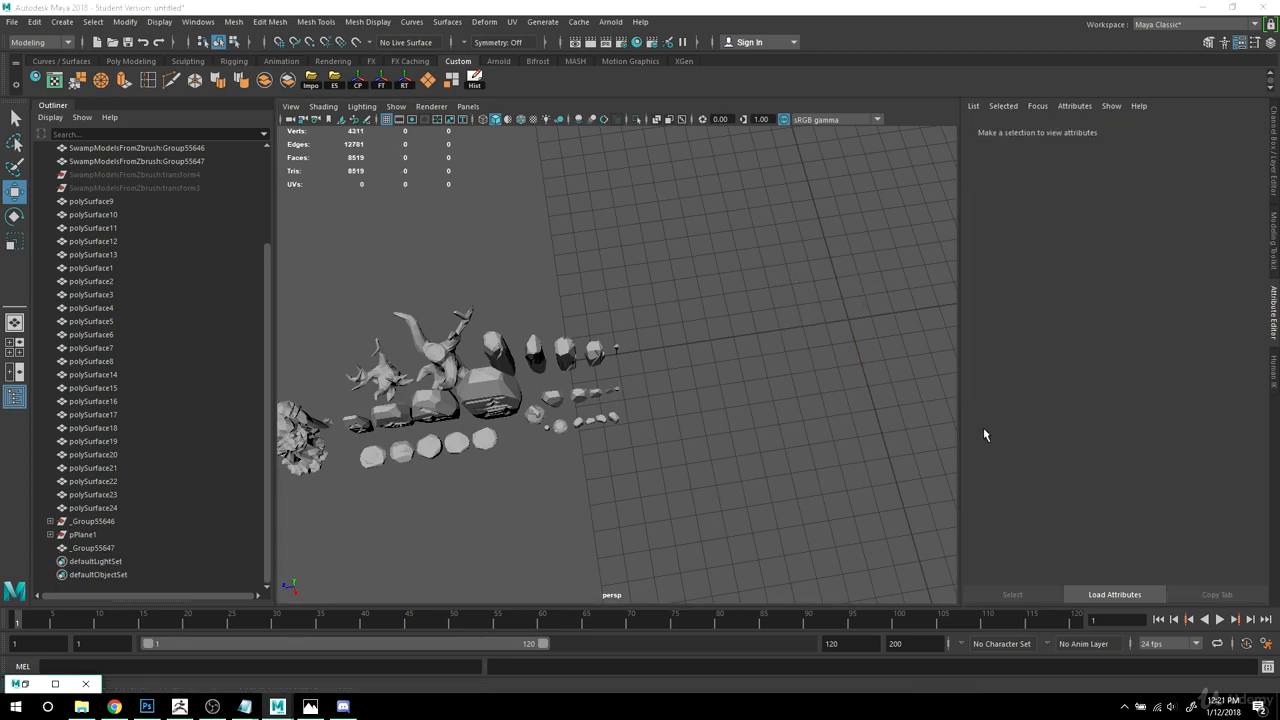
pyautogui.click(84, 535)
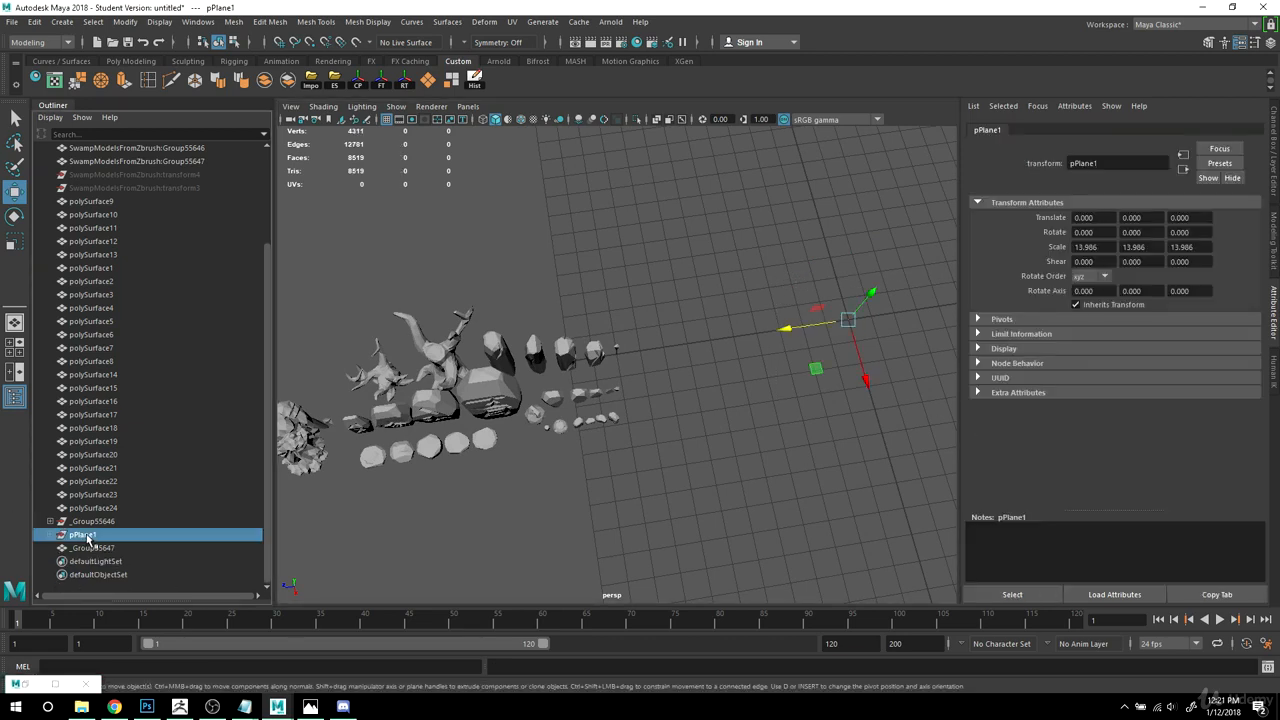
pyautogui.press('Delete')
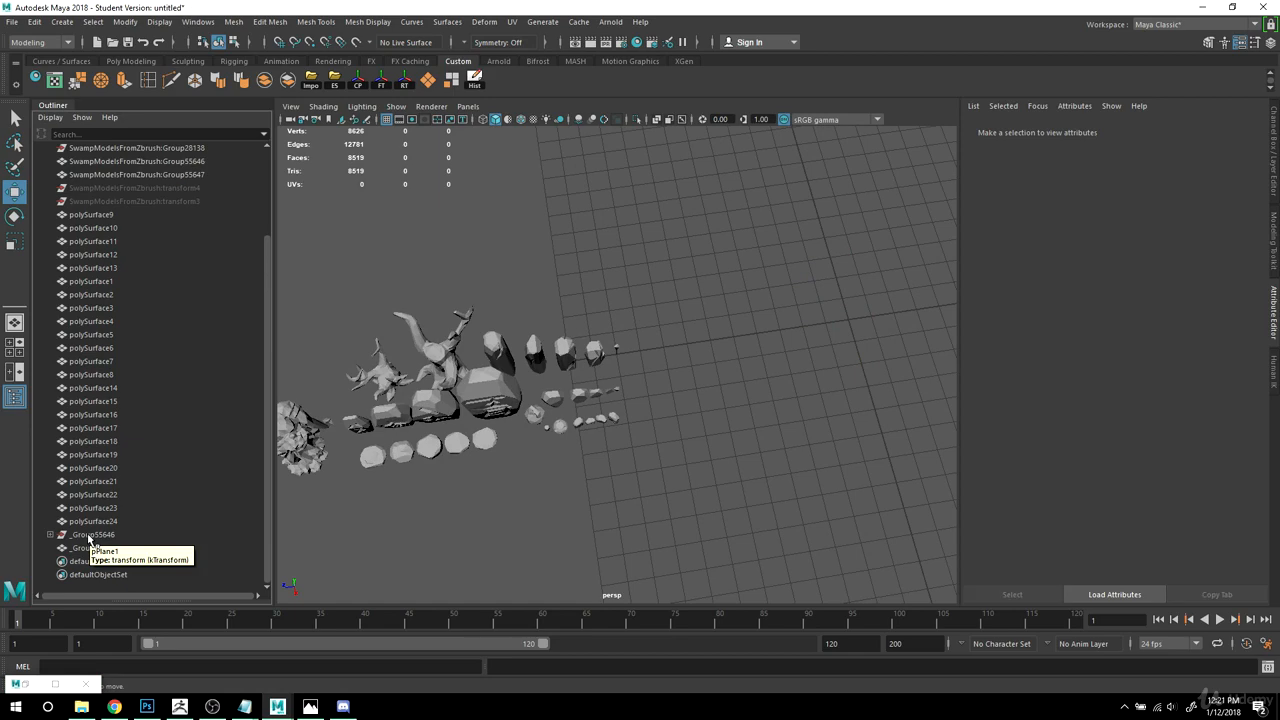
# Step: Try to delete the _Group55646 node together with its child, and undo it
pyautogui.click(90, 537)
pyautogui.keyDown('alt'); pyautogui.moveTo(770, 430); pyautogui.dragTo(700, 445); pyautogui.keyUp('alt')
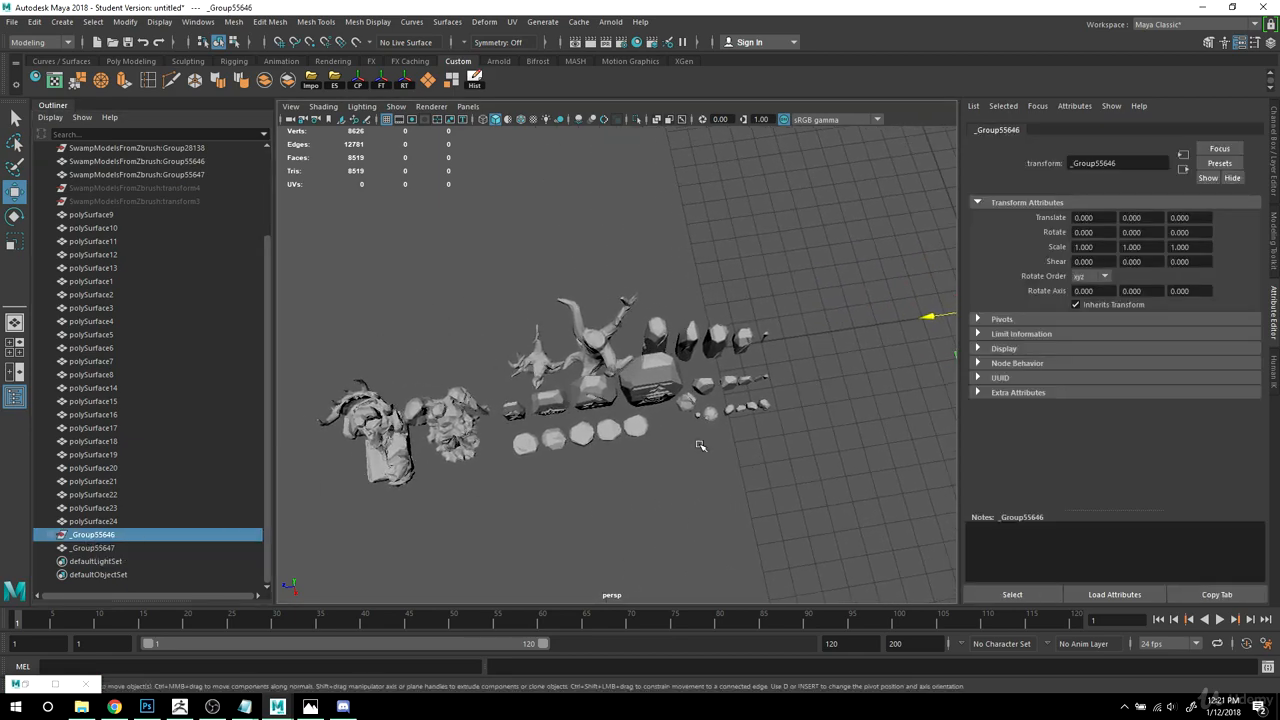
pyautogui.hotkey('ctrl', 'z')
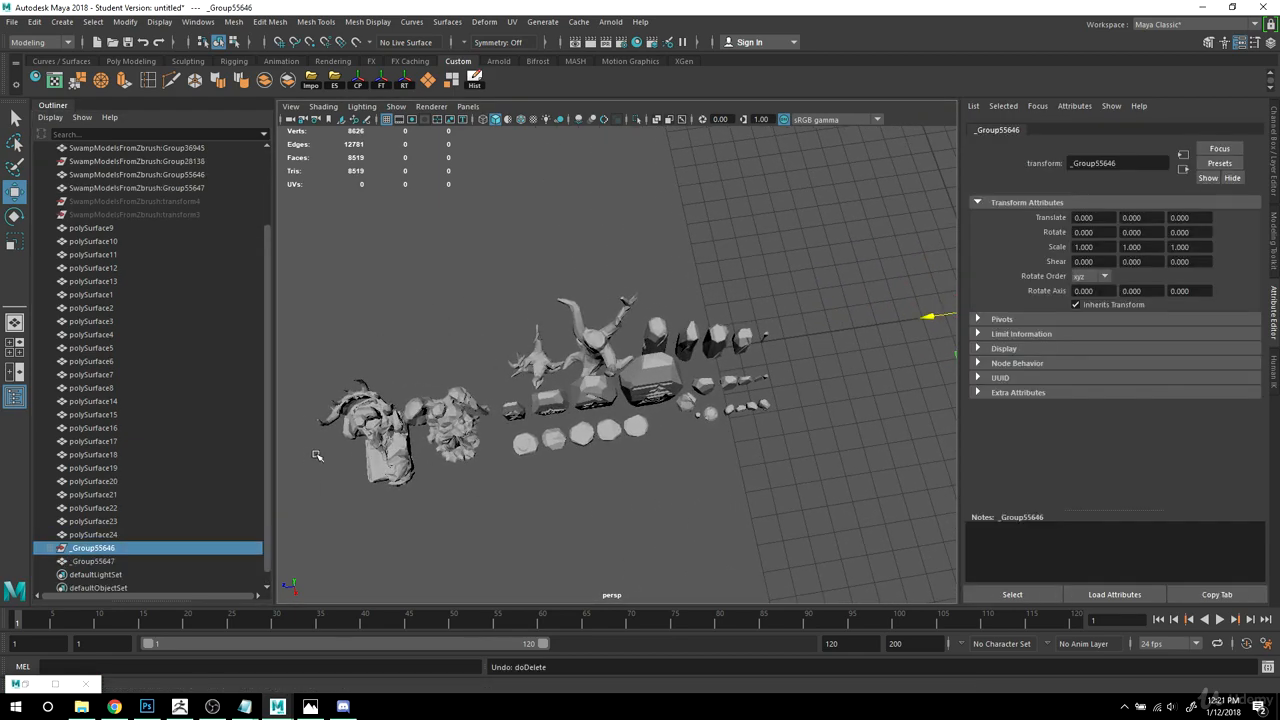
# Step: Take the transform2 node out of _Group55646 and delete the _Group55646 node
pyautogui.click(52, 549)
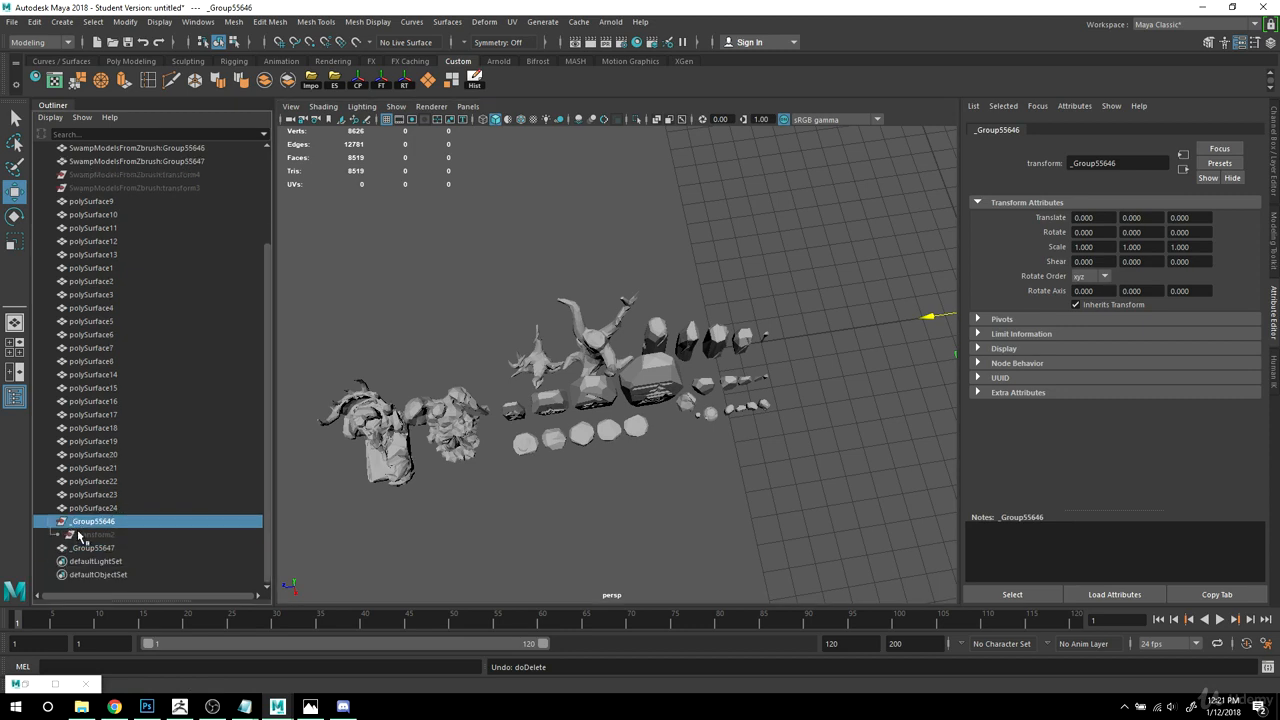
pyautogui.click(100, 535)
pyautogui.moveTo(108, 537); pyautogui.dragTo(104, 524, button='middle')
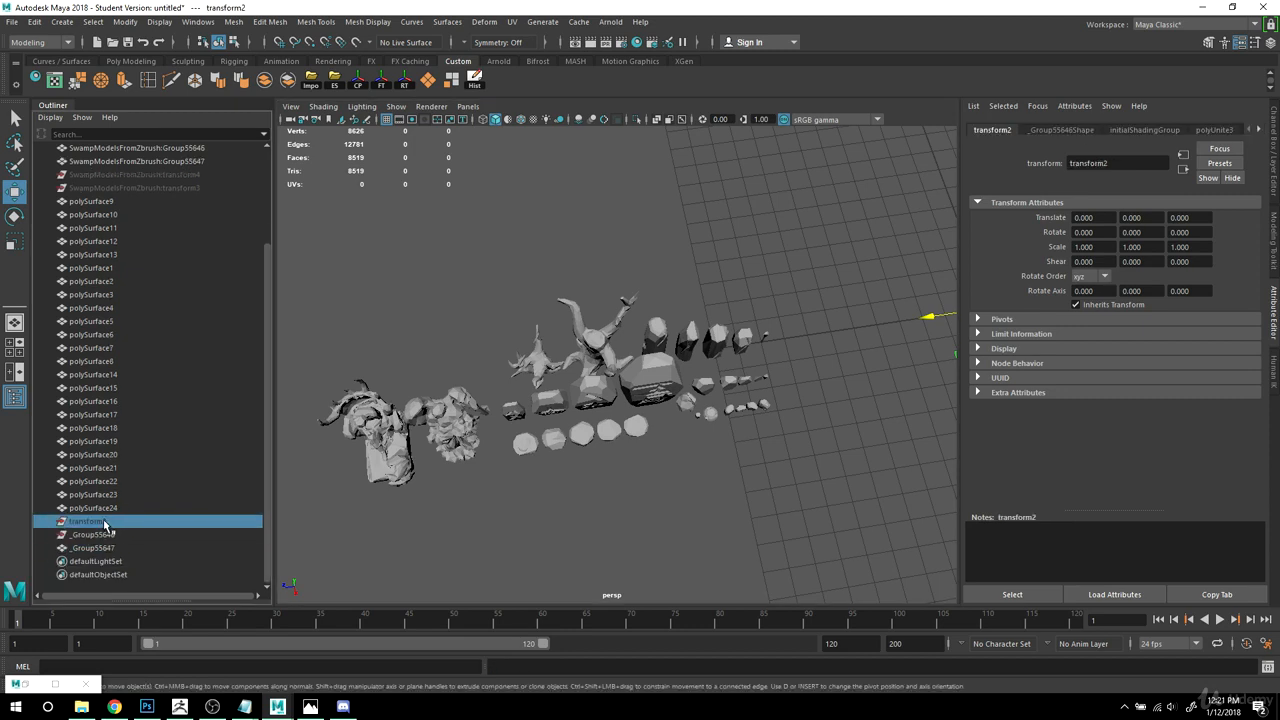
pyautogui.click(97, 536)
pyautogui.press('Delete')
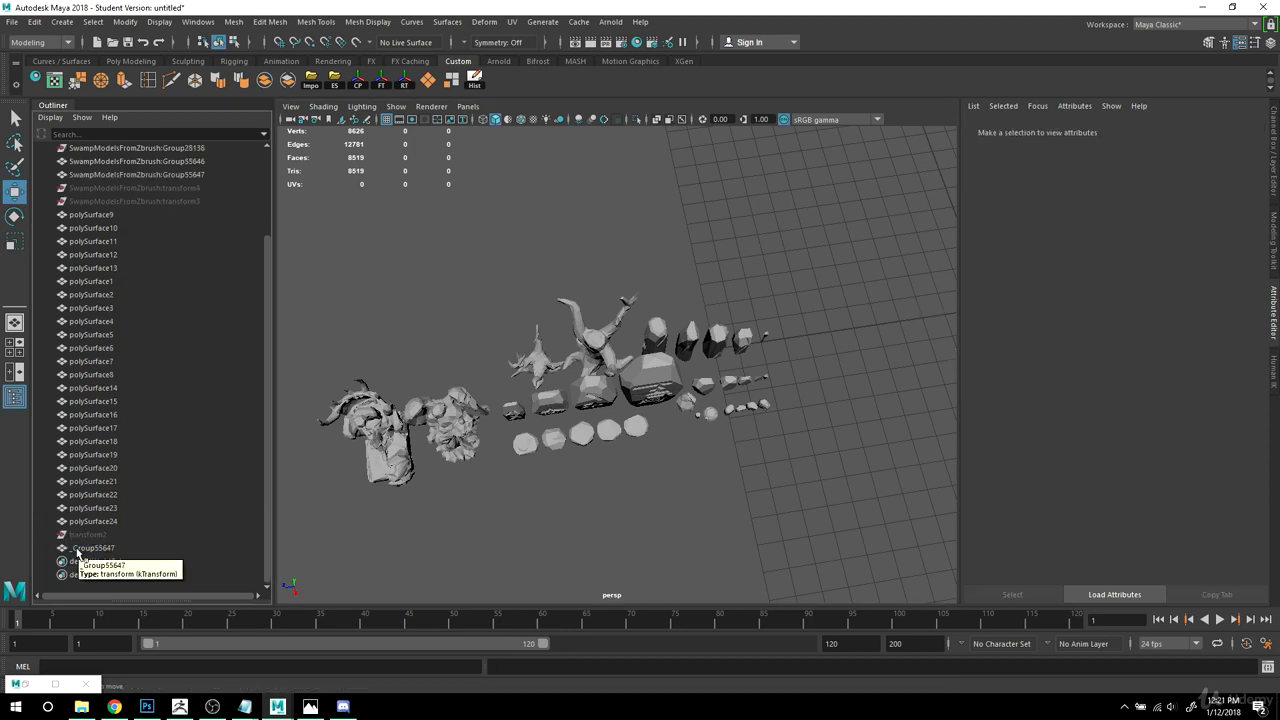
# Step: Try resetting the transformations of the _Group55647 mesh, and undo the reset
pyautogui.click(87, 535)
pyautogui.scroll(-3, 531, 366)
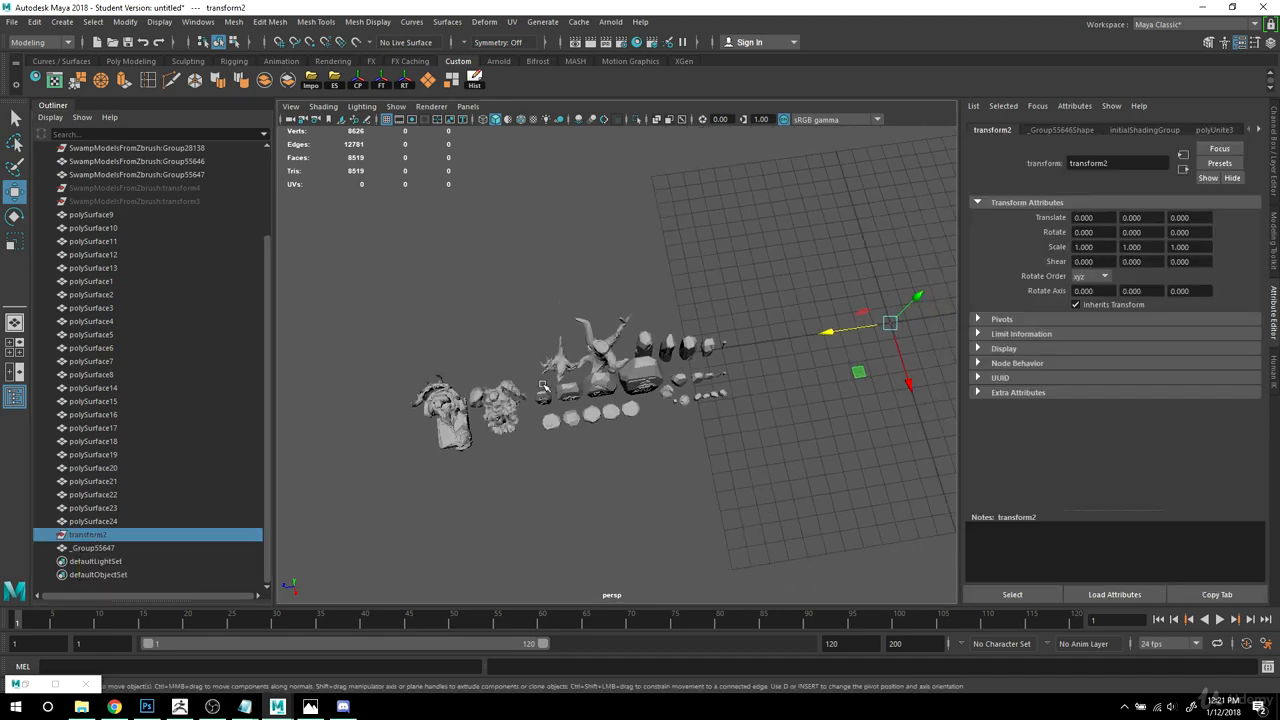
pyautogui.click(530, 366)
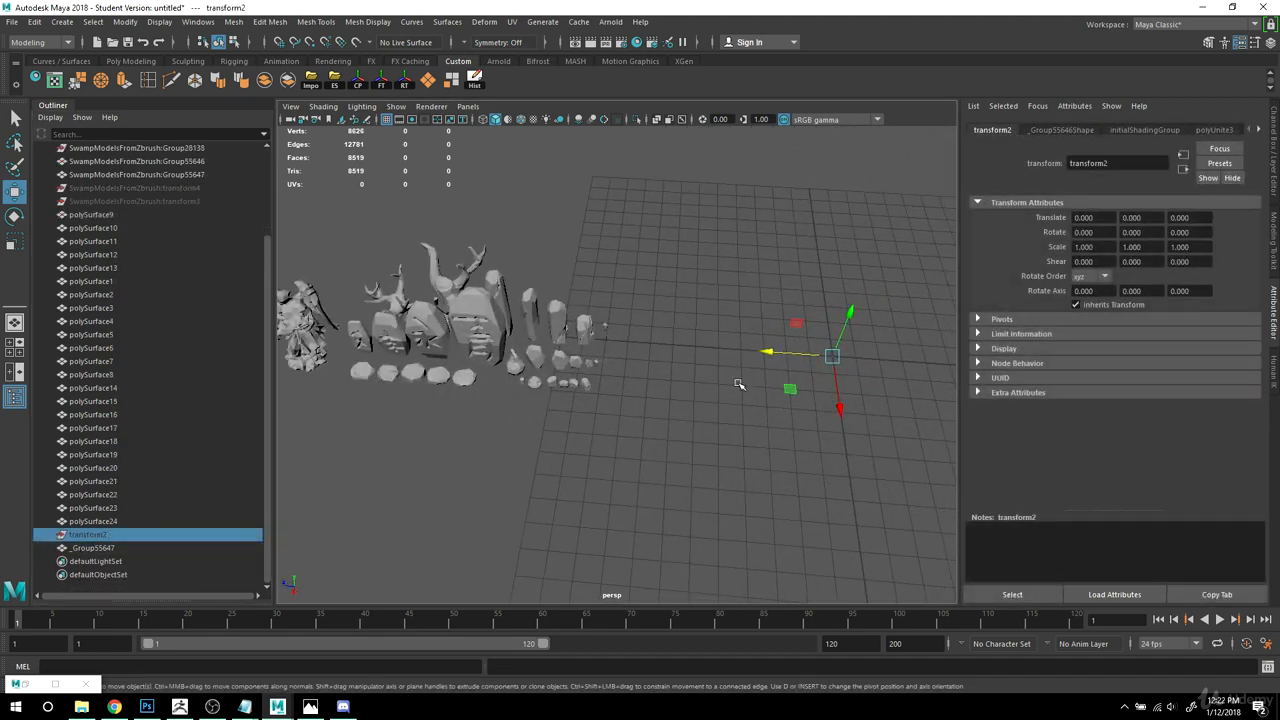
pyautogui.keyDown('alt'); pyautogui.moveTo(740, 383); pyautogui.dragTo(749, 391); pyautogui.keyUp('alt')
pyautogui.keyDown('alt'); pyautogui.moveTo(749, 391); pyautogui.dragTo(793, 392, button='middle'); pyautogui.keyUp('alt')
pyautogui.scroll(-3, 743, 391)
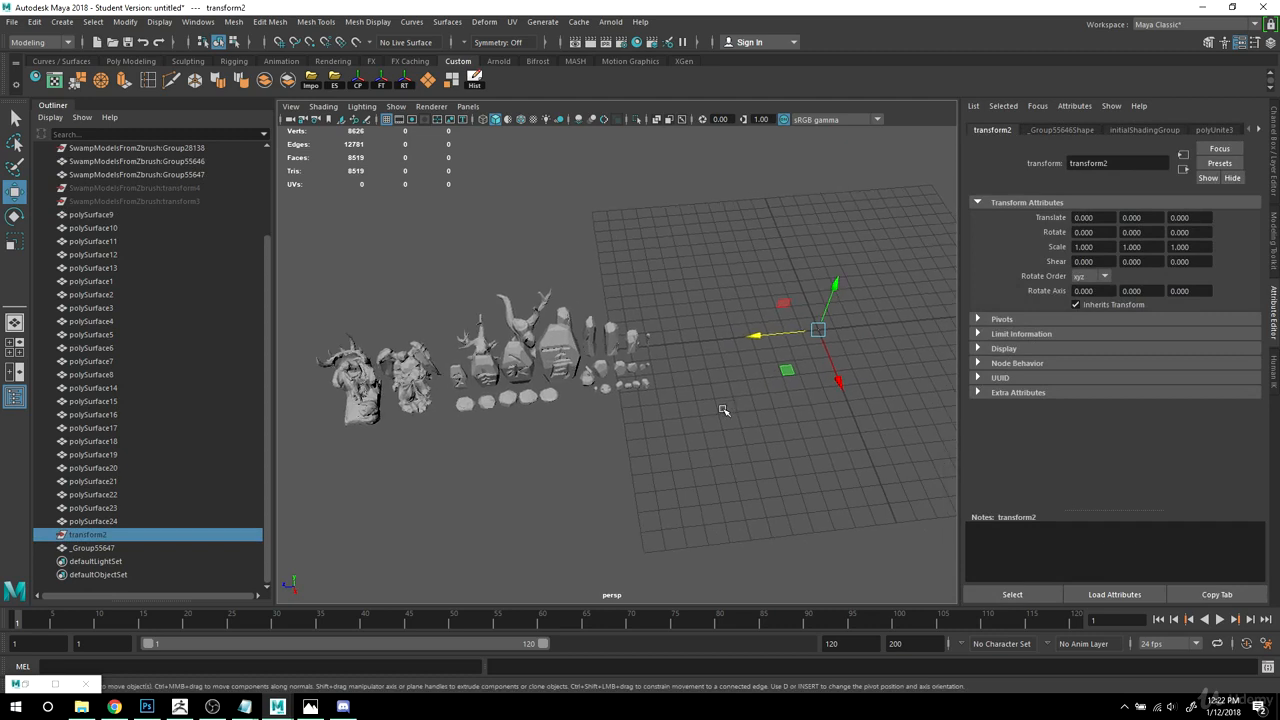
pyautogui.hotkey('ctrl', 'z')
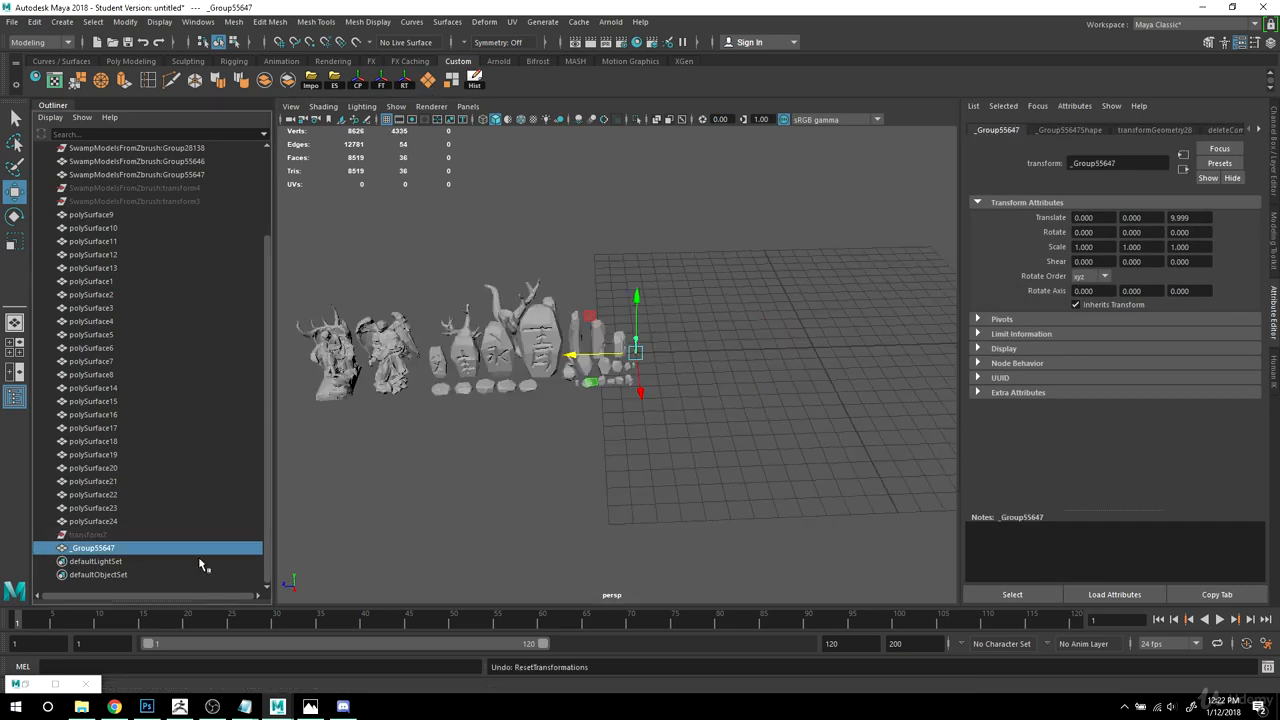
# Step: Reorder the transform2 node to sit directly below SwampModelsFromZbrush:transform3, above polySurface9
pyautogui.click(90, 535)
pyautogui.scroll(3, 129, 145)
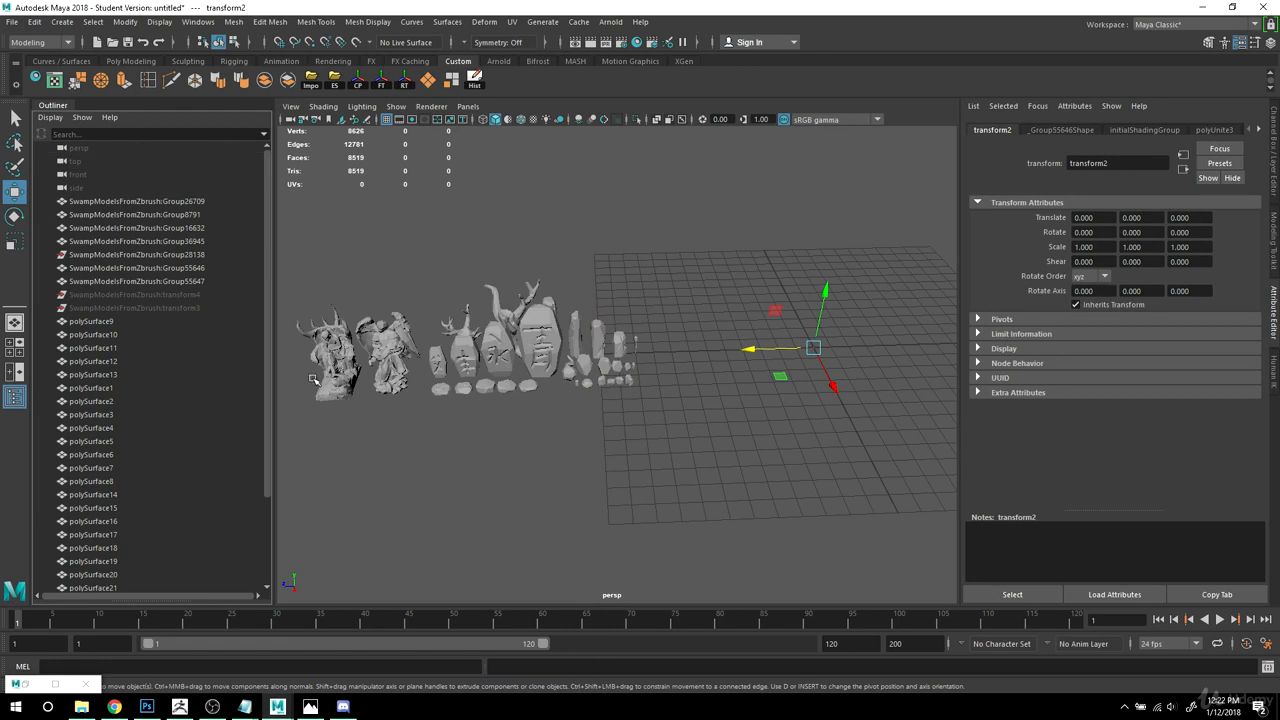
pyautogui.scroll(-5, 310, 375)
pyautogui.scroll(-3, 187, 521)
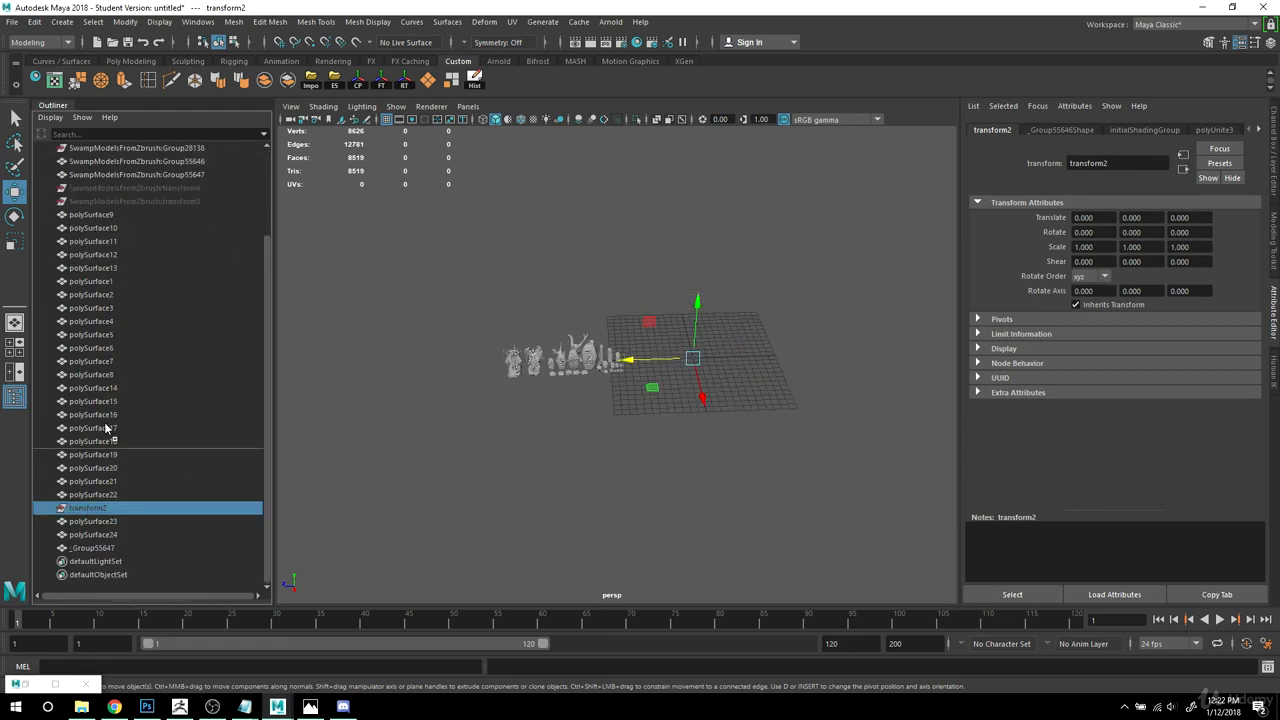
pyautogui.moveTo(106, 428); pyautogui.dragTo(146, 209)
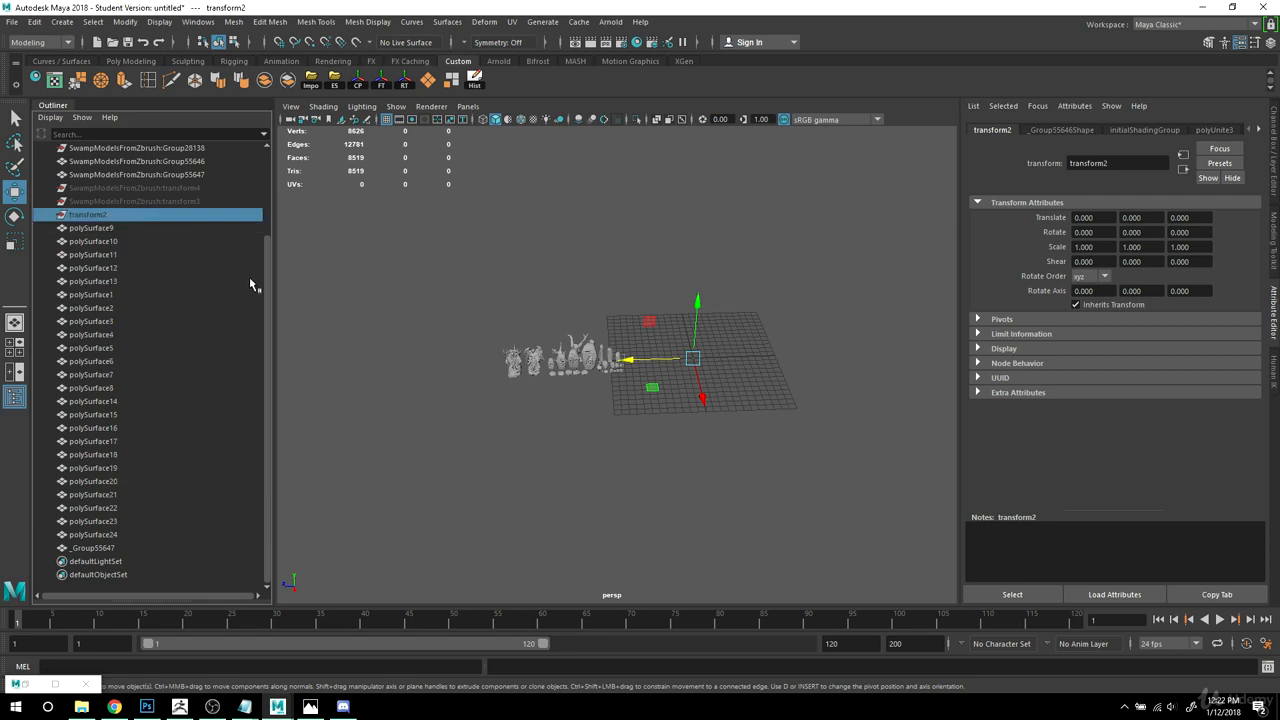
pyautogui.moveTo(270, 251); pyautogui.dragTo(280, 250)
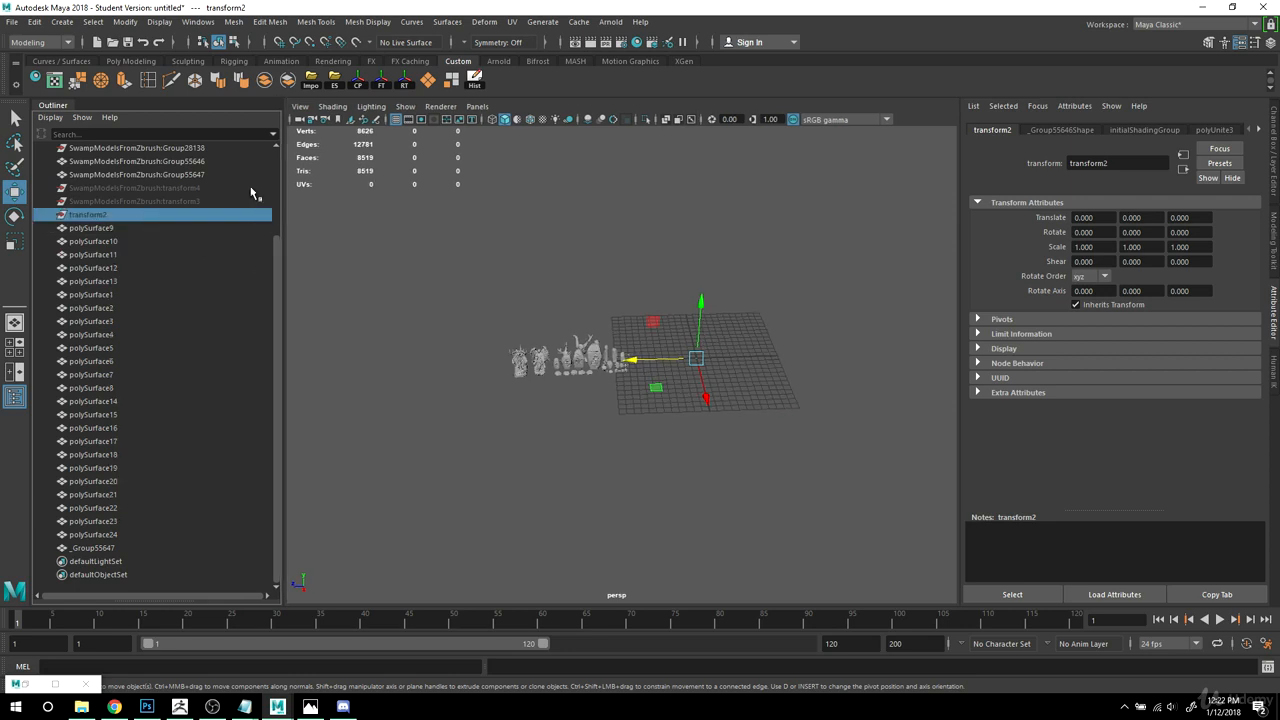
# Step: Examine the _Group55647 mesh and the SwampModelsFromZbrush nodes to see which objects in the scene each one belongs to
pyautogui.click(100, 548)
pyautogui.press('f')
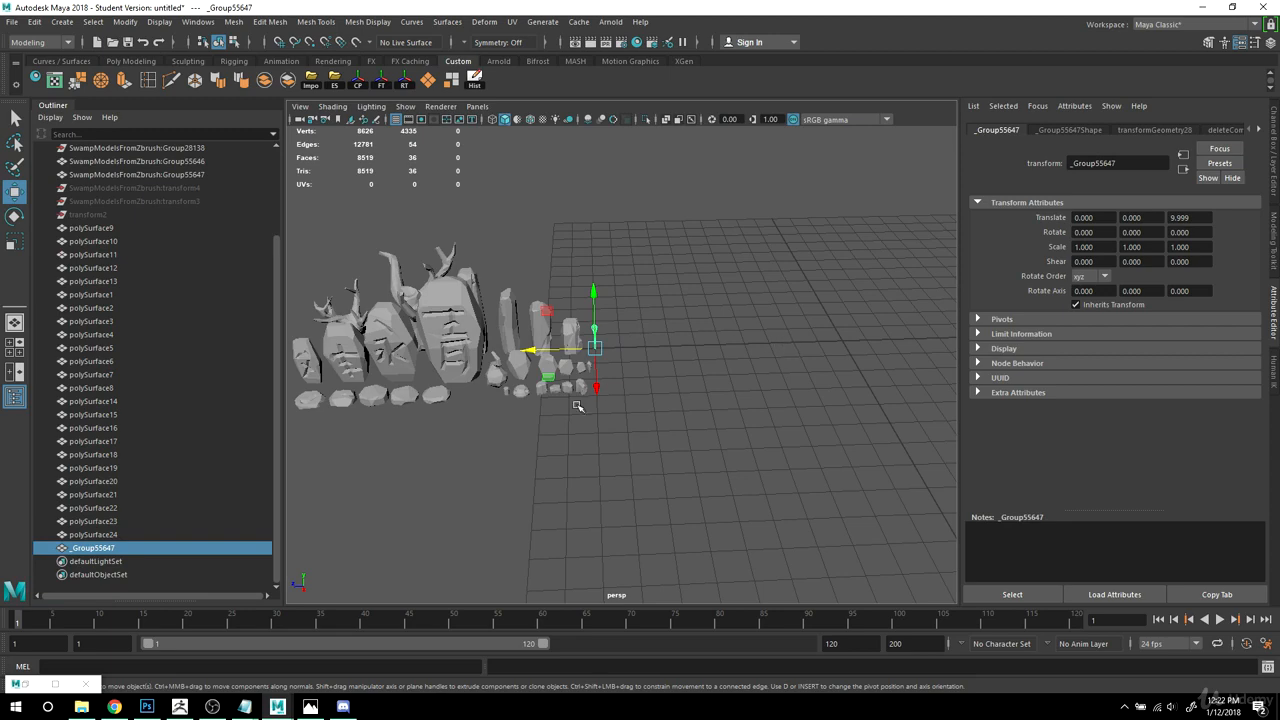
pyautogui.moveTo(577, 405)
pyautogui.keyDown('alt'); pyautogui.mouseDown()
pyautogui.moveTo(643, 431)
pyautogui.moveTo(672, 373)
pyautogui.mouseUp(); pyautogui.keyUp('alt')
pyautogui.press('[')
pyautogui.scroll(8, 497, 446)
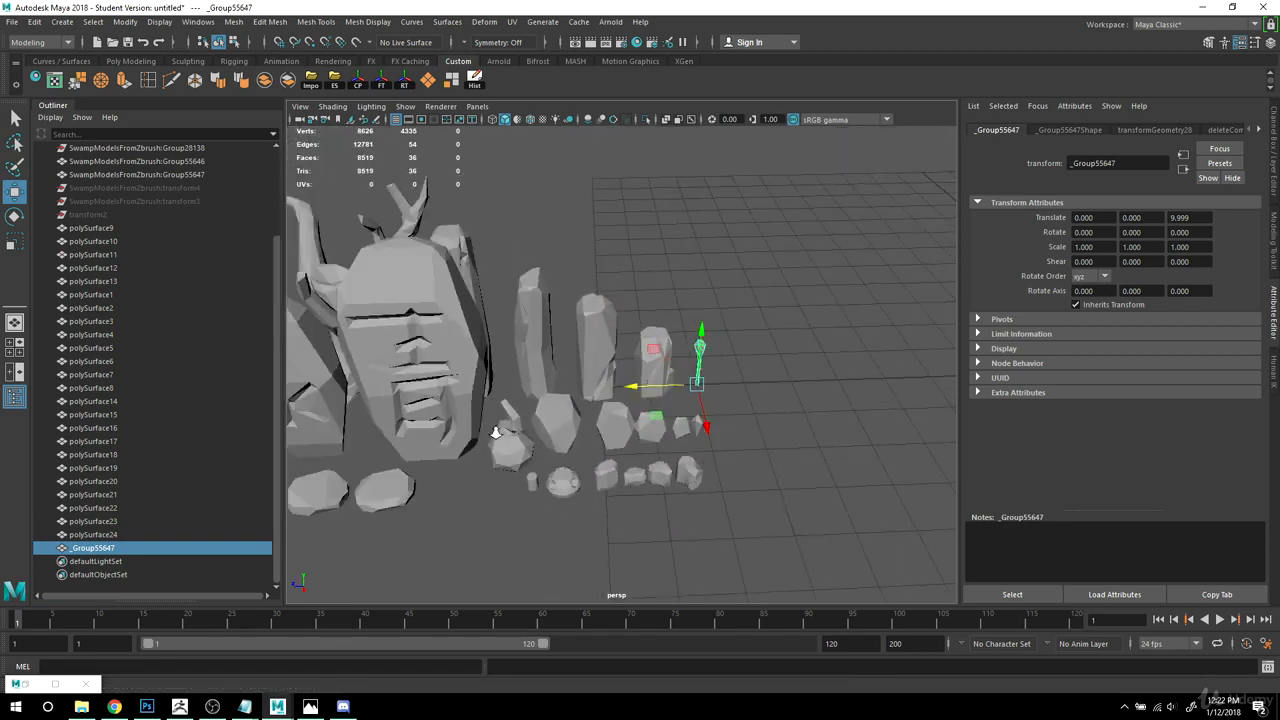
pyautogui.keyDown('alt'); pyautogui.moveTo(495, 432); pyautogui.dragTo(451, 360); pyautogui.keyUp('alt')
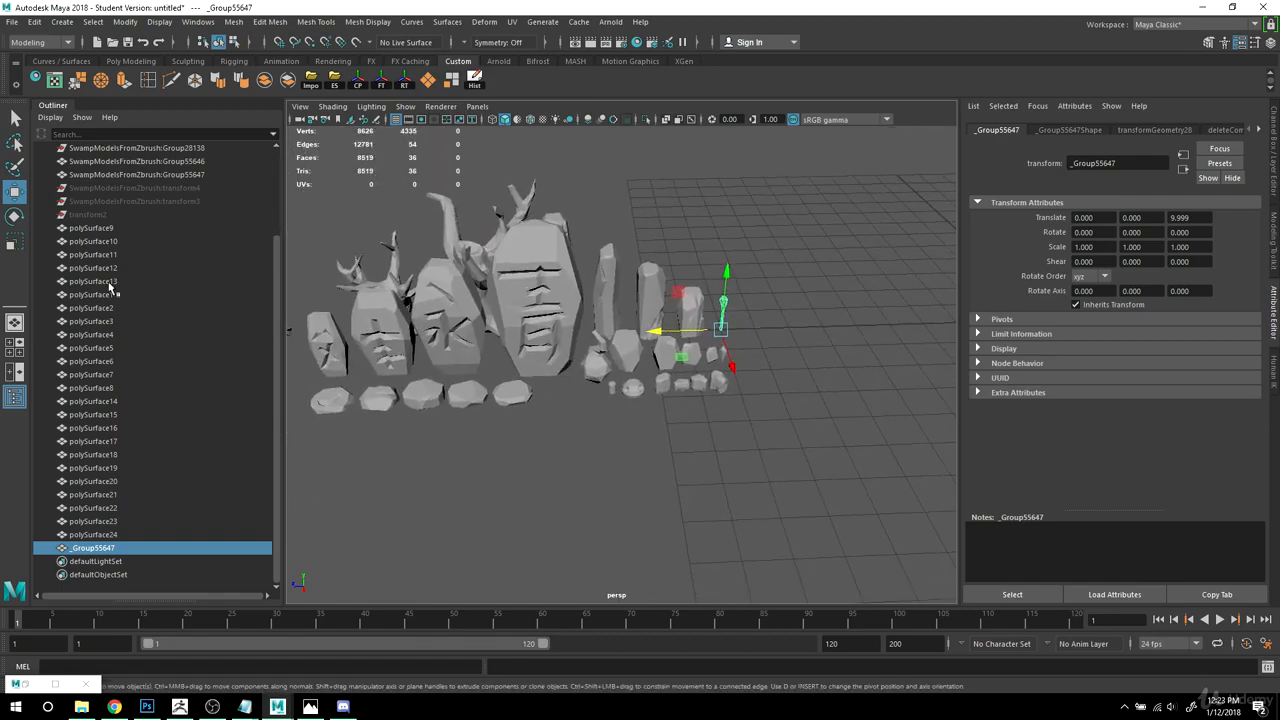
pyautogui.scroll(3, 115, 288)
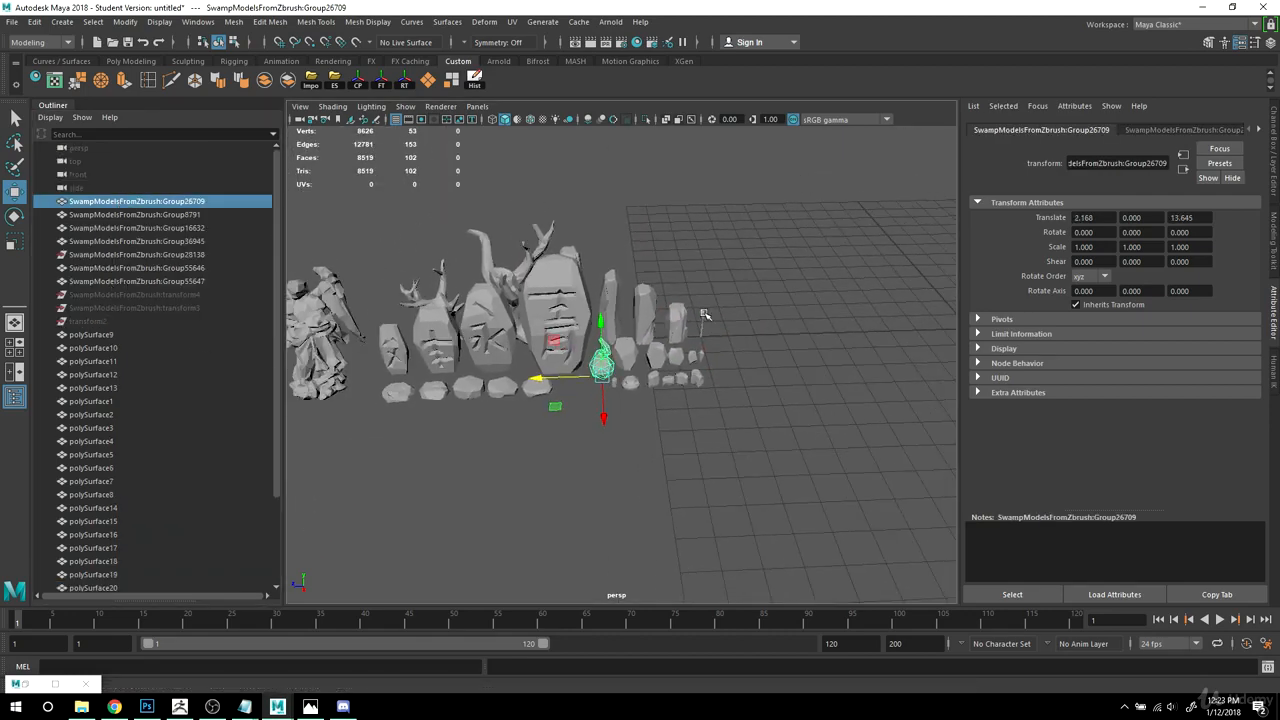
pyautogui.click(128, 215)
pyautogui.click(126, 236)
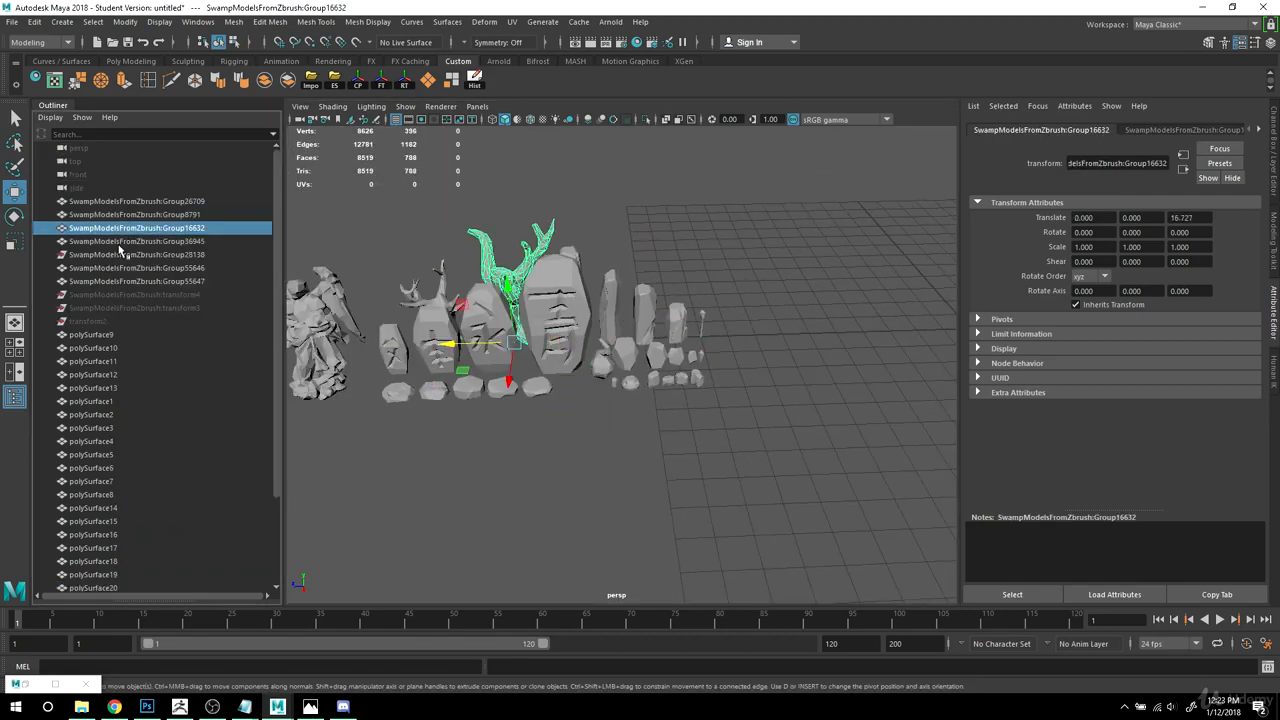
pyautogui.click(126, 246)
pyautogui.click(126, 257)
pyautogui.click(127, 270)
pyautogui.click(127, 281)
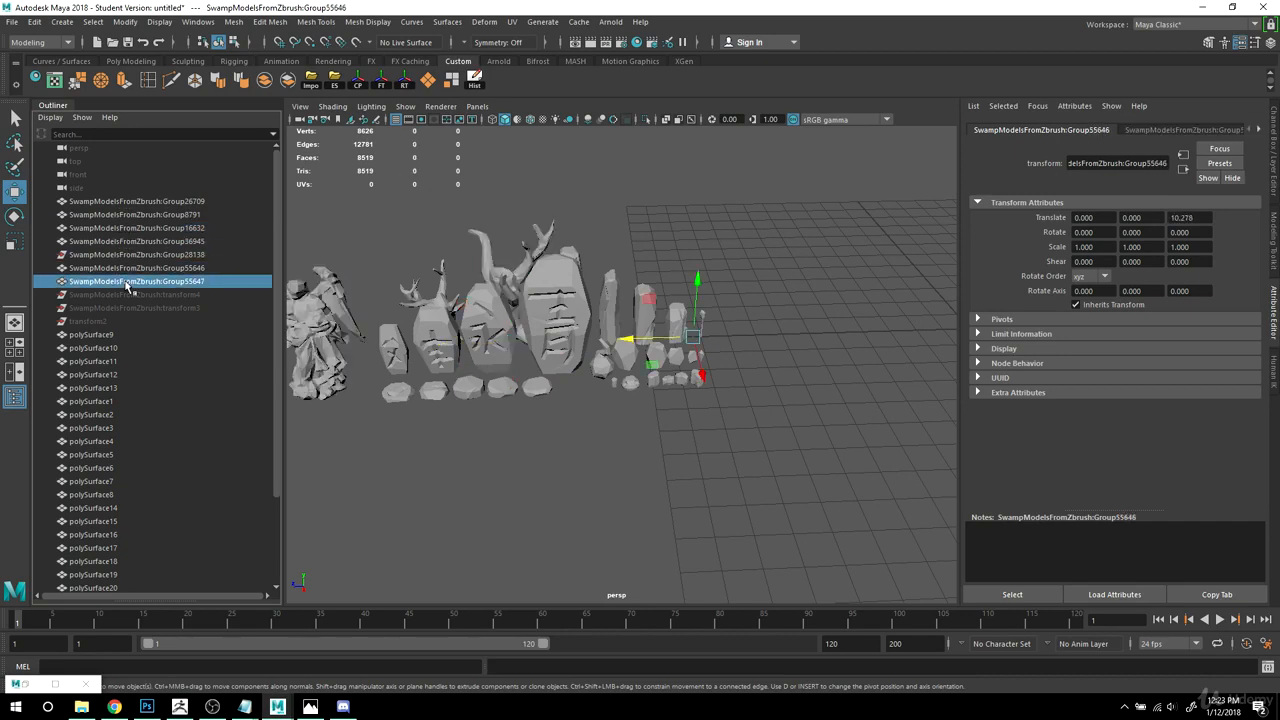
# Step: Delete the leftover SwampModelsFromZbrush:Group28138 and SwampModelsFromZbrush:Group55646 nodes from the scene
pyautogui.click(128, 254)
pyautogui.scroll(-4, 807, 355)
pyautogui.scroll(5, 700, 370)
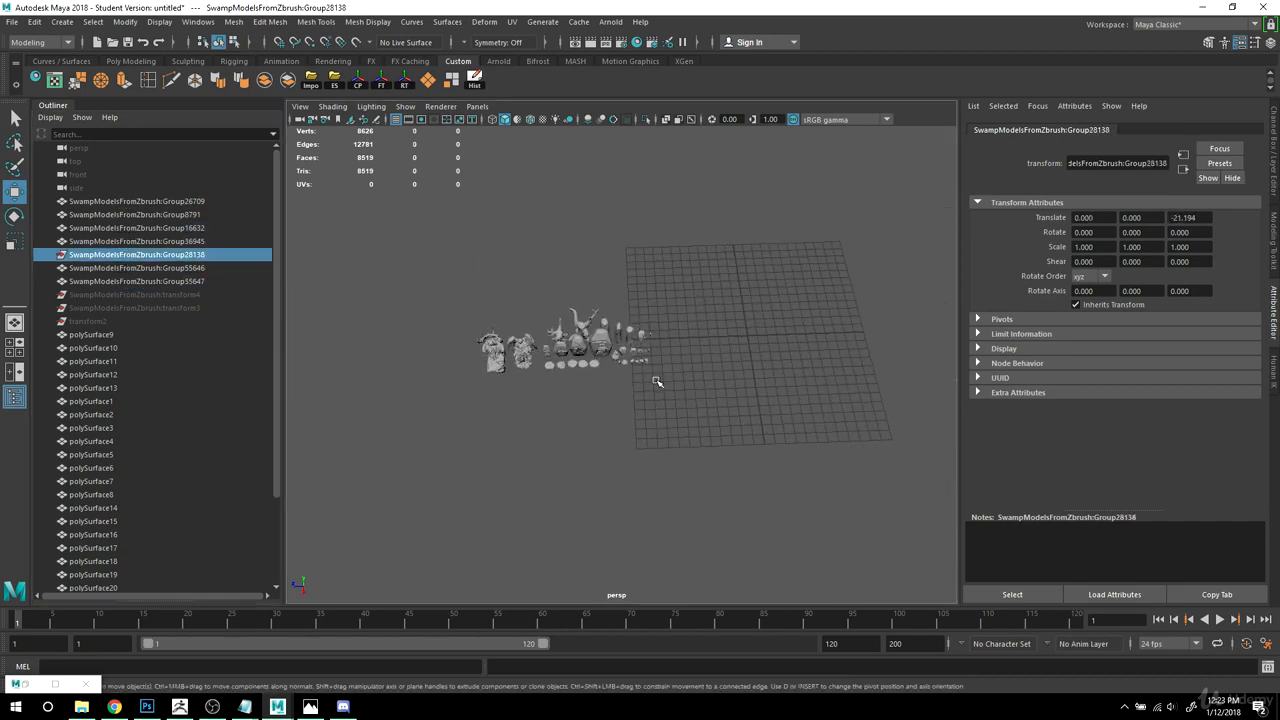
pyautogui.press('Delete')
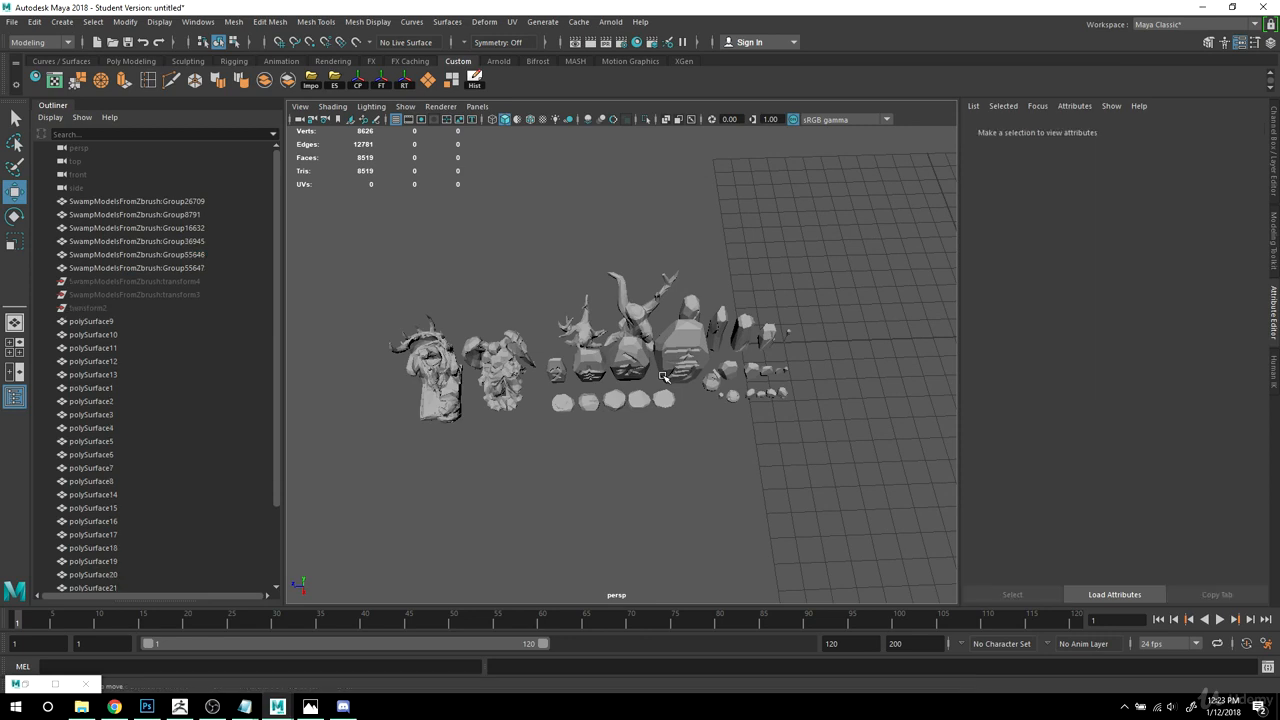
pyautogui.hotkey('ctrl', 'z')
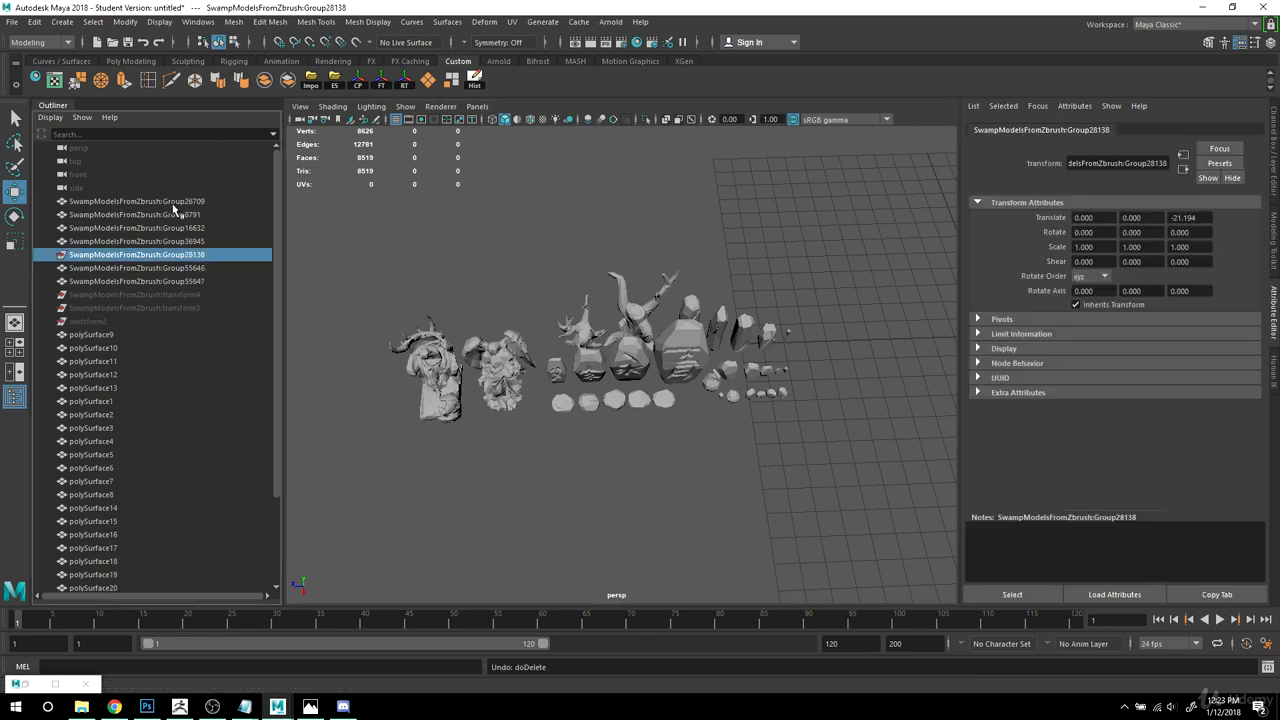
pyautogui.press('Delete')
pyautogui.click(150, 255)
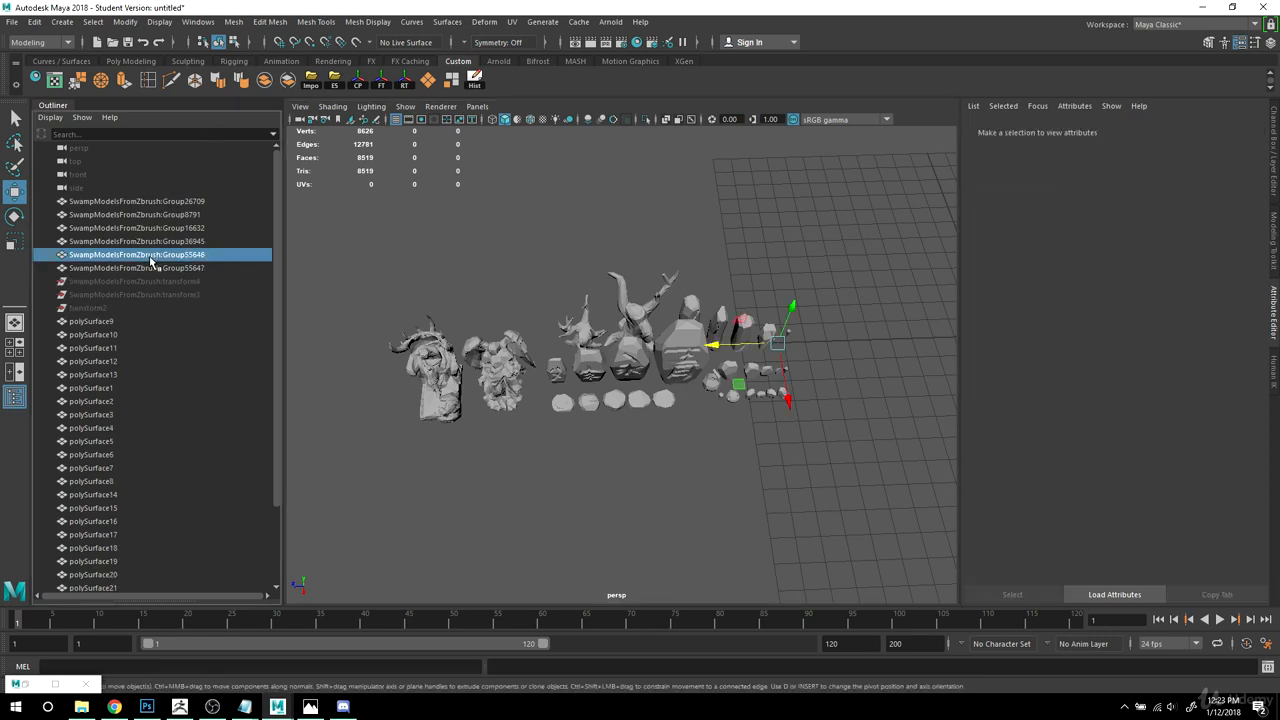
pyautogui.press('Delete')
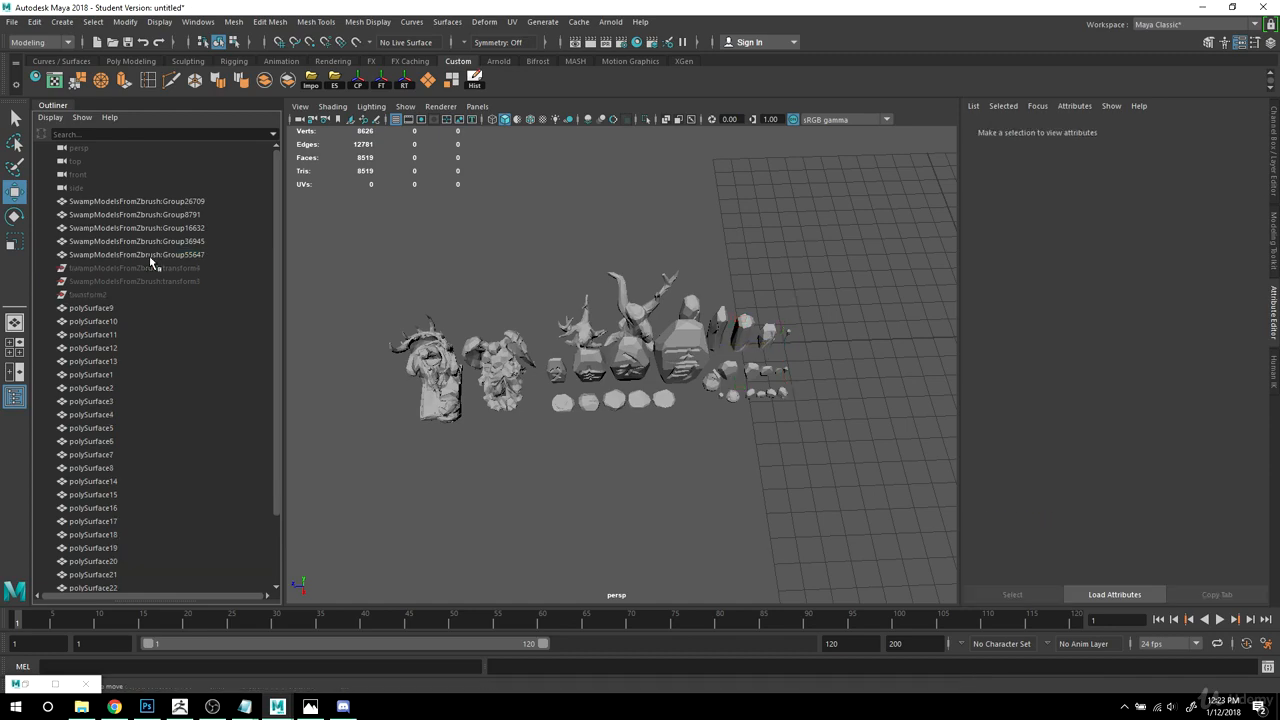
# Step: Check which models the remaining SwampModelsFromZbrush nodes, from Group26709 to Group55647, highlight in the scene
pyautogui.keyDown('alt'); pyautogui.moveTo(760, 295); pyautogui.dragTo(731, 285); pyautogui.keyUp('alt')
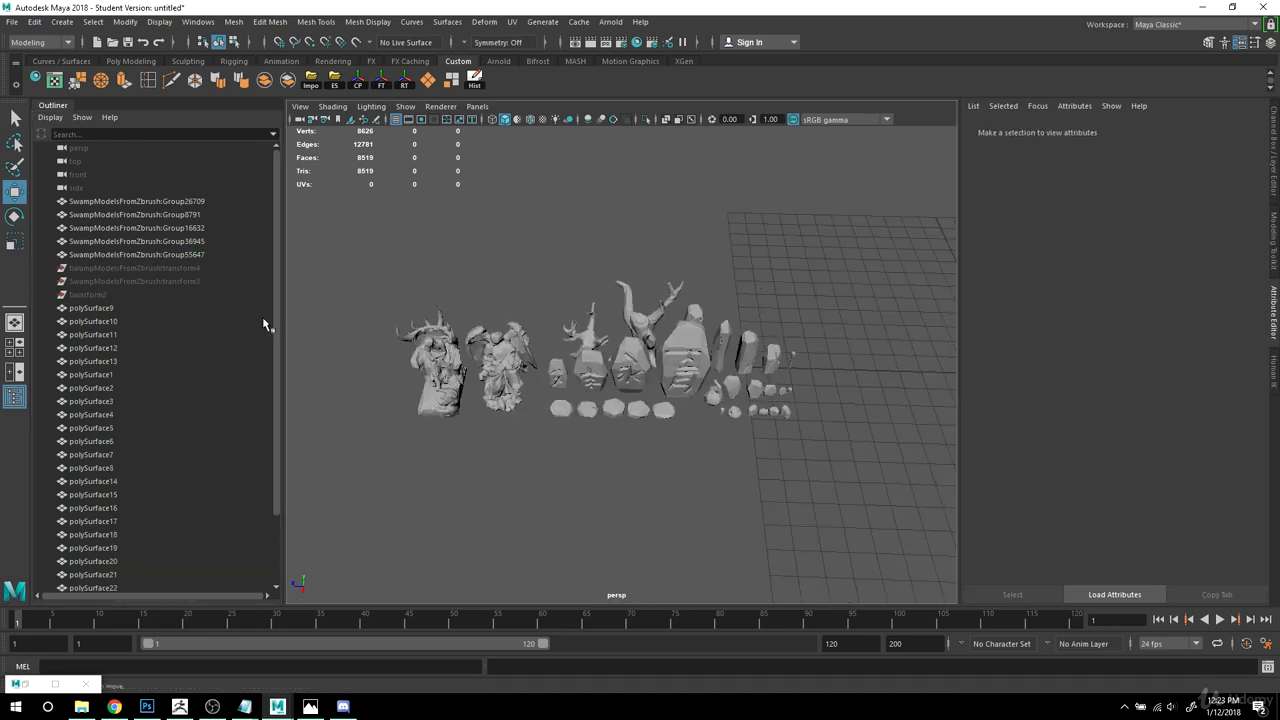
pyautogui.click(140, 228)
pyautogui.click(140, 201)
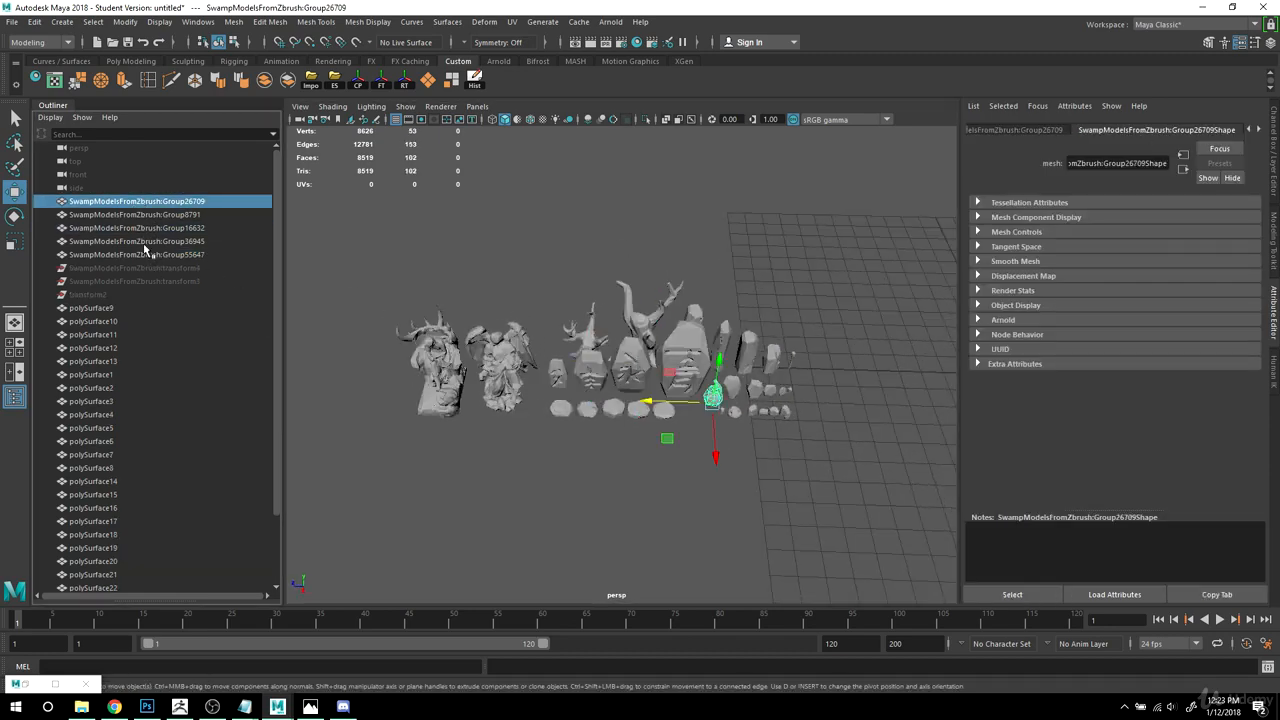
pyautogui.keyDown('shift'); pyautogui.click(149, 254); pyautogui.keyUp('shift')
pyautogui.keyDown('alt'); pyautogui.moveTo(600, 450); pyautogui.dragTo(347, 322); pyautogui.keyUp('alt')
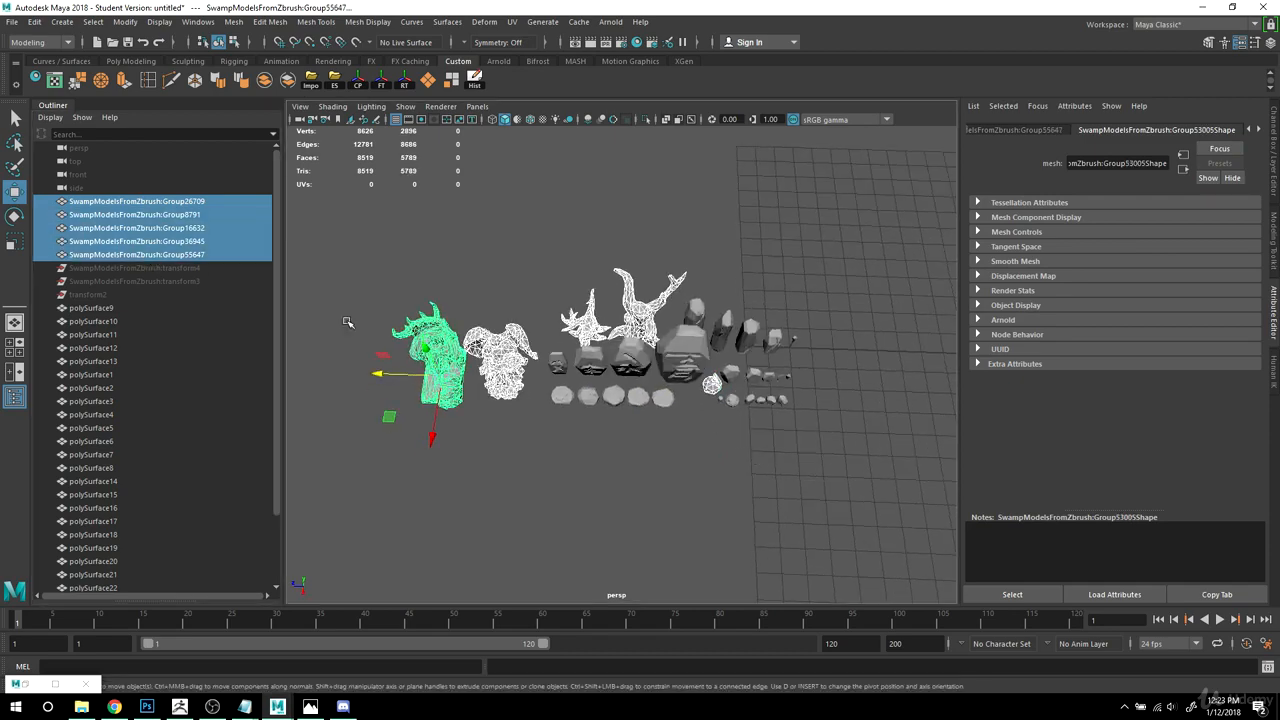
# Step: Try deleting the SwampModelsFromZbrush:transform4, SwampModelsFromZbrush:transform3 and transform2 nodes together, and undo the deletion
pyautogui.click(104, 268)
pyautogui.keyDown('shift'); pyautogui.click(101, 294); pyautogui.keyUp('shift')
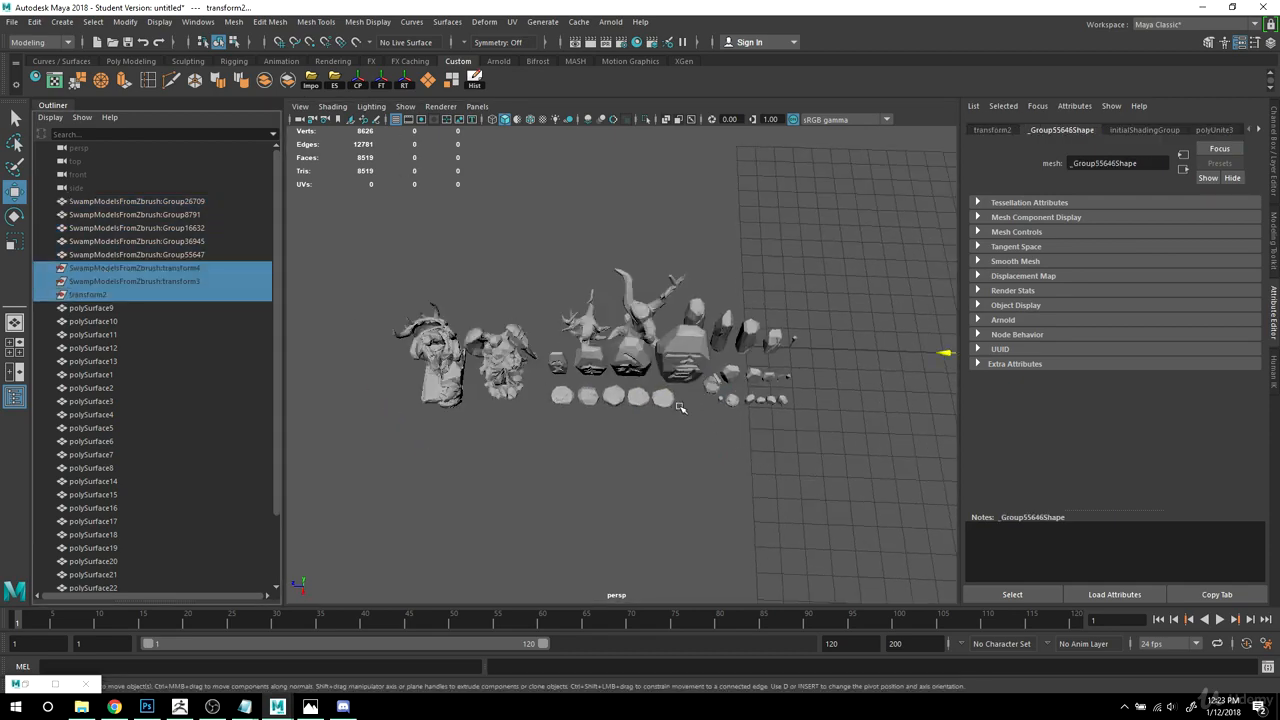
pyautogui.keyDown('alt'); pyautogui.moveTo(460, 380); pyautogui.dragTo(532, 377); pyautogui.keyUp('alt')
pyautogui.press('Delete')
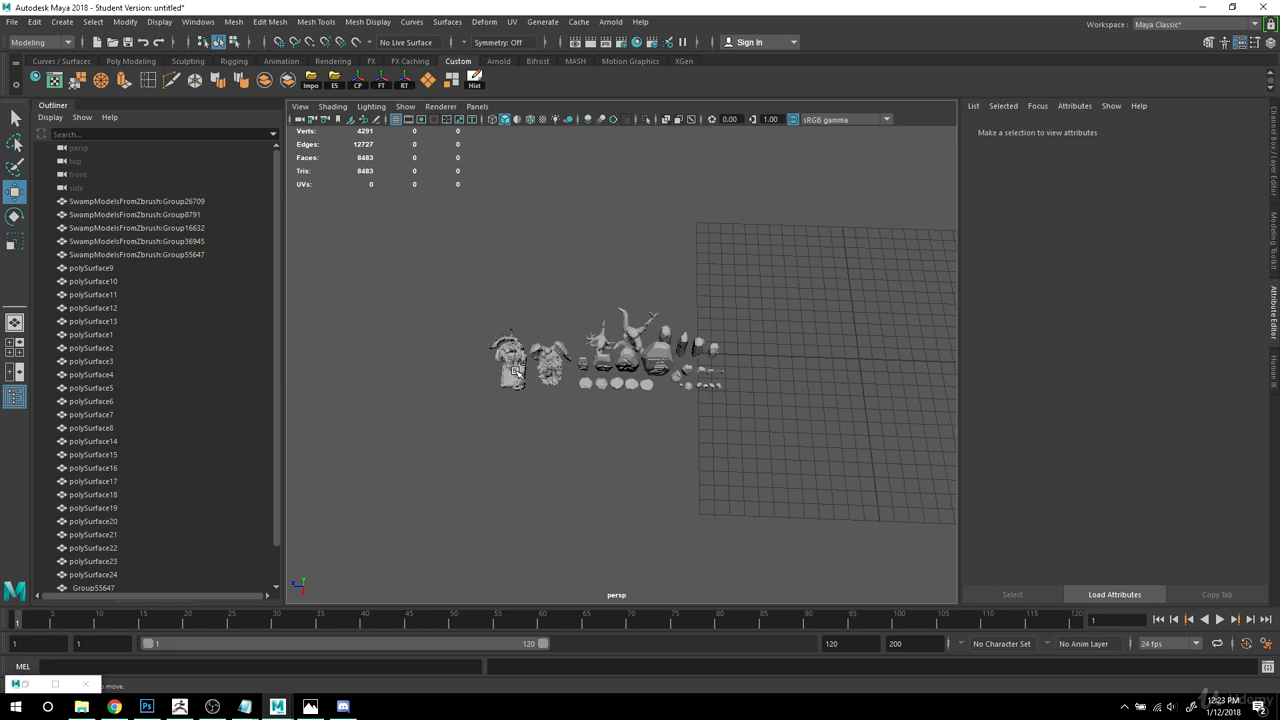
pyautogui.hotkey('ctrl', 'z')
pyautogui.press('Delete')
pyautogui.hotkey('ctrl', 'z')
# Step: Delete the selected transform4, transform3 and transform2 nodes from the scene
pyautogui.keyDown('alt'); pyautogui.moveTo(589, 456); pyautogui.dragTo(864, 471, button='right'); pyautogui.keyUp('alt')
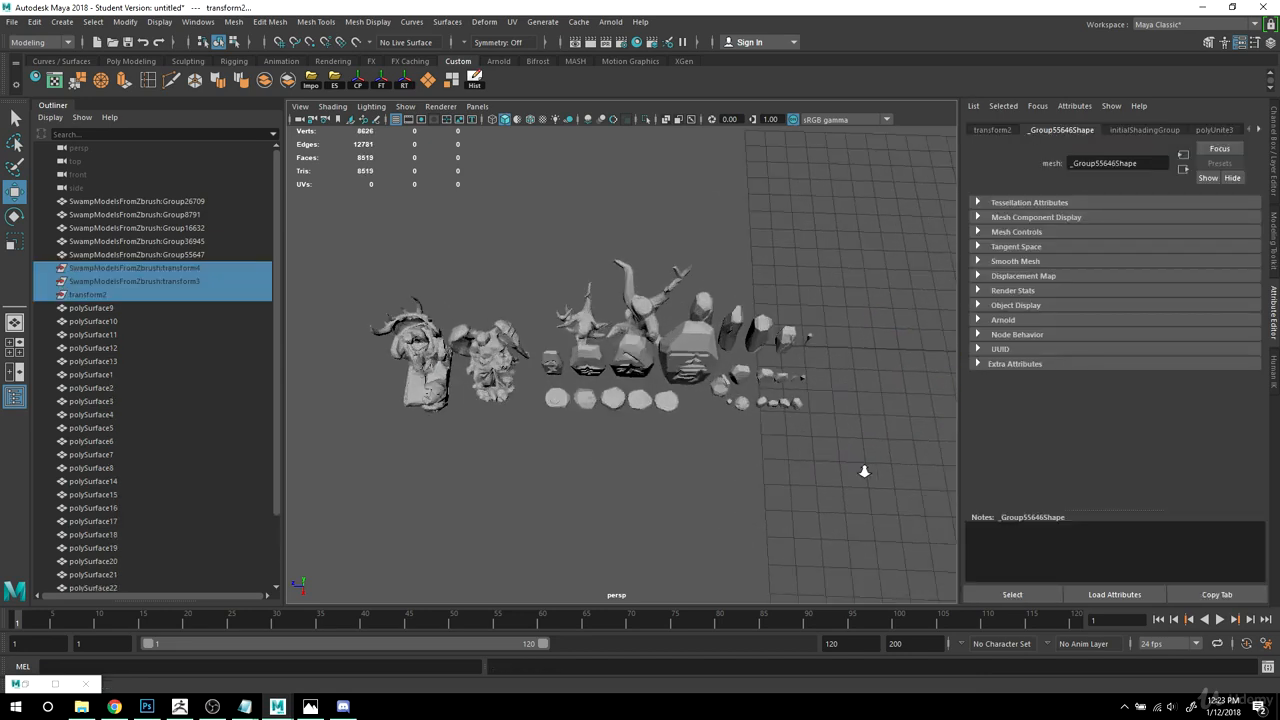
pyautogui.keyDown('alt'); pyautogui.moveTo(864, 471); pyautogui.dragTo(665, 463); pyautogui.keyUp('alt')
pyautogui.press('Delete')
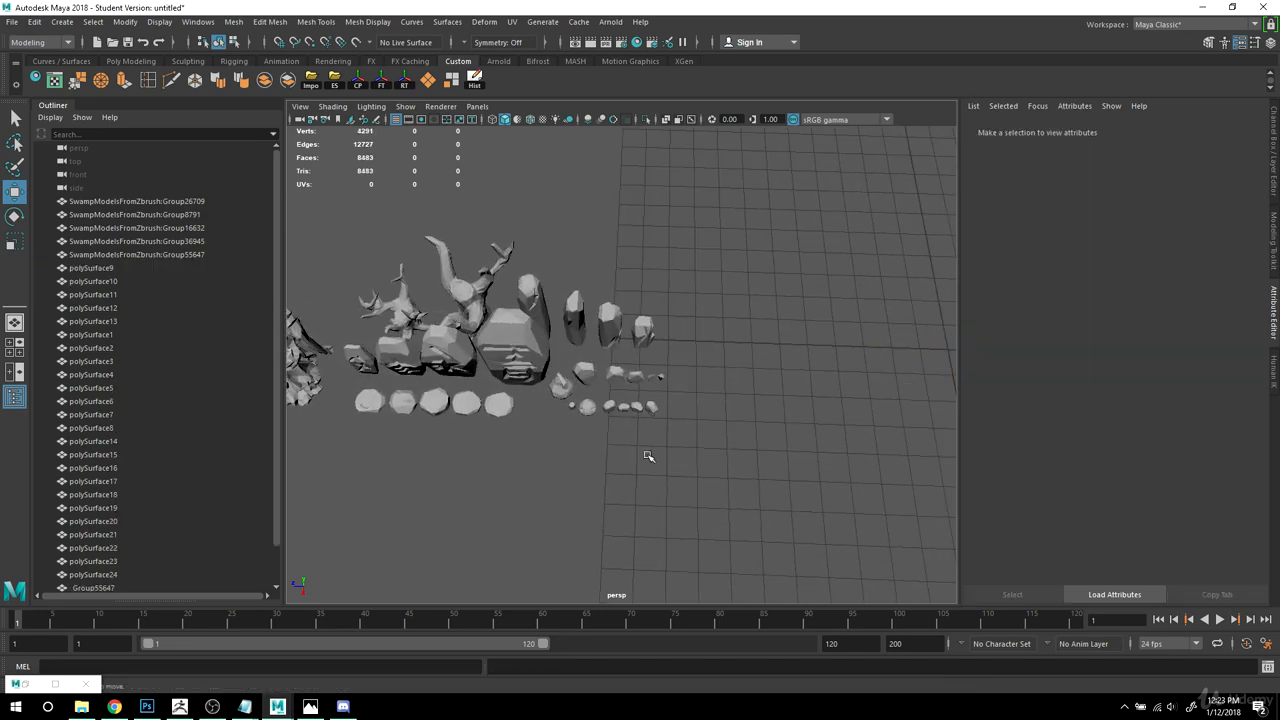
pyautogui.keyDown('alt'); pyautogui.moveTo(648, 456); pyautogui.dragTo(619, 432, button='right'); pyautogui.keyUp('alt')
pyautogui.hotkey('ctrl', 'z')
pyautogui.hotkey('ctrl', 'z')
pyautogui.hotkey('ctrl', 'z')
pyautogui.hotkey('ctrl', 'z')
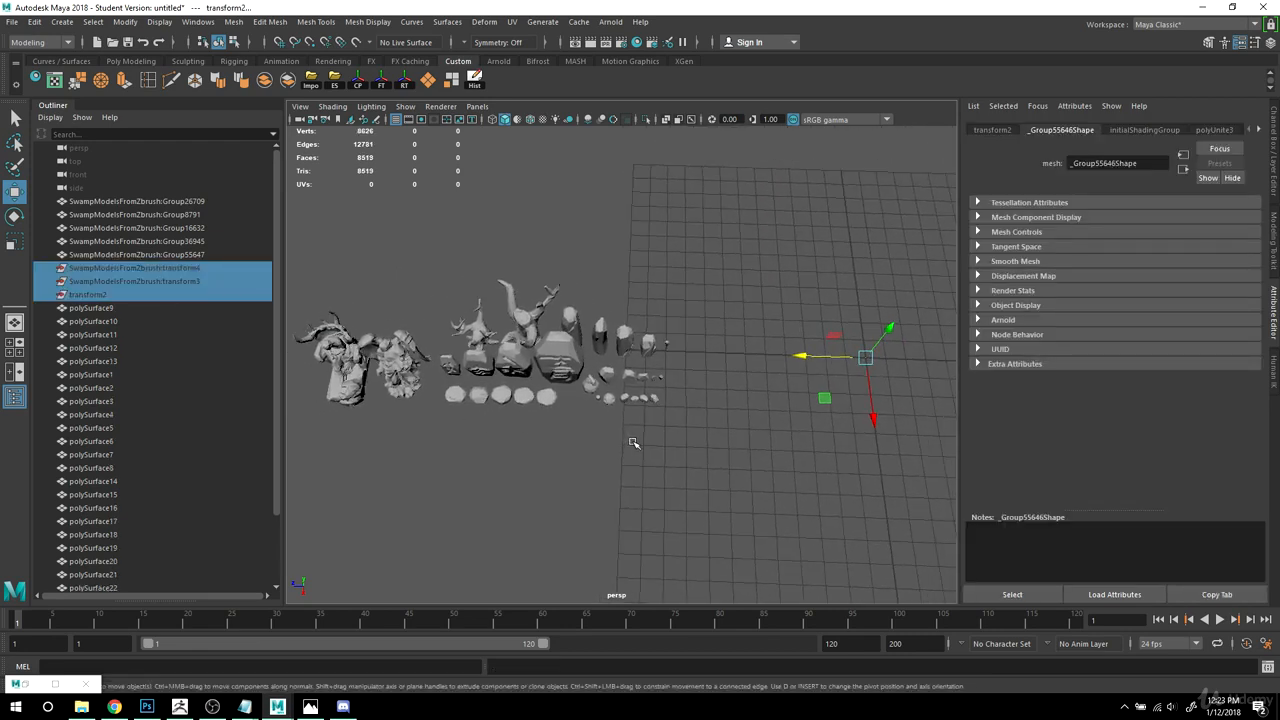
pyautogui.press('Delete')
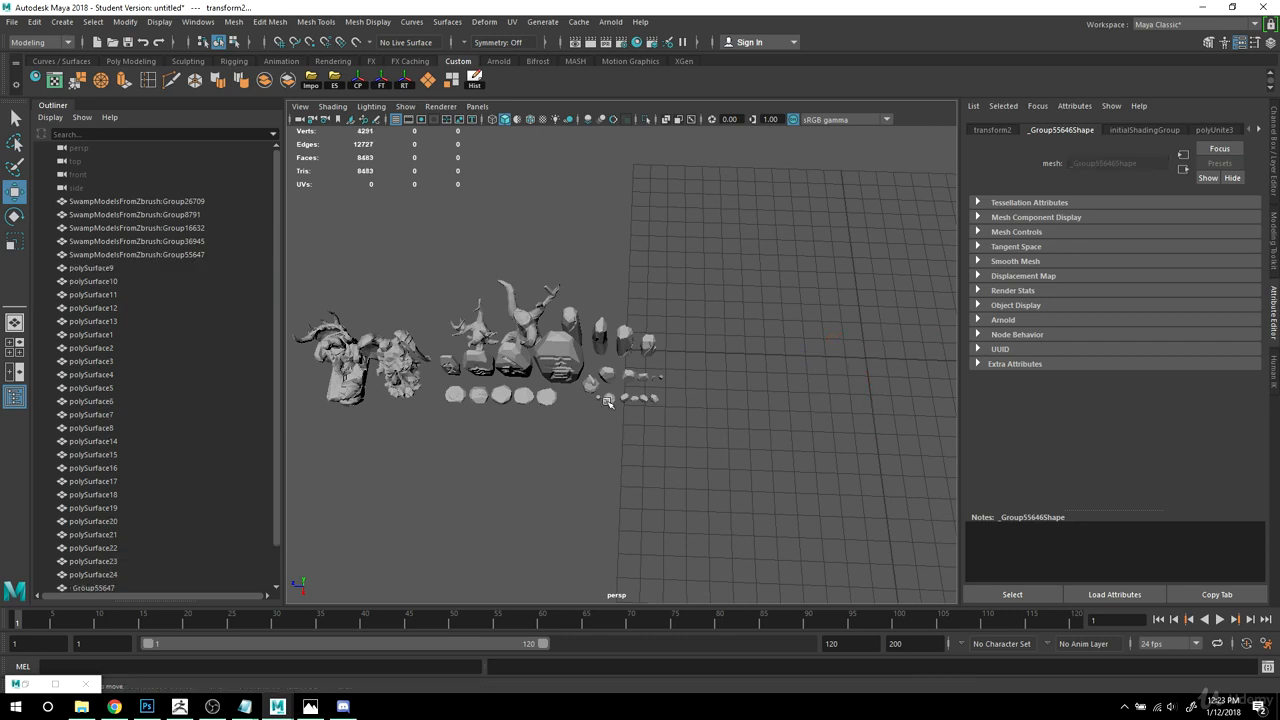
pyautogui.scroll(-1, 160, 335)
# Step: Delete the _Group55646 node listed below the _Group55647 mesh, together with its child
pyautogui.click(112, 548)
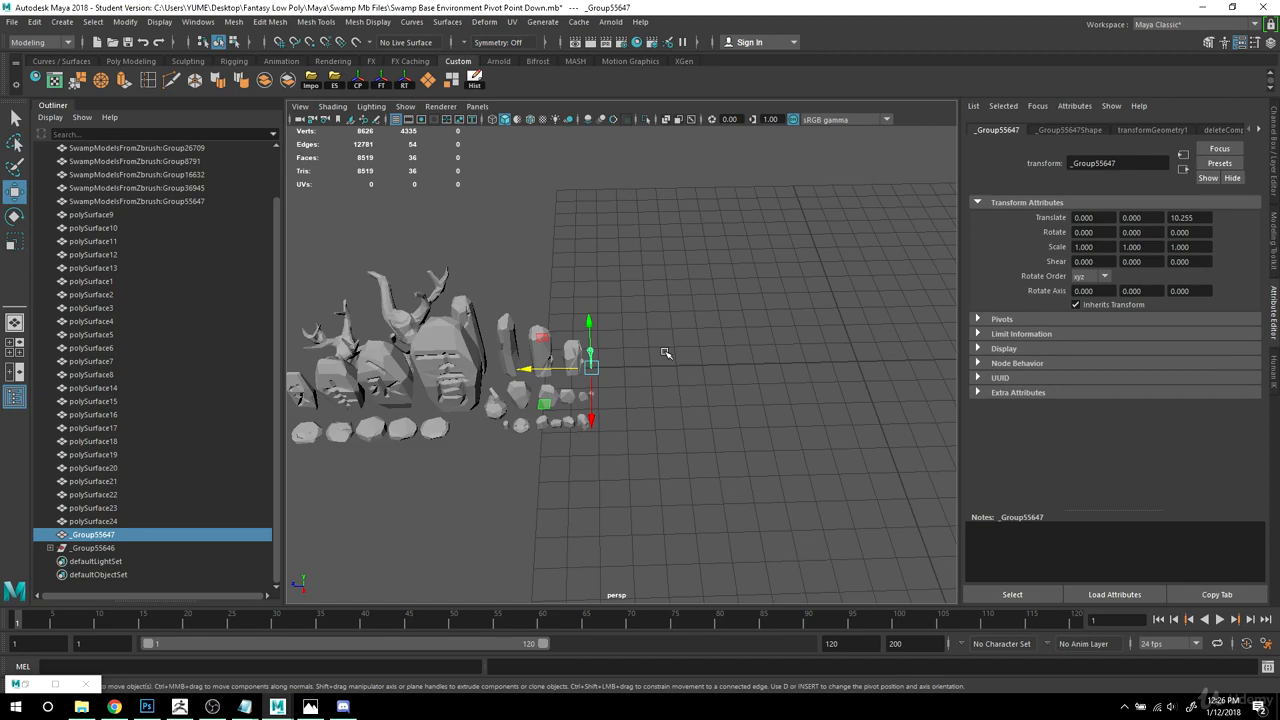
pyautogui.keyDown('alt'); pyautogui.moveTo(666, 353); pyautogui.dragTo(712, 402); pyautogui.keyUp('alt')
pyautogui.click(92, 548)
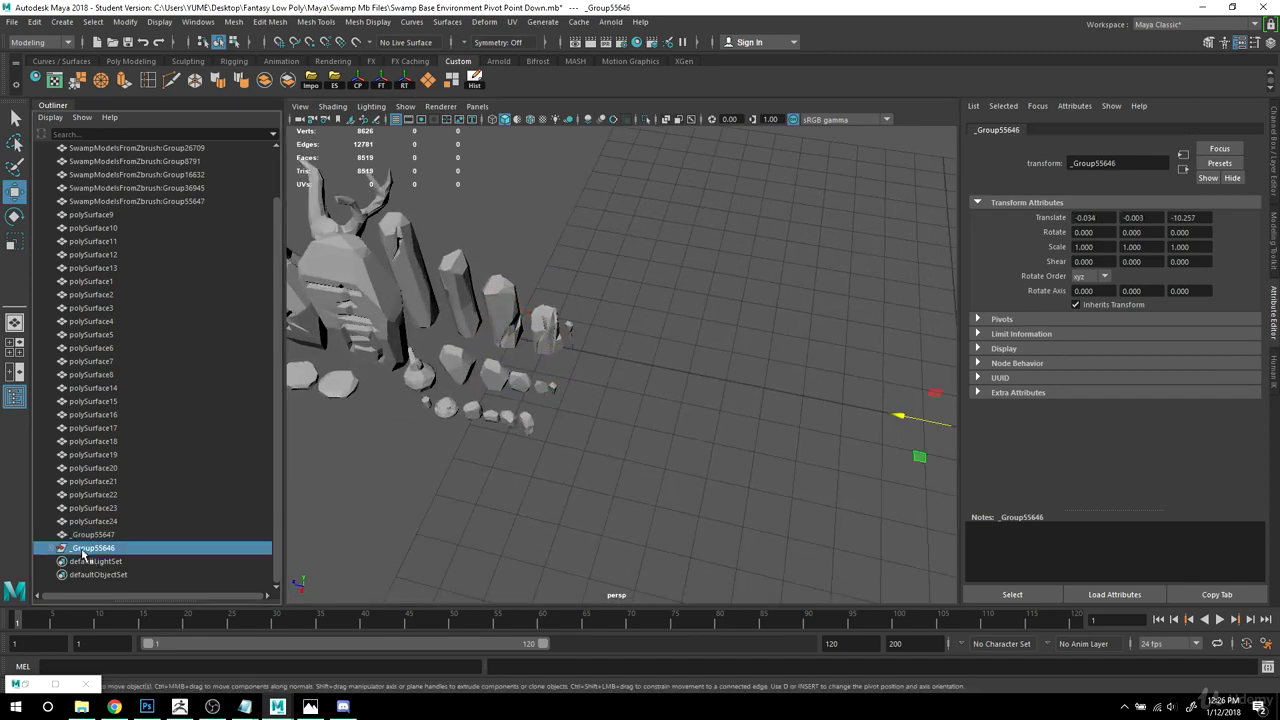
pyautogui.press('Delete')
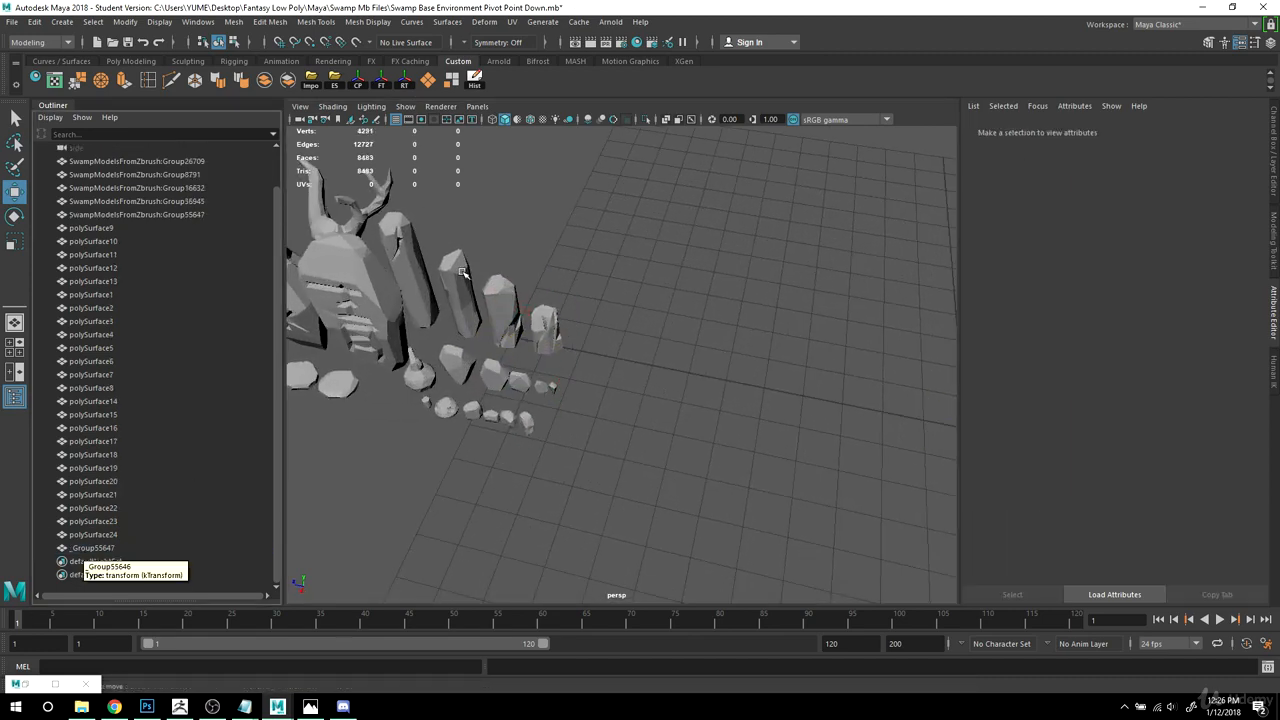
pyautogui.hotkey('ctrl', 'z')
pyautogui.press('Delete')
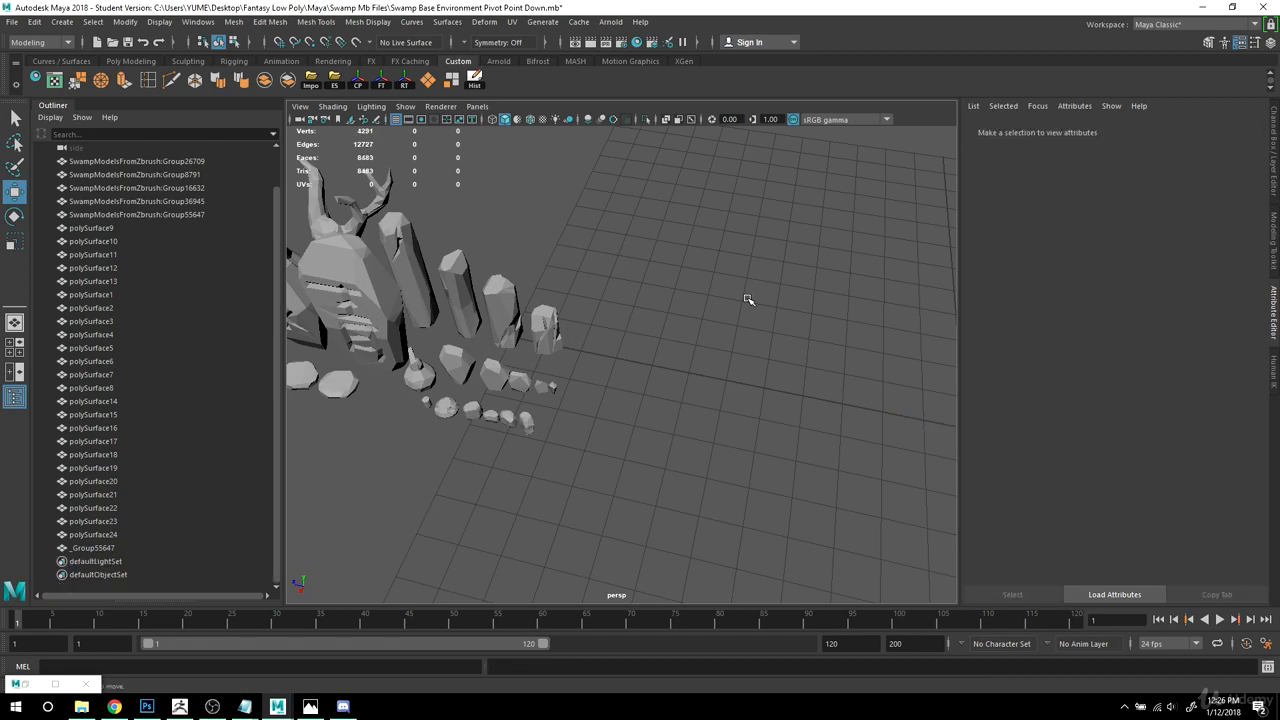
pyautogui.keyDown('alt'); pyautogui.moveTo(695, 290); pyautogui.dragTo(760, 300); pyautogui.keyUp('alt')
# Step: Switch to ZBrush and isolate the tiny purple piece below the row of dark green rocks on Swamp OBJ4
pyautogui.click(178, 706)
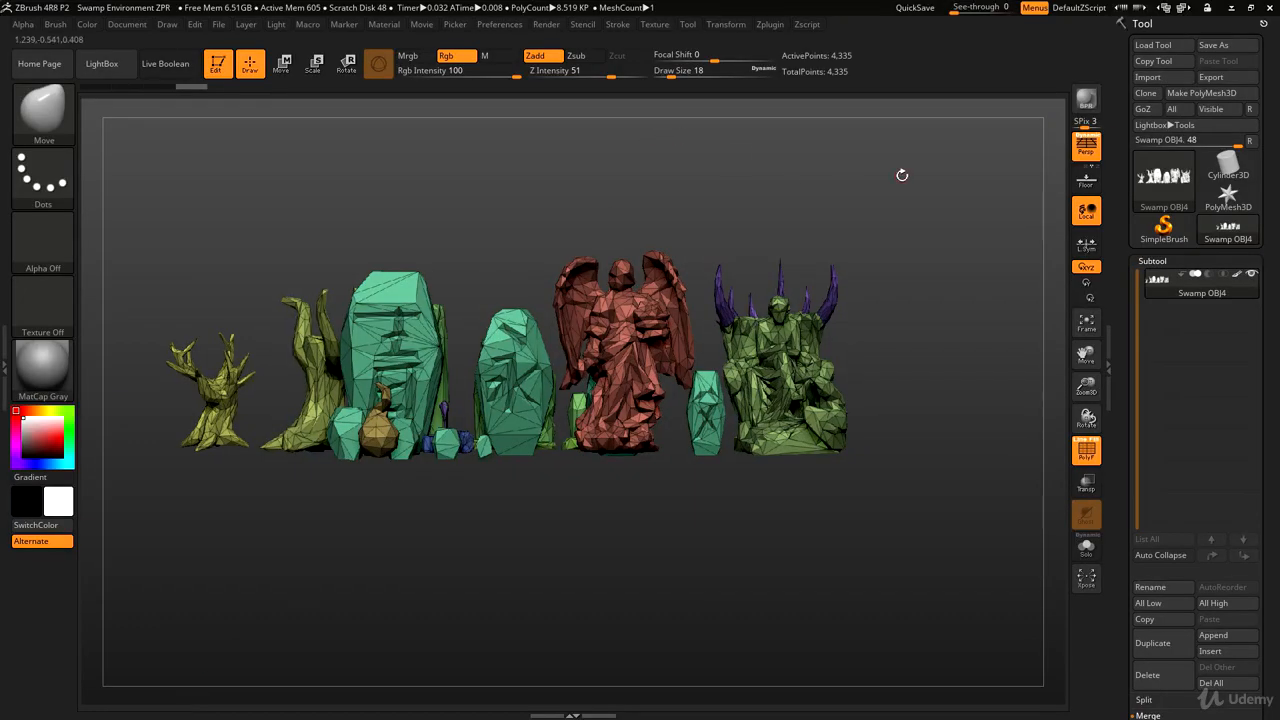
pyautogui.moveTo(900, 171); pyautogui.dragTo(901, 271)
pyautogui.moveTo(650, 490); pyautogui.dragTo(554, 646)
pyautogui.keyDown('alt'); pyautogui.moveTo(522, 511); pyautogui.dragTo(624, 645); pyautogui.keyUp('alt')
pyautogui.keyDown('alt'); pyautogui.moveTo(924, 261); pyautogui.dragTo(940, 500); pyautogui.keyUp('alt')
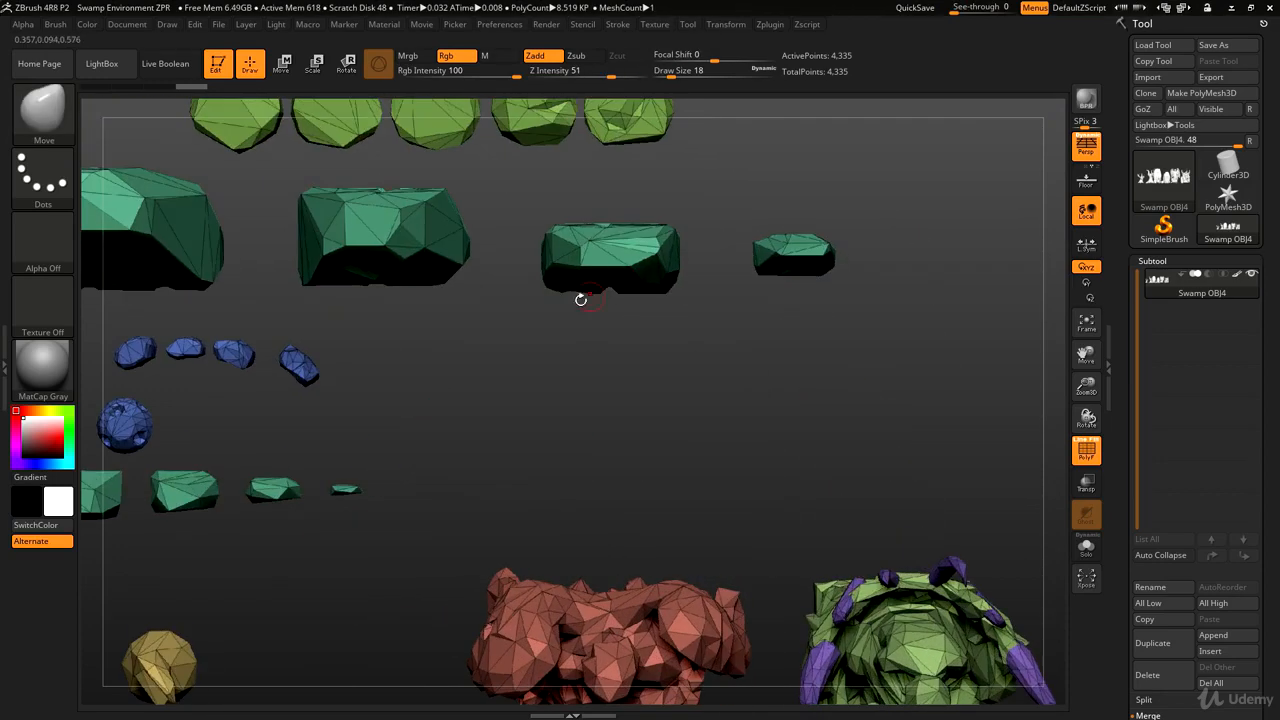
pyautogui.keyDown('alt'); pyautogui.moveTo(507, 399); pyautogui.dragTo(788, 628); pyautogui.keyUp('alt')
pyautogui.keyDown('alt'); pyautogui.moveTo(597, 287); pyautogui.dragTo(625, 327); pyautogui.keyUp('alt')
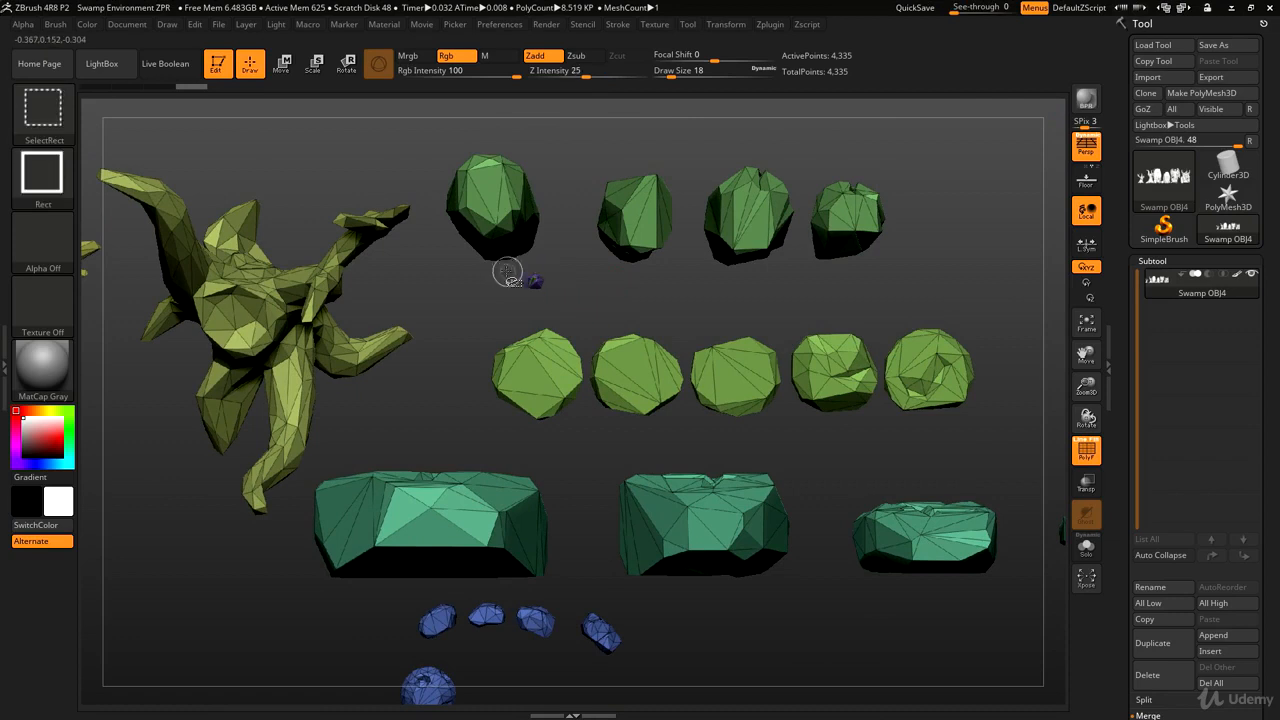
pyautogui.keyDown('ctrl'); pyautogui.keyDown('shift'); pyautogui.moveTo(483, 267); pyautogui.dragTo(583, 310); pyautogui.keyUp('shift'); pyautogui.keyUp('ctrl')
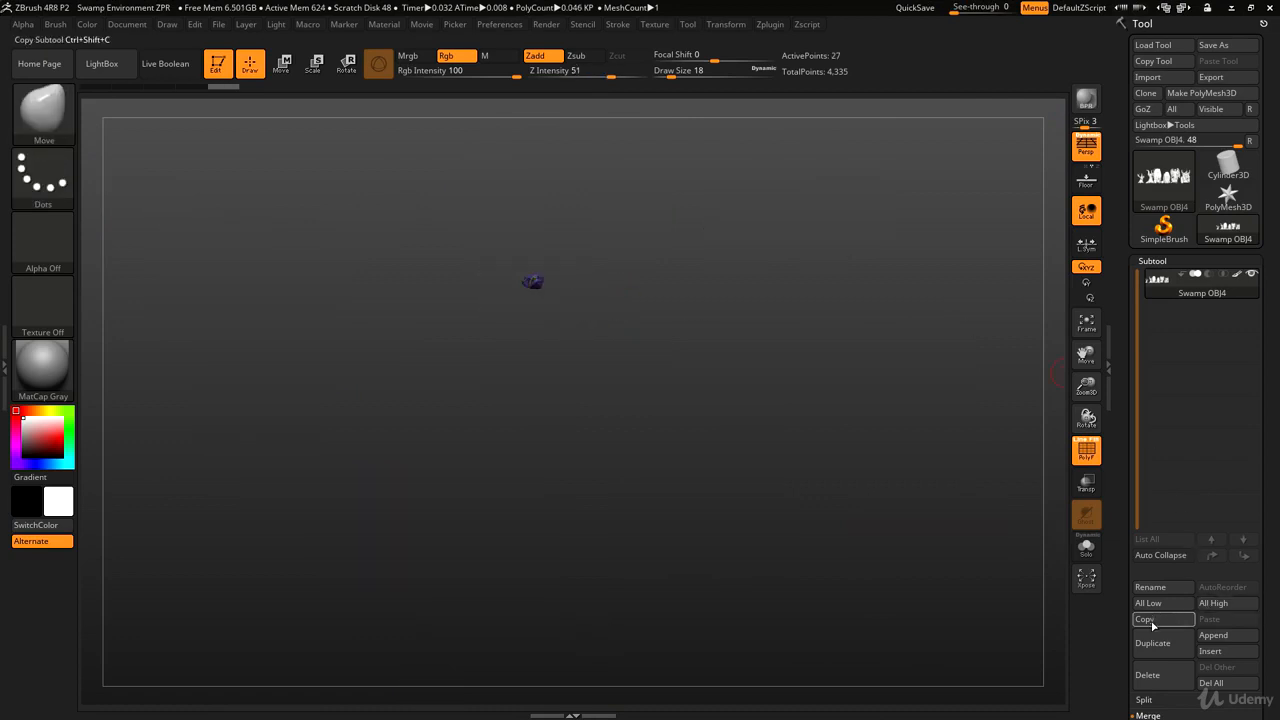
# Step: Split the hidden parts of Swamp OBJ4 into a separate subtool
pyautogui.click(1150, 700)
pyautogui.moveTo(1158, 706); pyautogui.dragTo(1178, 214)
pyautogui.click(1165, 214)
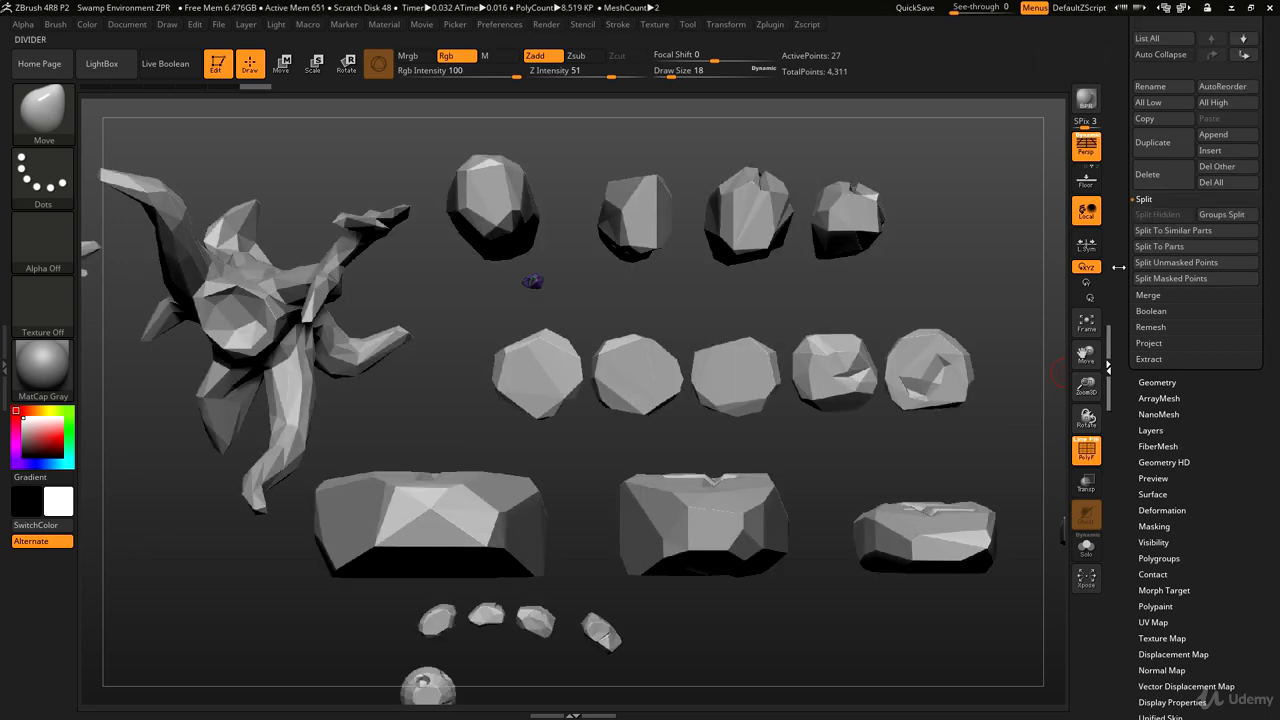
# Step: Export the isolated Swamp OBJ4 piece as an OBJ file named 2 on the Desktop, and switch back to Maya
pyautogui.moveTo(1122, 266); pyautogui.dragTo(1120, 328)
pyautogui.moveTo(1114, 138); pyautogui.dragTo(1136, 308)
pyautogui.moveTo(1121, 515); pyautogui.dragTo(1131, 507)
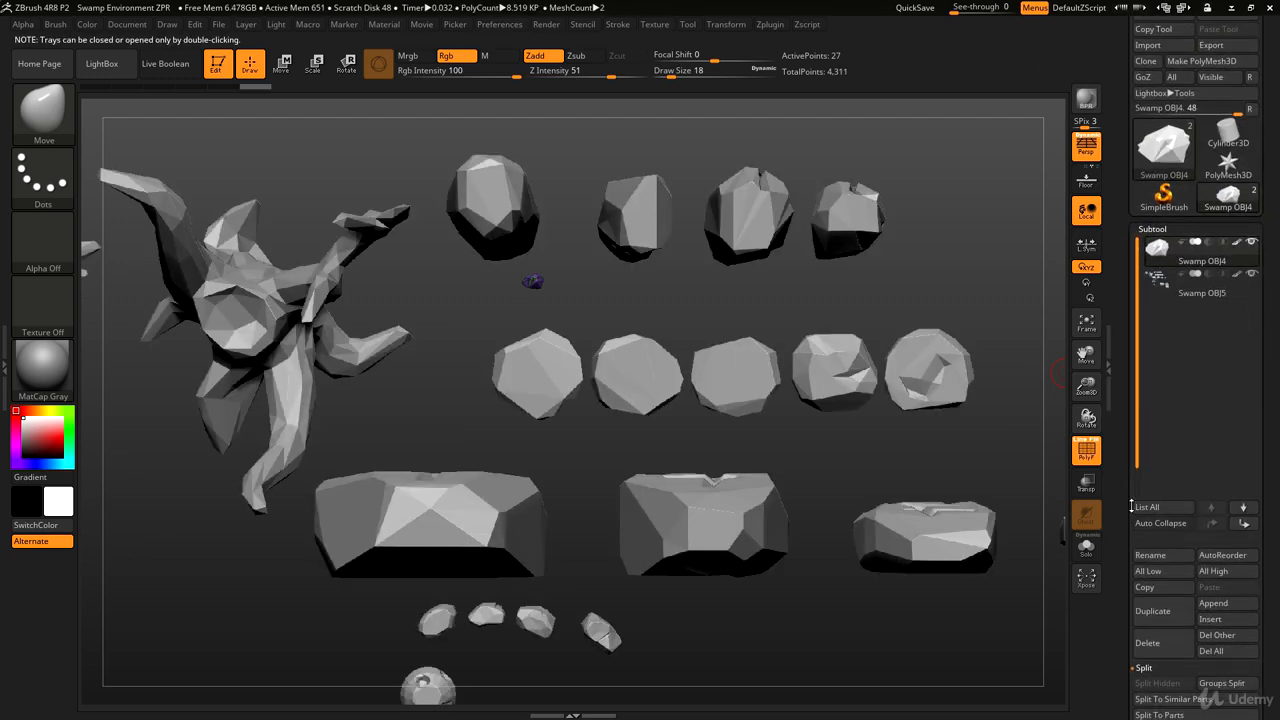
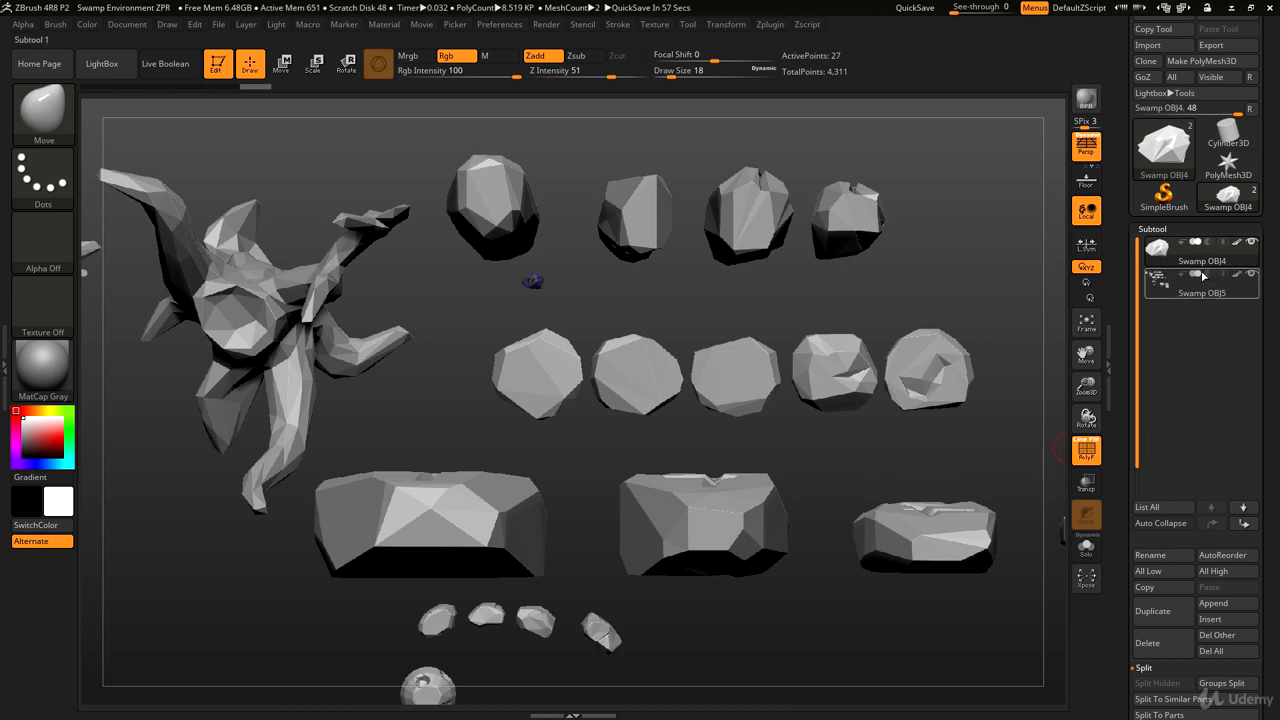
pyautogui.click(1211, 45)
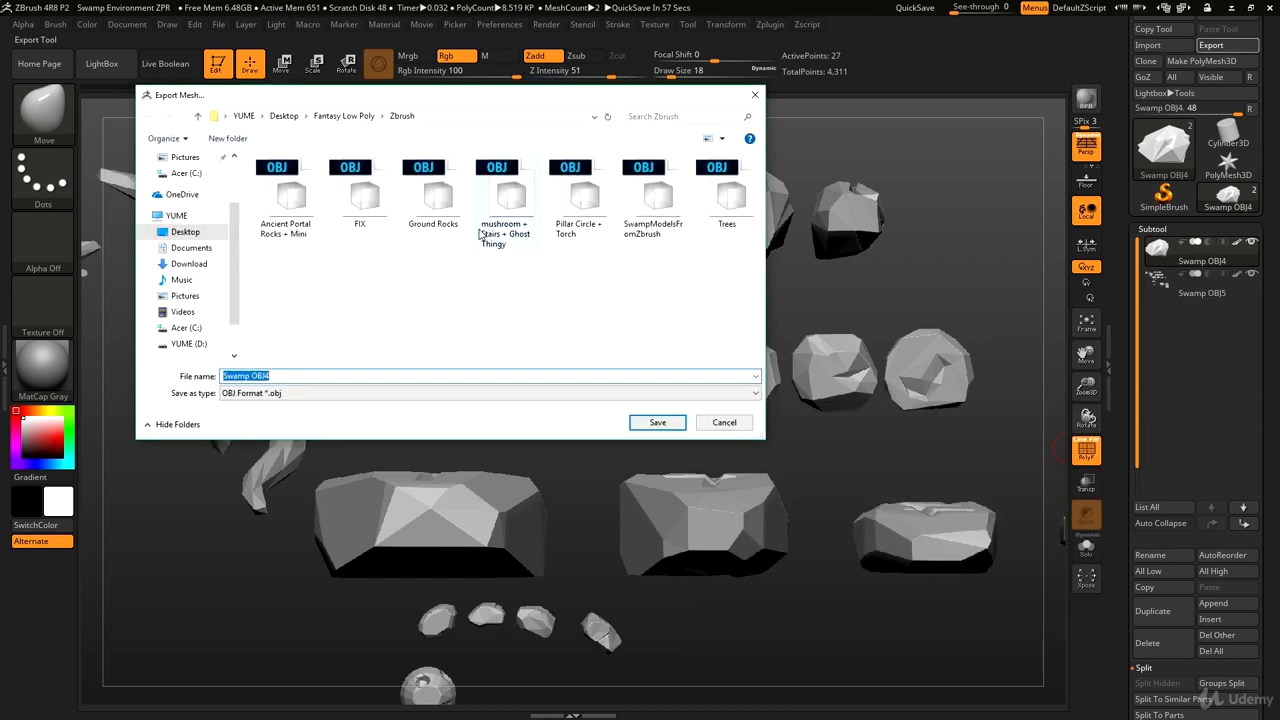
pyautogui.click(185, 231)
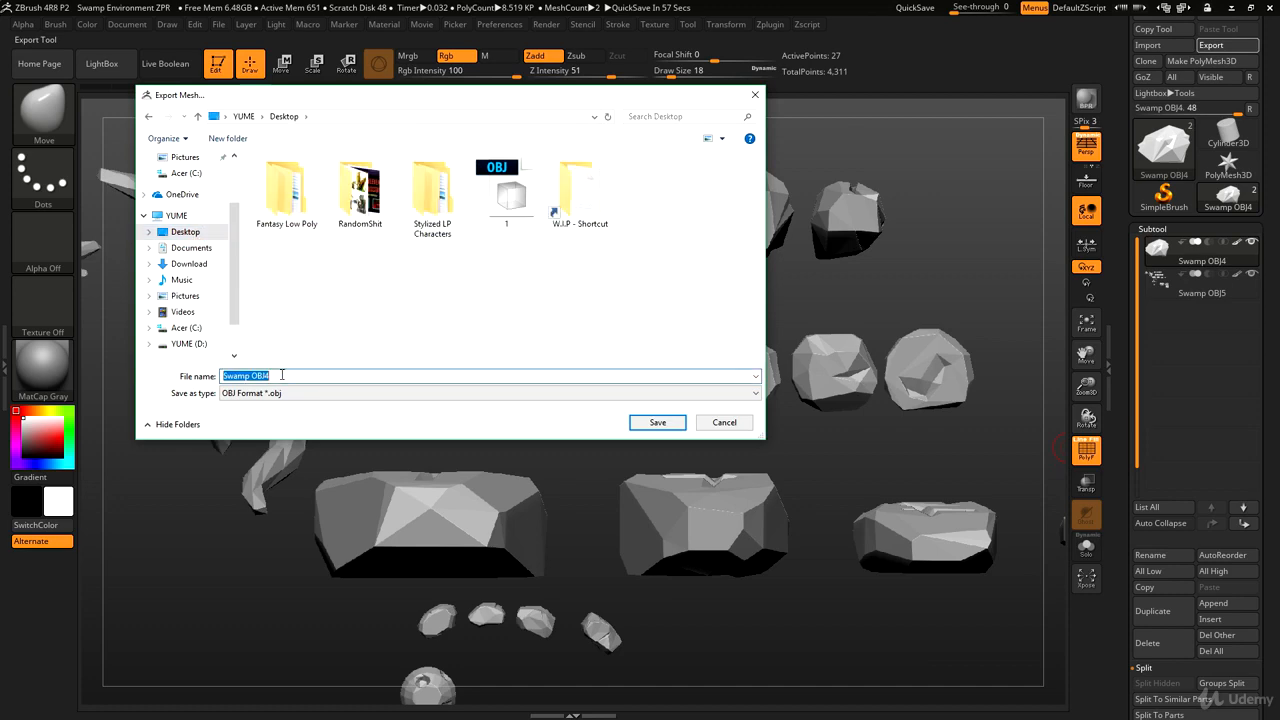
pyautogui.write('2')
pyautogui.click(657, 422)
pyautogui.click(1231, 8)
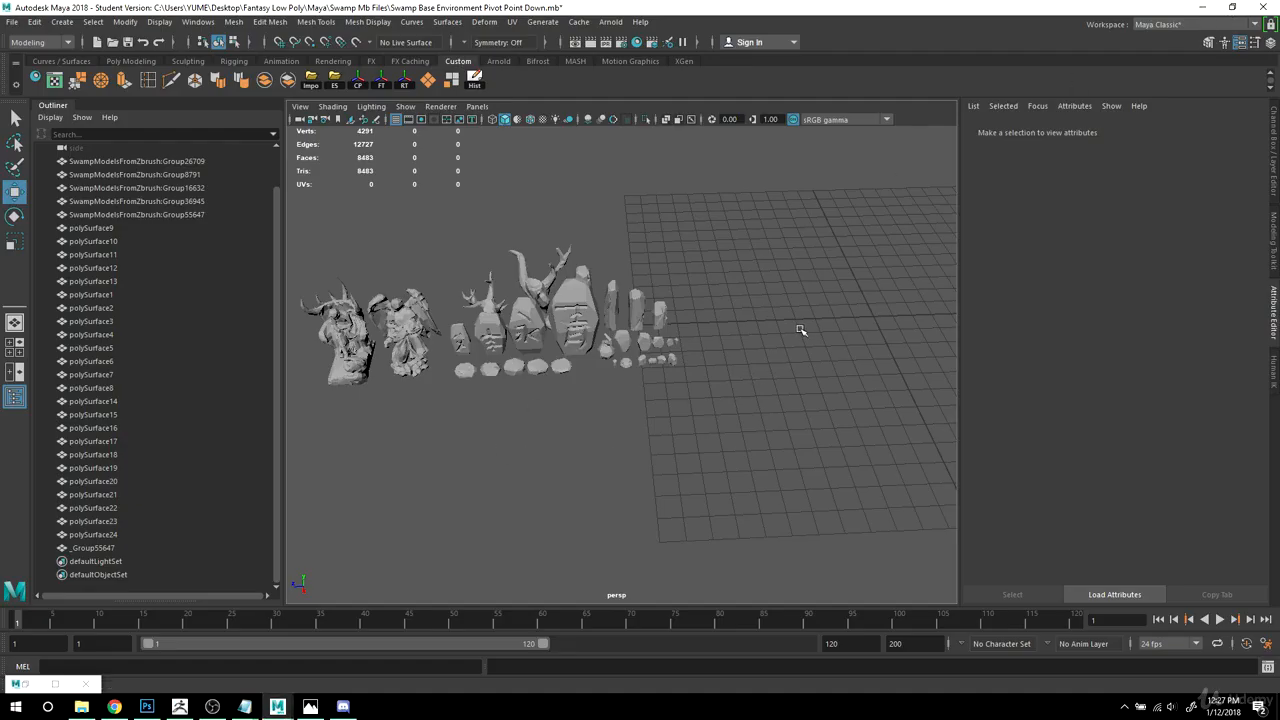
pyautogui.keyDown('alt'); pyautogui.moveTo(800, 330); pyautogui.dragTo(553, 200); pyautogui.keyUp('alt')
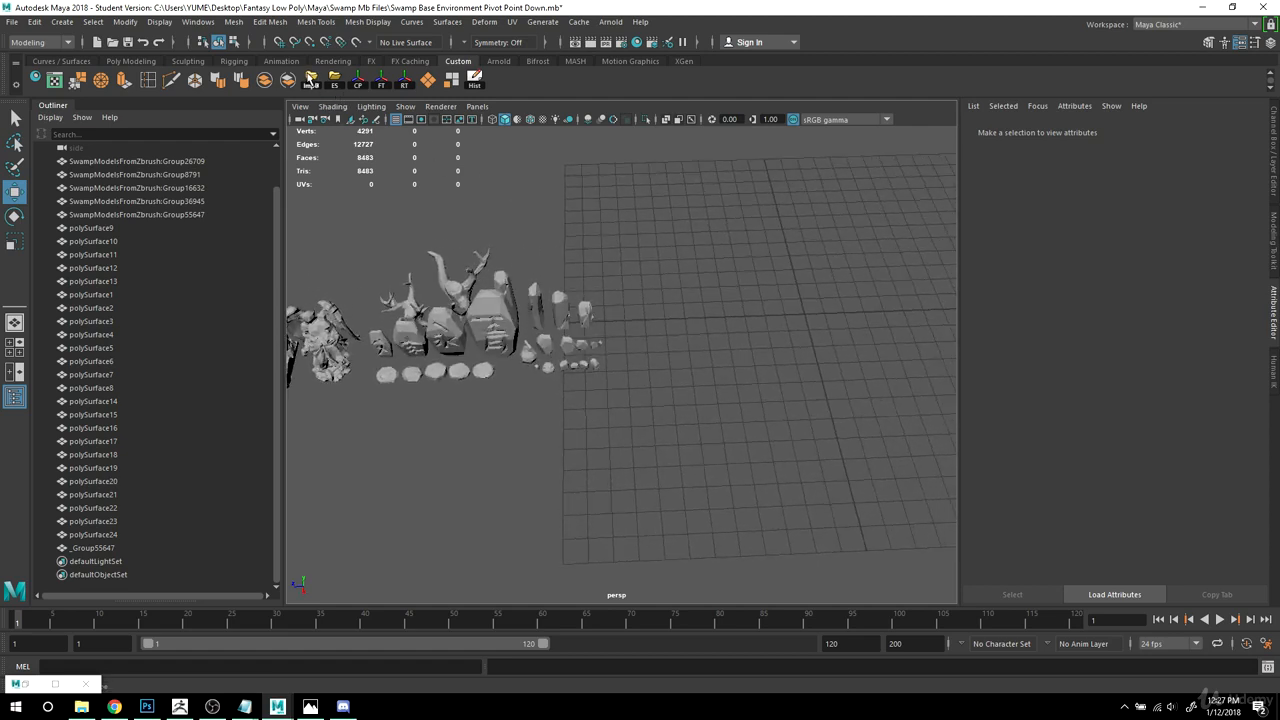
# Step: Import the OBJ file 2 from the Desktop into the scene and select the small imported piece near the grid centre
pyautogui.click(311, 80)
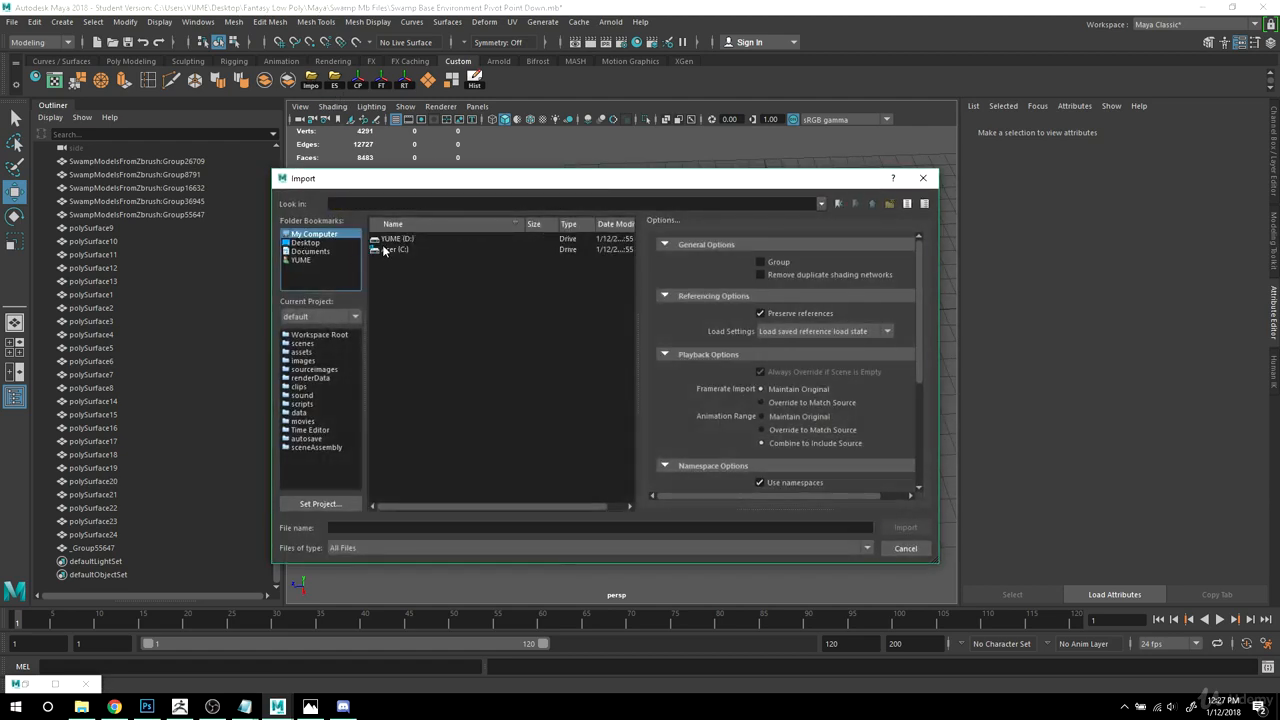
pyautogui.click(304, 243)
pyautogui.doubleClick(389, 282)
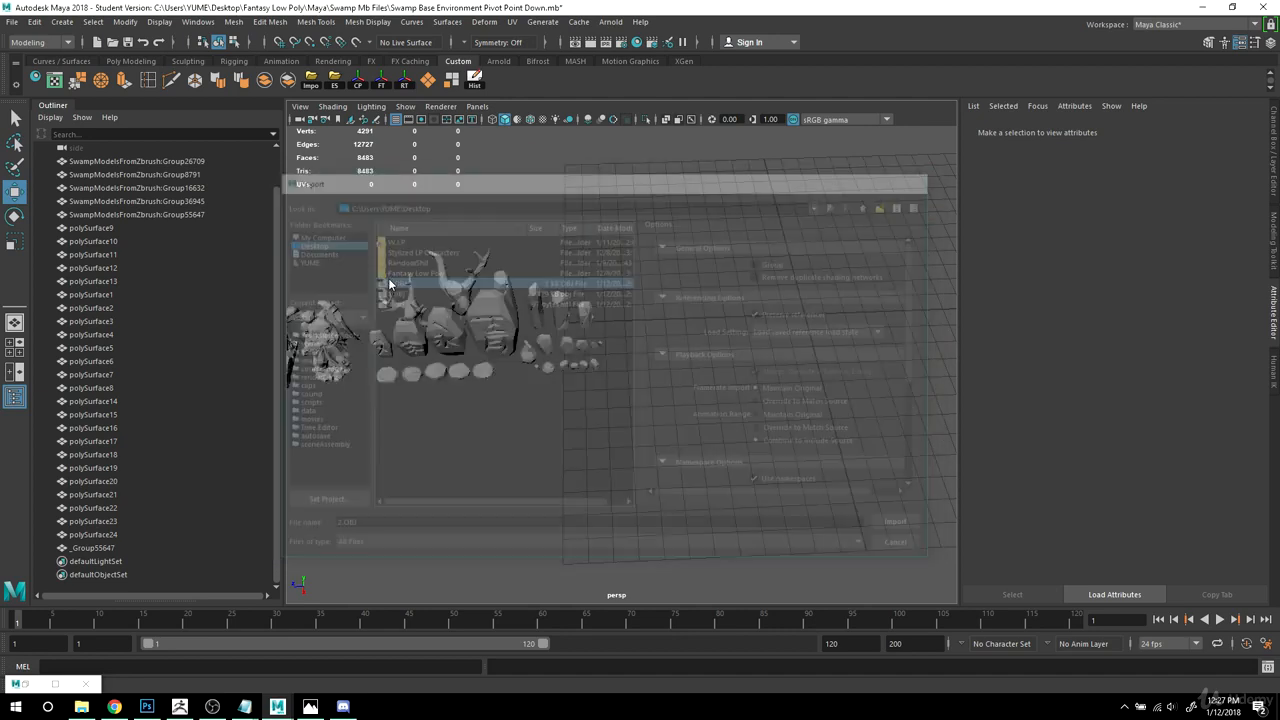
pyautogui.keyDown('alt'); pyautogui.moveTo(760, 383); pyautogui.dragTo(700, 377, button='middle'); pyautogui.keyUp('alt')
pyautogui.keyDown('alt'); pyautogui.moveTo(703, 323); pyautogui.dragTo(783, 355, button='right'); pyautogui.keyUp('alt')
pyautogui.keyDown('alt'); pyautogui.moveTo(783, 355); pyautogui.dragTo(629, 446, button='middle'); pyautogui.keyUp('alt')
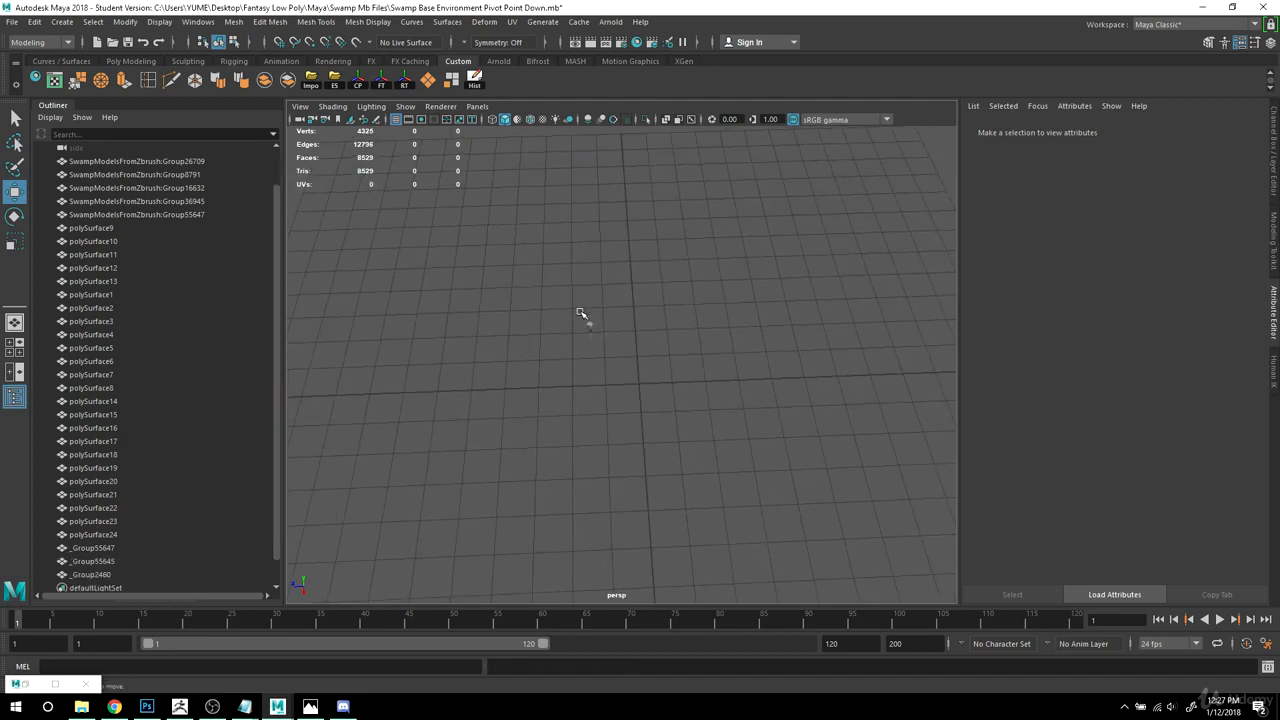
pyautogui.click(587, 325)
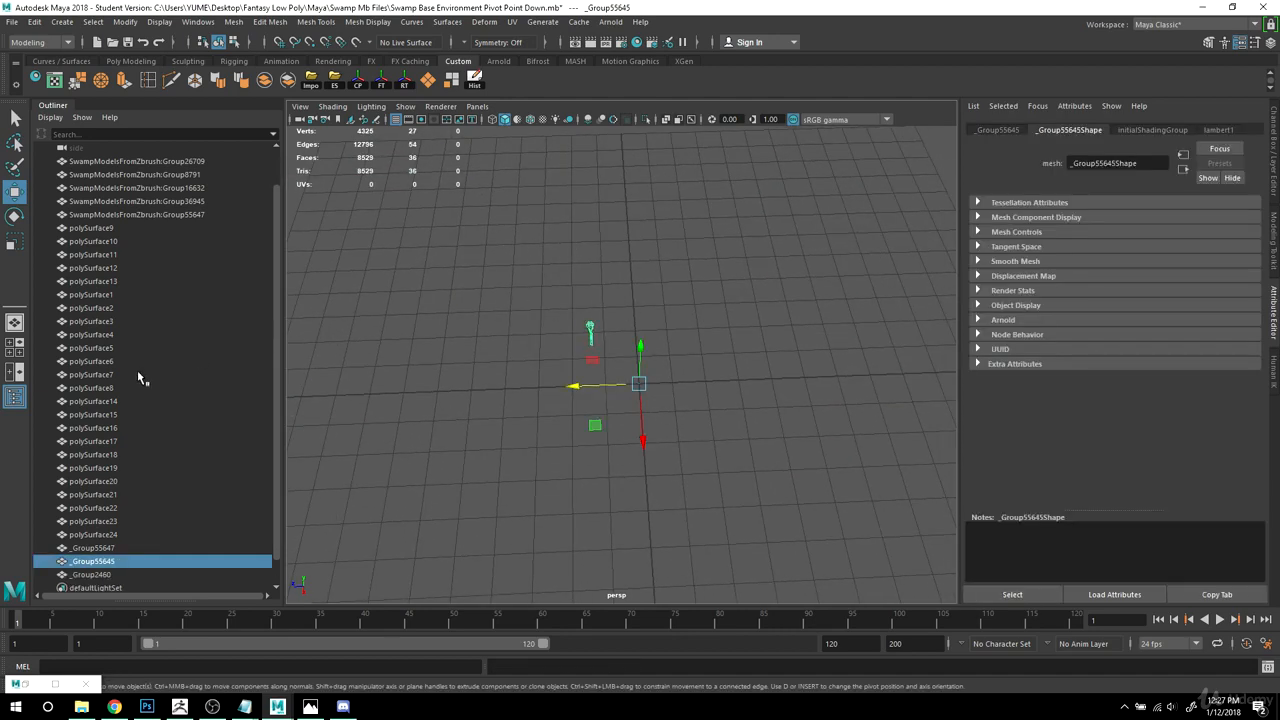
# Step: Delete the leftover _Group55647 node and the unneeded imported _Group2460 mesh from the scene
pyautogui.click(110, 549)
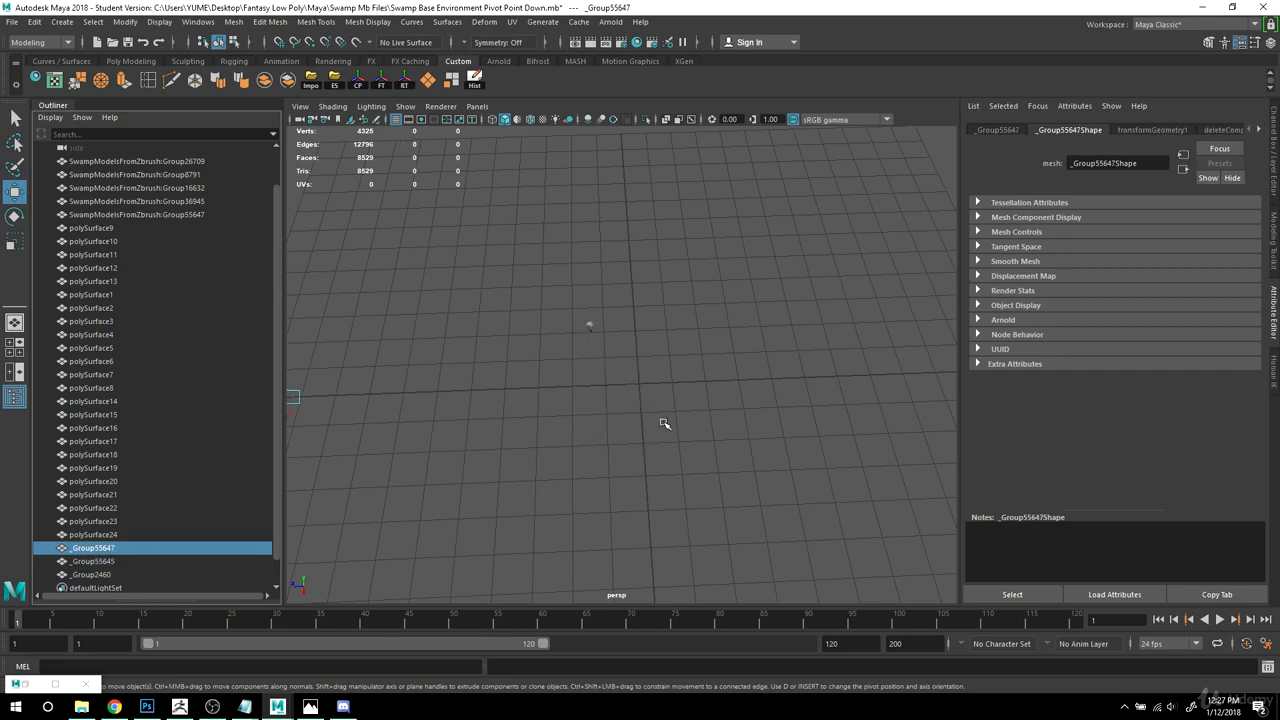
pyautogui.keyDown('alt'); pyautogui.moveTo(664, 423); pyautogui.dragTo(551, 400, button='right'); pyautogui.keyUp('alt')
pyautogui.keyDown('alt'); pyautogui.moveTo(520, 398); pyautogui.dragTo(755, 372, button='middle'); pyautogui.keyUp('alt')
pyautogui.keyDown('alt'); pyautogui.moveTo(755, 372); pyautogui.dragTo(783, 377, button='right'); pyautogui.keyUp('alt')
pyautogui.keyDown('alt'); pyautogui.moveTo(783, 377); pyautogui.dragTo(754, 388, button='middle'); pyautogui.keyUp('alt')
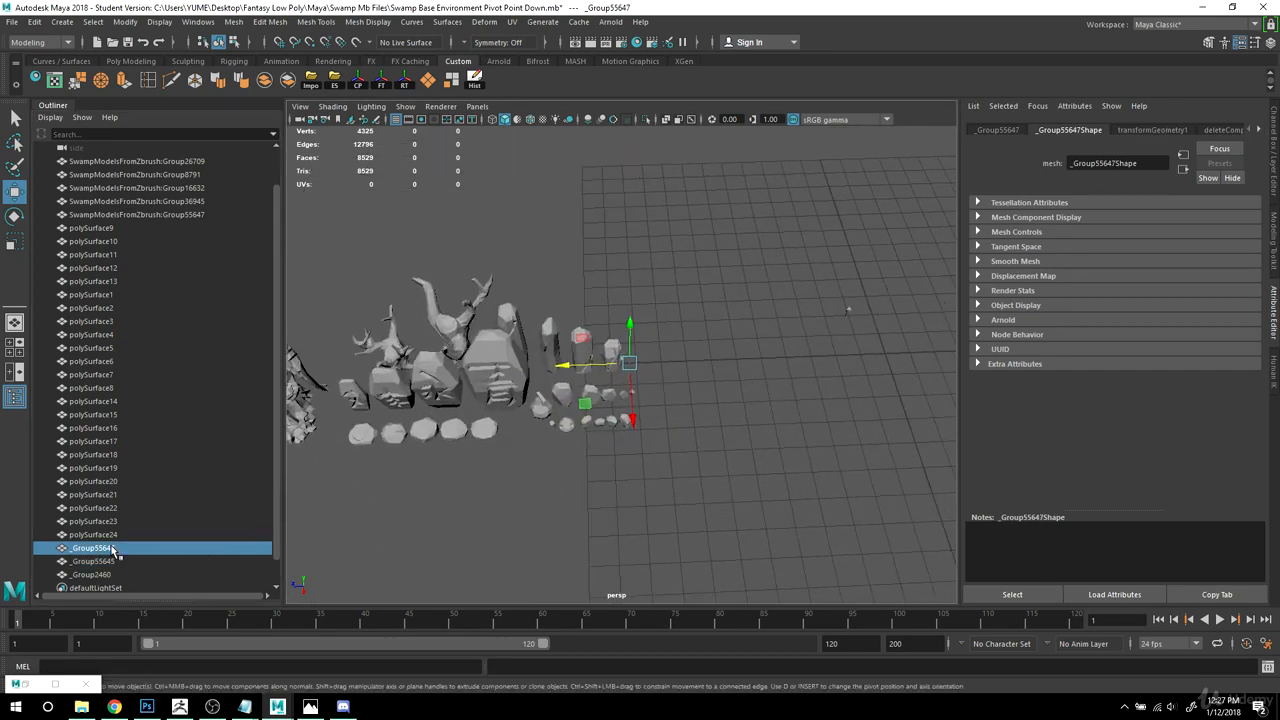
pyautogui.keyDown('alt'); pyautogui.moveTo(486, 437); pyautogui.dragTo(693, 460); pyautogui.keyUp('alt')
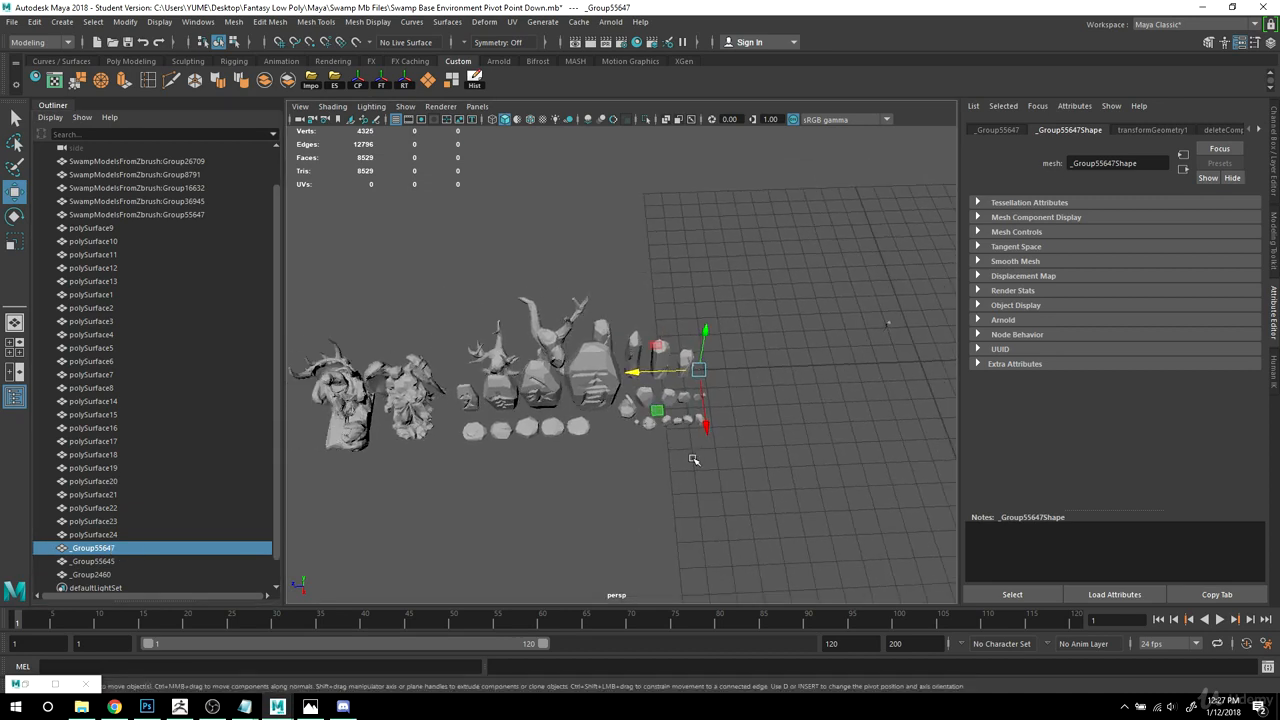
pyautogui.click(693, 460)
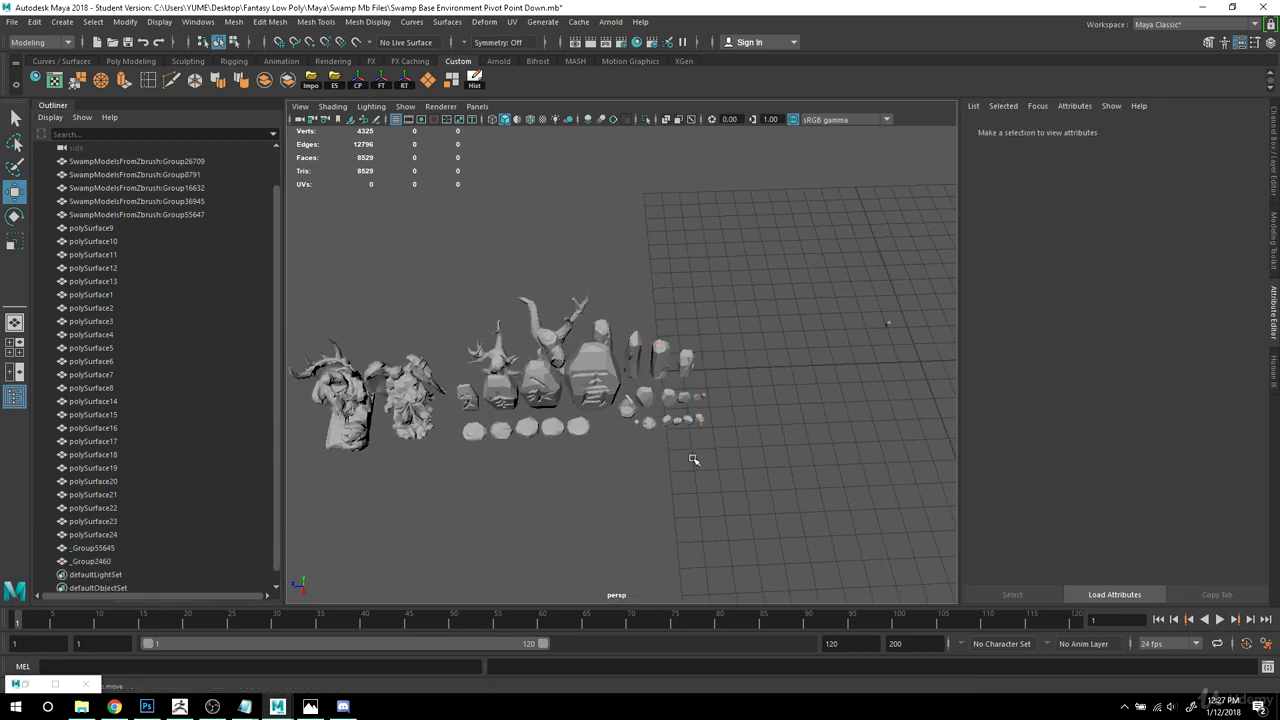
pyautogui.click(92, 562)
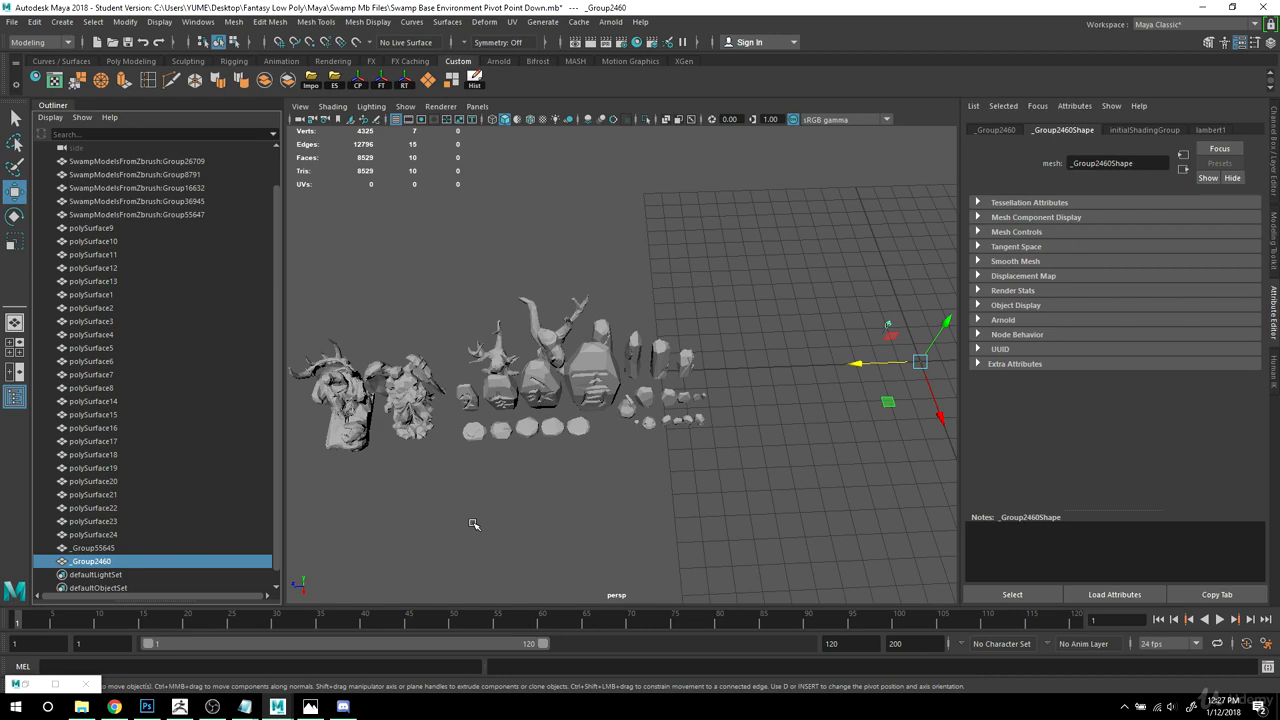
pyautogui.press('Delete')
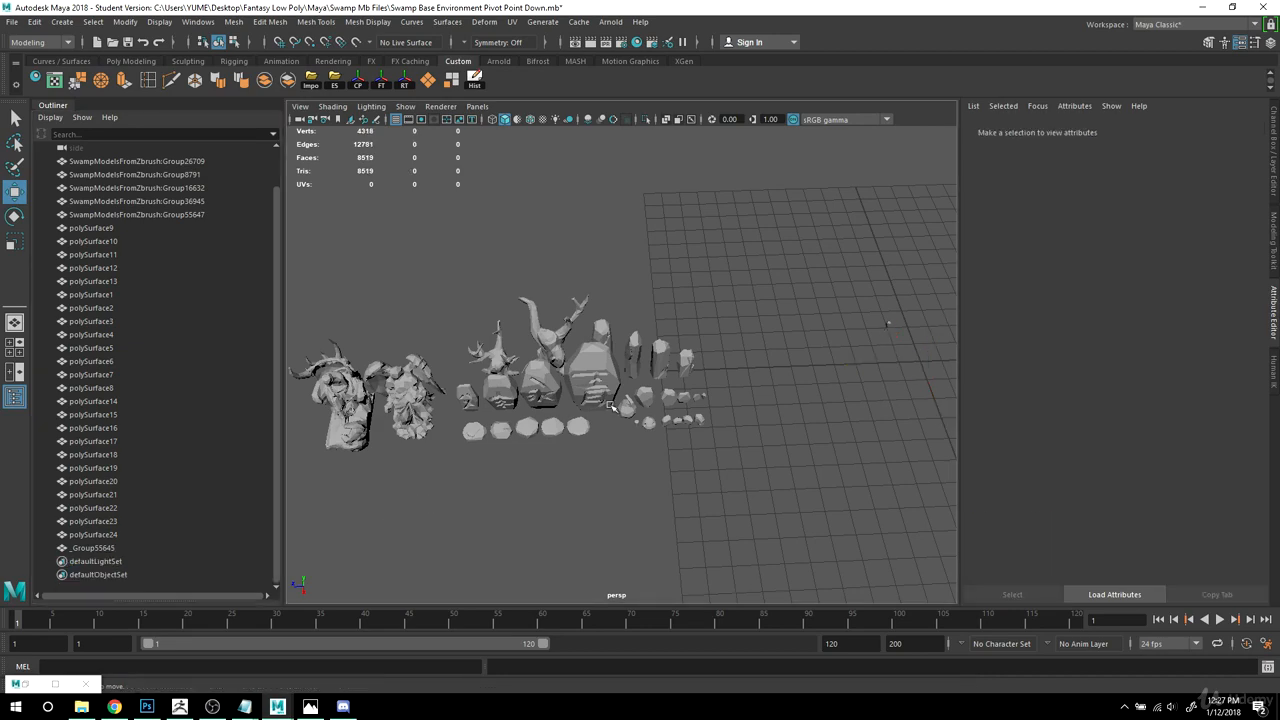
# Step: Snap the pivot of the imported _Group55645 piece to a vertex at the bottom of its stem
pyautogui.keyDown('alt'); pyautogui.moveTo(474, 524); pyautogui.dragTo(254, 494); pyautogui.keyUp('alt')
pyautogui.click(104, 553)
pyautogui.keyDown('alt'); pyautogui.moveTo(505, 450); pyautogui.dragTo(683, 405); pyautogui.keyUp('alt')
pyautogui.scroll(3, 688, 414)
pyautogui.keyDown('alt'); pyautogui.moveTo(694, 426); pyautogui.dragTo(716, 426, button='middle'); pyautogui.keyUp('alt')
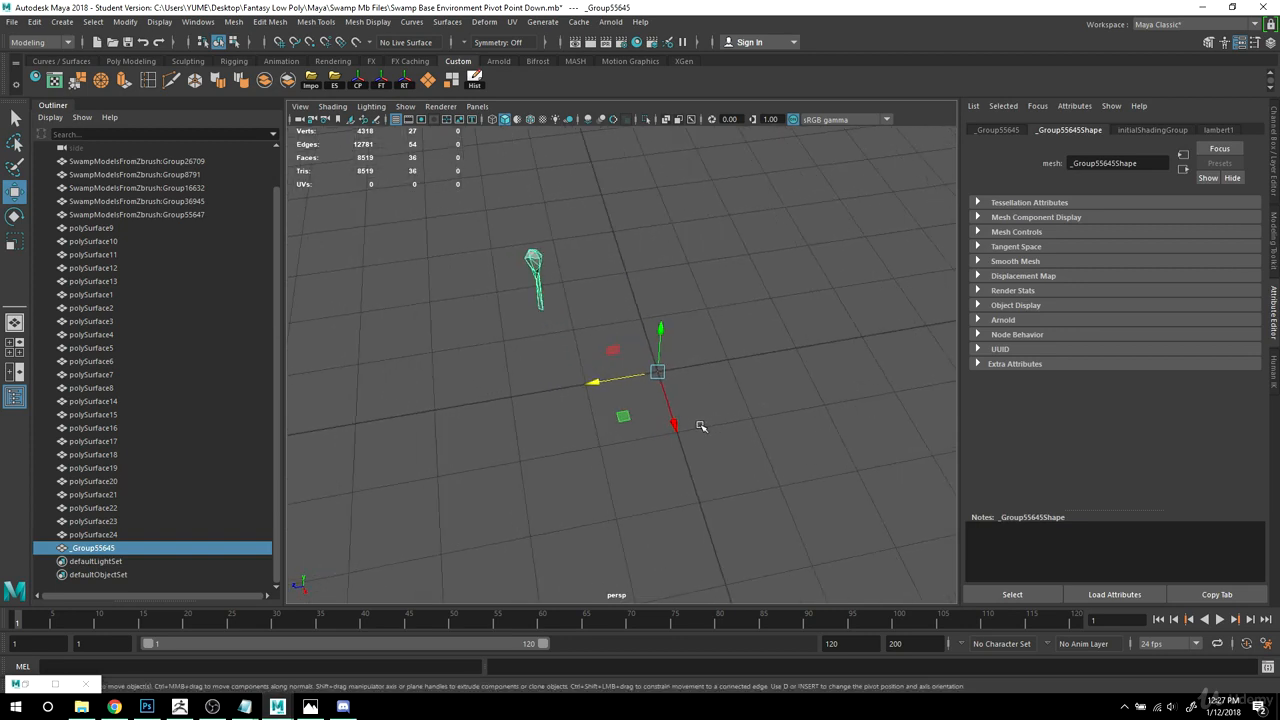
pyautogui.press('d')
pyautogui.press('v')
pyautogui.moveTo(658, 372); pyautogui.dragTo(544, 327)
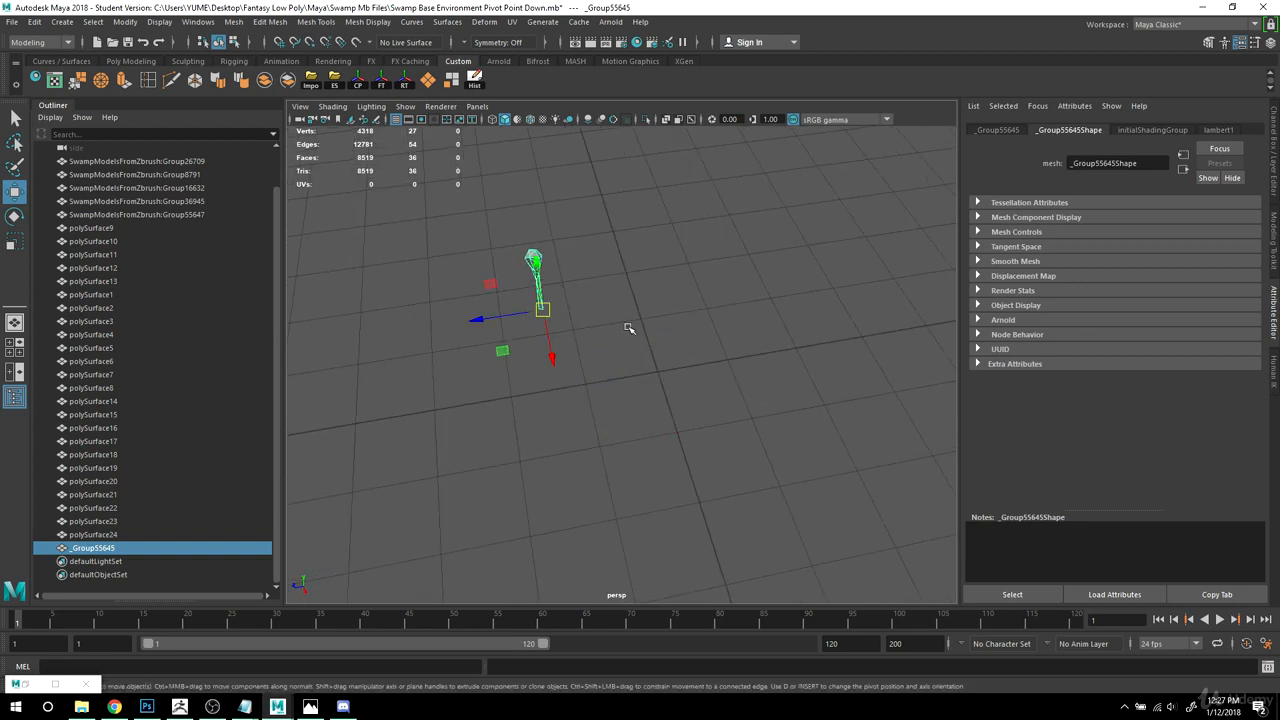
pyautogui.press('v')
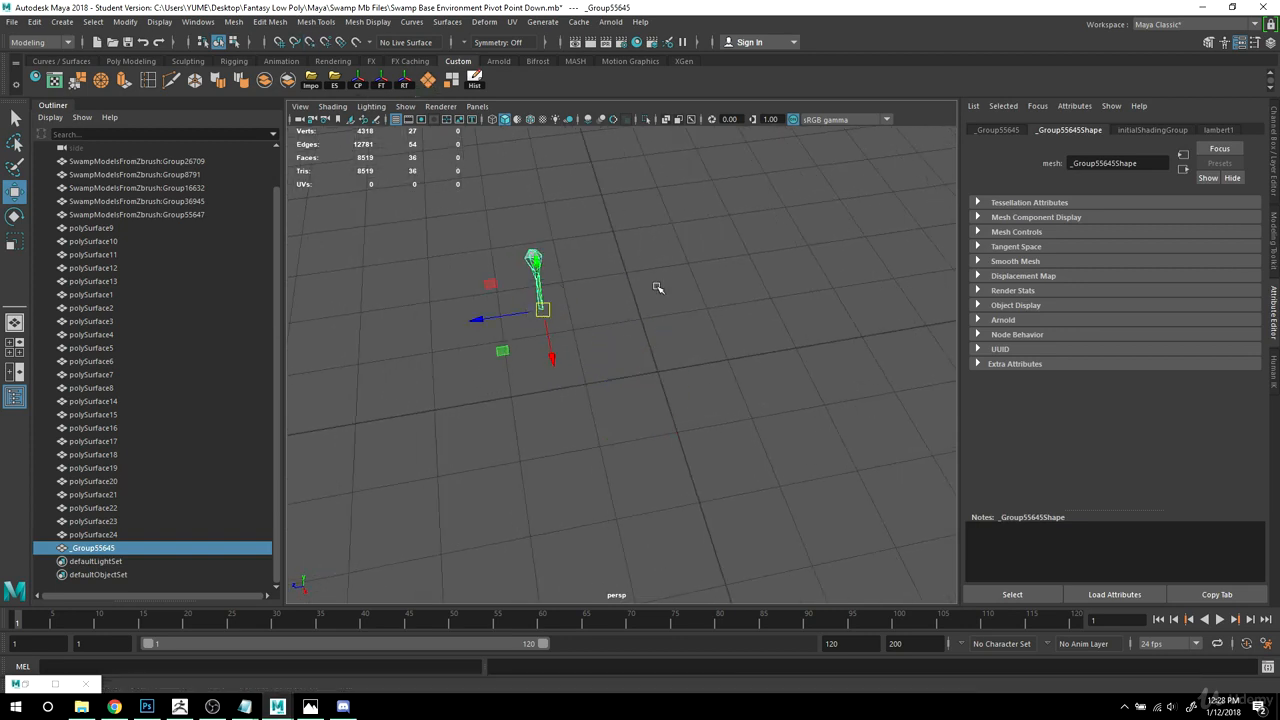
# Step: Create a polygon plane at the origin and scale it up uniformly as a placement guide
pyautogui.keyDown('shift'); pyautogui.moveTo(658, 288); pyautogui.dragTo(668, 420, button='right'); pyautogui.keyUp('shift')
pyautogui.press('t')
pyautogui.press('r')
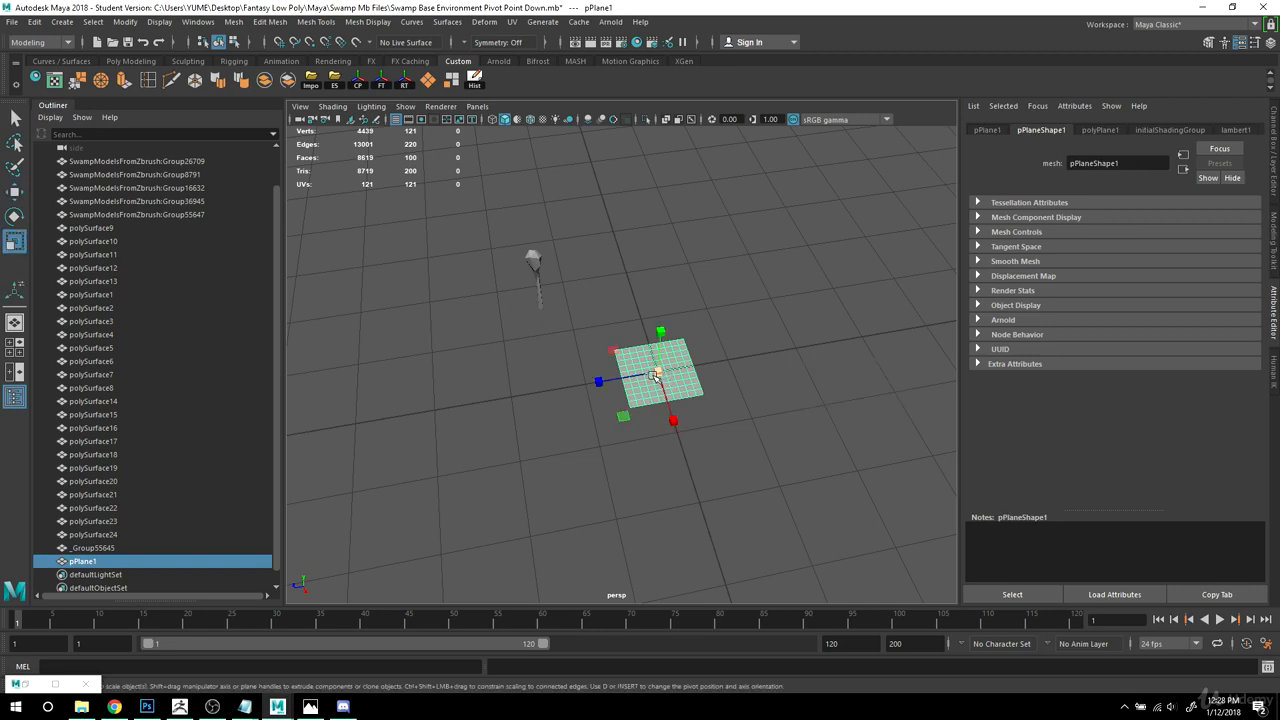
pyautogui.moveTo(655, 375); pyautogui.dragTo(690, 372)
# Step: Snap the _Group55645 piece to the centre of the plane and freeze its transformations
pyautogui.click(535, 268)
pyautogui.press('w')
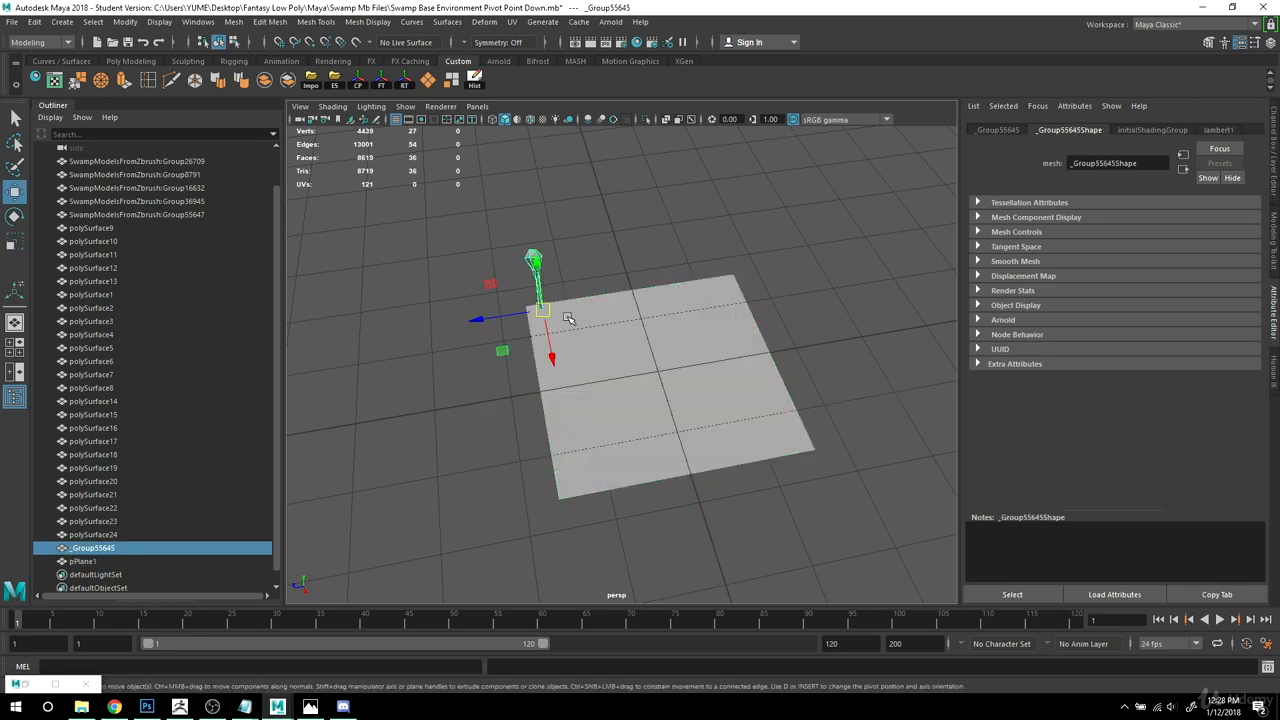
pyautogui.moveTo(541, 308); pyautogui.dragTo(657, 372)
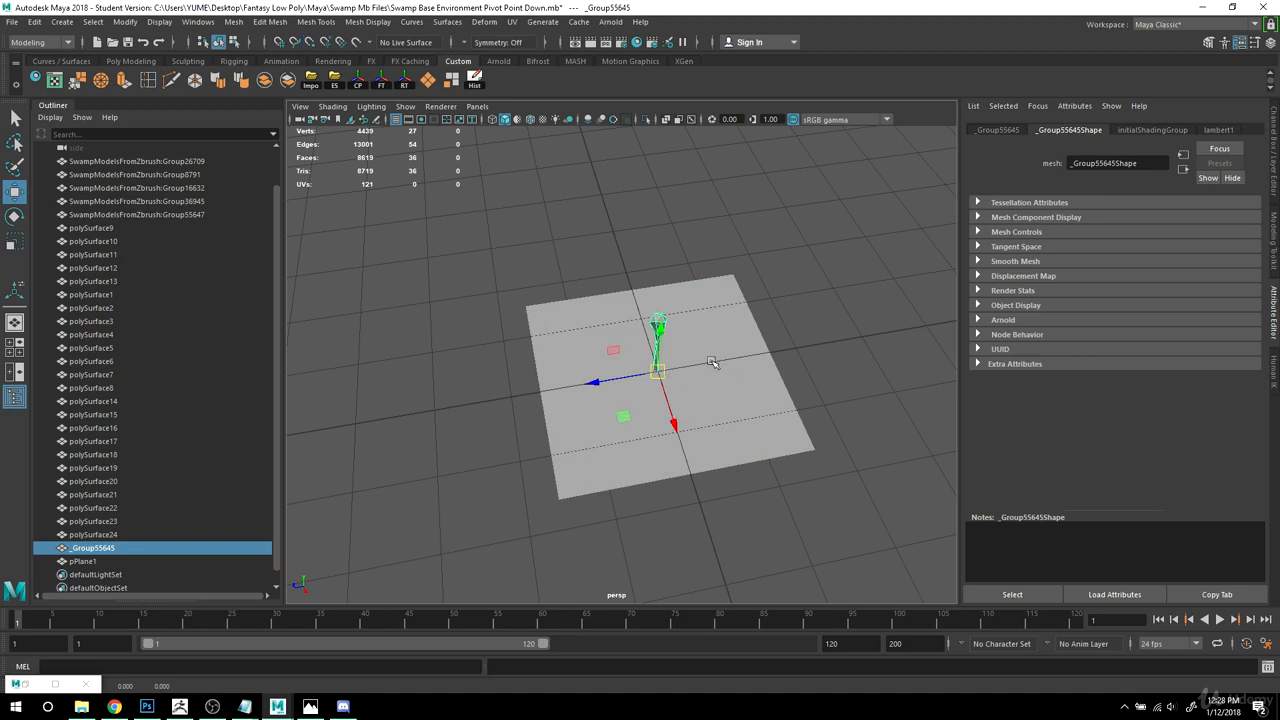
pyautogui.keyDown('alt'); pyautogui.moveTo(714, 363); pyautogui.dragTo(903, 375, button='right'); pyautogui.keyUp('alt')
pyautogui.keyDown('alt'); pyautogui.moveTo(903, 375); pyautogui.dragTo(815, 376, button='middle'); pyautogui.keyUp('alt')
pyautogui.click(383, 82)
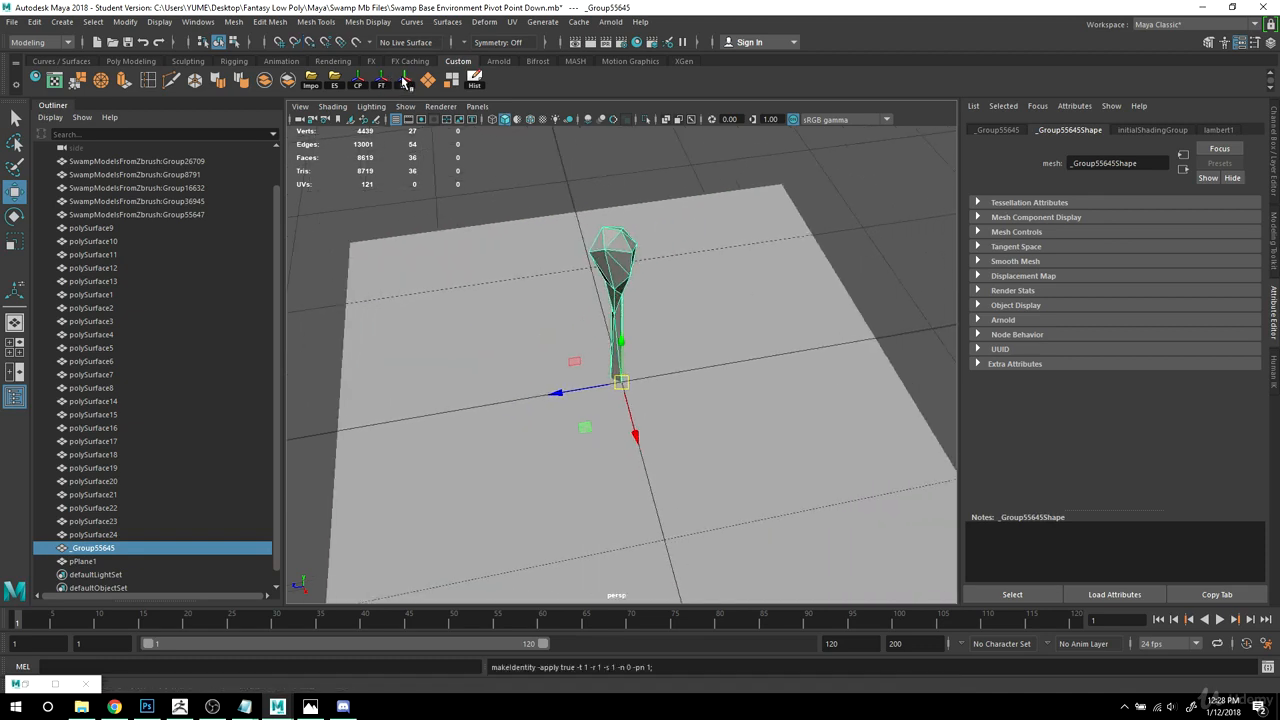
# Step: Try moving the _Group55645 piece away from the plane's centre along one axis, and undo the move
pyautogui.scroll(-3, 637, 274)
pyautogui.keyDown('alt'); pyautogui.moveTo(660, 364); pyautogui.dragTo(706, 371); pyautogui.keyUp('alt')
pyautogui.keyDown('alt'); pyautogui.moveTo(678, 402); pyautogui.dragTo(708, 342, button='middle'); pyautogui.keyUp('alt')
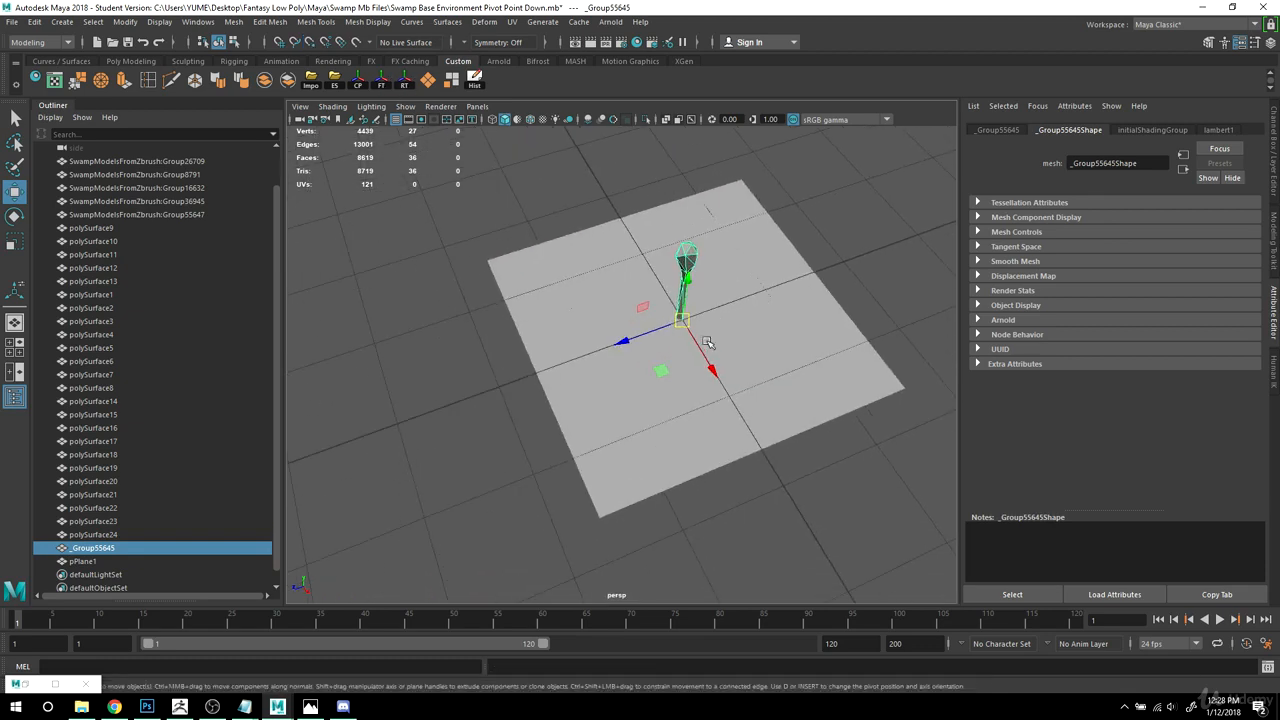
pyautogui.moveTo(626, 343); pyautogui.dragTo(531, 382)
pyautogui.hotkey('ctrl', 'z')
# Step: Shift the pivot of the _Group55645 piece from the stem's corner vertex to the middle of the stem's base
pyautogui.scroll(3, 714, 371)
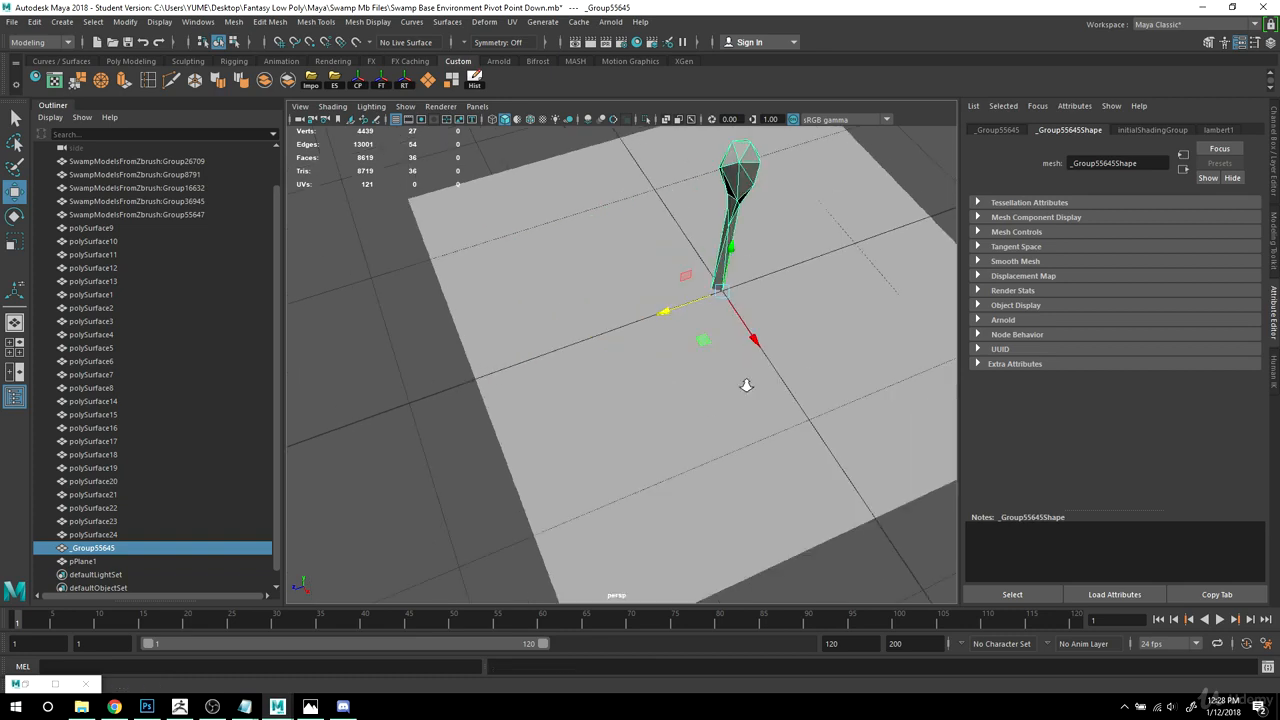
pyautogui.scroll(5, 636, 467)
pyautogui.keyDown('alt'); pyautogui.moveTo(746, 383); pyautogui.dragTo(631, 494, button='middle'); pyautogui.keyUp('alt')
pyautogui.keyDown('alt'); pyautogui.moveTo(671, 438); pyautogui.dragTo(711, 390, button='middle'); pyautogui.keyUp('alt')
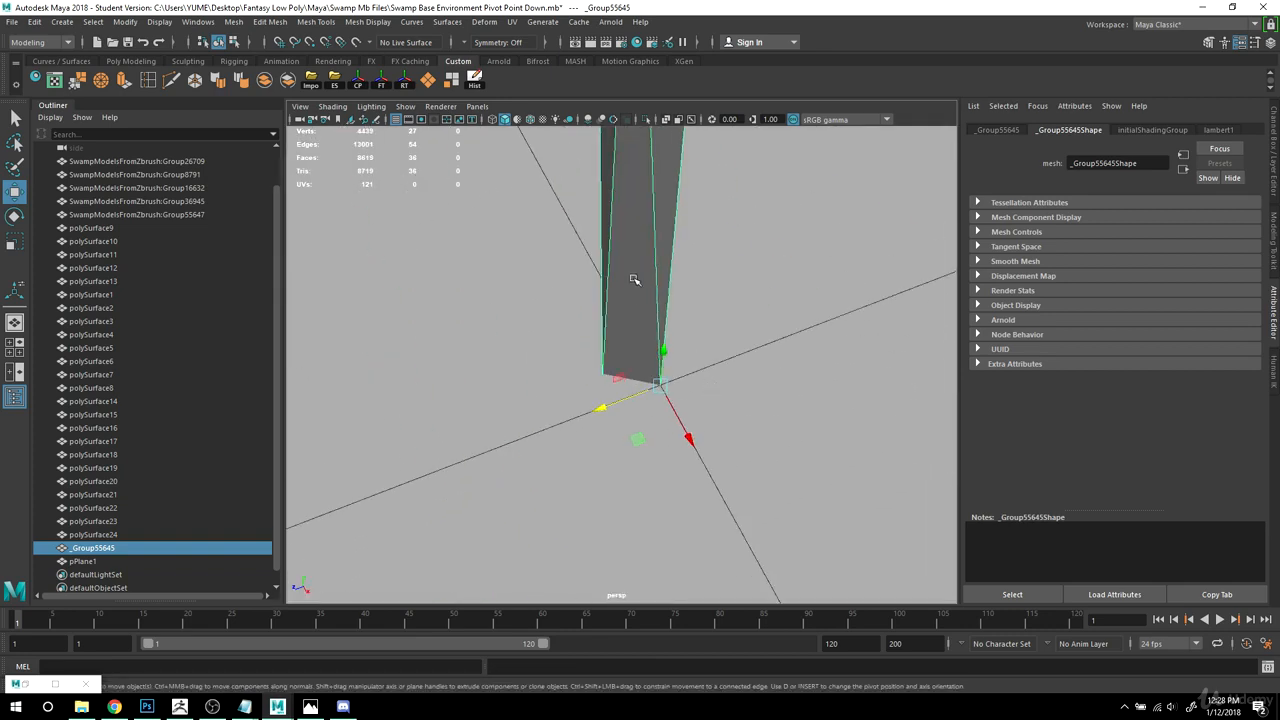
pyautogui.keyDown('alt'); pyautogui.moveTo(633, 279); pyautogui.dragTo(771, 338); pyautogui.keyUp('alt')
pyautogui.press('f')
pyautogui.keyDown('alt'); pyautogui.moveTo(625, 448); pyautogui.dragTo(723, 466, button='right'); pyautogui.keyUp('alt')
pyautogui.keyDown('alt'); pyautogui.moveTo(723, 466); pyautogui.dragTo(713, 353, button='middle'); pyautogui.keyUp('alt')
pyautogui.keyDown('alt'); pyautogui.moveTo(713, 353); pyautogui.dragTo(840, 500, button='right'); pyautogui.keyUp('alt')
pyautogui.keyDown('alt'); pyautogui.moveTo(840, 500); pyautogui.dragTo(780, 466); pyautogui.keyUp('alt')
pyautogui.keyDown('alt'); pyautogui.moveTo(780, 466); pyautogui.dragTo(794, 311, button='middle'); pyautogui.keyUp('alt')
pyautogui.press('d')
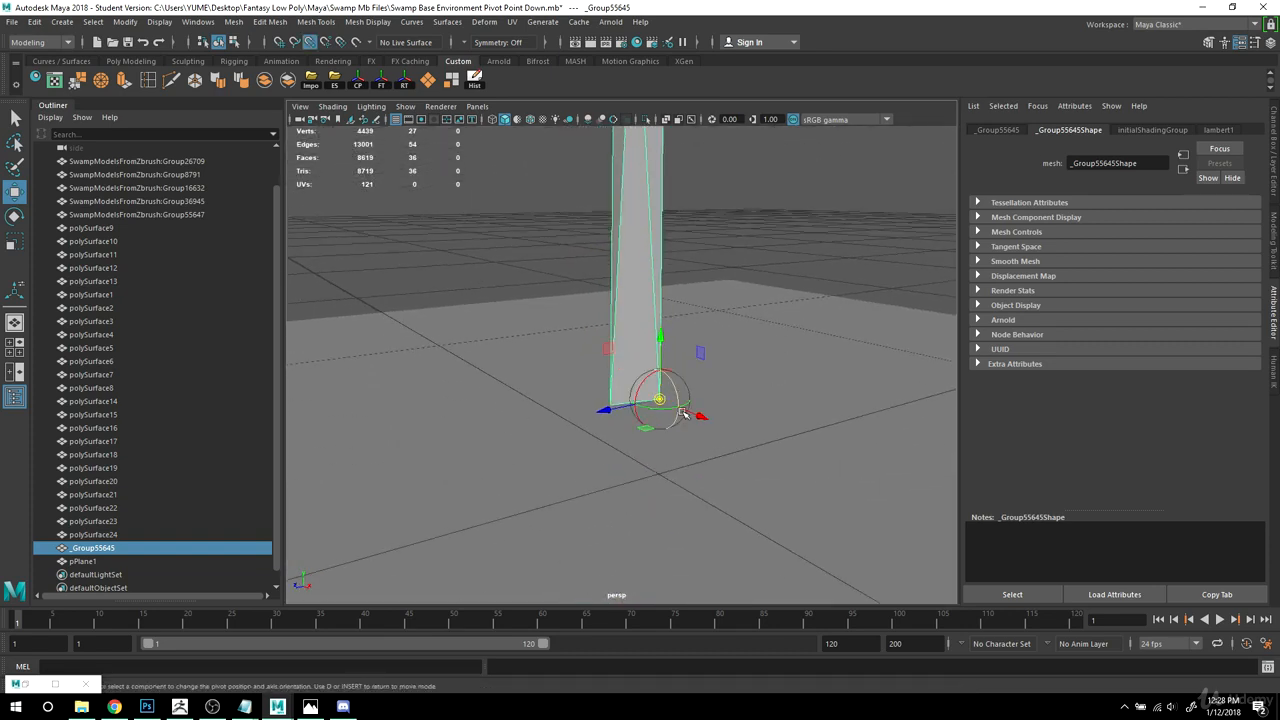
pyautogui.click(692, 410)
pyautogui.click(640, 294)
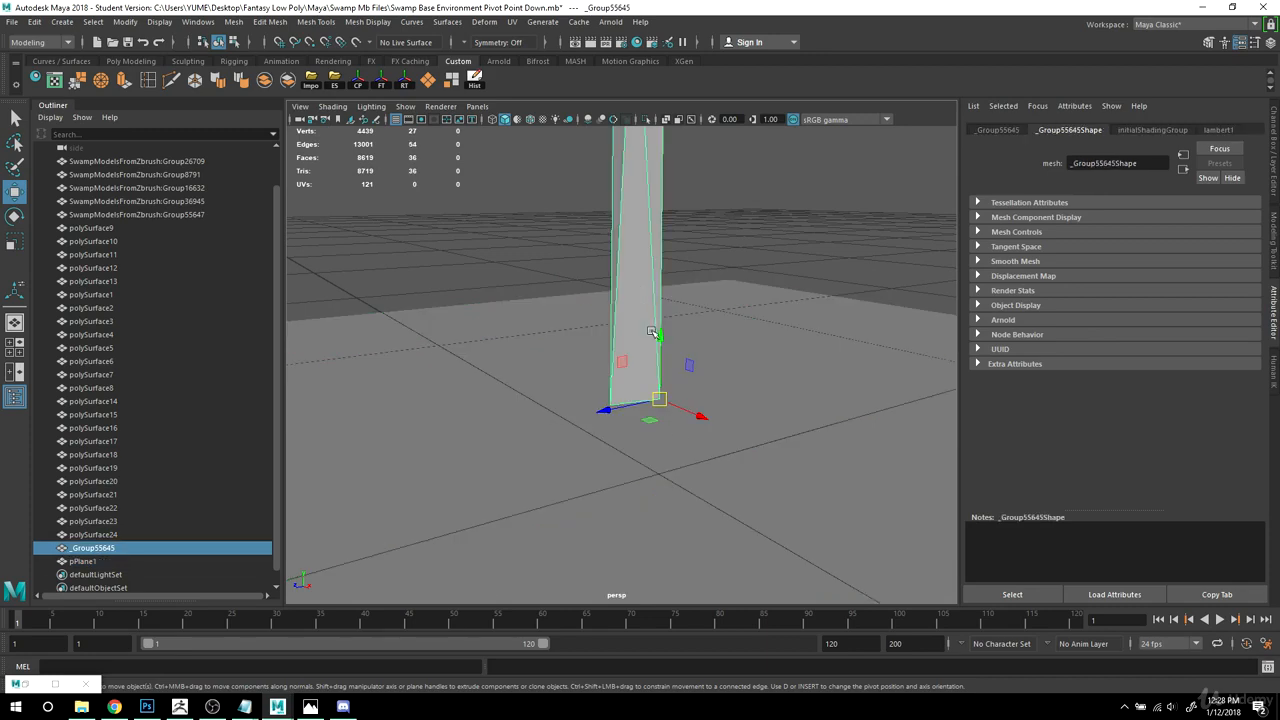
pyautogui.press('d')
pyautogui.moveTo(696, 416); pyautogui.dragTo(681, 408)
pyautogui.moveTo(591, 404); pyautogui.dragTo(578, 406)
pyautogui.press('d')
pyautogui.keyDown('alt'); pyautogui.moveTo(779, 399); pyautogui.dragTo(646, 409); pyautogui.keyUp('alt')
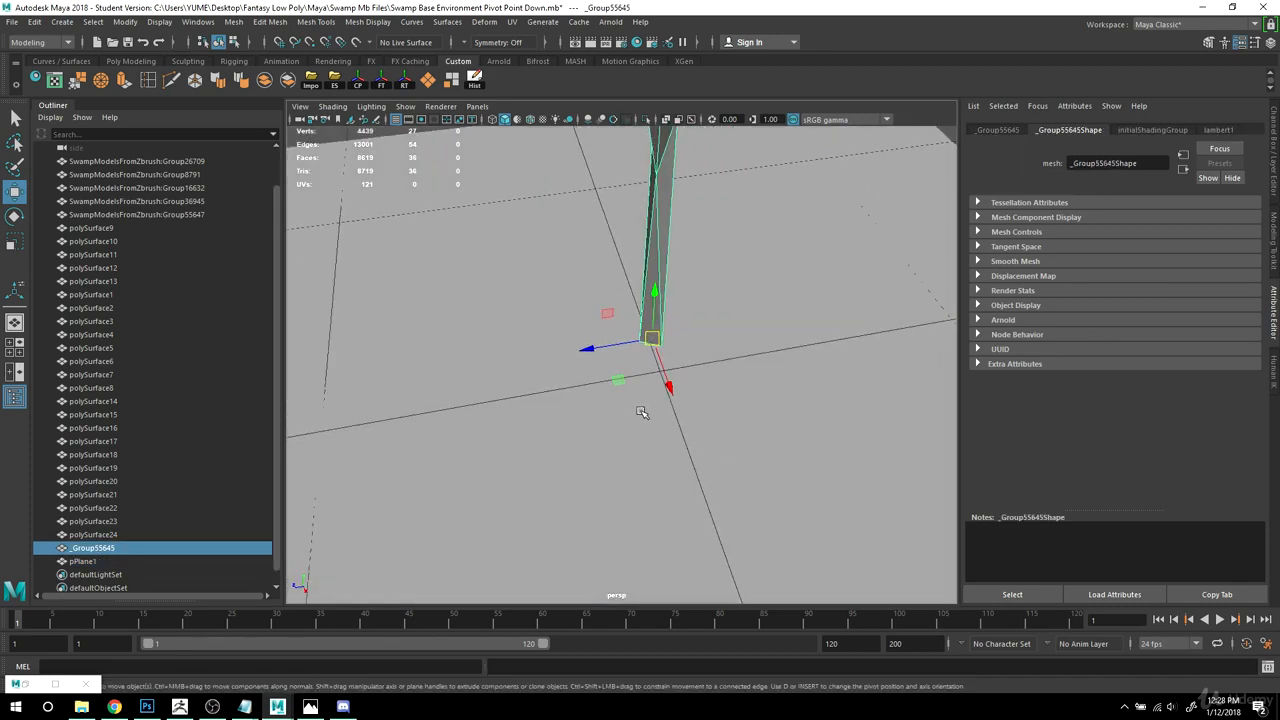
# Step: Snap the _Group55645 piece by its adjusted pivot to the plane's centre at the origin and freeze its transformations
pyautogui.press('v')
pyautogui.moveTo(652, 348); pyautogui.dragTo(660, 372)
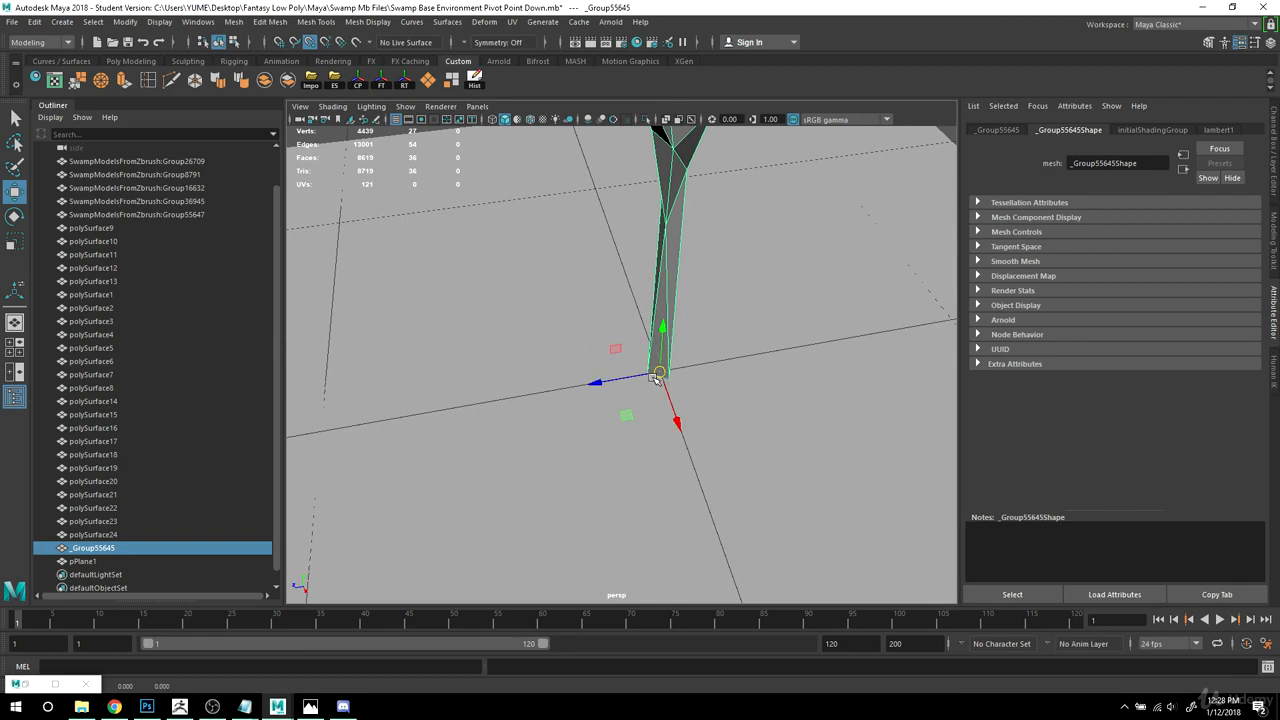
pyautogui.click(380, 82)
# Step: Test the frozen origin by moving the _Group55645 piece away from the plane and resetting its transformations
pyautogui.scroll(-6, 434, 268)
pyautogui.moveTo(568, 381); pyautogui.dragTo(241, 390)
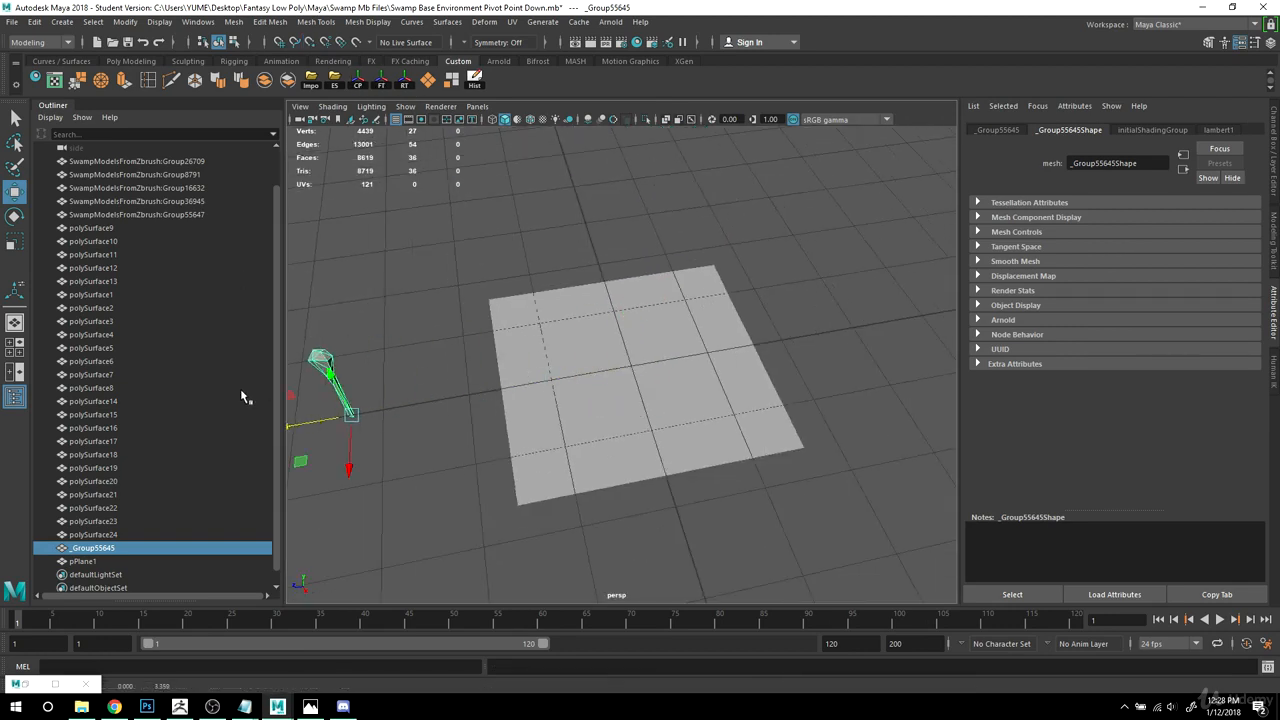
pyautogui.scroll(-6, 474, 226)
pyautogui.click(405, 82)
pyautogui.keyDown('alt'); pyautogui.moveTo(618, 426); pyautogui.dragTo(726, 367, button='middle'); pyautogui.keyUp('alt')
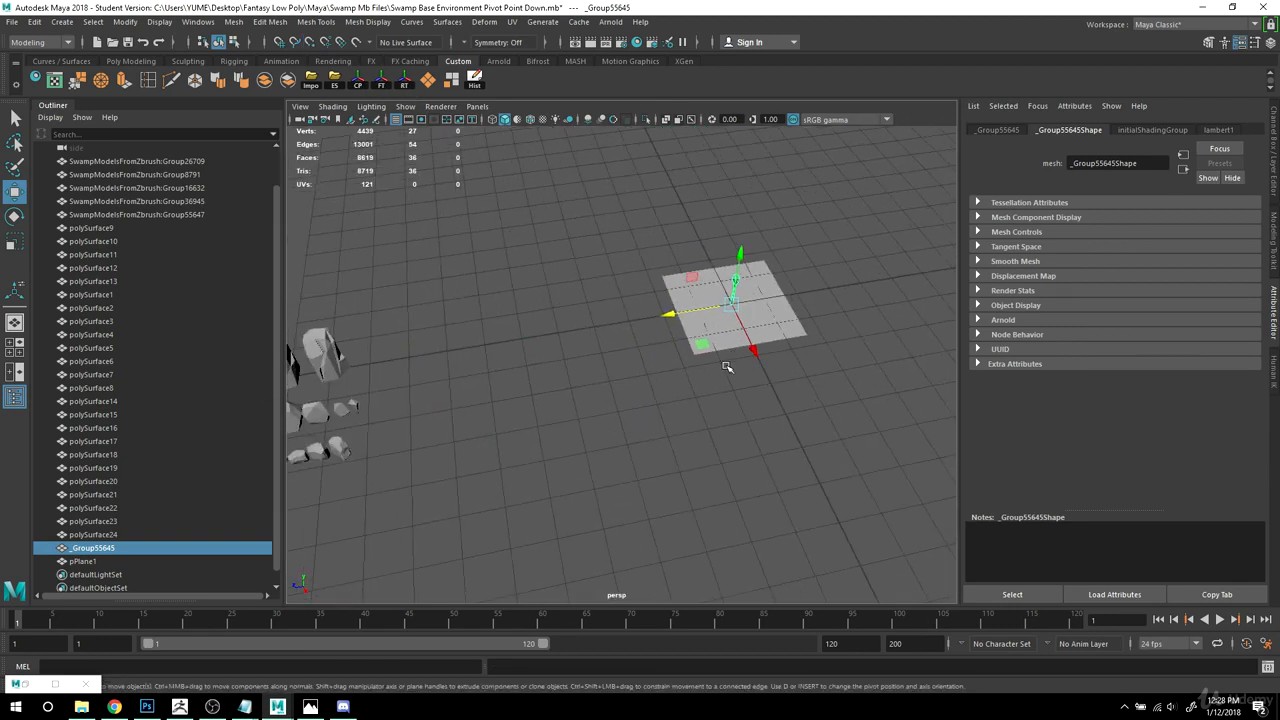
pyautogui.hotkey('ctrl', 'z')
pyautogui.scroll(-3, 757, 366)
pyautogui.keyDown('alt'); pyautogui.moveTo(757, 366); pyautogui.dragTo(690, 378); pyautogui.keyUp('alt')
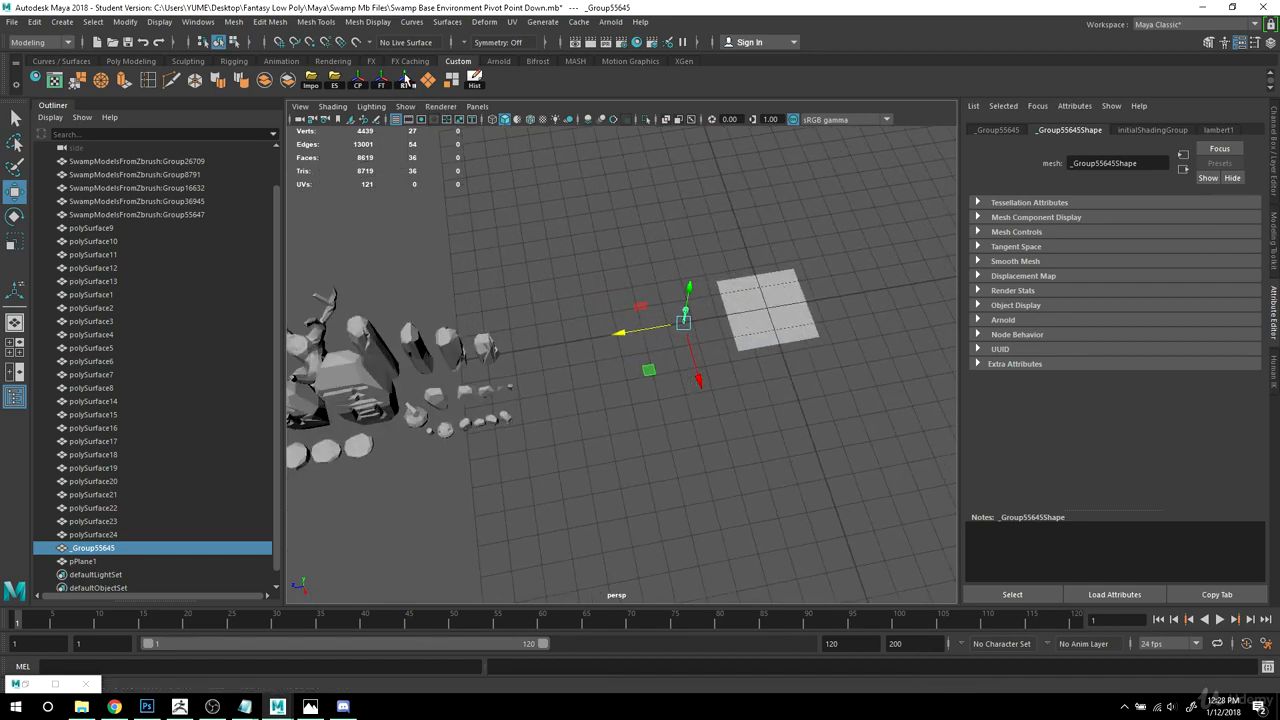
pyautogui.click(405, 80)
# Step: Move the _Group55645 piece to the end of the tall rock row beside the other models, and delete the guide plane
pyautogui.moveTo(707, 317); pyautogui.dragTo(436, 350)
pyautogui.click(763, 319)
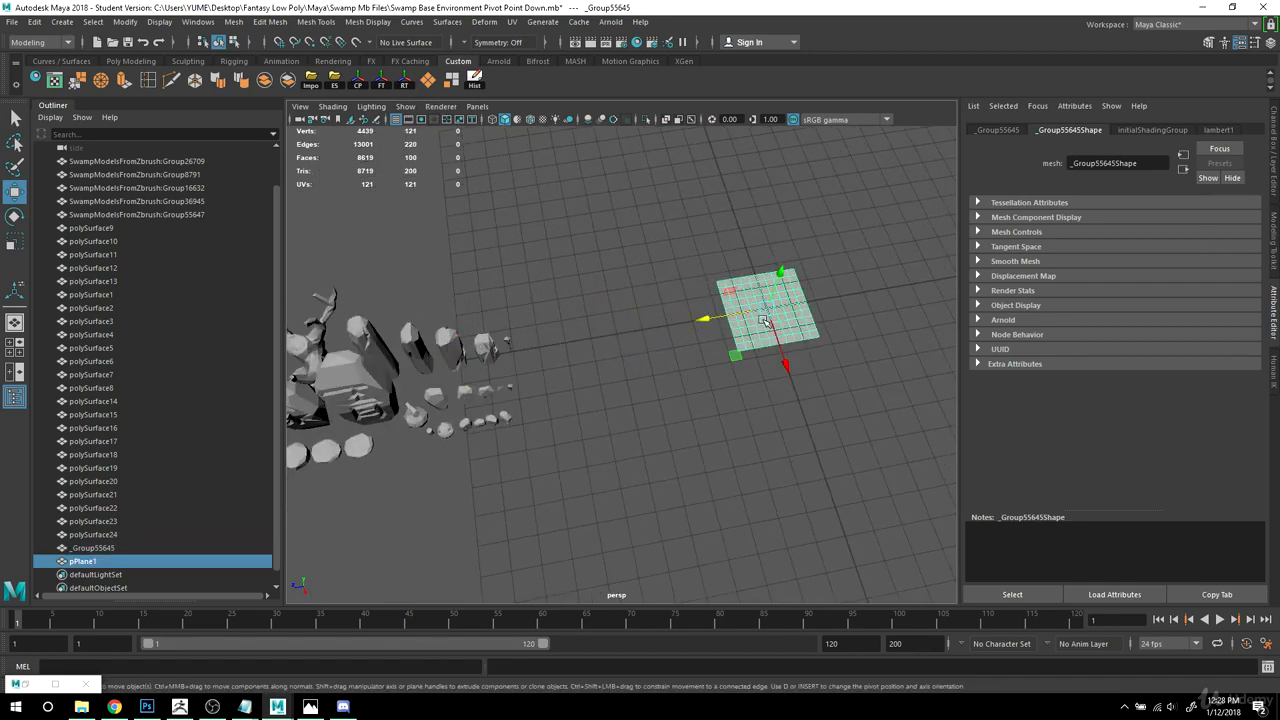
pyautogui.press('Delete')
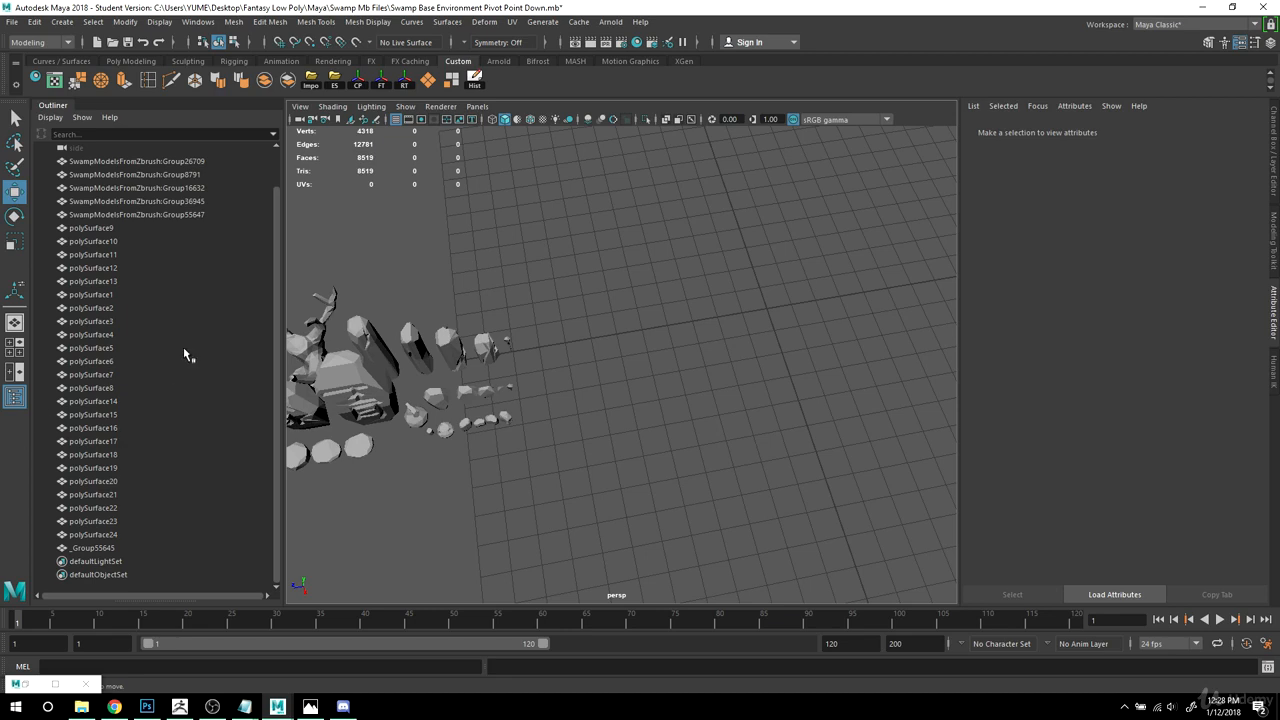
# Step: Select _Group55645, polySurface24, polySurface21 and polySurface16 in turn to check which models they are
pyautogui.click(92, 548)
pyautogui.click(95, 534)
pyautogui.click(95, 494)
pyautogui.click(95, 428)
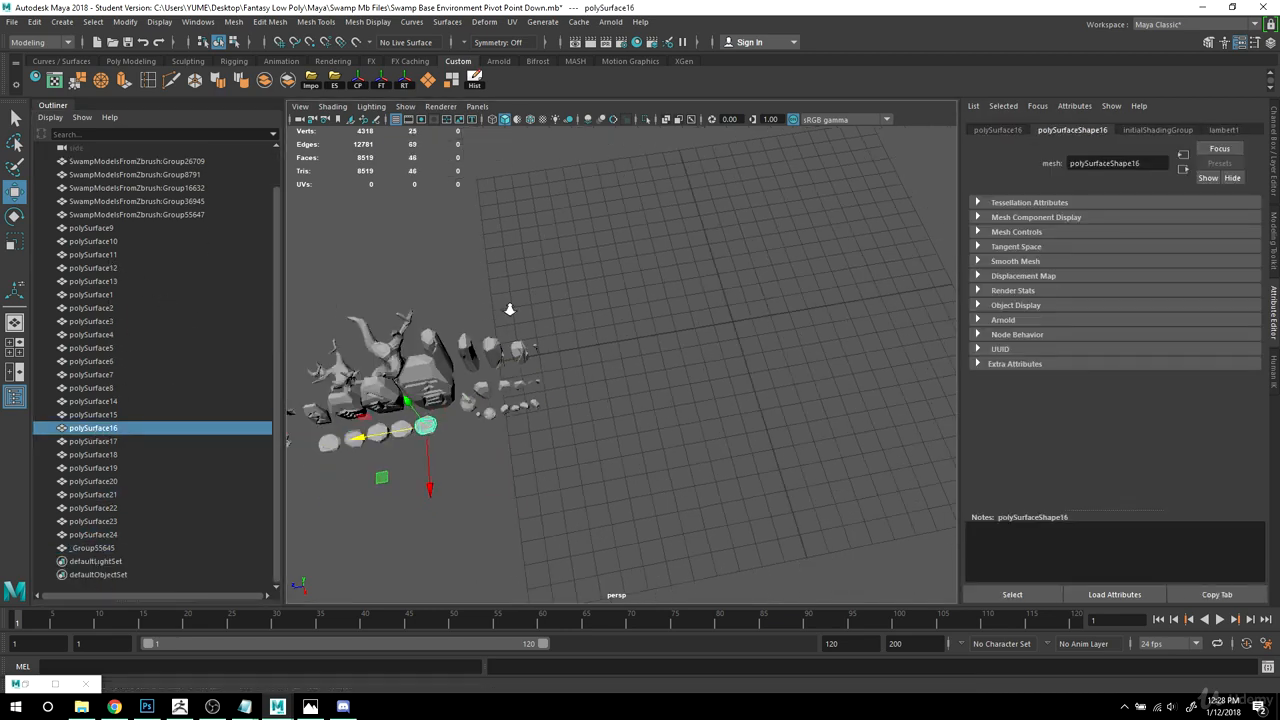
# Step: Try resetting the transformations of all swamp models at once, undo the reset and clear the selection
pyautogui.keyDown('alt'); pyautogui.moveTo(509, 309); pyautogui.dragTo(548, 320); pyautogui.keyUp('alt')
pyautogui.moveTo(356, 298); pyautogui.dragTo(686, 430)
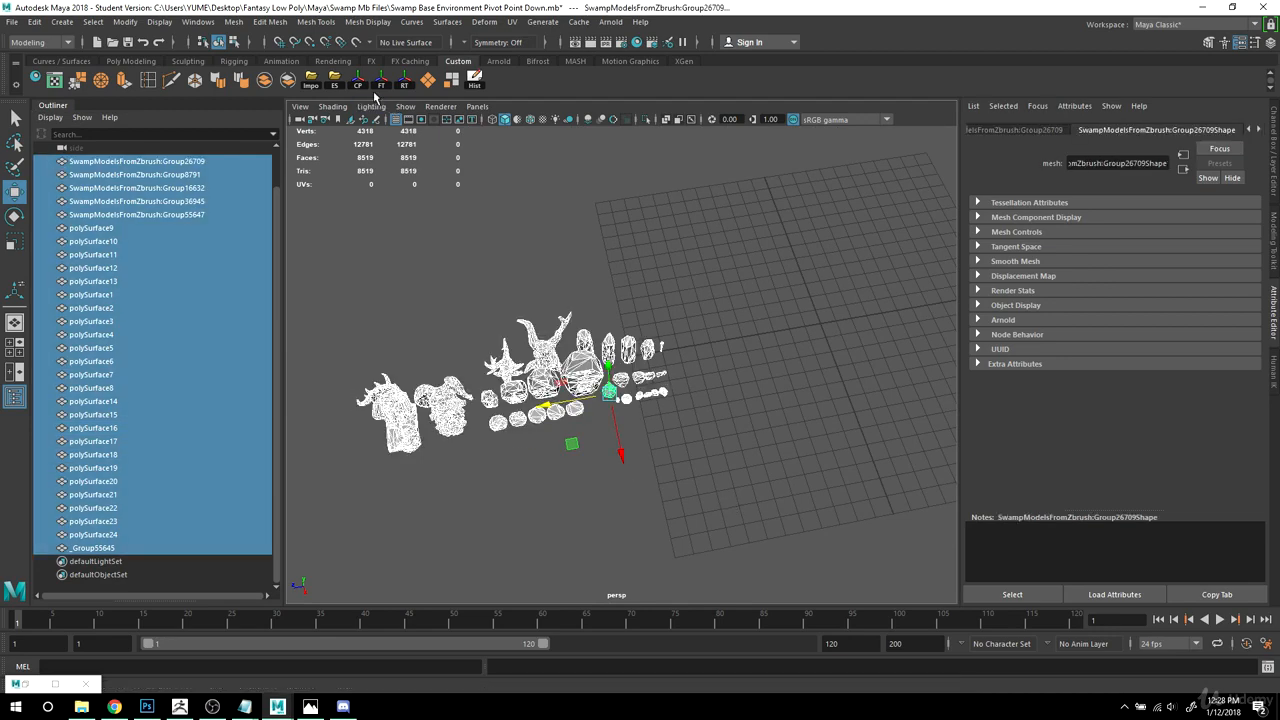
pyautogui.click(407, 84)
pyautogui.keyDown('alt'); pyautogui.moveTo(771, 414); pyautogui.dragTo(610, 473, button='middle'); pyautogui.keyUp('alt')
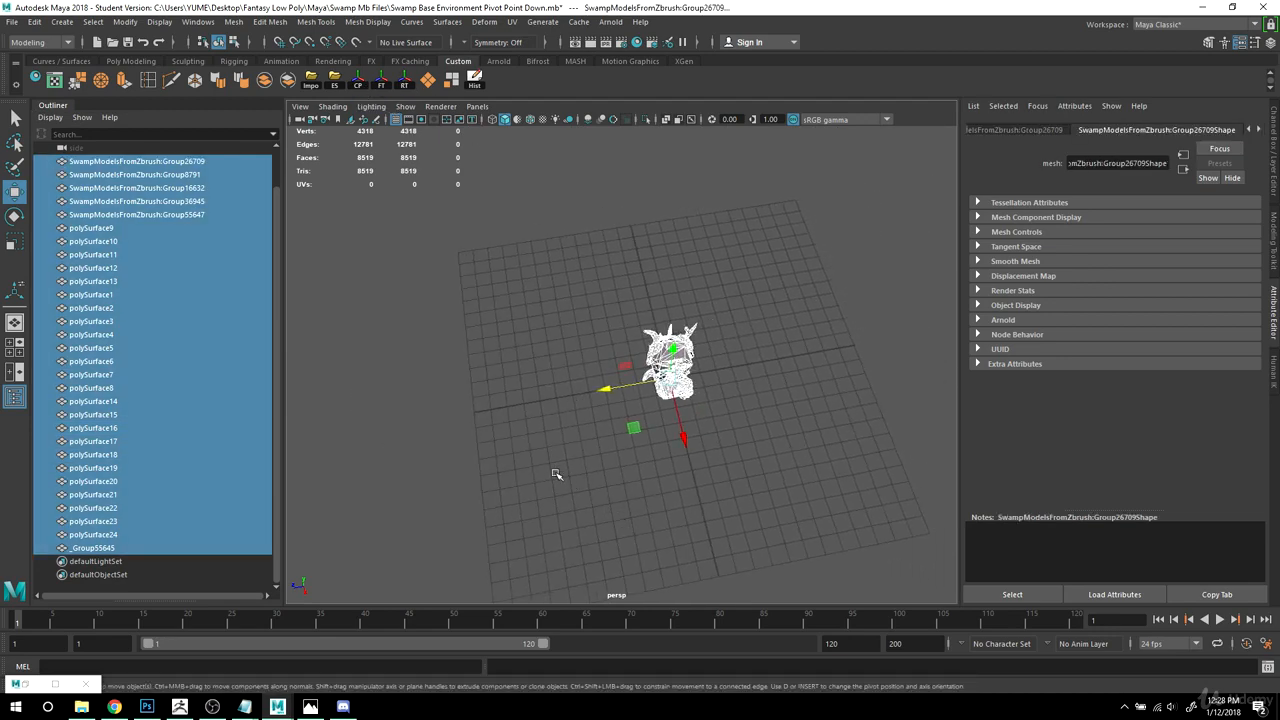
pyautogui.moveTo(557, 474)
pyautogui.keyDown('alt'); pyautogui.mouseDown()
pyautogui.moveTo(514, 377)
pyautogui.moveTo(580, 466)
pyautogui.mouseUp(); pyautogui.keyUp('alt')
pyautogui.click(588, 460)
pyautogui.hotkey('ctrl', 'z')
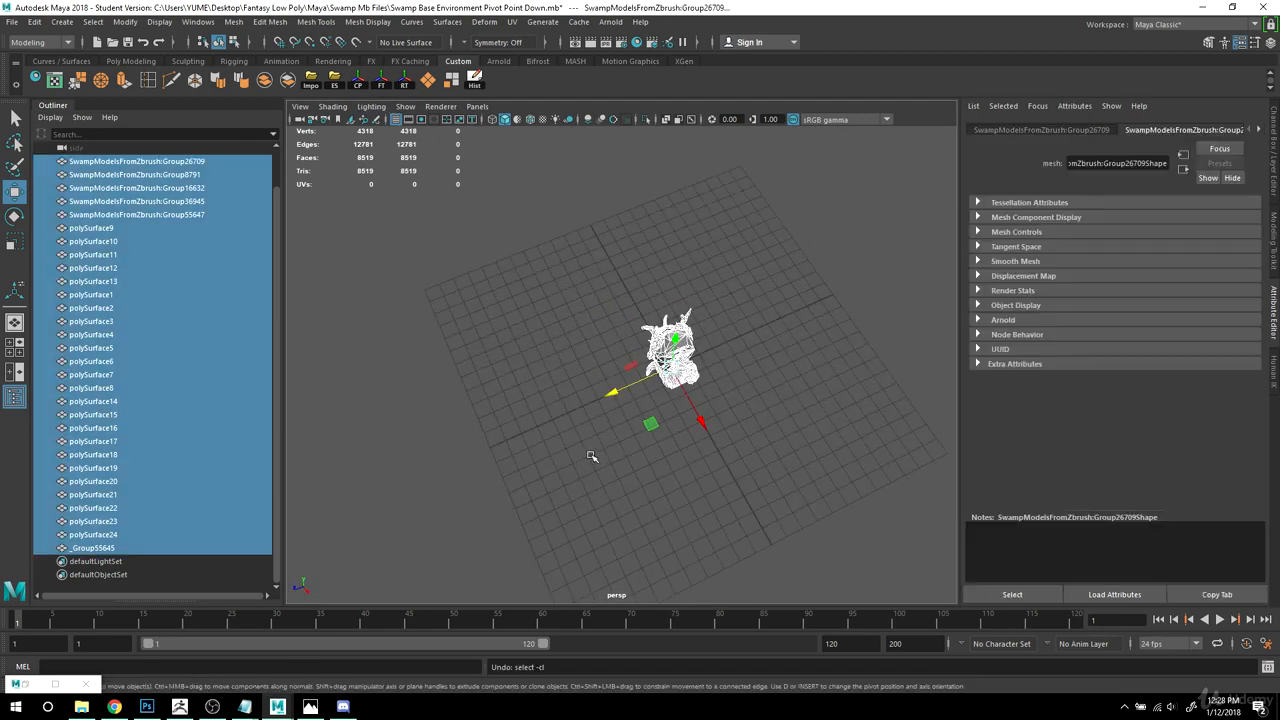
pyautogui.hotkey('ctrl', 'z')
pyautogui.click(676, 408)
pyautogui.keyDown('alt'); pyautogui.moveTo(603, 398); pyautogui.dragTo(836, 352, button='middle'); pyautogui.keyUp('alt')
pyautogui.keyDown('alt'); pyautogui.moveTo(836, 352); pyautogui.dragTo(706, 400); pyautogui.keyUp('alt')
pyautogui.keyDown('alt'); pyautogui.moveTo(706, 400); pyautogui.dragTo(749, 451, button='right'); pyautogui.keyUp('alt')
pyautogui.keyDown('alt'); pyautogui.moveTo(749, 451); pyautogui.dragTo(720, 460, button='middle'); pyautogui.keyUp('alt')
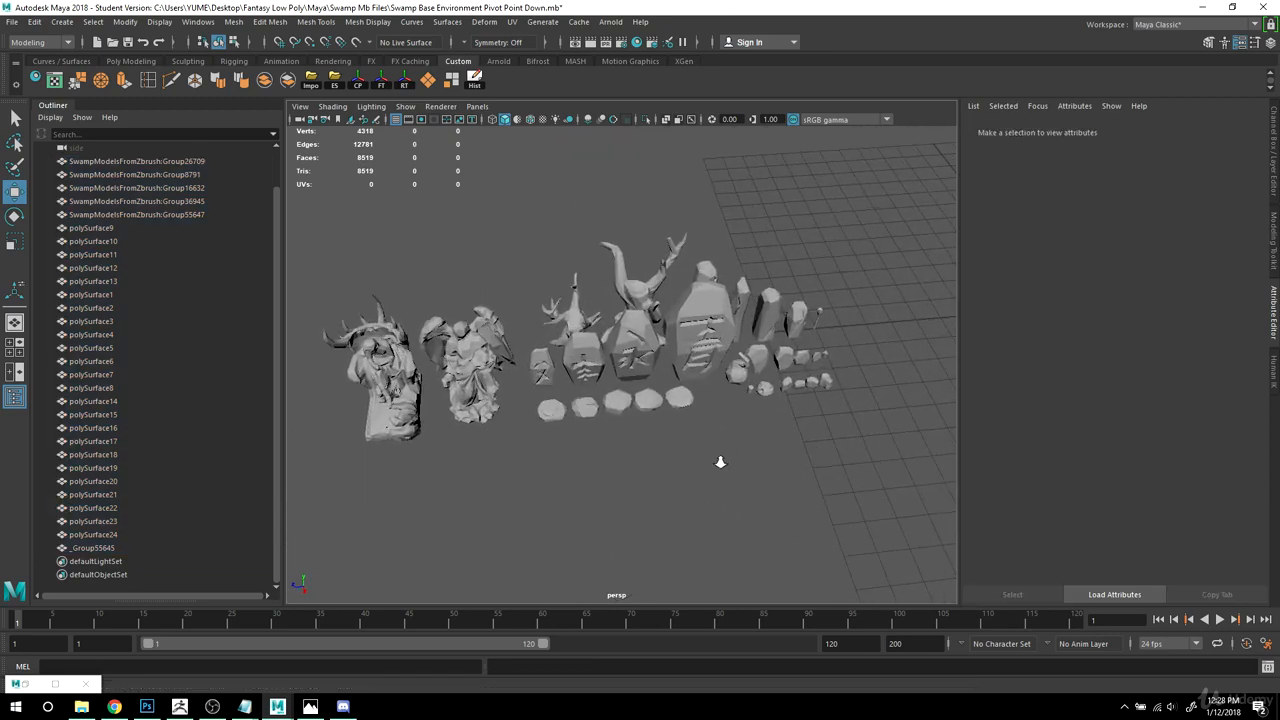
pyautogui.keyDown('alt'); pyautogui.moveTo(720, 460); pyautogui.dragTo(766, 483, button='right'); pyautogui.keyUp('alt')
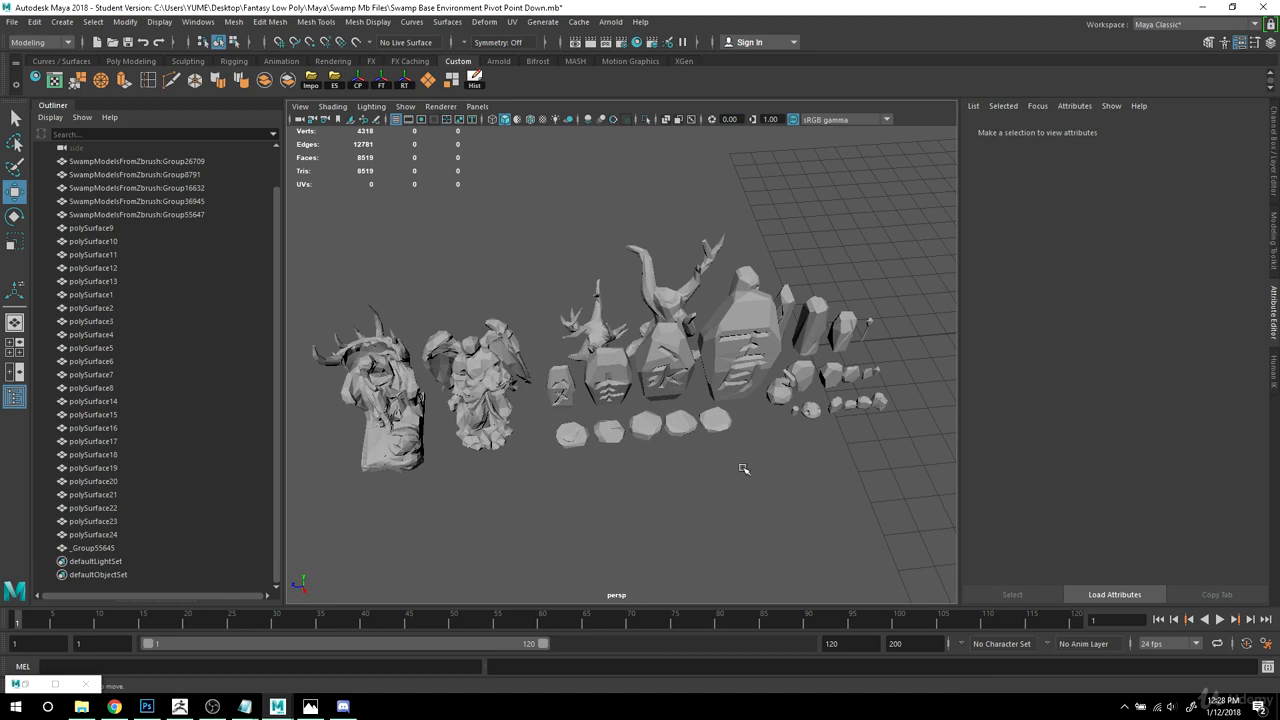
# Step: Rename the _Group55645 model as polySurface243, following the naming of the polySurface24 model
pyautogui.click(93, 548)
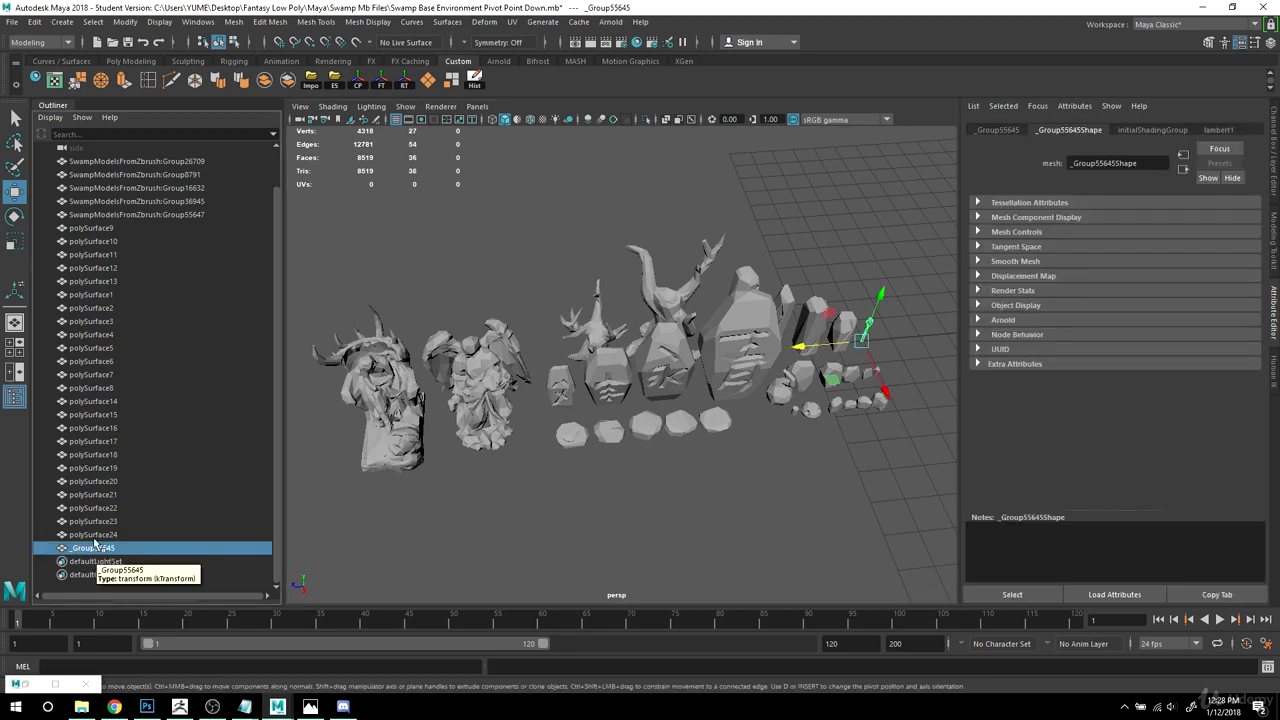
pyautogui.click(93, 535)
pyautogui.click(998, 130)
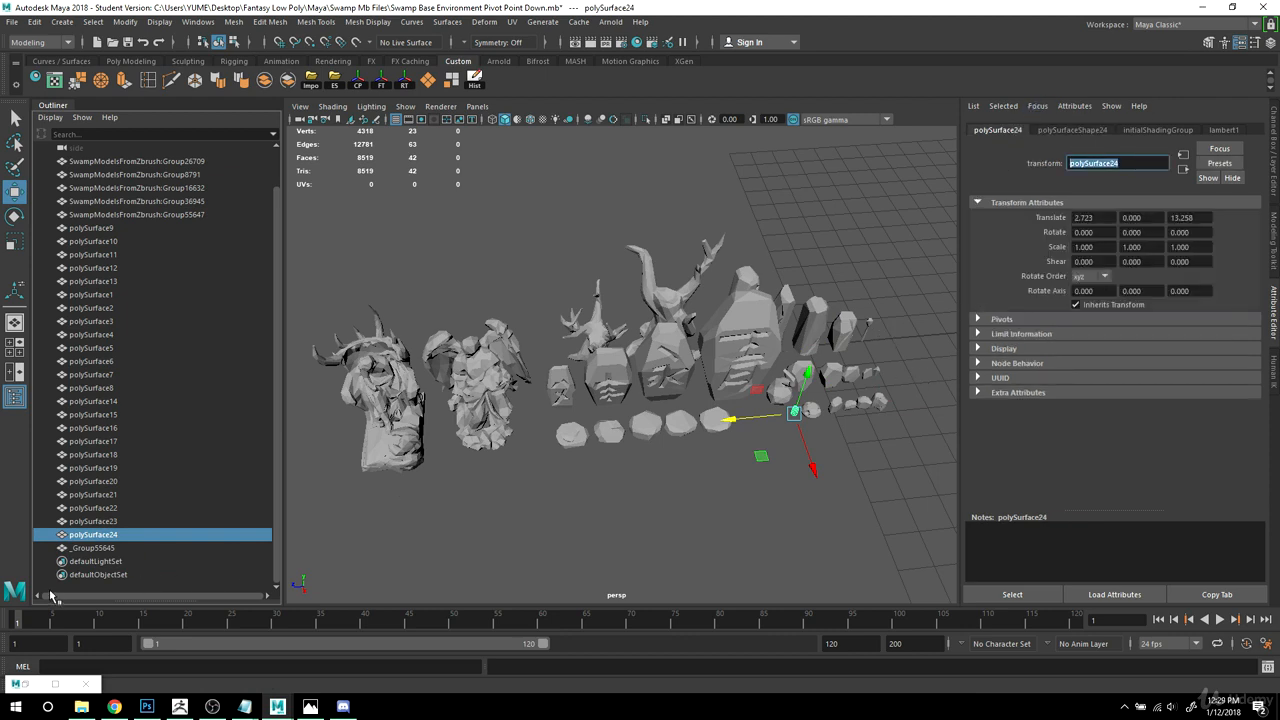
pyautogui.click(90, 550)
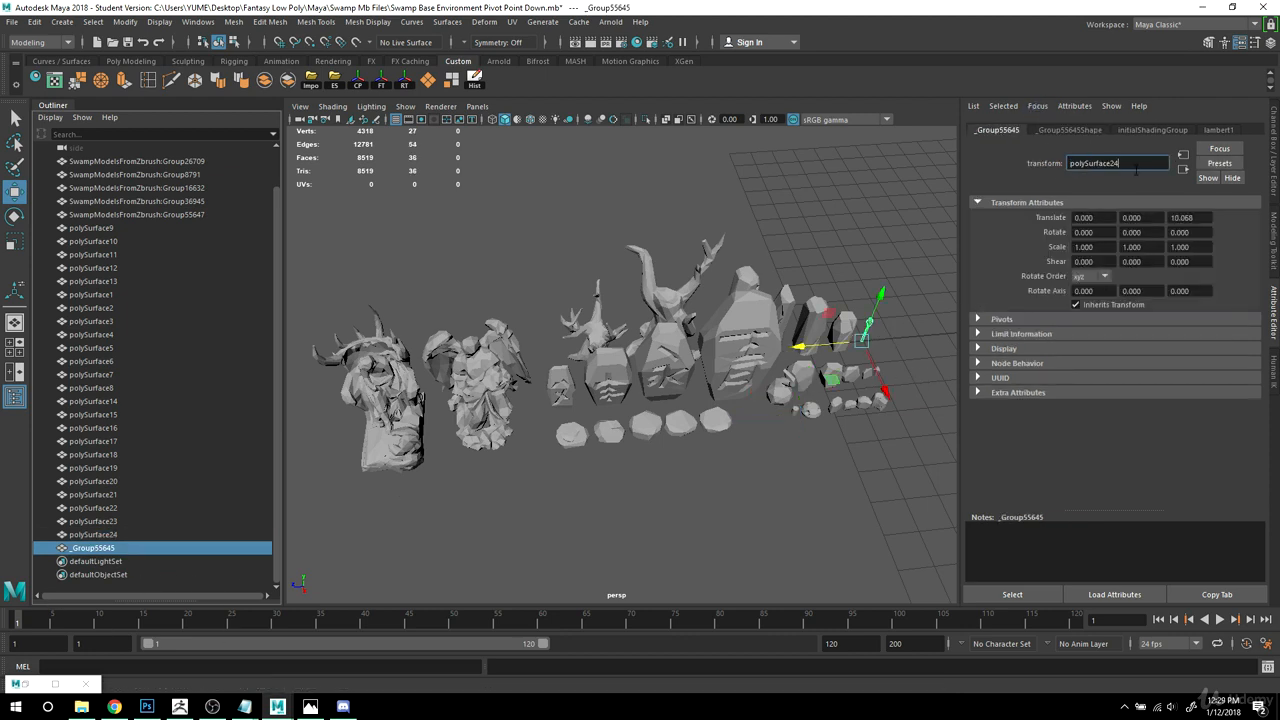
pyautogui.press('Return')
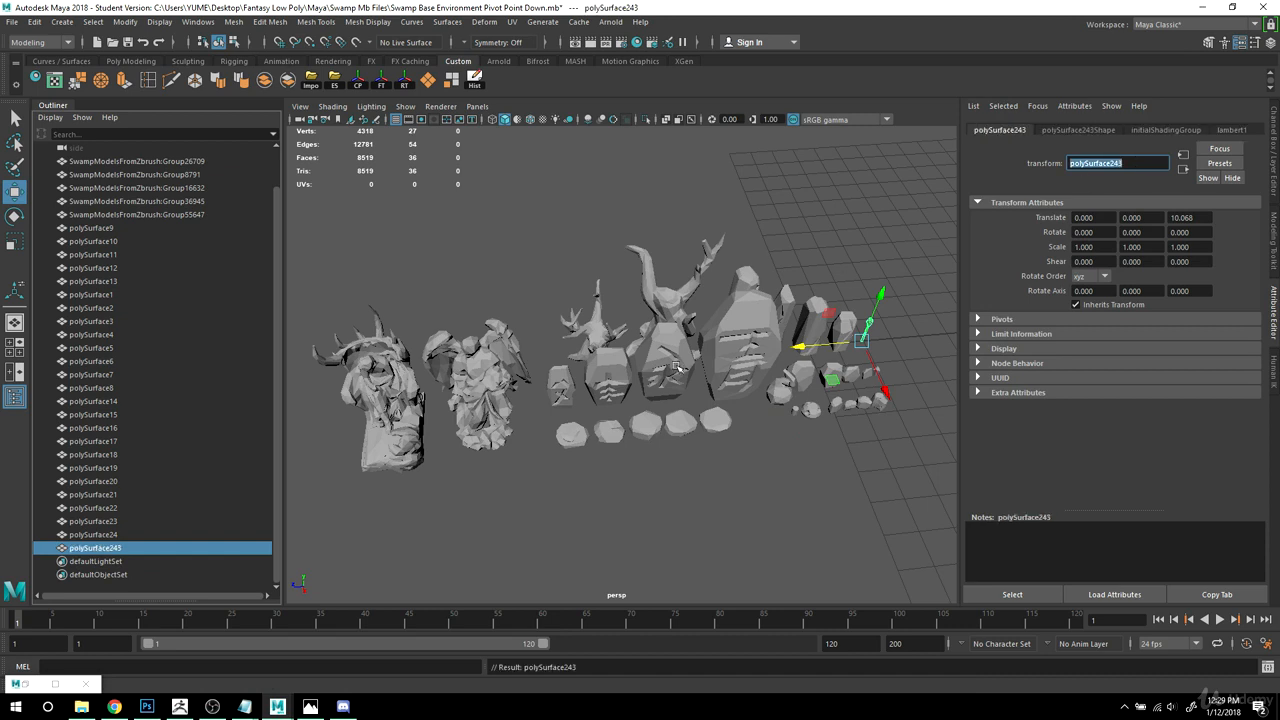
# Step: Check the SwampModelsFromZbrush models one by one and rename SwampModelsFromZbrush:Group26709 as polySurface24323
pyautogui.click(104, 162)
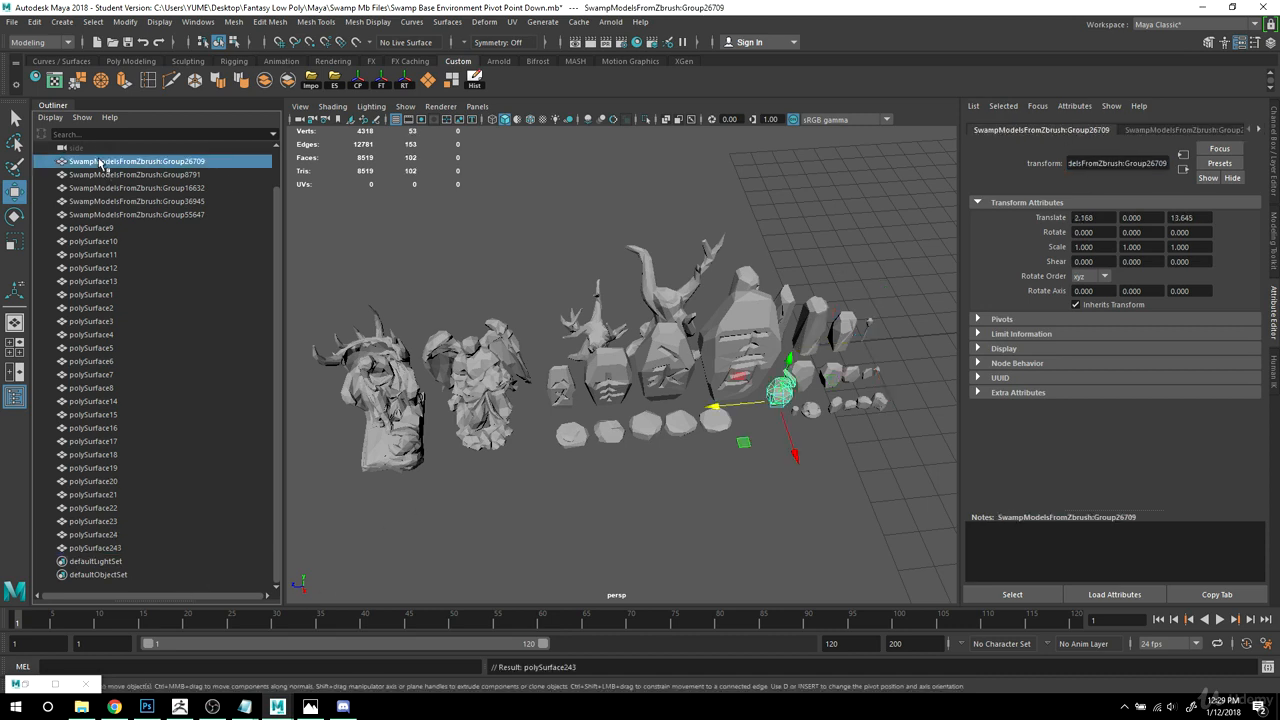
pyautogui.scroll(-1, 770, 265)
pyautogui.keyDown('alt'); pyautogui.moveTo(788, 284); pyautogui.dragTo(786, 298, button='middle'); pyautogui.keyUp('alt')
pyautogui.click(175, 174)
pyautogui.click(170, 188)
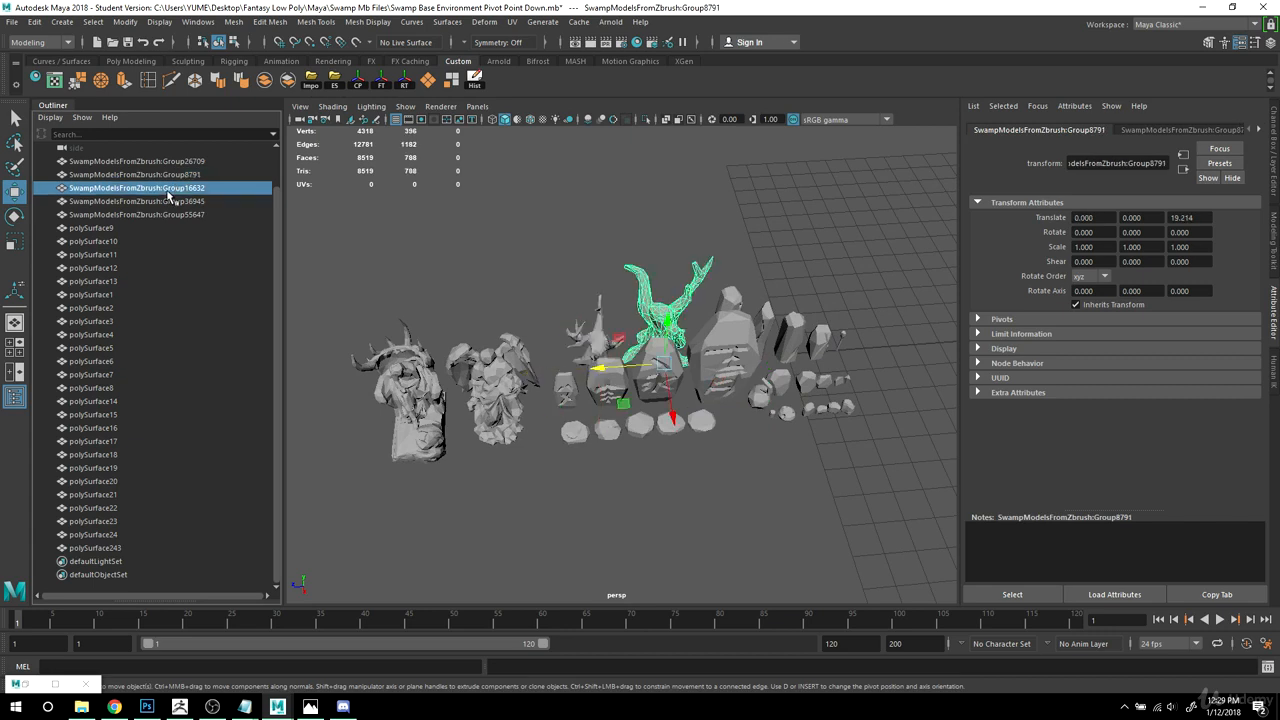
pyautogui.click(168, 201)
pyautogui.click(165, 214)
pyautogui.click(171, 162)
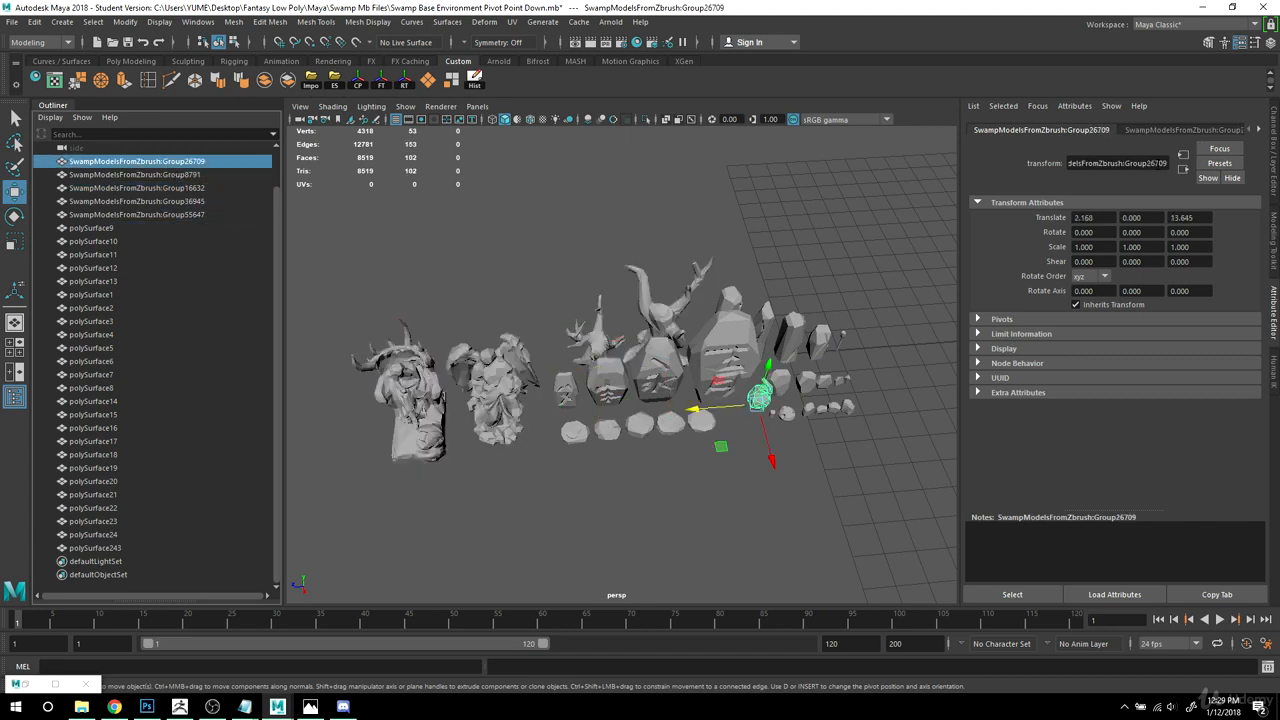
pyautogui.doubleClick(1138, 164)
pyautogui.write('polySurface24')
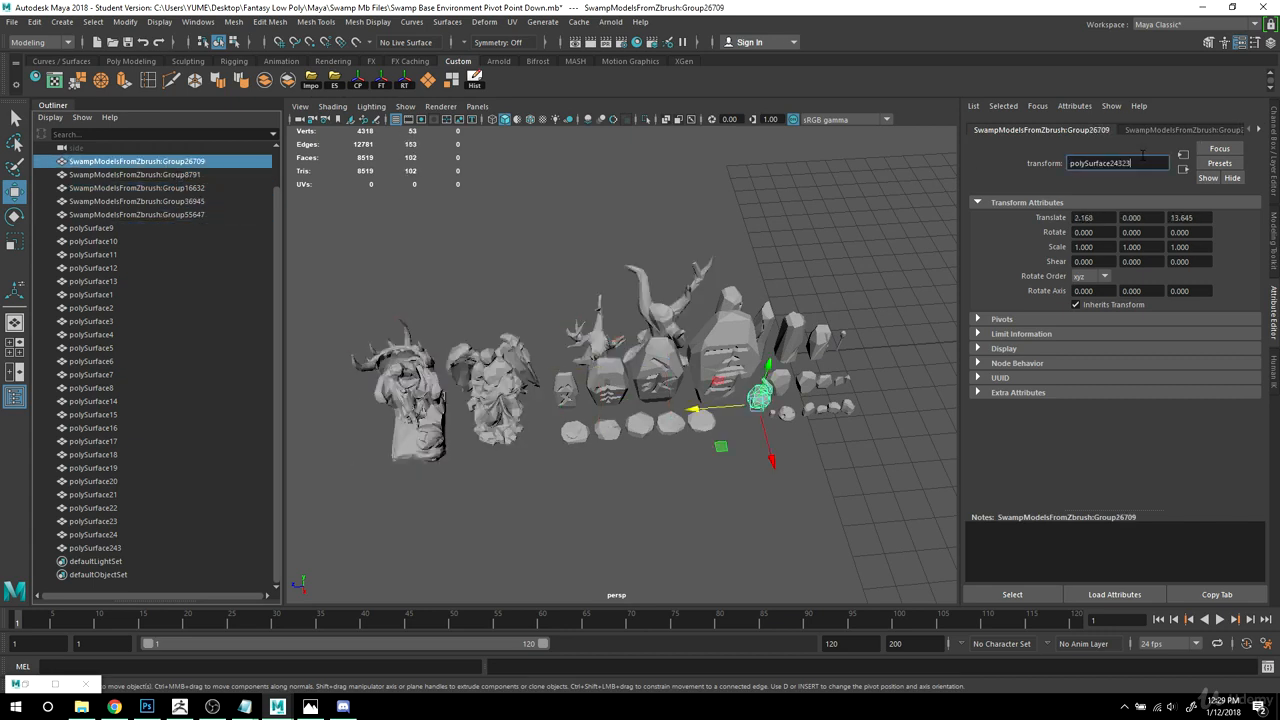
pyautogui.press('Return')
# Step: Rename the small branching tree model SwampModelsFromZbrush:Group8791 as polySurface24351
pyautogui.hotkey('ctrl', 'c')
pyautogui.click(170, 176)
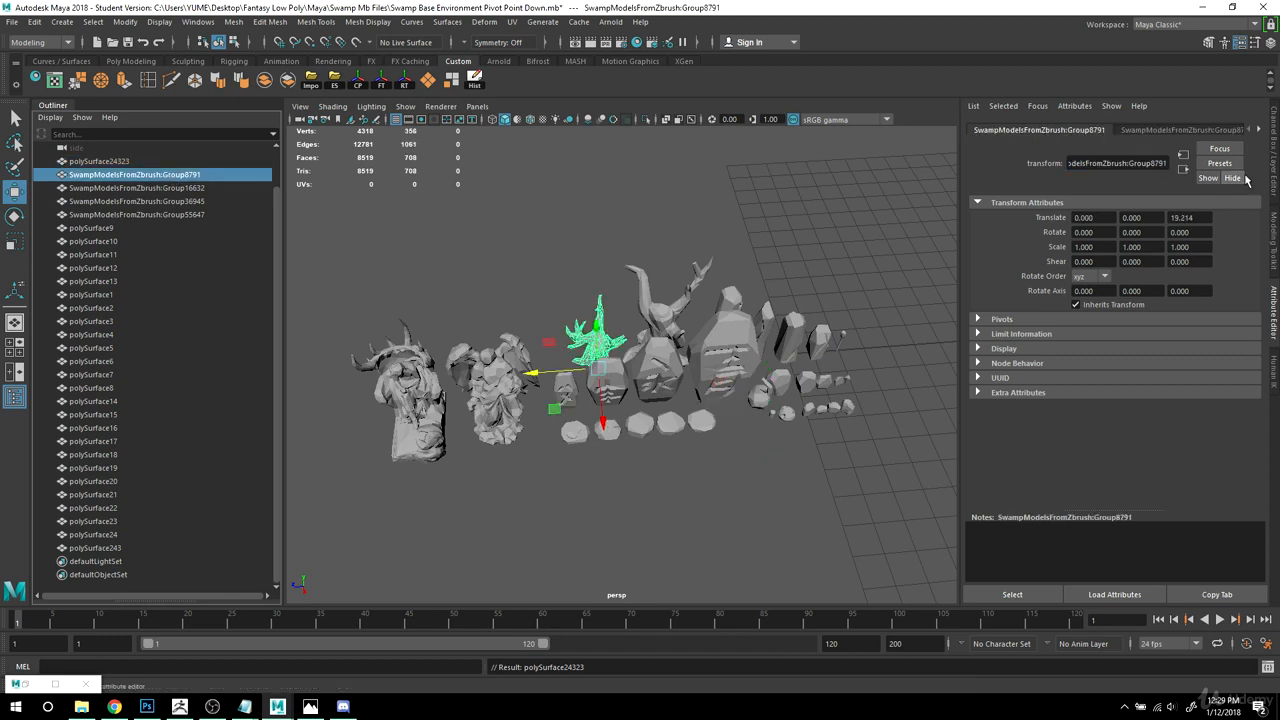
pyautogui.doubleClick(1122, 163)
pyautogui.hotkey('ctrl', 'v')
pyautogui.write('351')
pyautogui.press('Return')
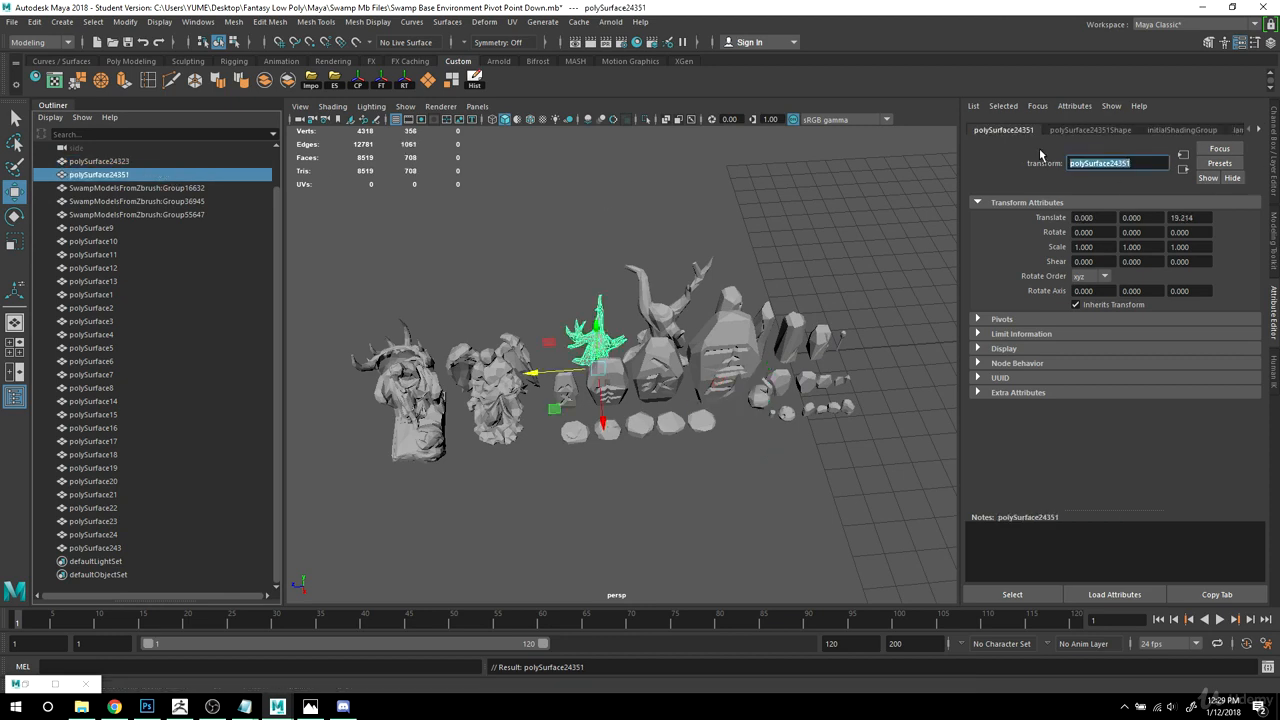
# Step: Rename SwampModelsFromZbrush:Group16632 as polySurface246514 and SwampModelsFromZbrush:Group36945 as polySurface246515
pyautogui.click(104, 189)
pyautogui.doubleClick(1141, 164)
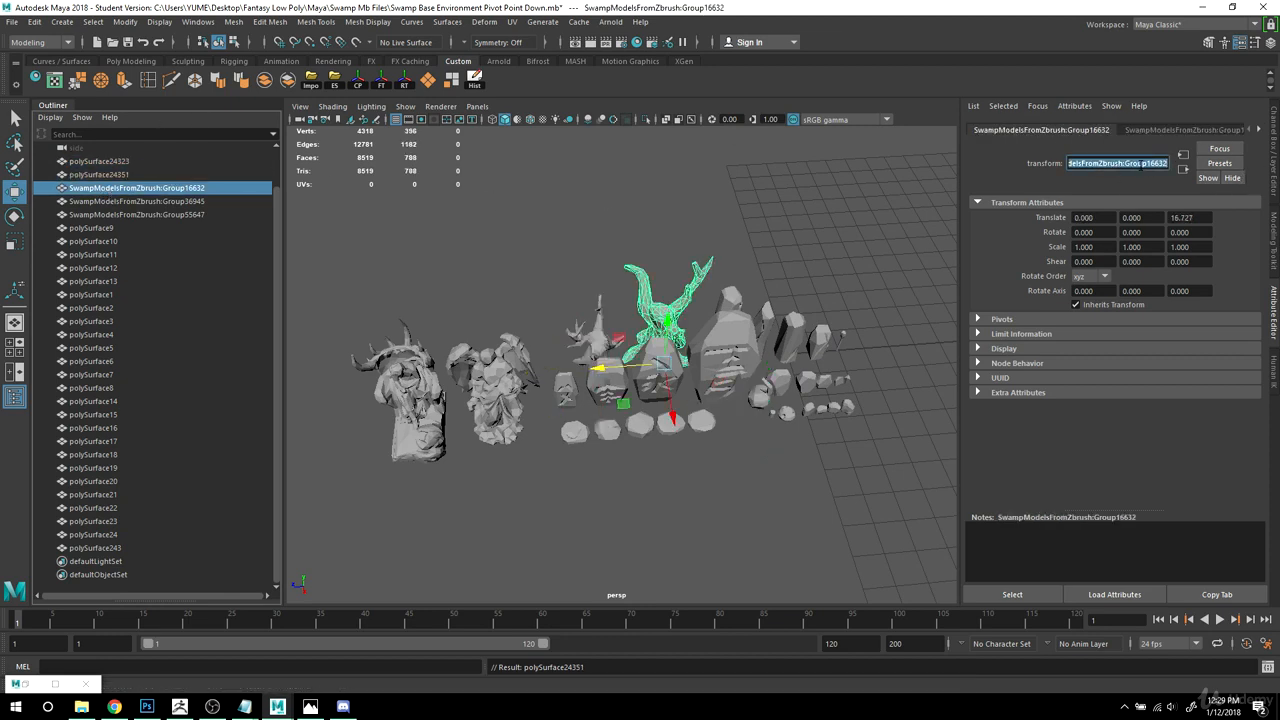
pyautogui.write('polySurface246514')
pyautogui.press('Return')
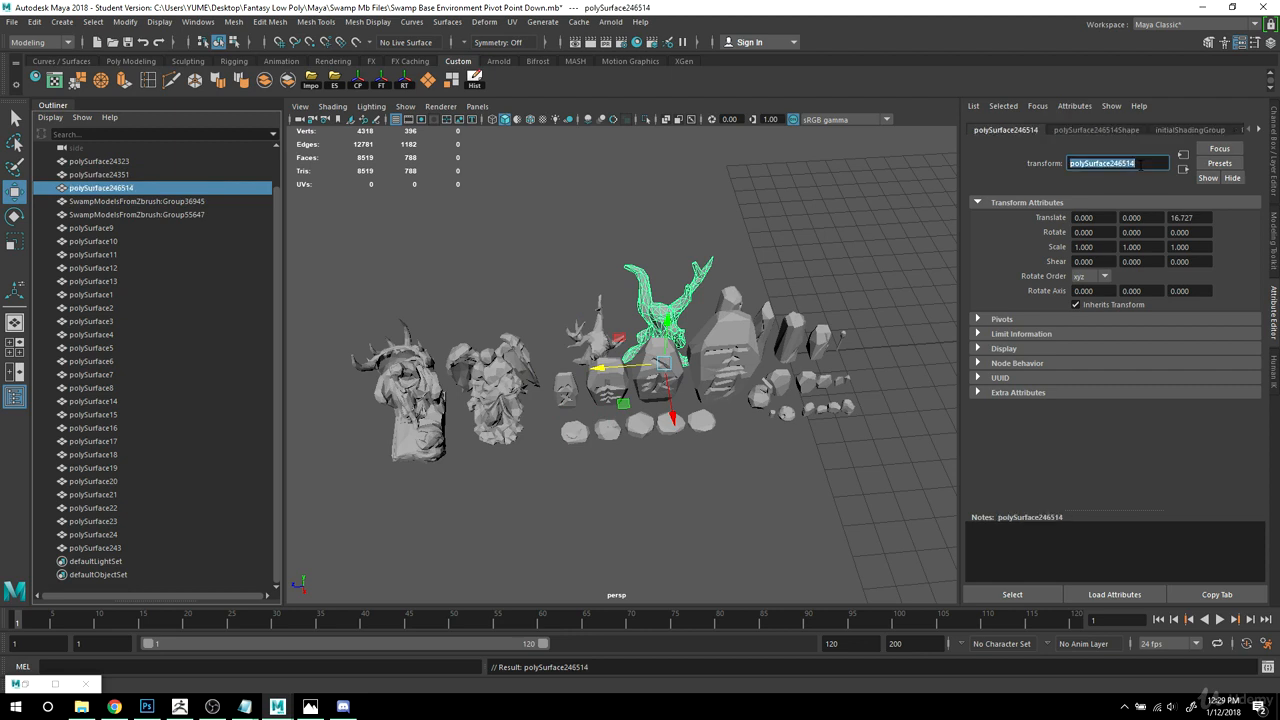
pyautogui.click(172, 203)
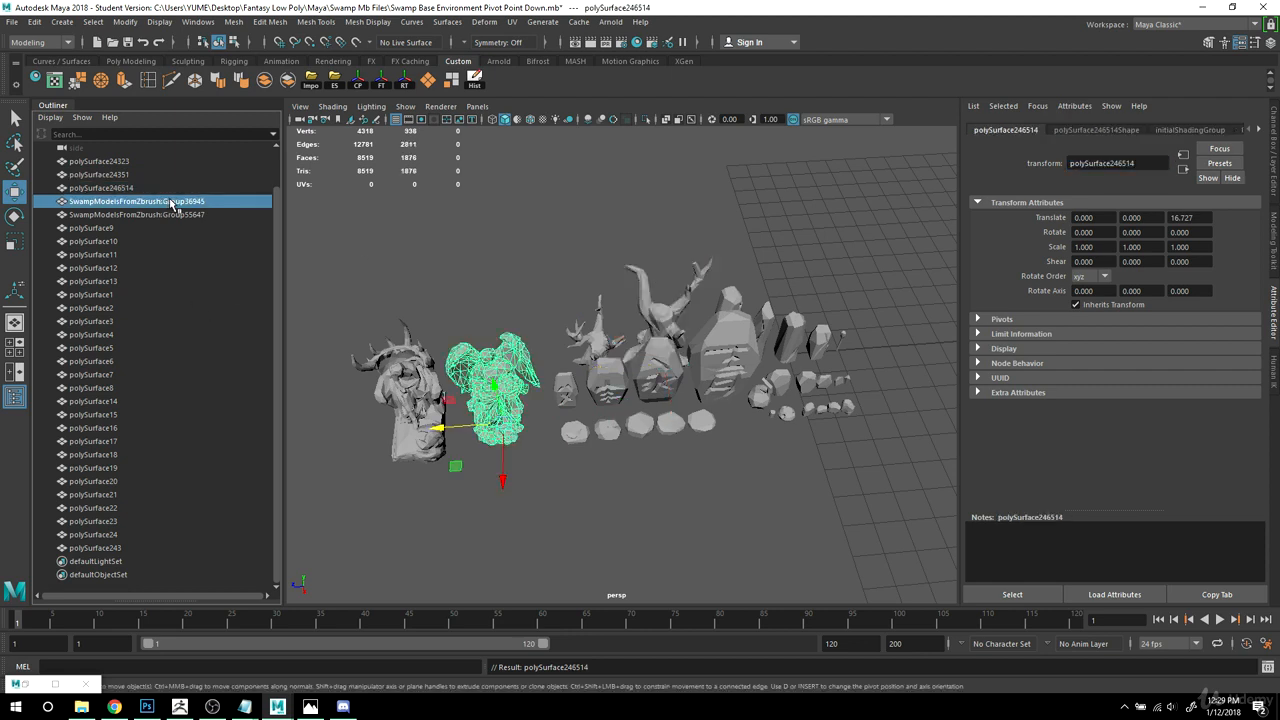
pyautogui.doubleClick(1141, 164)
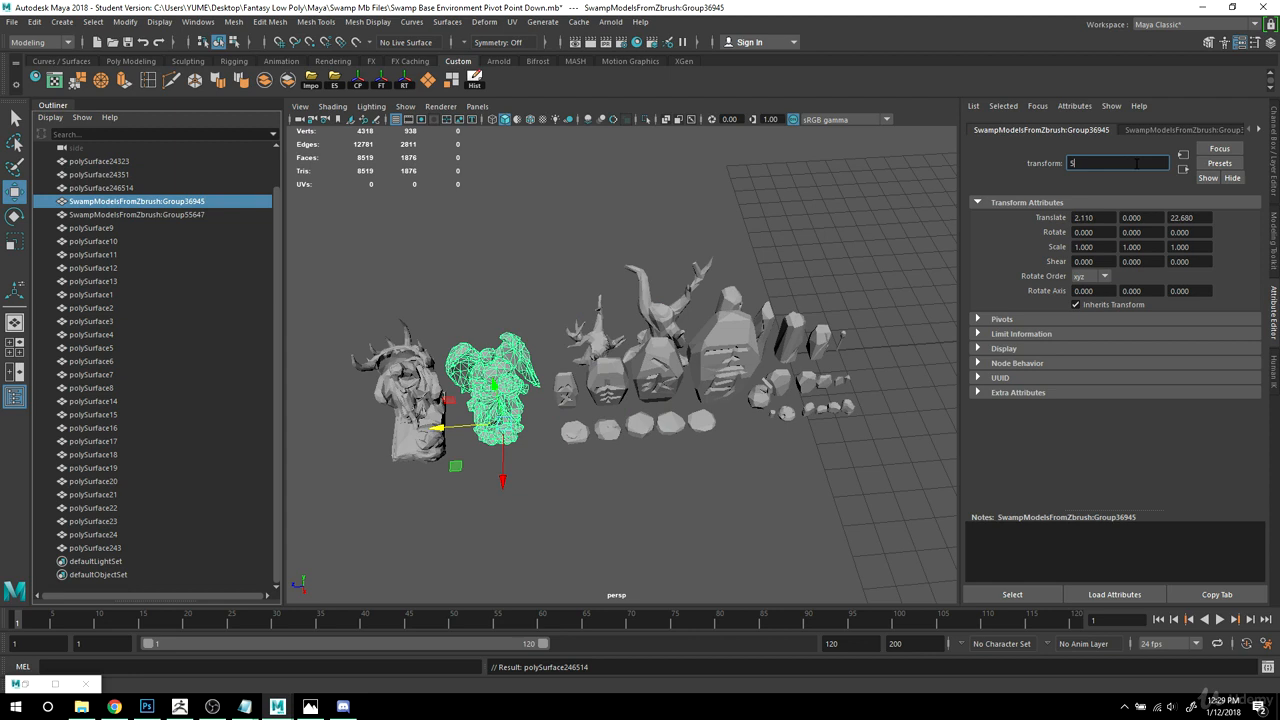
pyautogui.write('polySurface24351')
pyautogui.press('Return')
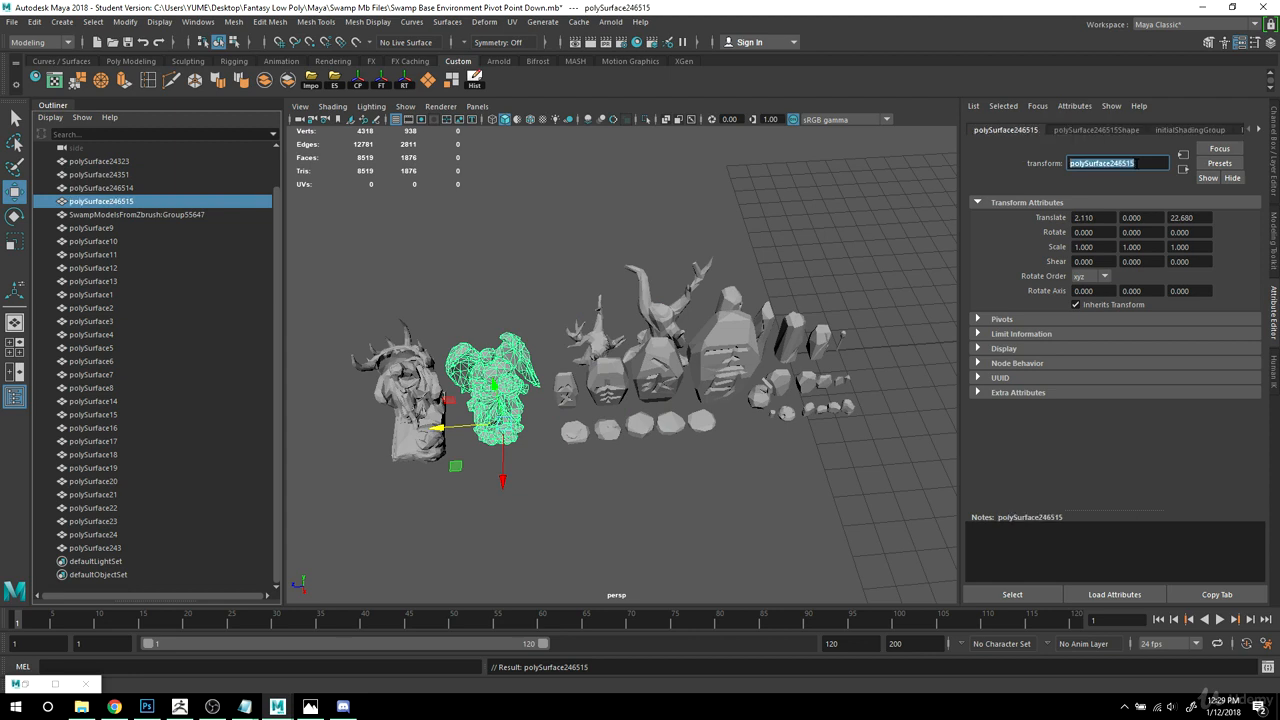
# Step: Rename the antlered statue SwampModelsFromZbrush:Group55647 as polySurface24615
pyautogui.click(110, 214)
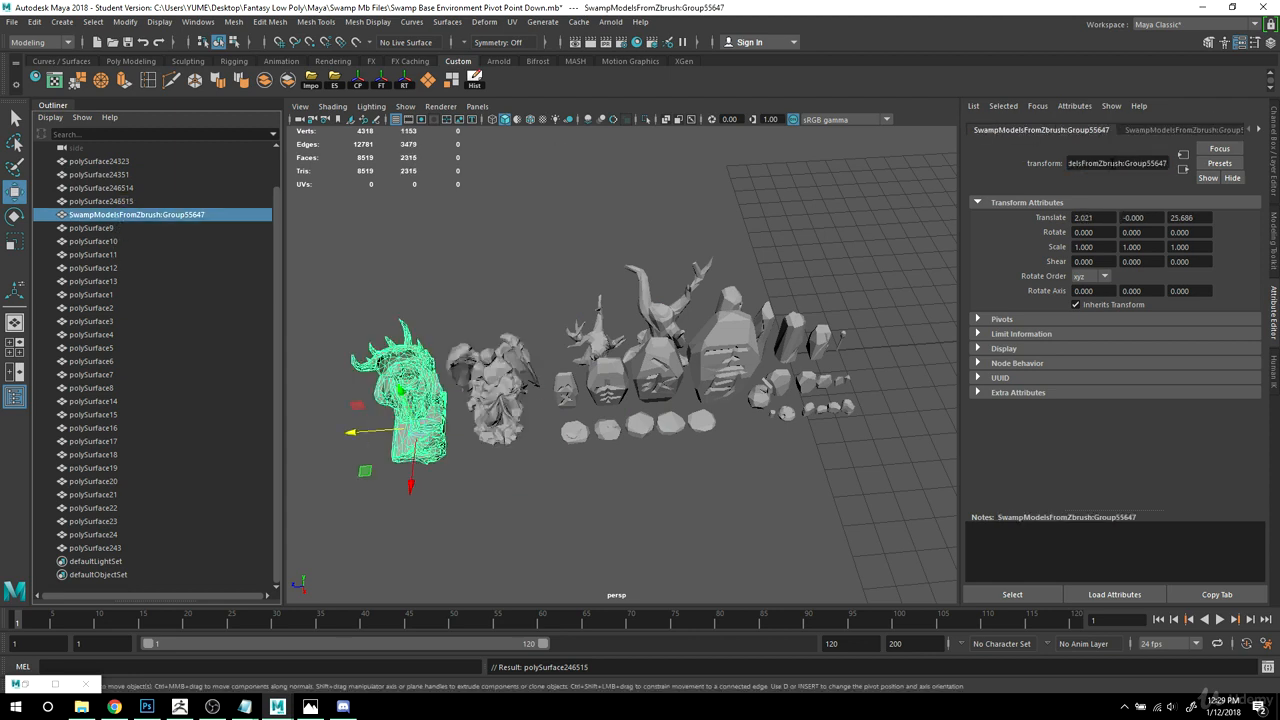
pyautogui.click(1109, 166)
pyautogui.hotkey('ctrl', 'a')
pyautogui.press('BackSpace')
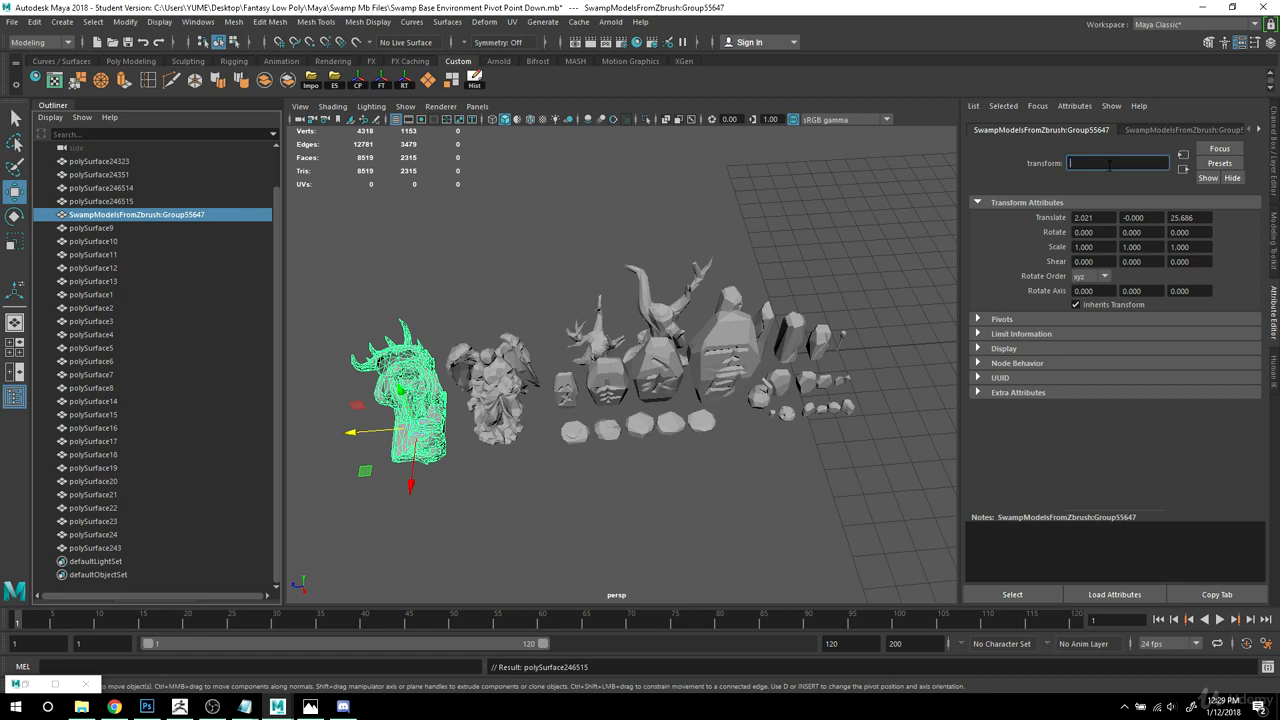
pyautogui.write('polySurface24615')
pyautogui.press('Return')
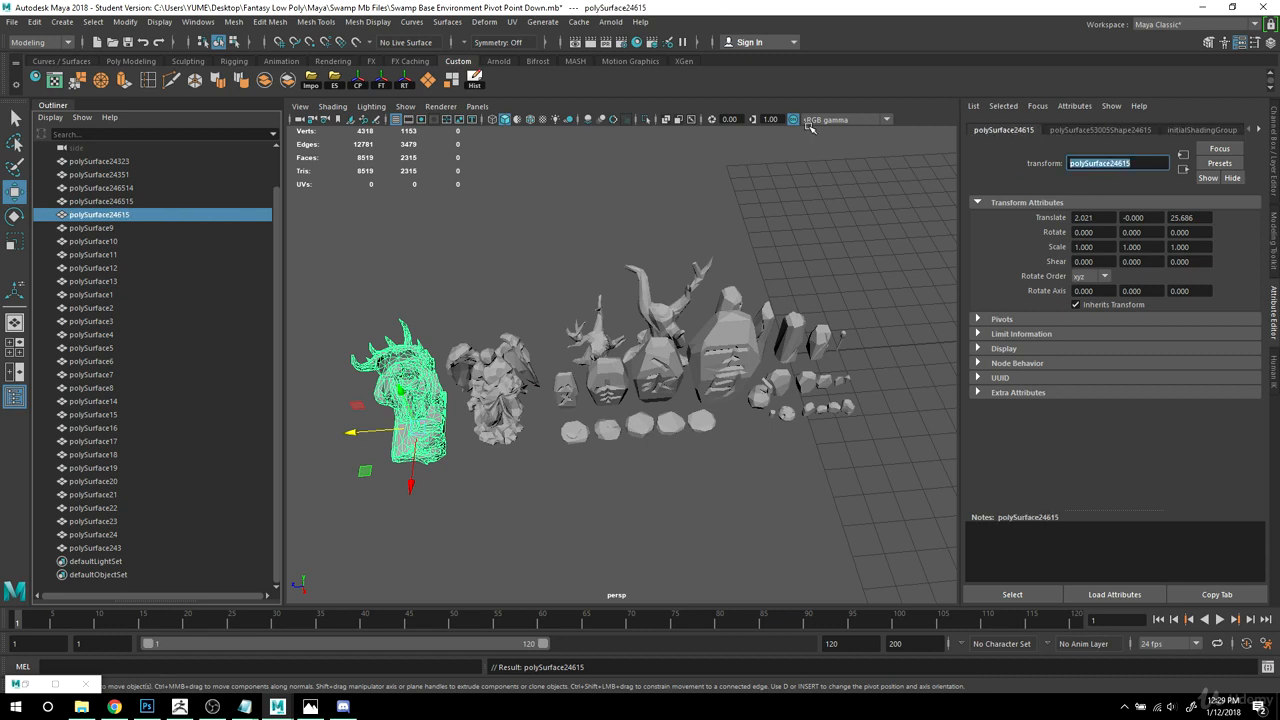
# Step: Test resetting the transformations of every renamed model from polySurface24323 to polySurface243, undo the reset and deselect the models
pyautogui.scroll(-5, 568, 286)
pyautogui.keyDown('alt'); pyautogui.moveTo(670, 322); pyautogui.dragTo(646, 263, button='middle'); pyautogui.keyUp('alt')
pyautogui.scroll(2, 650, 294)
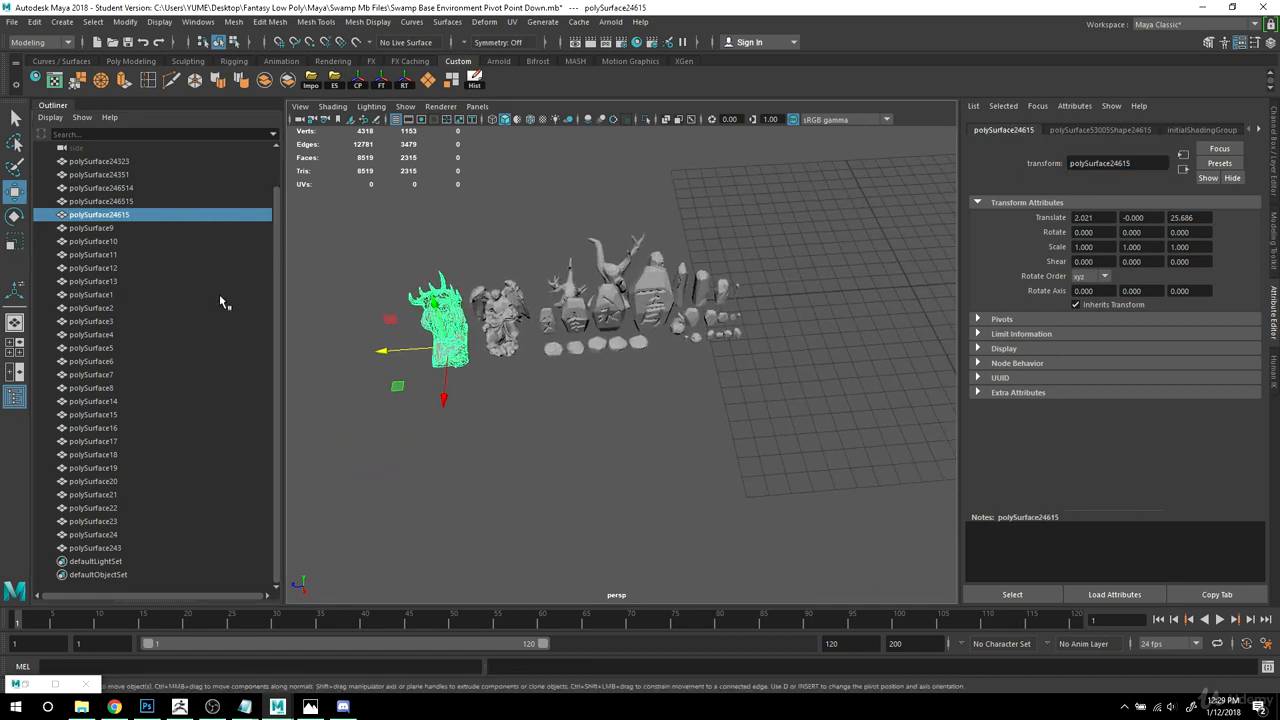
pyautogui.click(95, 548)
pyautogui.keyDown('shift'); pyautogui.click(99, 161); pyautogui.keyUp('shift')
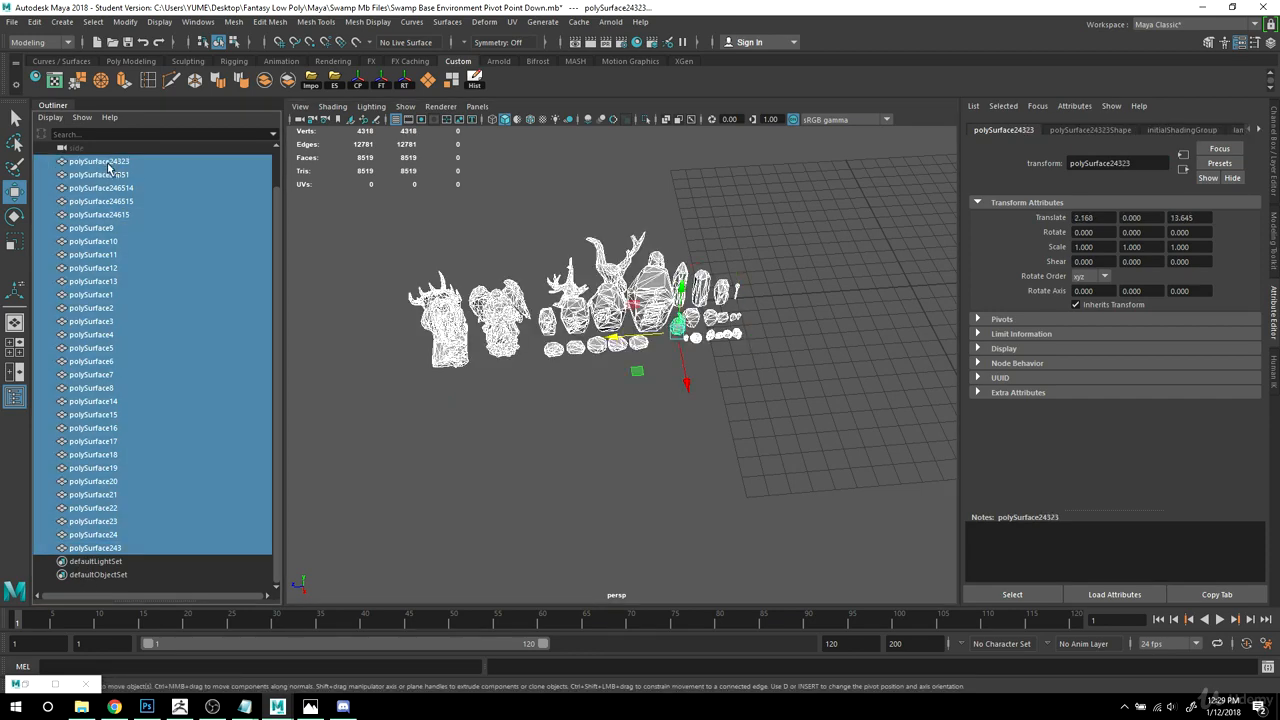
pyautogui.scroll(3, 754, 434)
pyautogui.moveTo(786, 432)
pyautogui.keyDown('alt'); pyautogui.mouseDown(button='middle')
pyautogui.moveTo(670, 436)
pyautogui.moveTo(769, 434)
pyautogui.mouseUp(button='middle'); pyautogui.keyUp('alt')
pyautogui.keyDown('alt'); pyautogui.moveTo(769, 434); pyautogui.dragTo(740, 405); pyautogui.keyUp('alt')
pyautogui.click(401, 82)
pyautogui.keyDown('alt'); pyautogui.moveTo(812, 205); pyautogui.dragTo(826, 271); pyautogui.keyUp('alt')
pyautogui.hotkey('ctrl', 'z')
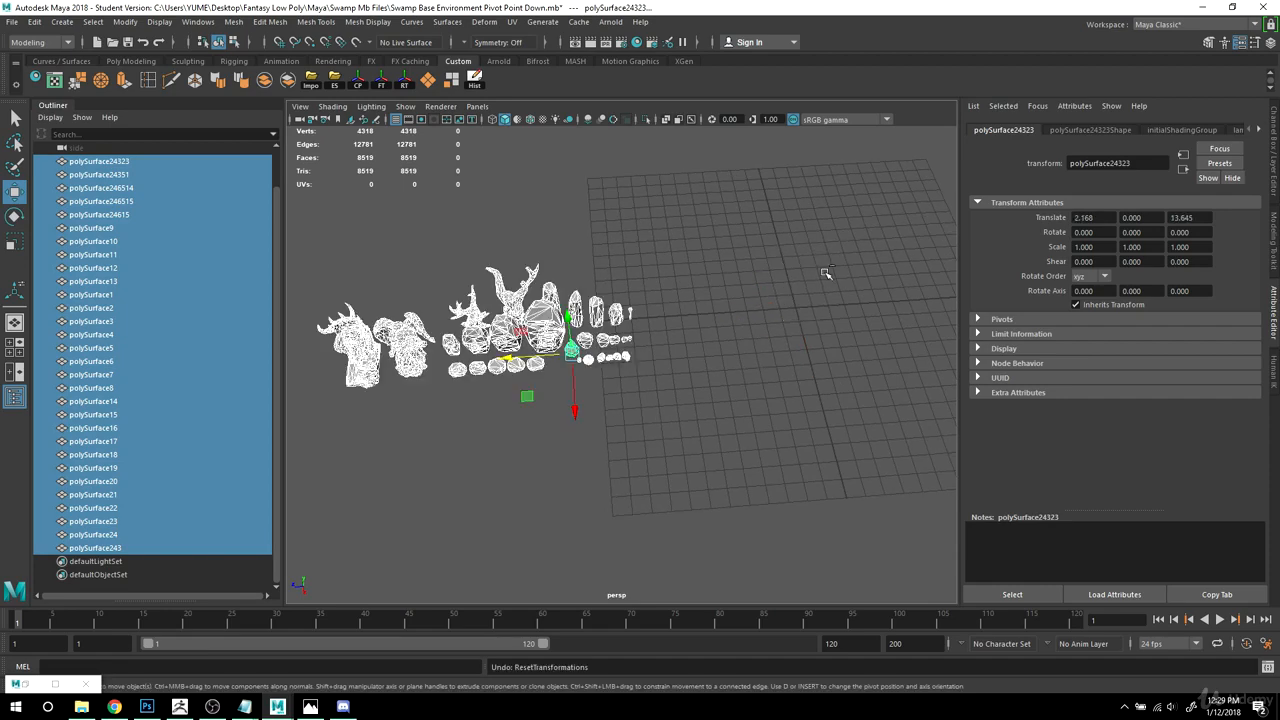
pyautogui.keyDown('alt'); pyautogui.moveTo(791, 295); pyautogui.dragTo(800, 291, button='middle'); pyautogui.keyUp('alt')
pyautogui.click(823, 291)
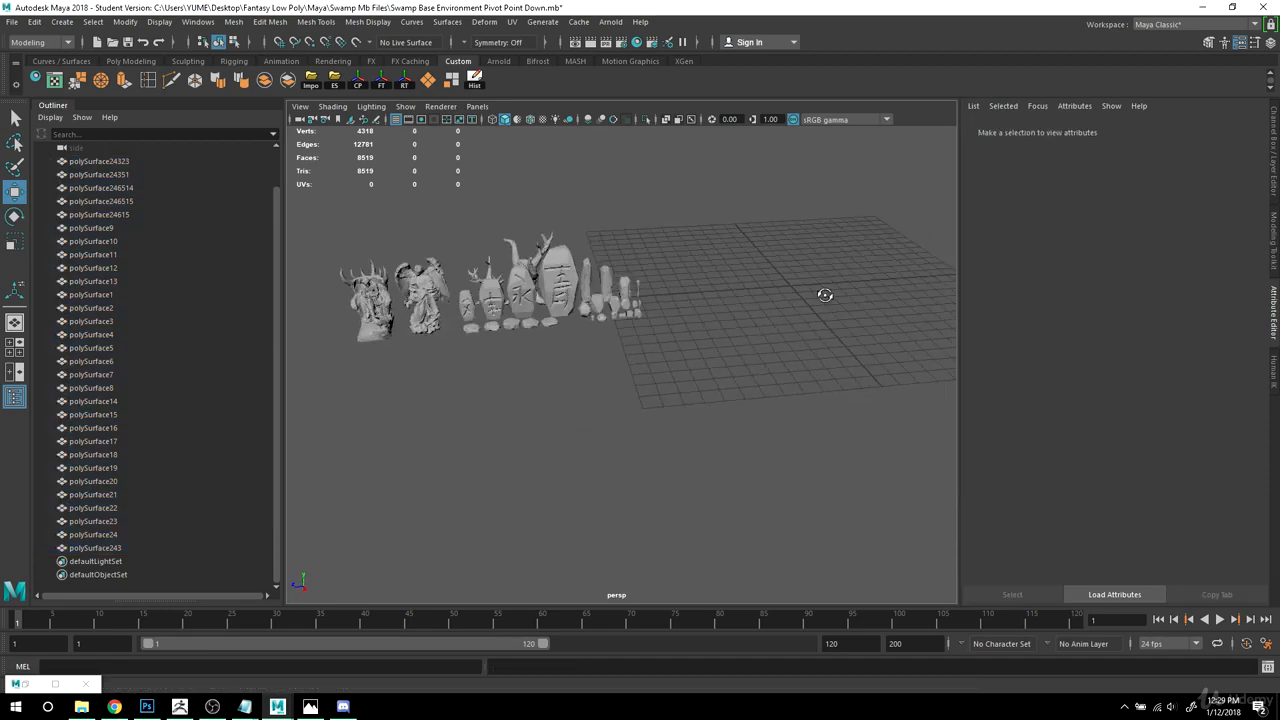
# Step: Move all swamp models together onto the middle of the grid and clear the selection
pyautogui.keyDown('alt'); pyautogui.moveTo(823, 291); pyautogui.dragTo(729, 297); pyautogui.keyUp('alt')
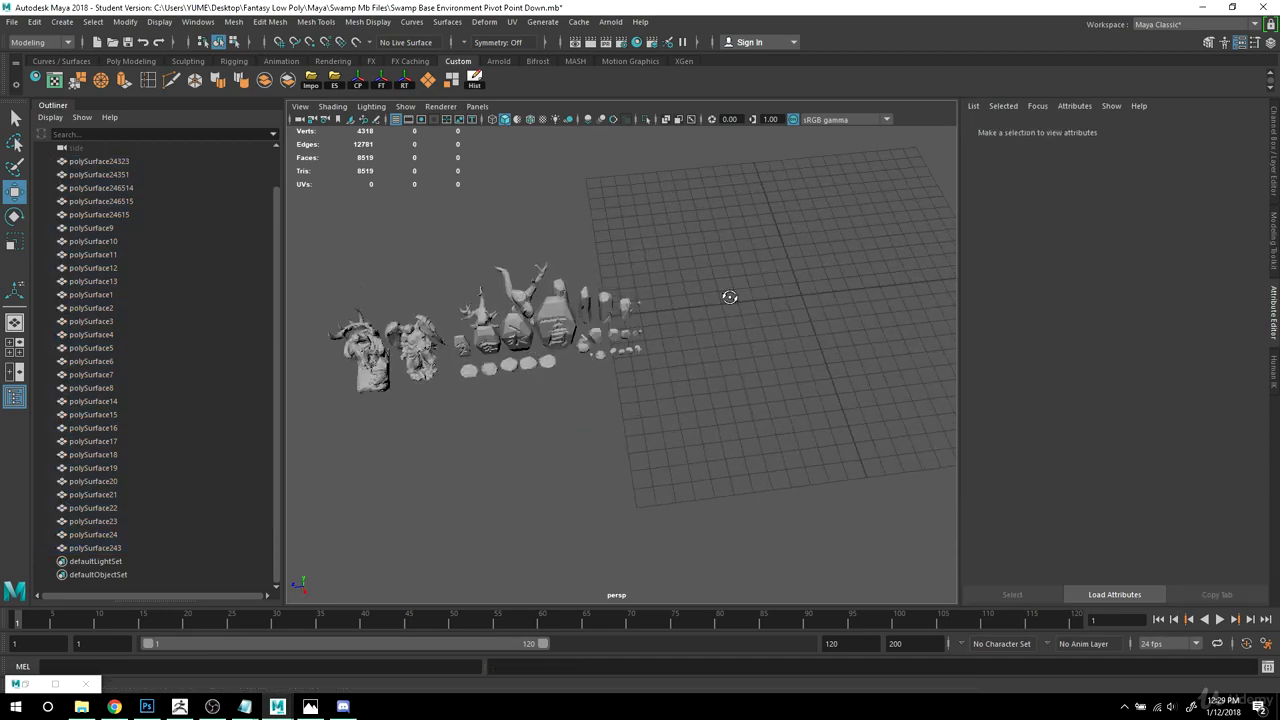
pyautogui.moveTo(326, 272); pyautogui.dragTo(543, 409)
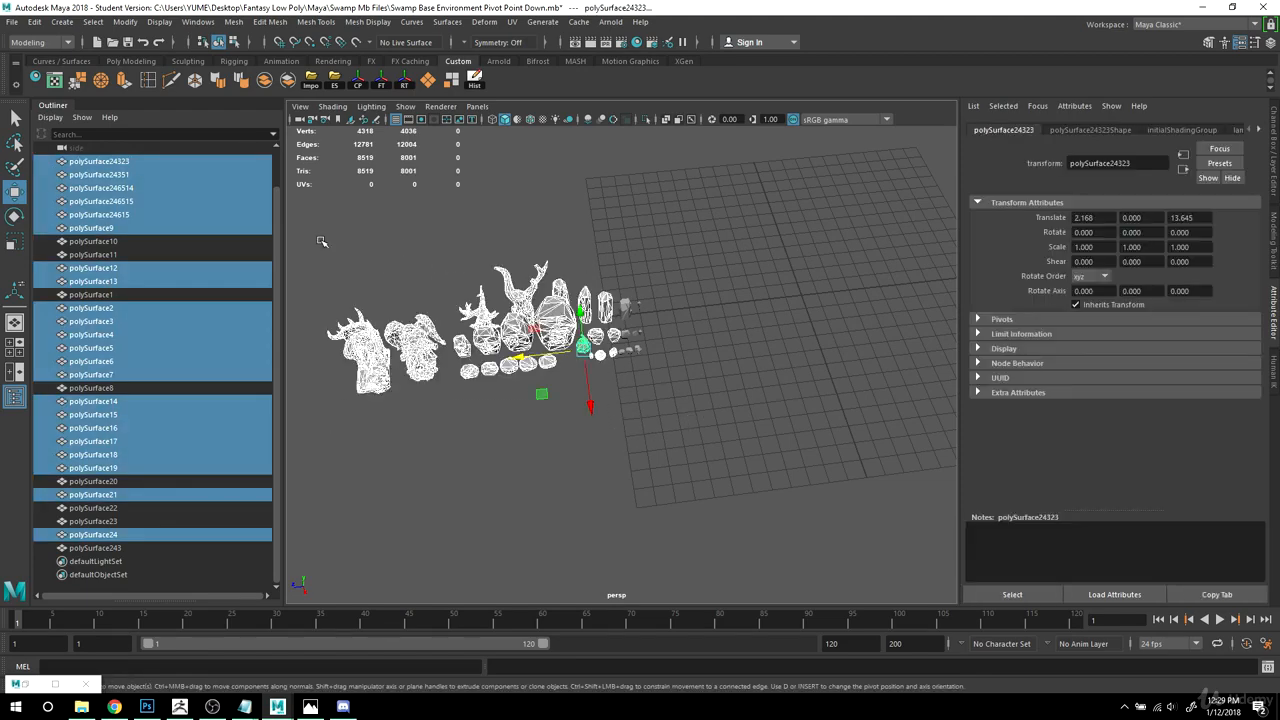
pyautogui.moveTo(318, 238); pyautogui.dragTo(707, 494)
pyautogui.moveTo(516, 357); pyautogui.dragTo(846, 324)
pyautogui.keyDown('alt'); pyautogui.moveTo(828, 378); pyautogui.dragTo(692, 414, button='middle'); pyautogui.keyUp('alt')
pyautogui.click(604, 449)
pyautogui.scroll(5, 683, 459)
pyautogui.scroll(-6, 681, 459)
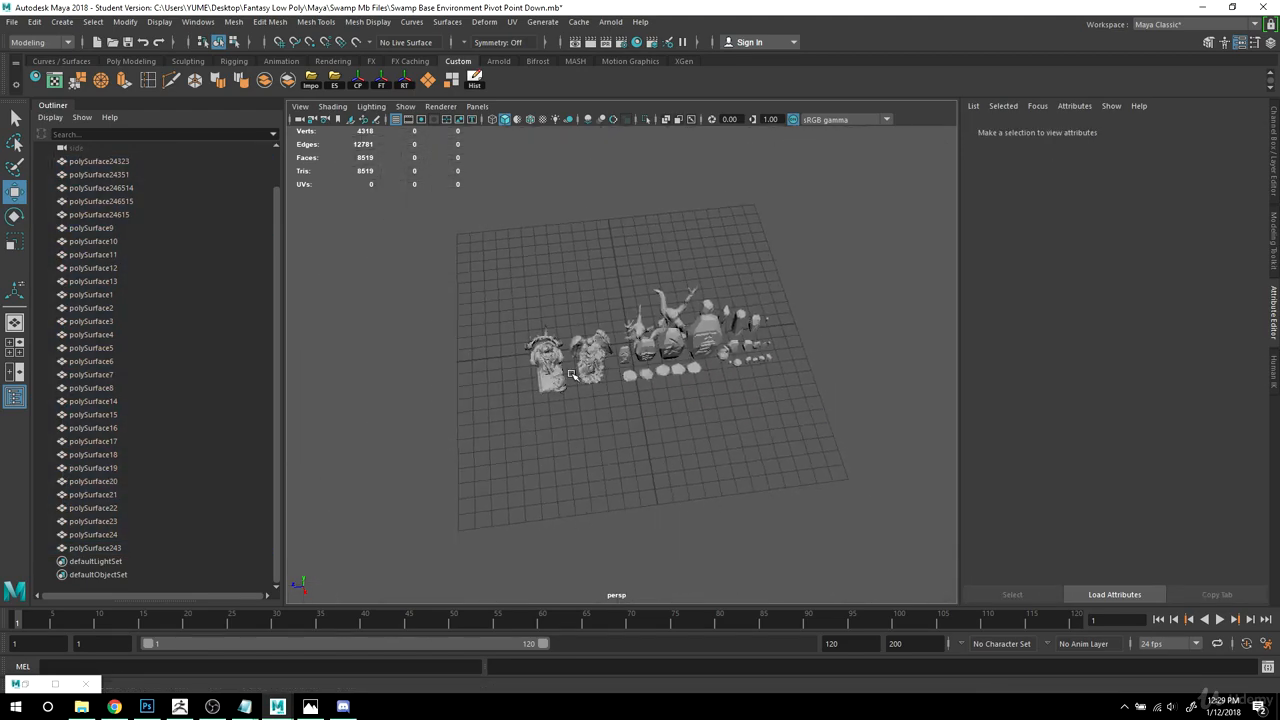
pyautogui.moveTo(871, 477); pyautogui.dragTo(520, 295)
pyautogui.click(486, 443)
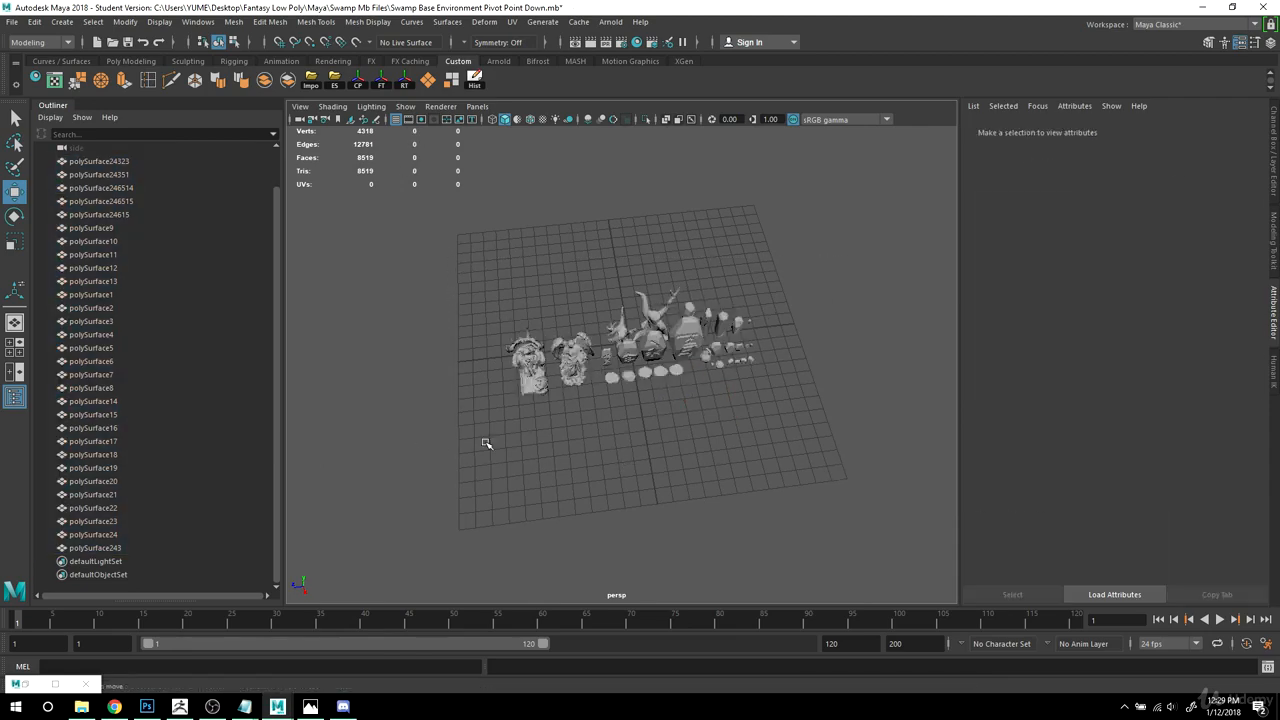
pyautogui.keyDown('alt'); pyautogui.moveTo(486, 443); pyautogui.dragTo(675, 446); pyautogui.keyUp('alt')
pyautogui.scroll(-2, 675, 446)
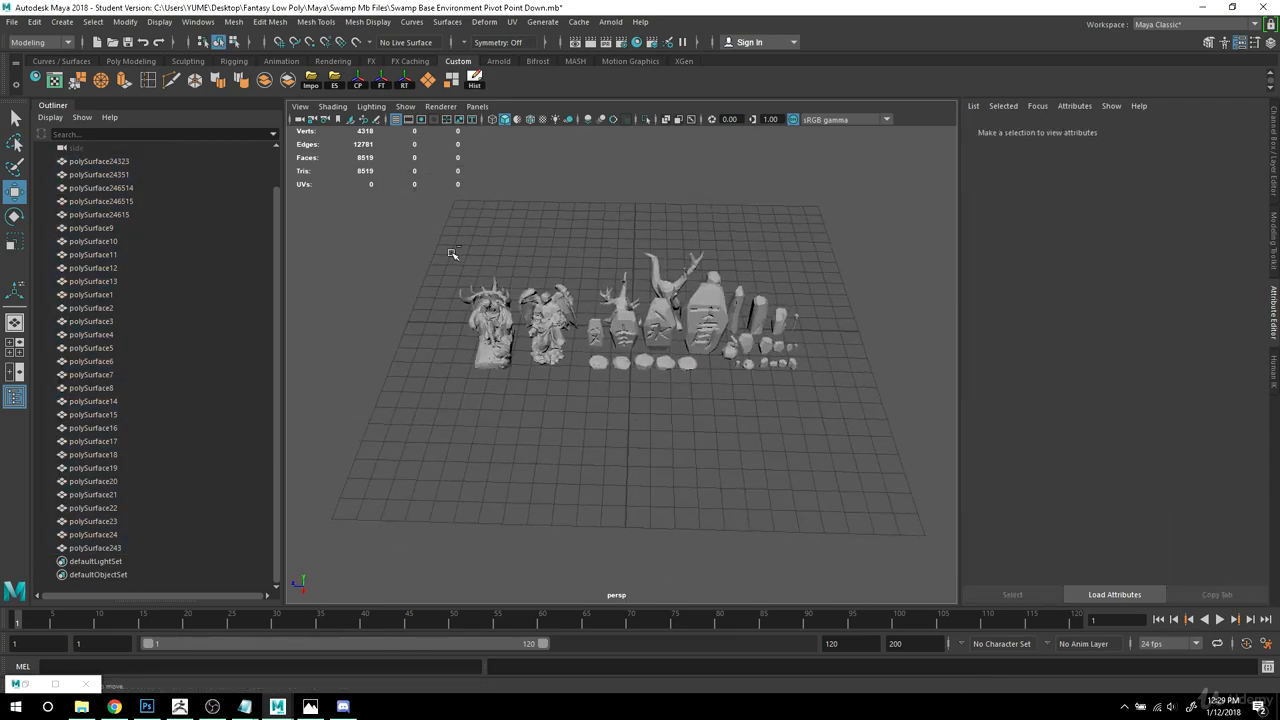
# Step: Start saving the scene as a new file and open the Maya\Swamp Mb Files folder of the Fantasy Low Poly project
pyautogui.click(12, 21)
pyautogui.click(50, 89)
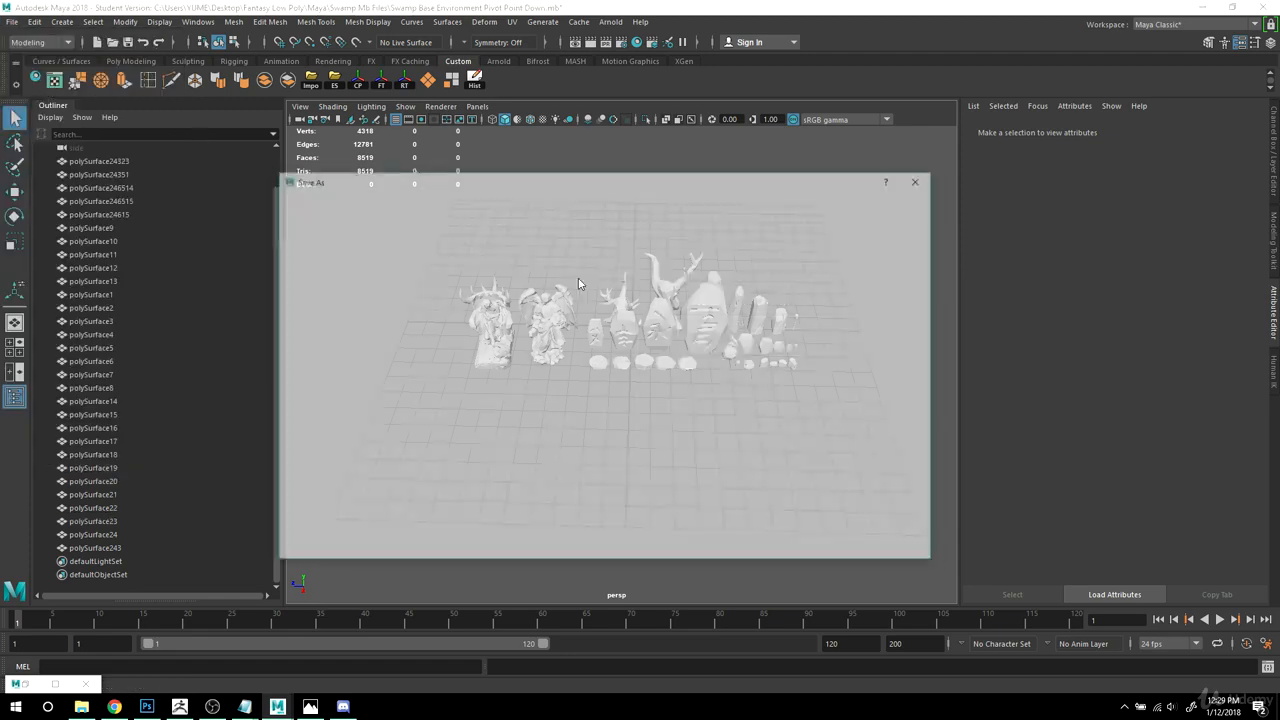
pyautogui.doubleClick(421, 271)
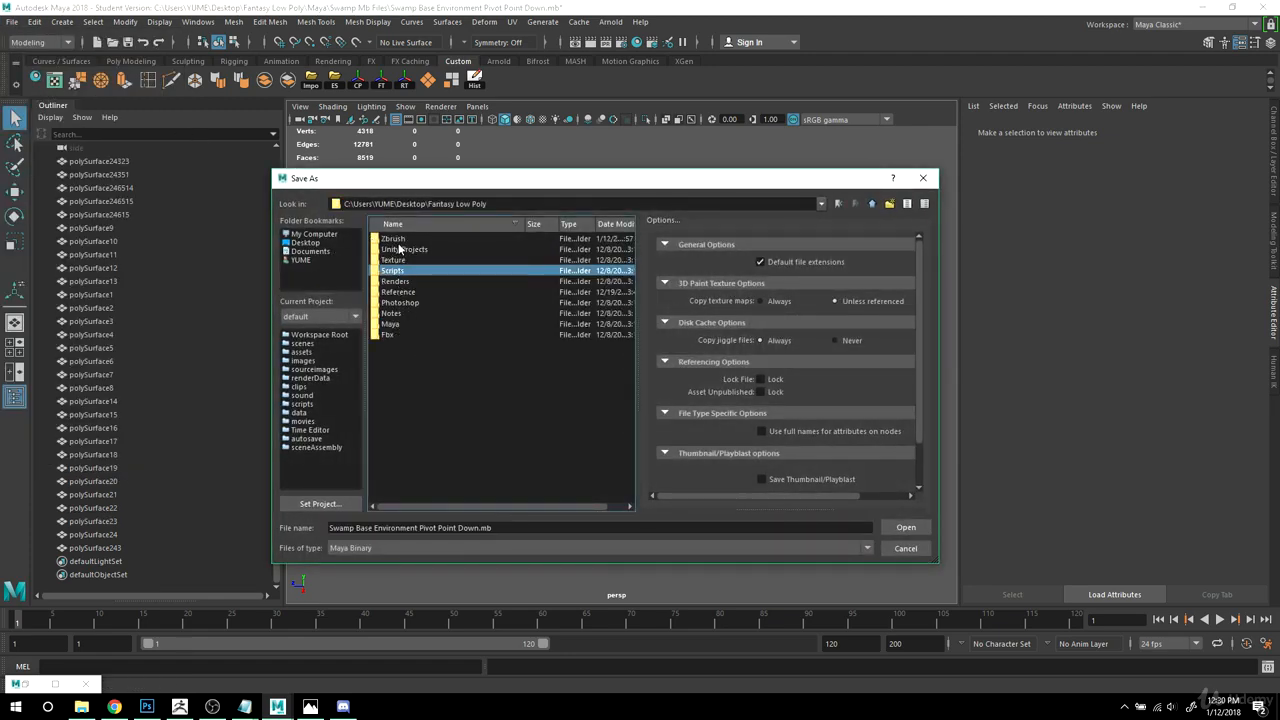
pyautogui.doubleClick(392, 323)
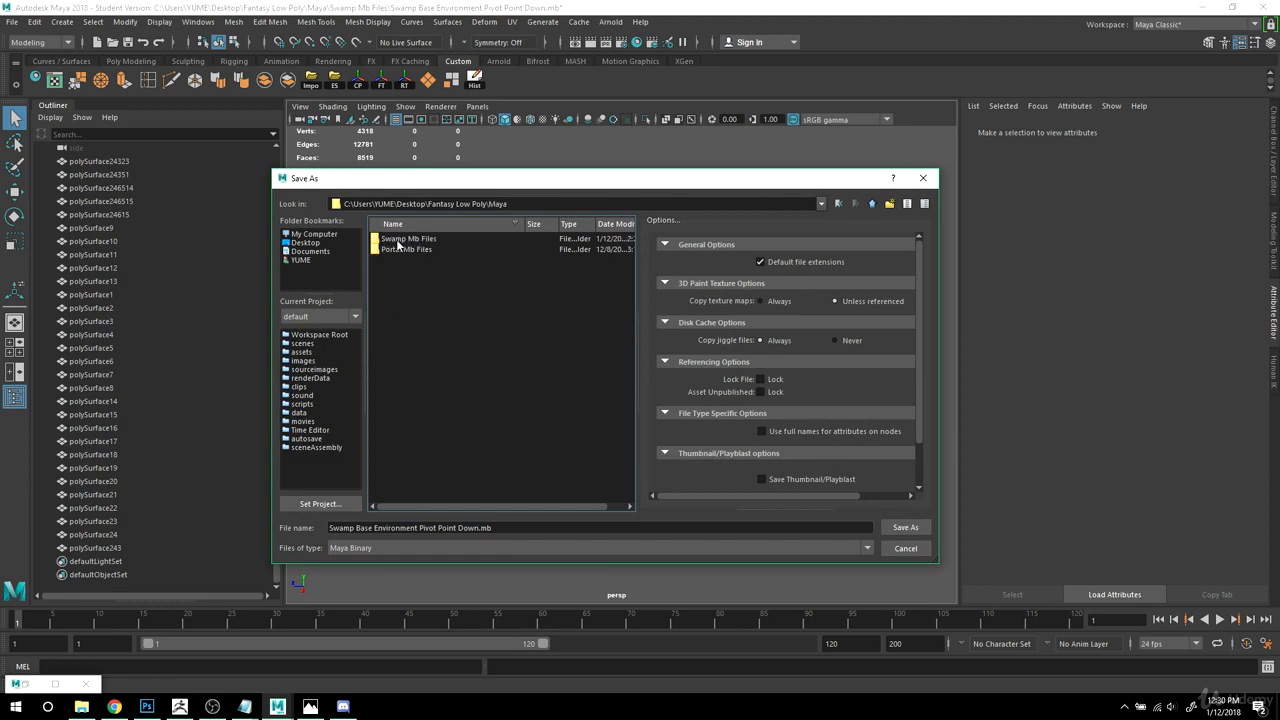
pyautogui.doubleClick(398, 240)
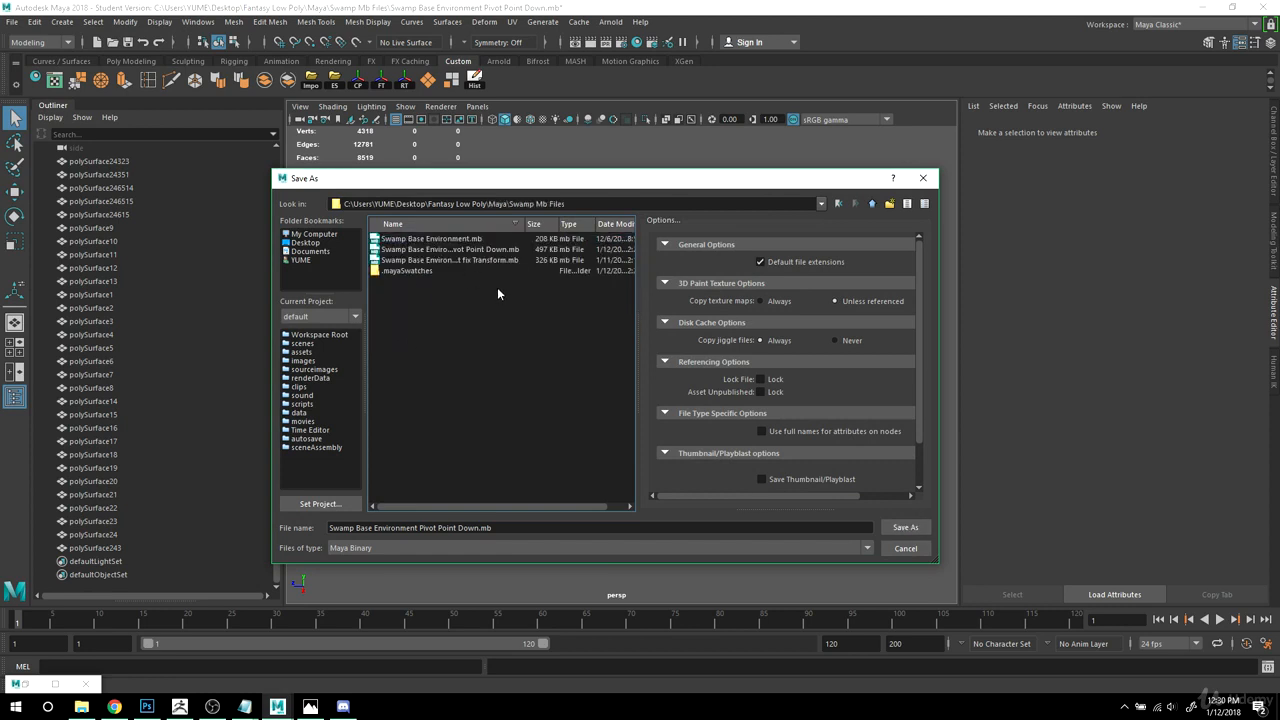
pyautogui.click(432, 250)
pyautogui.rightClick(432, 252)
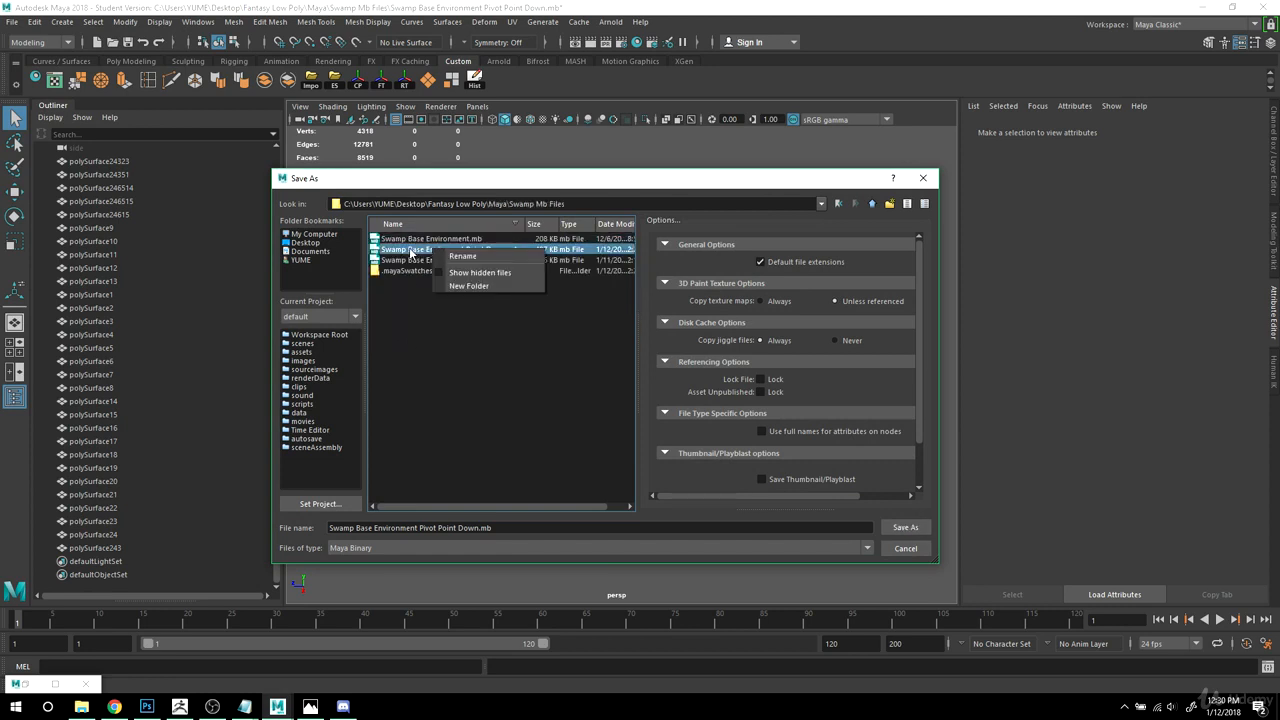
pyautogui.click(426, 392)
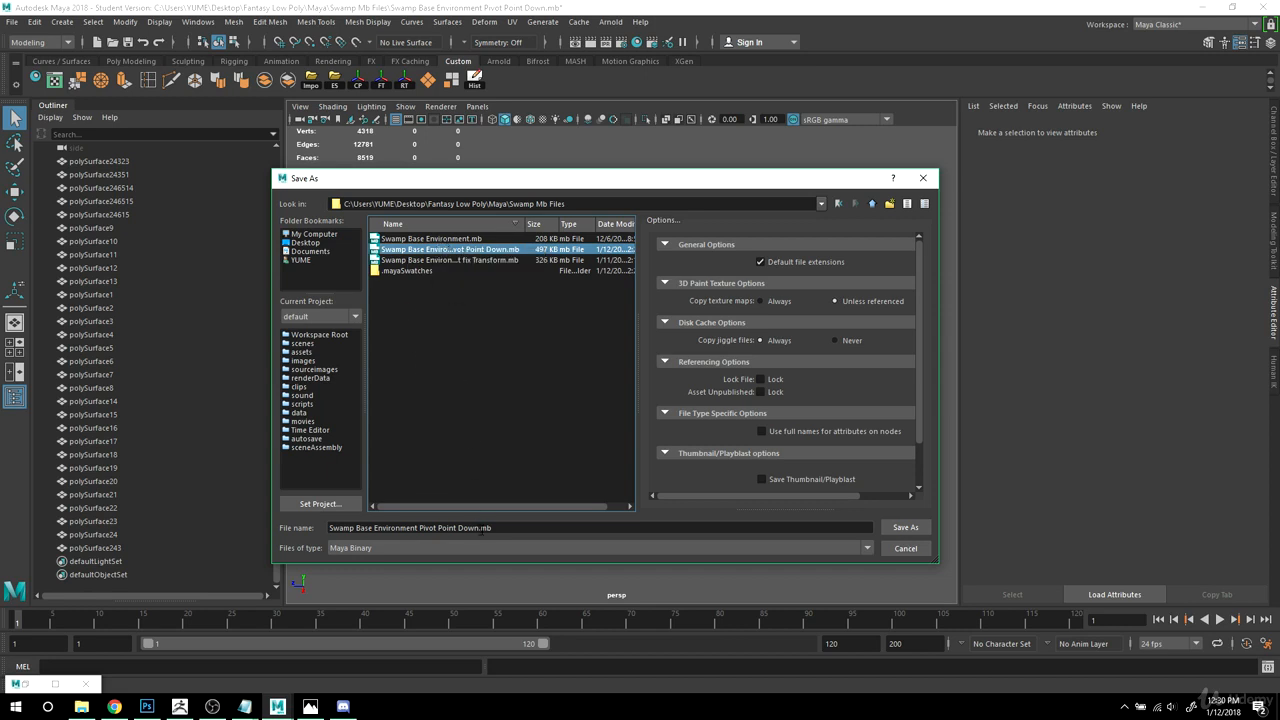
# Step: Save the scene as Swamp Base Environment Pivot Point Down 2.mb and accept the student version notice
pyautogui.click(481, 530)
pyautogui.write('2')
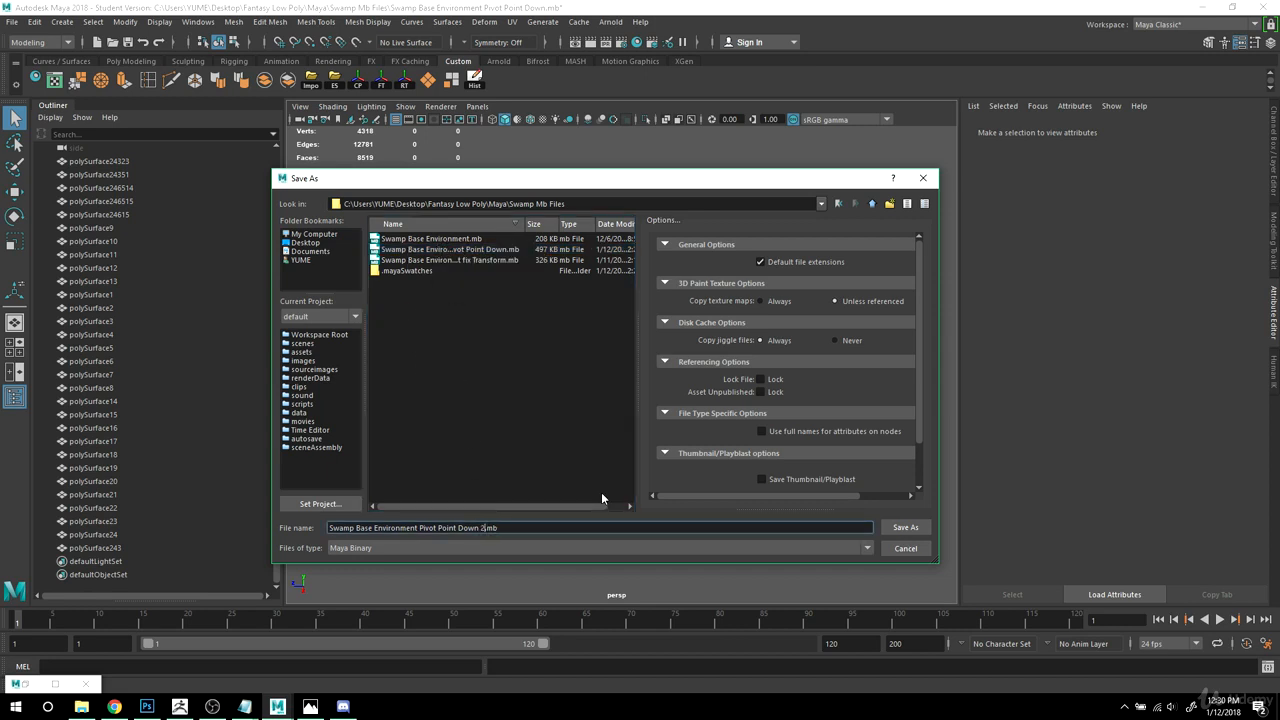
pyautogui.click(913, 527)
pyautogui.click(603, 365)
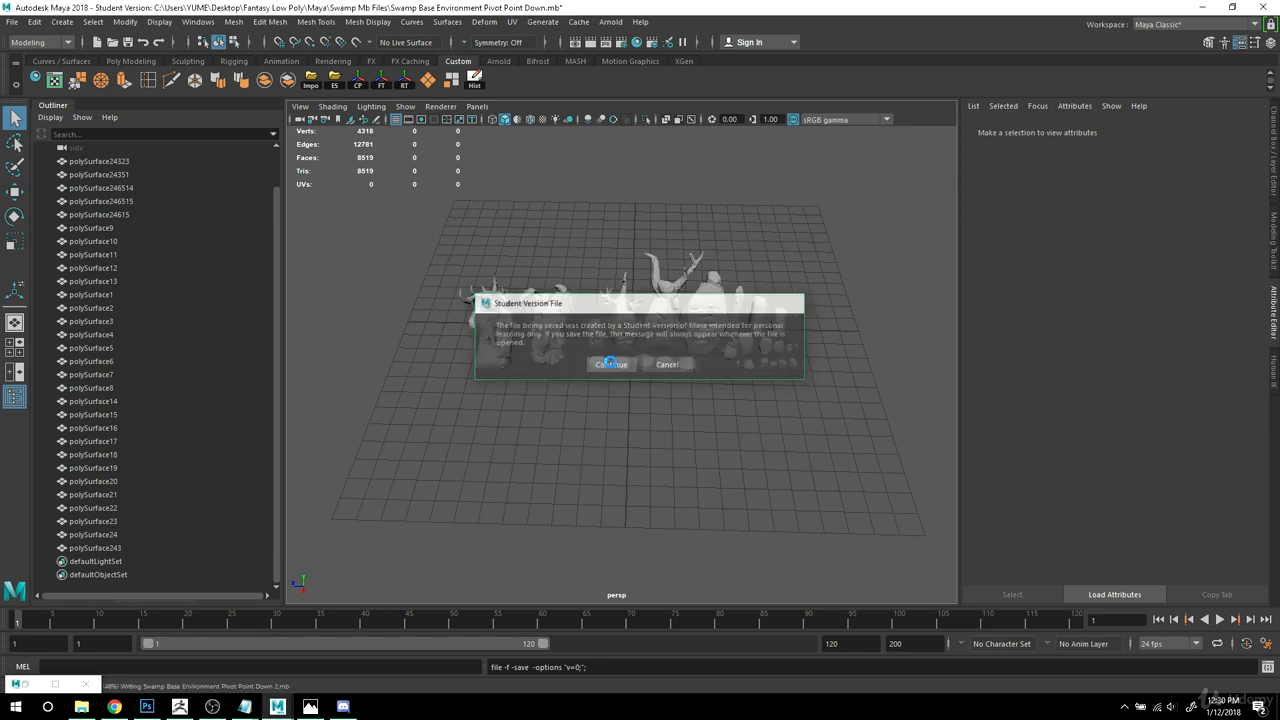
# Step: Switch to File Explorer, open the Maya\Swamp Mb Files folder of Fantasy Low Poly and widen the Name column to show full file names
pyautogui.click(82, 706)
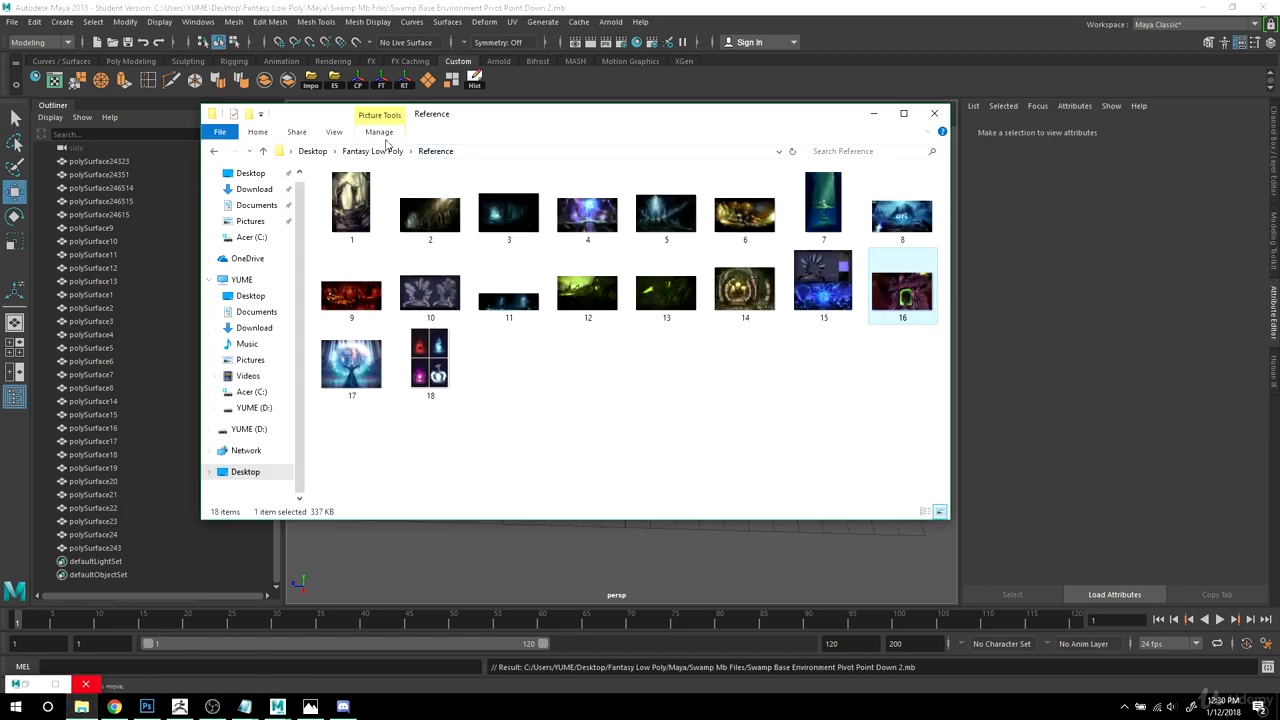
pyautogui.click(370, 151)
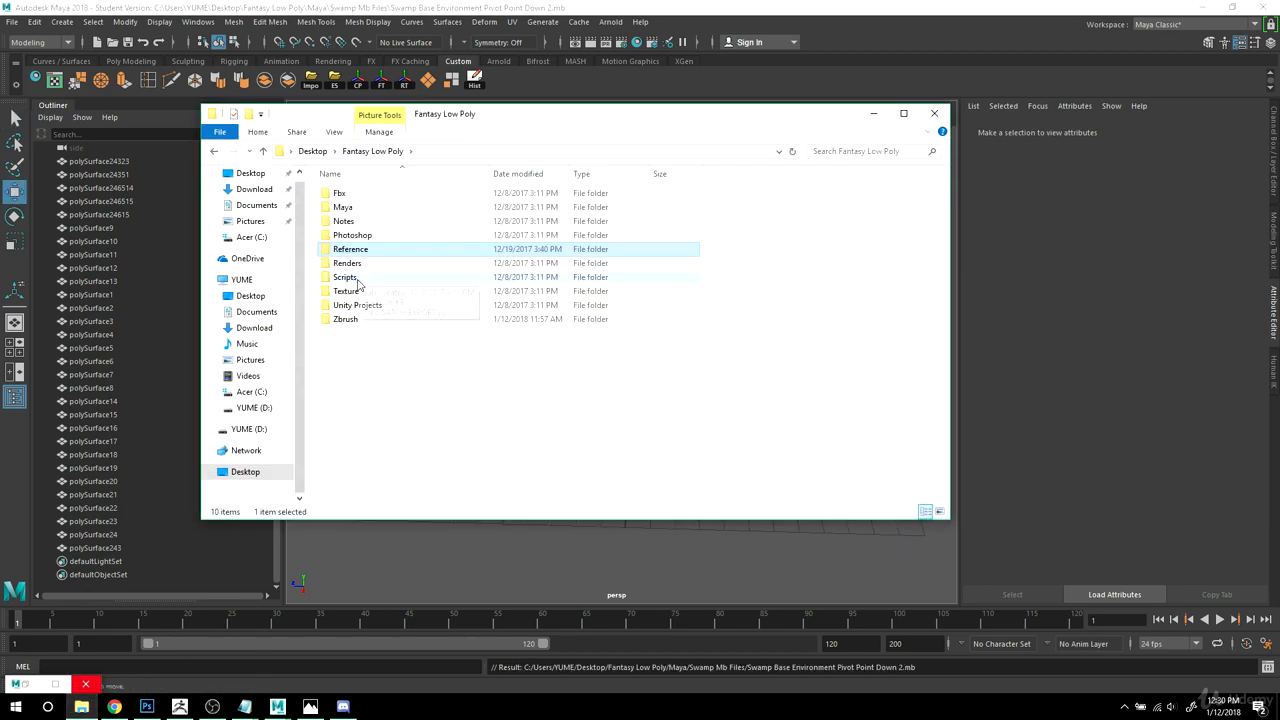
pyautogui.doubleClick(343, 208)
pyautogui.click(341, 210)
pyautogui.doubleClick(341, 210)
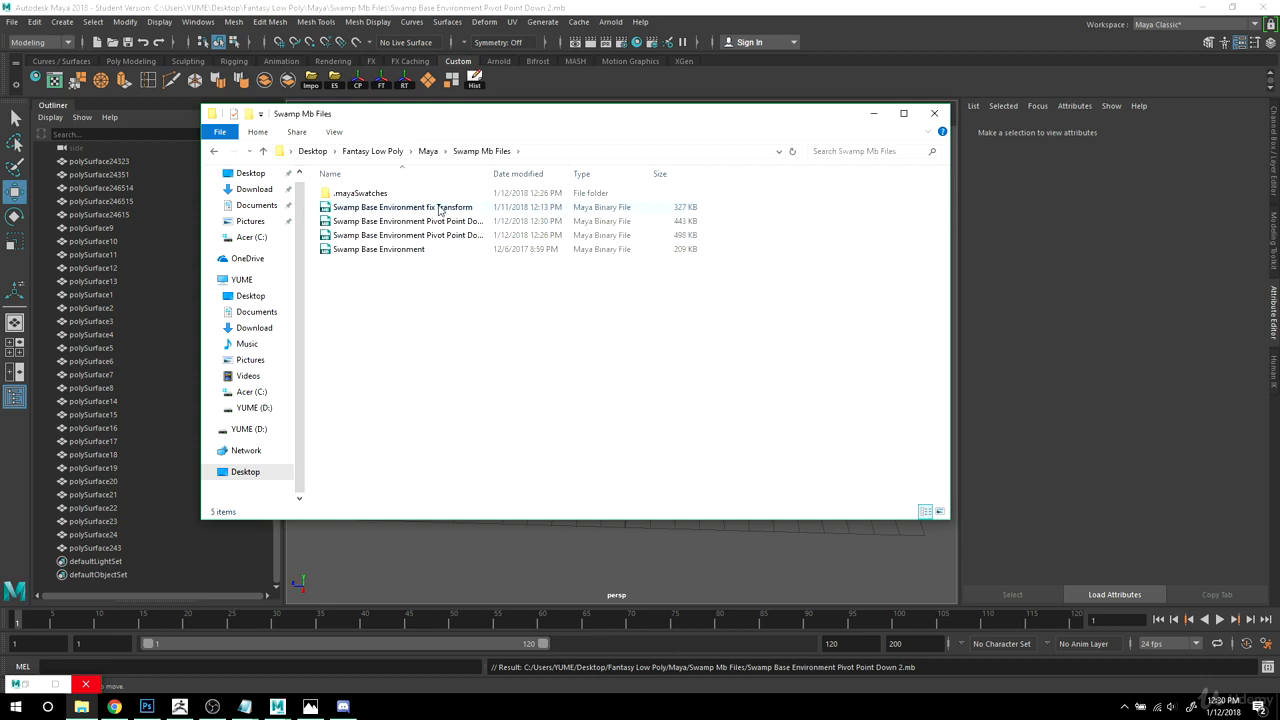
pyautogui.moveTo(490, 166); pyautogui.dragTo(625, 168)
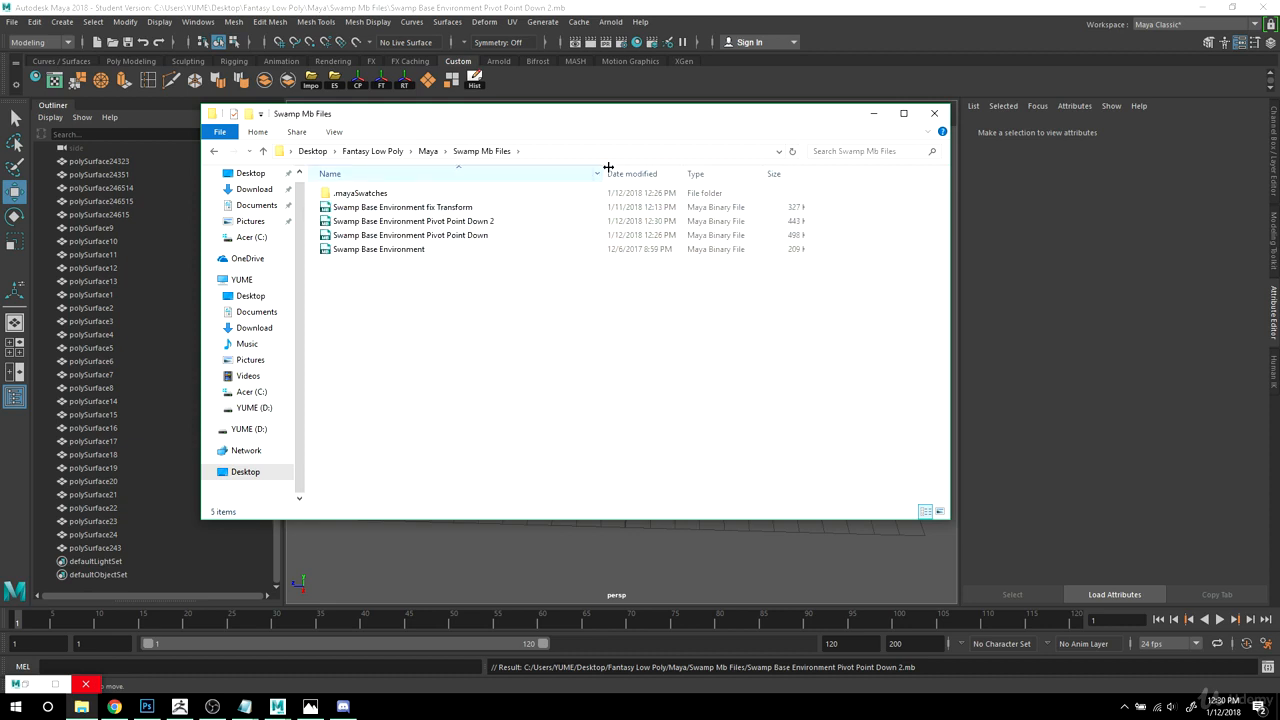
# Step: Delete the older scene file Swamp Base Environment Pivot Point Down
pyautogui.click(437, 235)
pyautogui.rightClick(437, 235)
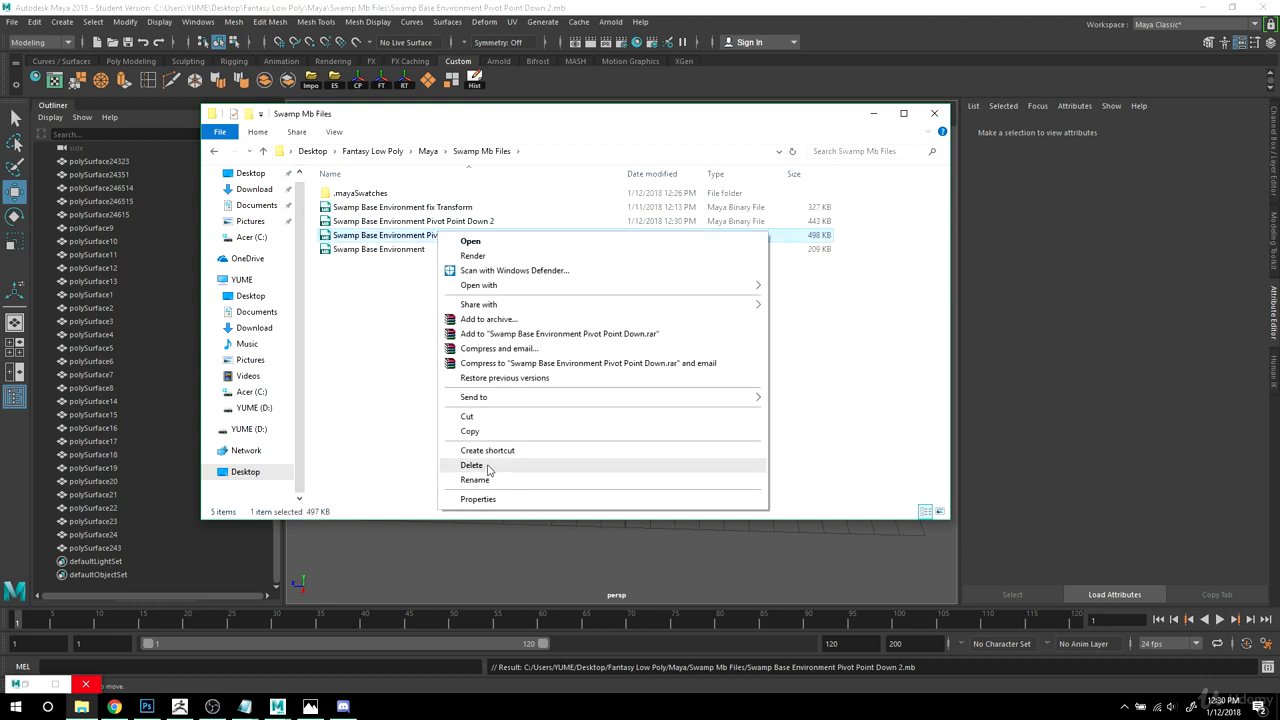
pyautogui.click(489, 469)
# Step: Rename the scene file Swamp Base Environment Pivot Point Down 2 as Swamp Base Environment Transform Fix
pyautogui.click(440, 221)
pyautogui.rightClick(444, 221)
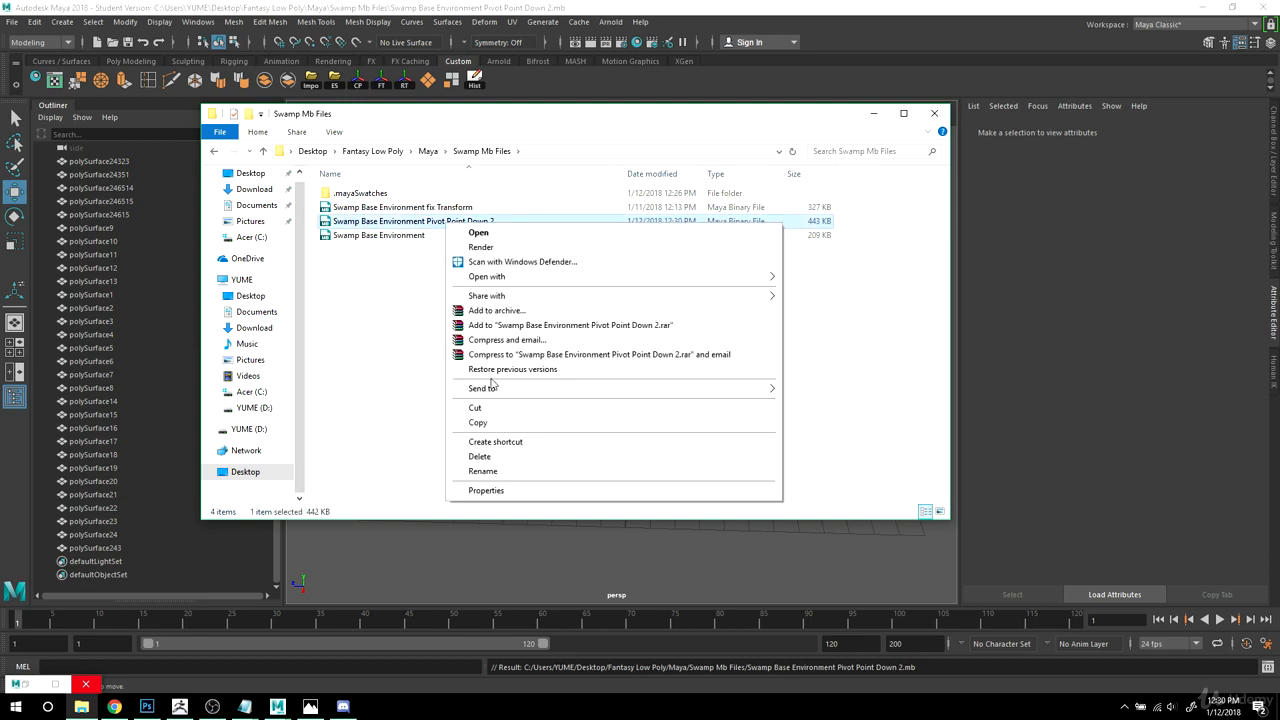
pyautogui.click(498, 470)
pyautogui.press('Escape')
pyautogui.rightClick(494, 222)
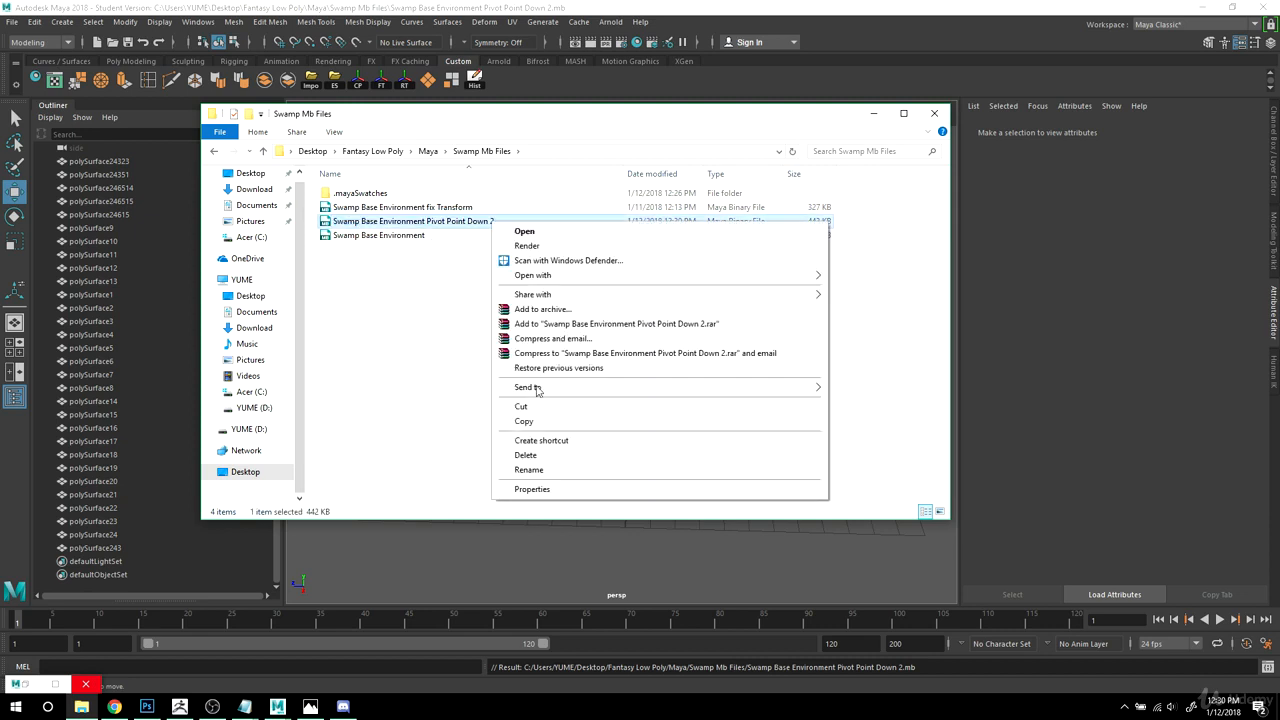
pyautogui.click(498, 469)
pyautogui.click(501, 221)
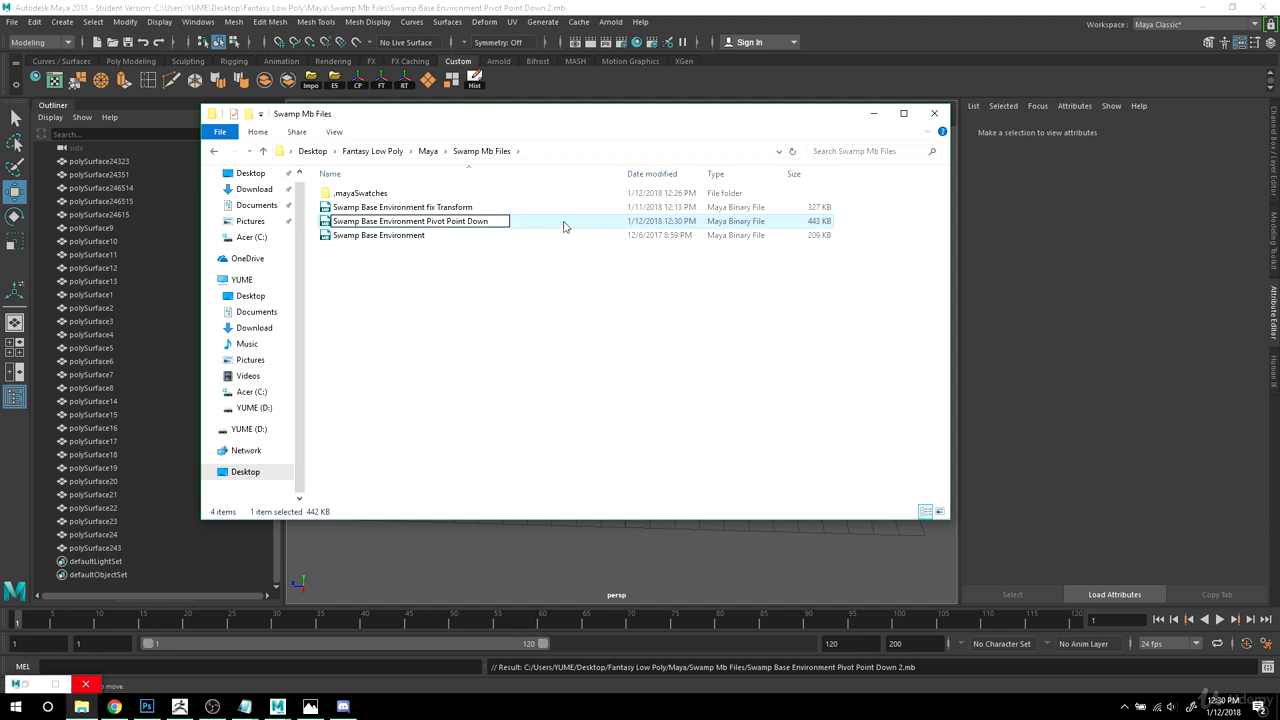
pyautogui.press('BackSpace')
pyautogui.press('BackSpace')
pyautogui.press('BackSpace')
pyautogui.press('BackSpace')
pyautogui.press('BackSpace')
pyautogui.press('BackSpace')
pyautogui.press('BackSpace')
pyautogui.press('BackSpace')
pyautogui.press('BackSpace')
pyautogui.press('BackSpace')
pyautogui.press('BackSpace')
pyautogui.press('BackSpace')
pyautogui.press('BackSpace')
pyautogui.press('BackSpace')
pyautogui.press('BackSpace')
pyautogui.press('BackSpace')
pyautogui.press('BackSpace')
pyautogui.press('BackSpace')
pyautogui.press('BackSpace')
pyautogui.press('BackSpace')
pyautogui.press('BackSpace')
pyautogui.write('form Fix')
pyautogui.click(569, 392)
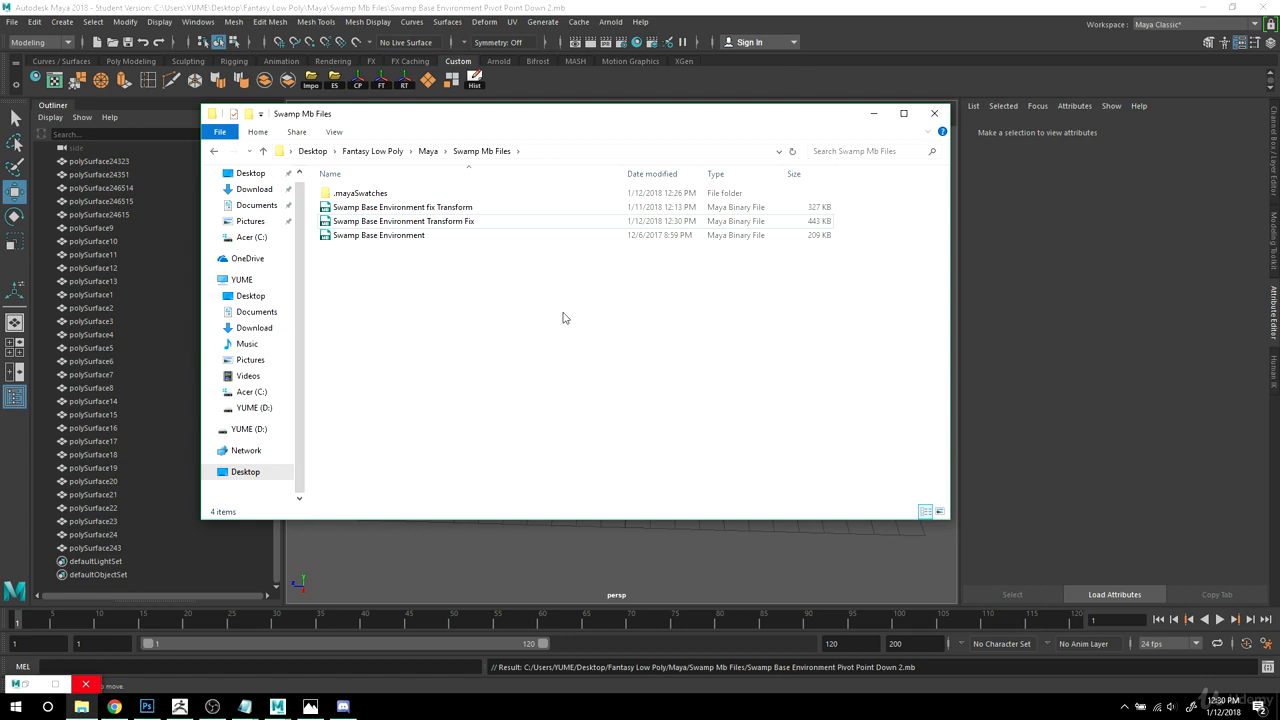
# Step: Switch back to Maya and examine the arrangement of the swamp models on the grid
pyautogui.click(872, 114)
pyautogui.scroll(-2, 788, 346)
pyautogui.keyDown('alt'); pyautogui.moveTo(720, 355); pyautogui.dragTo(789, 363); pyautogui.keyUp('alt')
pyautogui.scroll(5, 789, 363)
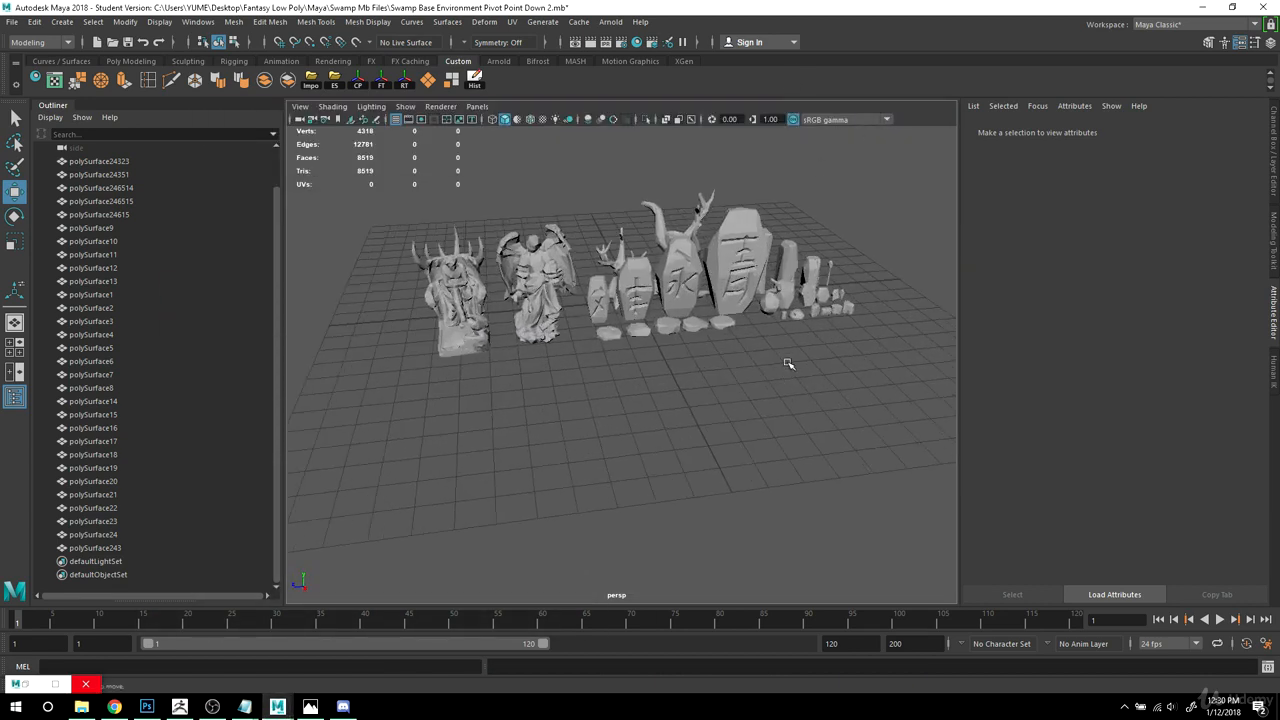
pyautogui.scroll(2, 746, 395)
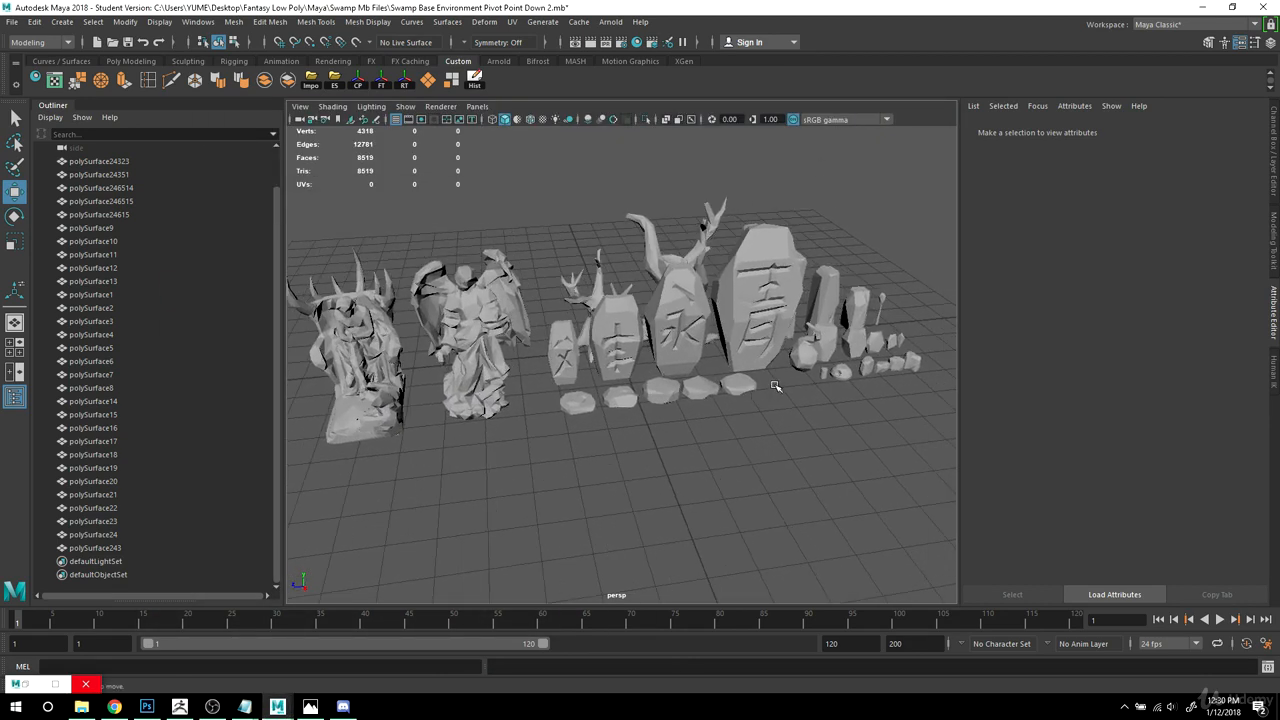
pyautogui.moveTo(648, 466)
pyautogui.keyDown('alt'); pyautogui.mouseDown()
pyautogui.moveTo(683, 449)
pyautogui.moveTo(714, 551)
pyautogui.moveTo(660, 463)
pyautogui.mouseUp(); pyautogui.keyUp('alt')
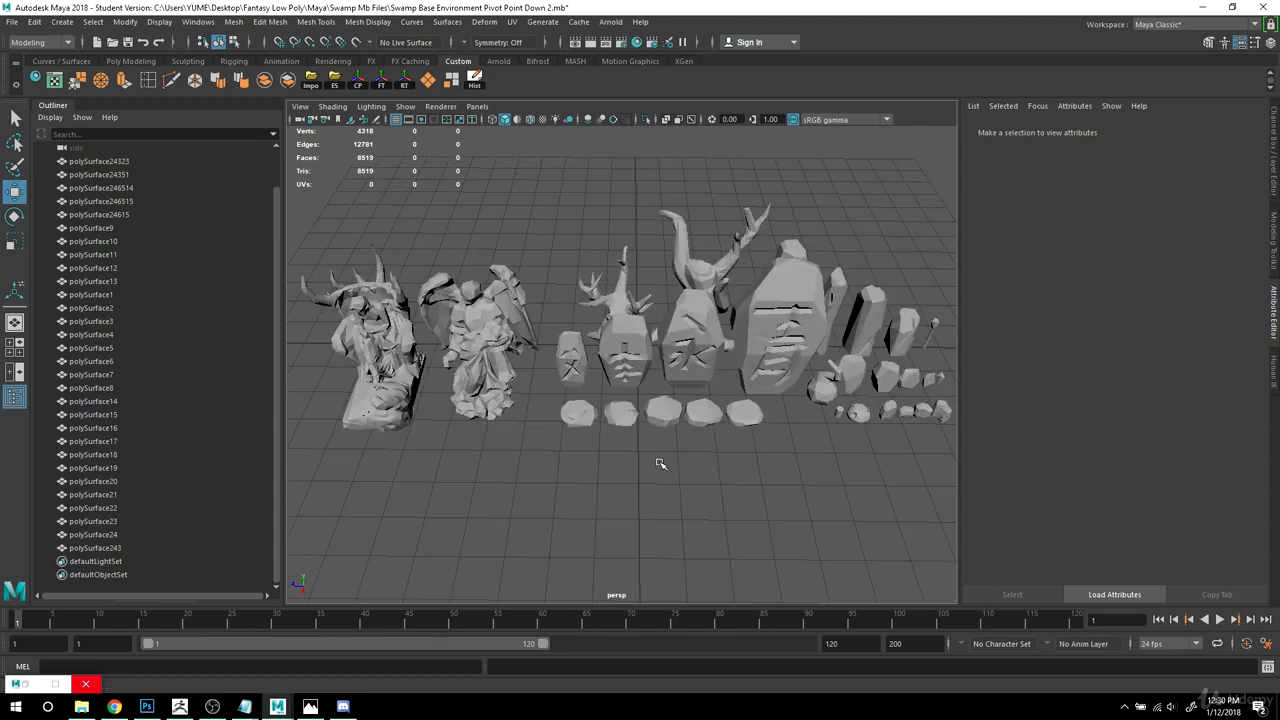
# Step: Select the antlered statue and the winged statue in turn to examine their base pivots and the surrounding models
pyautogui.click(400, 358)
pyautogui.keyDown('alt'); pyautogui.moveTo(383, 446); pyautogui.dragTo(586, 440, button='middle'); pyautogui.keyUp('alt')
pyautogui.scroll(6, 586, 440)
pyautogui.keyDown('alt'); pyautogui.moveTo(586, 440); pyautogui.dragTo(685, 423); pyautogui.keyUp('alt')
pyautogui.scroll(-5, 817, 374)
pyautogui.keyDown('alt'); pyautogui.moveTo(817, 374); pyautogui.dragTo(623, 354, button='middle'); pyautogui.keyUp('alt')
pyautogui.click(617, 352)
pyautogui.keyDown('alt'); pyautogui.moveTo(794, 331); pyautogui.dragTo(693, 350); pyautogui.keyUp('alt')
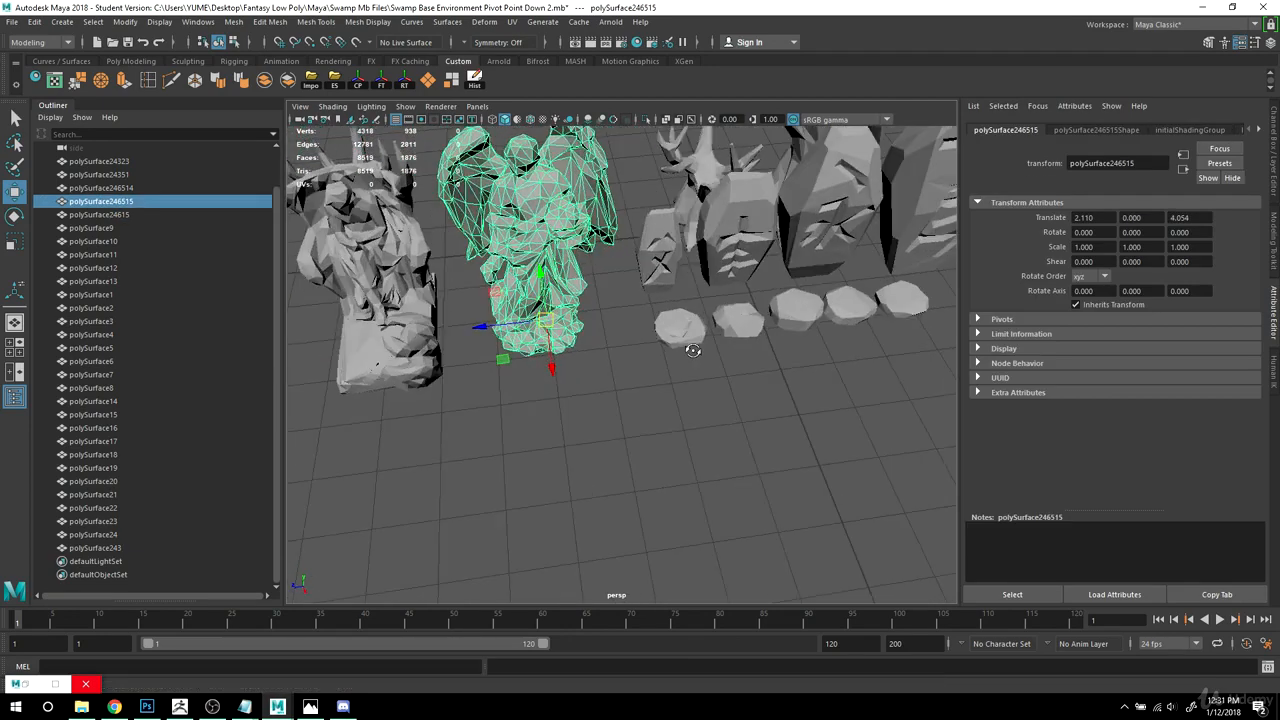
pyautogui.scroll(-3, 717, 357)
pyautogui.keyDown('alt'); pyautogui.moveTo(817, 386); pyautogui.dragTo(703, 406, button='middle'); pyautogui.keyUp('alt')
pyautogui.keyDown('alt'); pyautogui.moveTo(703, 406); pyautogui.dragTo(660, 403, button='right'); pyautogui.keyUp('alt')
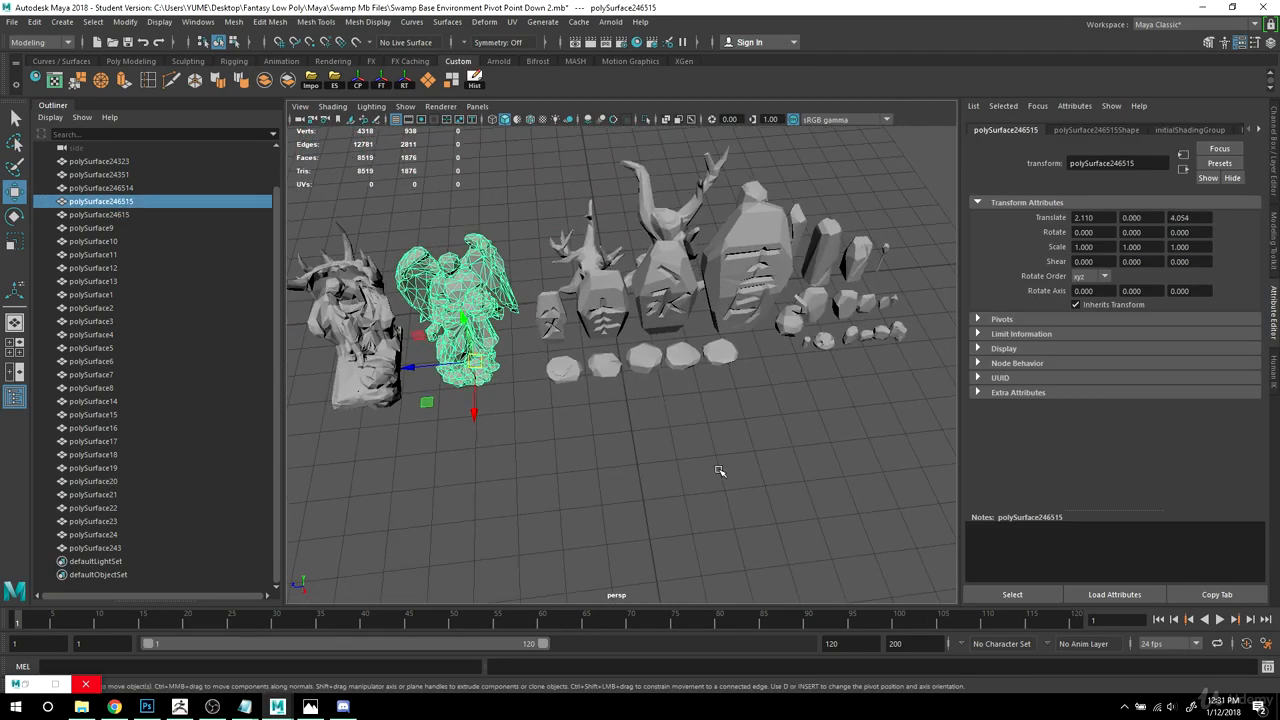
pyautogui.keyDown('alt'); pyautogui.moveTo(718, 471); pyautogui.dragTo(729, 479); pyautogui.keyUp('alt')
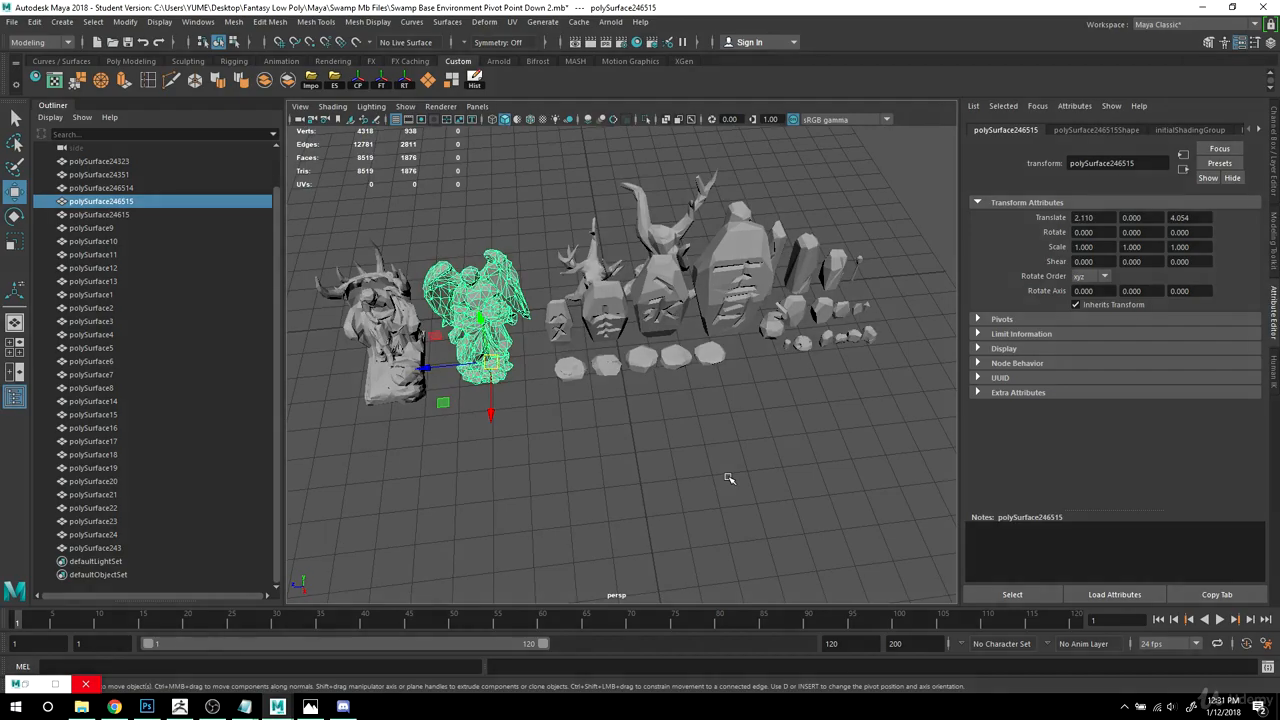